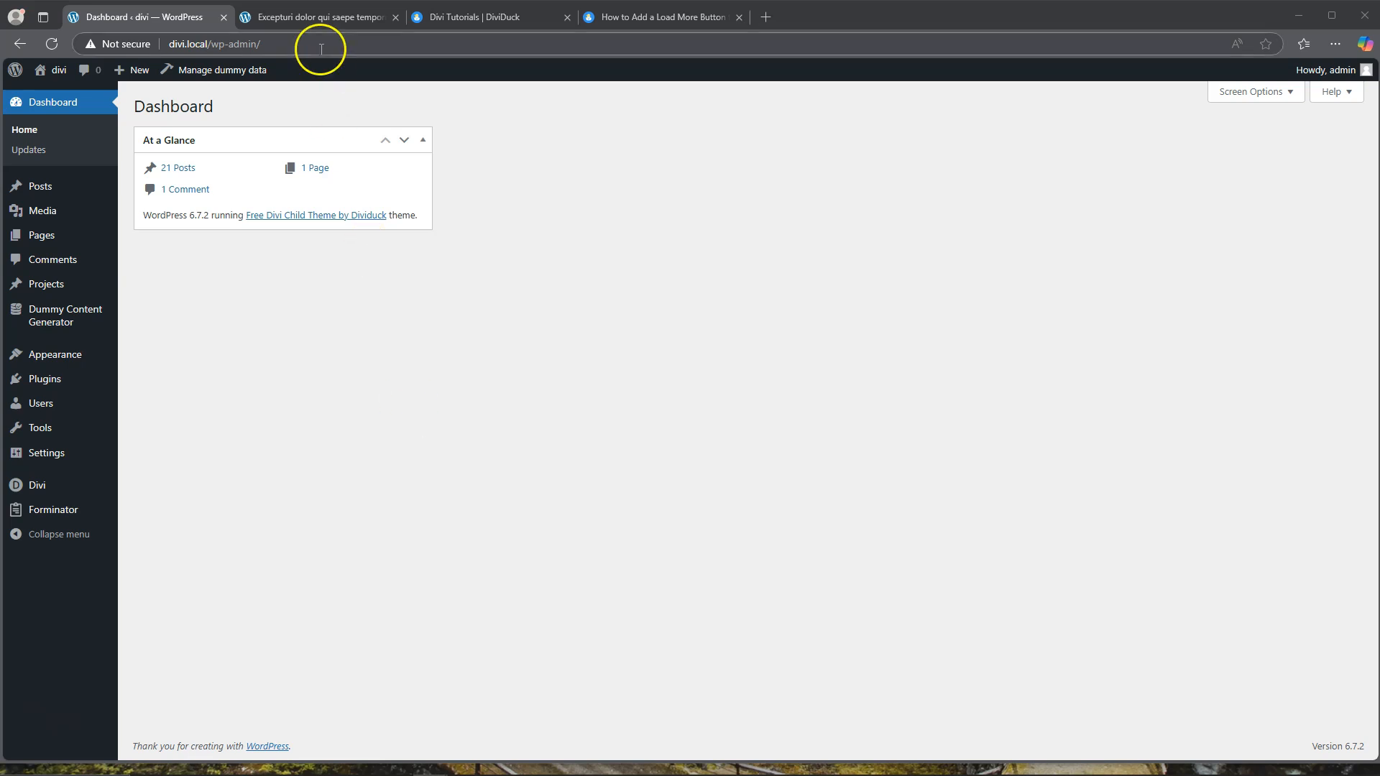
Review the default single-post layout of the sample blog post, from its title down to the comment form and footer.
{"action": "left_click", "coordinate": [321, 17]}
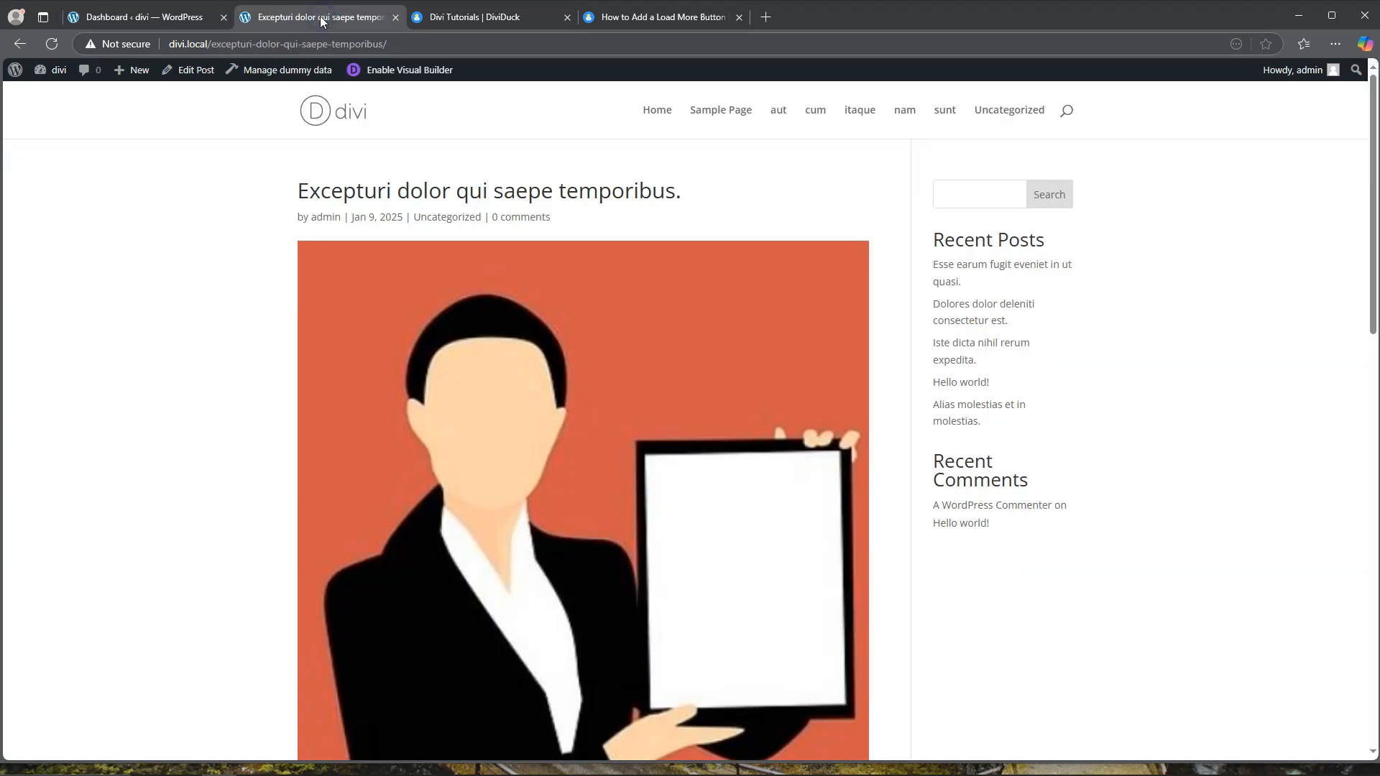
{"action": "scroll", "coordinate": [407, 332], "scroll_direction": "down", "scroll_amount": 5}
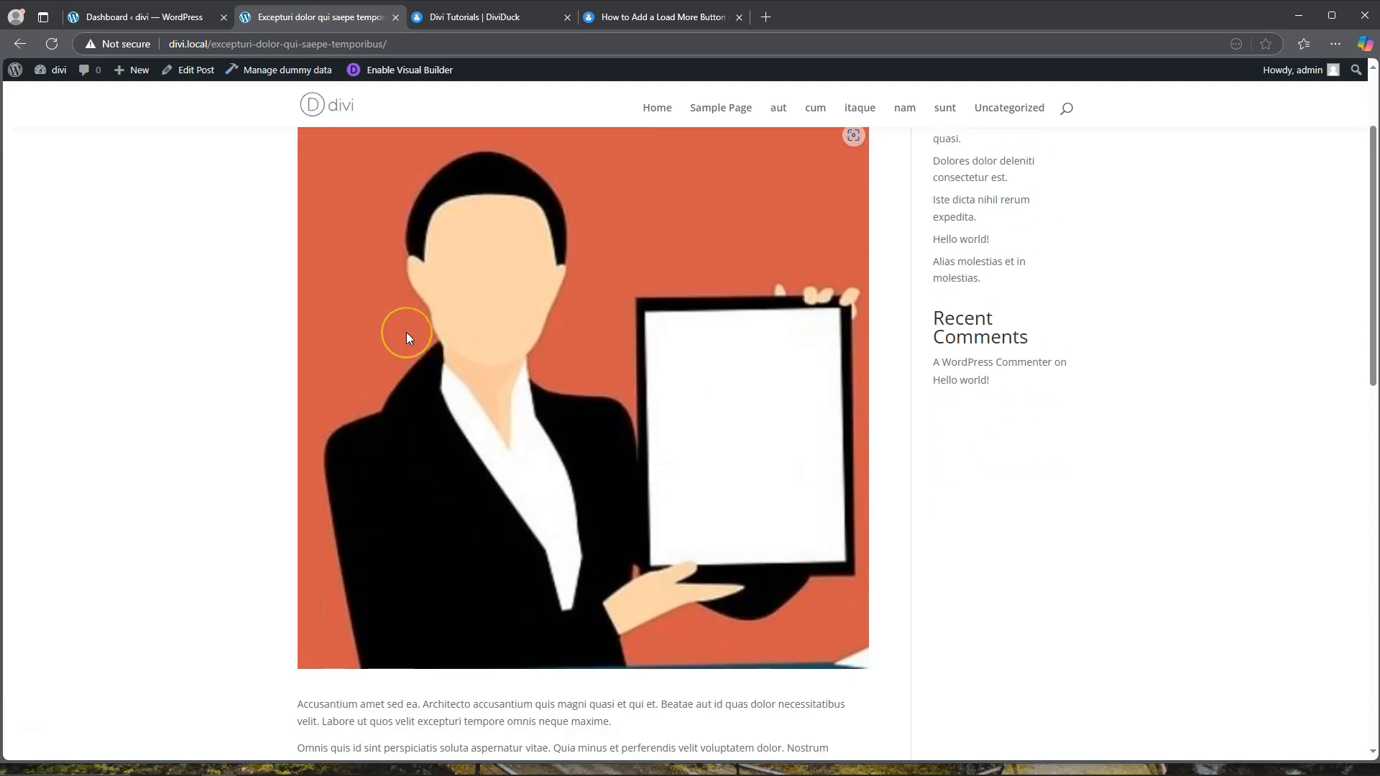
{"action": "scroll", "coordinate": [407, 337], "scroll_direction": "down", "scroll_amount": 10}
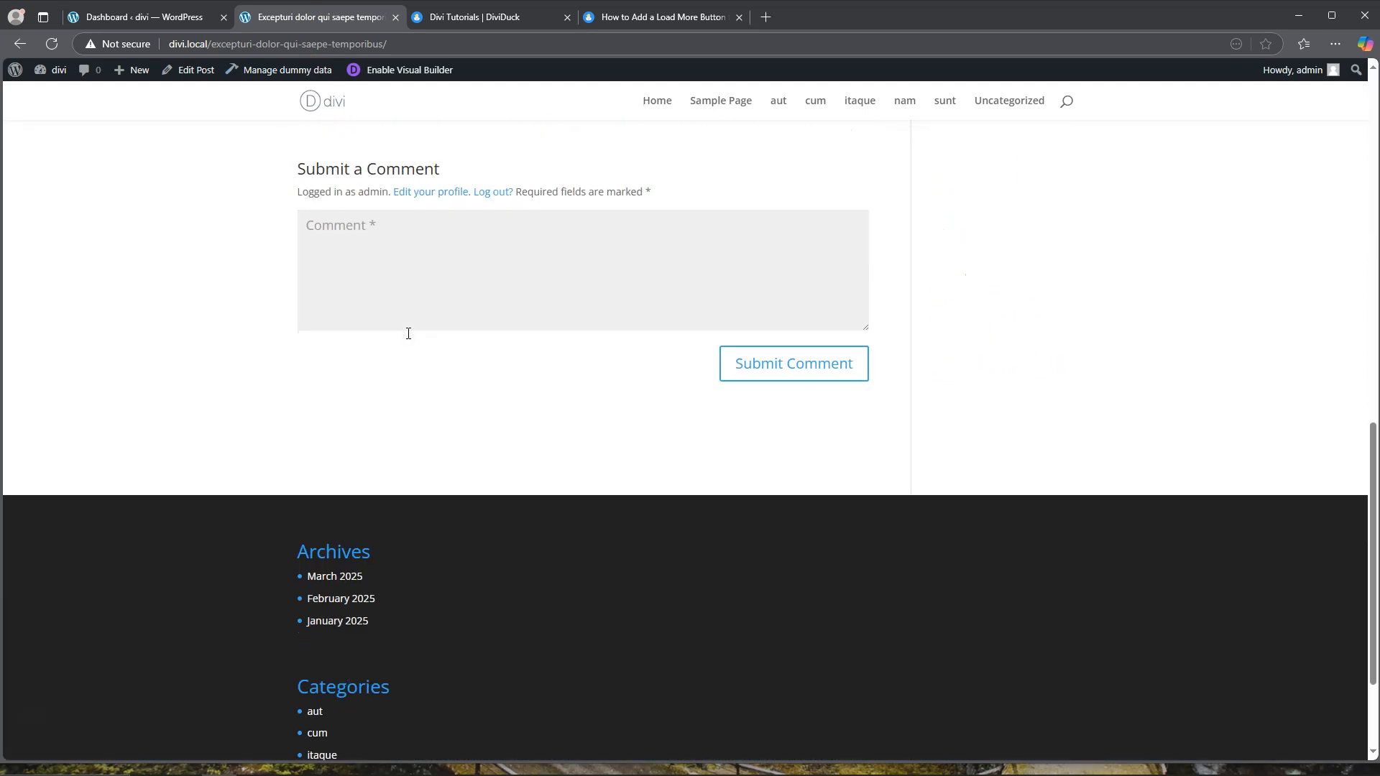
{"action": "scroll", "coordinate": [407, 338], "scroll_direction": "up", "scroll_amount": 15}
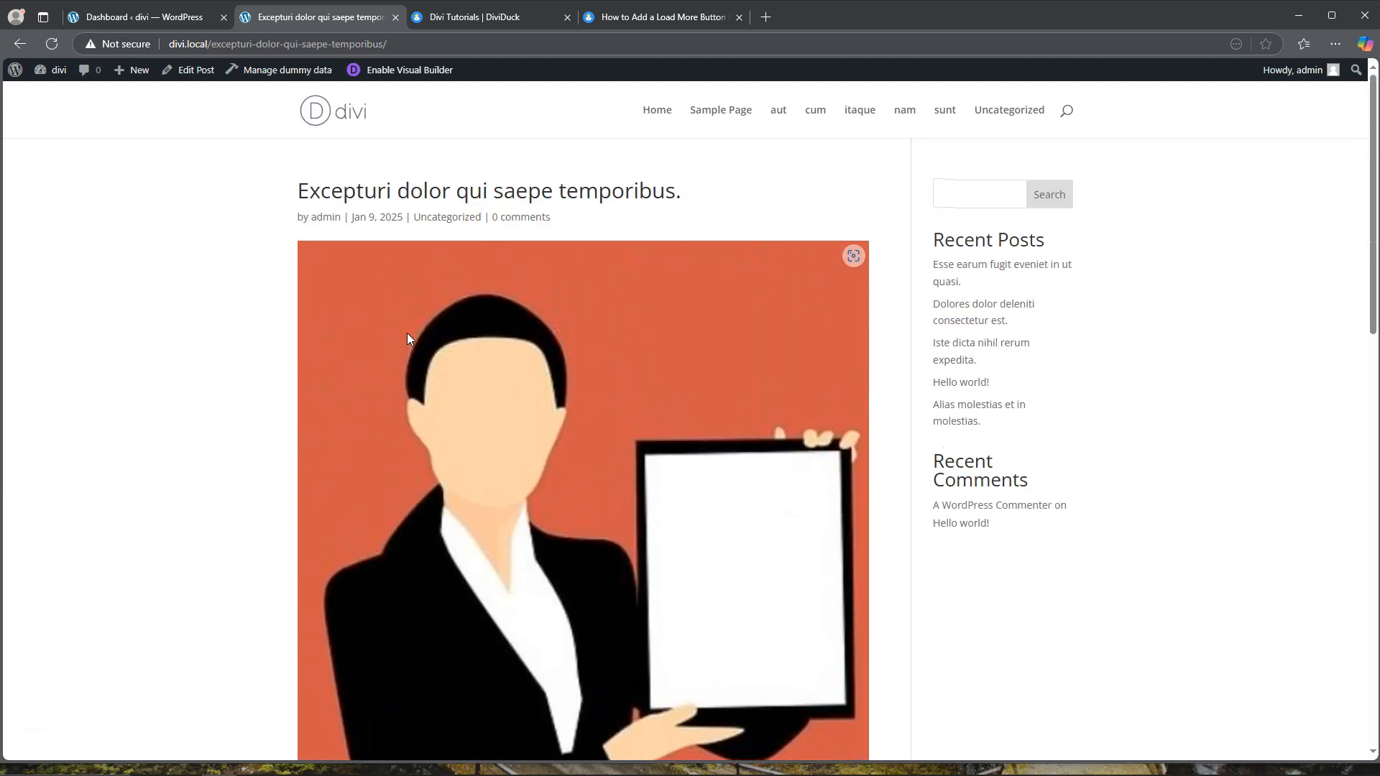
{"action": "left_click", "coordinate": [323, 294]}
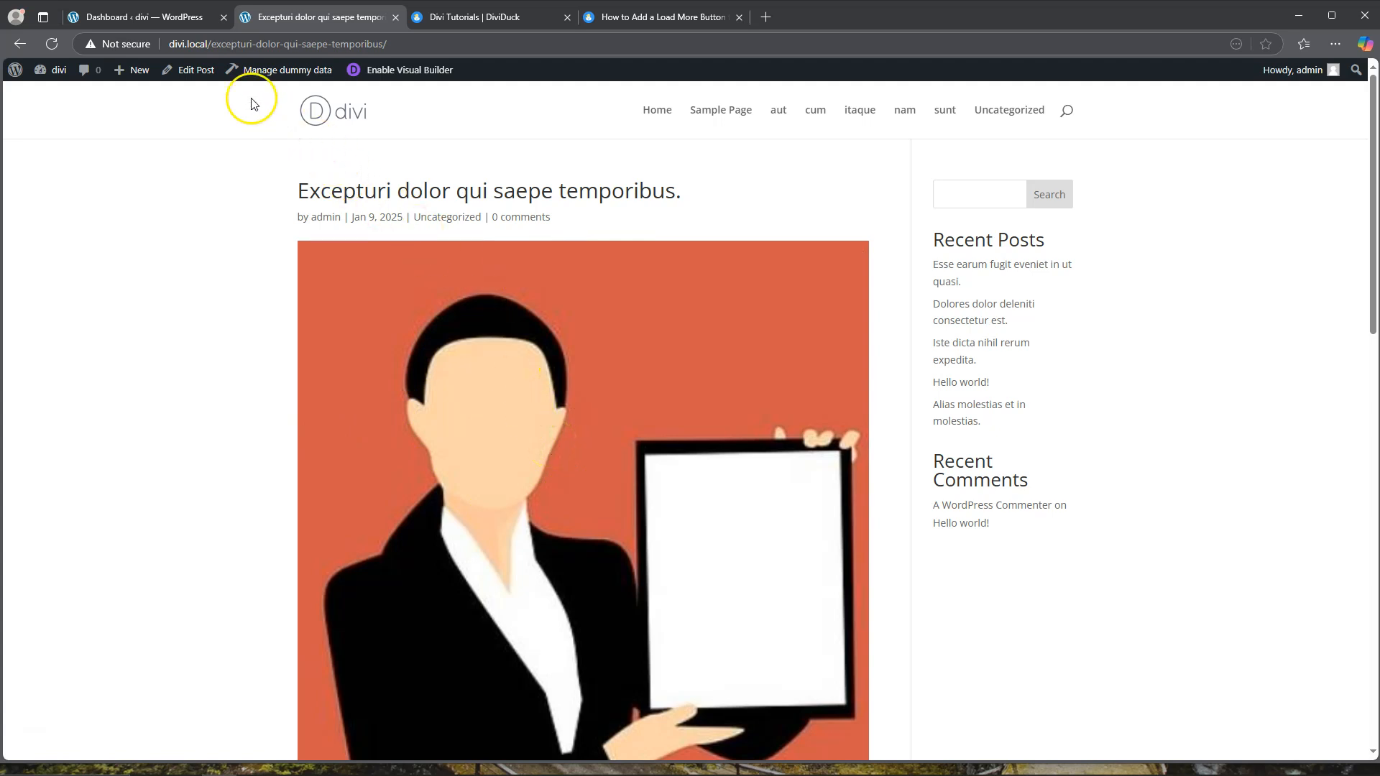
Create a new template in the Divi Theme Builder and assign it to All Posts.
{"action": "left_click", "coordinate": [139, 20]}
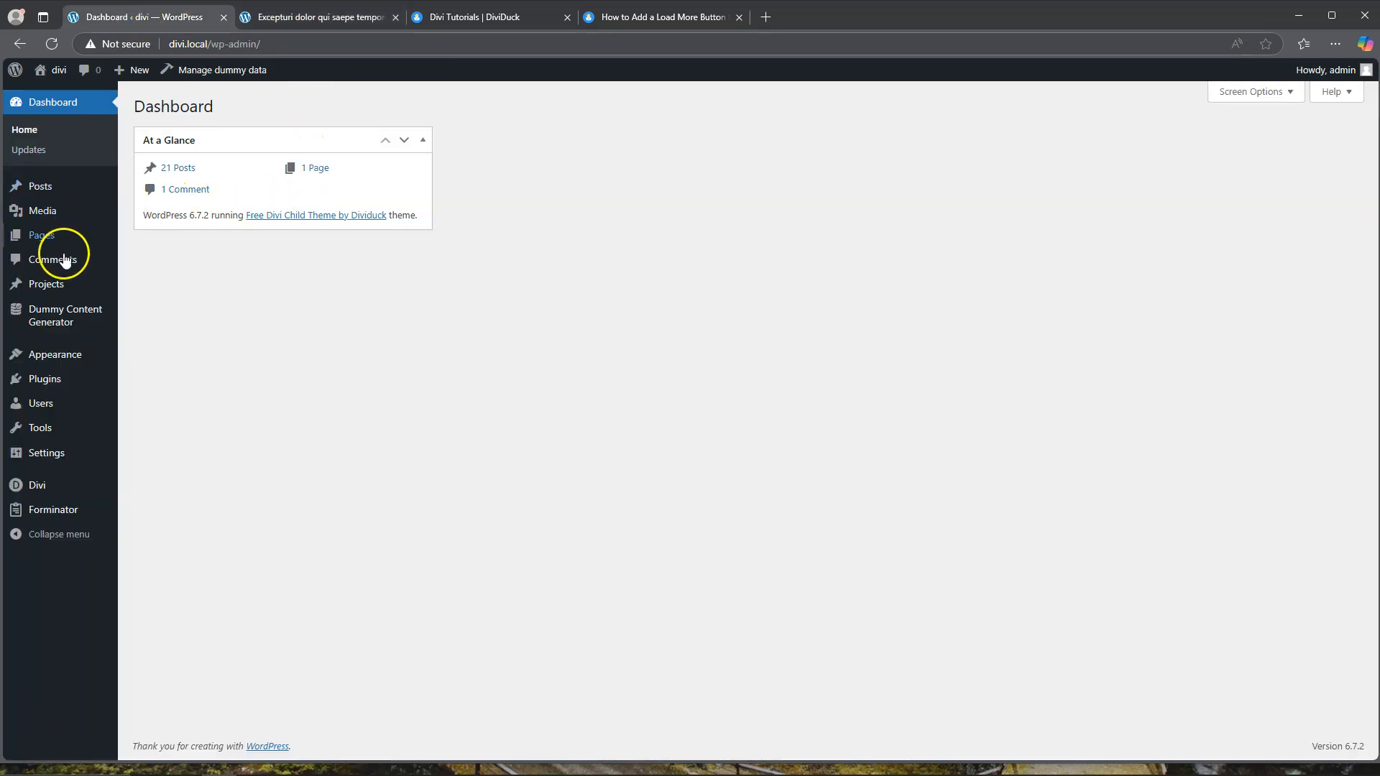
{"action": "mouse_move", "coordinate": [57, 489]}
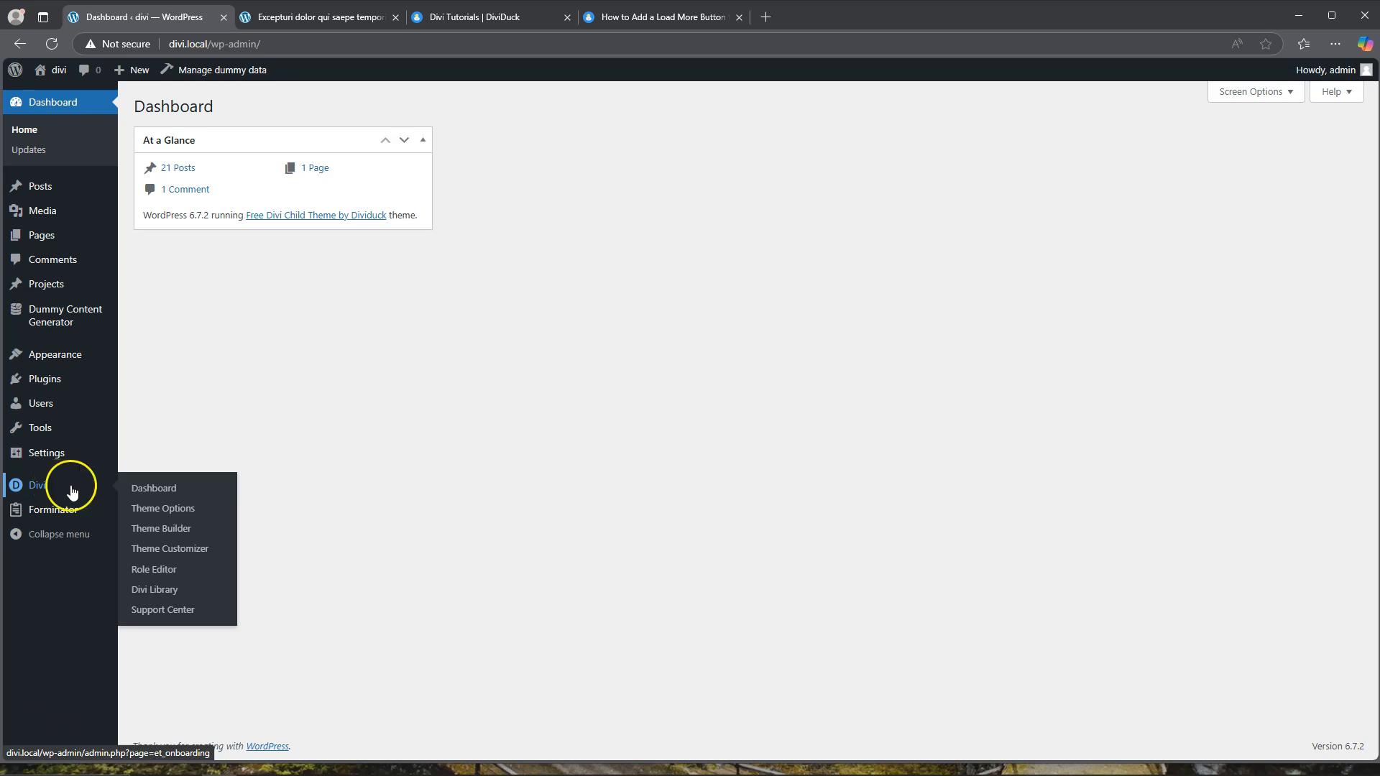
{"action": "left_click", "coordinate": [159, 532]}
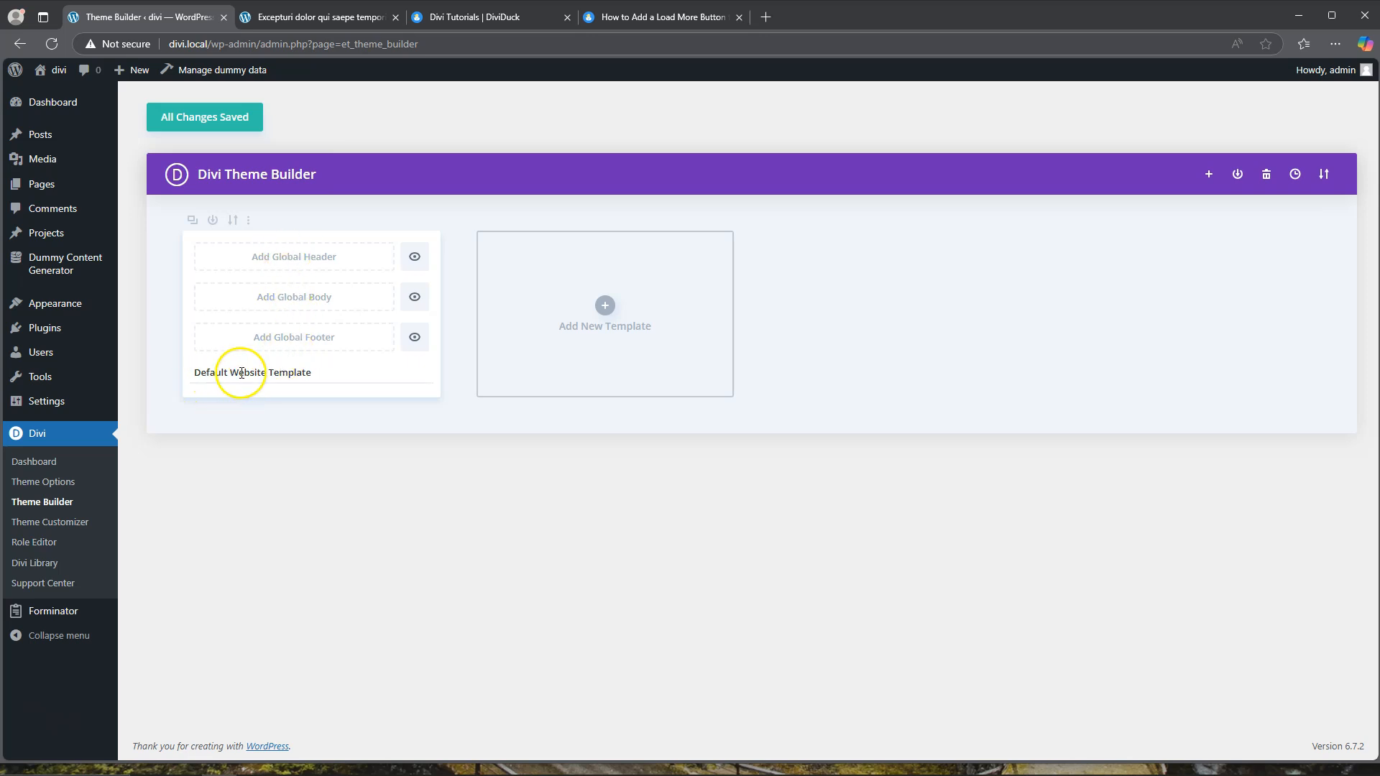
{"action": "left_click", "coordinate": [605, 310]}
{"action": "left_click", "coordinate": [571, 302]}
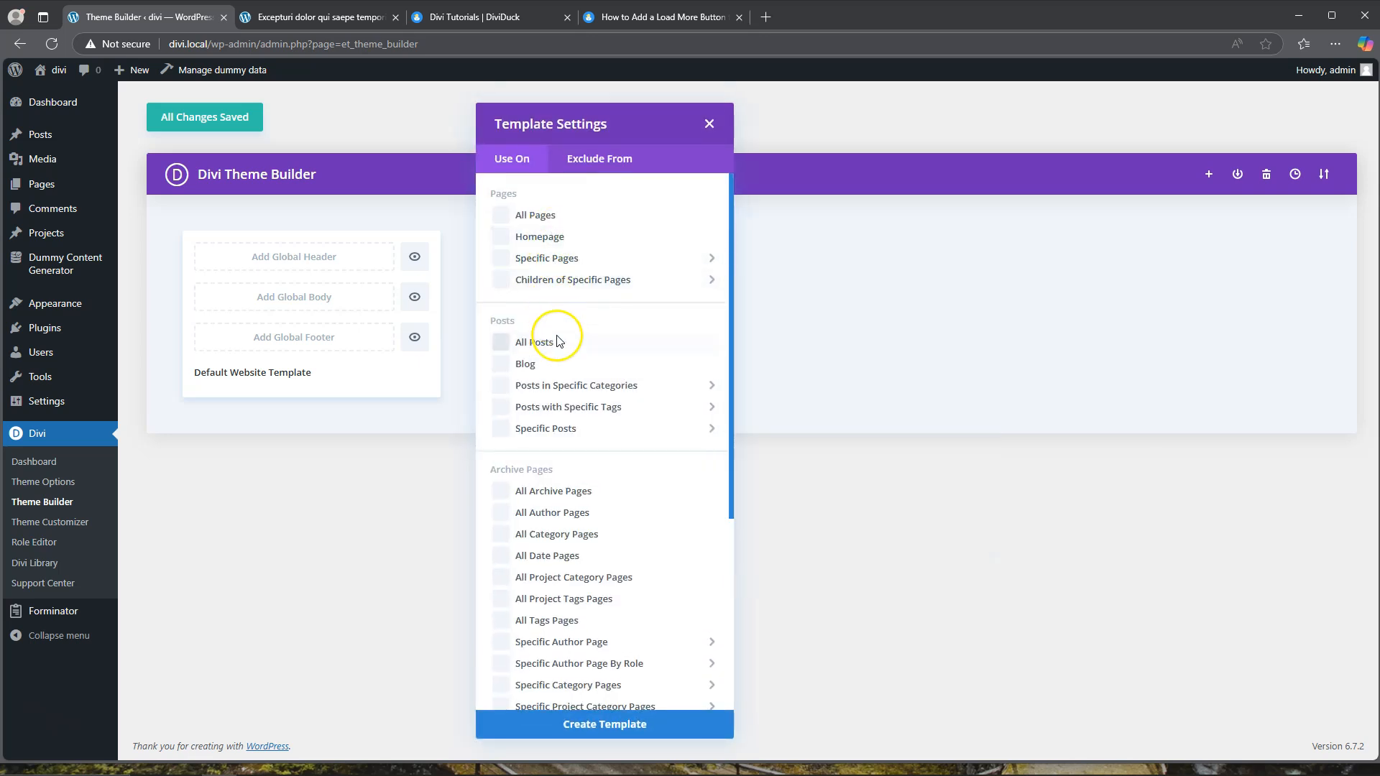
{"action": "left_click", "coordinate": [502, 345]}
{"action": "left_click", "coordinate": [583, 721]}
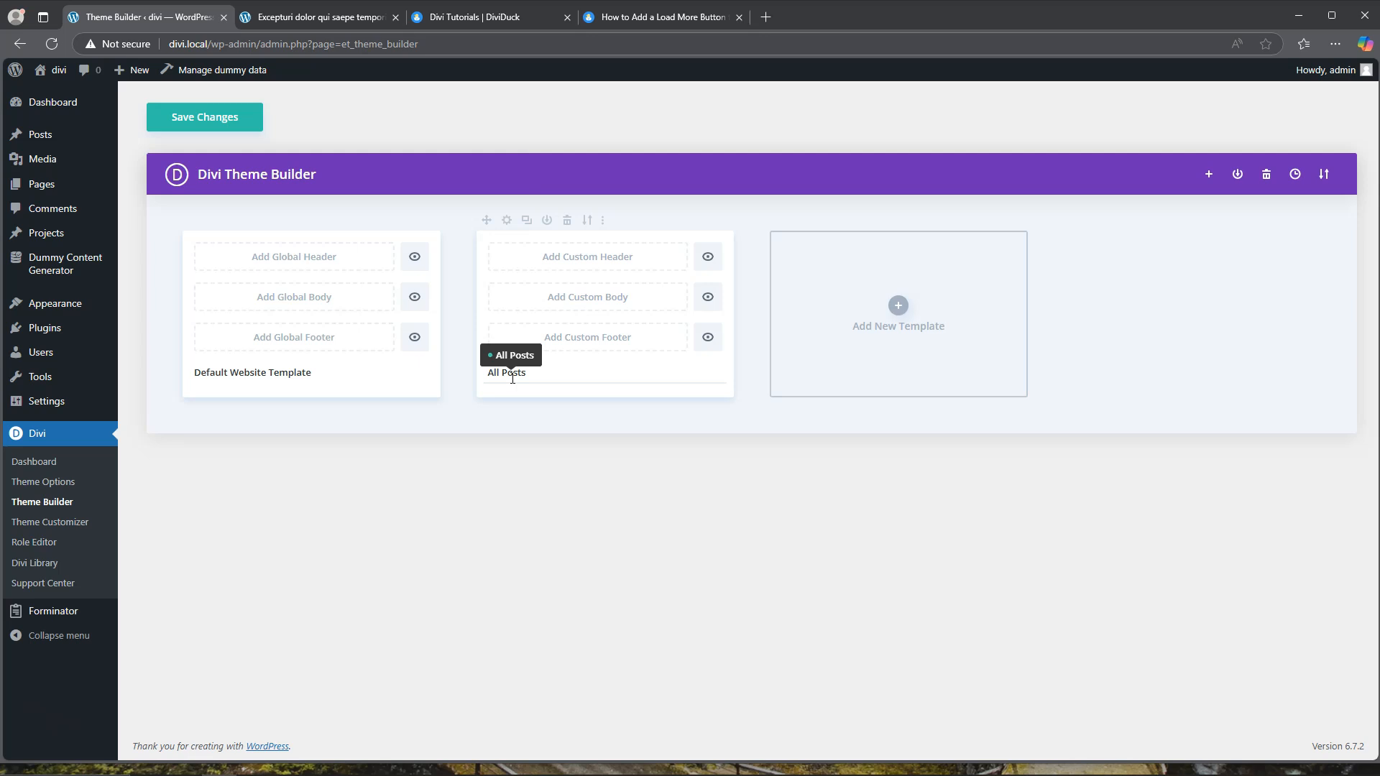
{"action": "left_click", "coordinate": [608, 268]}
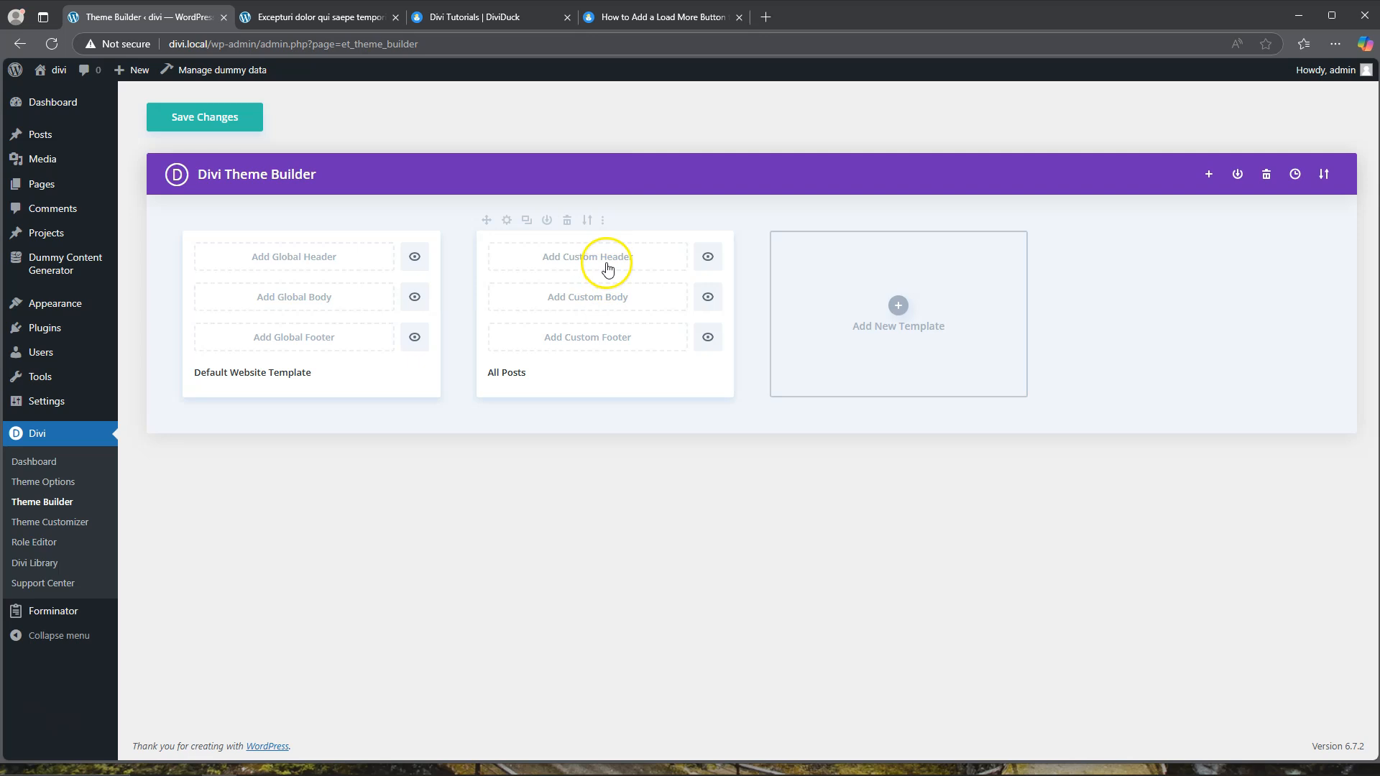
Examine the live sample post again, from the header through the body and comment form to the footer.
{"action": "left_click", "coordinate": [324, 20]}
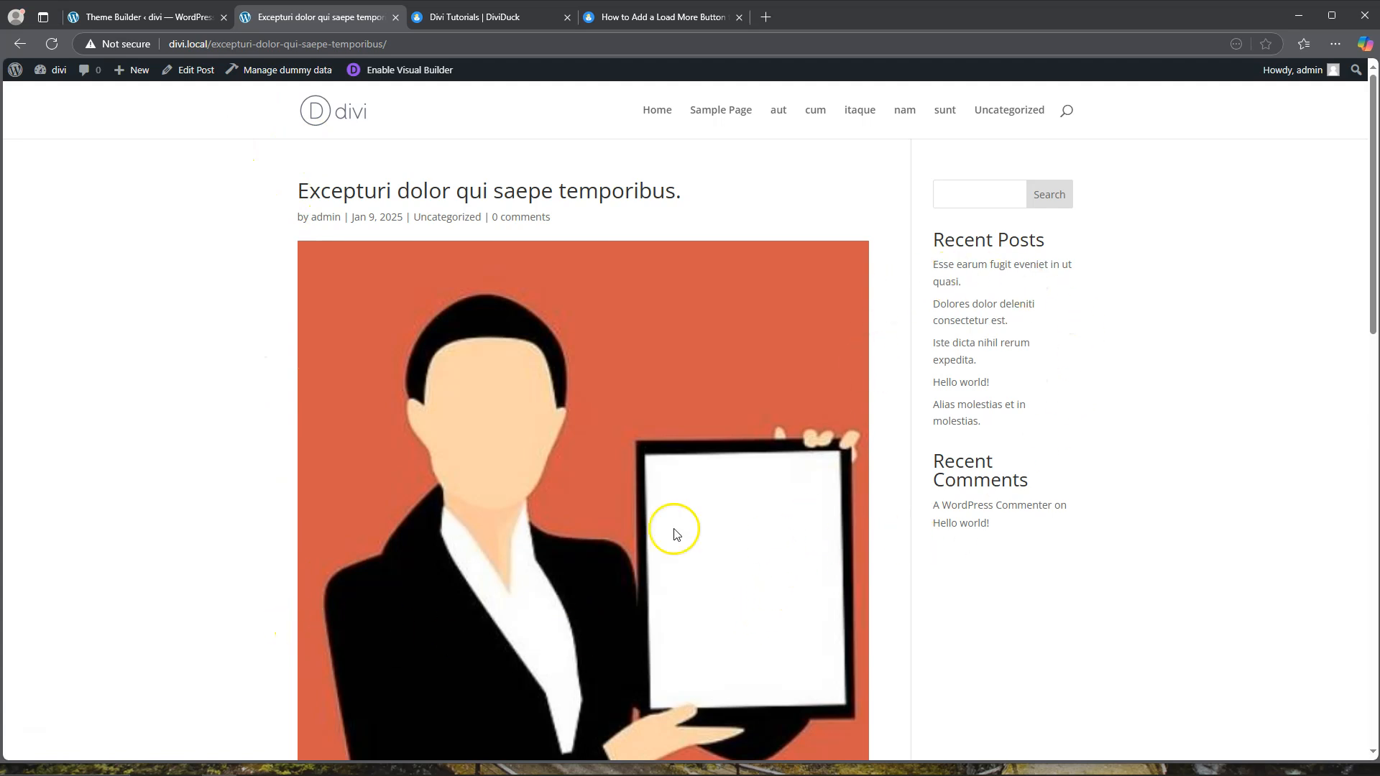
{"action": "scroll", "coordinate": [702, 618], "scroll_direction": "down", "scroll_amount": 15}
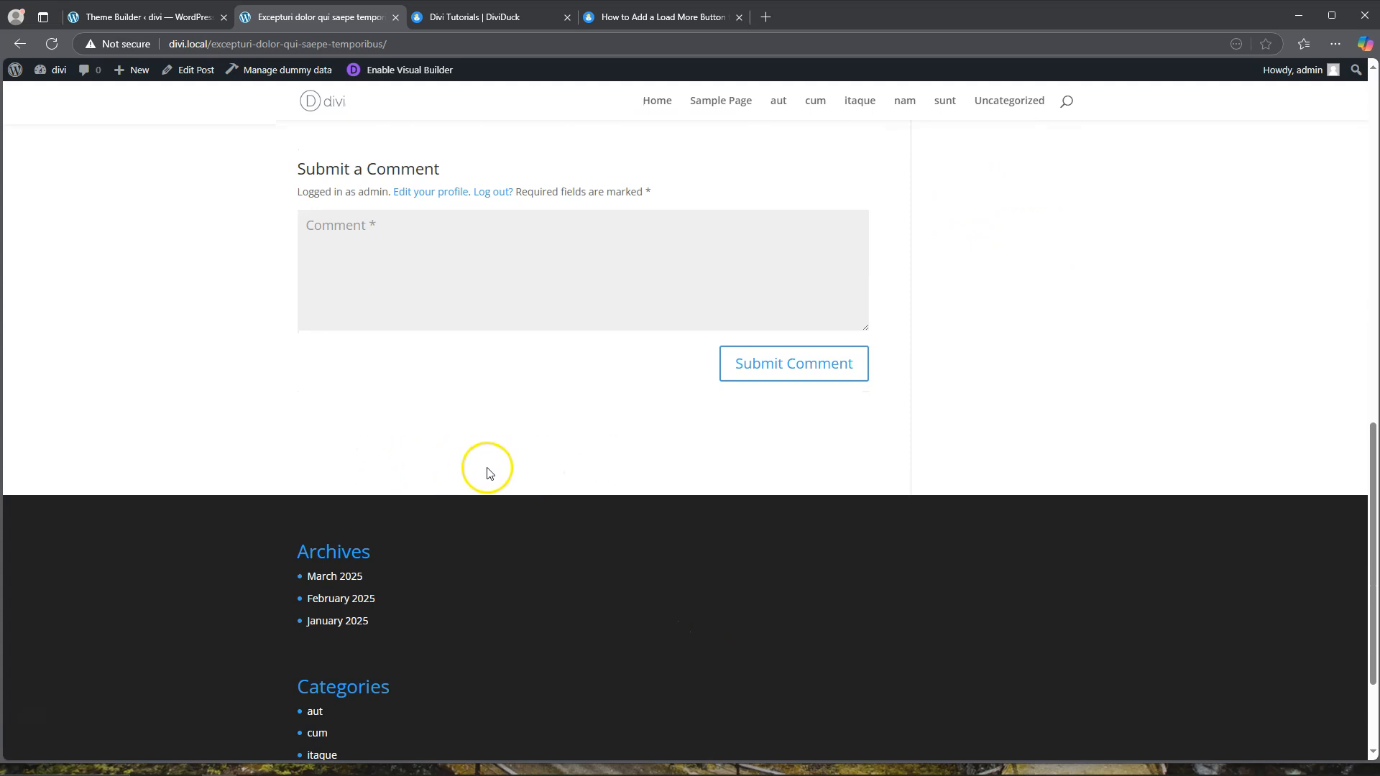
{"action": "scroll", "coordinate": [480, 494], "scroll_direction": "up", "scroll_amount": 15}
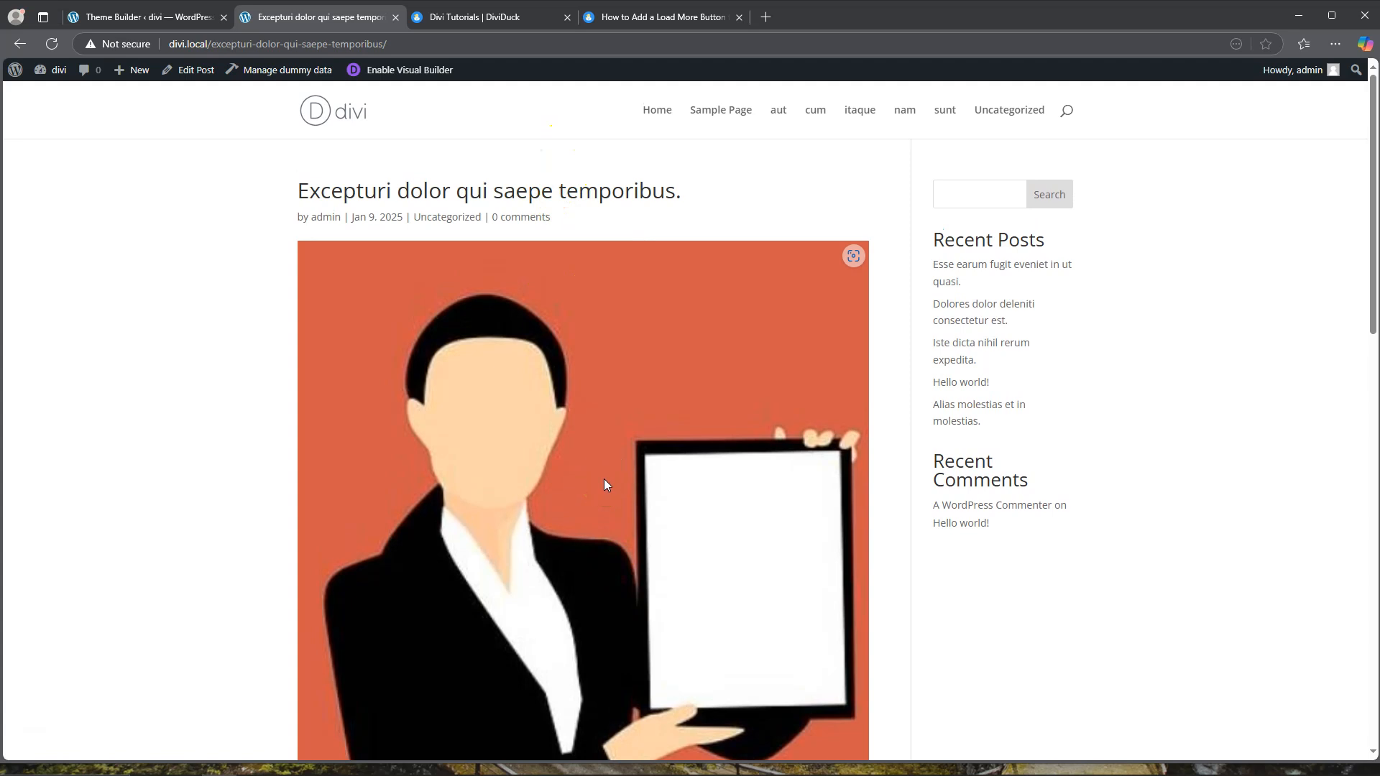
Start building a custom body layout for the All Posts template in the Theme Builder.
{"action": "left_click", "coordinate": [147, 17]}
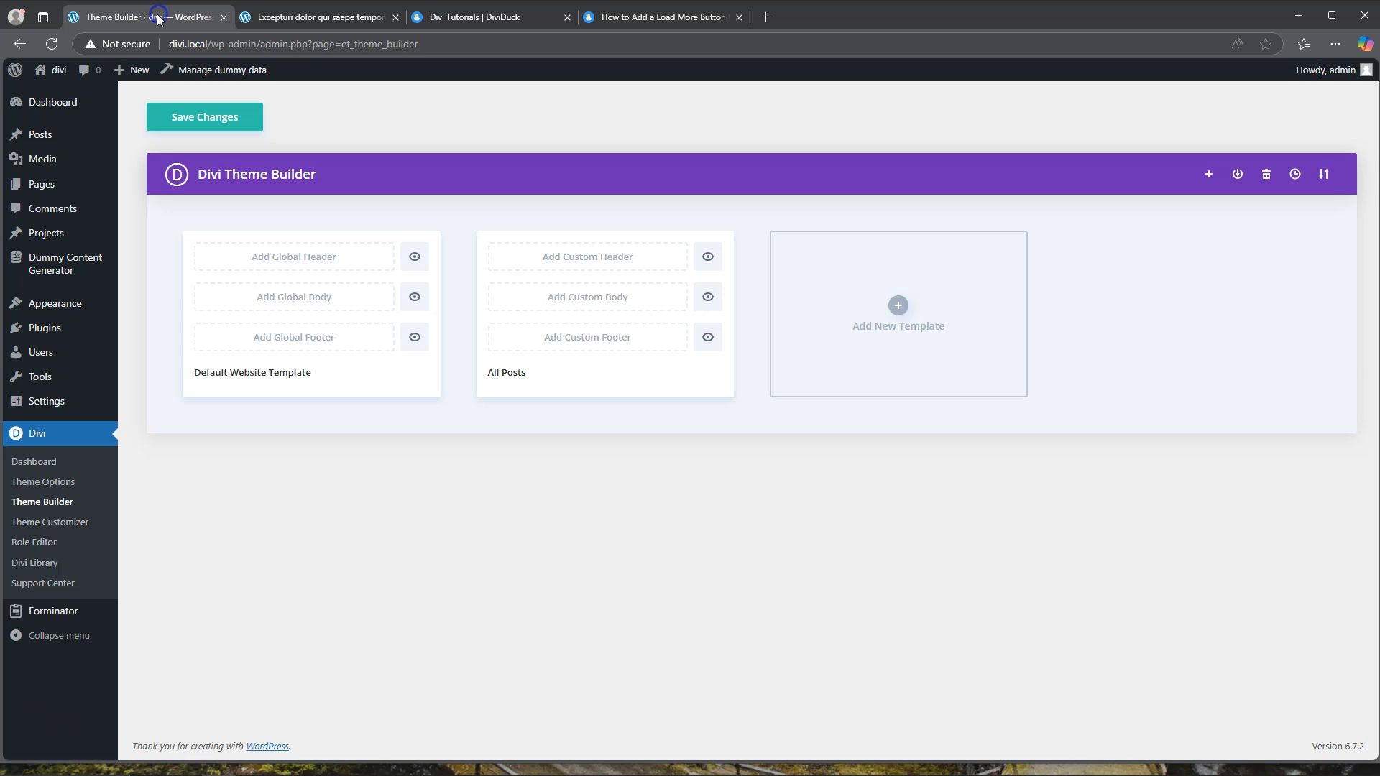
{"action": "mouse_move", "coordinate": [610, 256]}
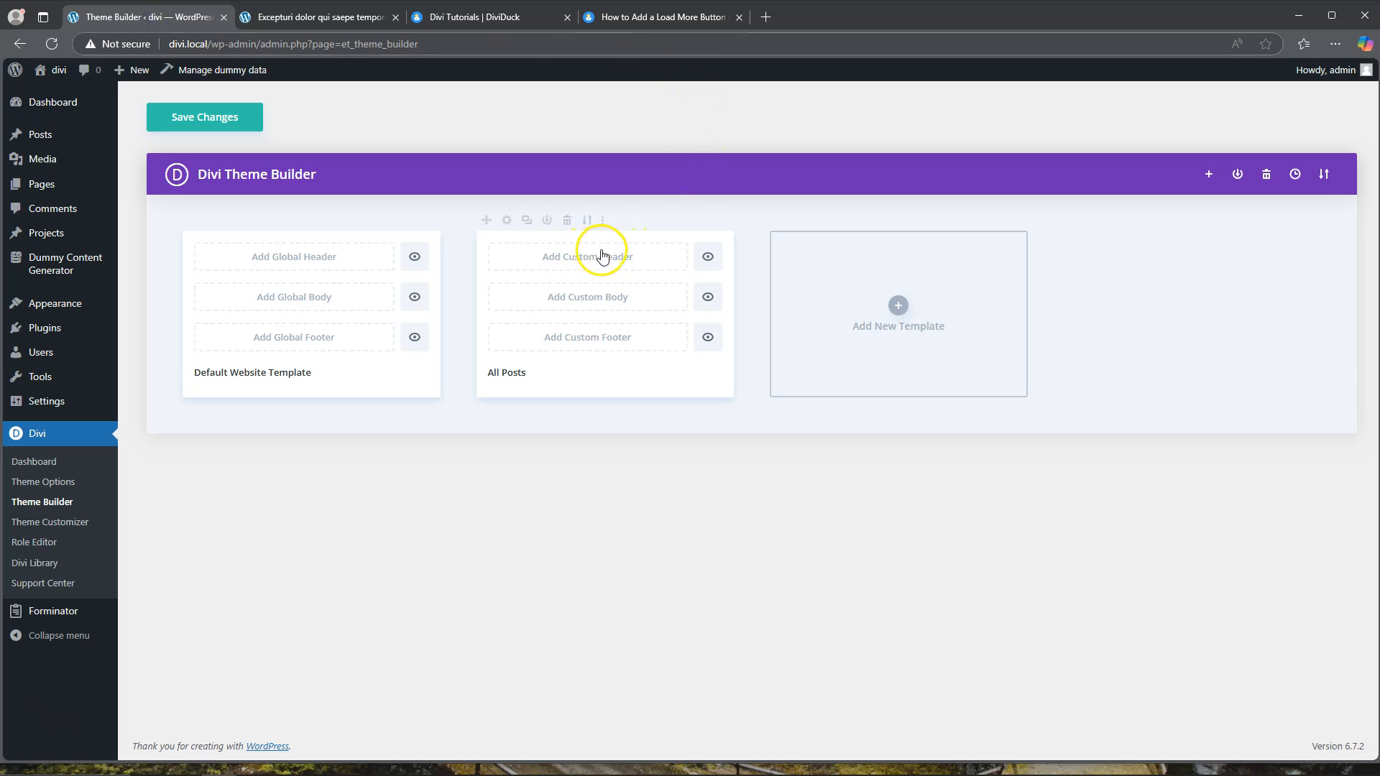
{"action": "left_click", "coordinate": [594, 302]}
{"action": "left_click", "coordinate": [567, 308]}
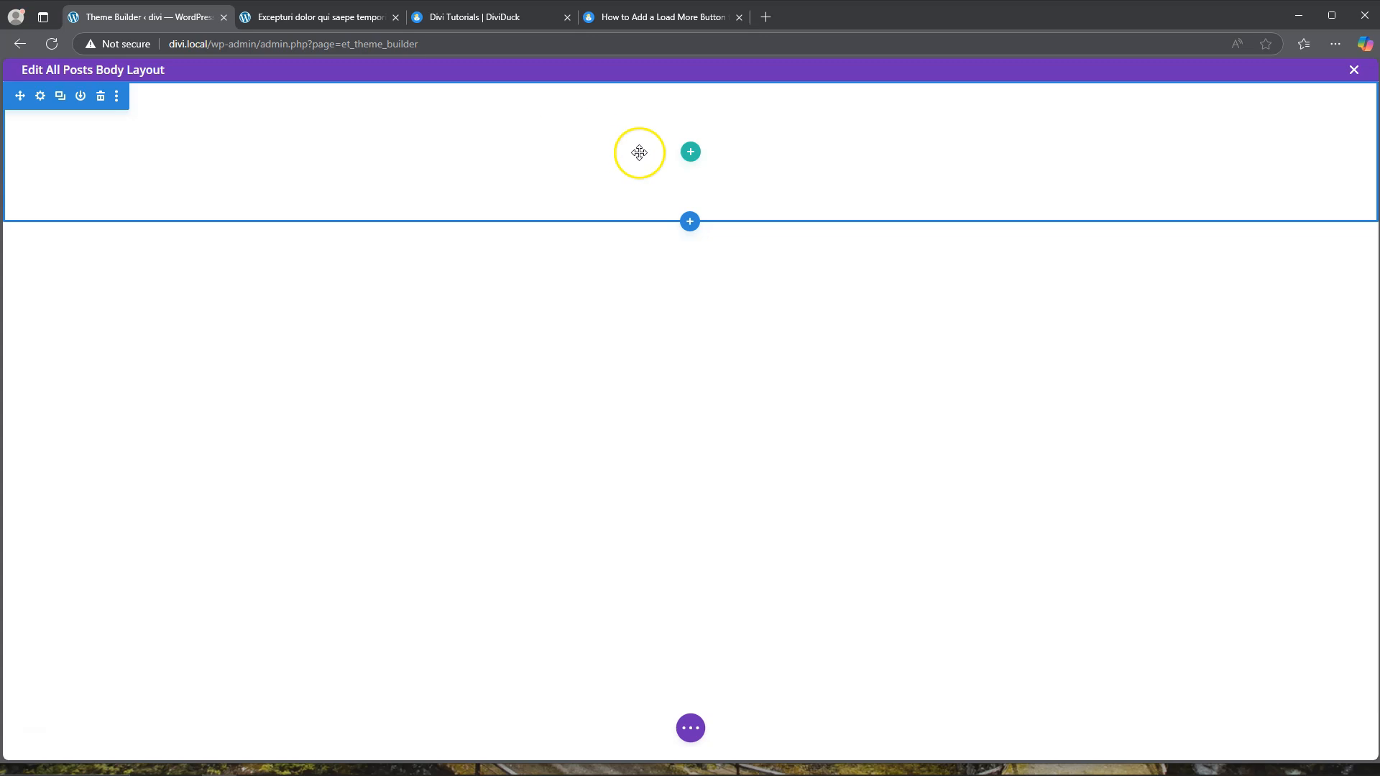
Insert a single-column row in the empty section and add a Post Title module to it.
{"action": "left_click", "coordinate": [690, 153]}
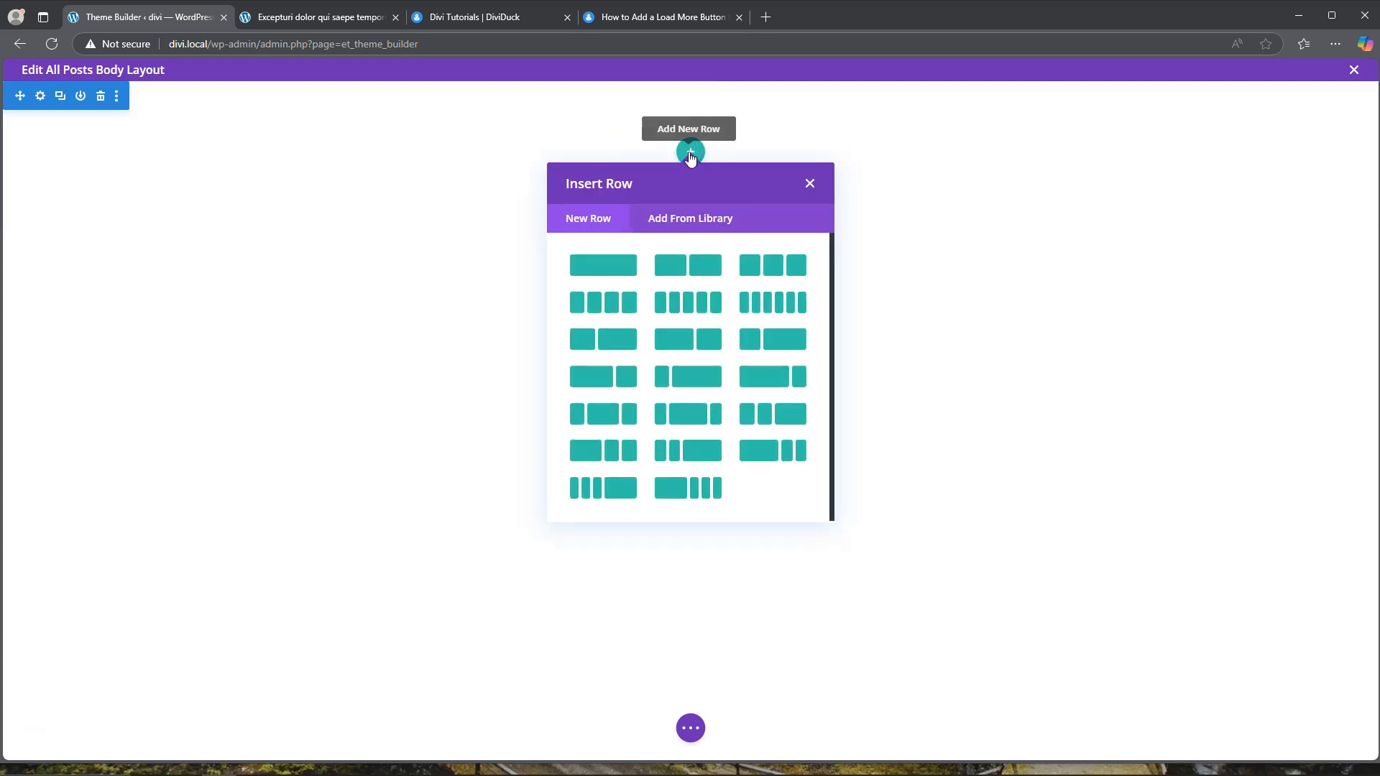
{"action": "left_click", "coordinate": [610, 270]}
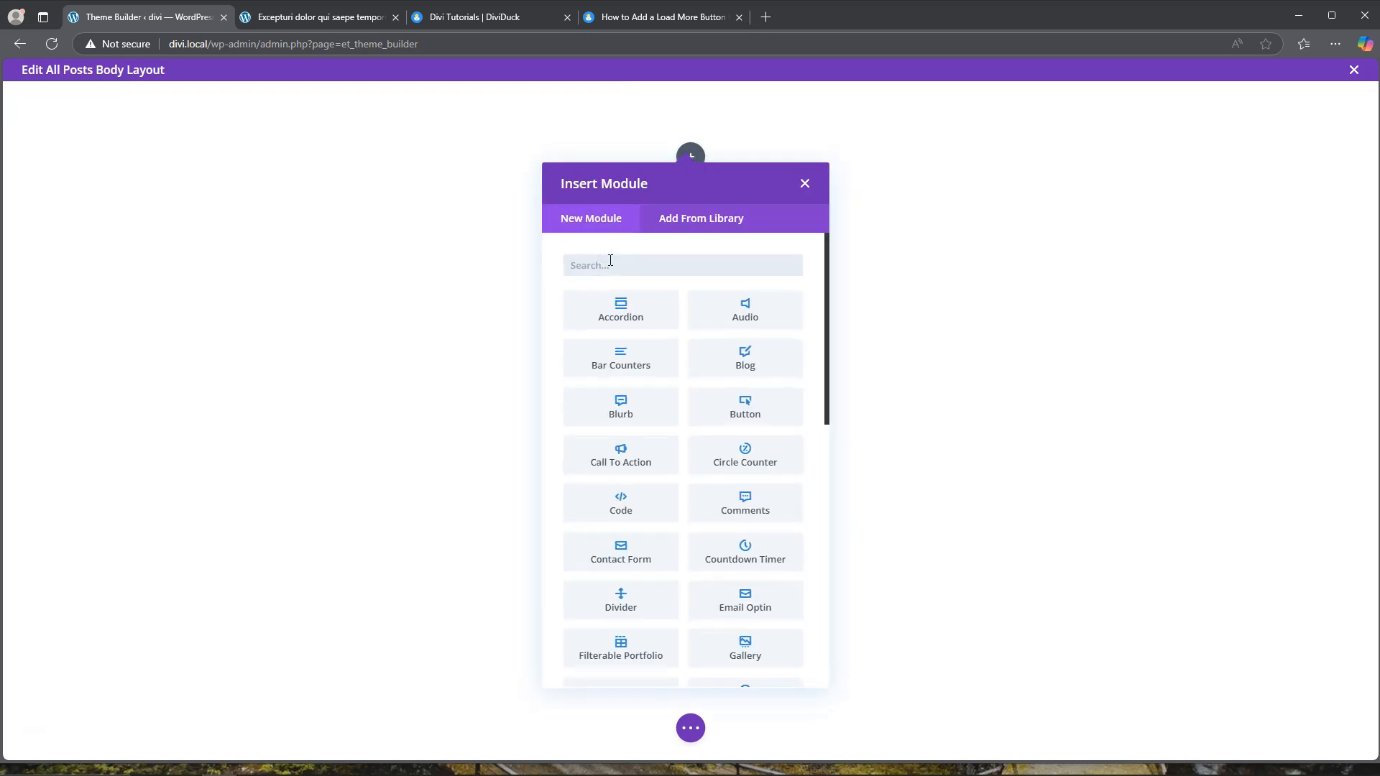
{"action": "scroll", "coordinate": [681, 453], "scroll_direction": "down", "scroll_amount": 1}
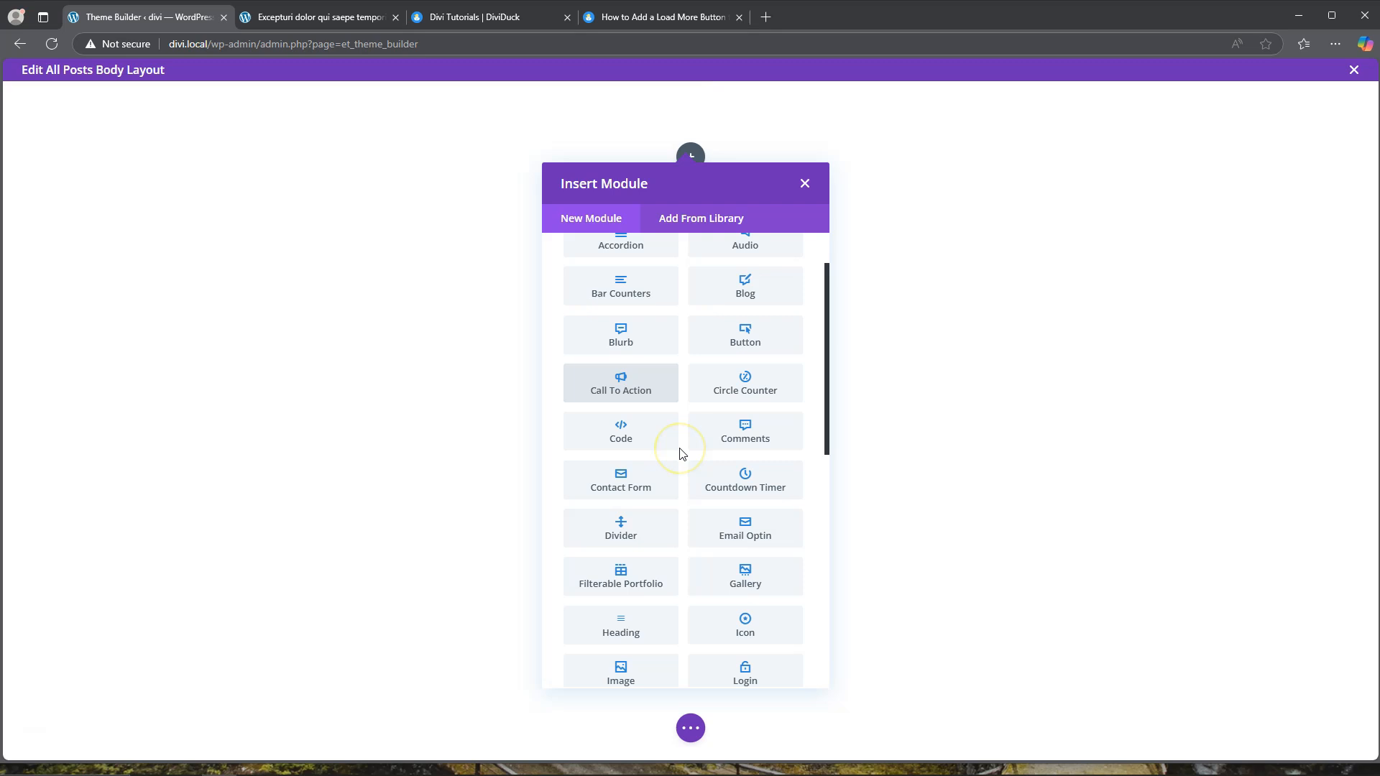
{"action": "scroll", "coordinate": [682, 453], "scroll_direction": "down", "scroll_amount": 7}
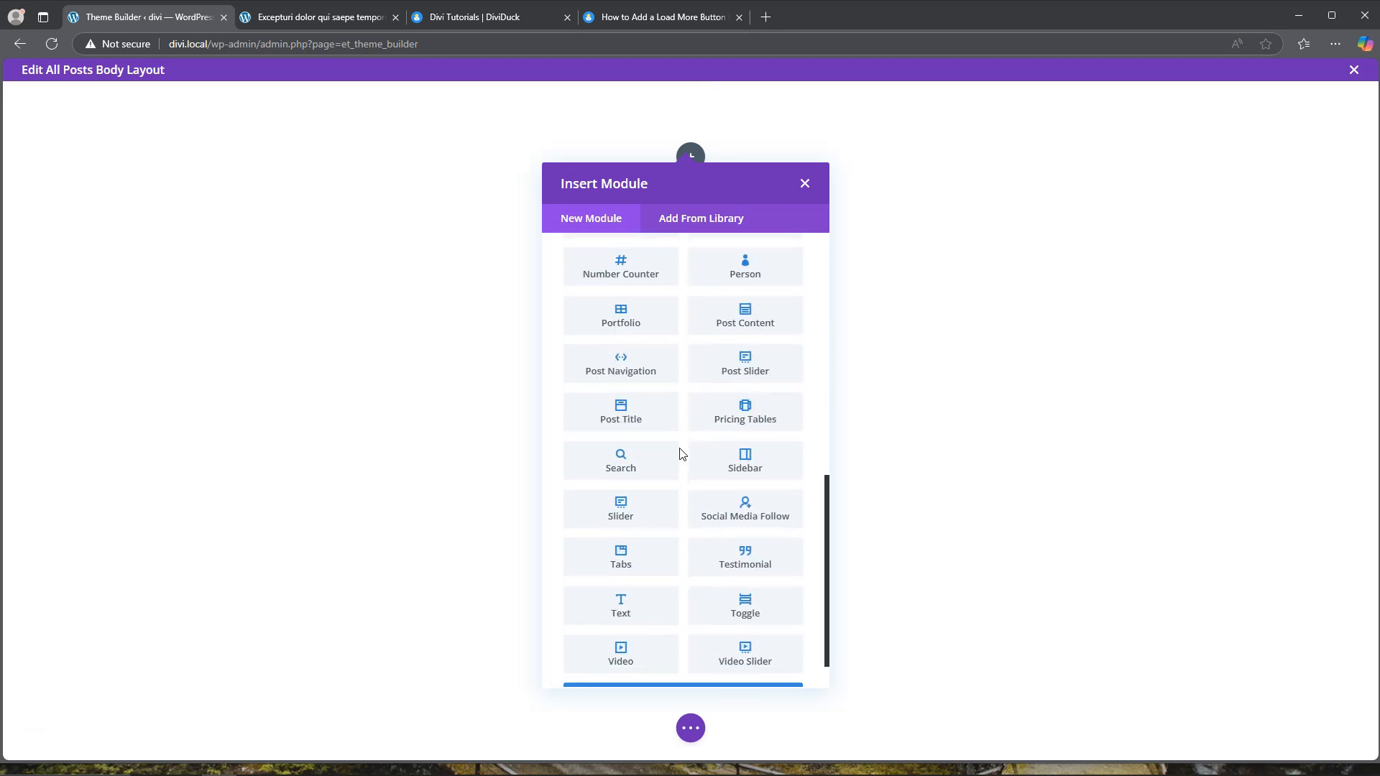
{"action": "left_click", "coordinate": [748, 316]}
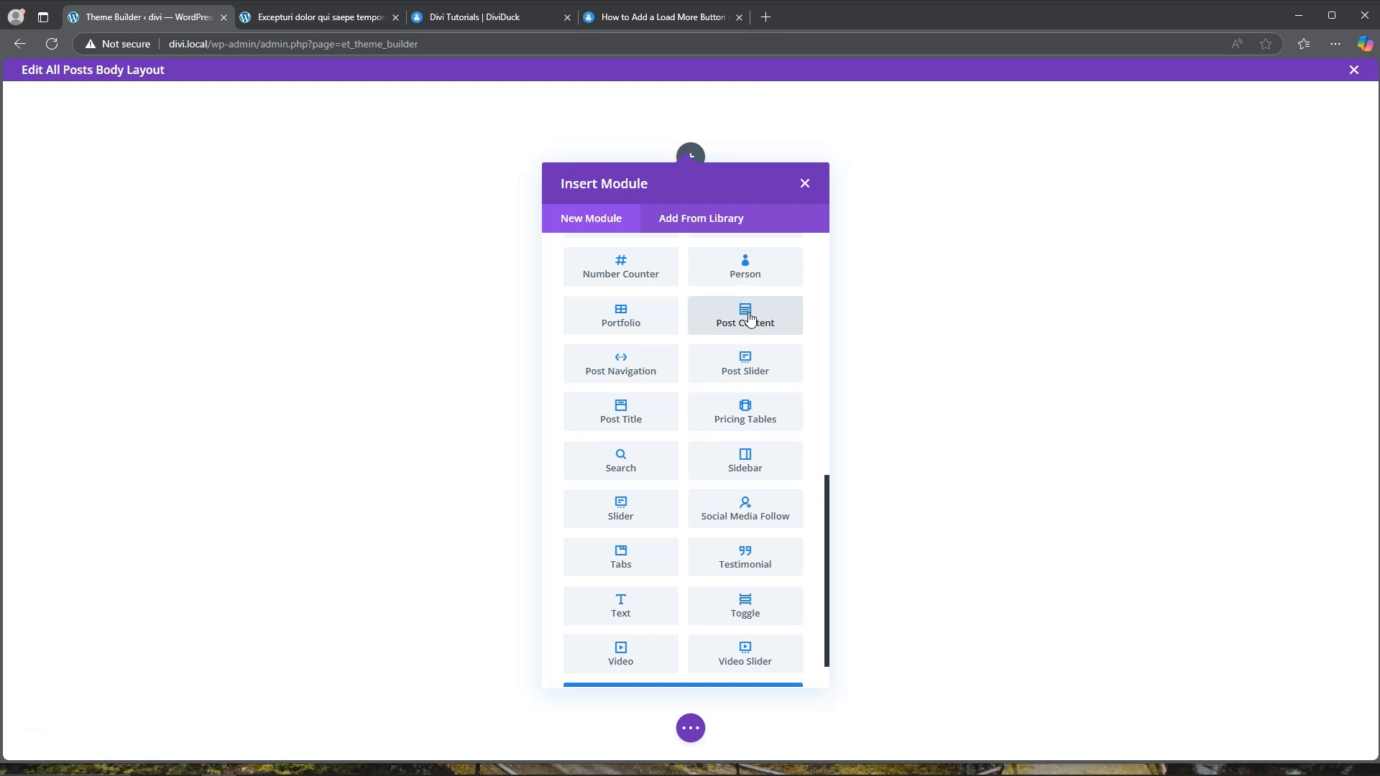
{"action": "left_click", "coordinate": [621, 422]}
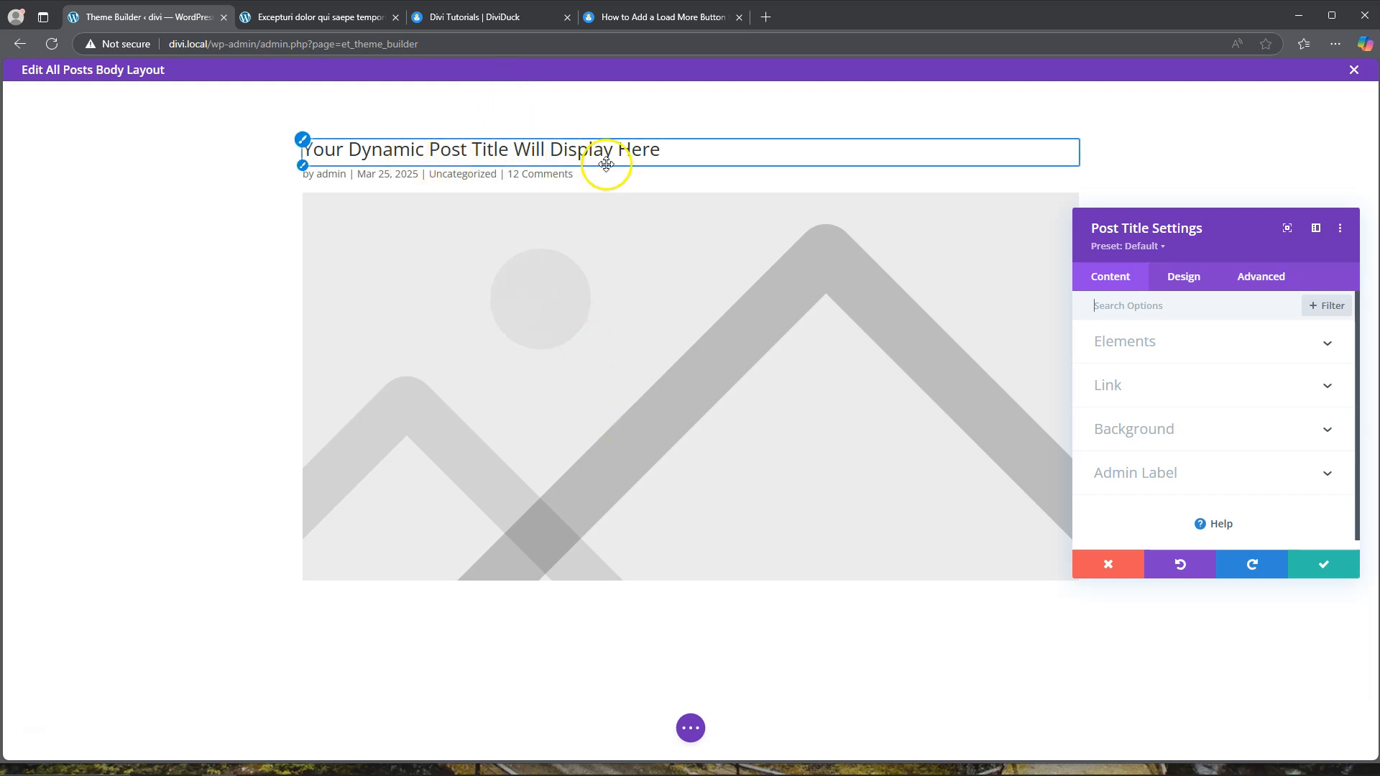
Hide the author, date and featured image in the Post Title module's elements and save the module settings.
{"action": "left_click", "coordinate": [310, 18]}
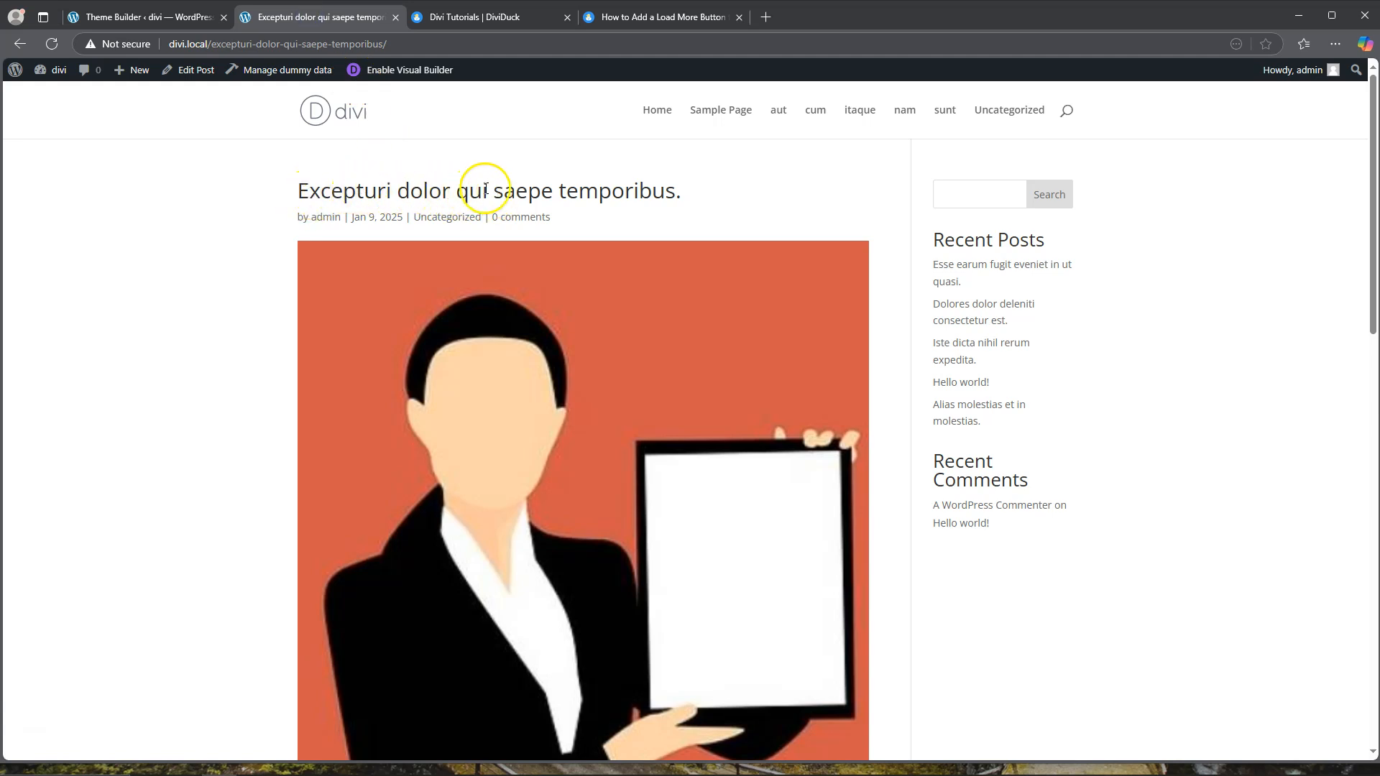
{"action": "left_click", "coordinate": [147, 16]}
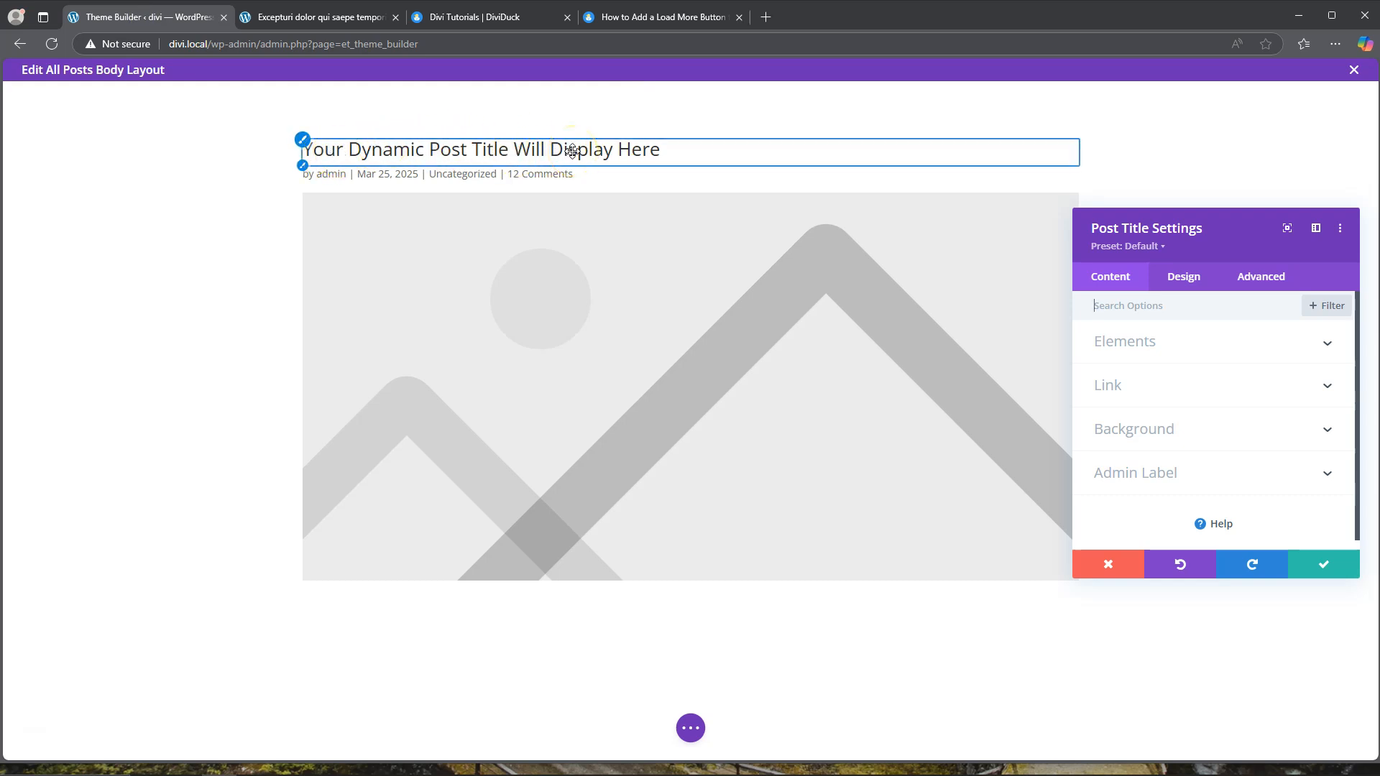
{"action": "left_click", "coordinate": [1153, 350]}
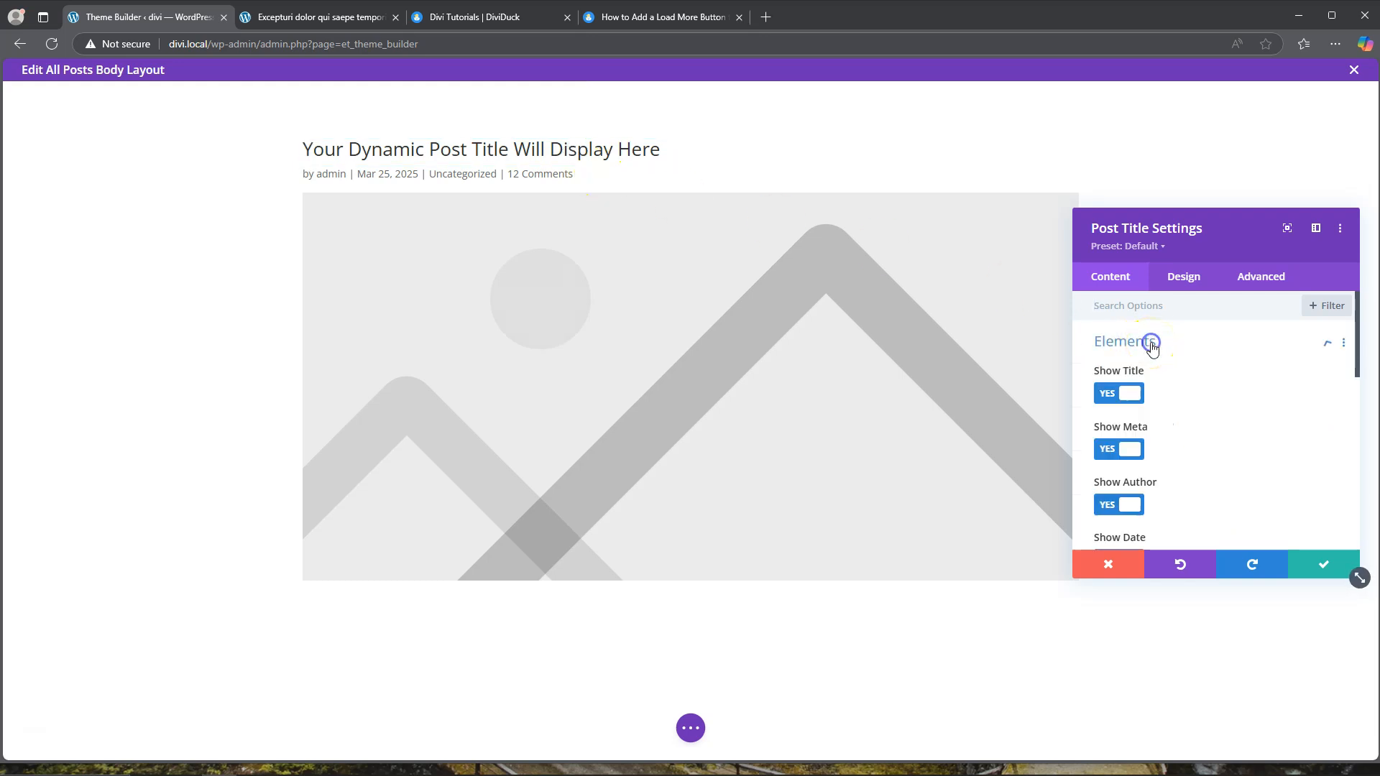
{"action": "scroll", "coordinate": [1180, 395], "scroll_direction": "down", "scroll_amount": 2}
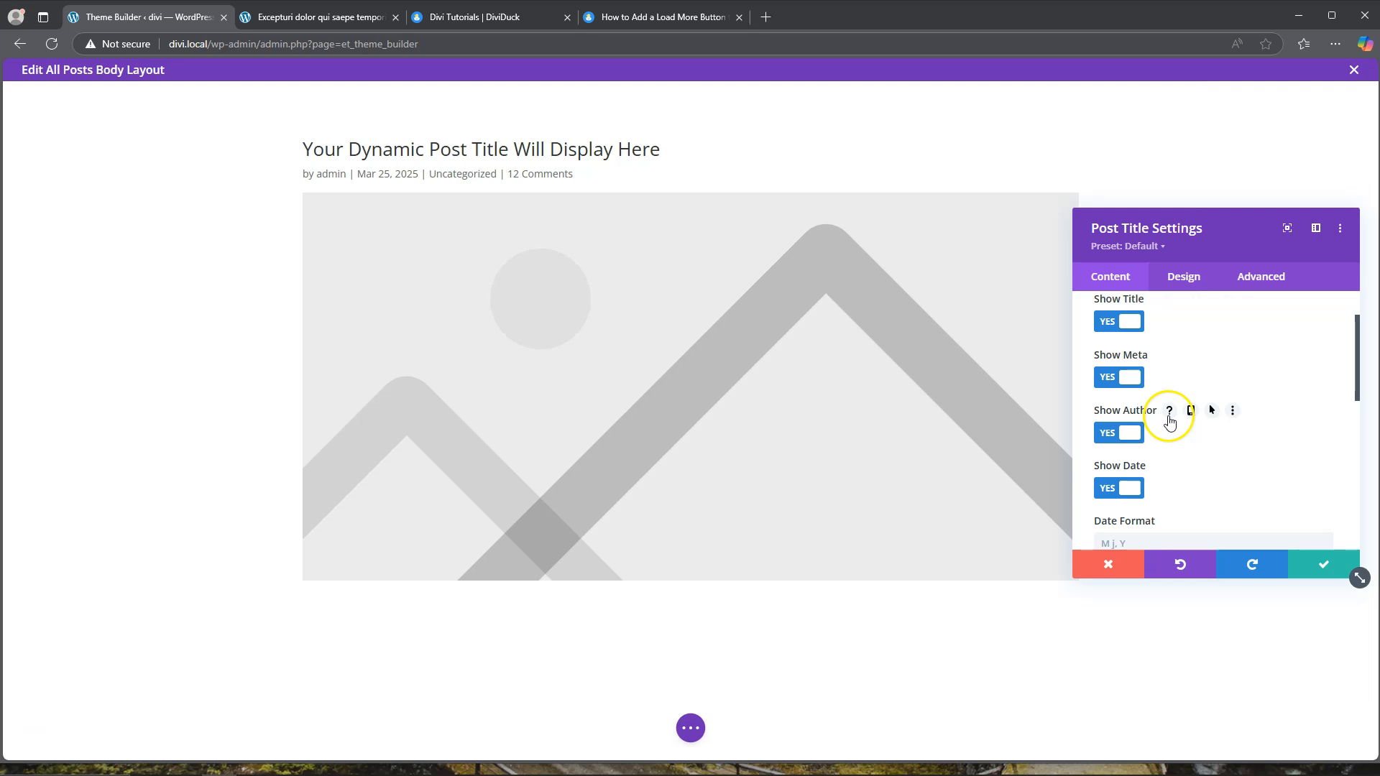
{"action": "left_click", "coordinate": [1131, 433]}
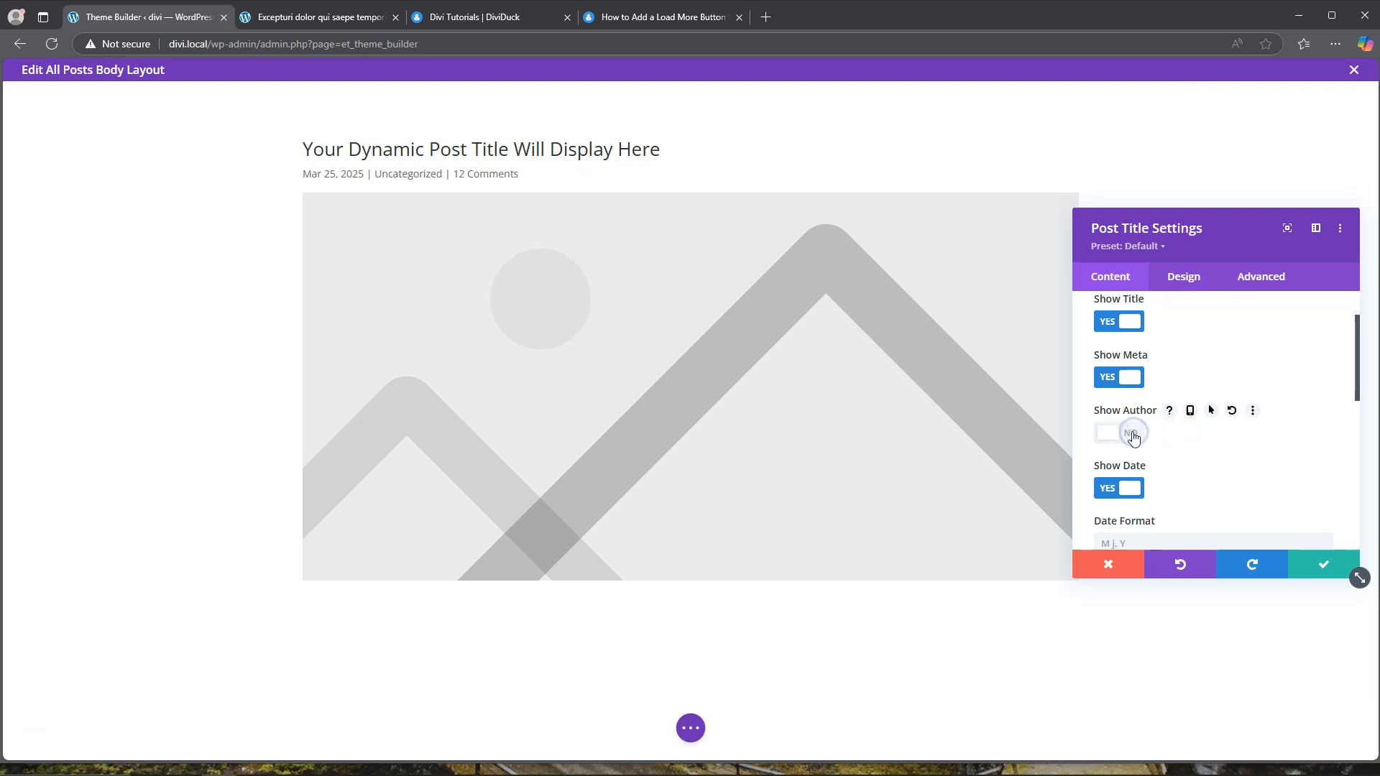
{"action": "left_click", "coordinate": [1135, 489]}
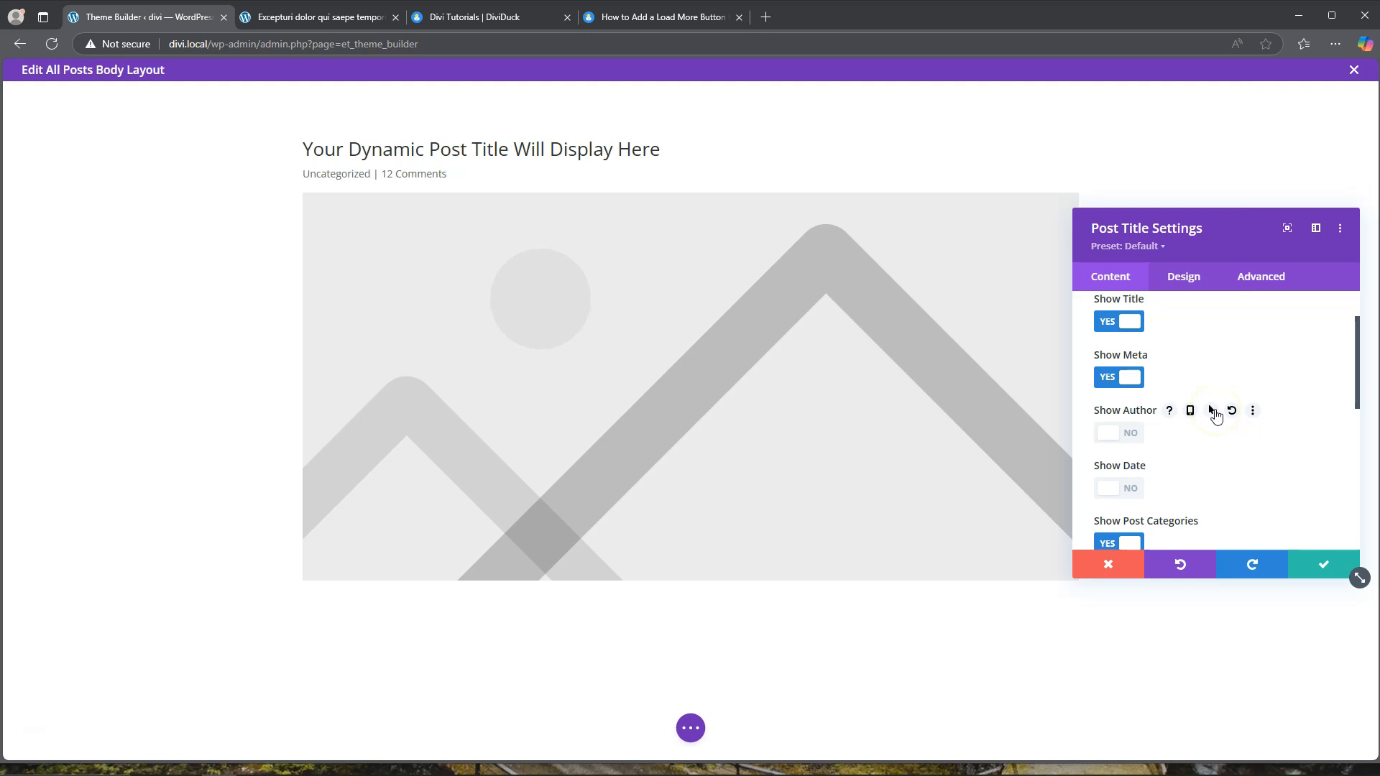
{"action": "scroll", "coordinate": [1215, 415], "scroll_direction": "down", "scroll_amount": 2}
{"action": "scroll", "coordinate": [1213, 415], "scroll_direction": "down", "scroll_amount": 2}
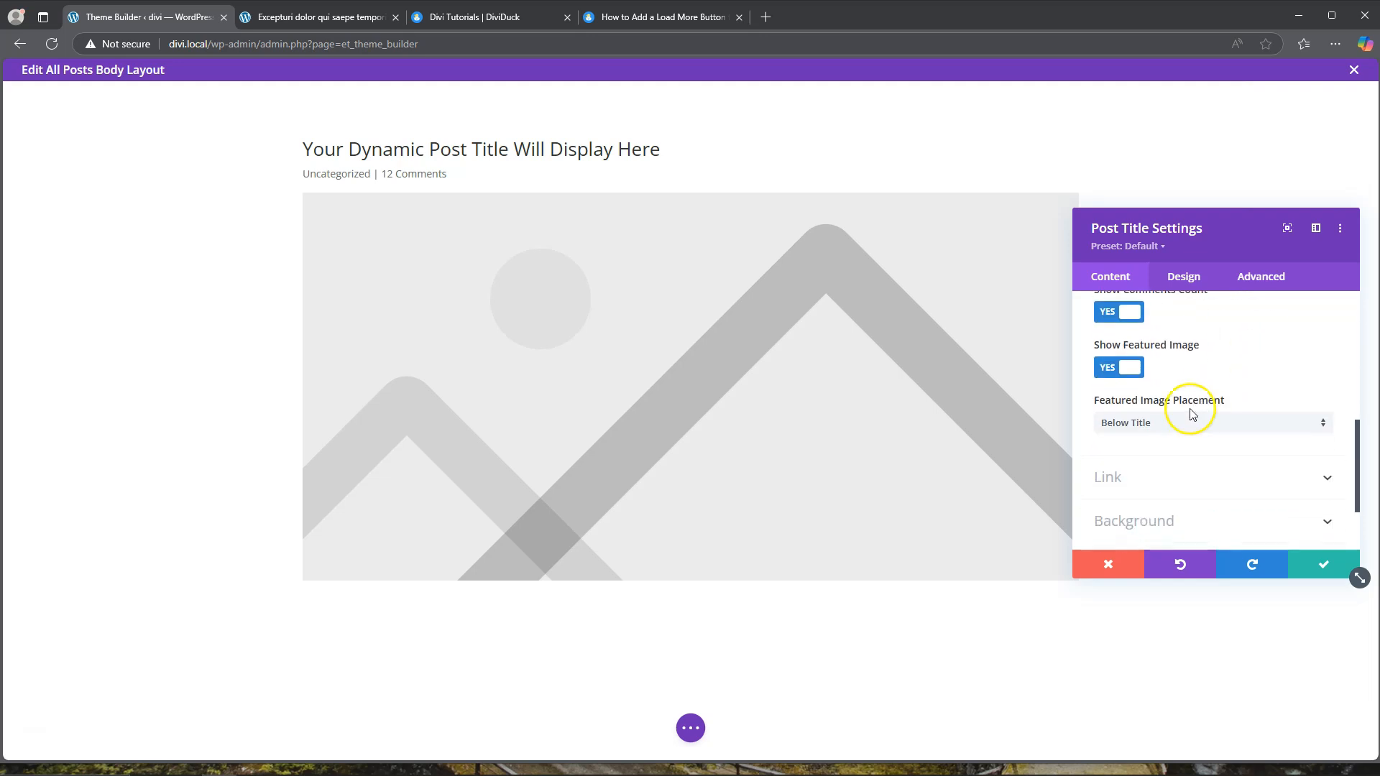
{"action": "left_click", "coordinate": [1132, 370]}
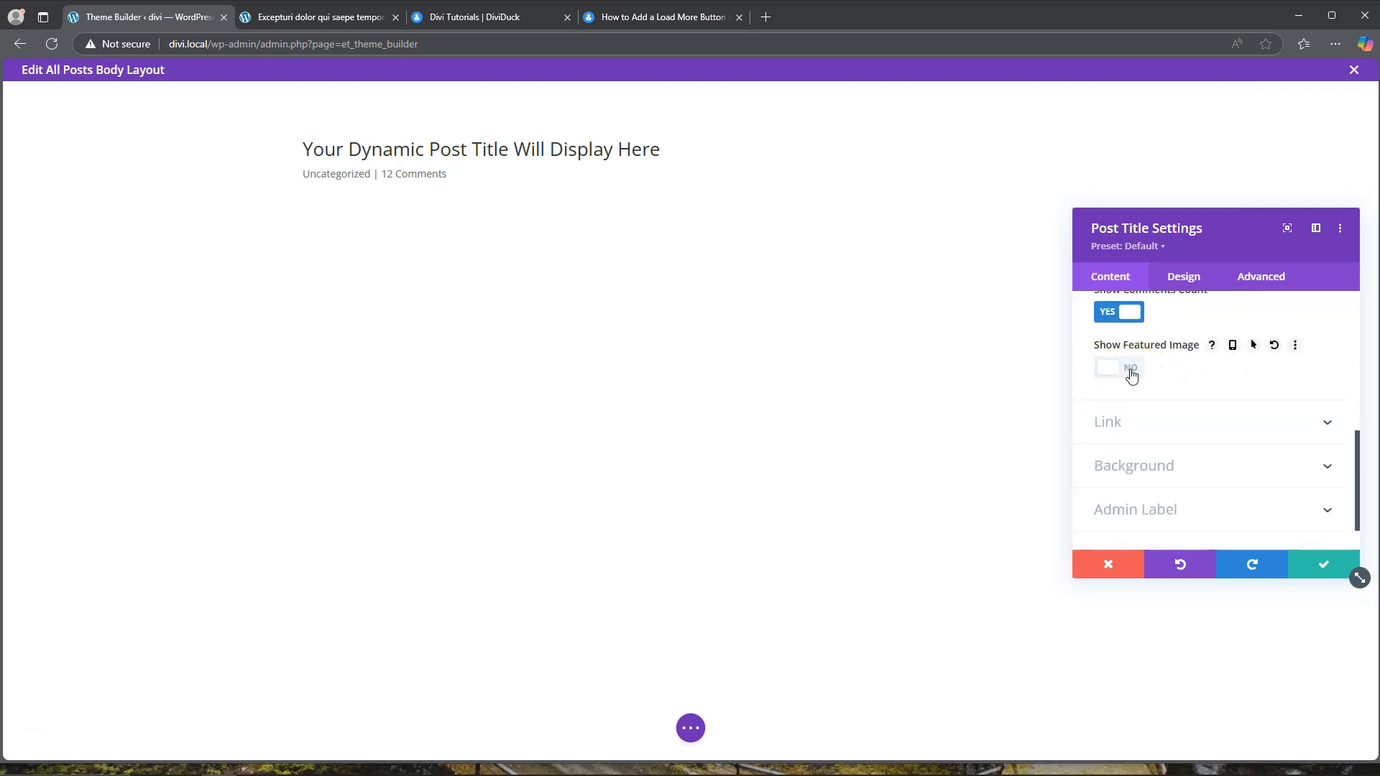
{"action": "left_click", "coordinate": [1210, 469]}
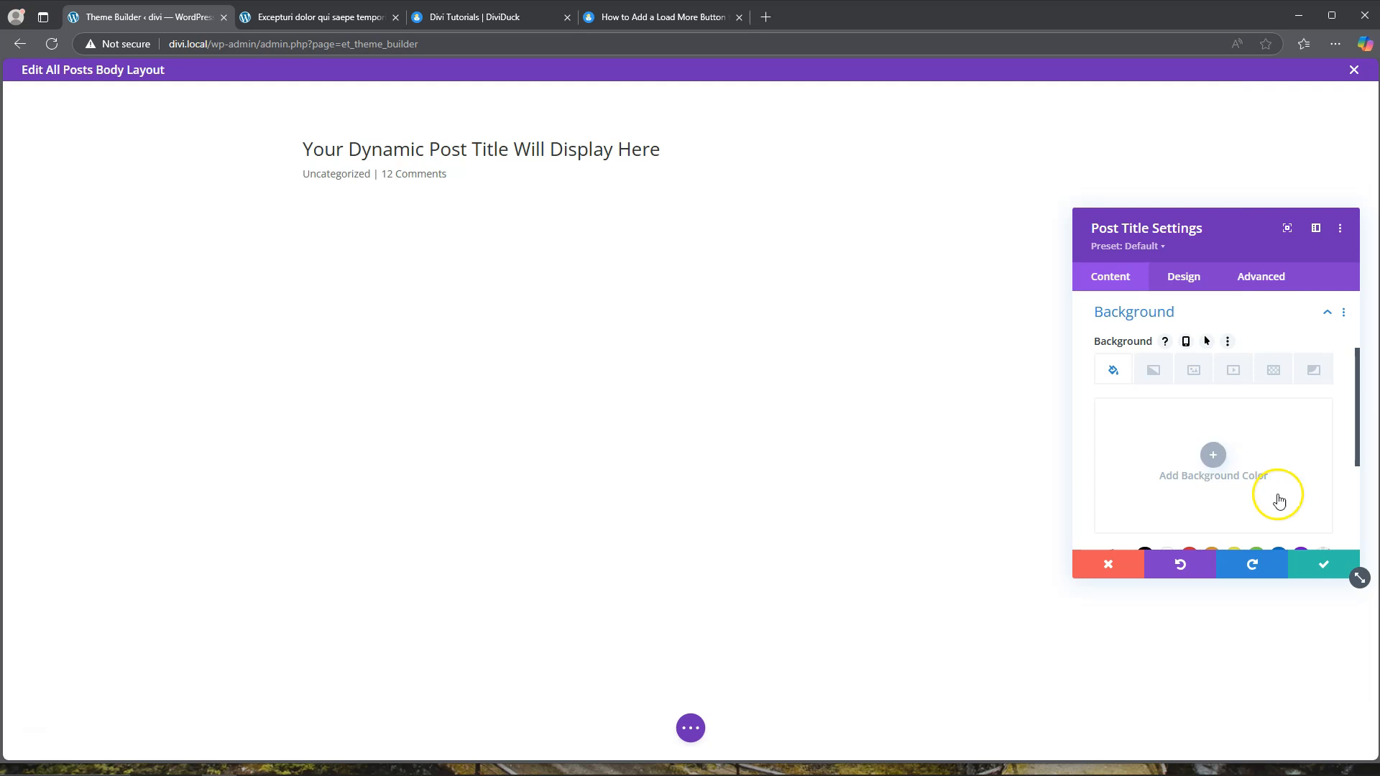
{"action": "left_click", "coordinate": [1326, 565]}
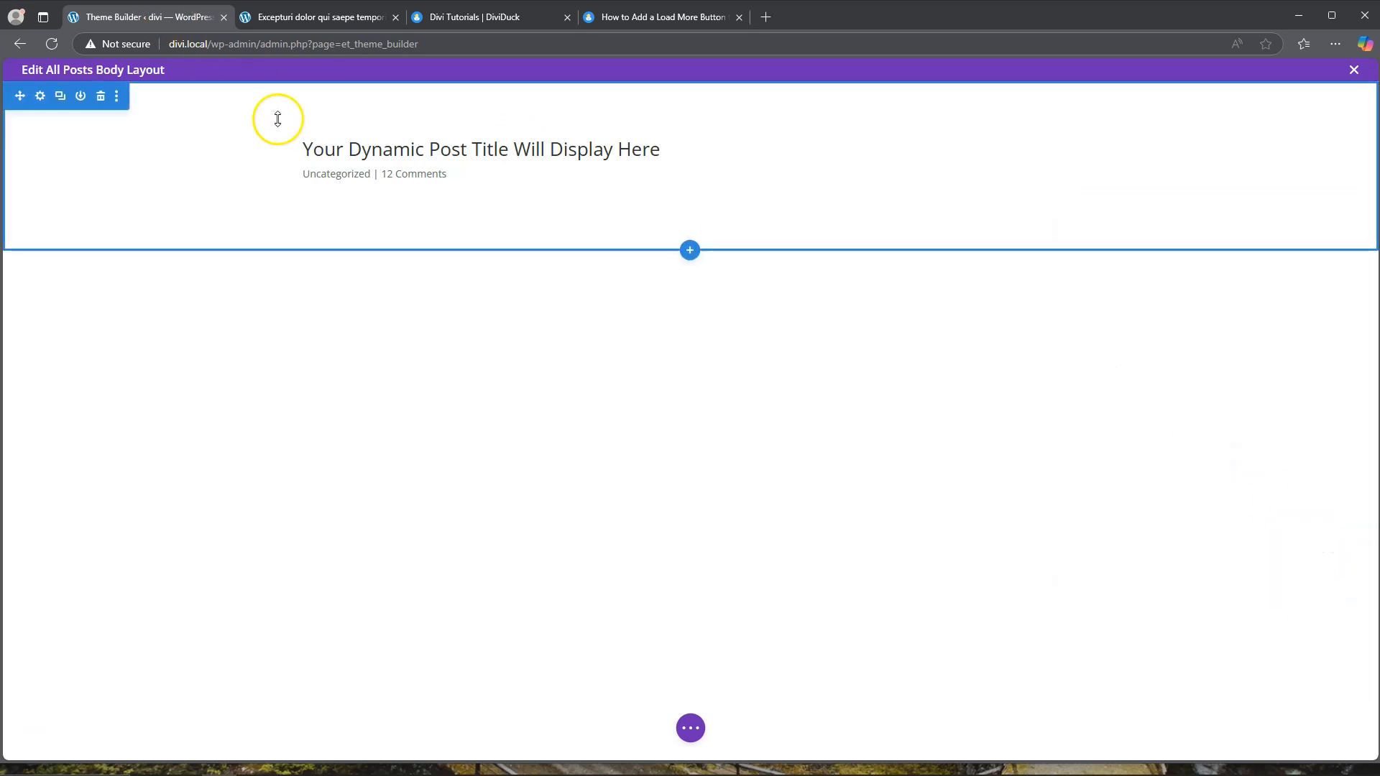
Give the row holding the Post Title module a solid purple background color, #8300e9.
{"action": "left_click", "coordinate": [341, 137]}
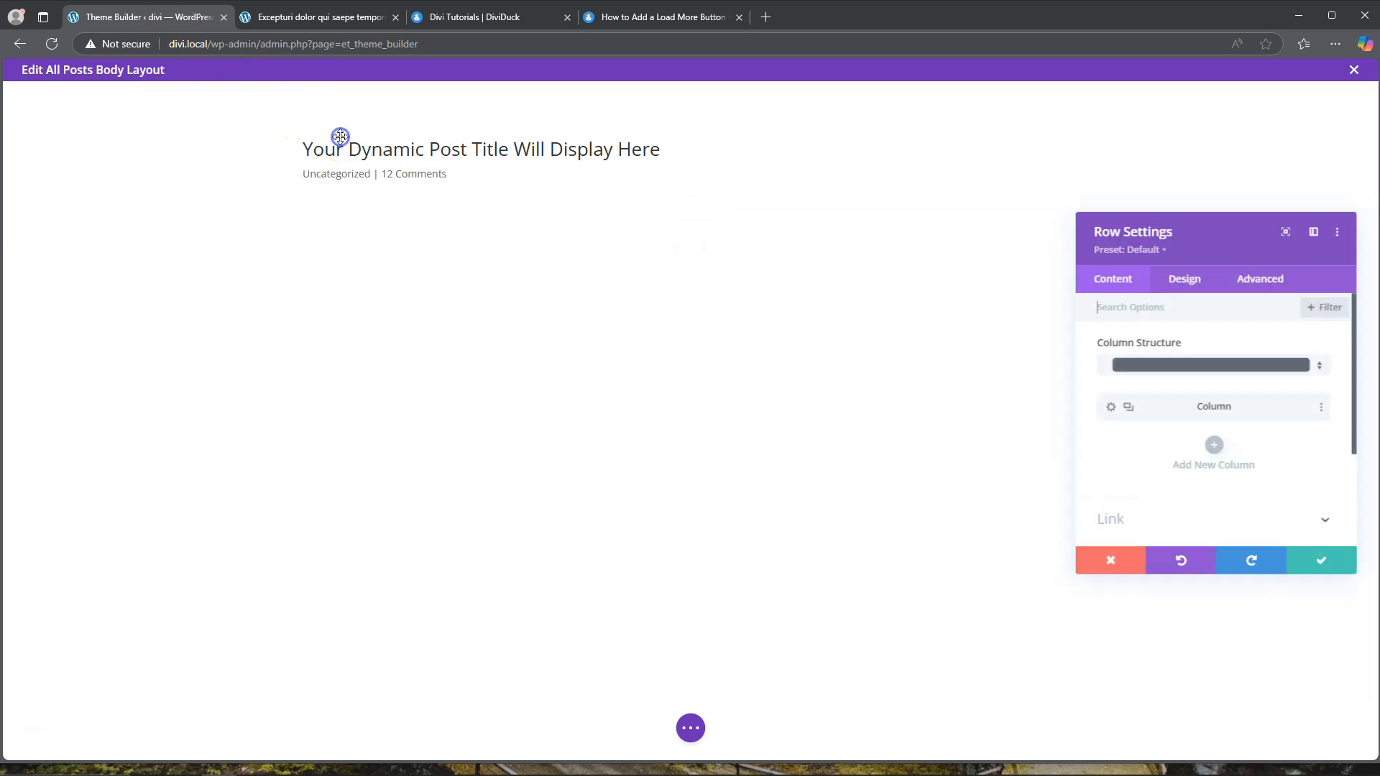
{"action": "left_click", "coordinate": [1183, 276]}
{"action": "left_click", "coordinate": [1114, 276]}
{"action": "scroll", "coordinate": [1172, 447], "scroll_direction": "down", "scroll_amount": 3}
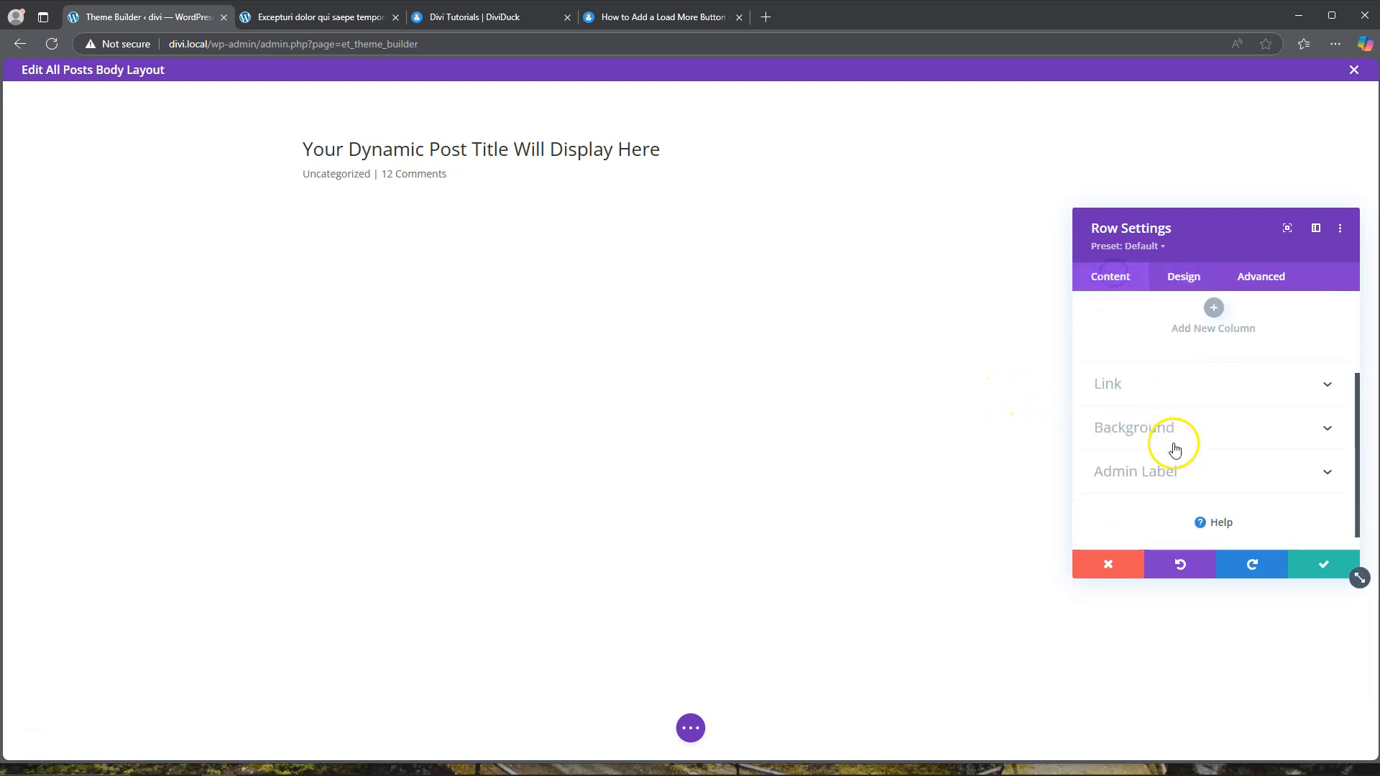
{"action": "left_click", "coordinate": [1176, 422]}
{"action": "scroll", "coordinate": [1235, 483], "scroll_direction": "down", "scroll_amount": 2}
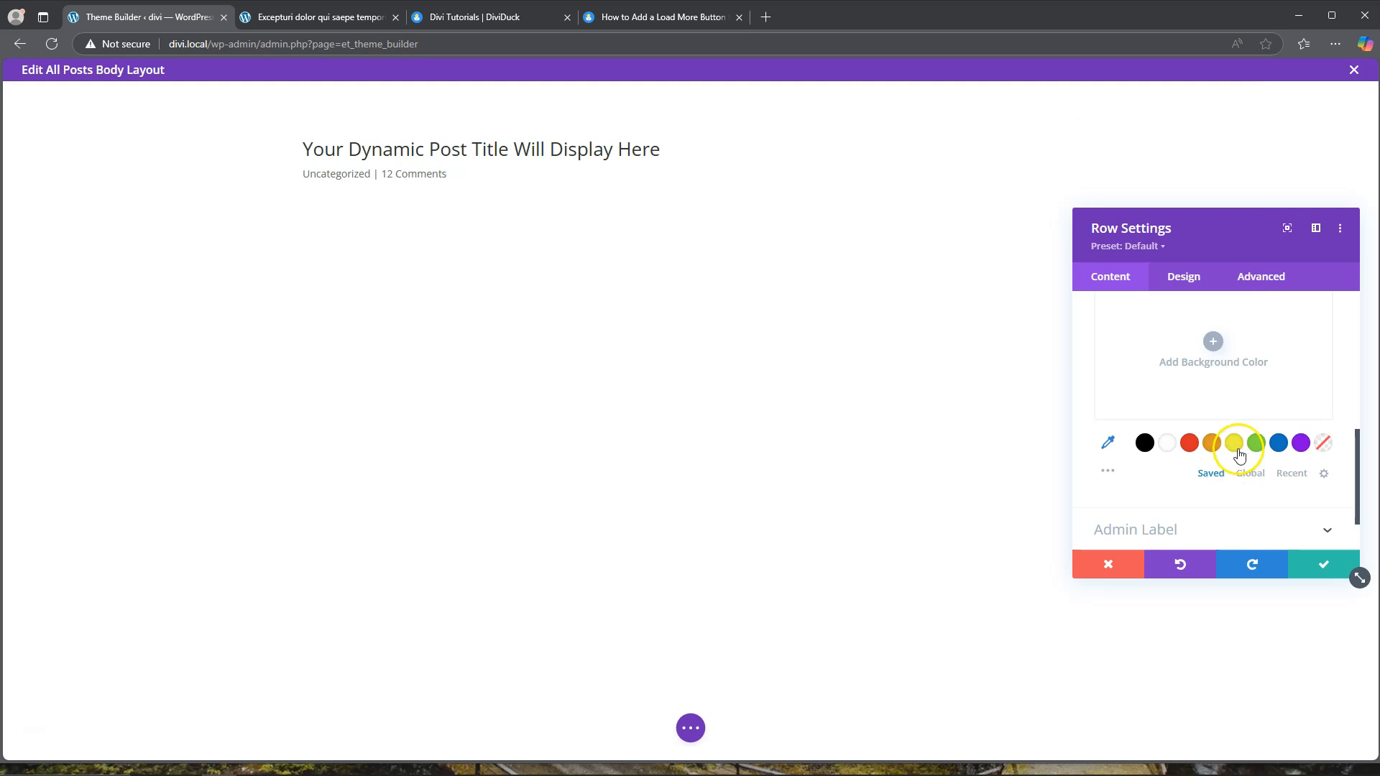
{"action": "left_click", "coordinate": [1302, 443]}
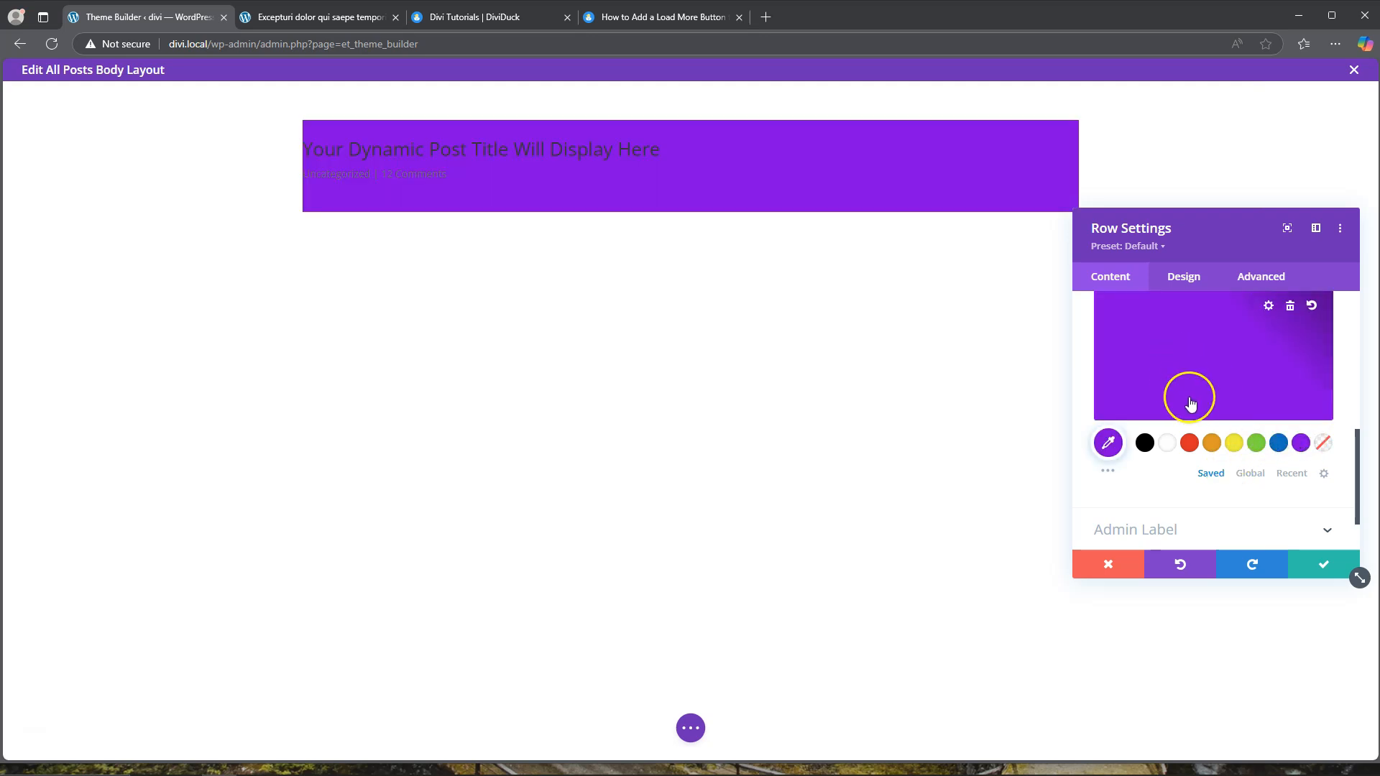
Round all four corners of the title row's border to 20px.
{"action": "left_click", "coordinate": [1183, 277]}
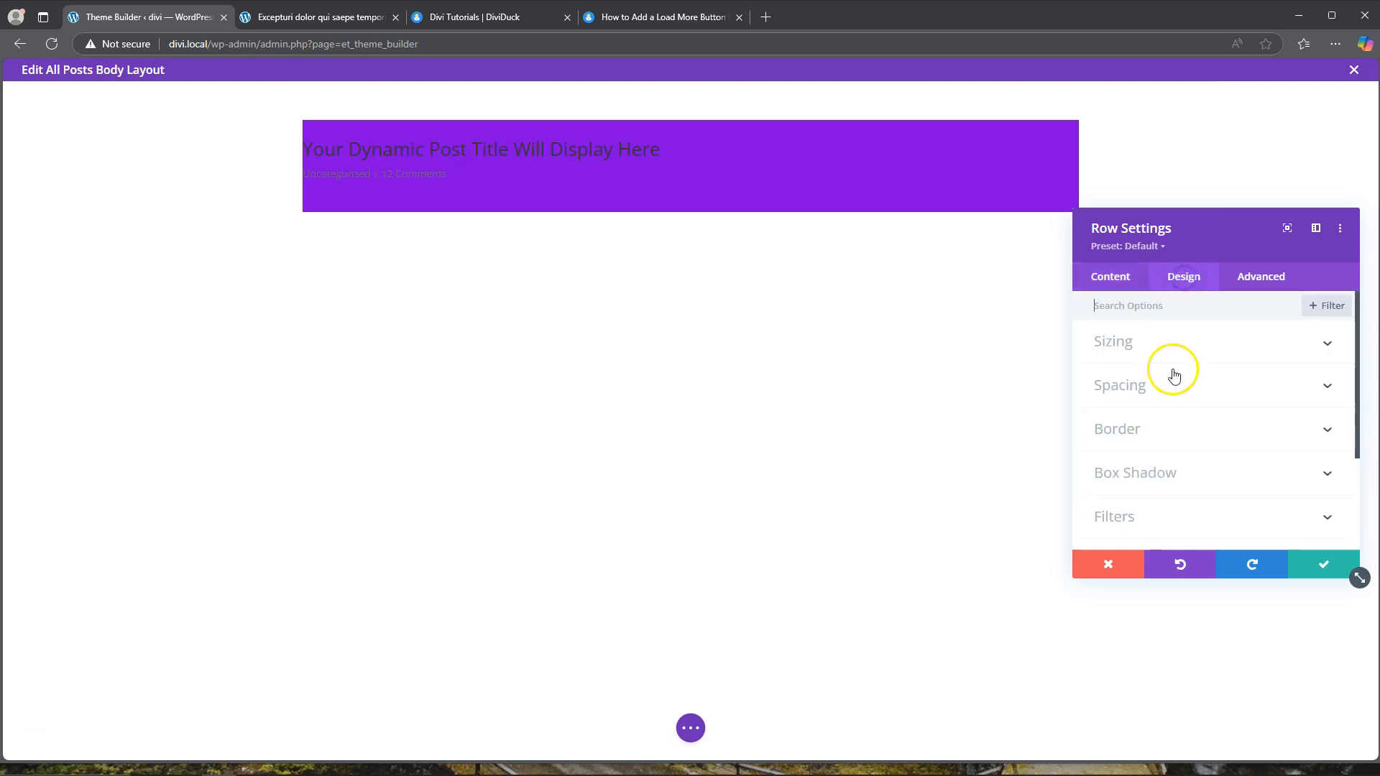
{"action": "left_click", "coordinate": [1146, 436]}
{"action": "left_click", "coordinate": [1128, 381]}
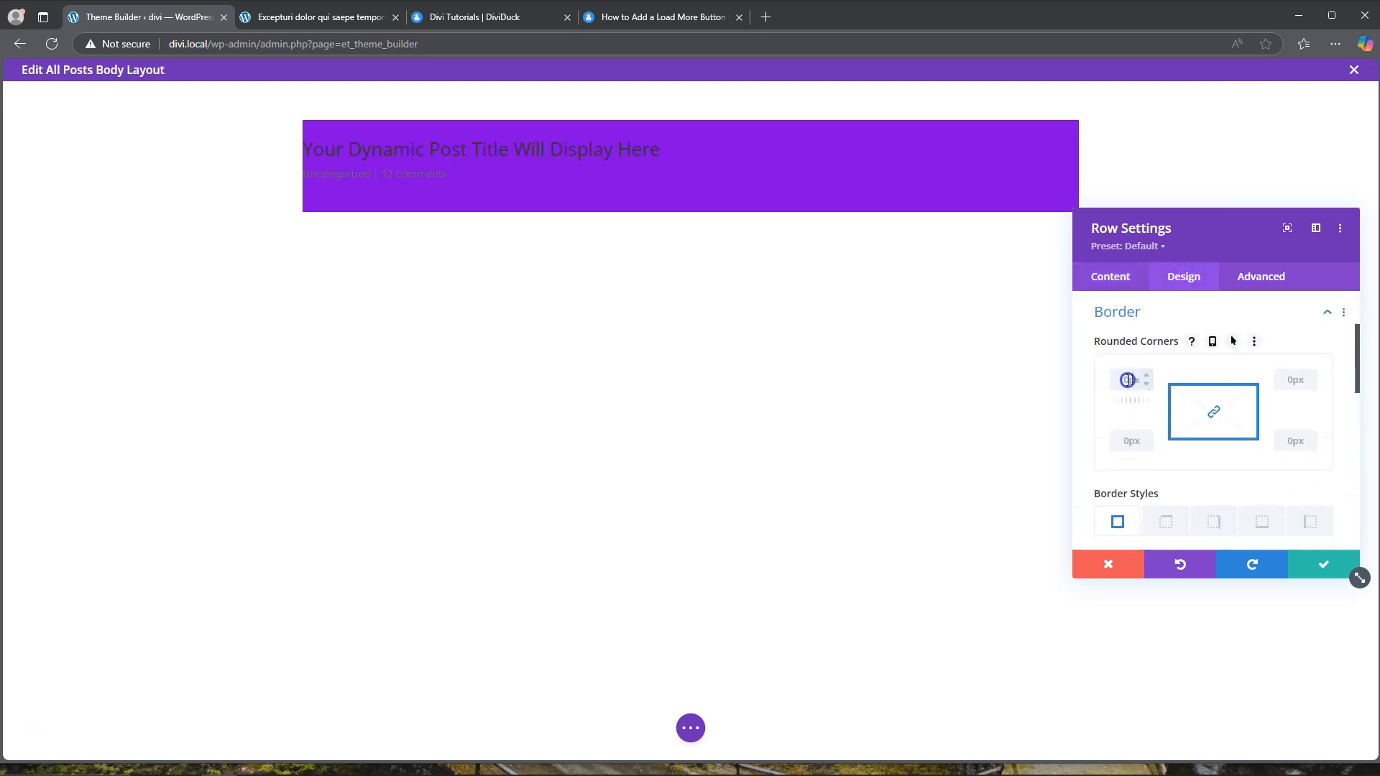
{"action": "left_click", "coordinate": [1212, 441]}
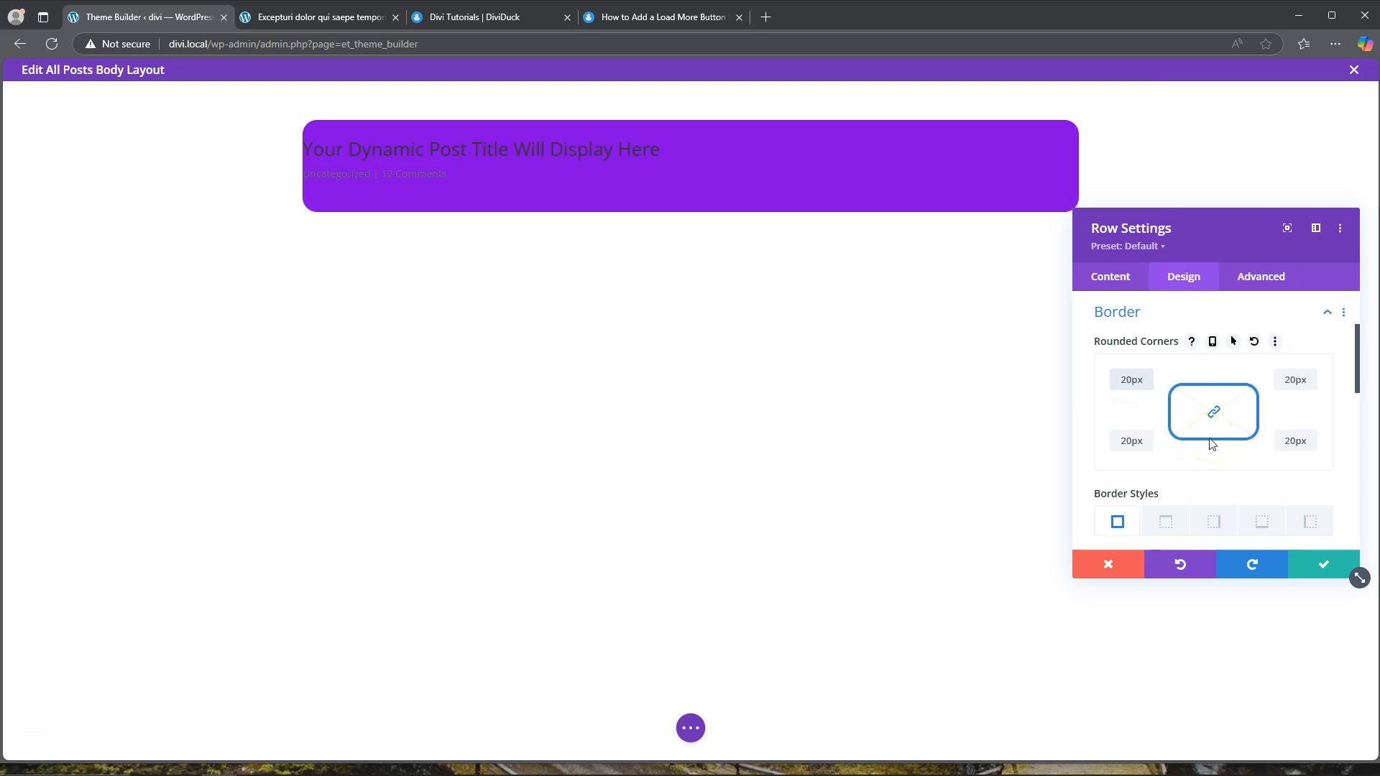
Add a Polka Dots background pattern on top of the title row's purple background.
{"action": "left_click", "coordinate": [1114, 276]}
{"action": "scroll", "coordinate": [1240, 455], "scroll_direction": "down", "scroll_amount": 2}
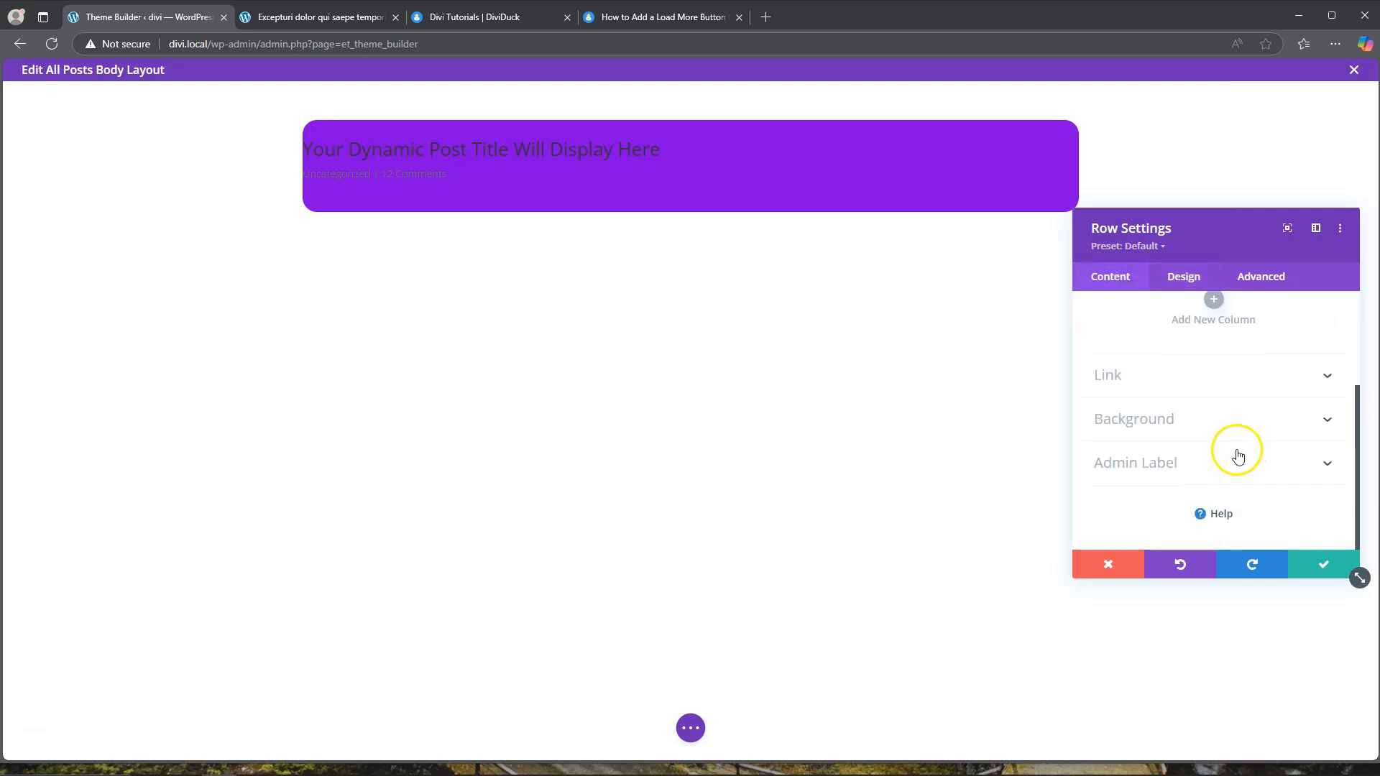
{"action": "left_click", "coordinate": [1227, 411]}
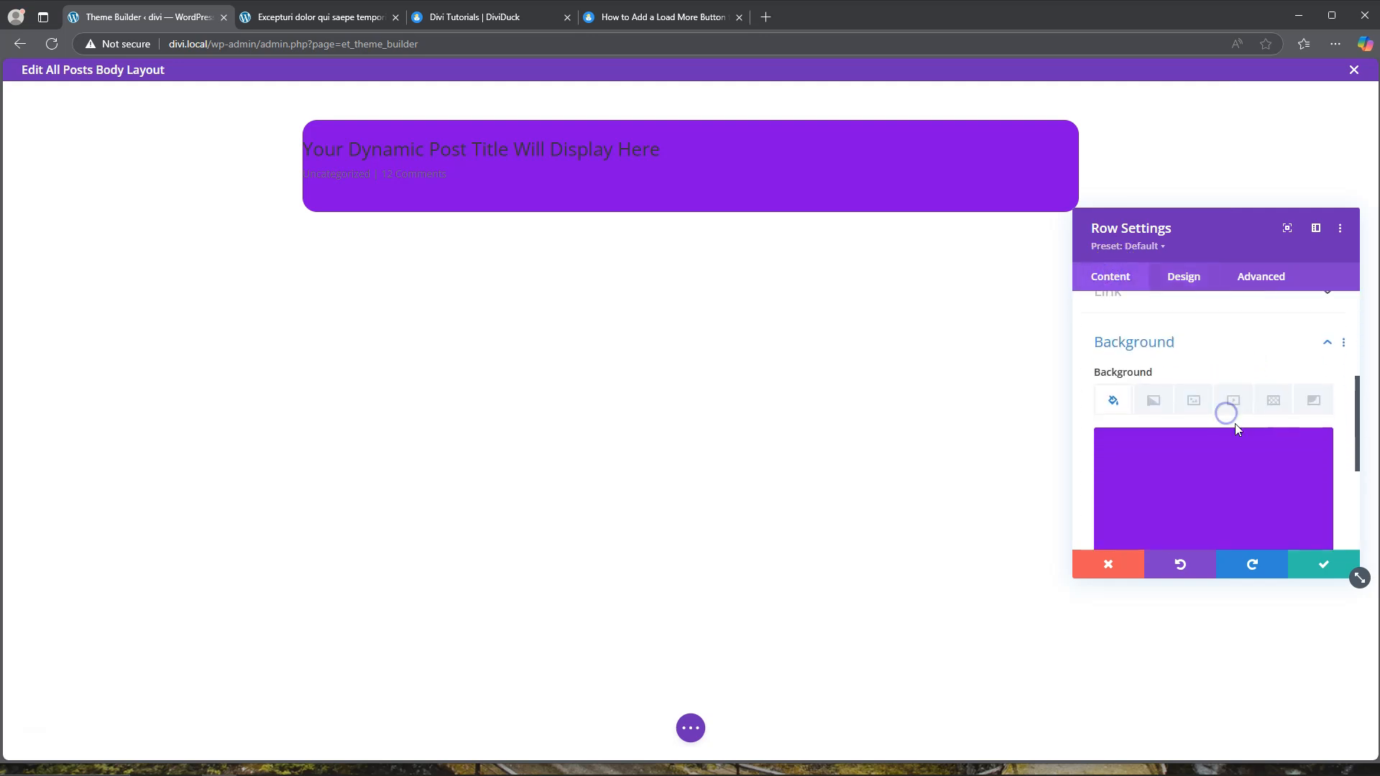
{"action": "left_click", "coordinate": [1277, 407]}
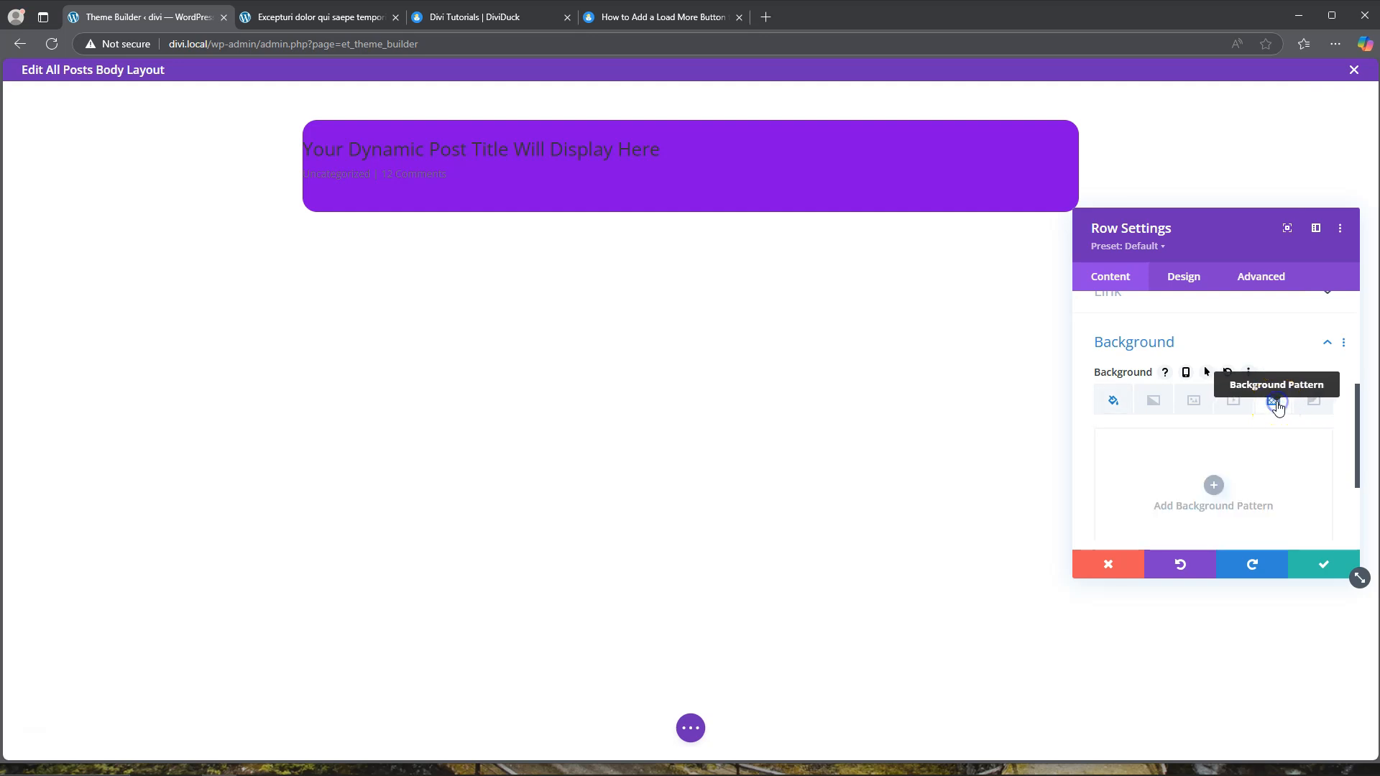
{"action": "scroll", "coordinate": [1237, 453], "scroll_direction": "down", "scroll_amount": 2}
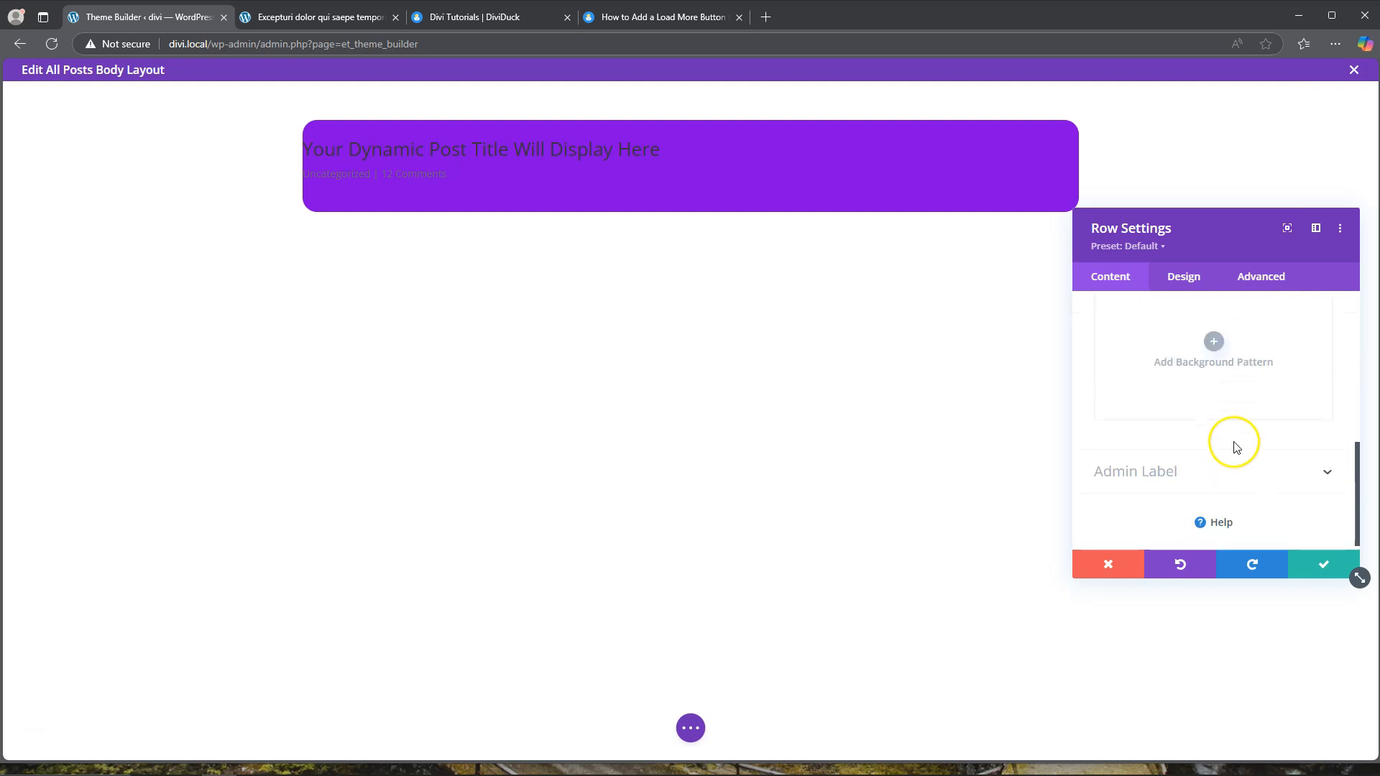
{"action": "left_click", "coordinate": [1215, 344]}
Set the background pattern's repeat origin to Bottom Right.
{"action": "scroll", "coordinate": [1191, 455], "scroll_direction": "down", "scroll_amount": 3}
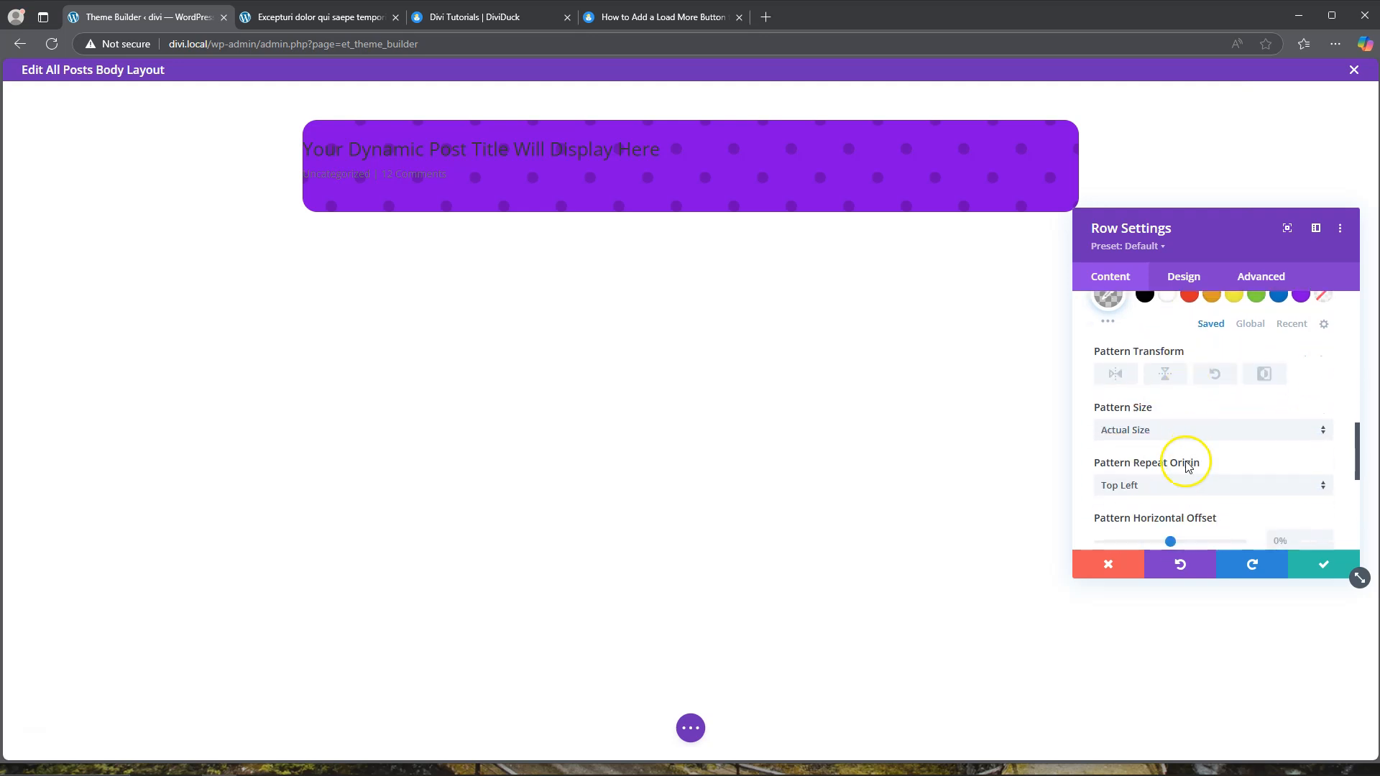
{"action": "left_click", "coordinate": [1179, 485]}
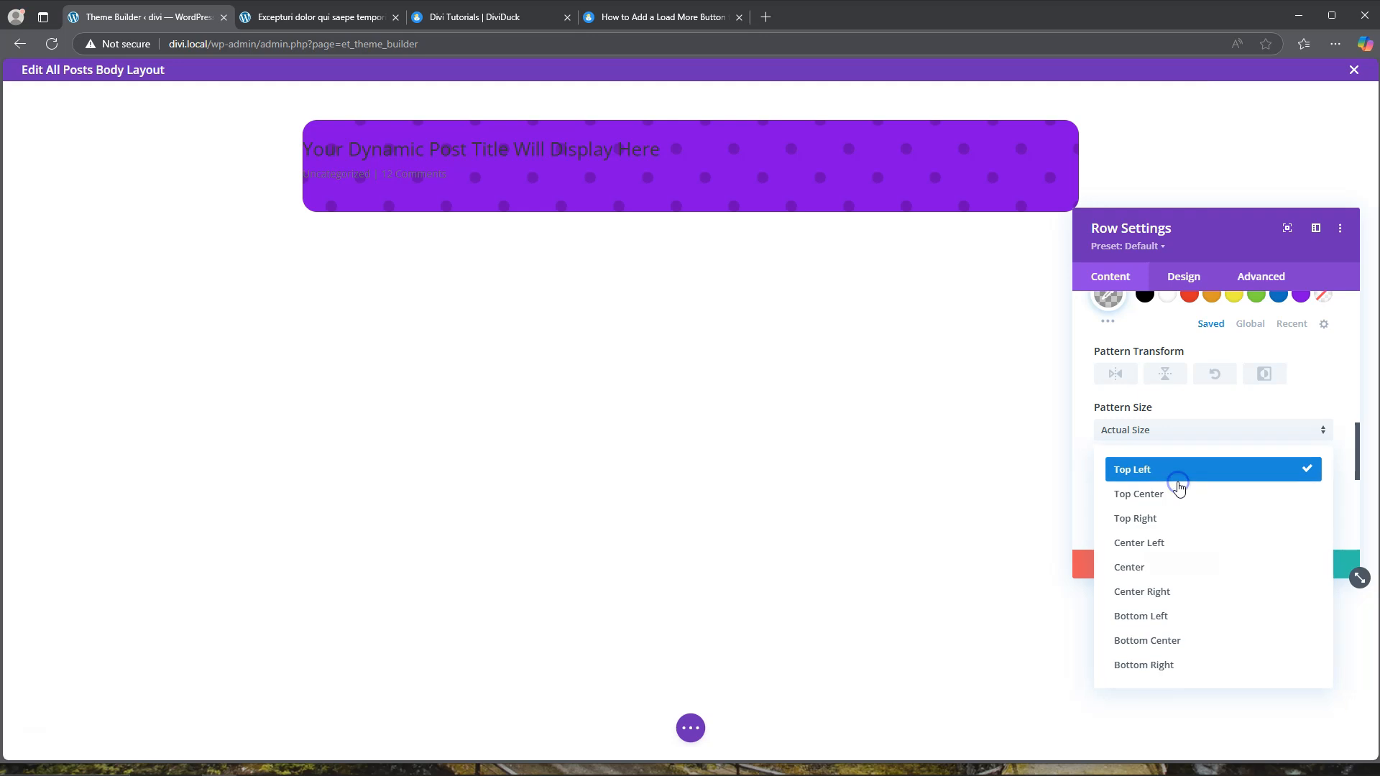
{"action": "left_click", "coordinate": [1174, 667]}
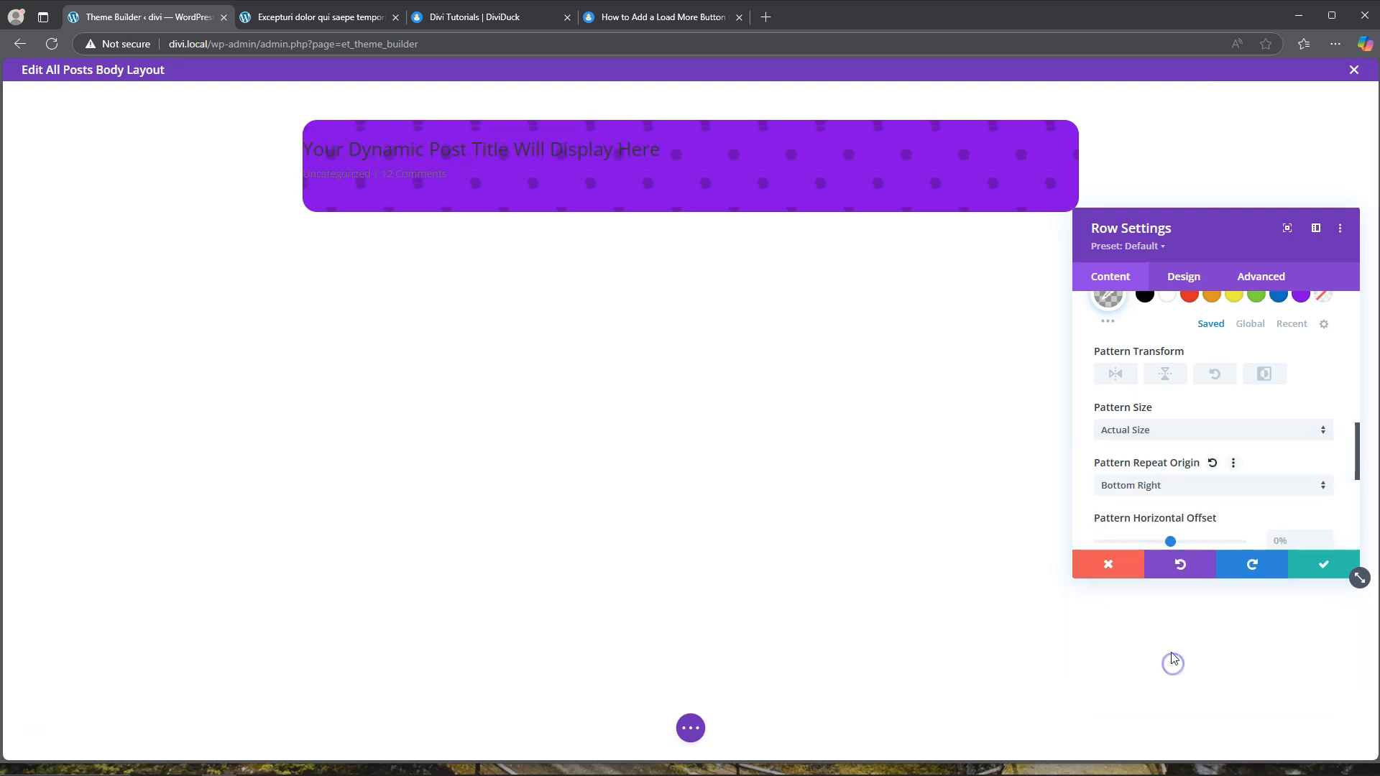
Switch the pattern size to Custom Size and set the pattern width to 28px.
{"action": "left_click", "coordinate": [1179, 430]}
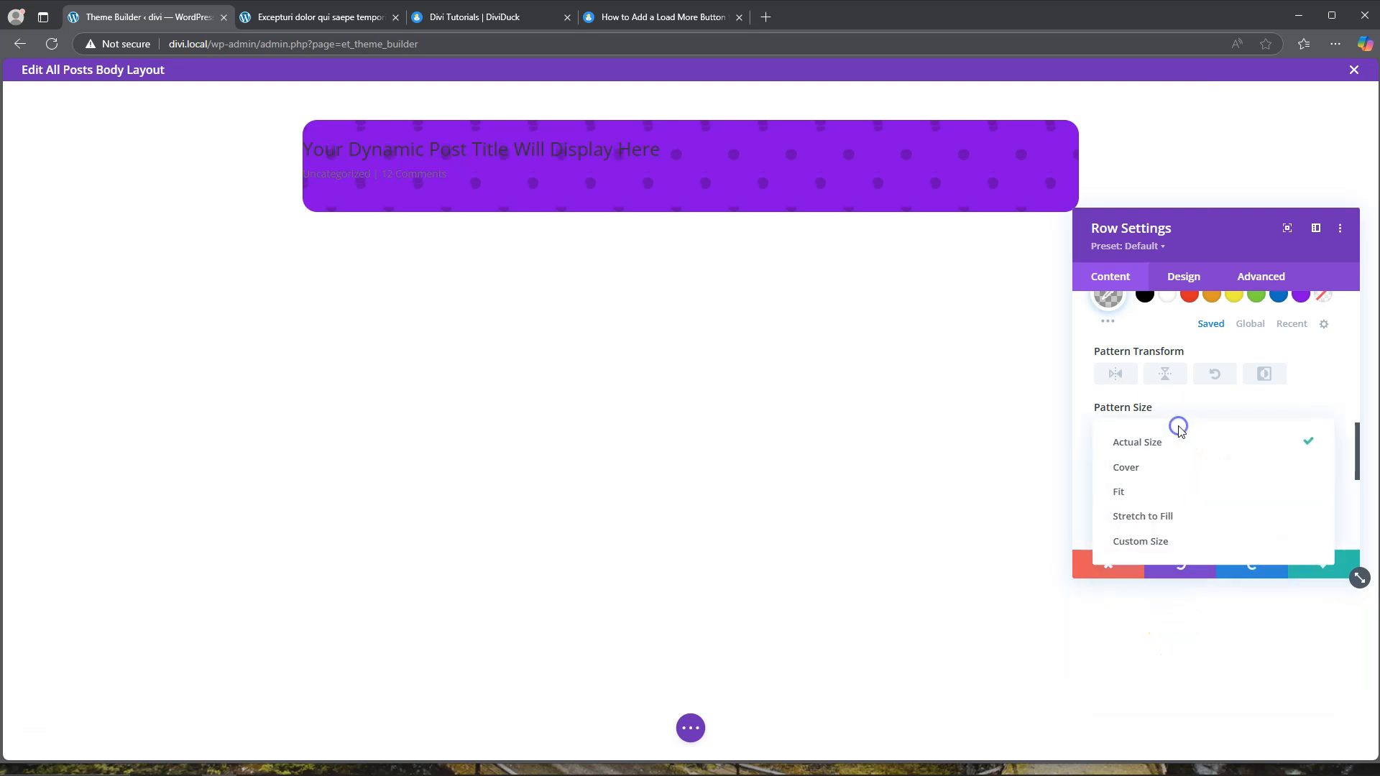
{"action": "left_click", "coordinate": [1171, 540]}
{"action": "scroll", "coordinate": [1150, 467], "scroll_direction": "down", "scroll_amount": 2}
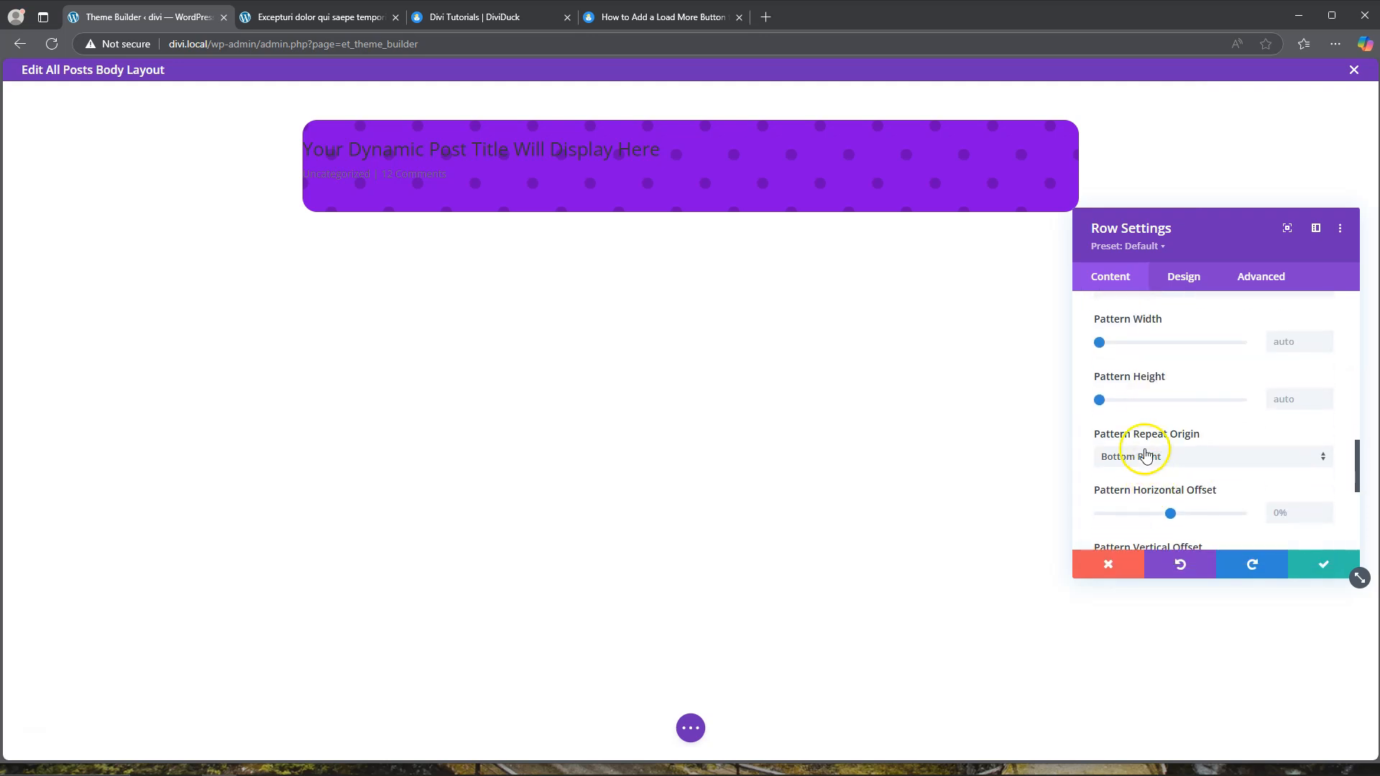
{"action": "mouse_move", "coordinate": [1102, 346]}
{"action": "left_mouse_down"}
{"action": "mouse_move", "coordinate": [1130, 344]}
{"action": "mouse_move", "coordinate": [1085, 348]}
{"action": "mouse_move", "coordinate": [1106, 347]}
{"action": "left_mouse_up"}
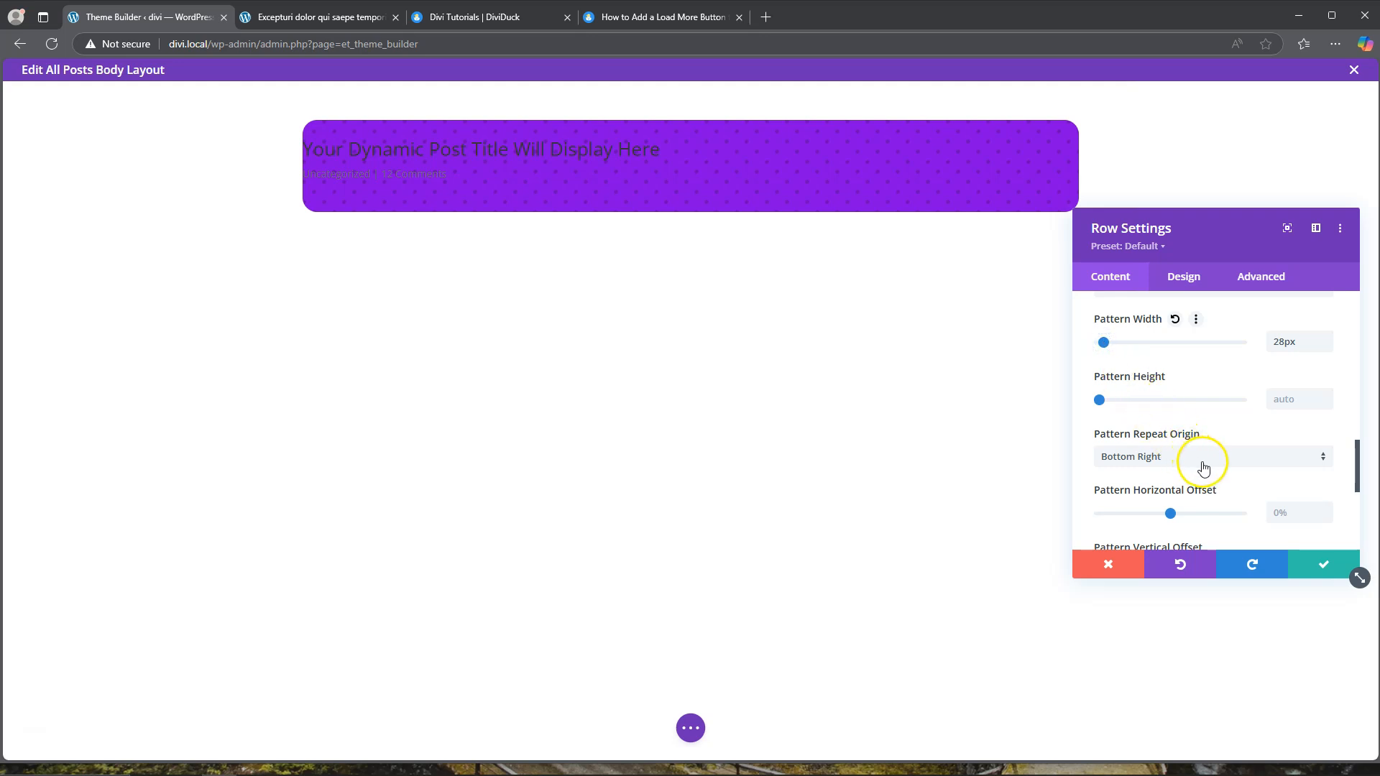
{"action": "scroll", "coordinate": [1201, 466], "scroll_direction": "down", "scroll_amount": 1}
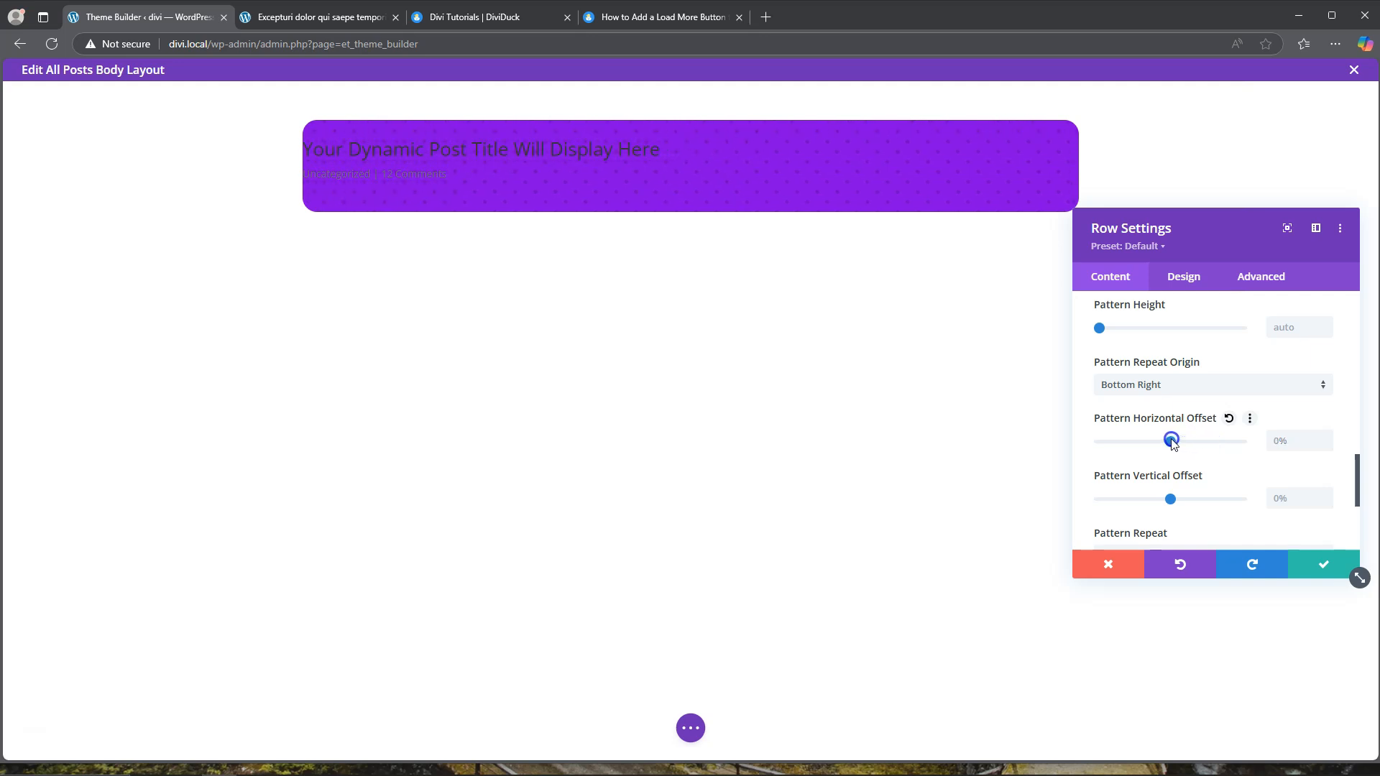
{"action": "scroll", "coordinate": [1173, 444], "scroll_direction": "down", "scroll_amount": 3}
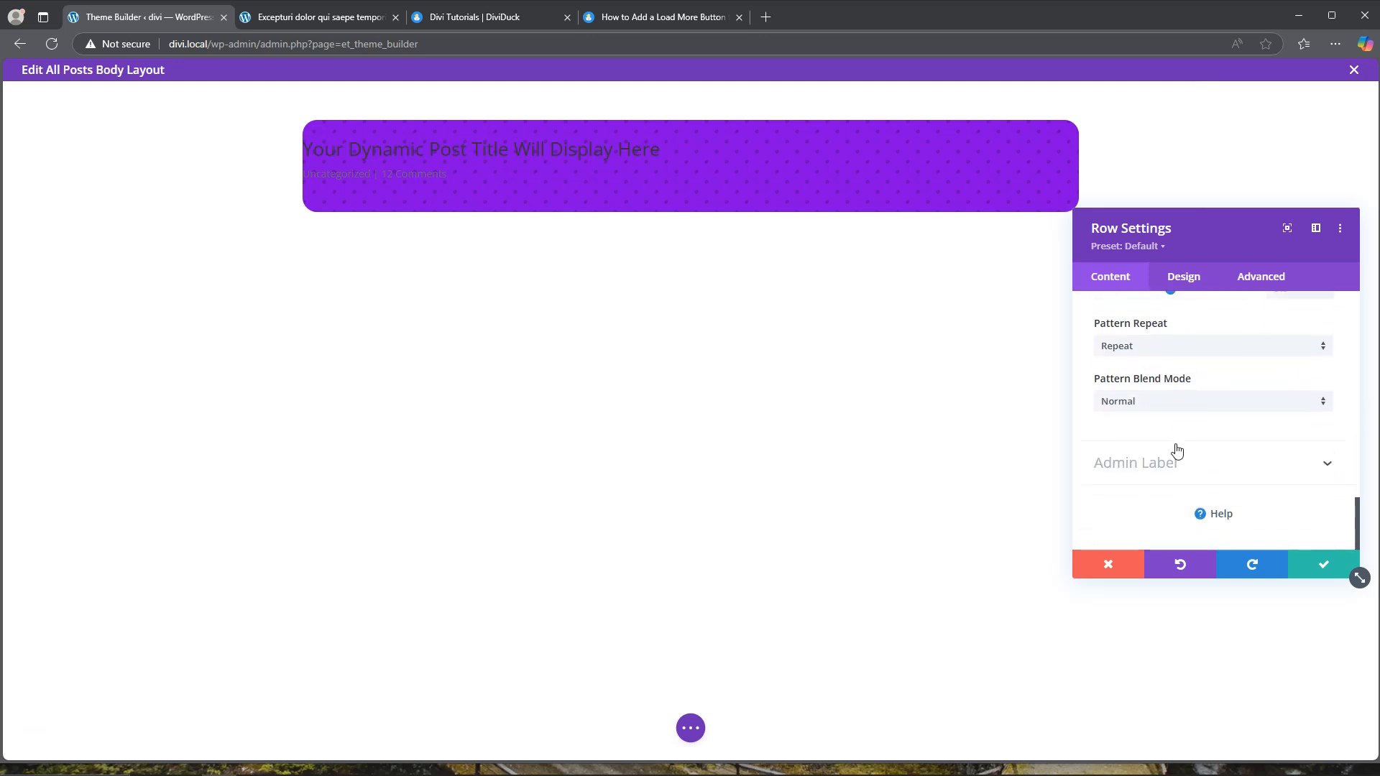
Color the polka dots a slightly darker purple than the row background, #7e00d8.
{"action": "scroll", "coordinate": [1177, 450], "scroll_direction": "up", "scroll_amount": 5}
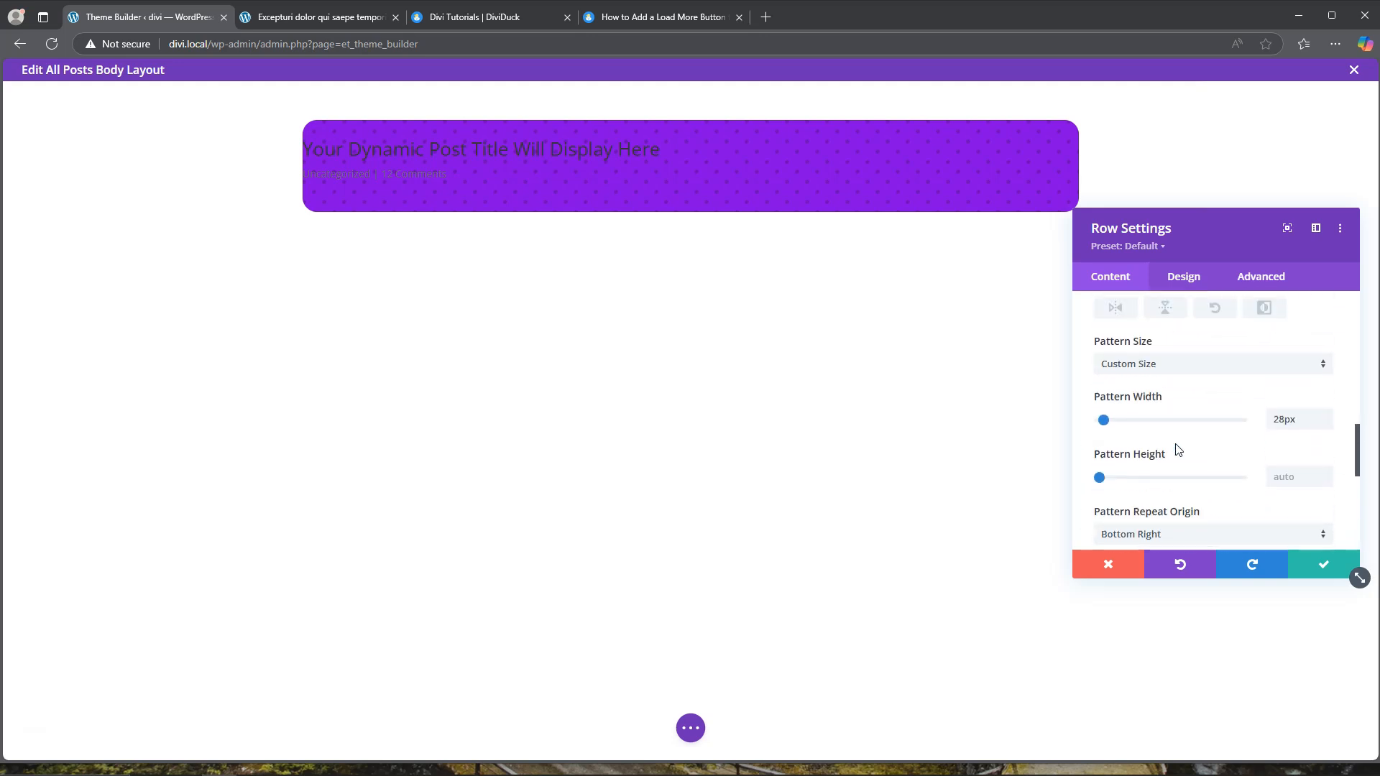
{"action": "scroll", "coordinate": [1179, 450], "scroll_direction": "up", "scroll_amount": 2}
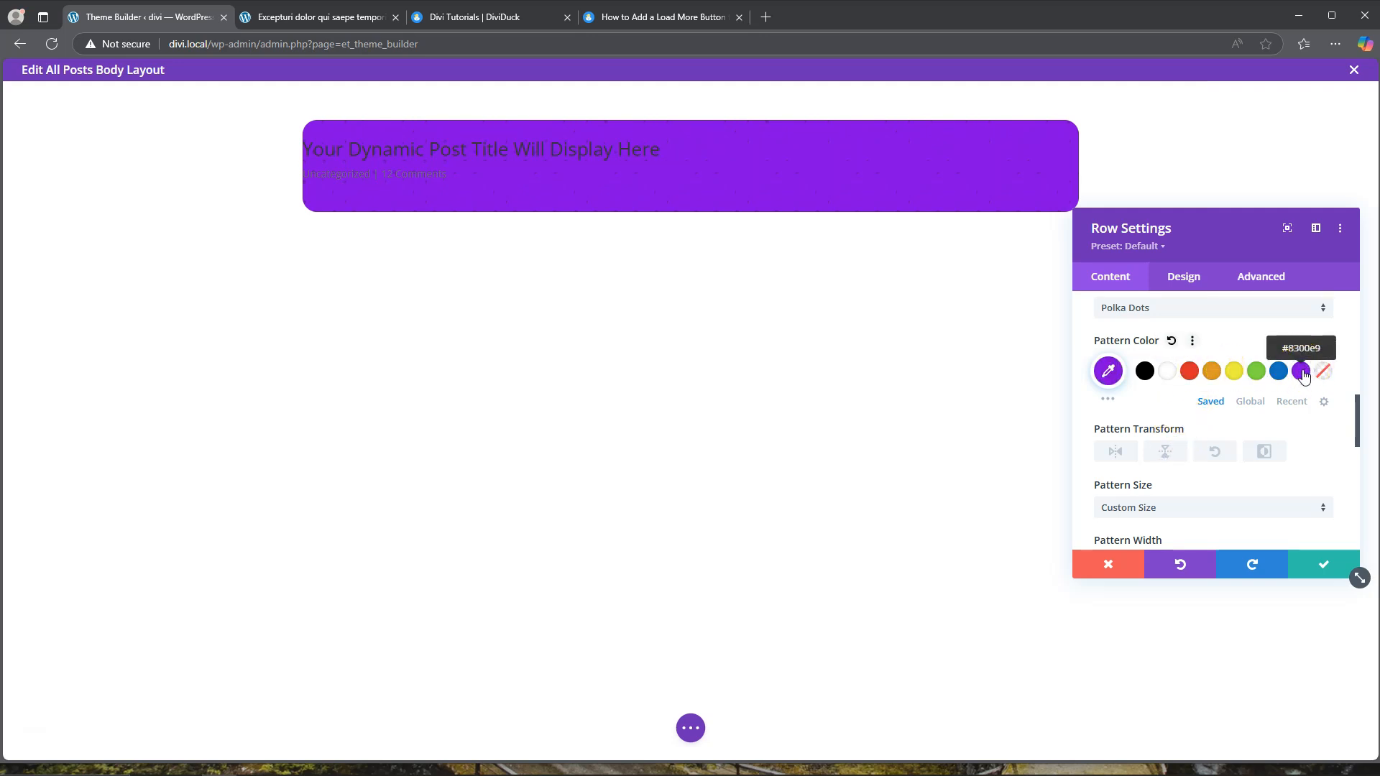
{"action": "left_click", "coordinate": [1302, 371]}
{"action": "left_click", "coordinate": [1108, 372]}
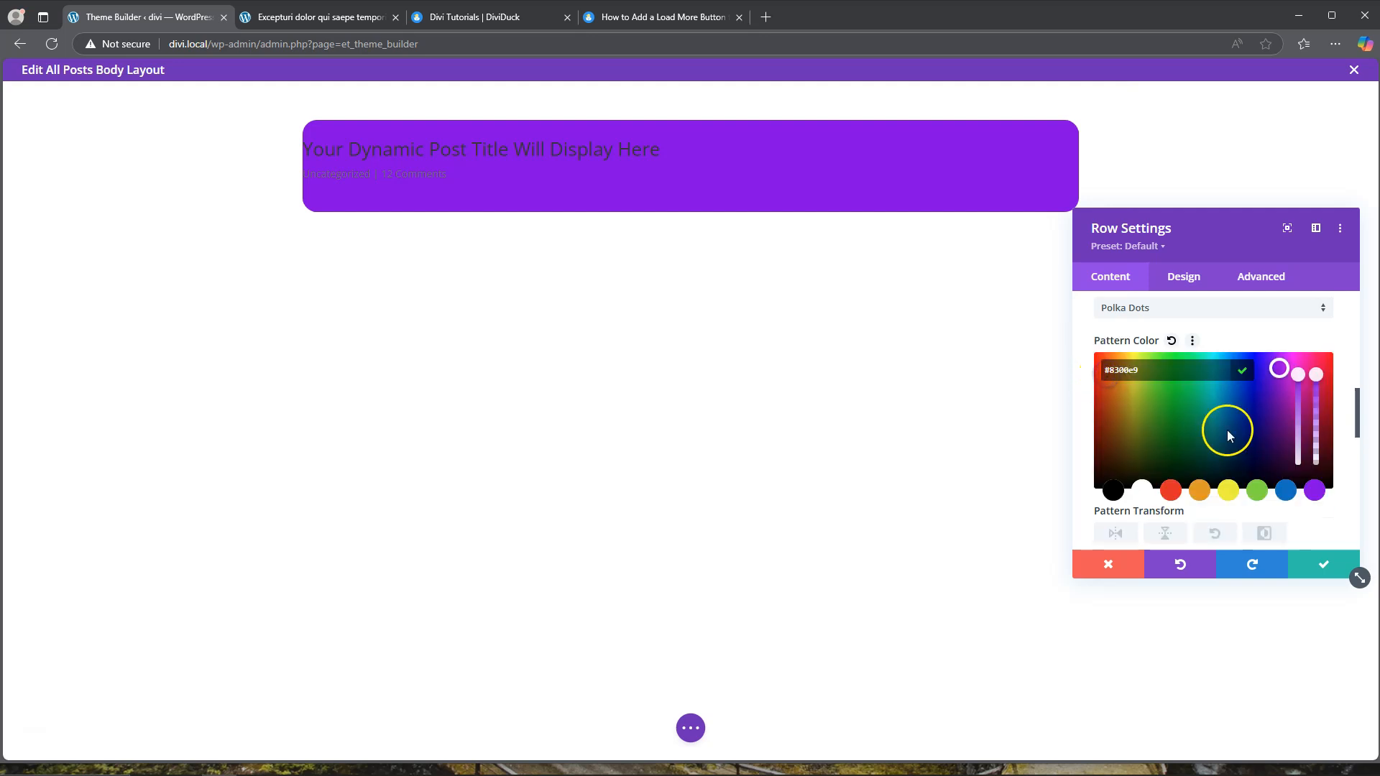
{"action": "left_click_drag", "start_coordinate": [1279, 371], "coordinate": [1279, 378]}
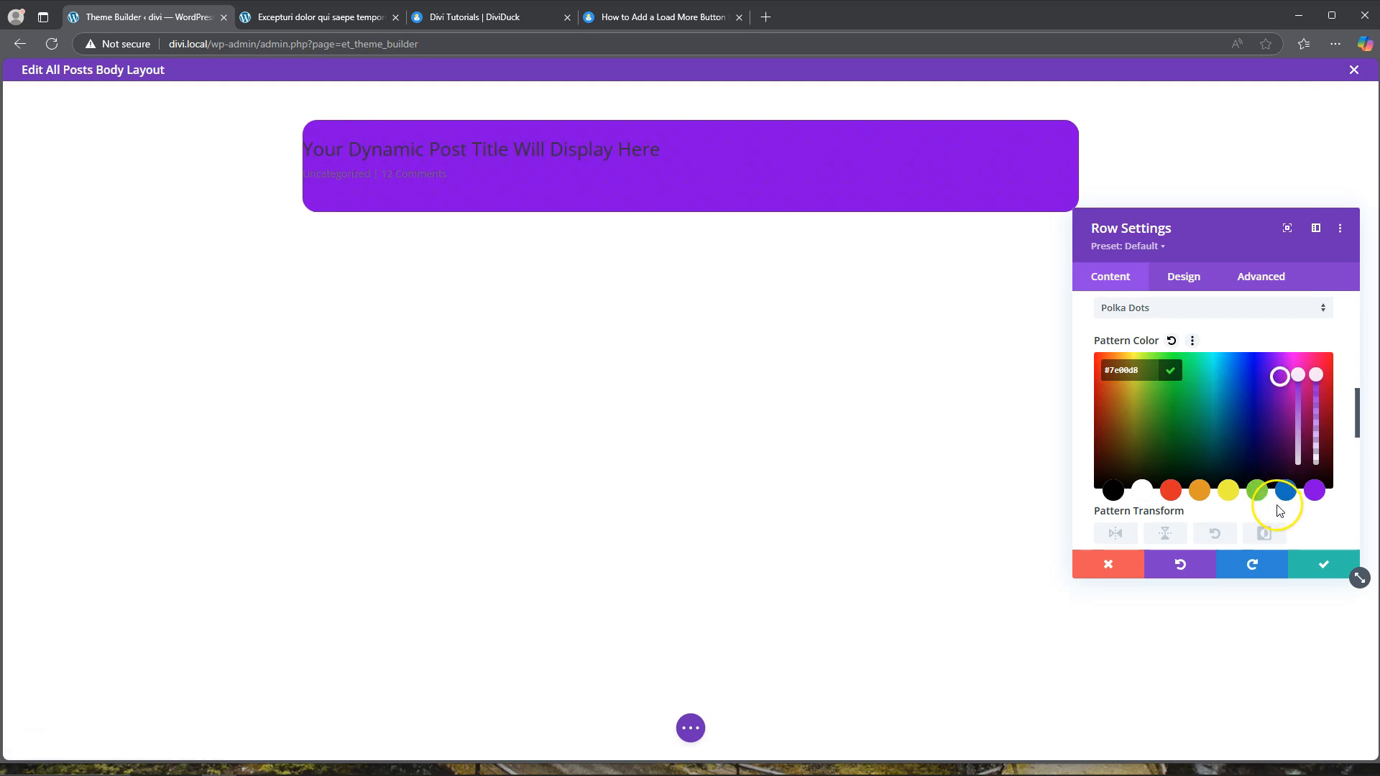
Set the title row's padding to 40px at the top, bottom, left and right.
{"action": "left_click", "coordinate": [1183, 276]}
{"action": "left_click", "coordinate": [1144, 386]}
{"action": "left_click", "coordinate": [1119, 436]}
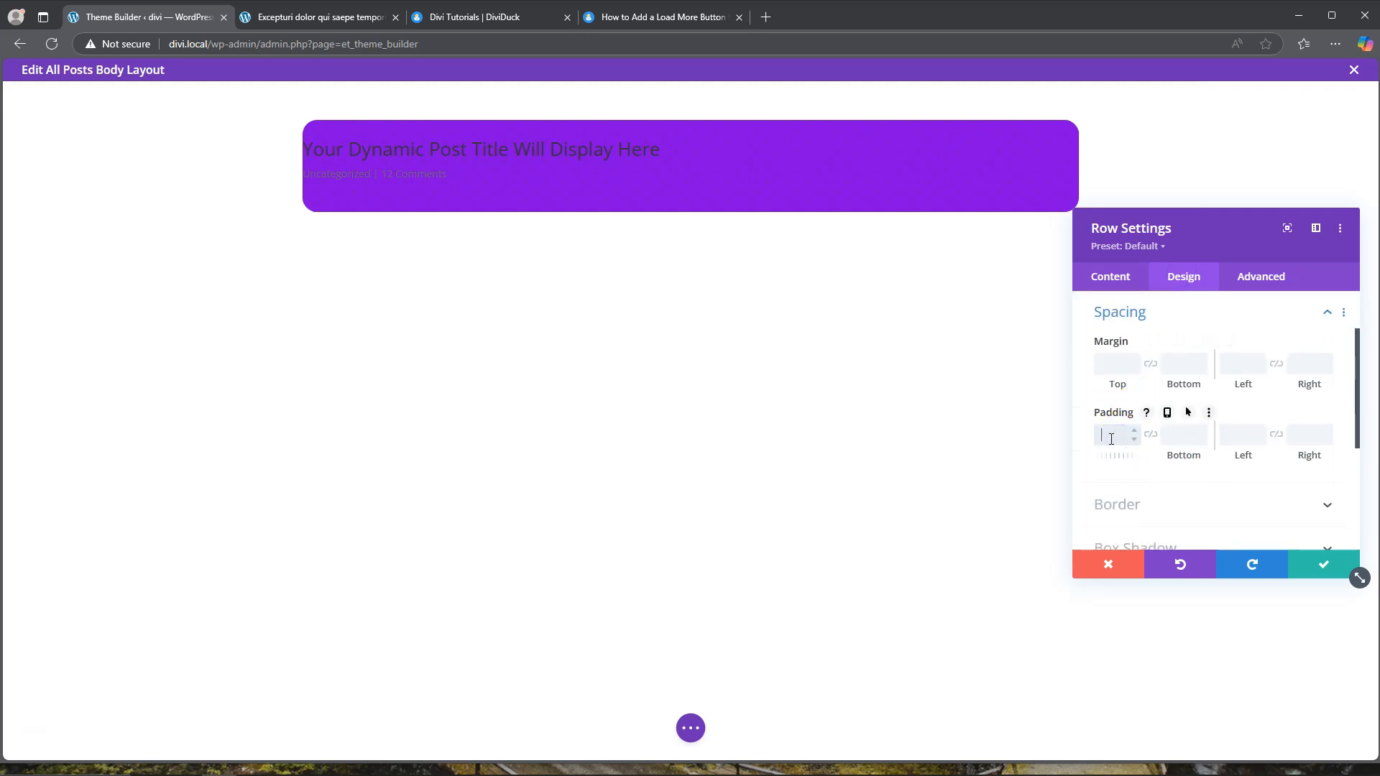
{"action": "type", "text": "40px"}
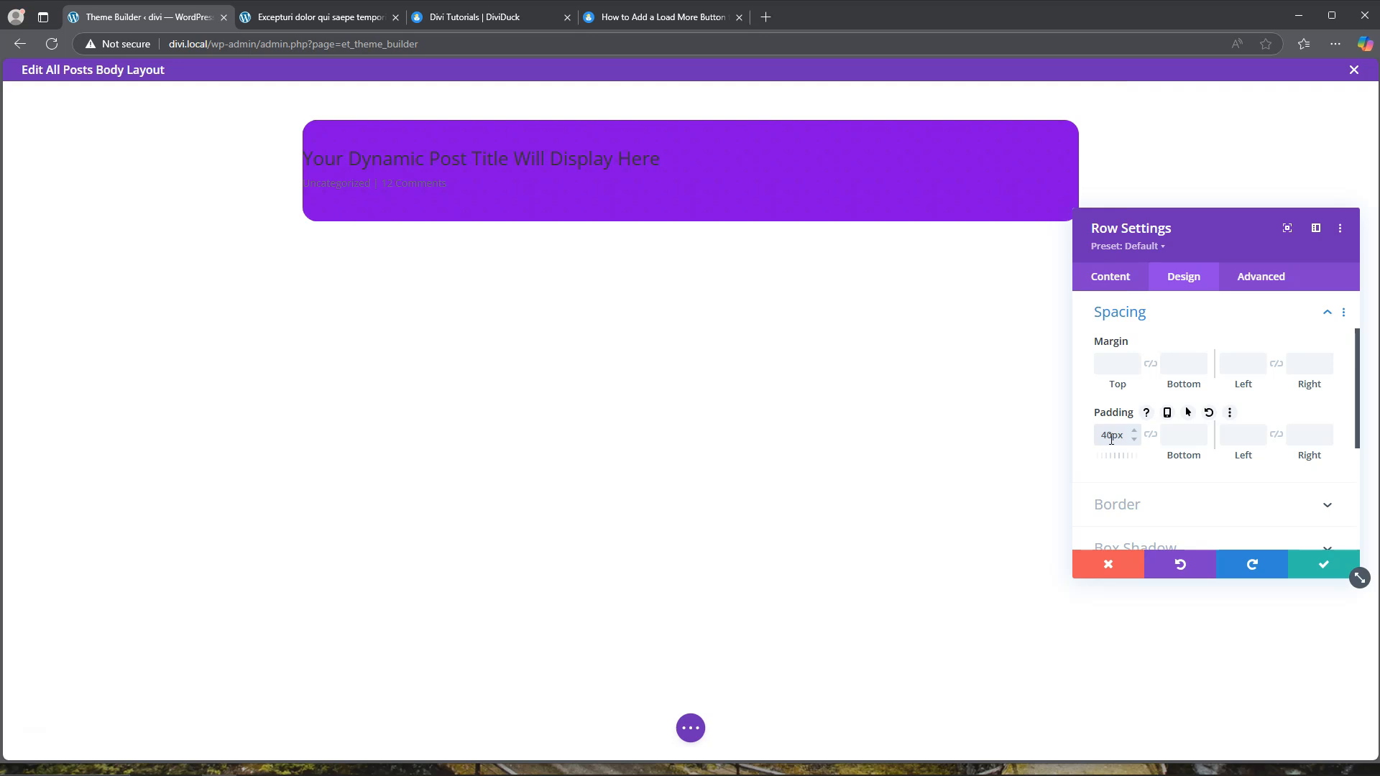
{"action": "left_click", "coordinate": [1150, 435]}
{"action": "left_click", "coordinate": [1238, 437]}
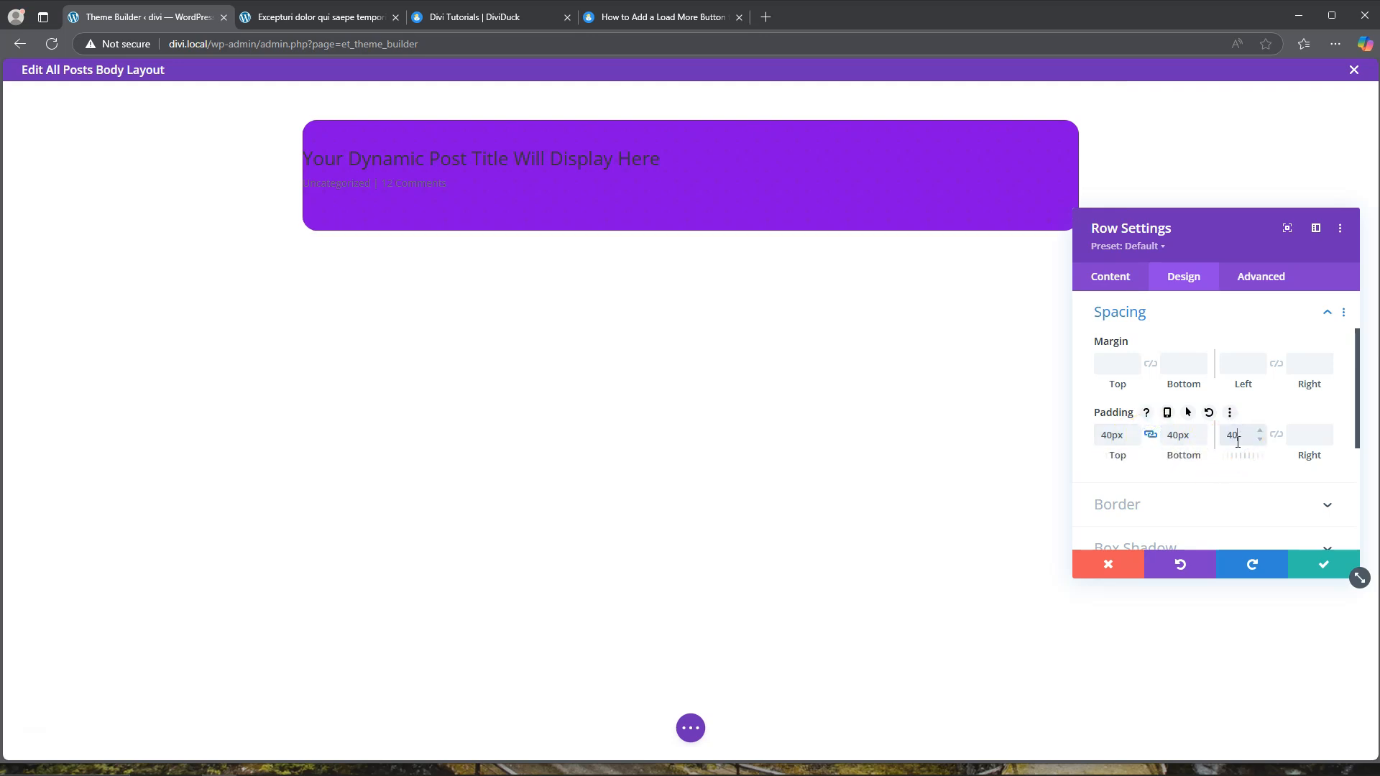
{"action": "left_click", "coordinate": [1300, 434]}
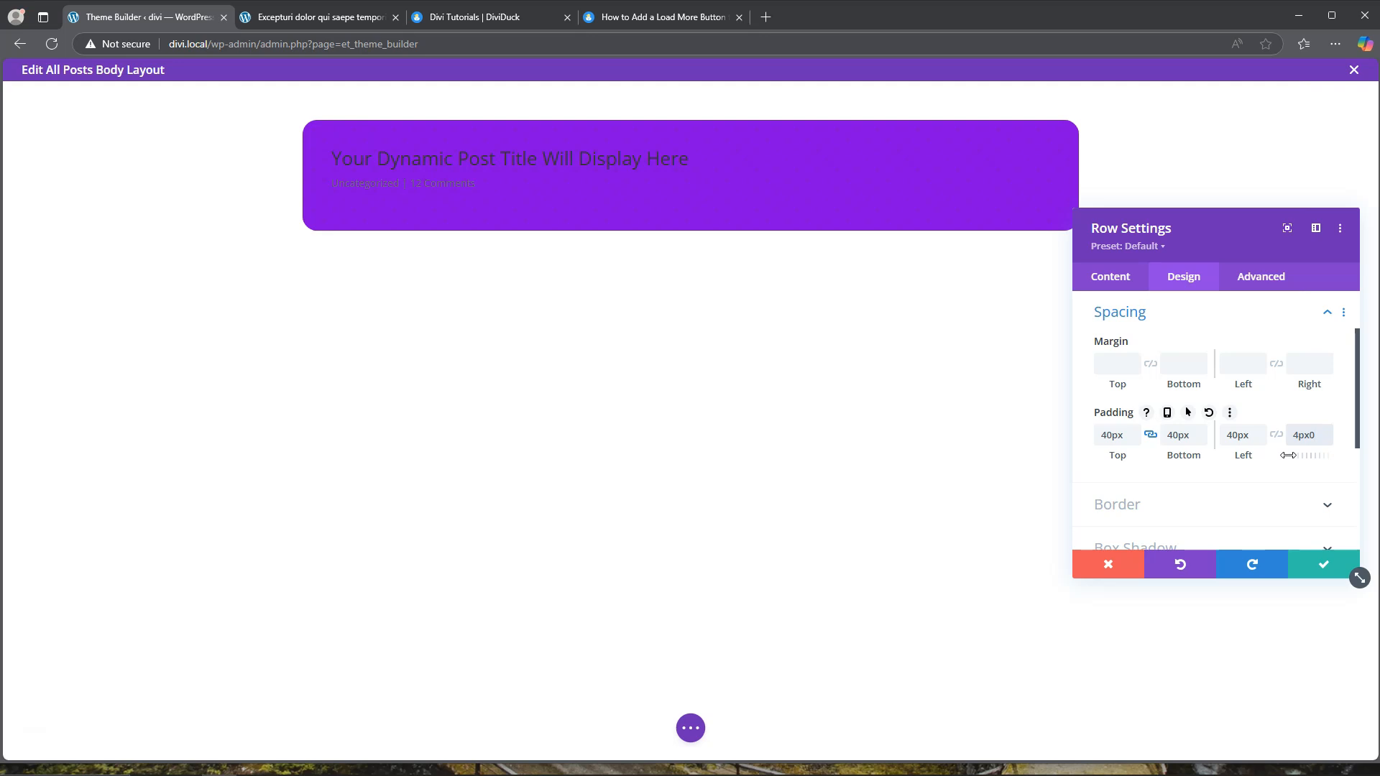
{"action": "key", "text": "BackSpace"}
{"action": "left_click", "coordinate": [1271, 468]}
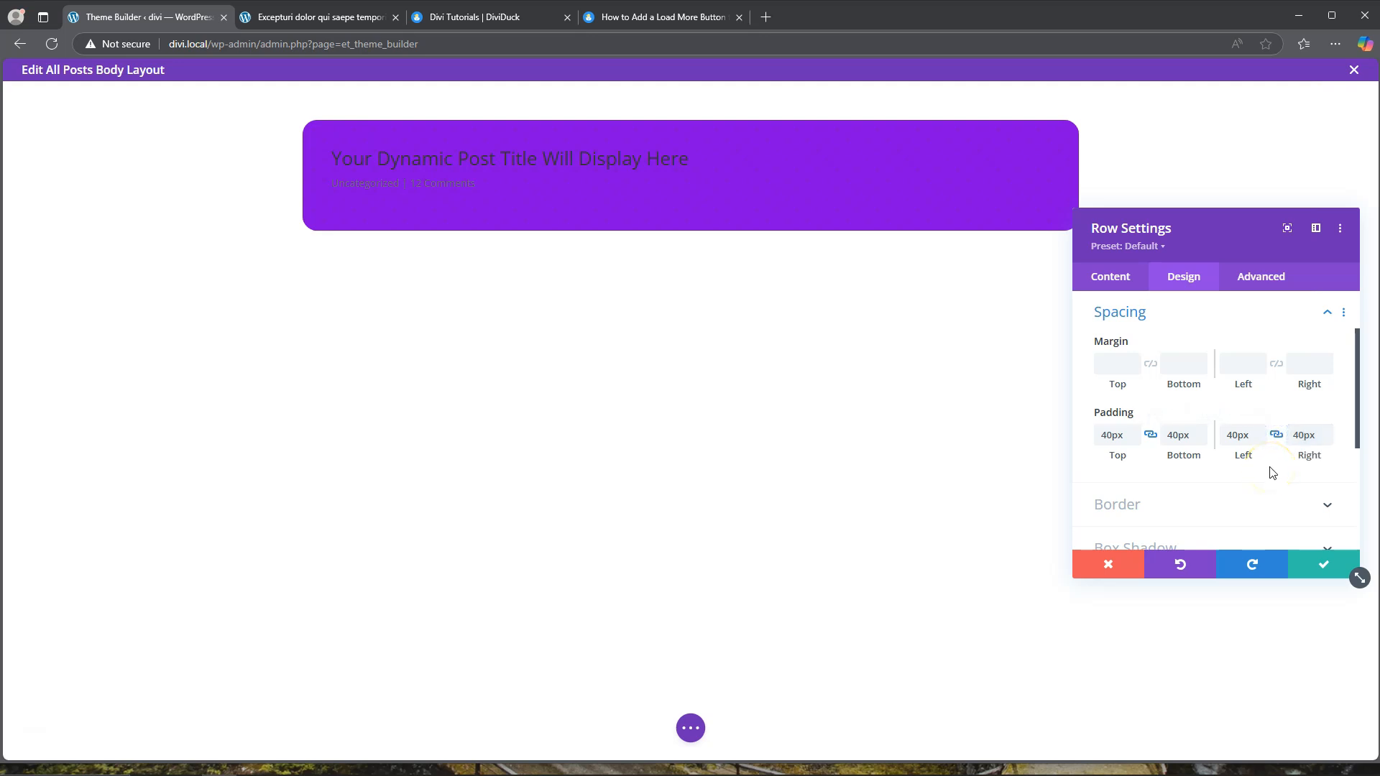
Close the row's spacing options and save the row settings.
{"action": "scroll", "coordinate": [1197, 381], "scroll_direction": "down", "scroll_amount": 3}
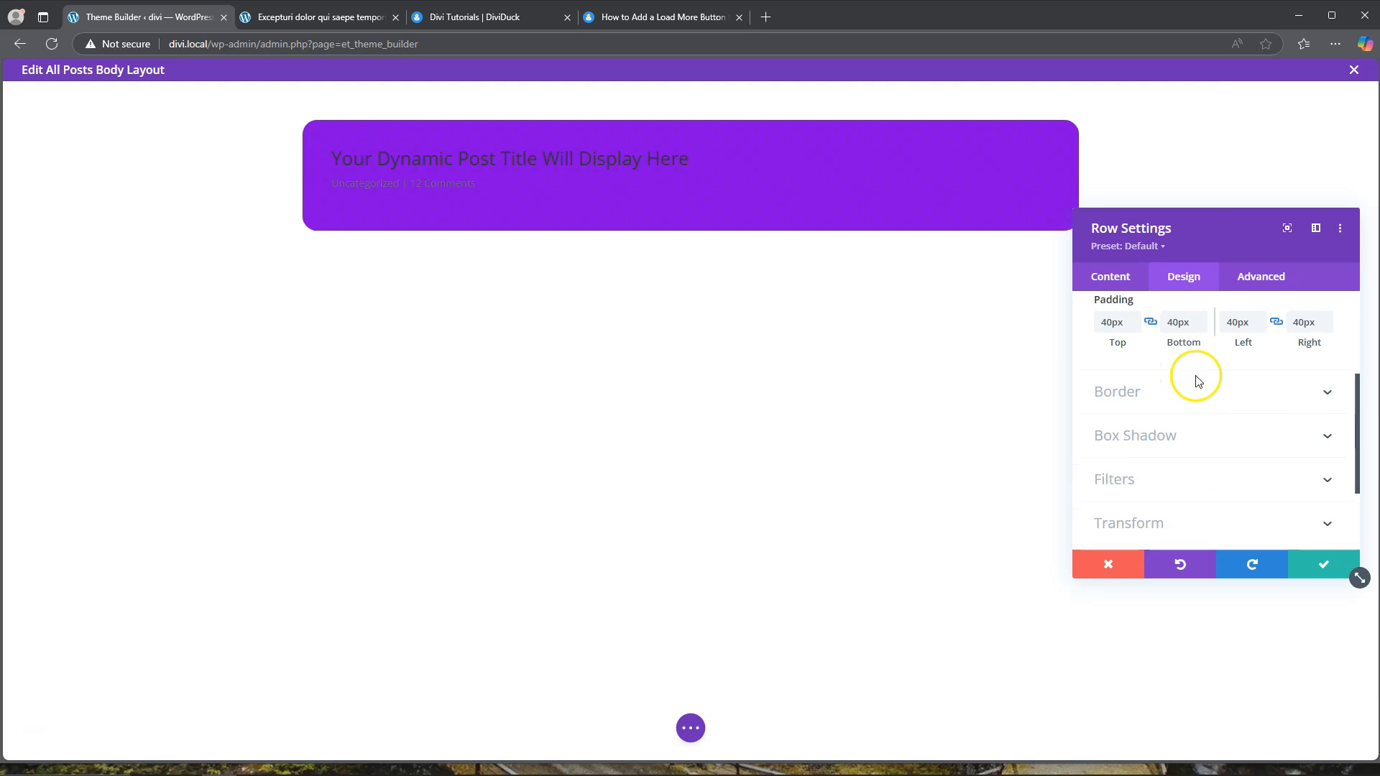
{"action": "scroll", "coordinate": [1179, 345], "scroll_direction": "up", "scroll_amount": 5}
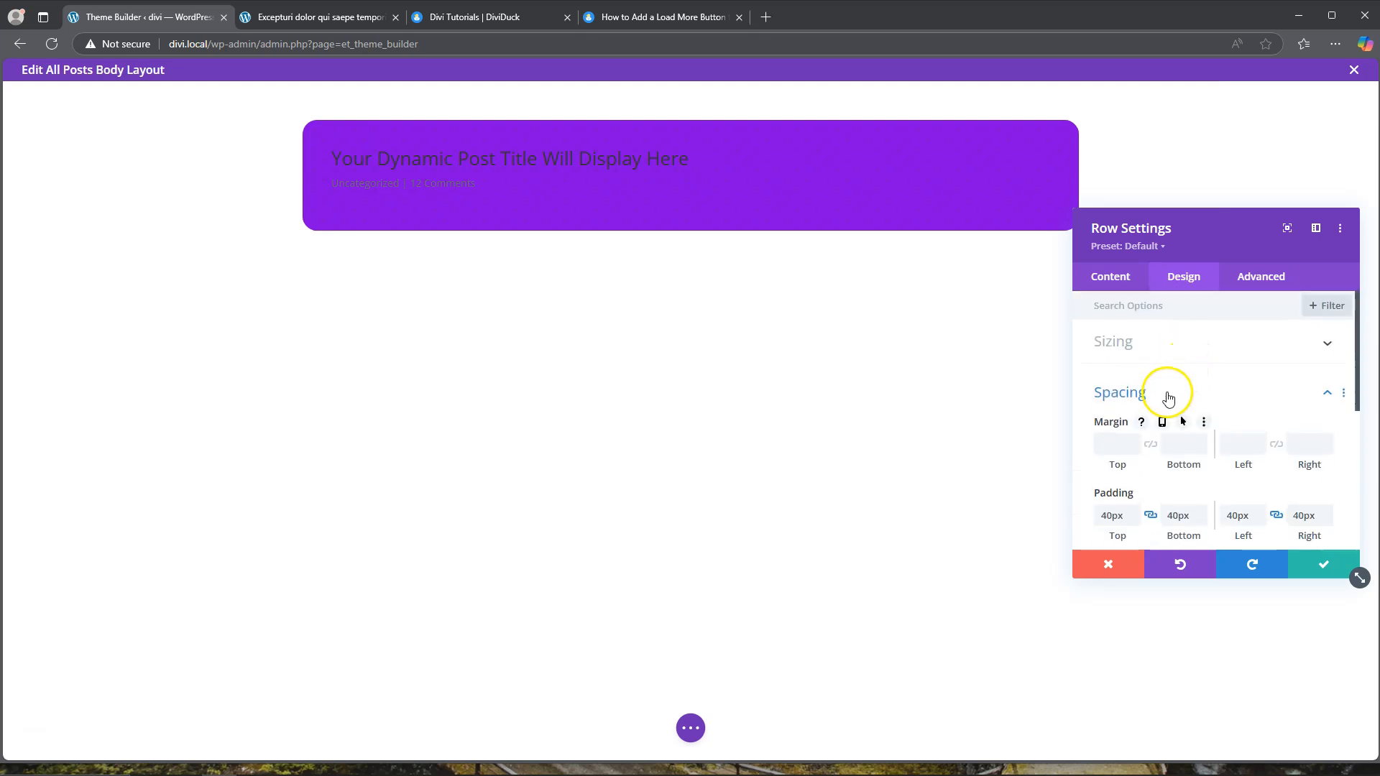
{"action": "left_click", "coordinate": [1168, 394]}
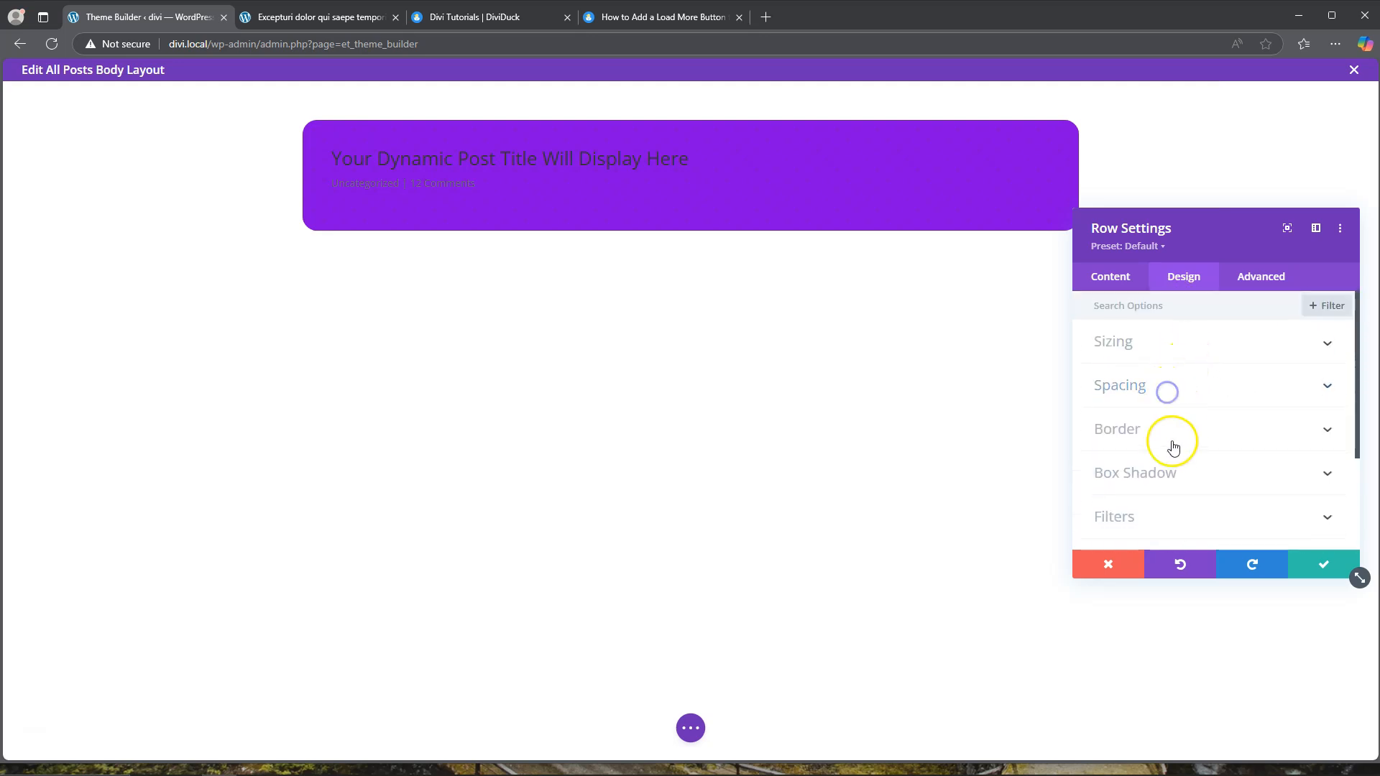
{"action": "left_click", "coordinate": [1324, 567]}
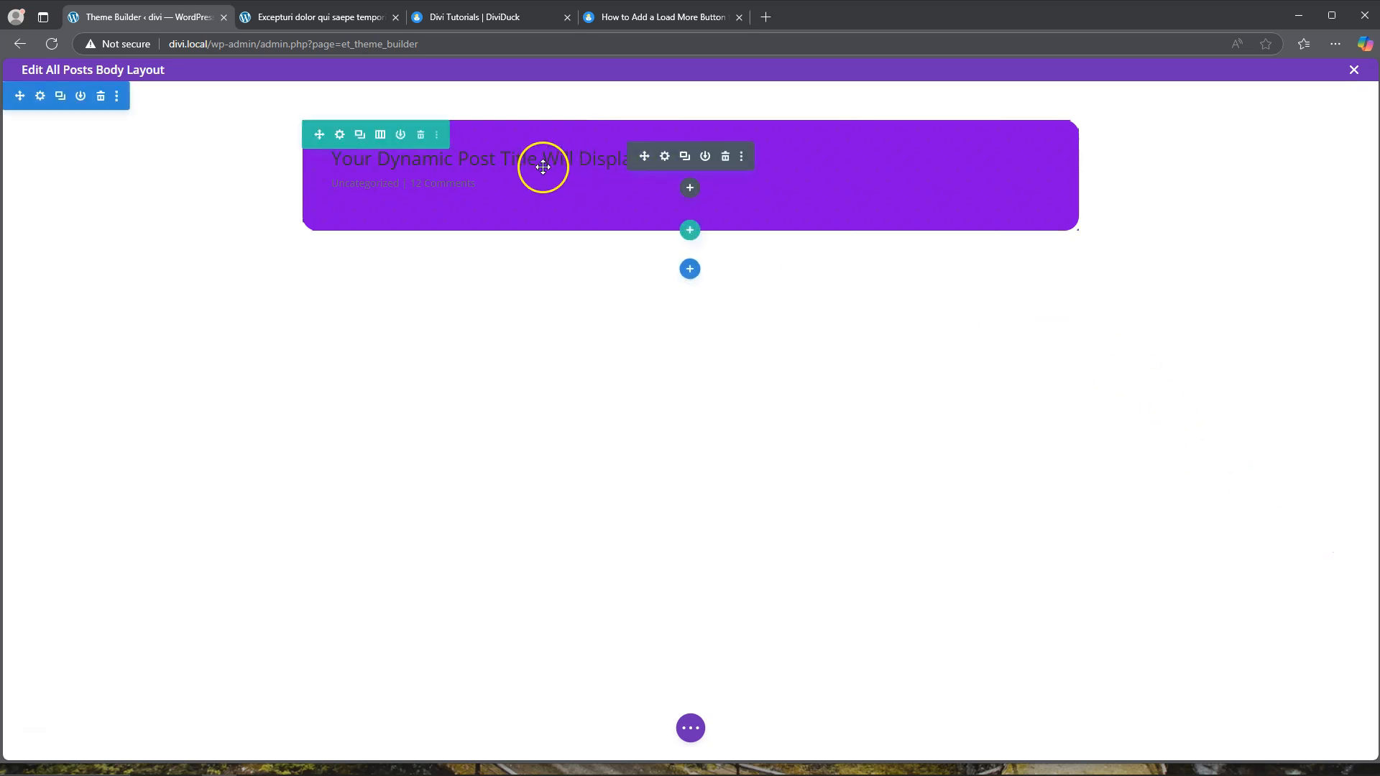
Set the Post Title module's title font weight to Ultra Bold and its title text color to white.
{"action": "left_click", "coordinate": [665, 156]}
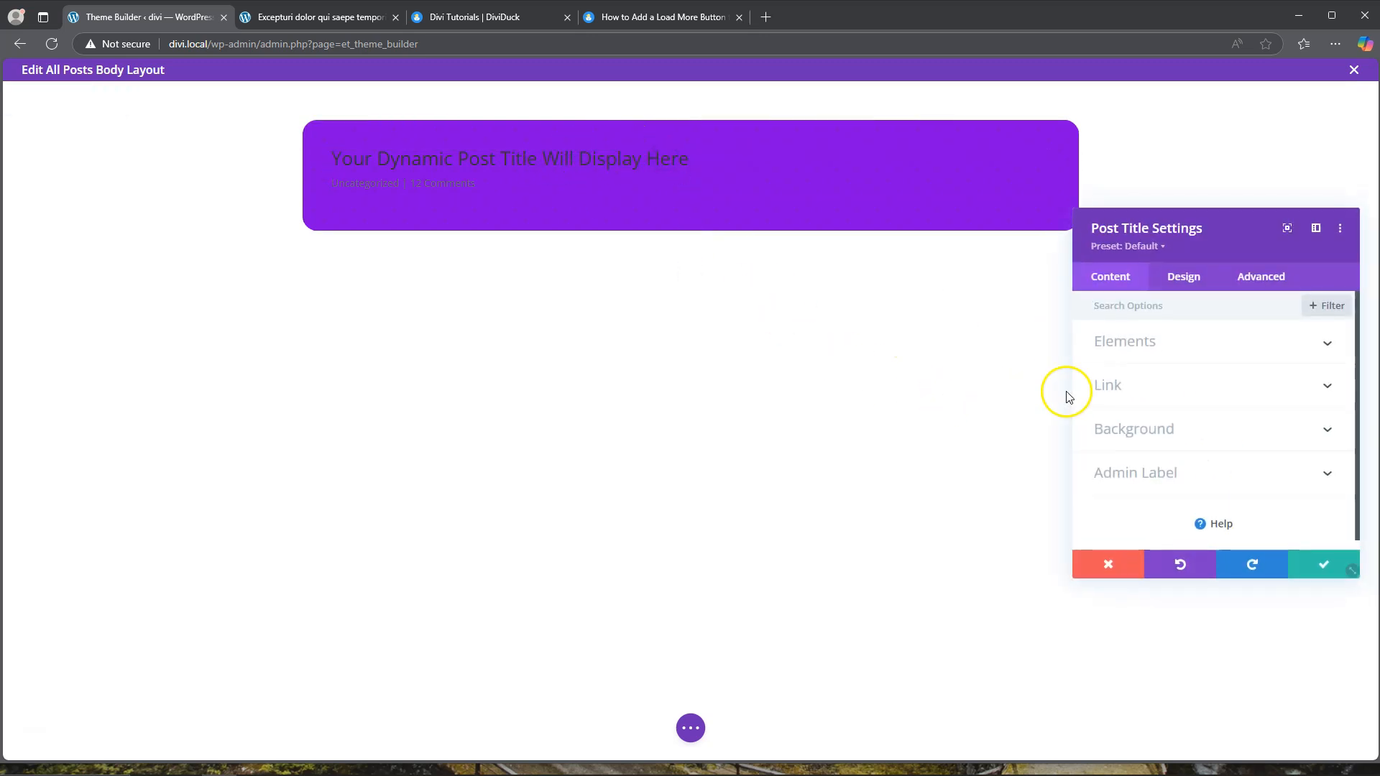
{"action": "left_click", "coordinate": [1184, 278]}
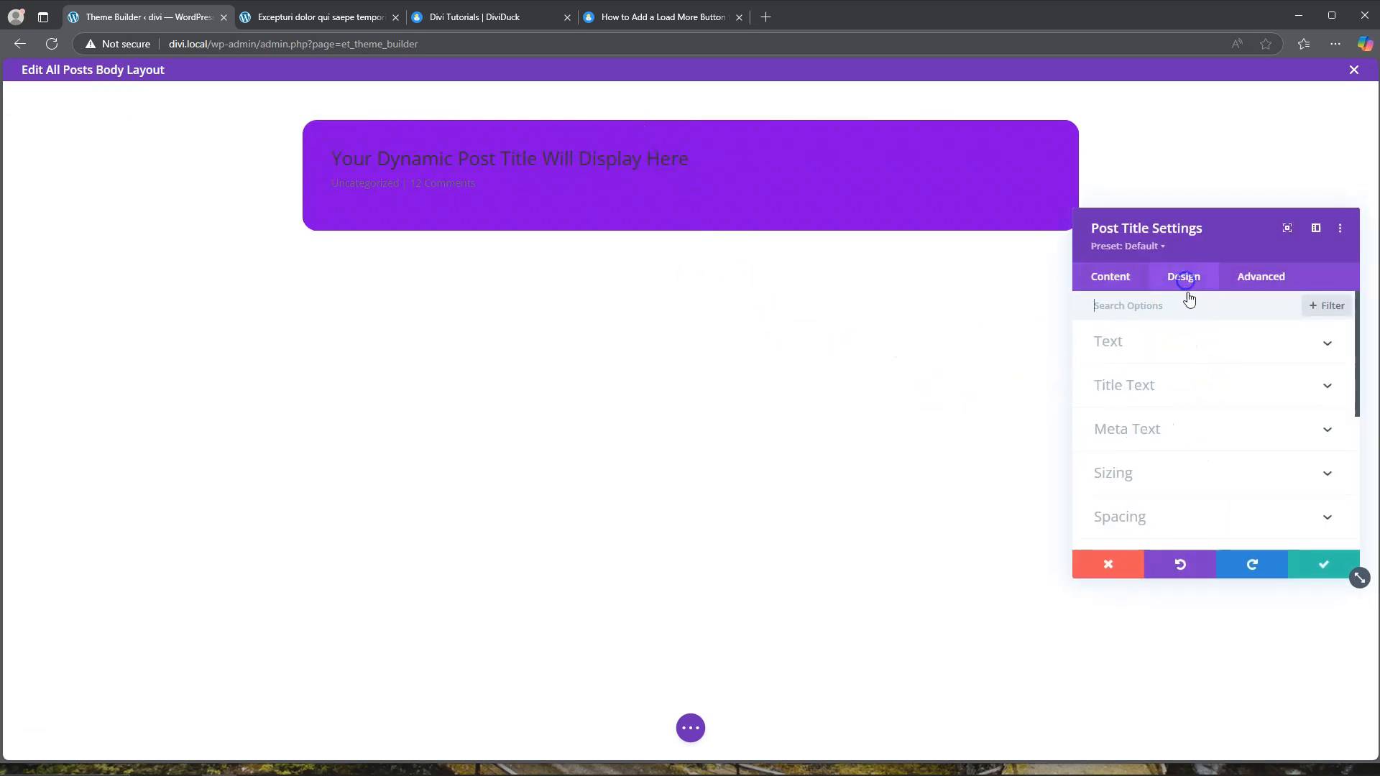
{"action": "left_click", "coordinate": [1190, 389]}
{"action": "scroll", "coordinate": [1175, 453], "scroll_direction": "down", "scroll_amount": 1}
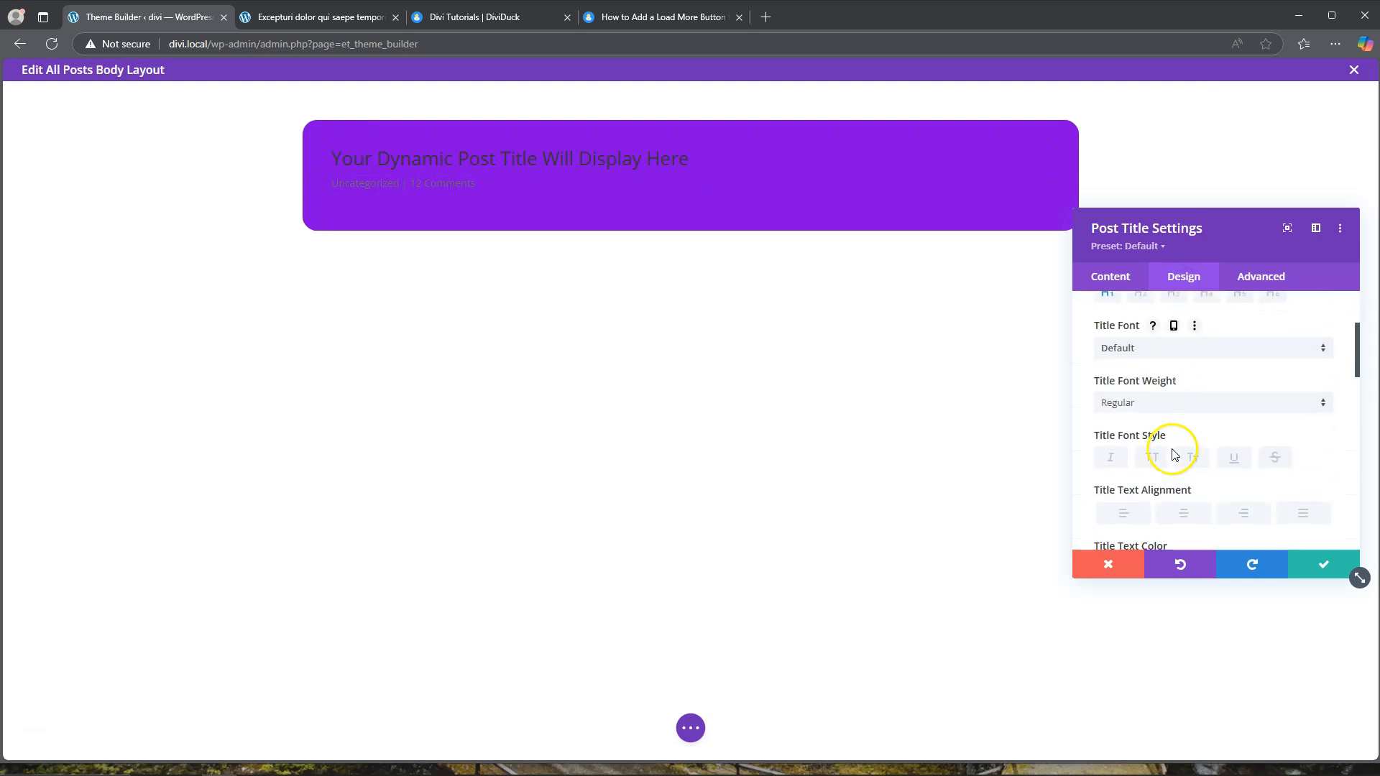
{"action": "left_click", "coordinate": [1180, 416]}
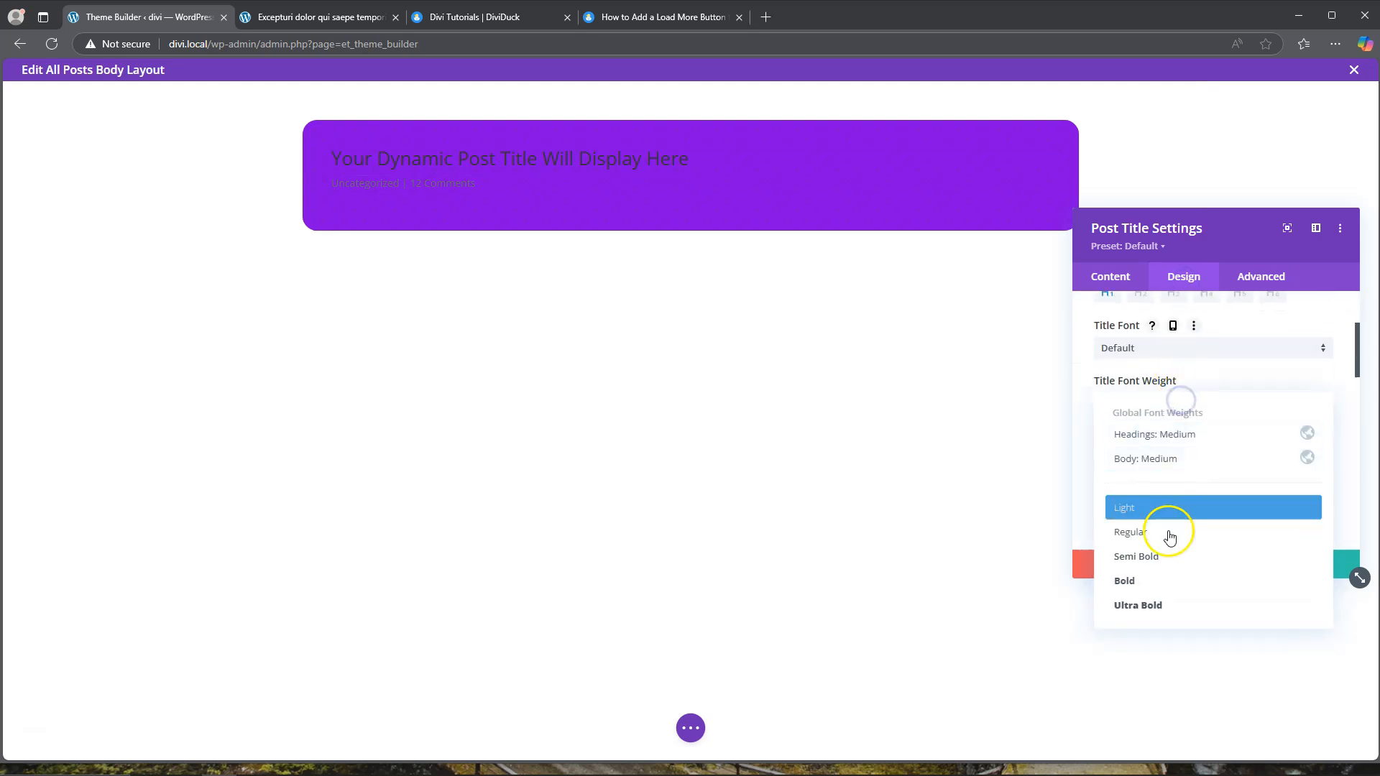
{"action": "left_click", "coordinate": [1171, 612]}
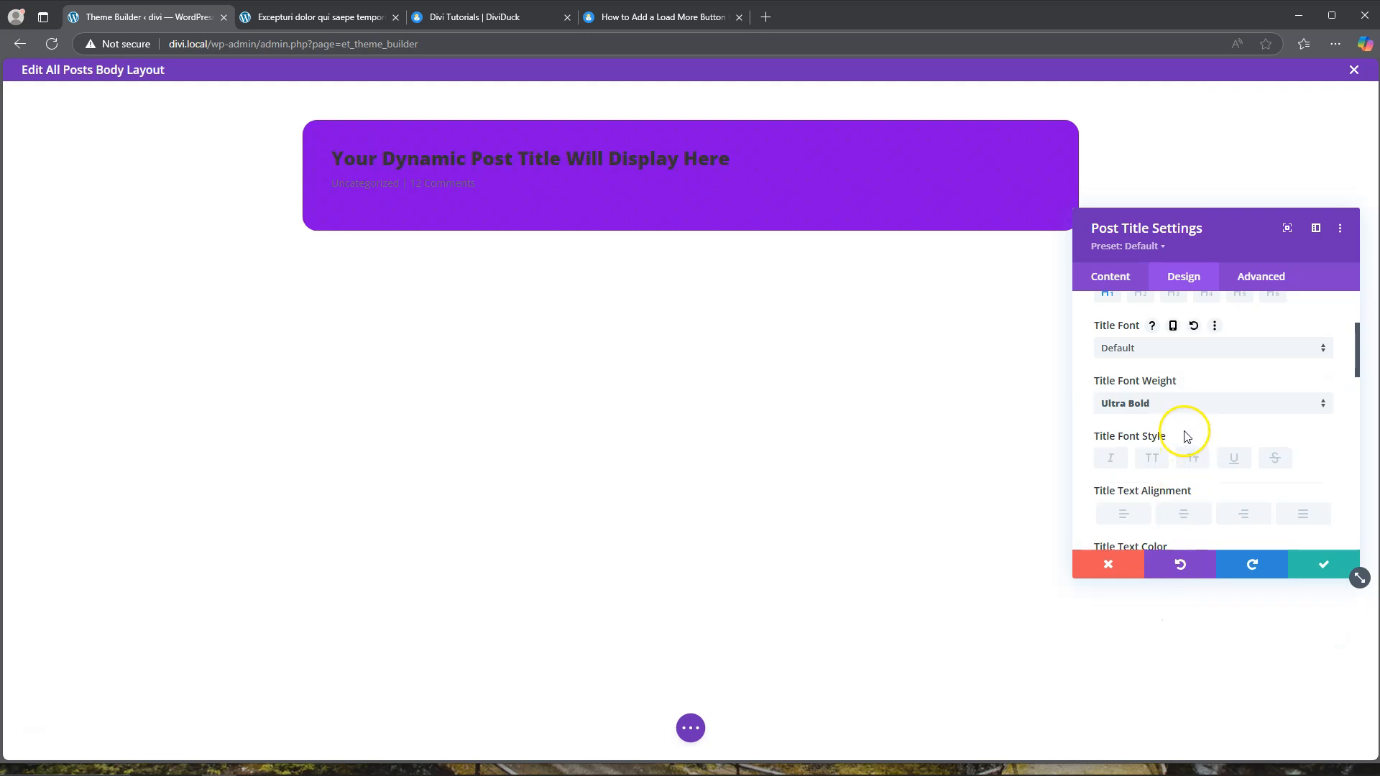
{"action": "scroll", "coordinate": [1179, 451], "scroll_direction": "down", "scroll_amount": 2}
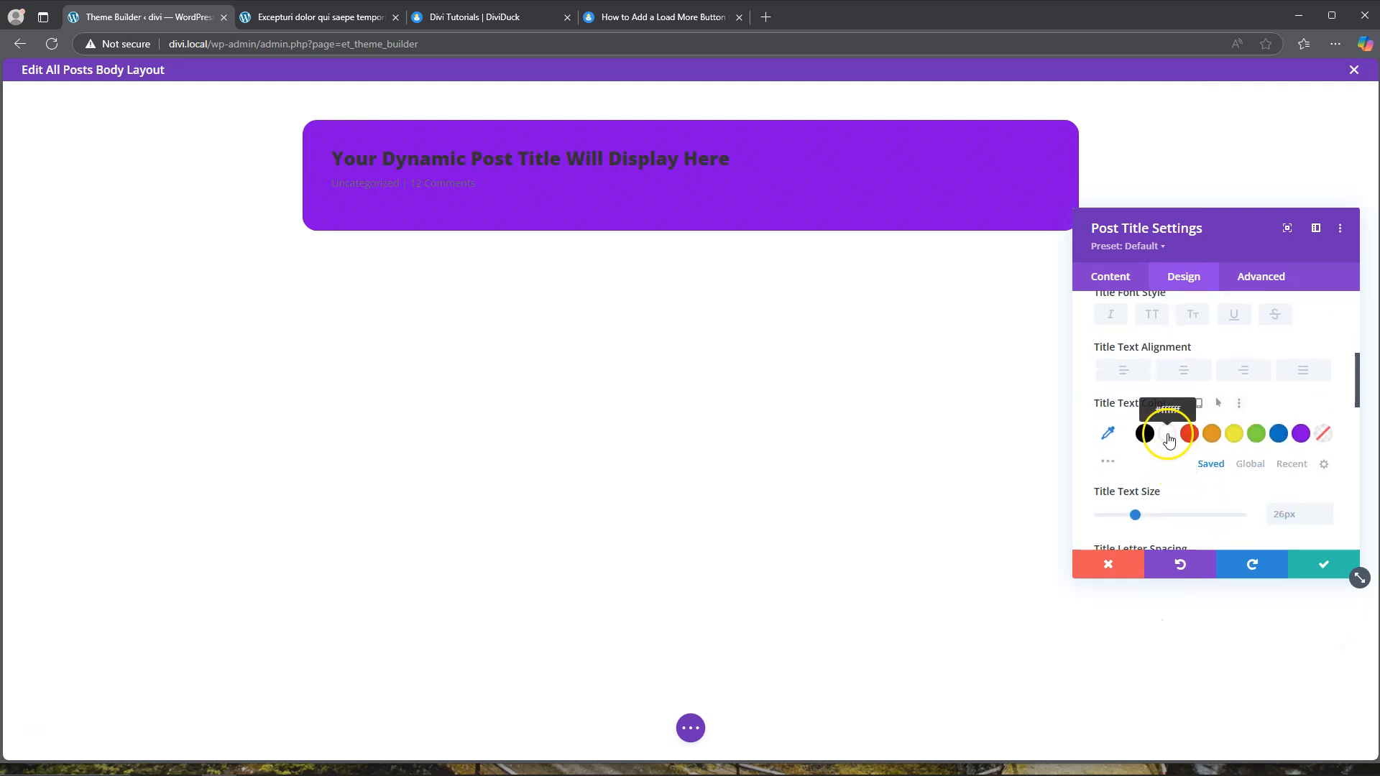
{"action": "left_click", "coordinate": [1168, 434]}
Change the post title's font to Anton.
{"action": "scroll", "coordinate": [1204, 424], "scroll_direction": "up", "scroll_amount": 2}
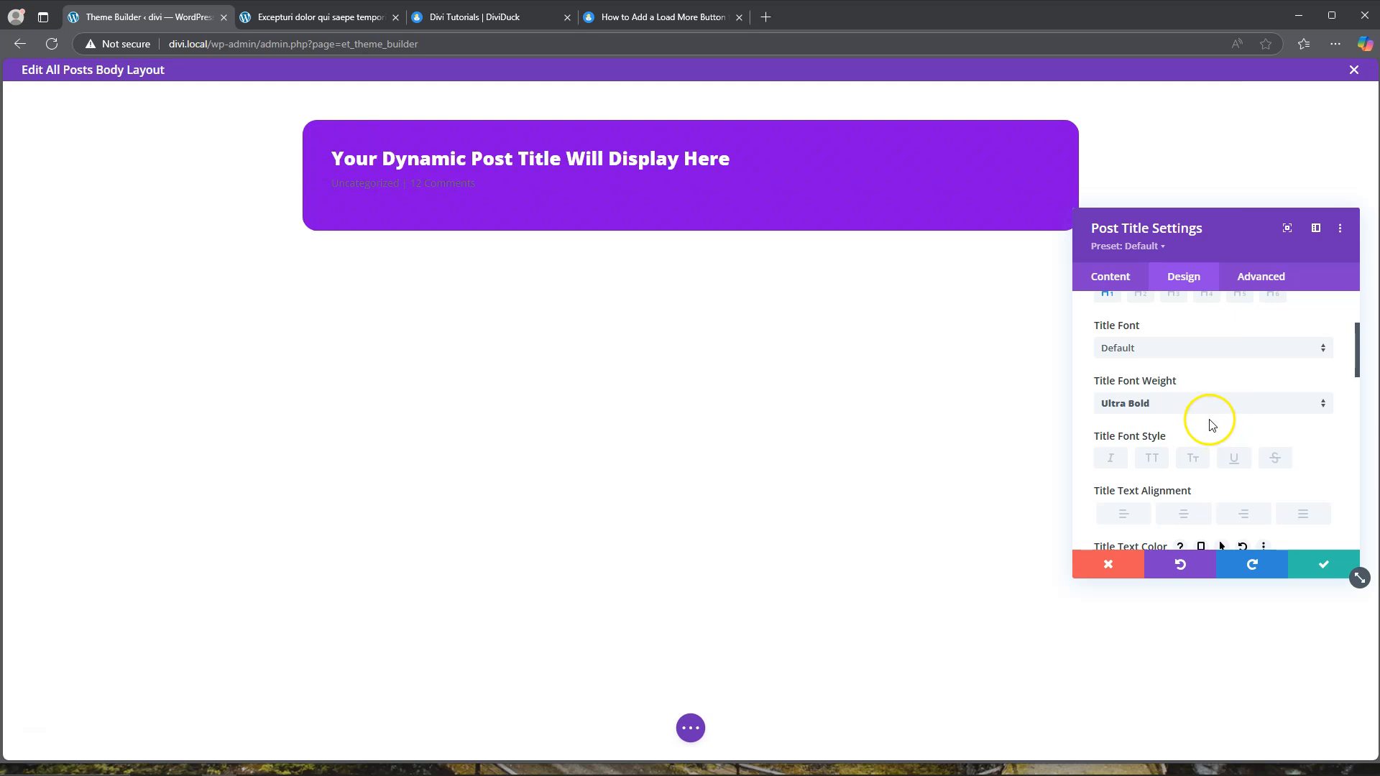
{"action": "left_click", "coordinate": [1191, 350]}
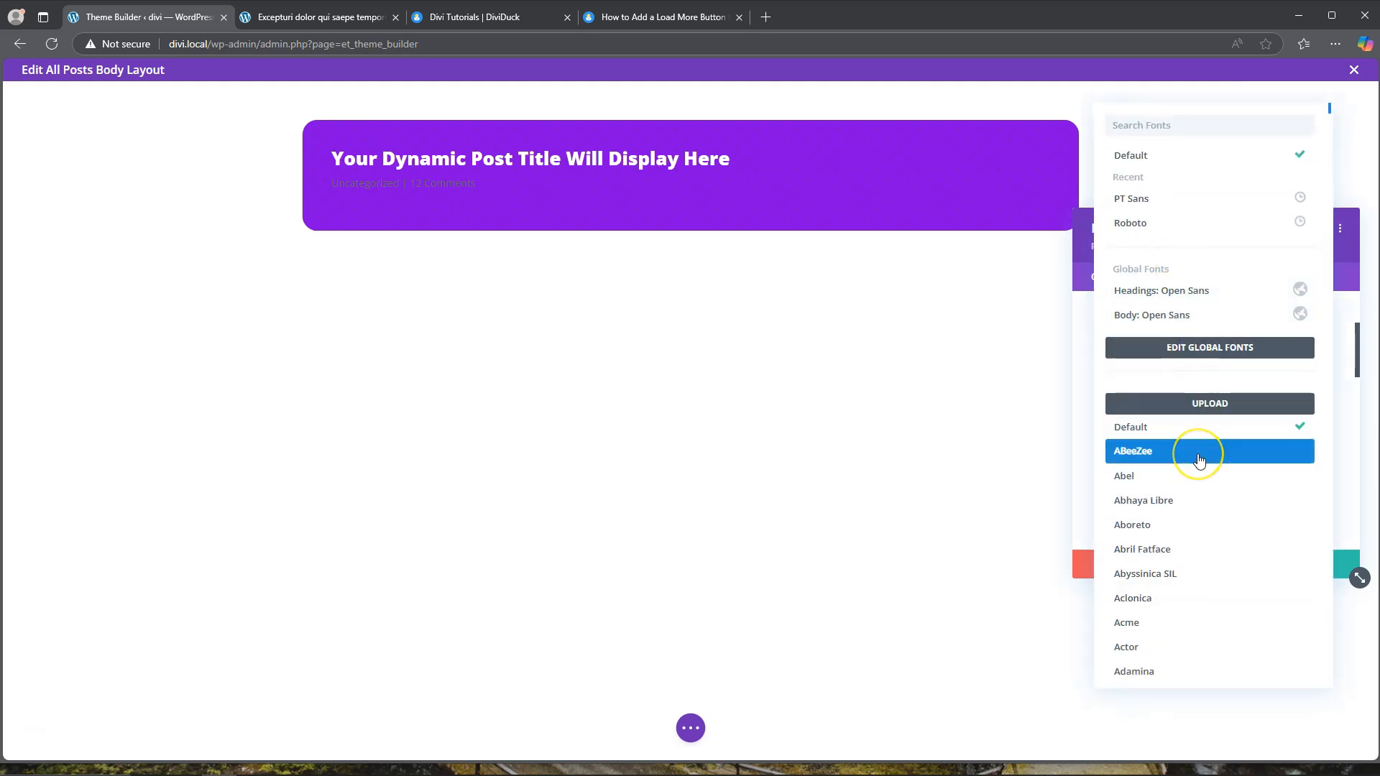
{"action": "scroll", "coordinate": [1198, 460], "scroll_direction": "down", "scroll_amount": 15}
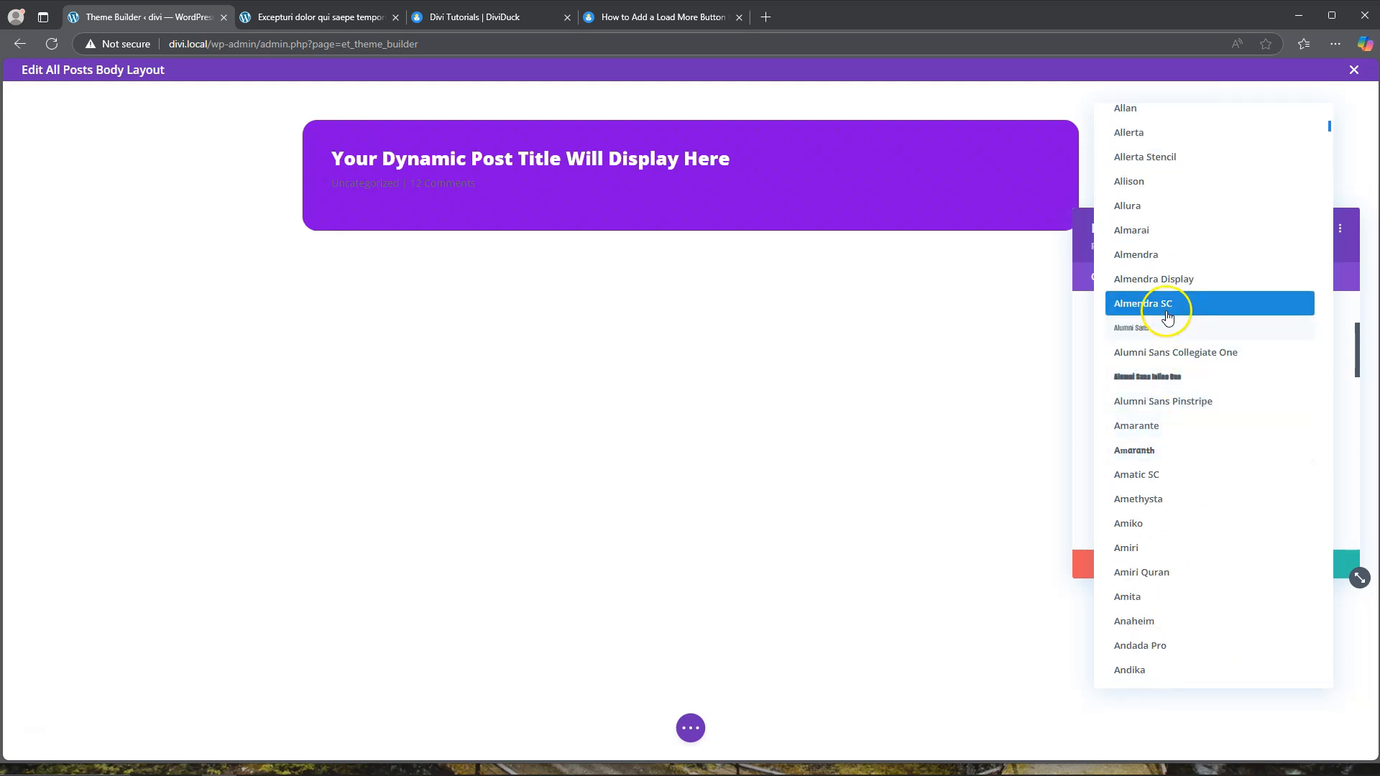
{"action": "scroll", "coordinate": [1162, 548], "scroll_direction": "down", "scroll_amount": 4}
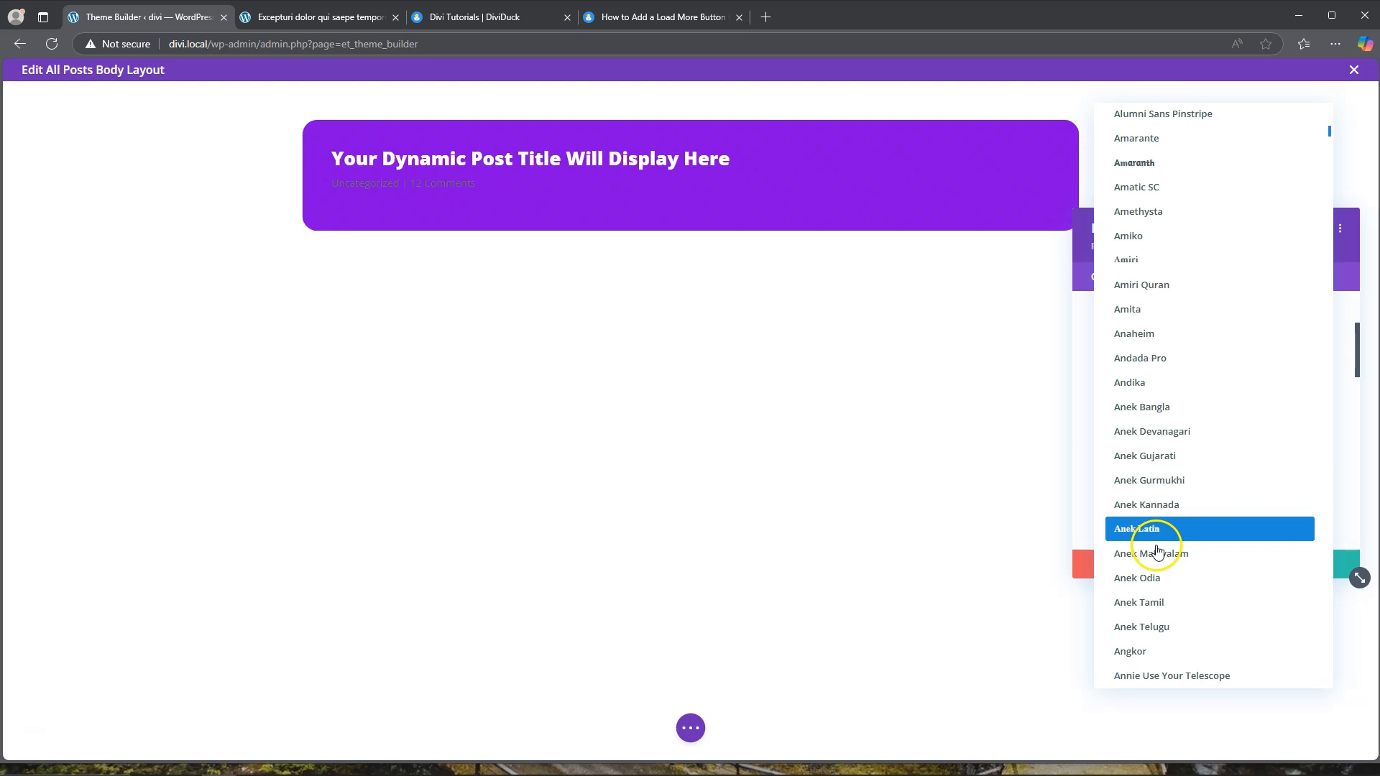
{"action": "scroll", "coordinate": [1157, 552], "scroll_direction": "down", "scroll_amount": 5}
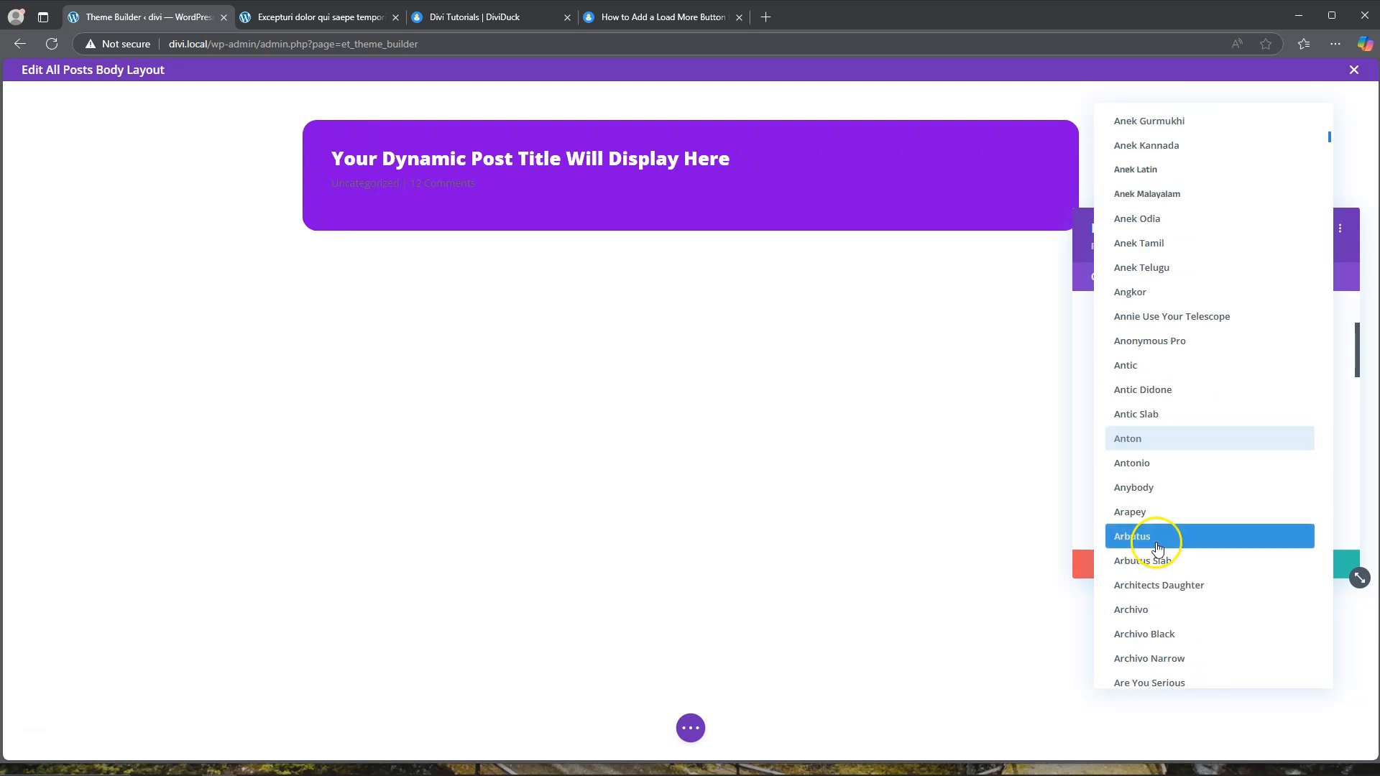
{"action": "left_click", "coordinate": [1139, 446]}
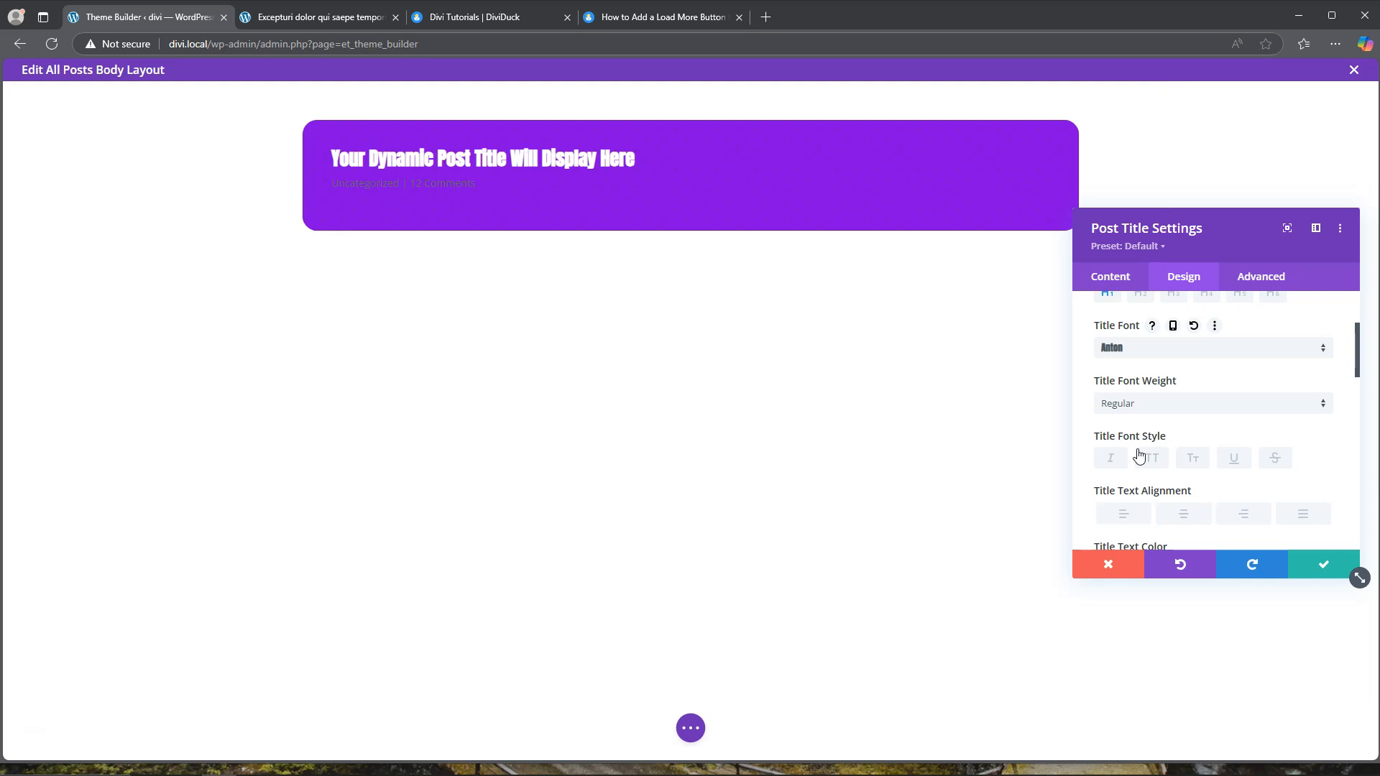
Change the post title's font to Boogaloo.
{"action": "left_click", "coordinate": [1165, 352]}
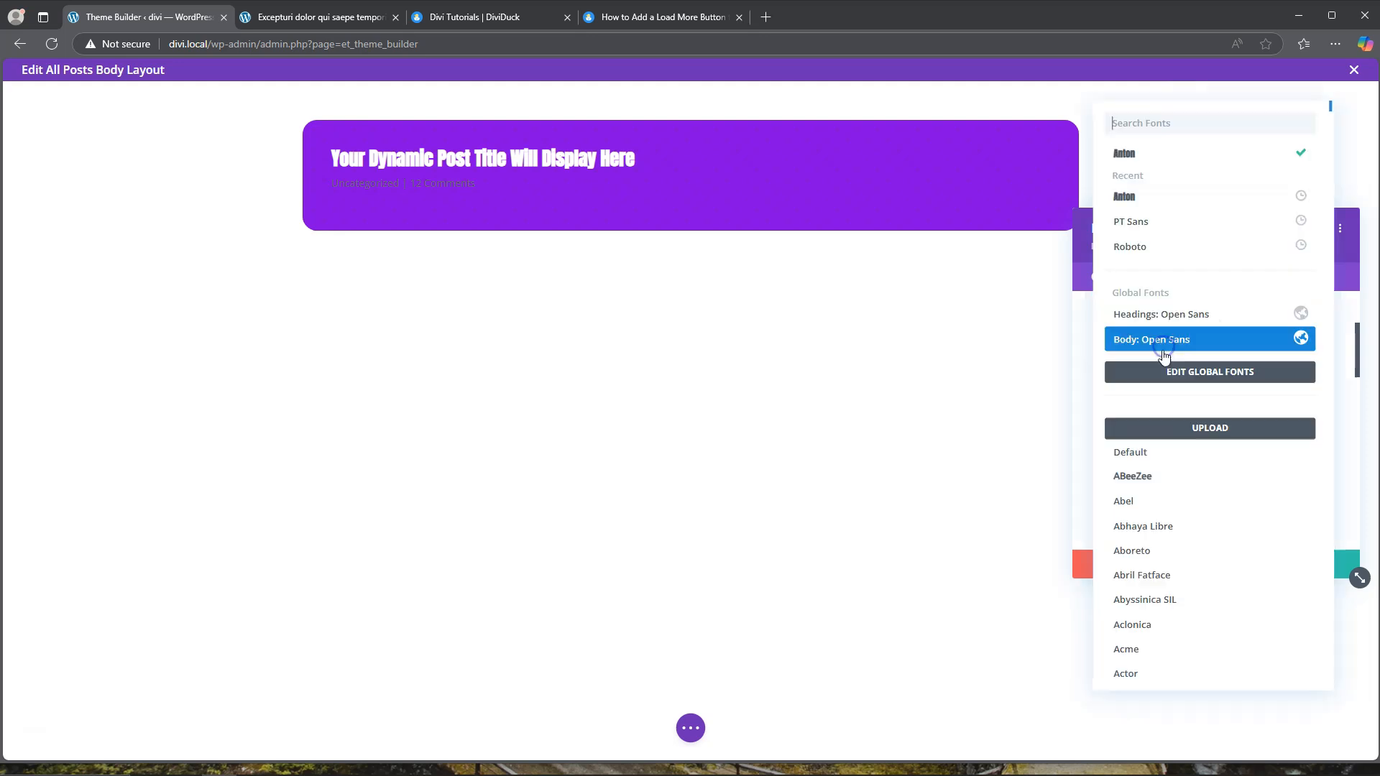
{"action": "scroll", "coordinate": [1165, 550], "scroll_direction": "down", "scroll_amount": 3}
{"action": "scroll", "coordinate": [1165, 554], "scroll_direction": "down", "scroll_amount": 20}
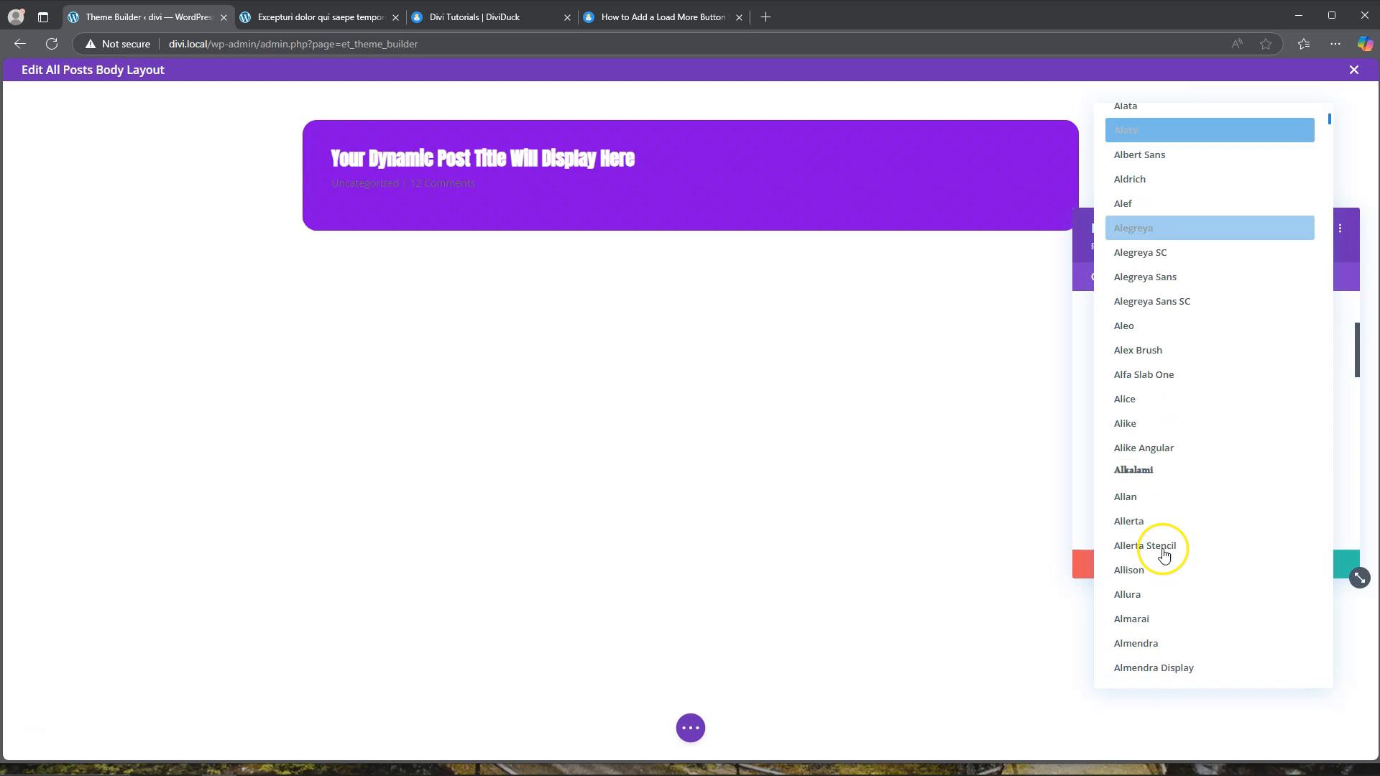
{"action": "scroll", "coordinate": [1162, 545], "scroll_direction": "down", "scroll_amount": 20}
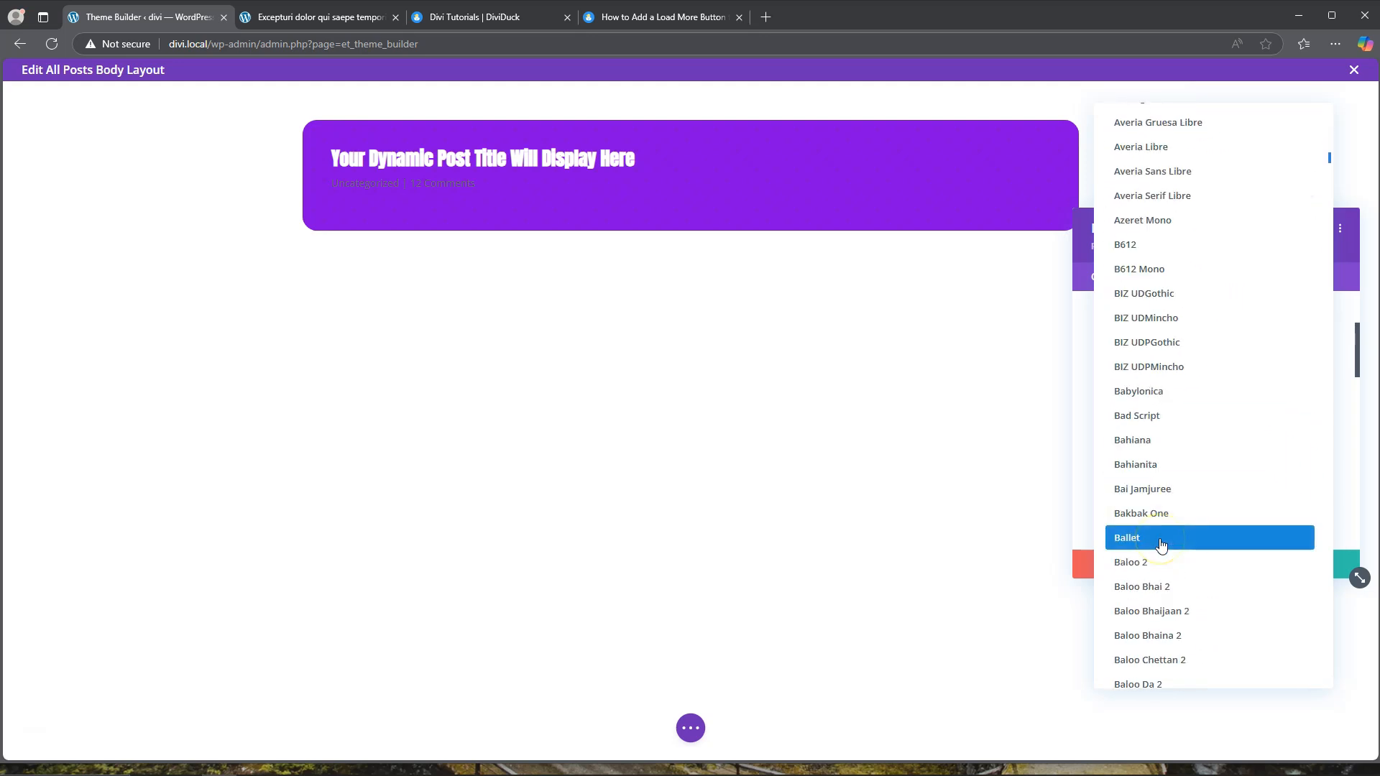
{"action": "scroll", "coordinate": [1162, 545], "scroll_direction": "down", "scroll_amount": 10}
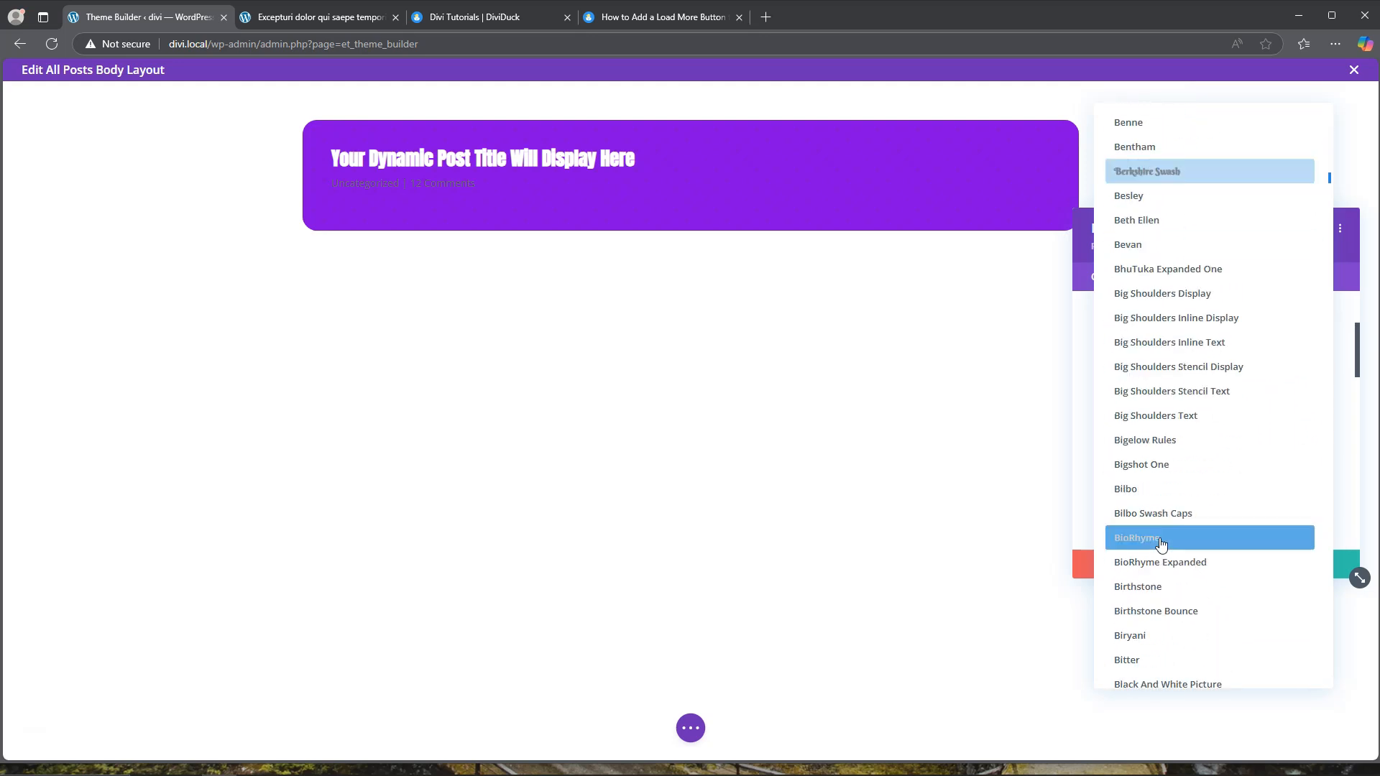
{"action": "left_click", "coordinate": [1161, 546]}
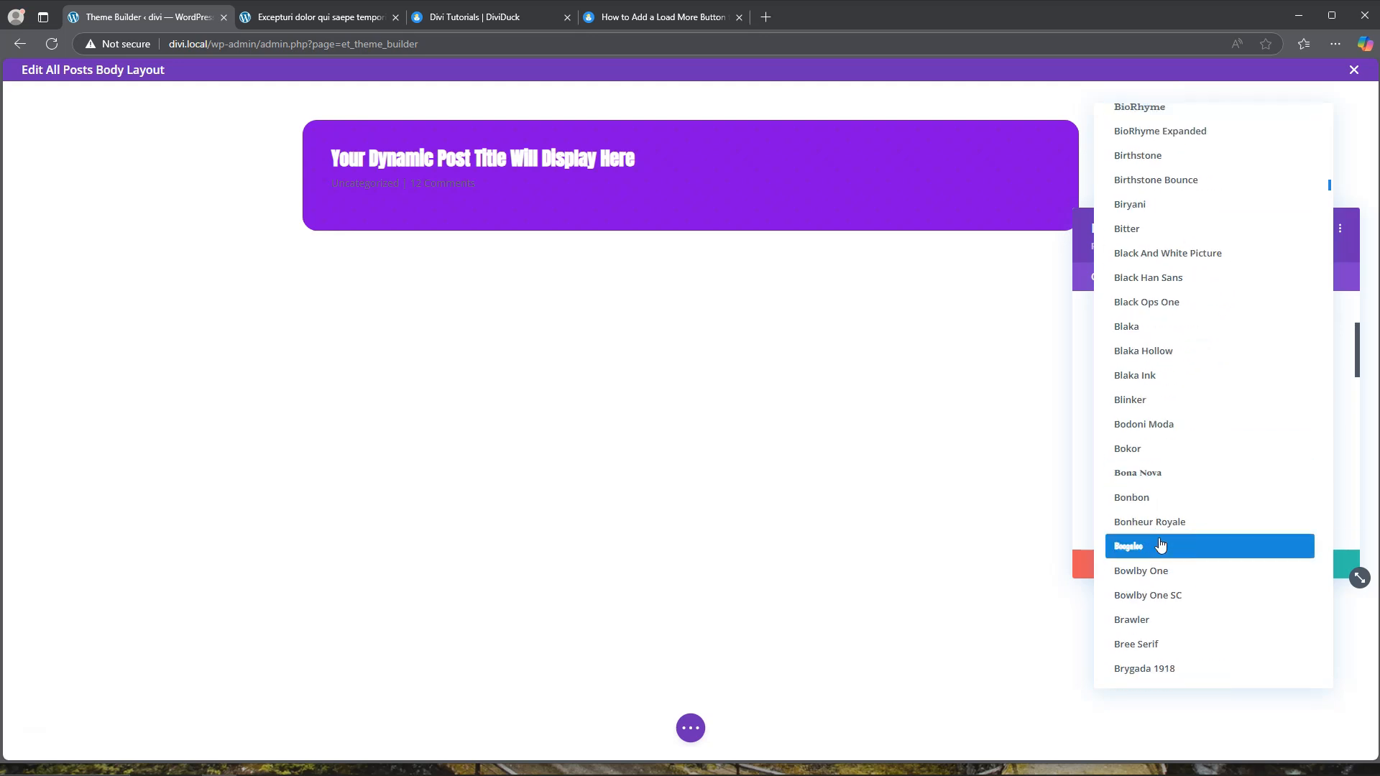
{"action": "left_click", "coordinate": [1150, 547]}
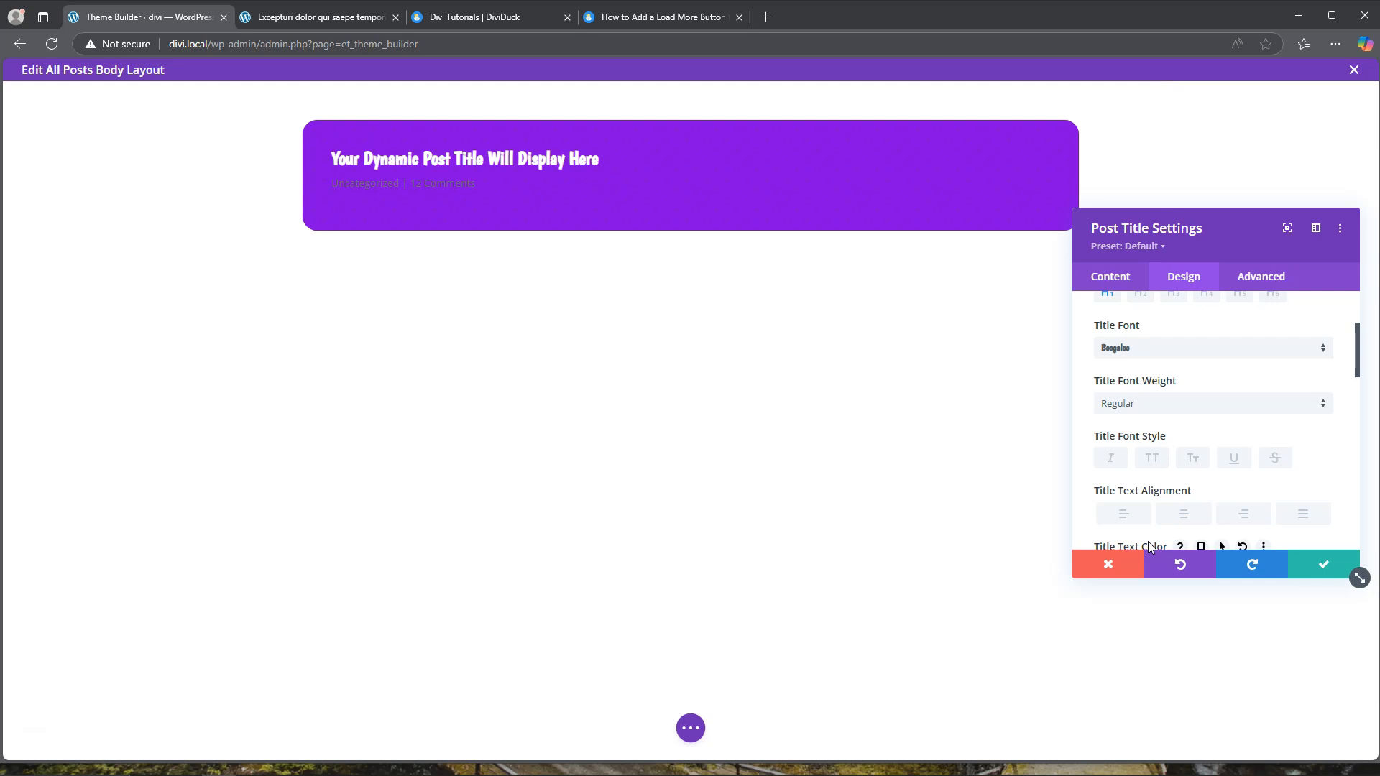
Set the post title's font weight to Bold.
{"action": "scroll", "coordinate": [1179, 450], "scroll_direction": "down", "scroll_amount": 2}
{"action": "scroll", "coordinate": [1174, 450], "scroll_direction": "up", "scroll_amount": 2}
{"action": "left_click", "coordinate": [1153, 404]}
{"action": "left_click", "coordinate": [1147, 532]}
Enlarge the post title's text size to 50px.
{"action": "scroll", "coordinate": [1155, 462], "scroll_direction": "down", "scroll_amount": 2}
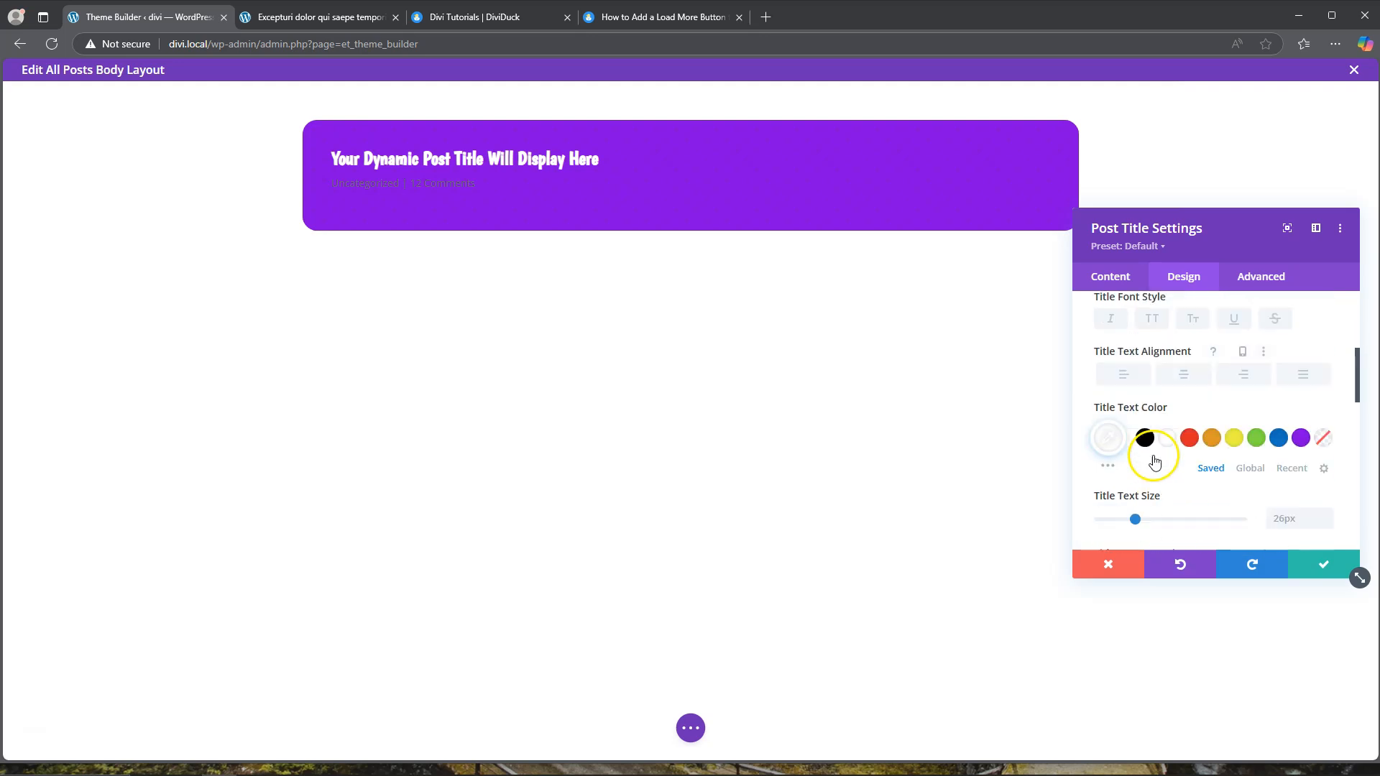
{"action": "scroll", "coordinate": [1153, 461], "scroll_direction": "down", "scroll_amount": 1}
{"action": "left_click_drag", "start_coordinate": [1135, 446], "coordinate": [1170, 450]}
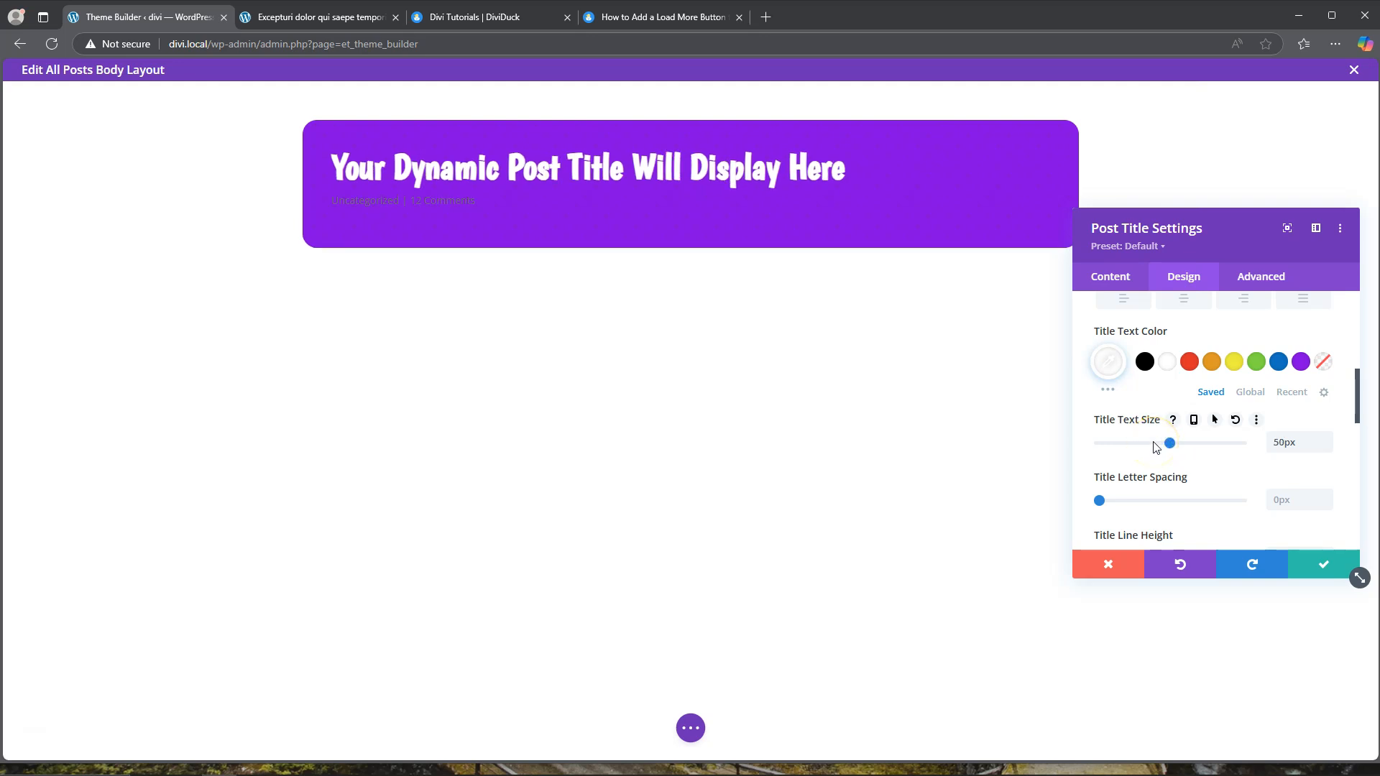
{"action": "scroll", "coordinate": [1170, 496], "scroll_direction": "down", "scroll_amount": 1}
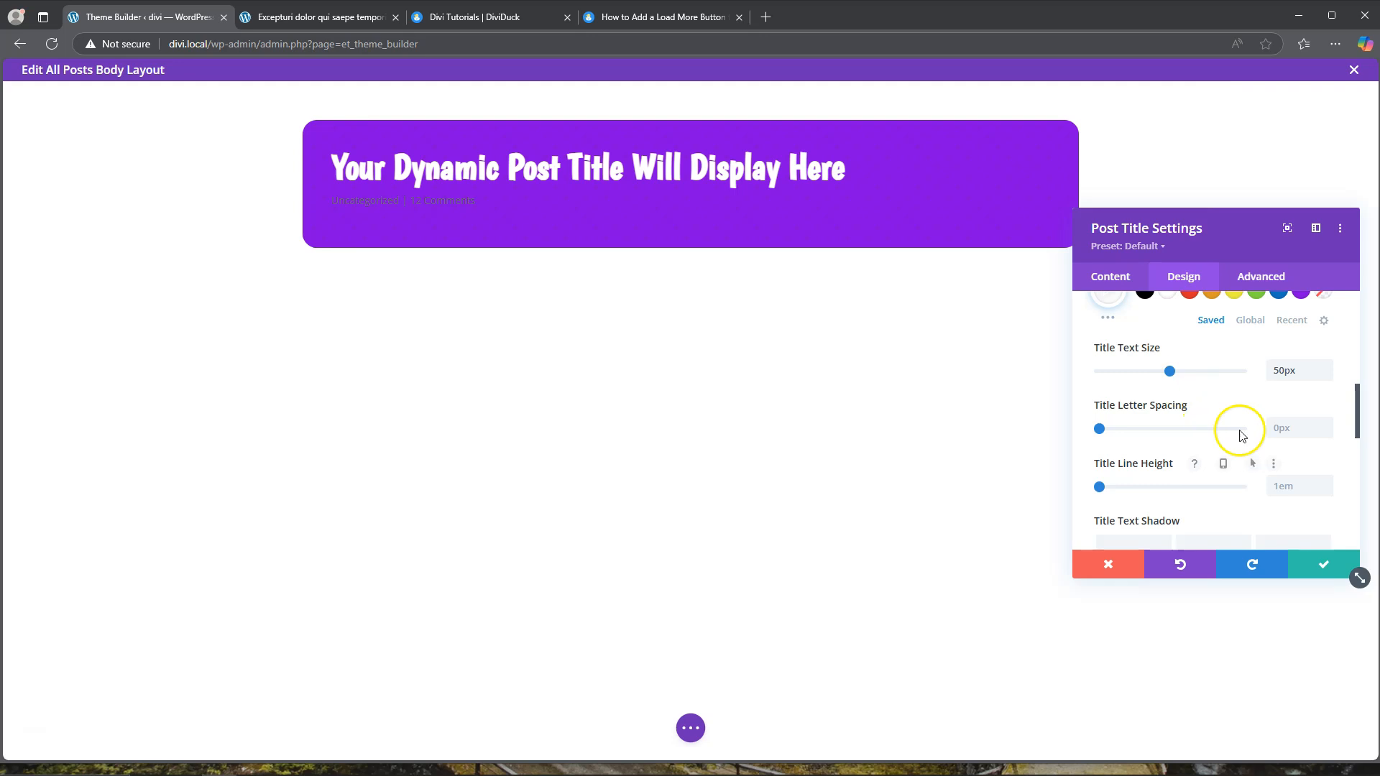
{"action": "scroll", "coordinate": [1240, 434], "scroll_direction": "up", "scroll_amount": 3}
{"action": "scroll", "coordinate": [1201, 348], "scroll_direction": "up", "scroll_amount": 2}
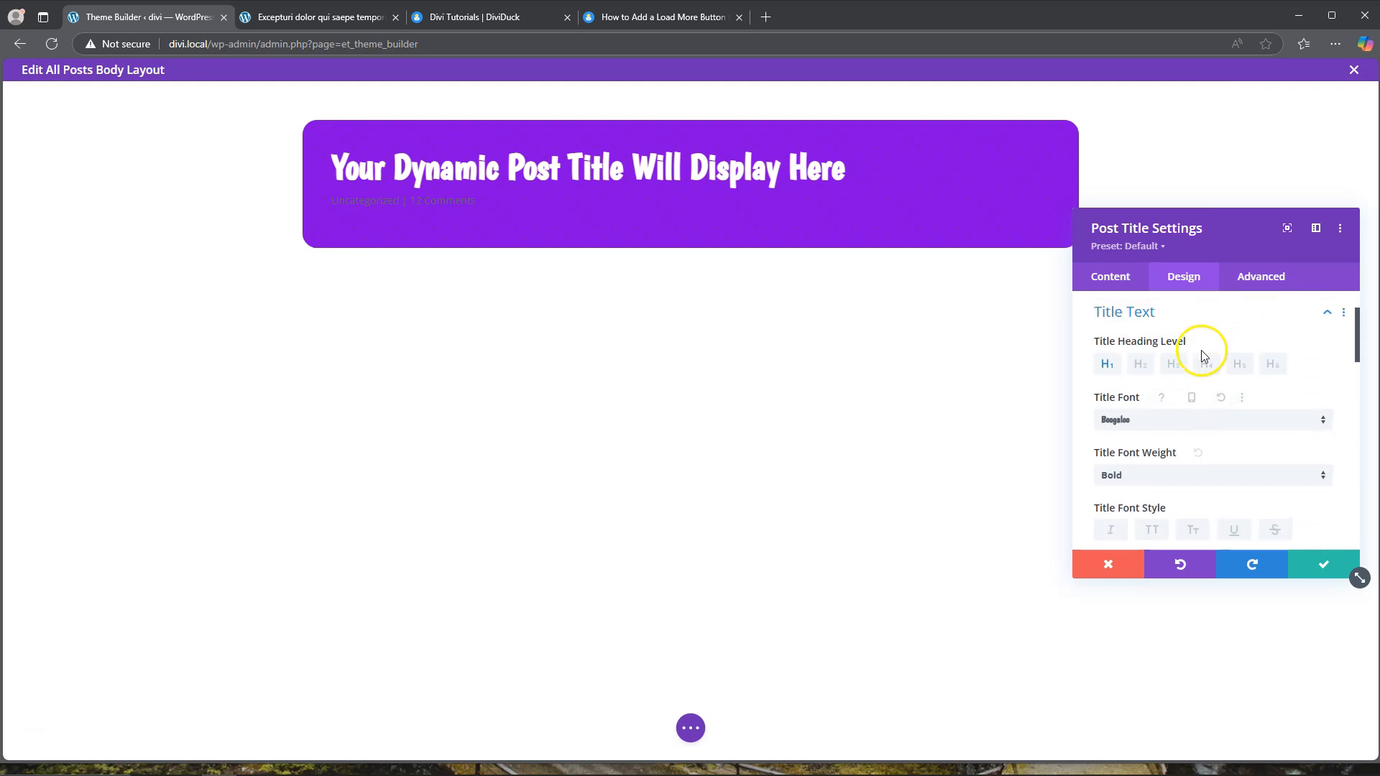
Color the post title's meta text with the saved orange and set its font weight to Semi Bold.
{"action": "left_click", "coordinate": [1184, 310]}
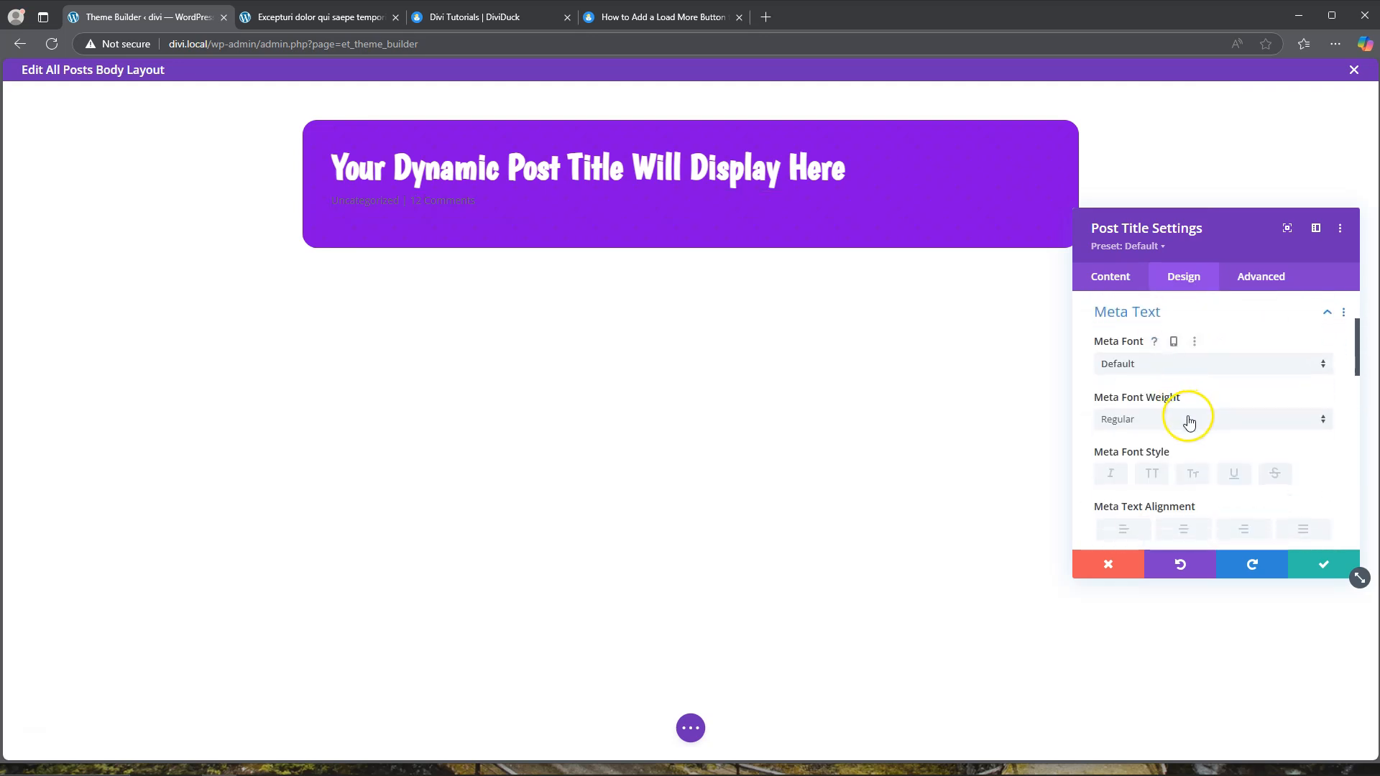
{"action": "scroll", "coordinate": [1189, 422], "scroll_direction": "down", "scroll_amount": 2}
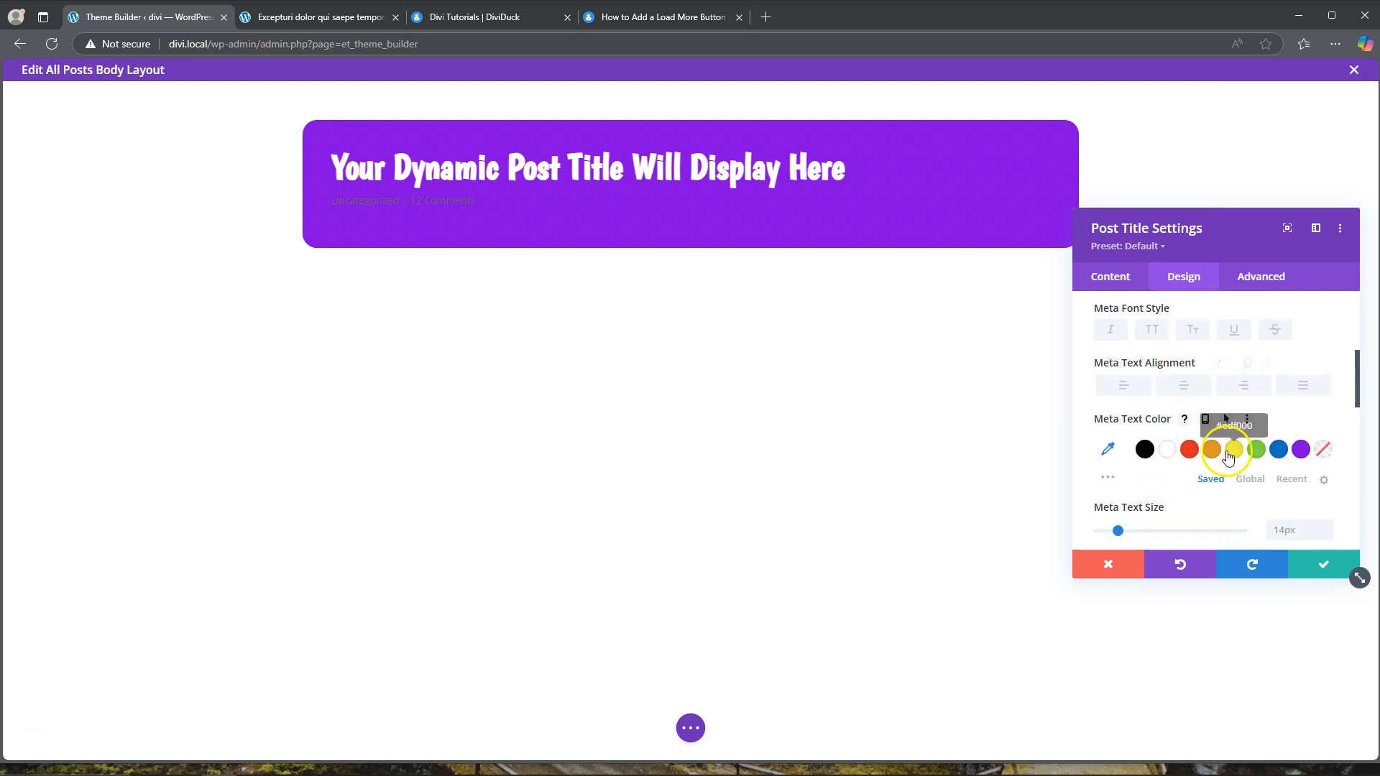
{"action": "left_click", "coordinate": [1213, 452]}
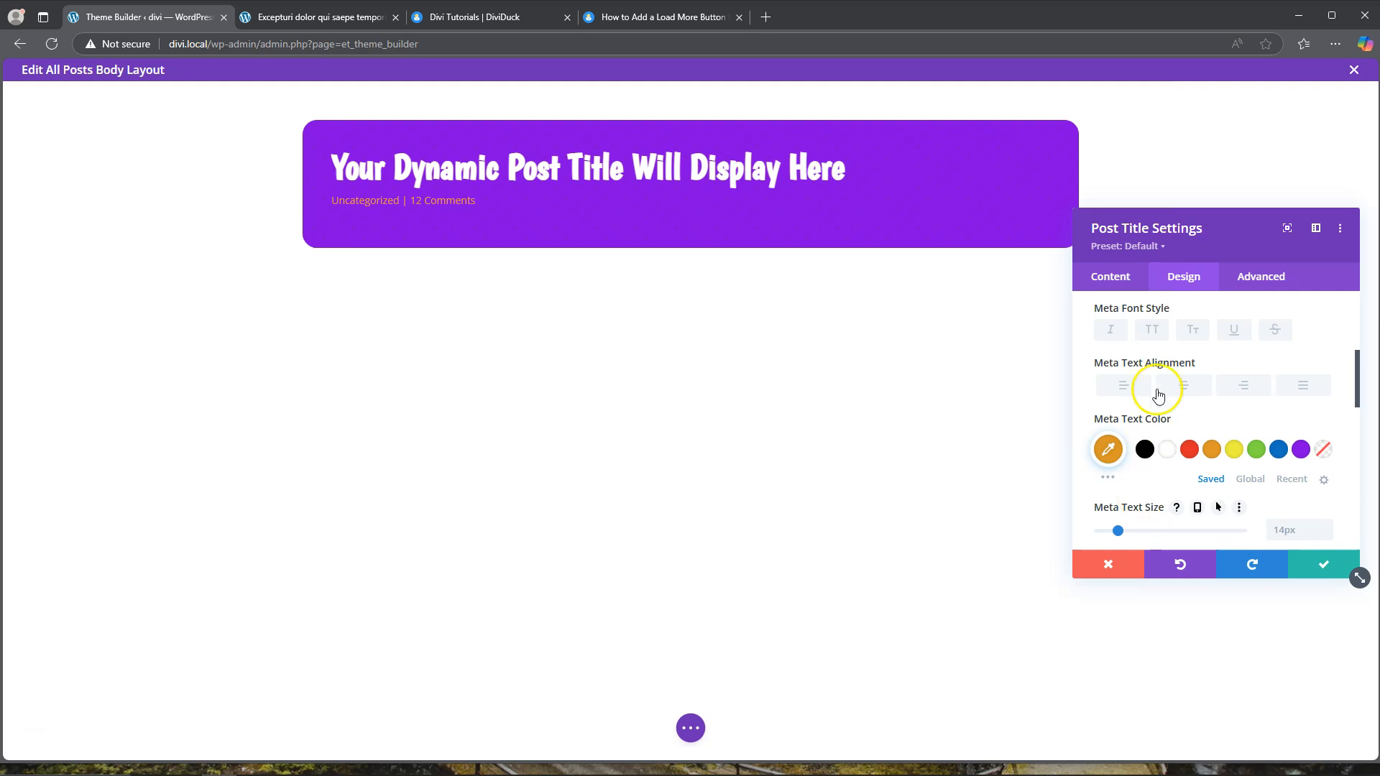
{"action": "scroll", "coordinate": [1159, 456], "scroll_direction": "down", "scroll_amount": 5}
{"action": "scroll", "coordinate": [1158, 456], "scroll_direction": "up", "scroll_amount": 6}
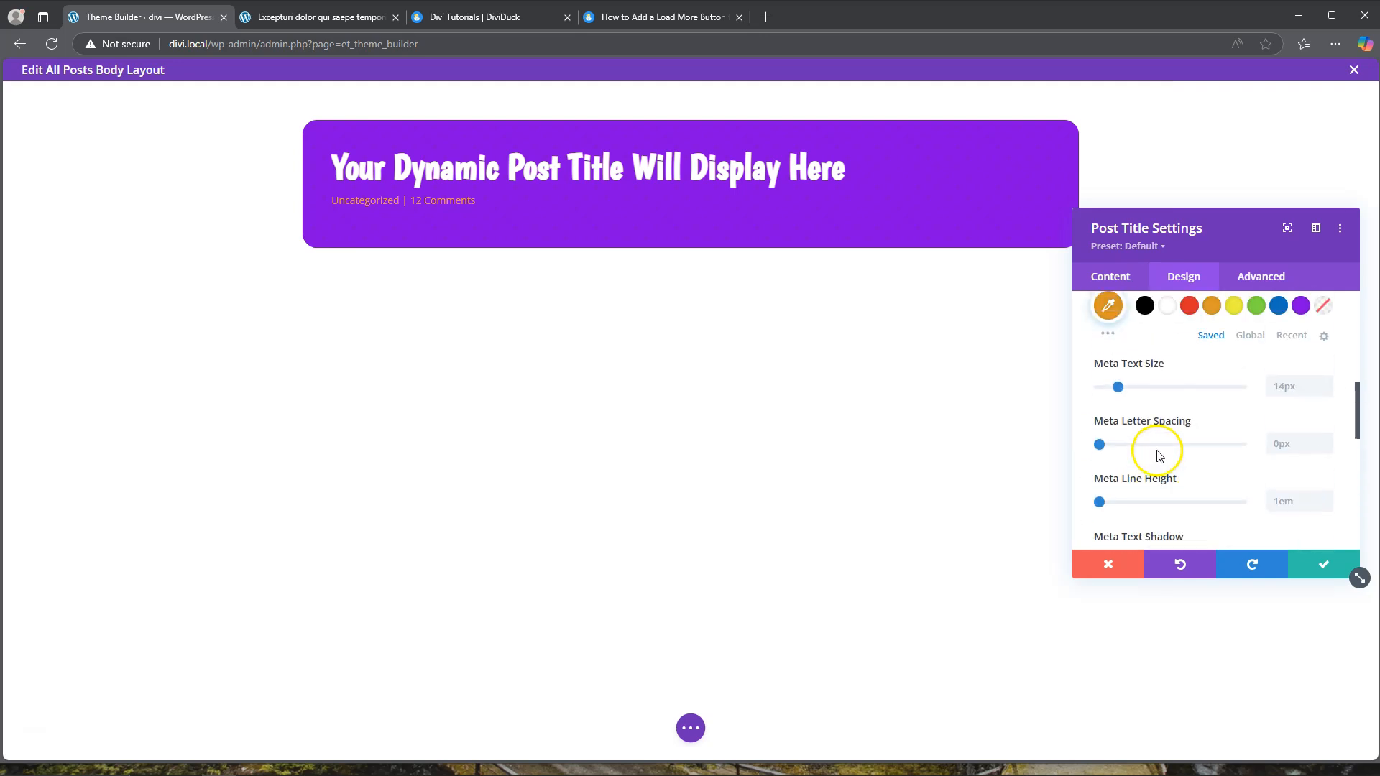
{"action": "left_click", "coordinate": [1164, 348]}
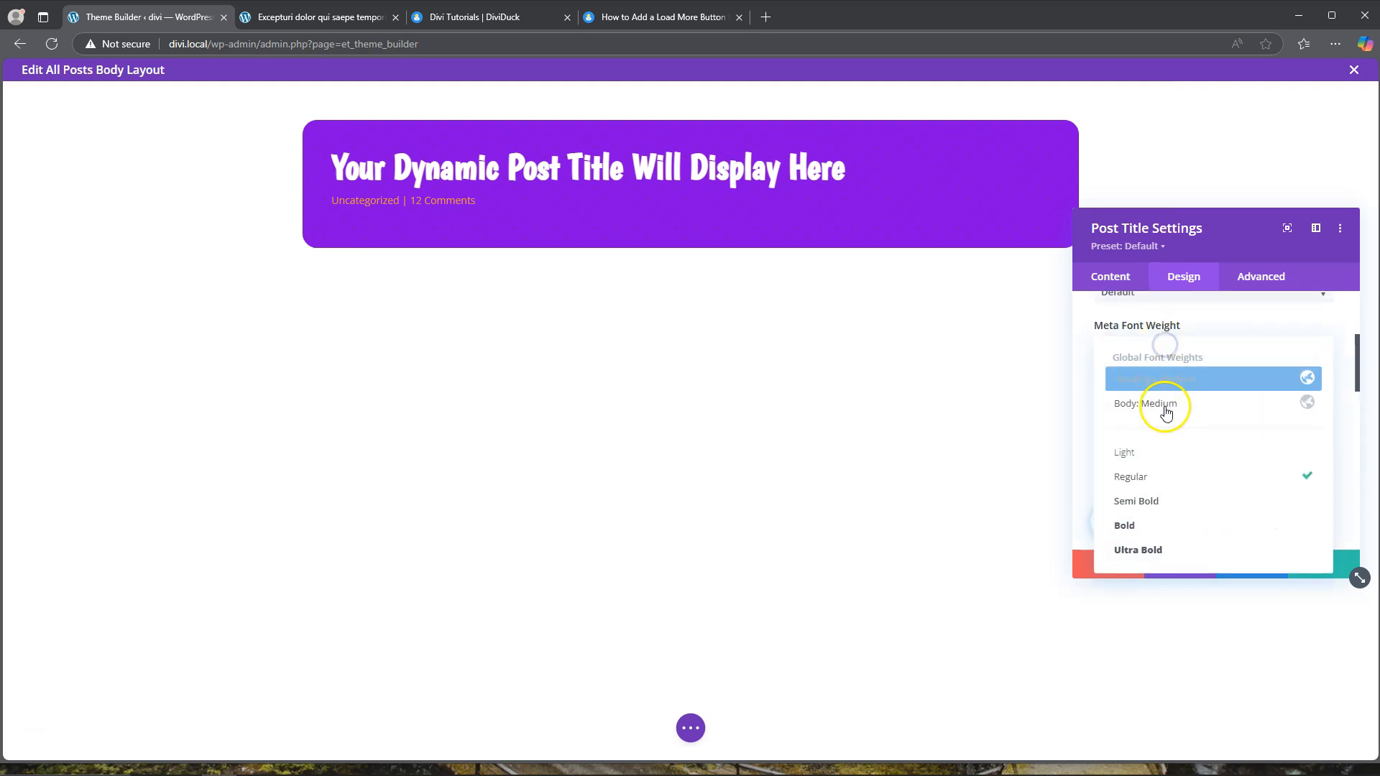
{"action": "left_click", "coordinate": [1167, 510]}
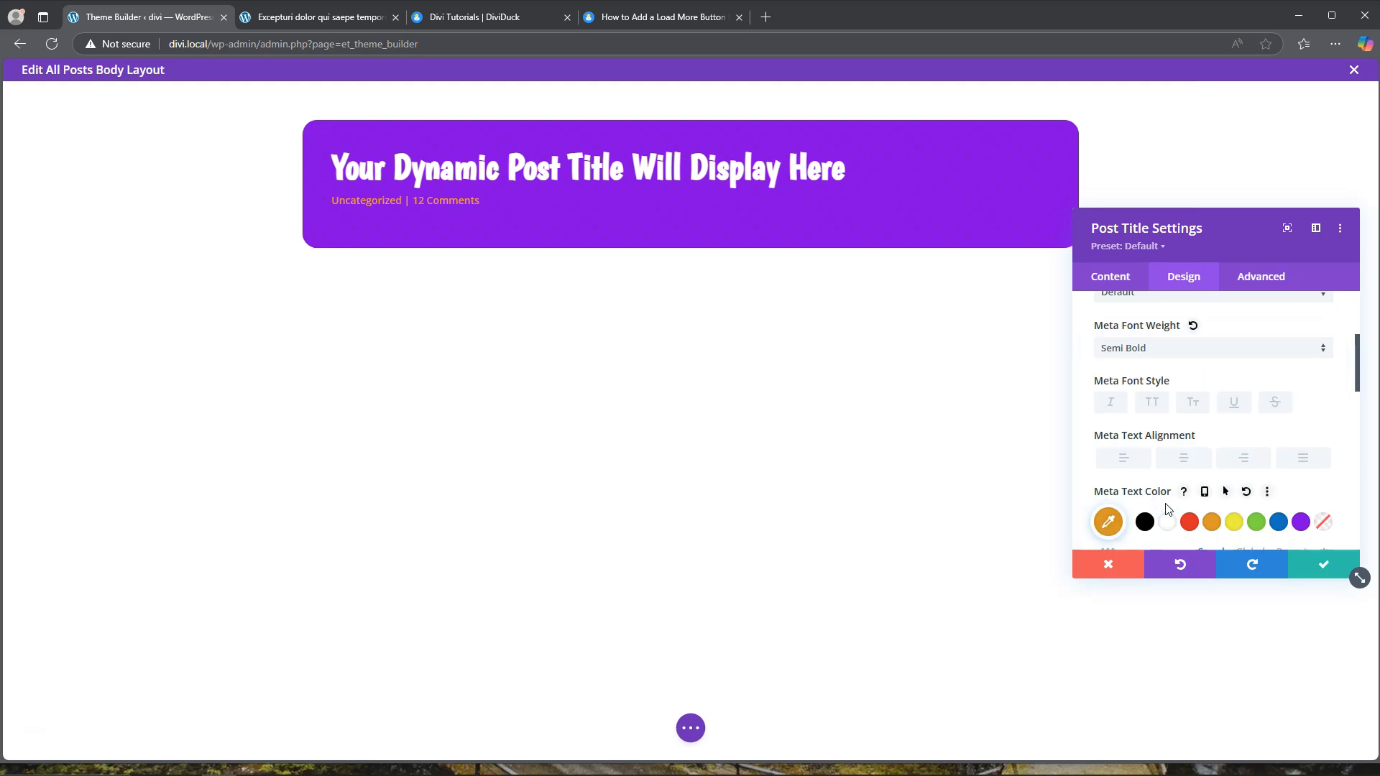
Look through the remaining design options of the Post Title module and save its settings.
{"action": "scroll", "coordinate": [1190, 453], "scroll_direction": "down", "scroll_amount": 3}
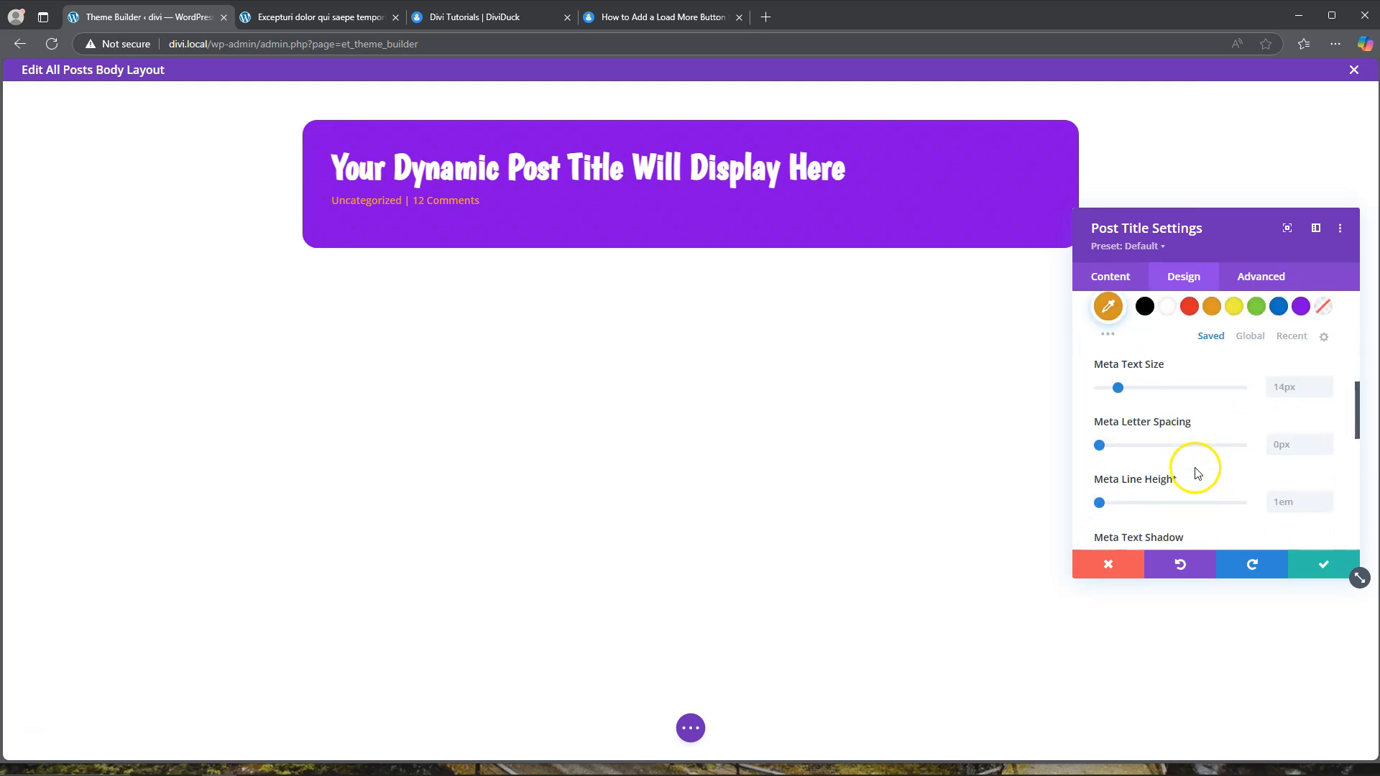
{"action": "scroll", "coordinate": [1193, 468], "scroll_direction": "down", "scroll_amount": 2}
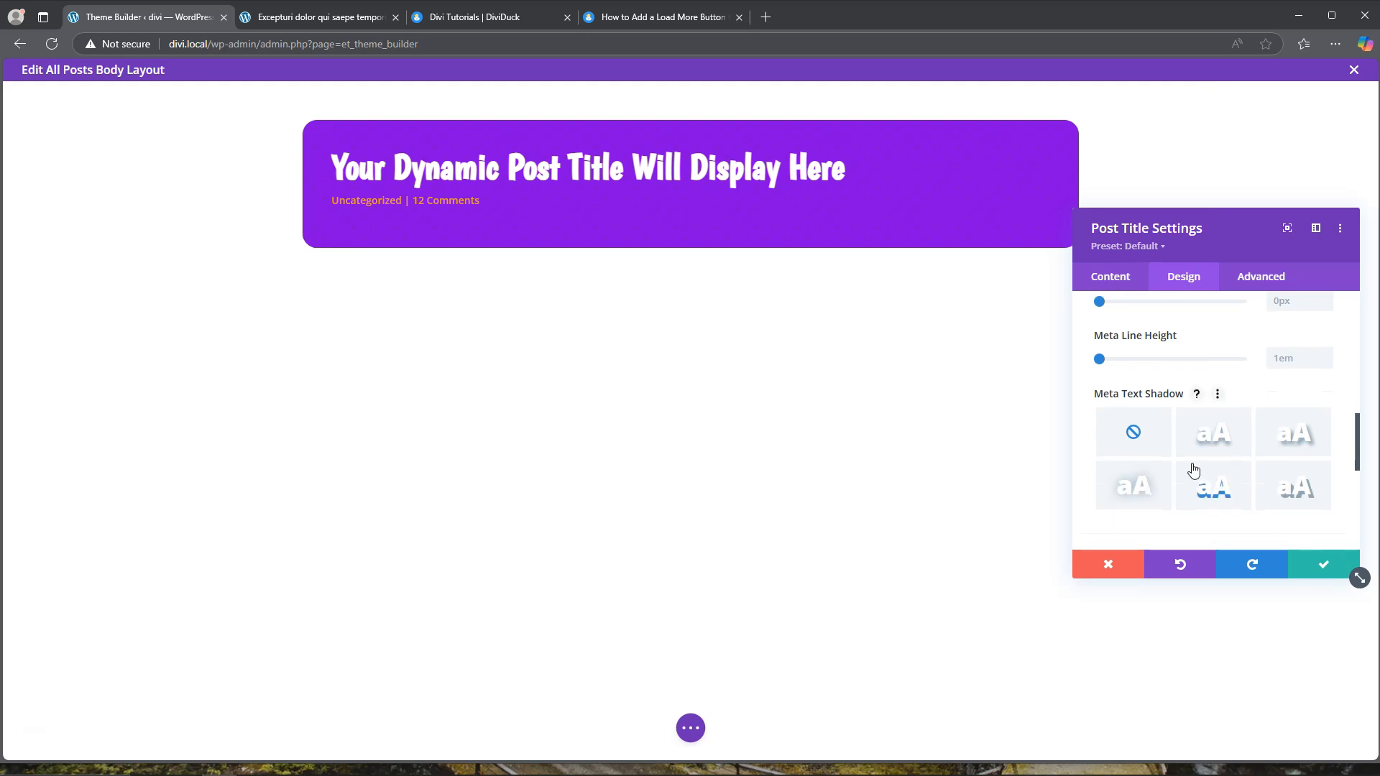
{"action": "scroll", "coordinate": [1193, 470], "scroll_direction": "down", "scroll_amount": 3}
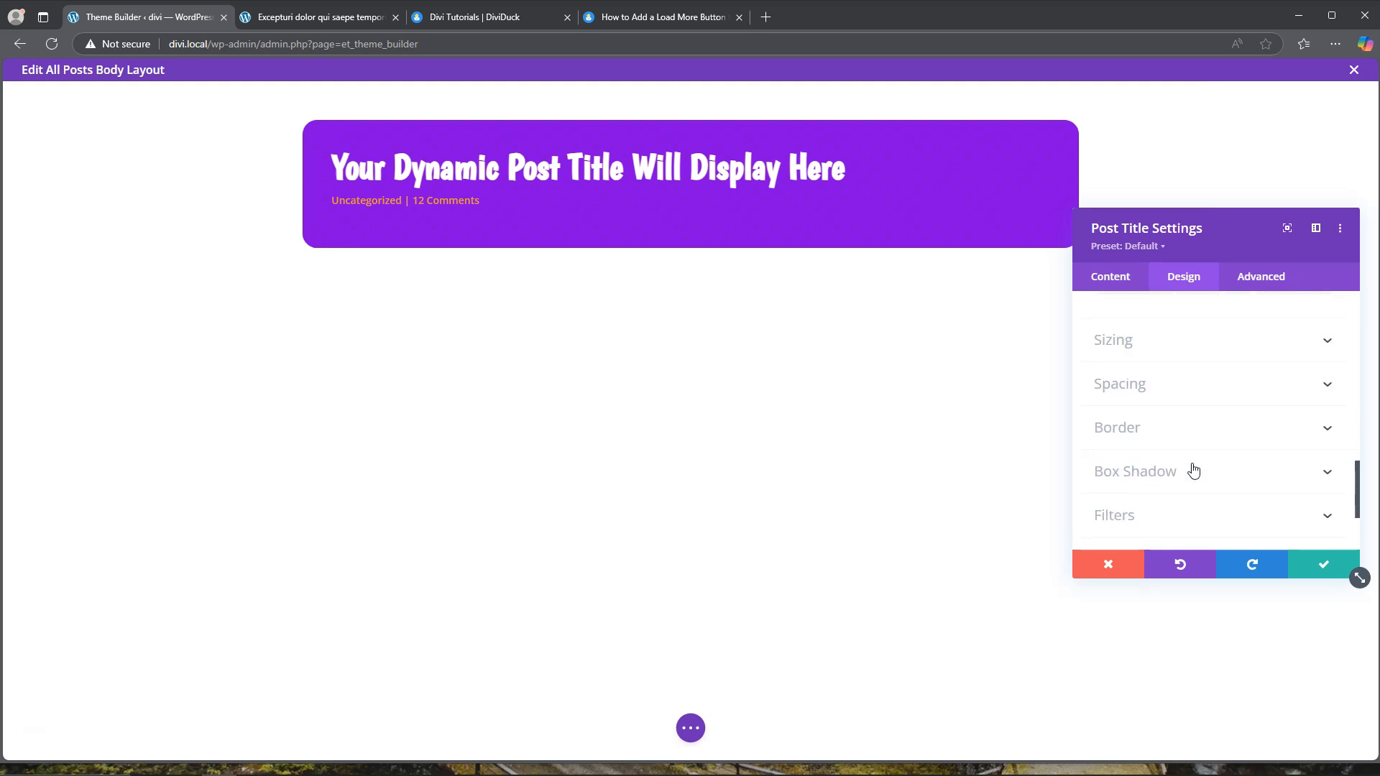
{"action": "left_click", "coordinate": [1325, 564]}
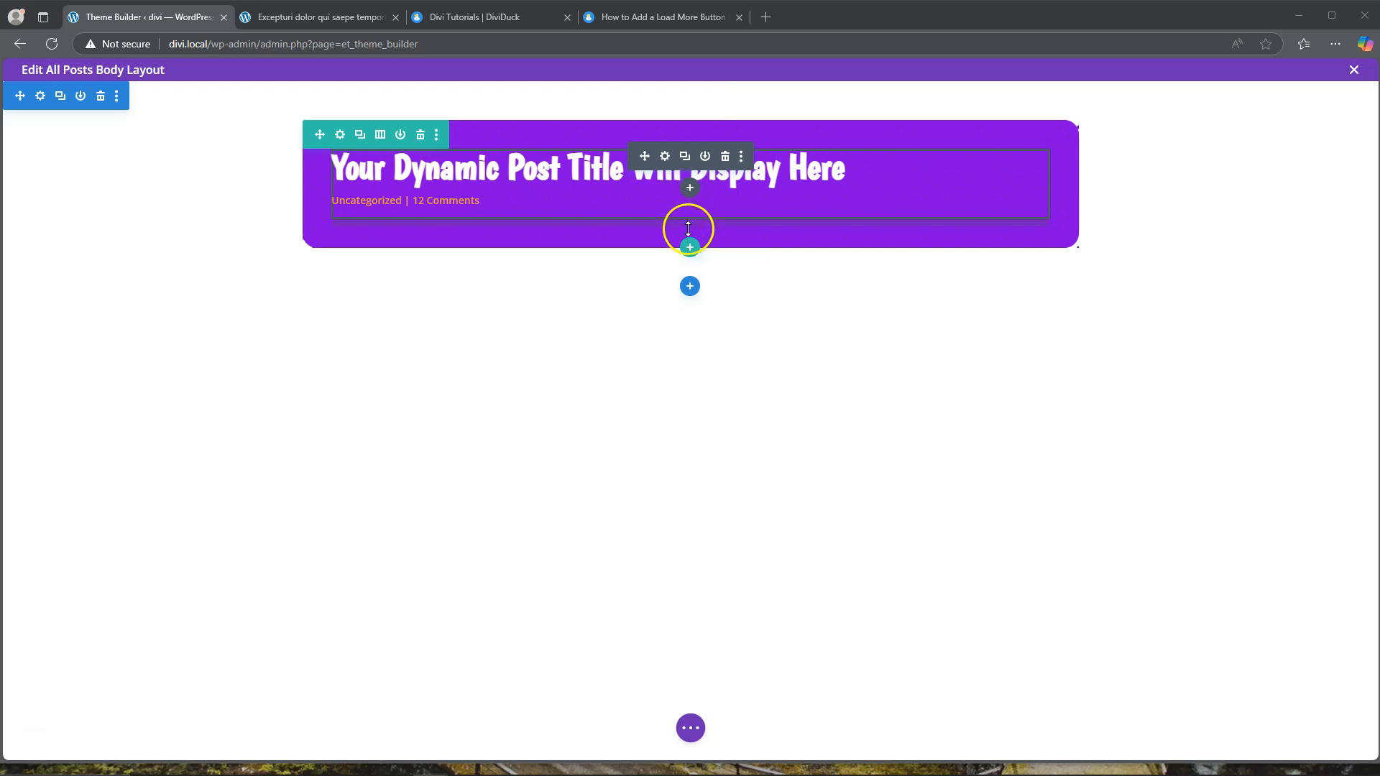
Add a Blurb module below the post title in the purple section and set its image/icon placement to Left.
{"action": "left_click", "coordinate": [690, 188]}
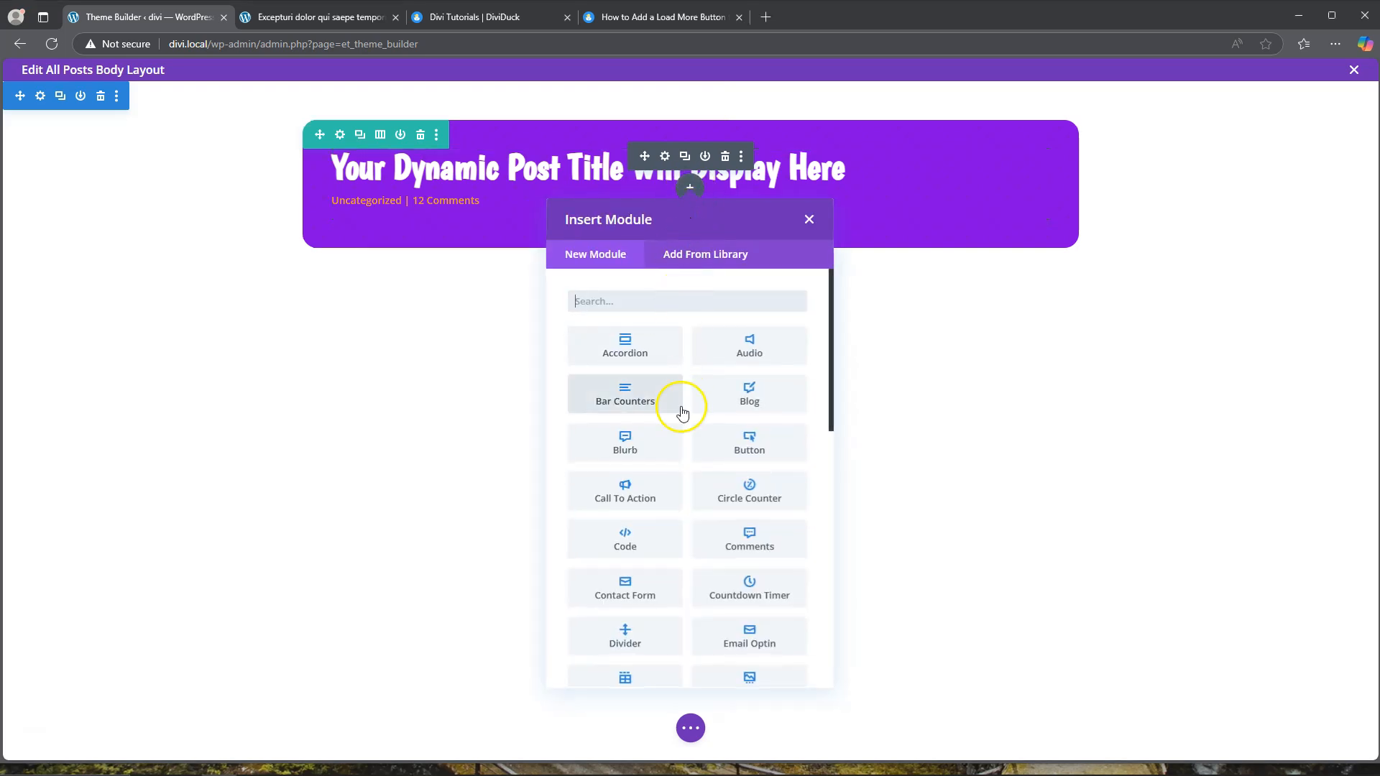
{"action": "left_click", "coordinate": [632, 445]}
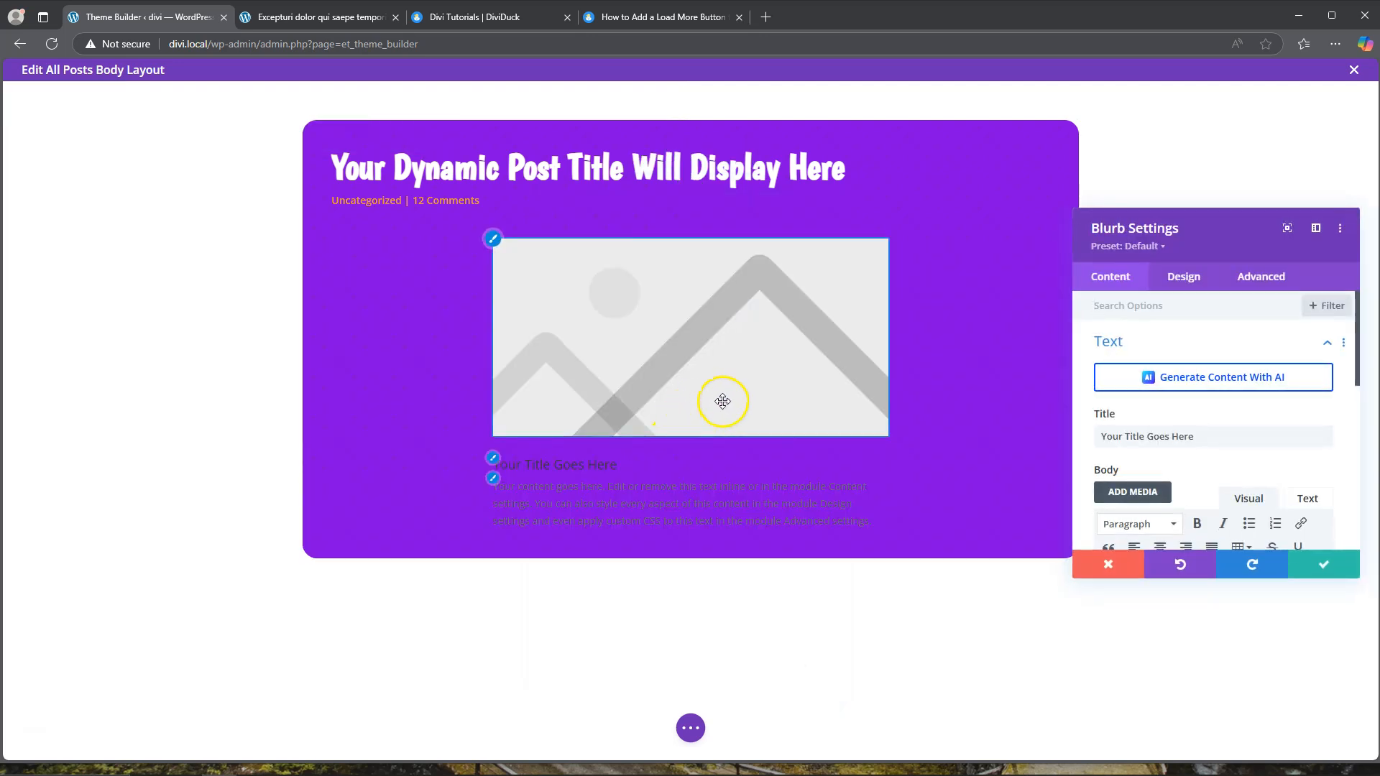
{"action": "left_click", "coordinate": [1185, 281]}
{"action": "left_click", "coordinate": [1172, 342]}
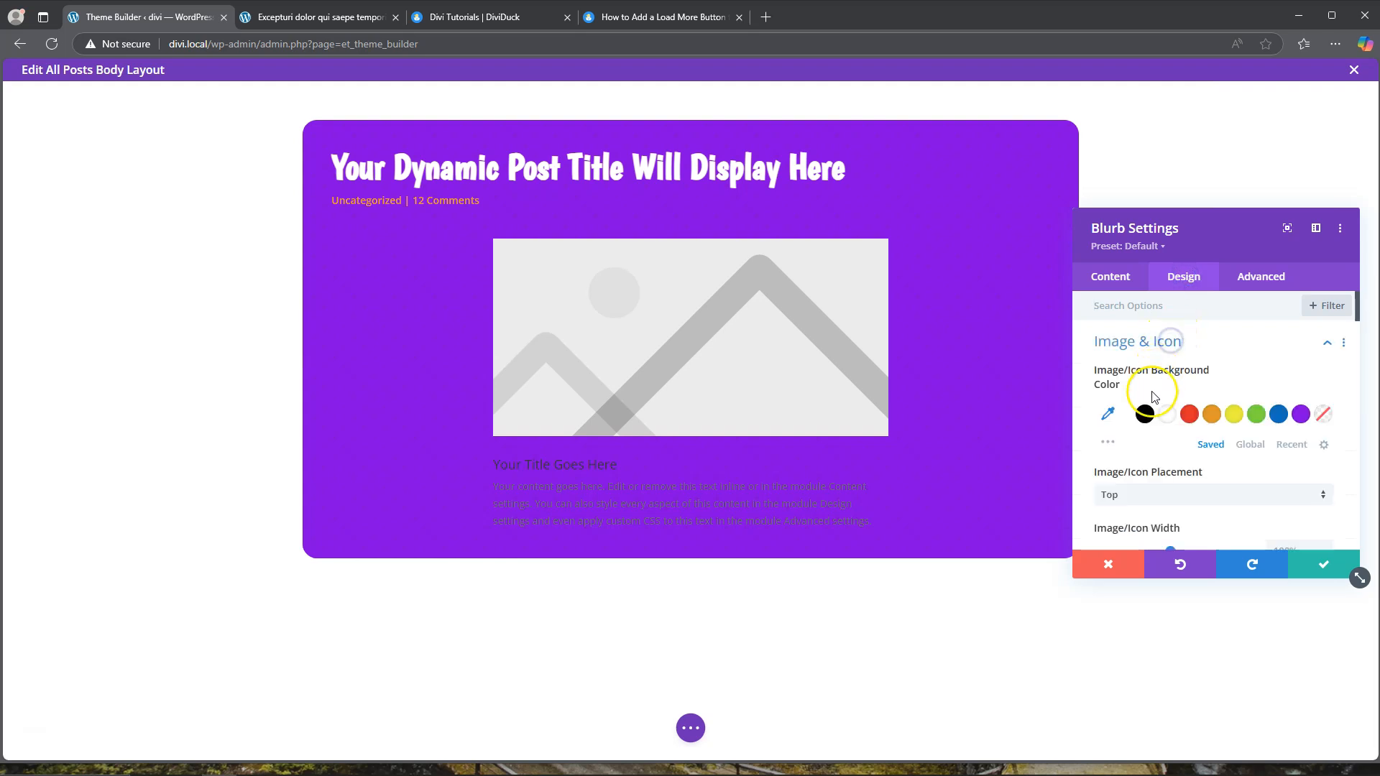
{"action": "left_click", "coordinate": [1137, 505]}
{"action": "left_click", "coordinate": [1121, 530]}
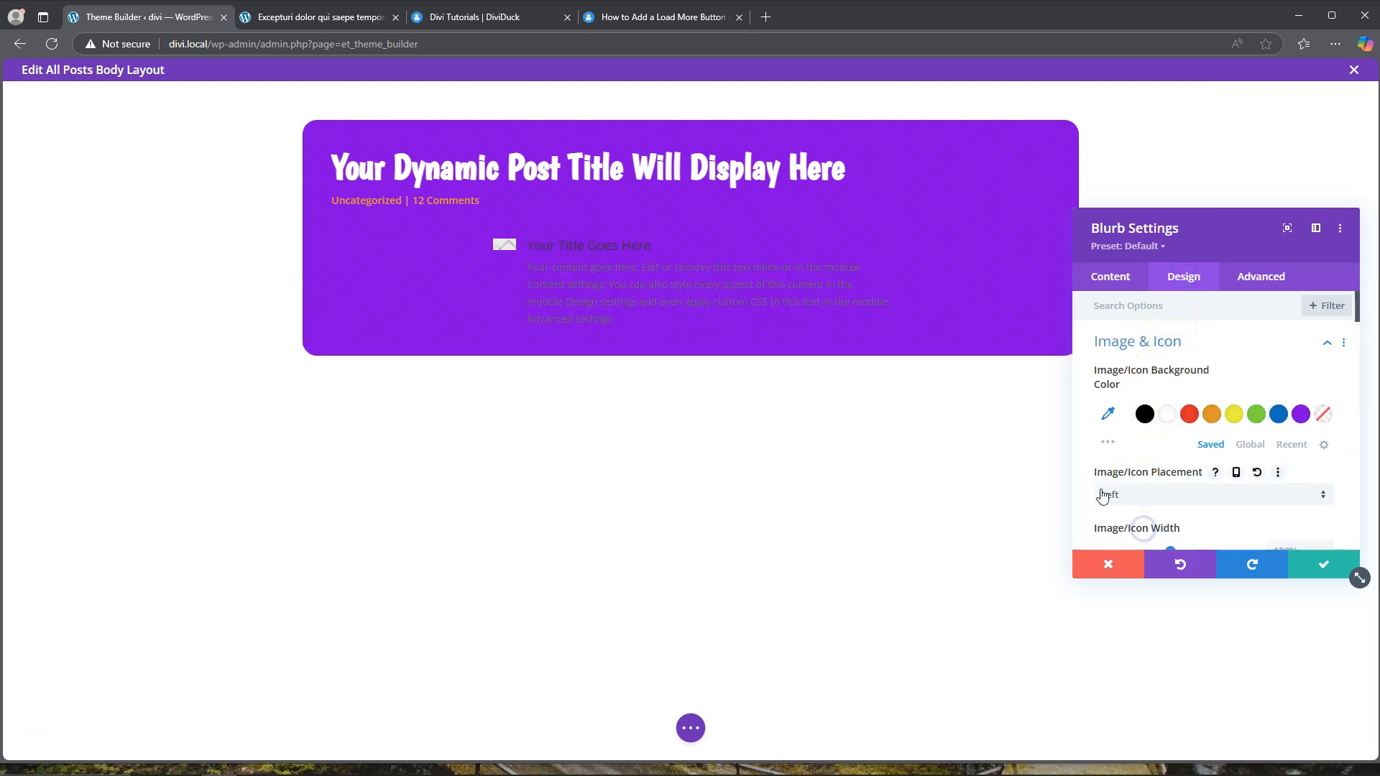
{"action": "scroll", "coordinate": [1208, 446], "scroll_direction": "down", "scroll_amount": 3}
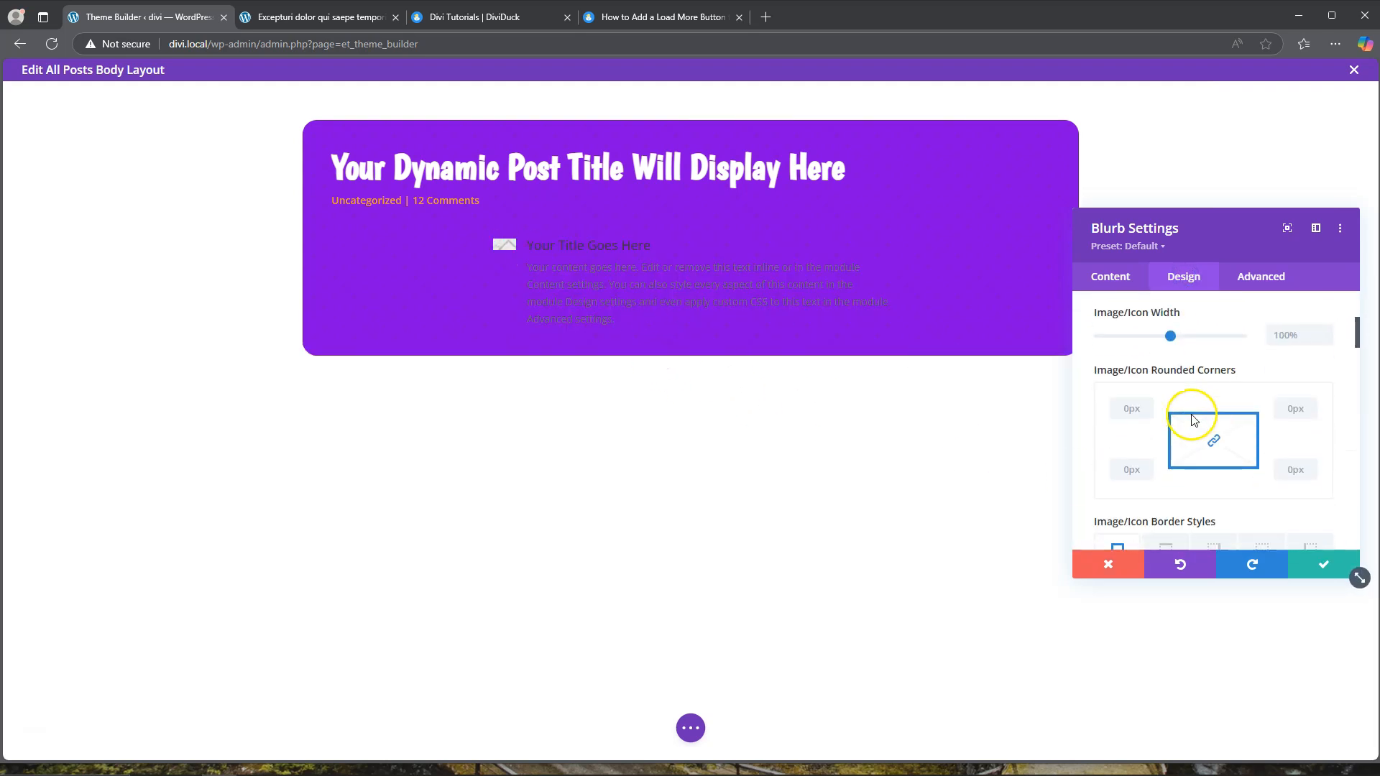
Replace the blurb's placeholder title with the author's name.
{"action": "left_click", "coordinate": [1112, 278]}
{"action": "left_click", "coordinate": [1133, 344]}
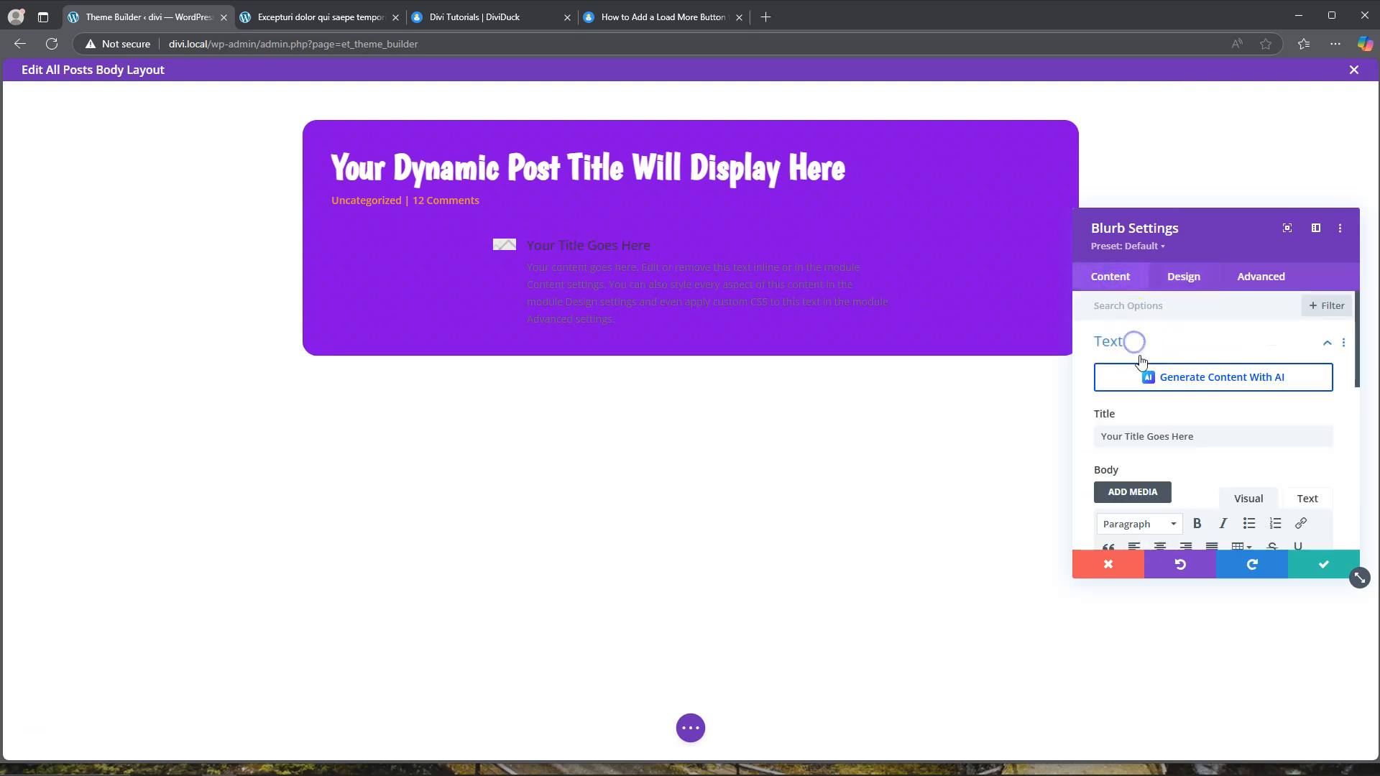
{"action": "left_click", "coordinate": [1159, 347]}
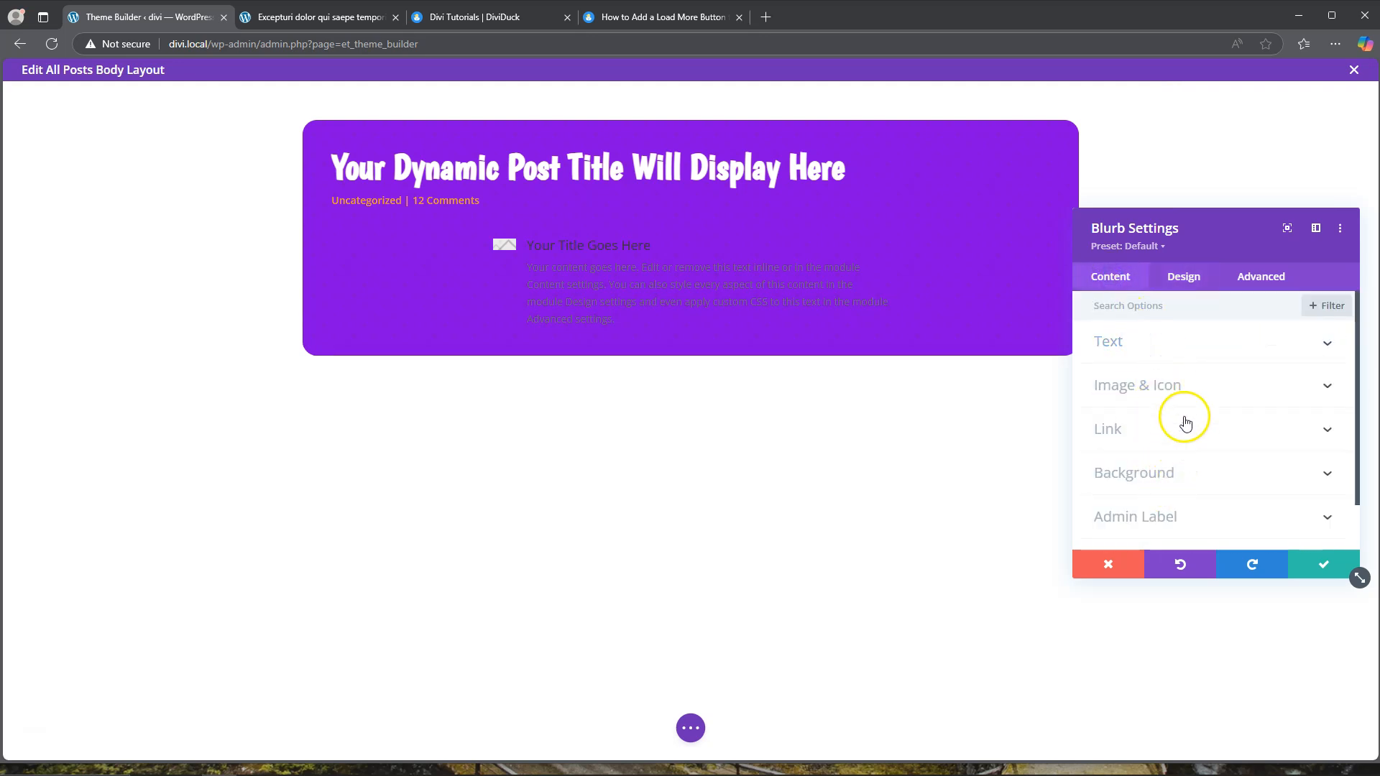
{"action": "left_click", "coordinate": [1185, 287]}
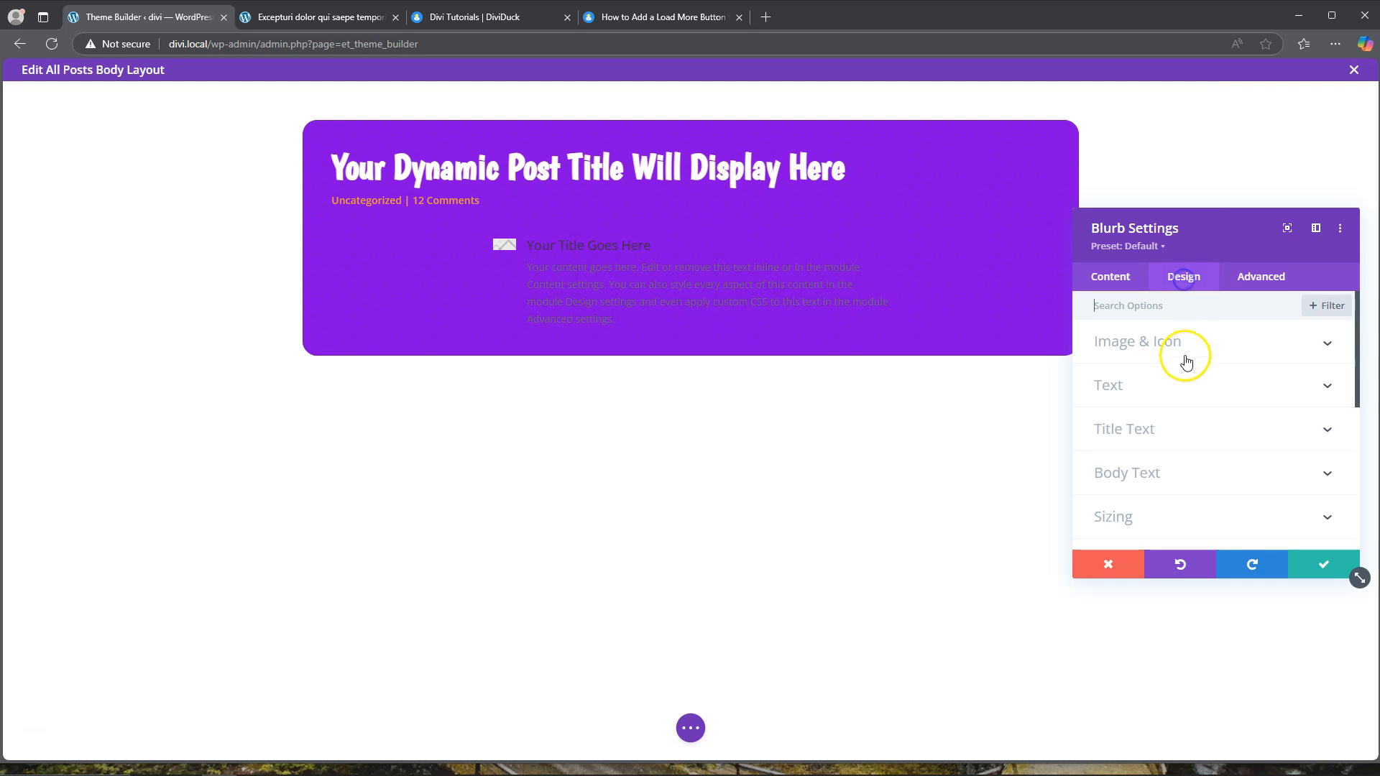
{"action": "left_click", "coordinate": [1111, 281]}
{"action": "left_click", "coordinate": [1120, 342]}
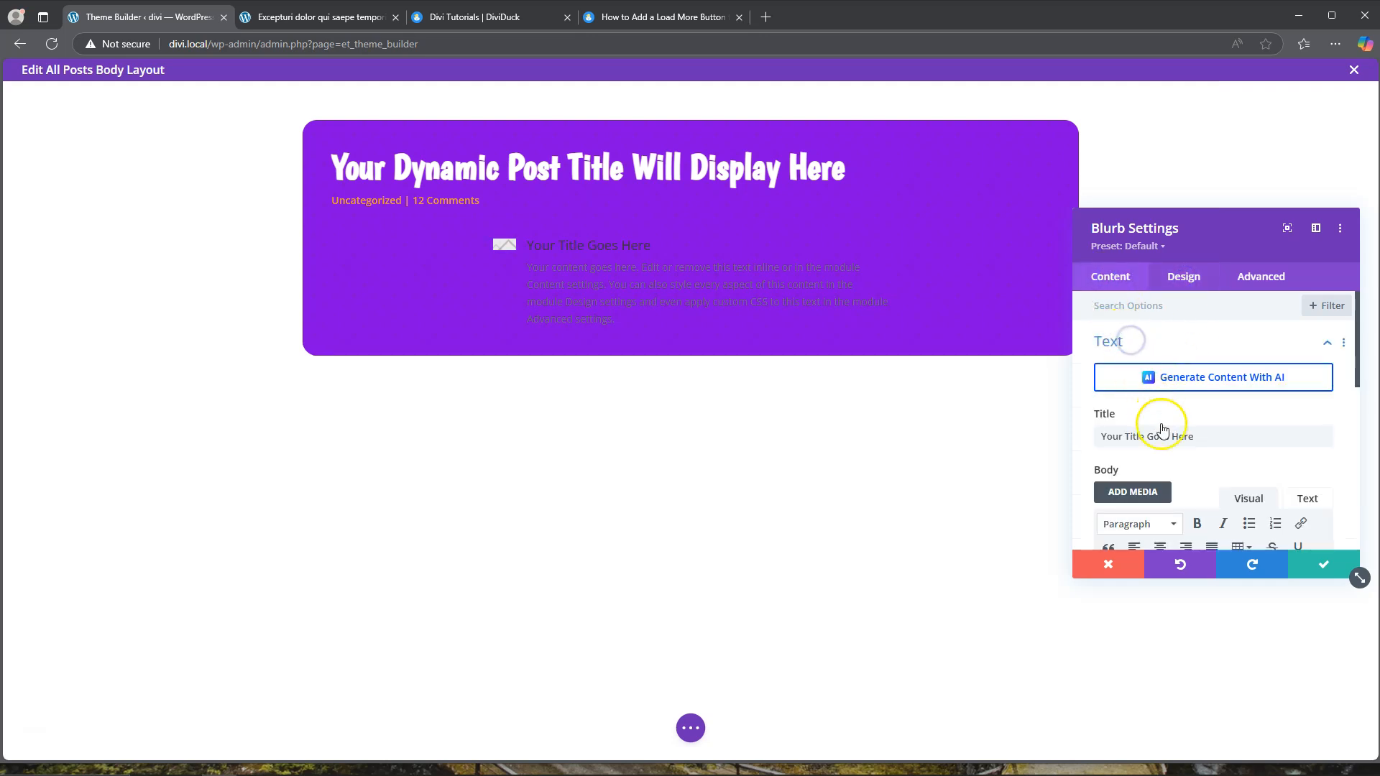
{"action": "left_click_drag", "start_coordinate": [1201, 441], "coordinate": [1035, 447]}
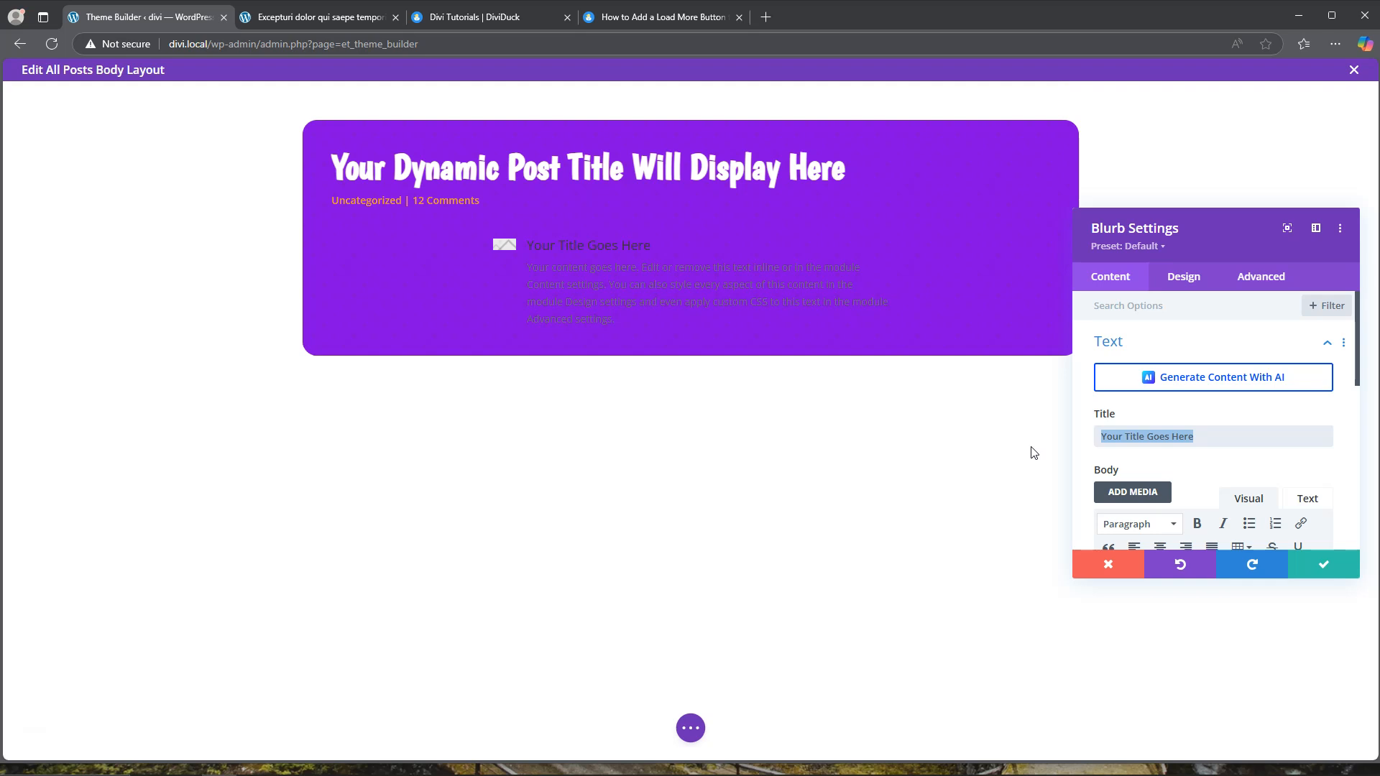
{"action": "type", "text": "Mike B"}
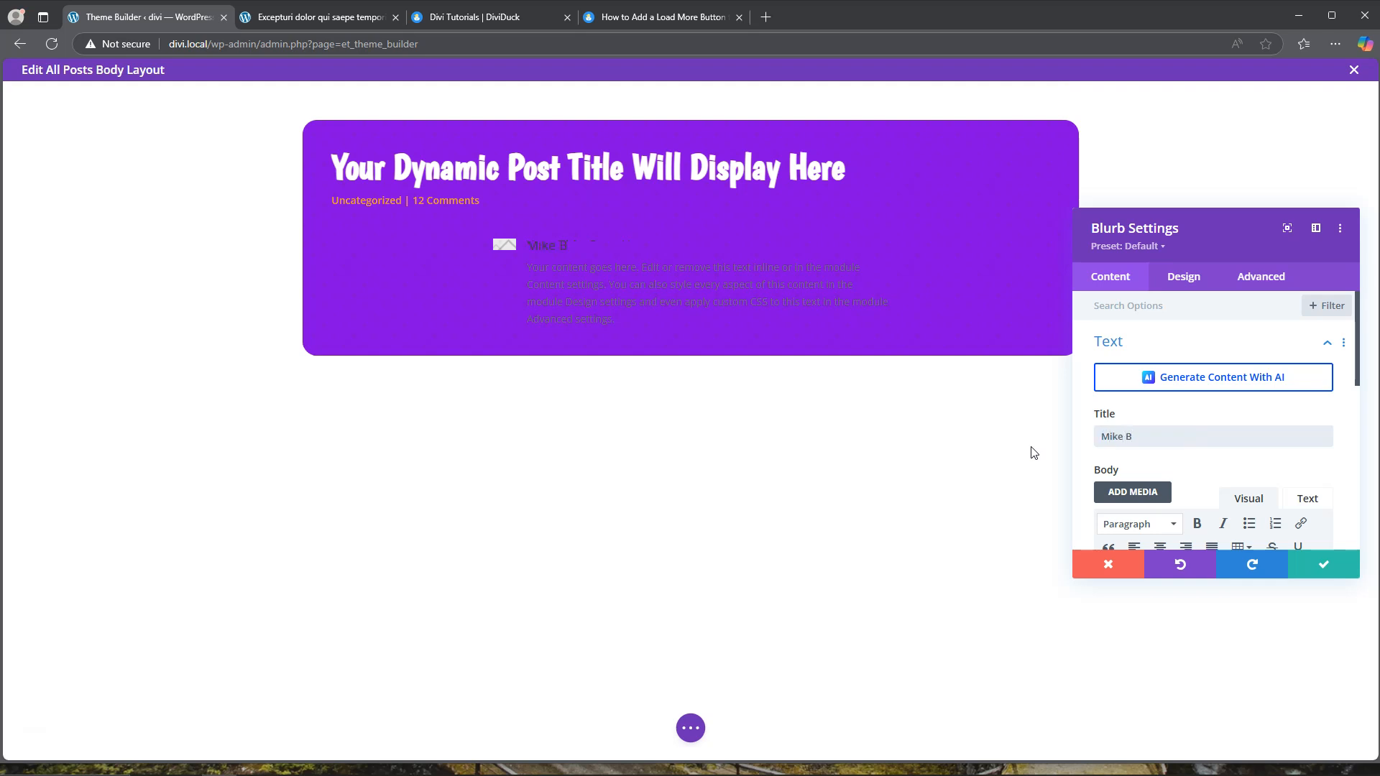
Replace the blurb's body with "Likes to play with Divi. Likes to attempt to surf and eats more than his body weight in candy.".
{"action": "scroll", "coordinate": [1171, 437], "scroll_direction": "down", "scroll_amount": 5}
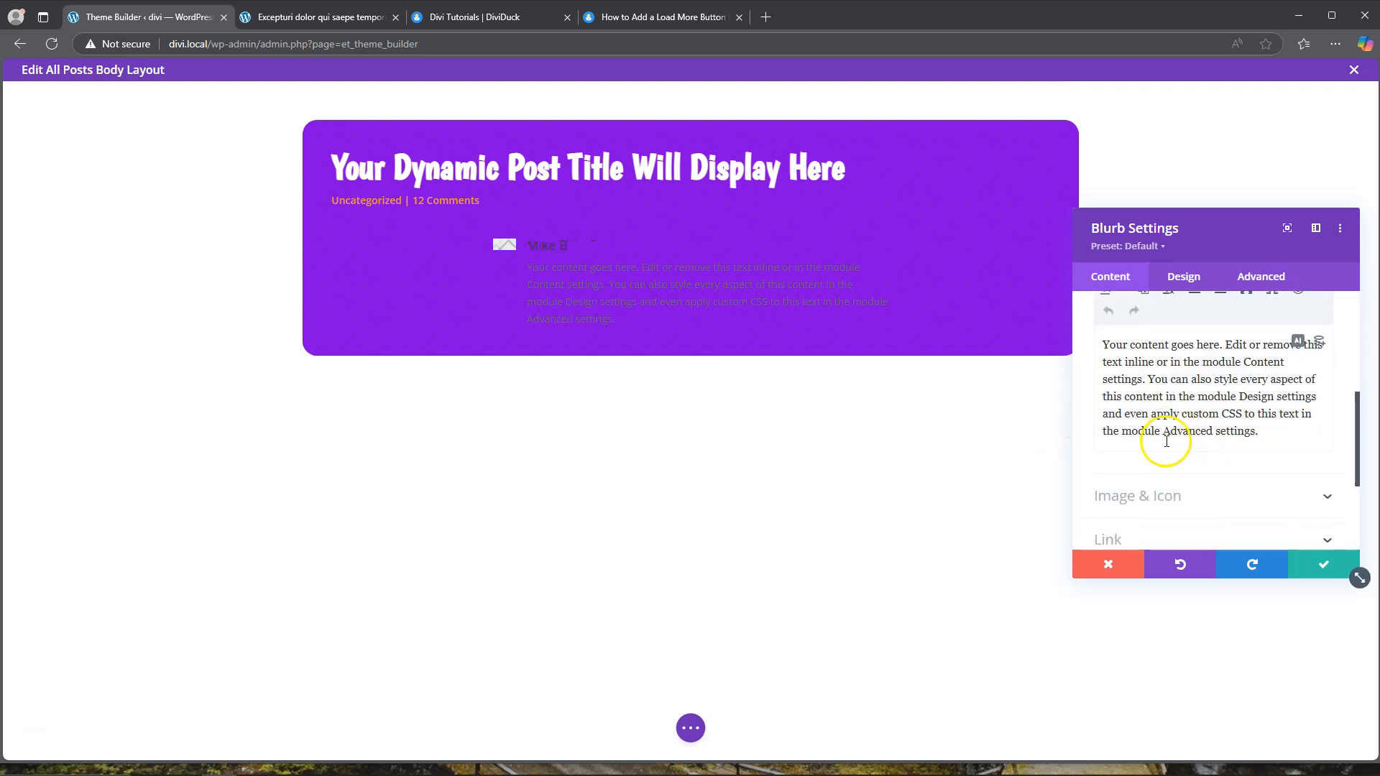
{"action": "left_click_drag", "start_coordinate": [1108, 344], "coordinate": [1308, 460]}
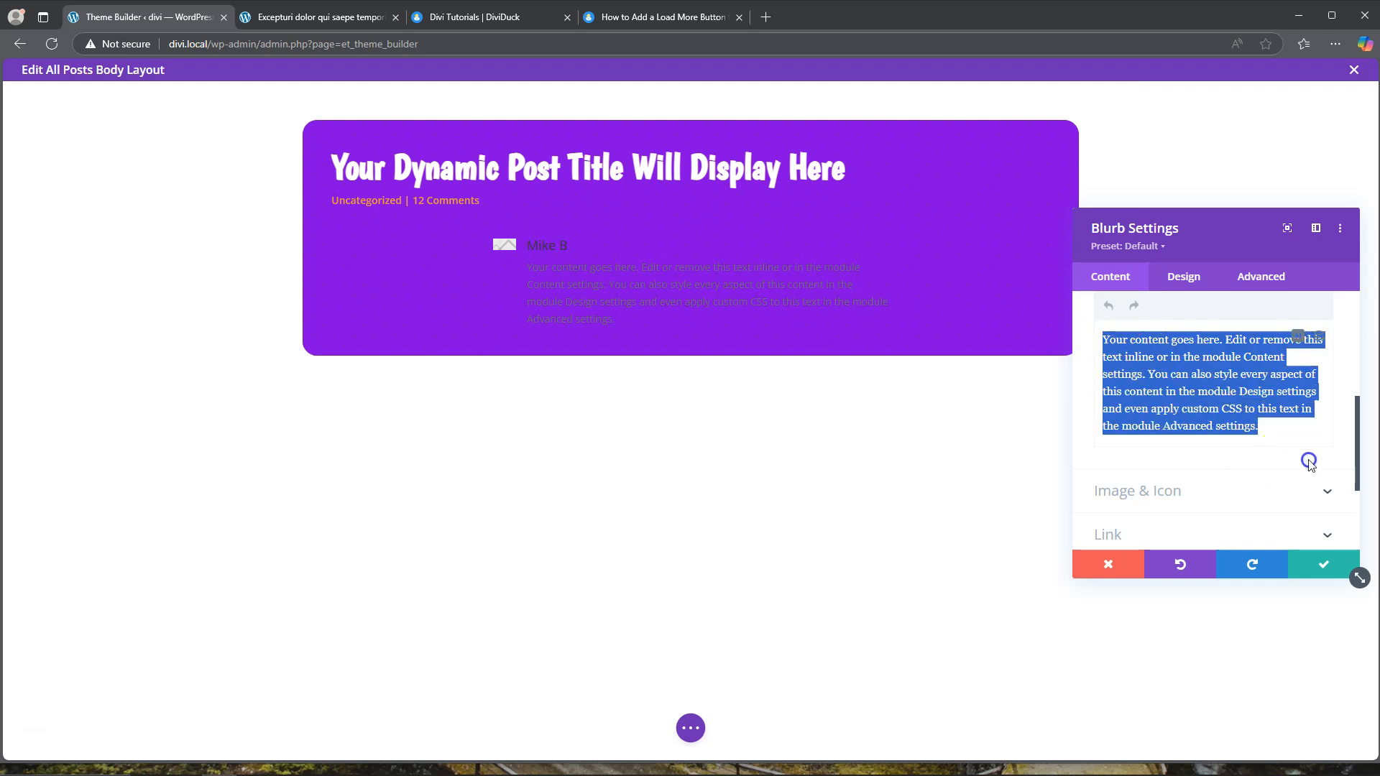
{"action": "type", "text": "Likes to play with Divi. Likes to at"}
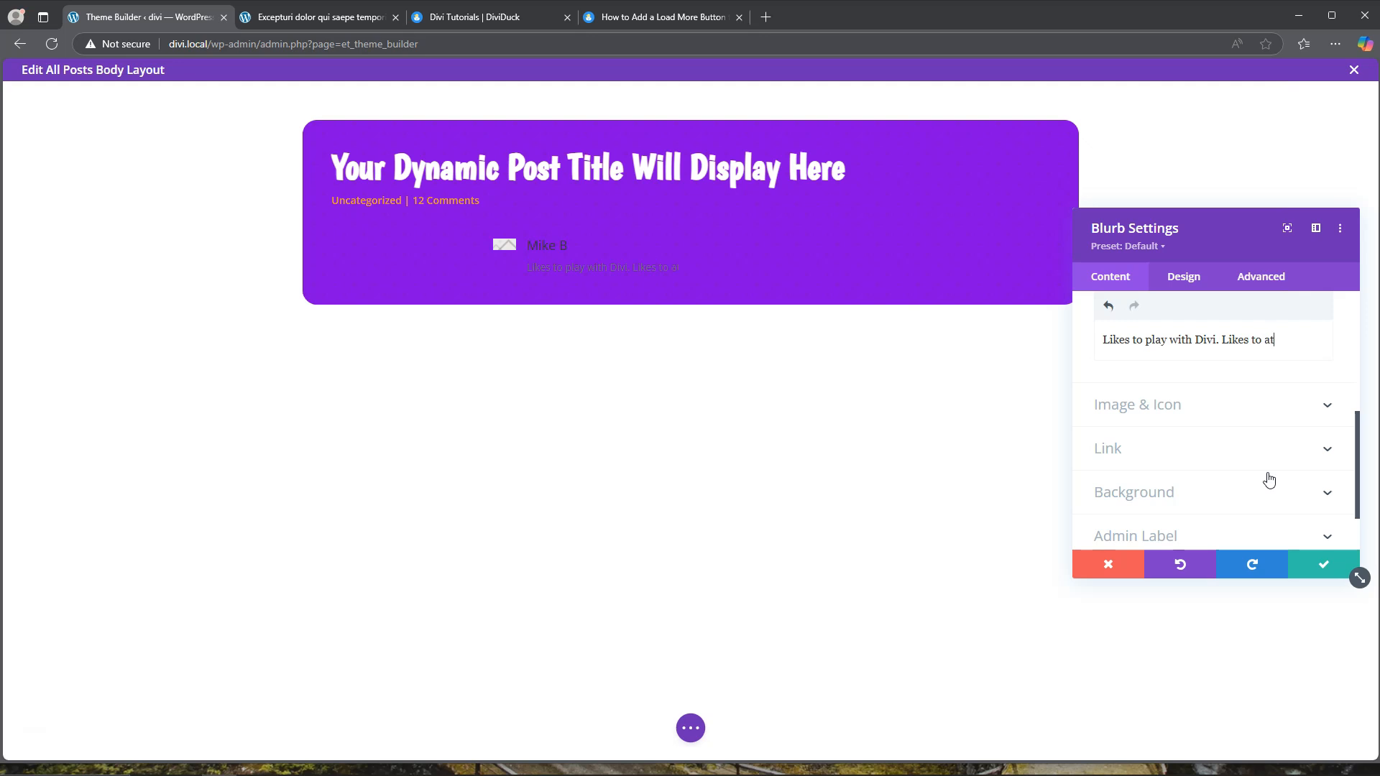
{"action": "type", "text": "tempt to surf and eats more than his b"}
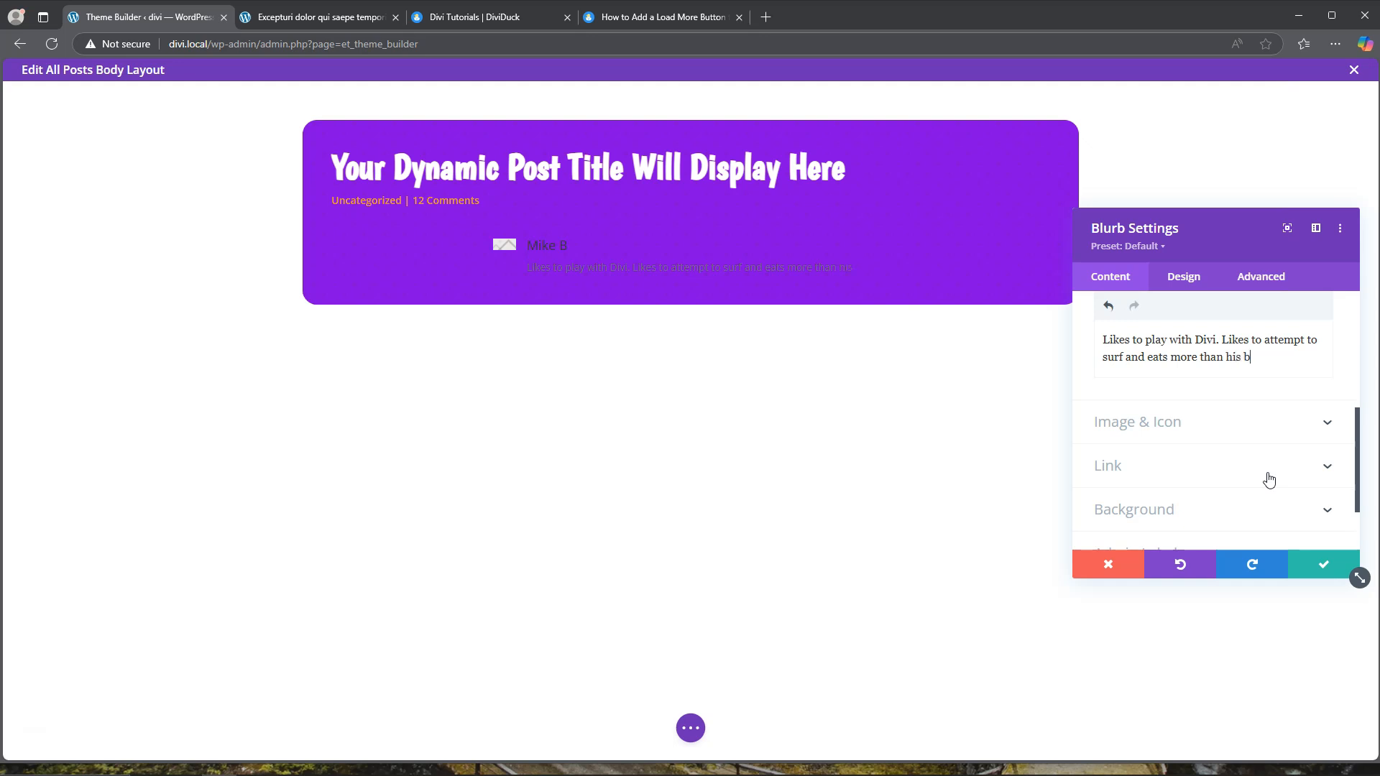
{"action": "type", "text": "ody weight in"}
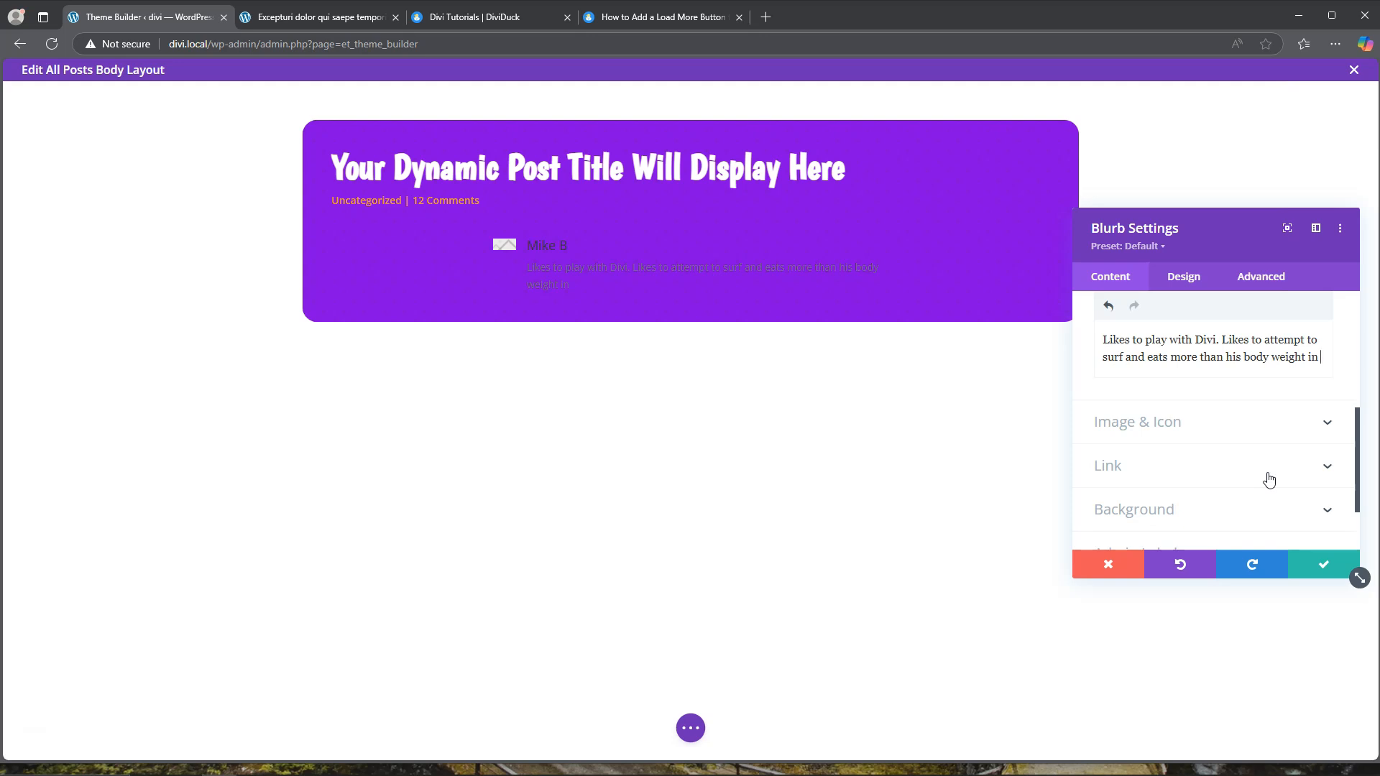
{"action": "type", "text": "candy."}
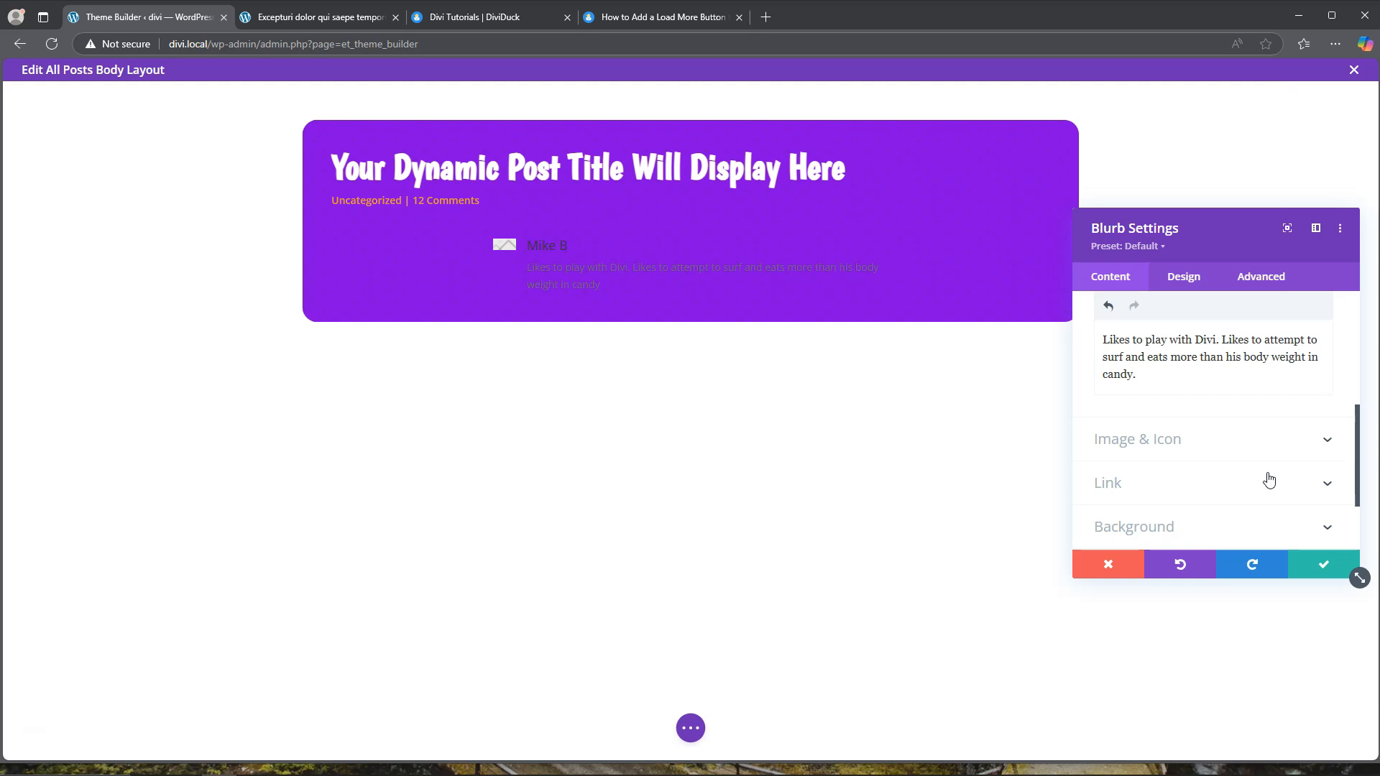
Color the blurb's title text with the saved white and set its font weight to Ultra Bold.
{"action": "left_click", "coordinate": [1187, 279]}
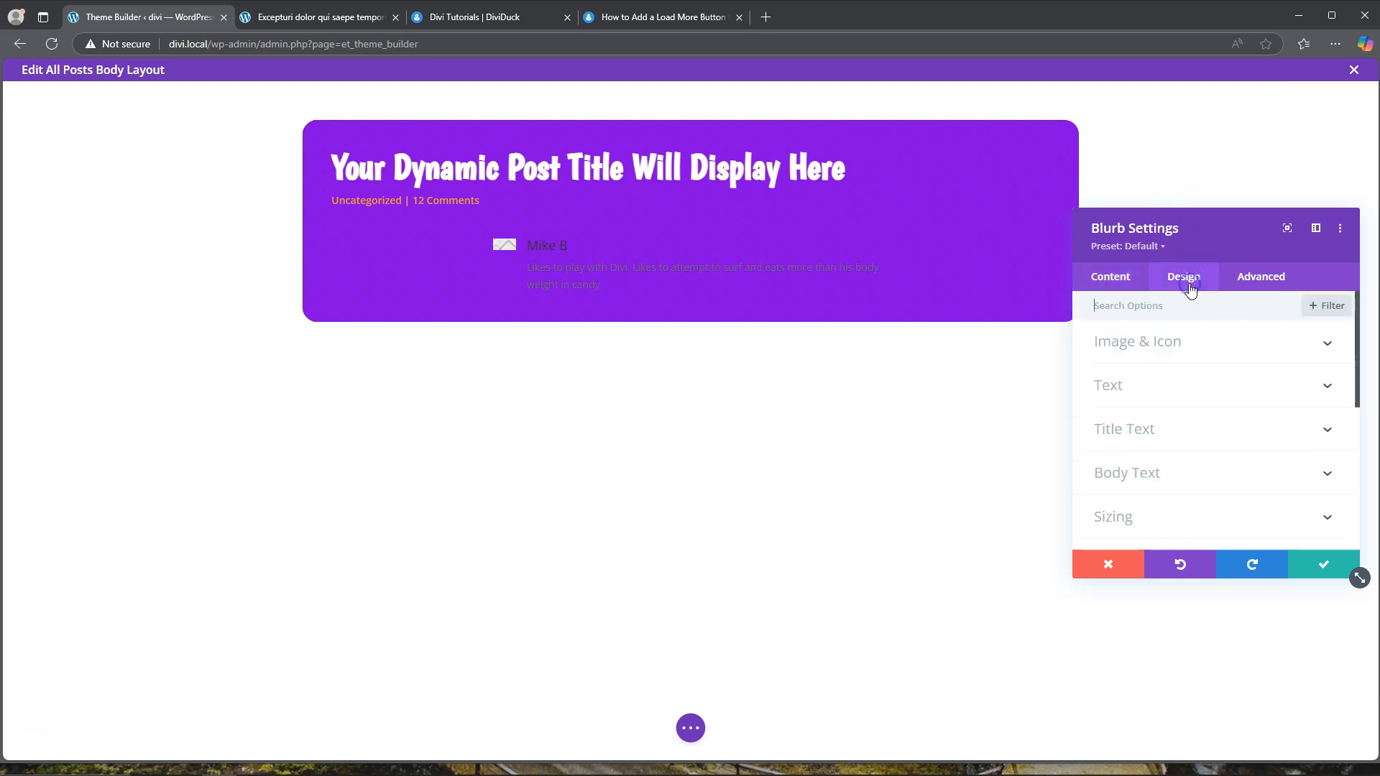
{"action": "left_click", "coordinate": [1148, 425]}
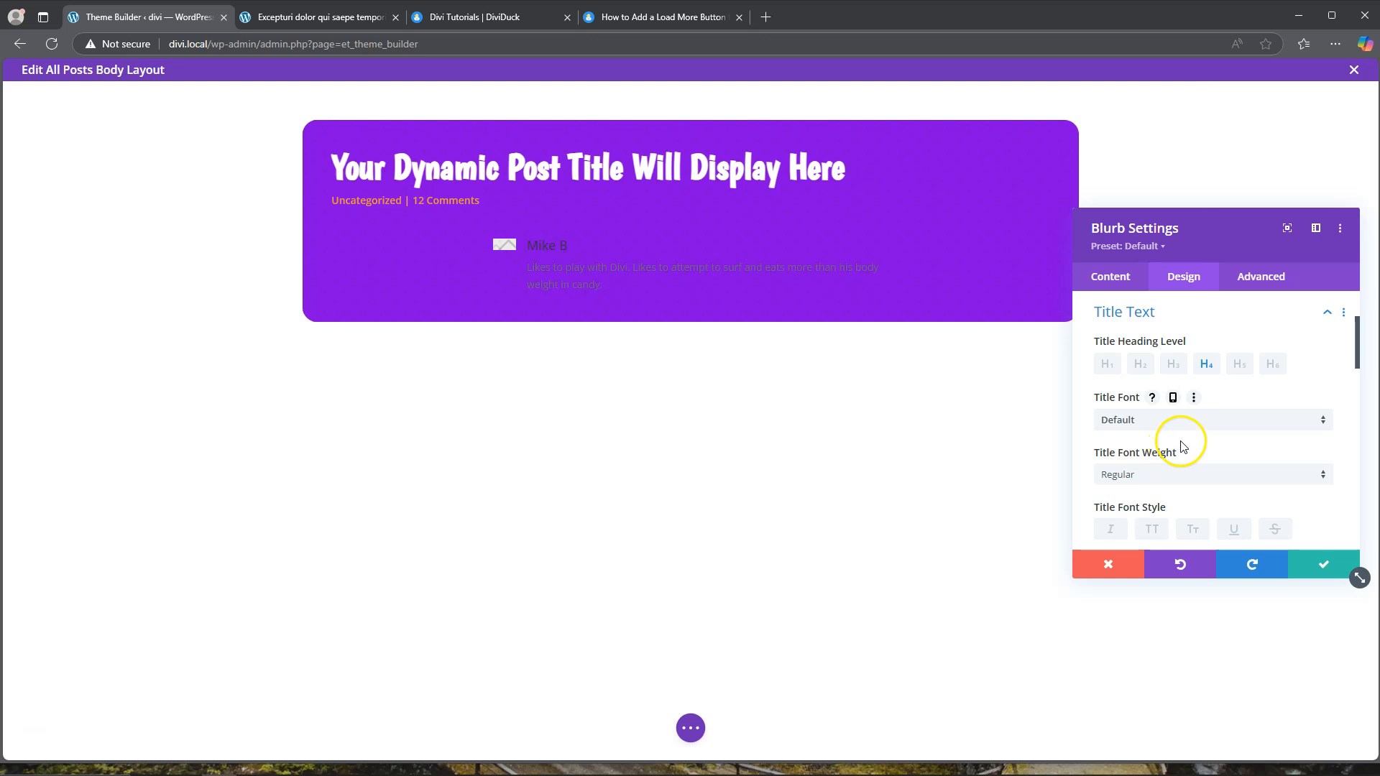
{"action": "scroll", "coordinate": [1176, 460], "scroll_direction": "down", "scroll_amount": 3}
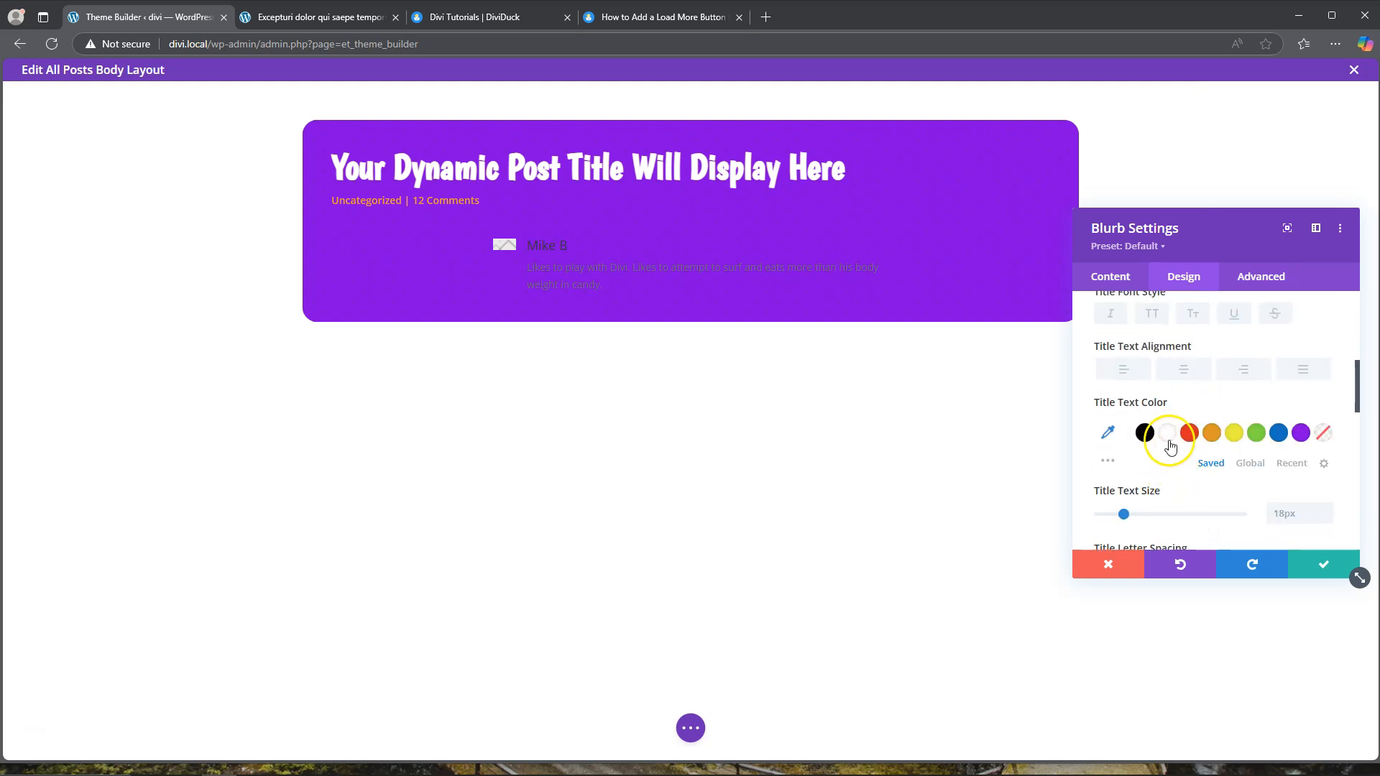
{"action": "left_click", "coordinate": [1166, 433]}
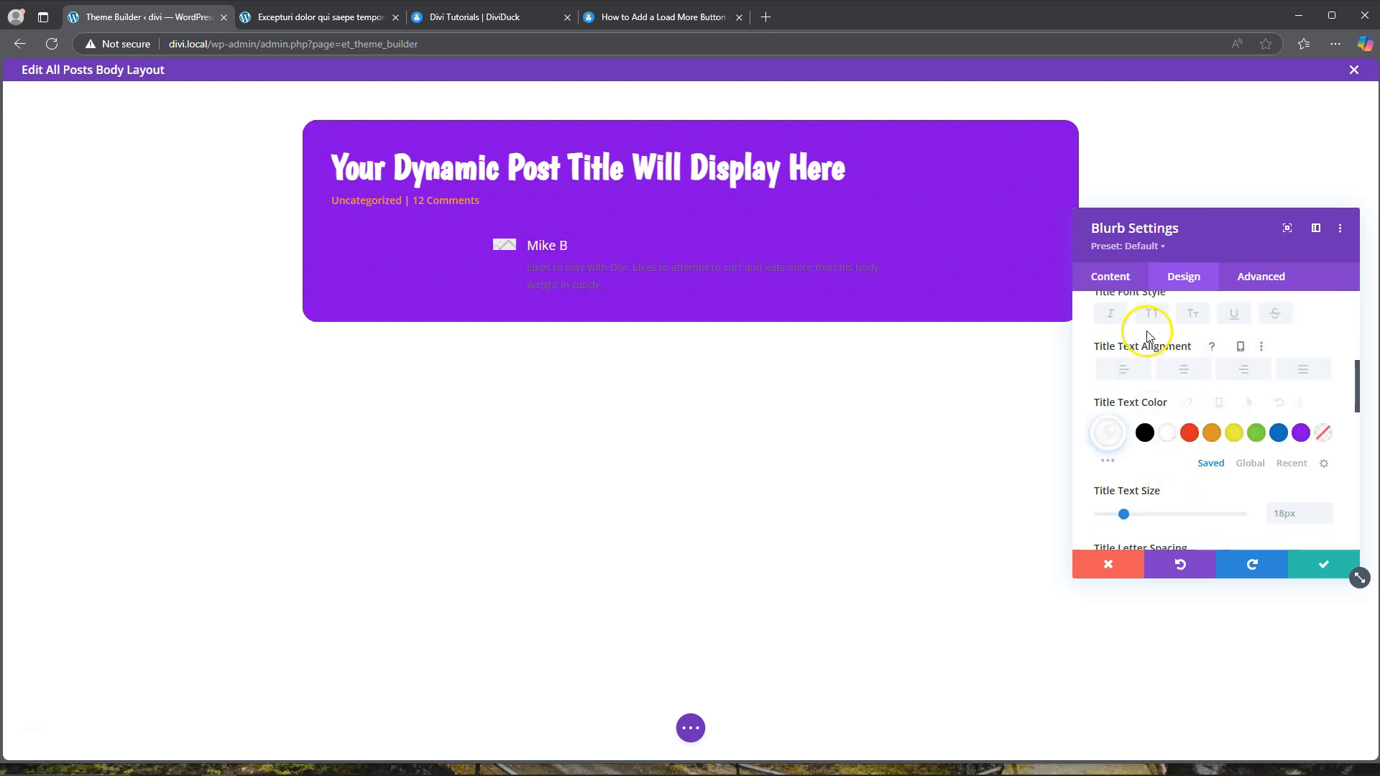
{"action": "scroll", "coordinate": [1152, 359], "scroll_direction": "up", "scroll_amount": 2}
{"action": "left_click", "coordinate": [1159, 402]}
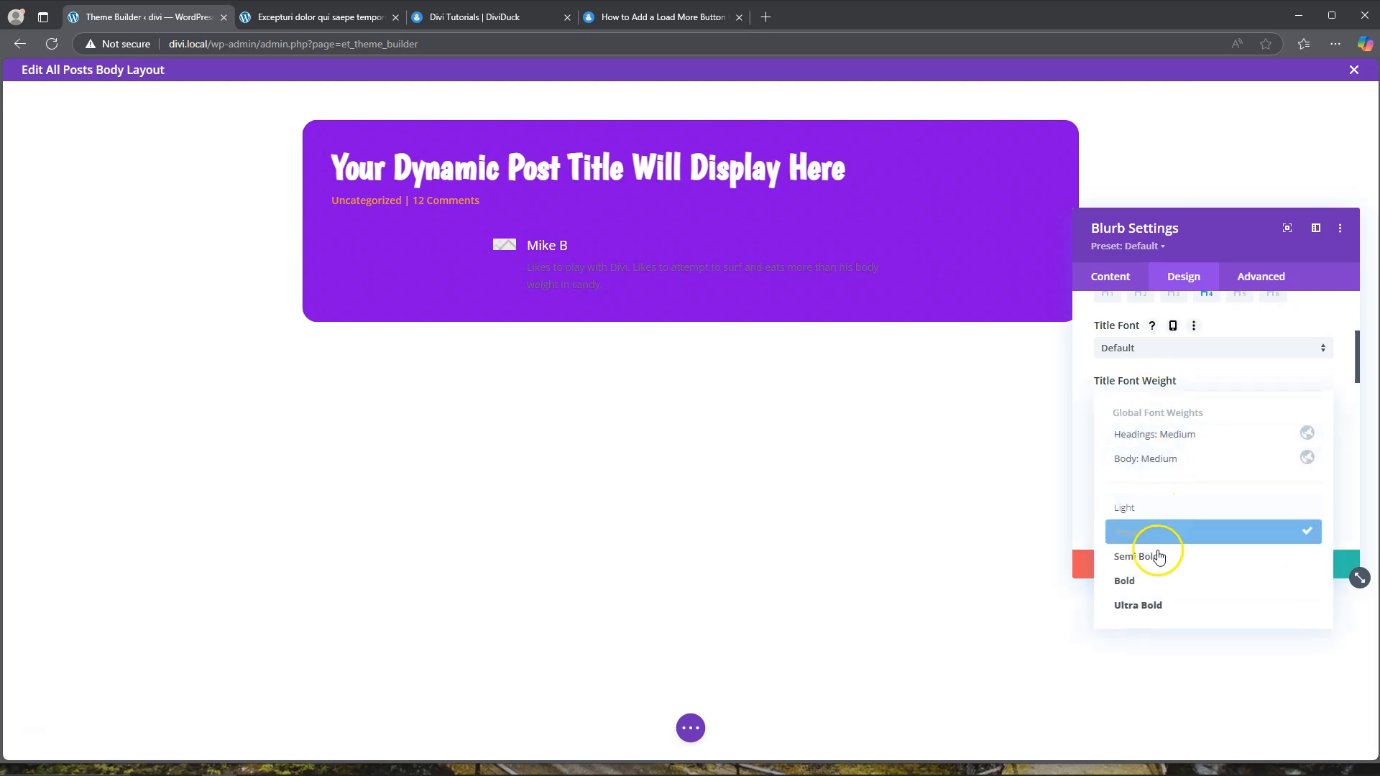
{"action": "left_click", "coordinate": [1157, 604]}
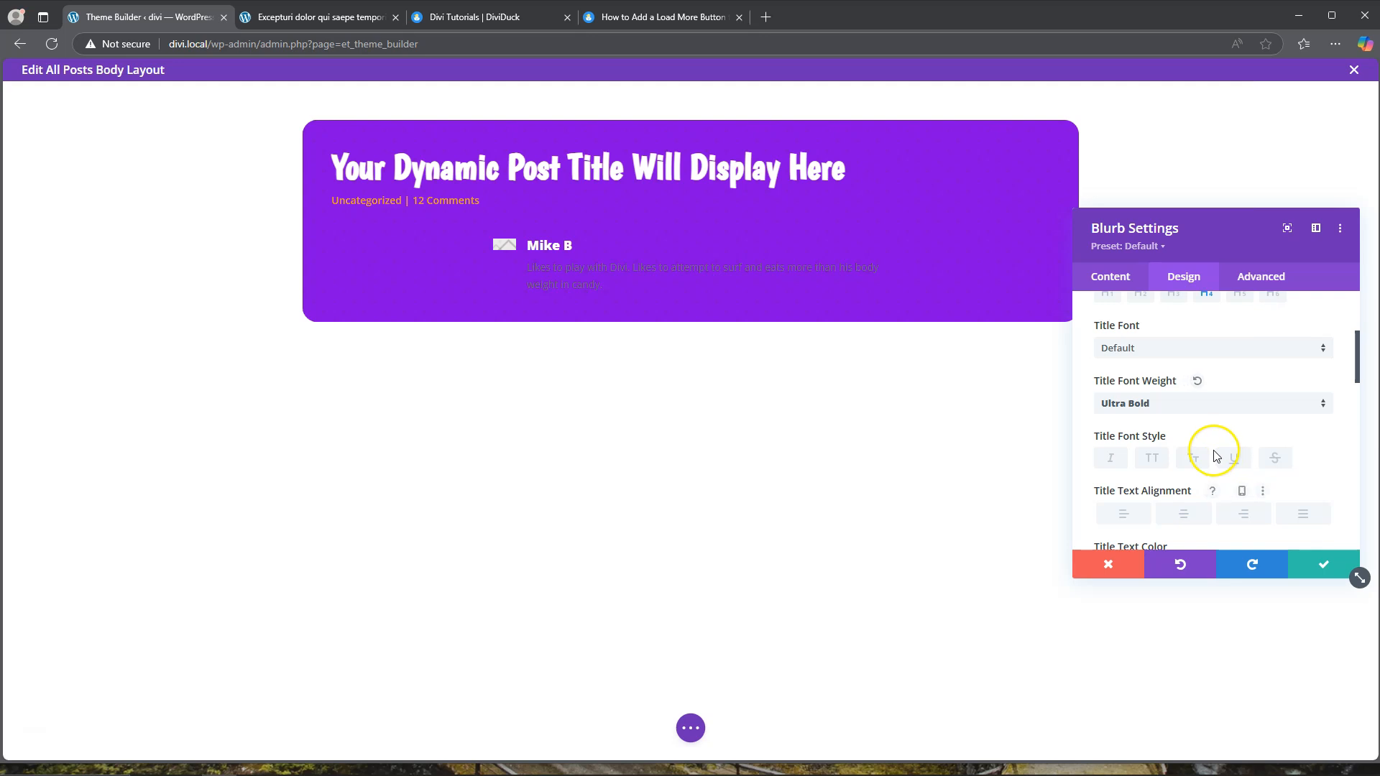
{"action": "scroll", "coordinate": [1166, 338], "scroll_direction": "up", "scroll_amount": 2}
{"action": "left_click", "coordinate": [1158, 382]}
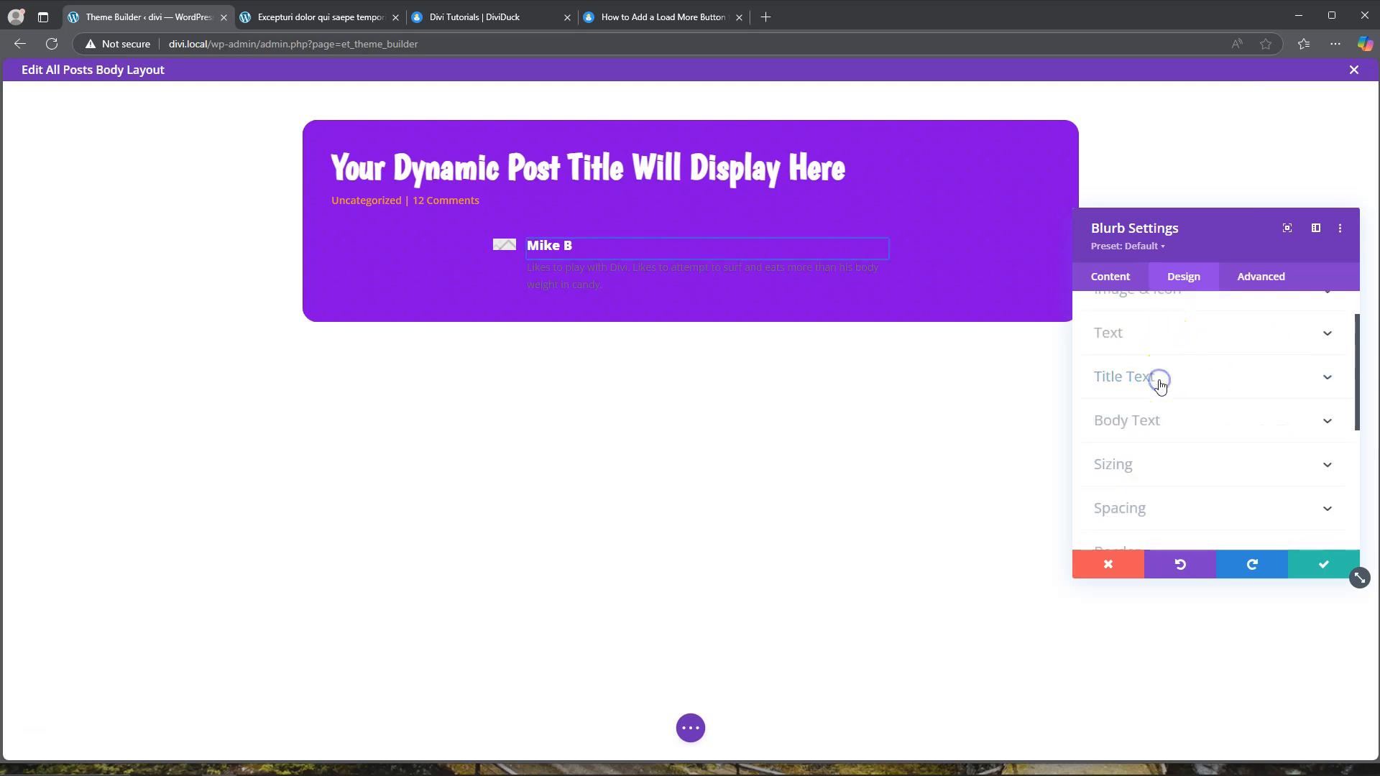
Color the blurb's body text with the saved white and look through the remaining body text options.
{"action": "left_click", "coordinate": [1156, 425]}
{"action": "scroll", "coordinate": [1153, 446], "scroll_direction": "down", "scroll_amount": 2}
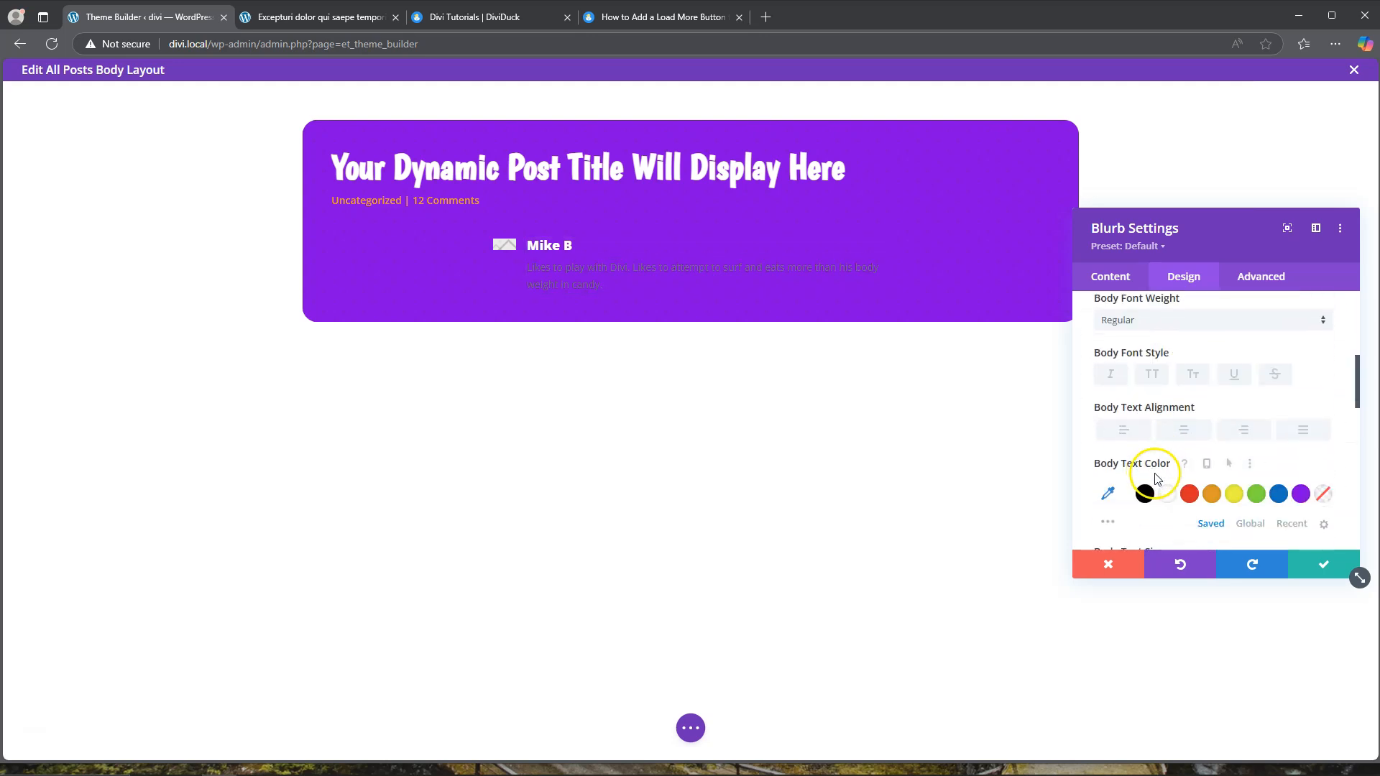
{"action": "left_click", "coordinate": [1170, 496]}
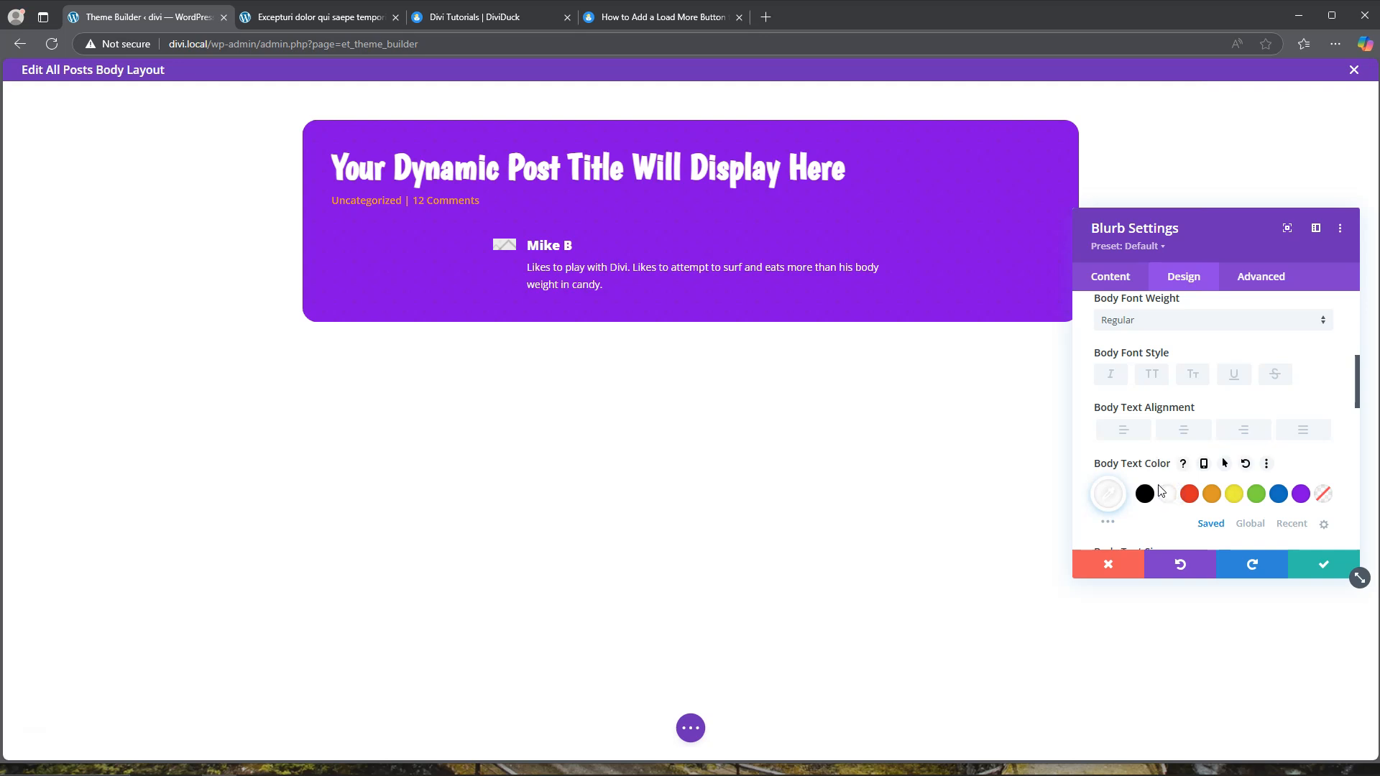
{"action": "scroll", "coordinate": [1179, 440], "scroll_direction": "down", "scroll_amount": 2}
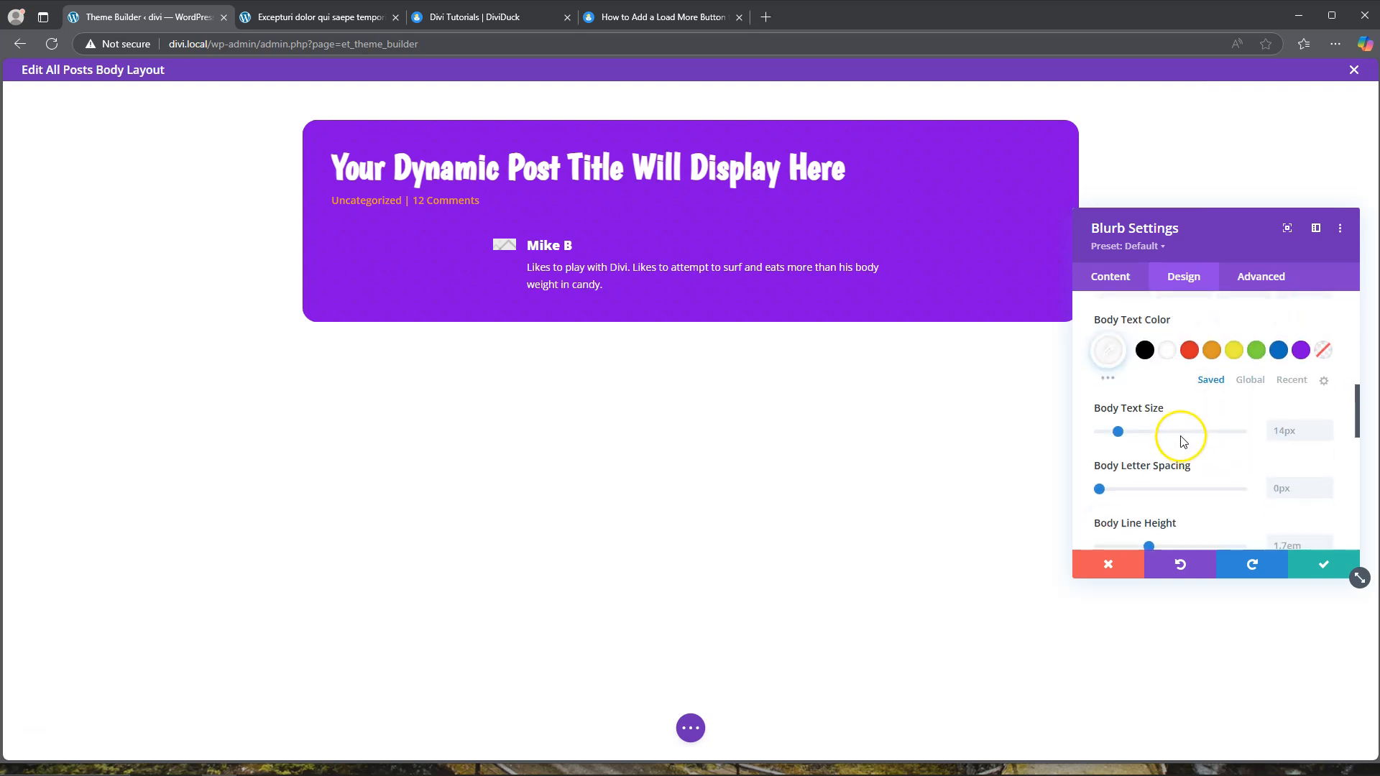
{"action": "scroll", "coordinate": [1159, 449], "scroll_direction": "down", "scroll_amount": 5}
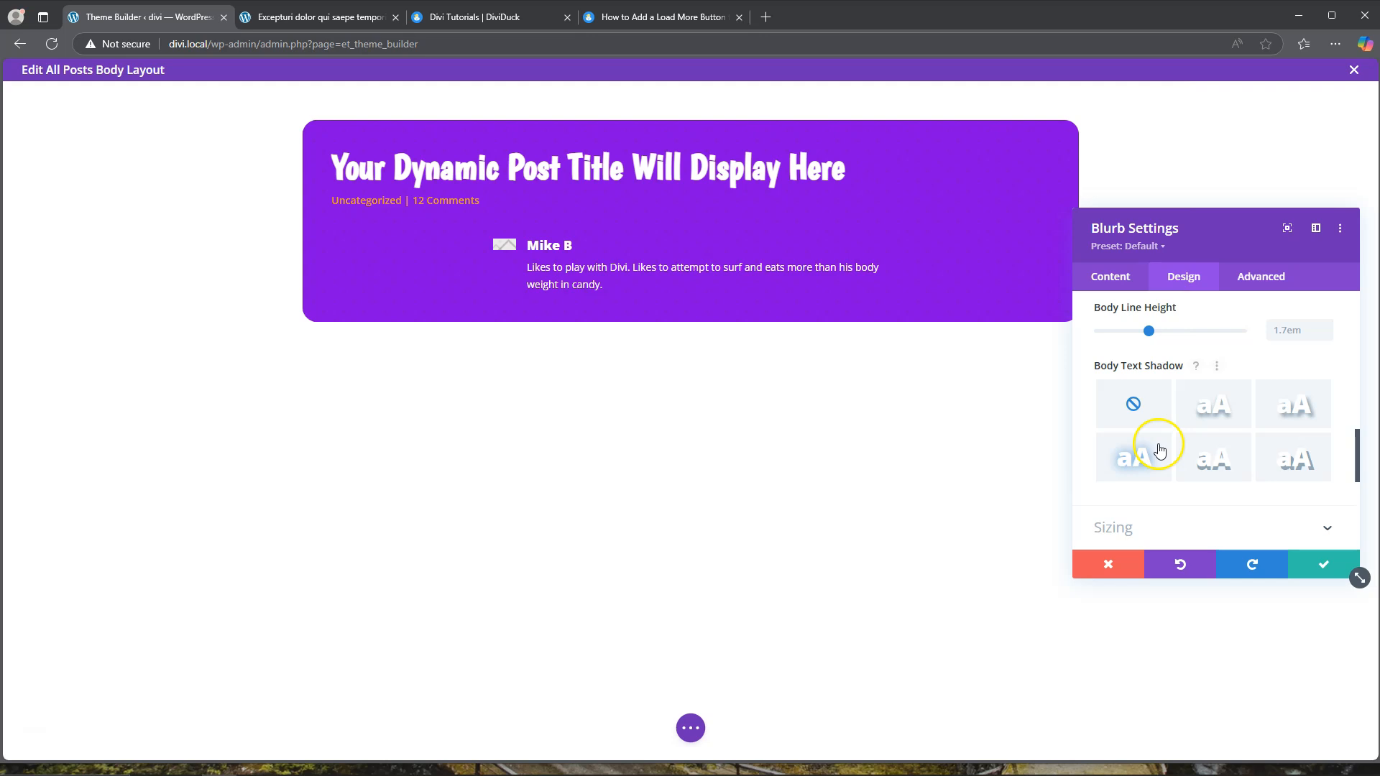
Size the blurb with a content width of 1086px and a max width of 65%, and align the module left.
{"action": "scroll", "coordinate": [1155, 389], "scroll_direction": "up", "scroll_amount": 3}
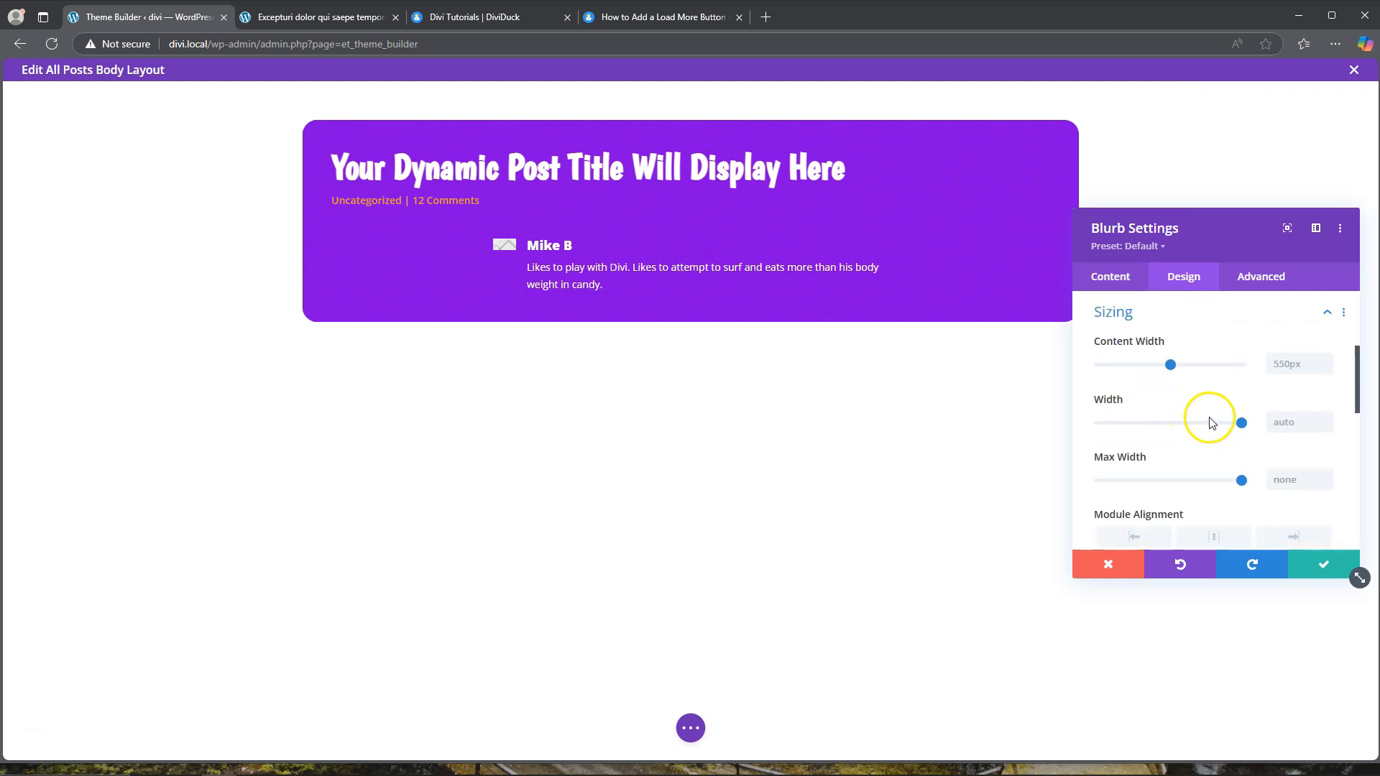
{"action": "left_click_drag", "start_coordinate": [1172, 364], "coordinate": [1265, 372]}
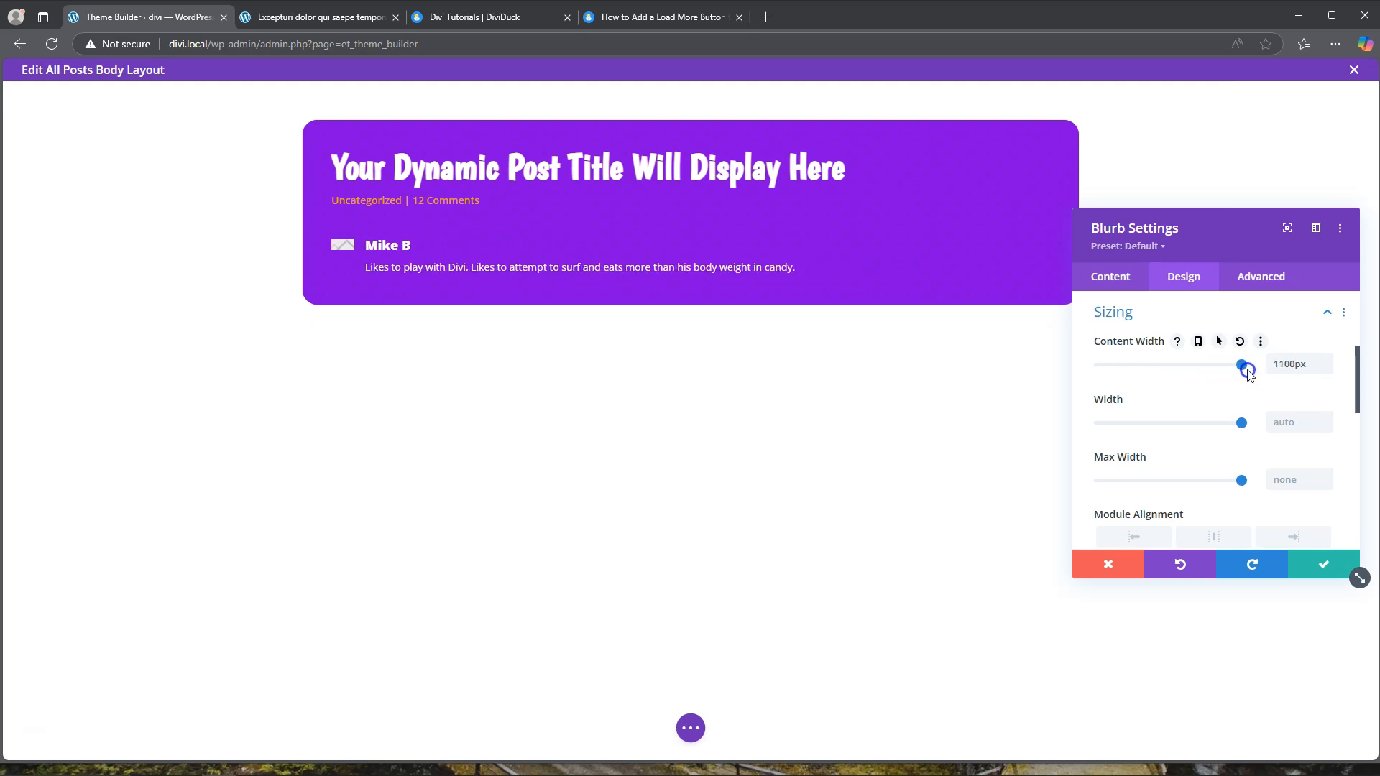
{"action": "left_click_drag", "start_coordinate": [1242, 480], "coordinate": [1194, 488]}
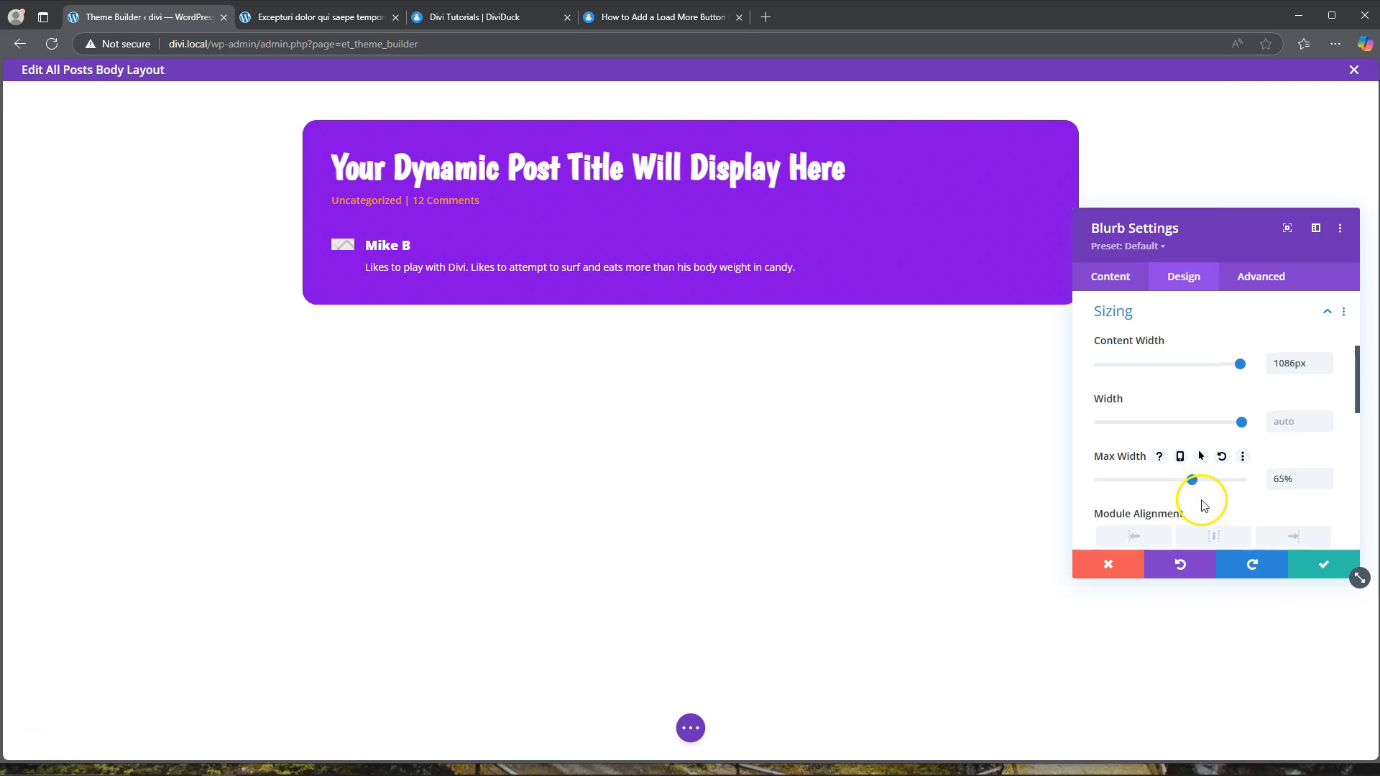
{"action": "scroll", "coordinate": [1186, 460], "scroll_direction": "down", "scroll_amount": 2}
{"action": "left_click", "coordinate": [1136, 394]}
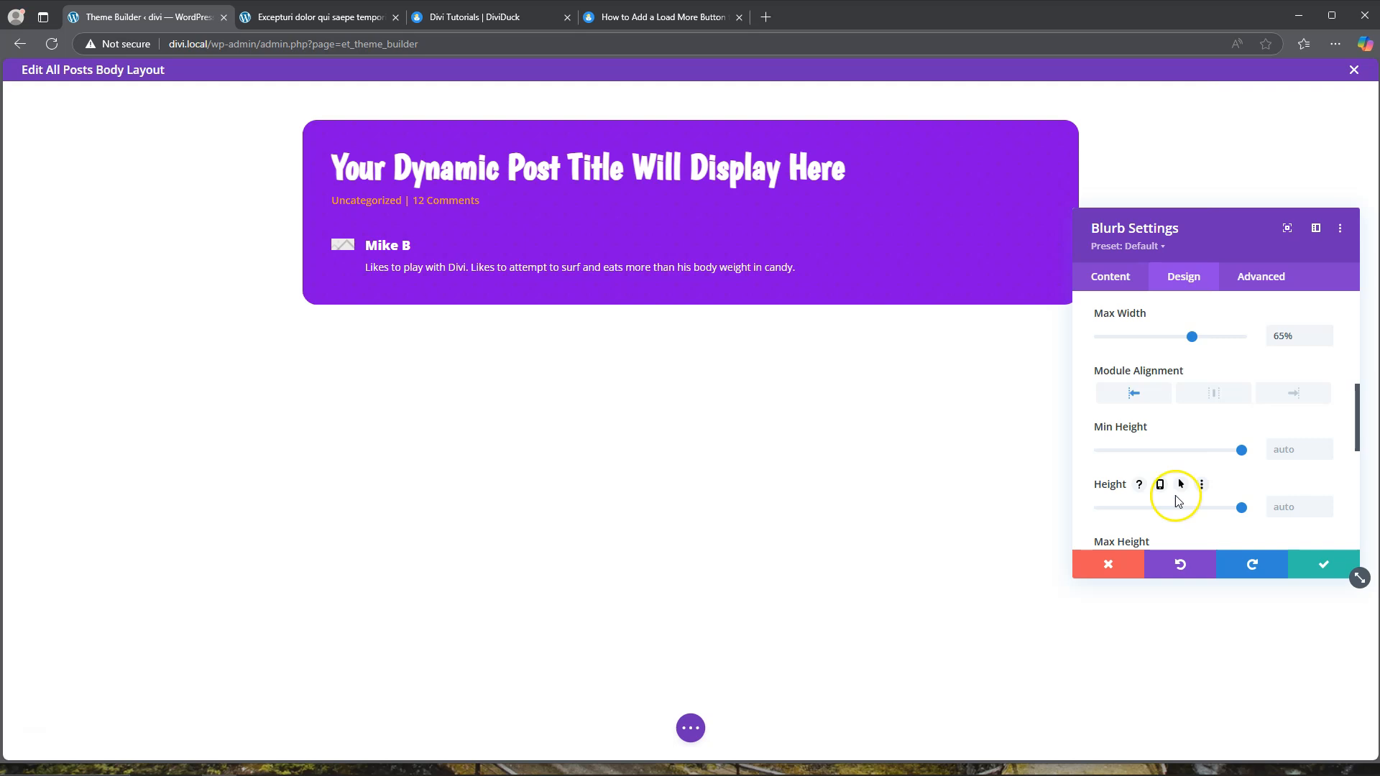
Set the blurb's image to the media library illustration of a black-suited figure holding a blank board on a red background.
{"action": "left_click", "coordinate": [1108, 275]}
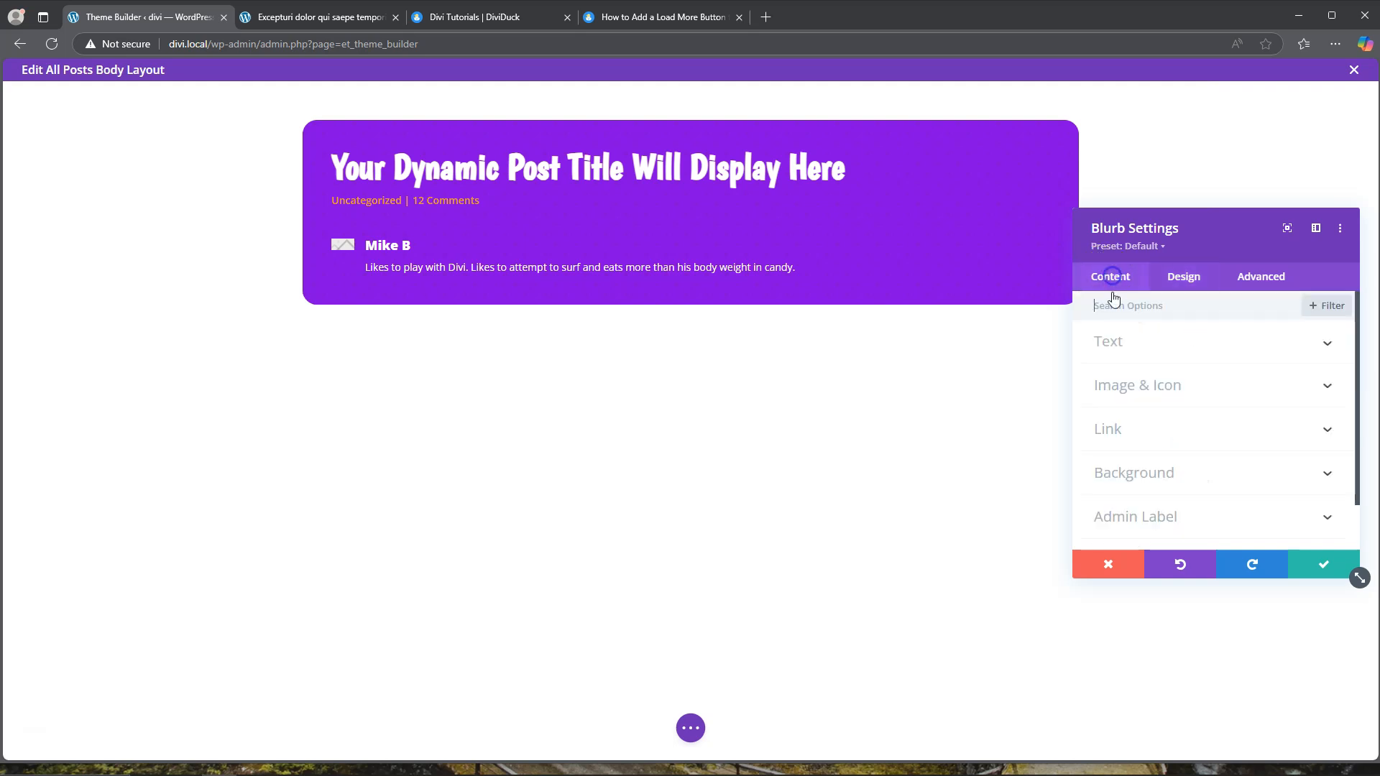
{"action": "left_click", "coordinate": [1152, 386]}
{"action": "left_click", "coordinate": [1189, 478]}
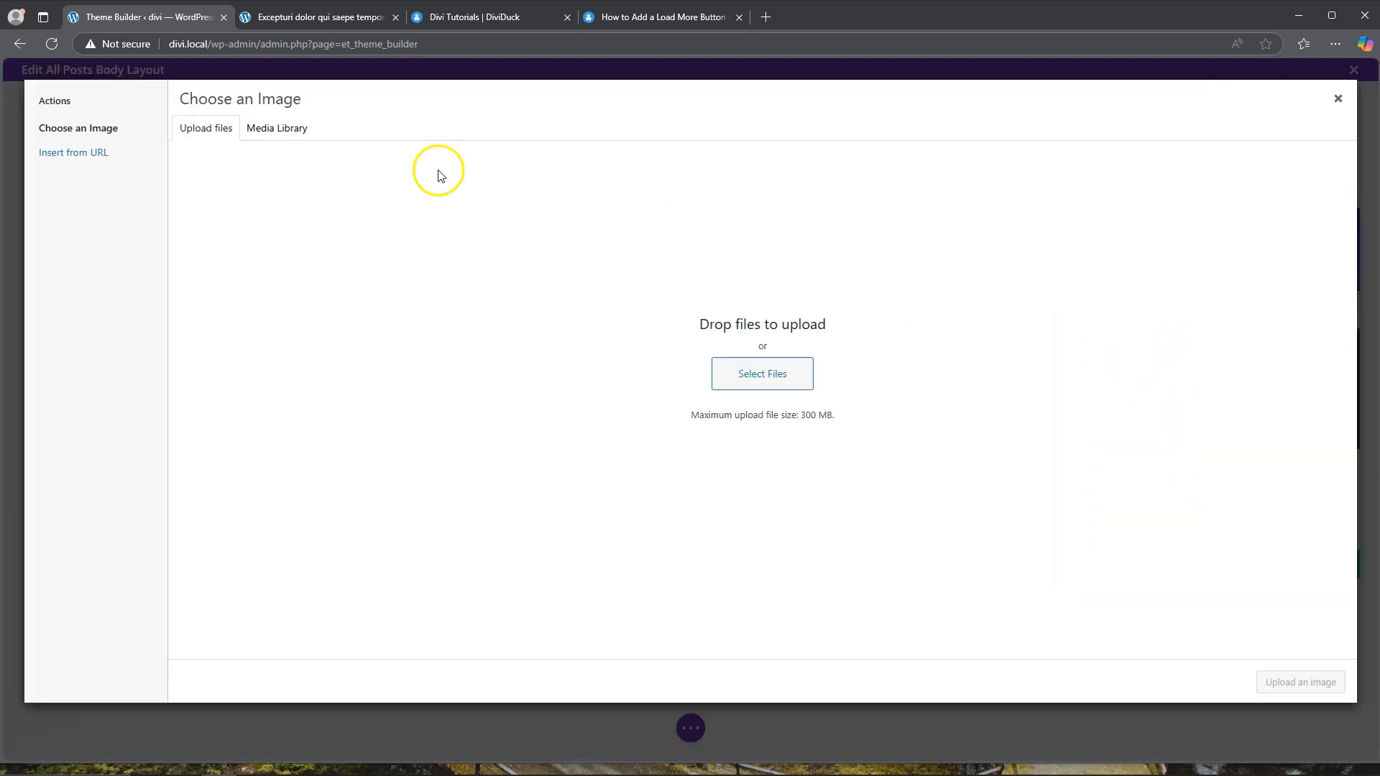
{"action": "left_click", "coordinate": [278, 129]}
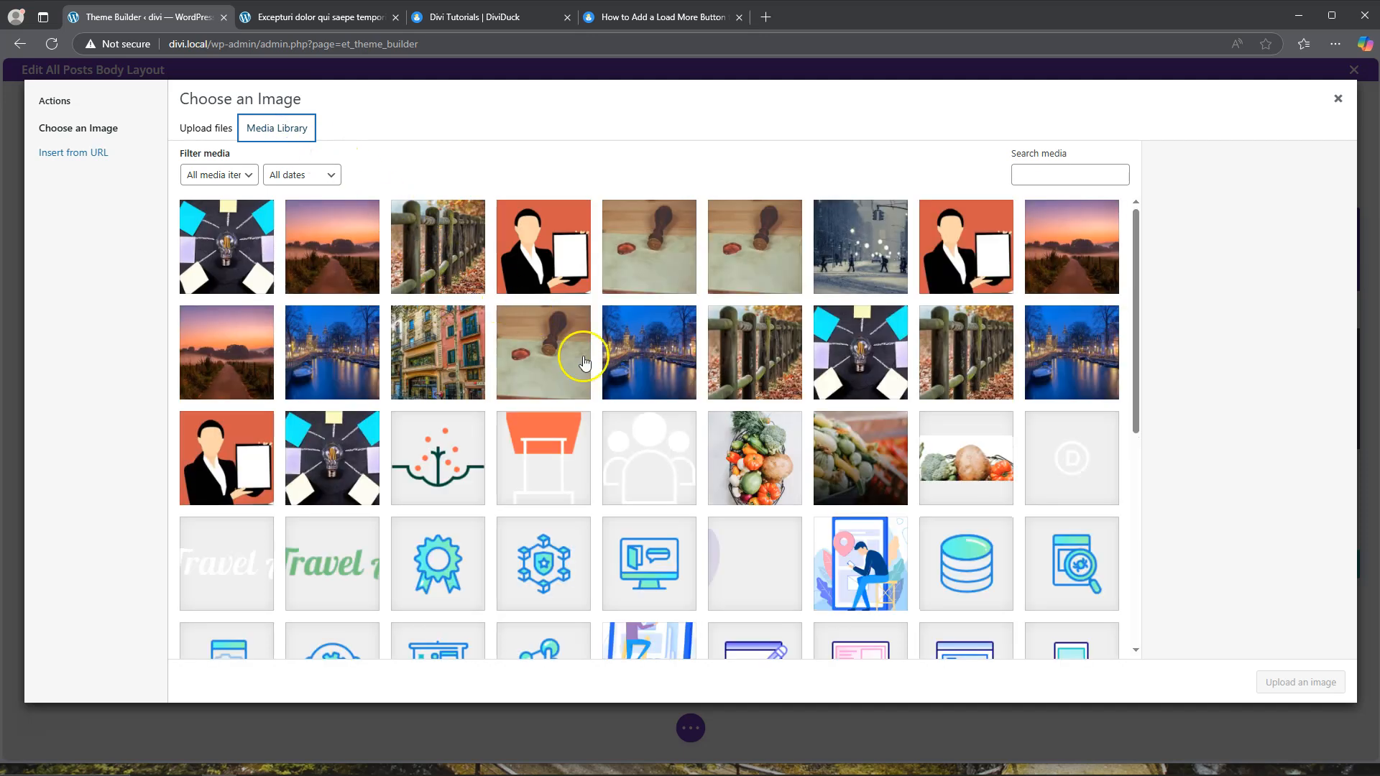
{"action": "scroll", "coordinate": [651, 446], "scroll_direction": "down", "scroll_amount": 6}
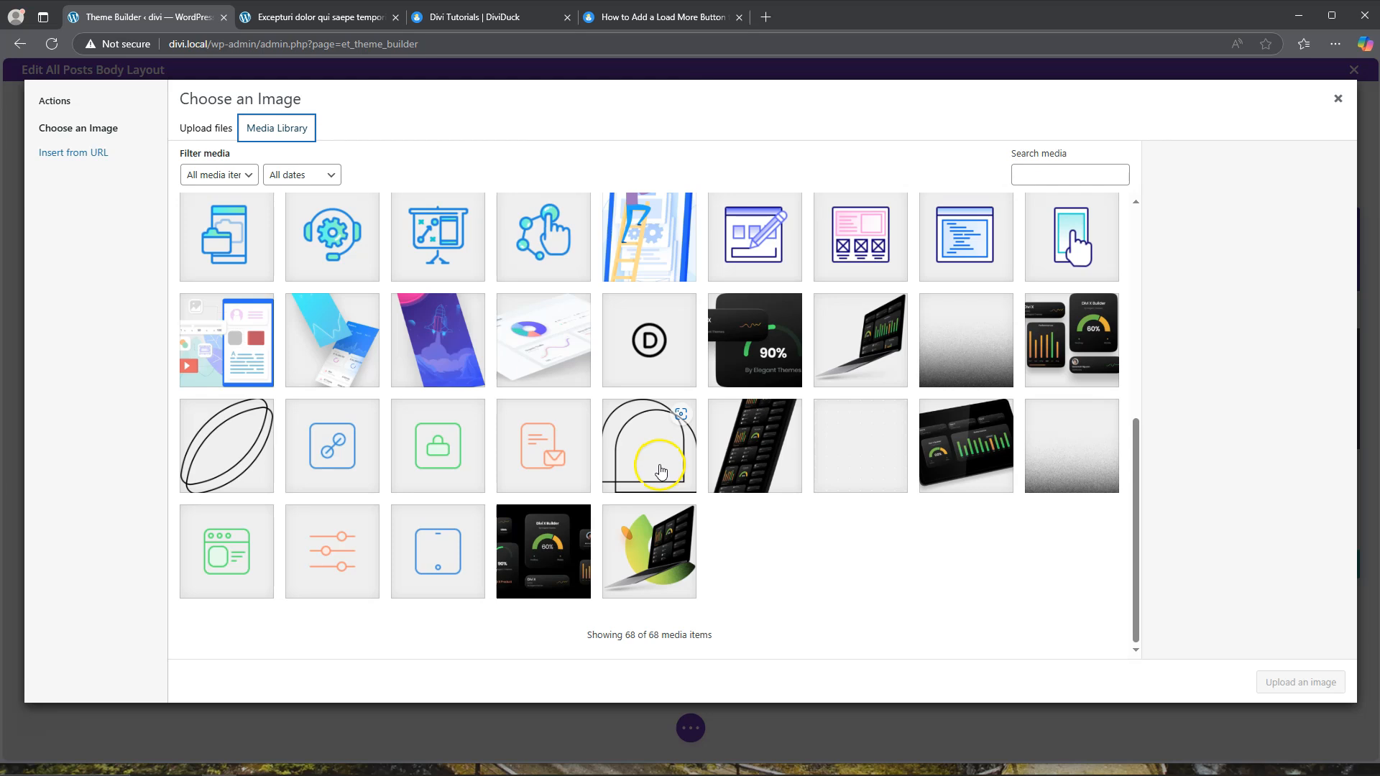
{"action": "scroll", "coordinate": [654, 464], "scroll_direction": "up", "scroll_amount": 6}
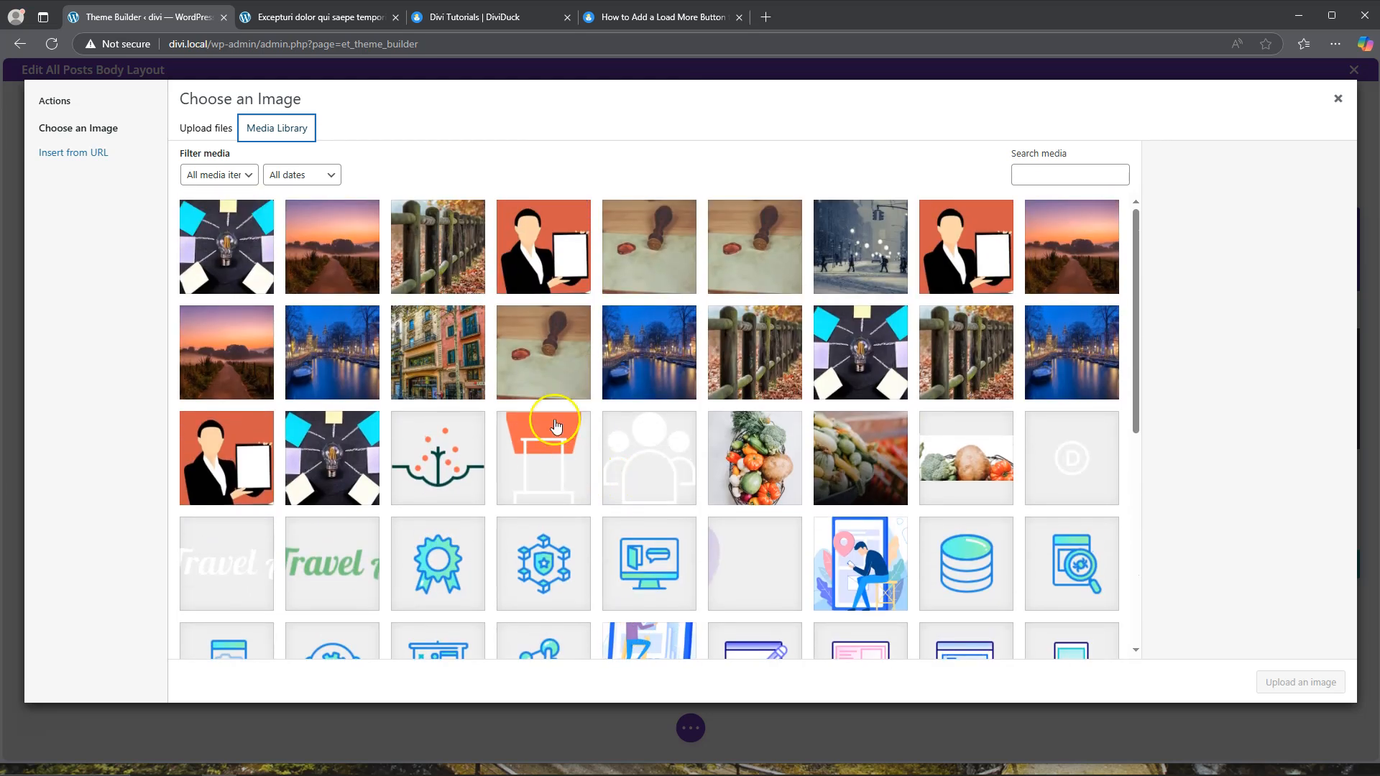
{"action": "left_click", "coordinate": [544, 241]}
{"action": "left_click", "coordinate": [1290, 690]}
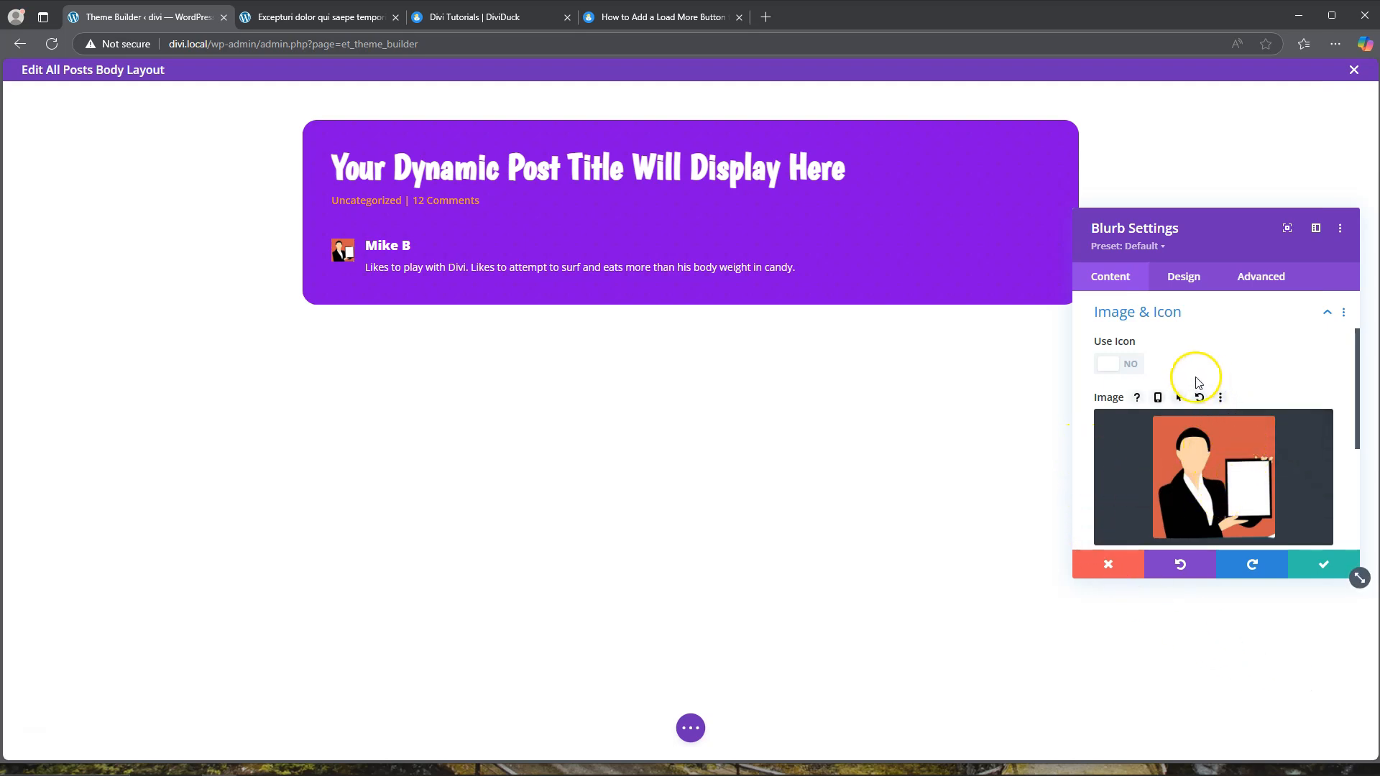
Set the blurb image's width to 101% and round all four of its corners to 50%.
{"action": "scroll", "coordinate": [1194, 363], "scroll_direction": "down", "scroll_amount": 3}
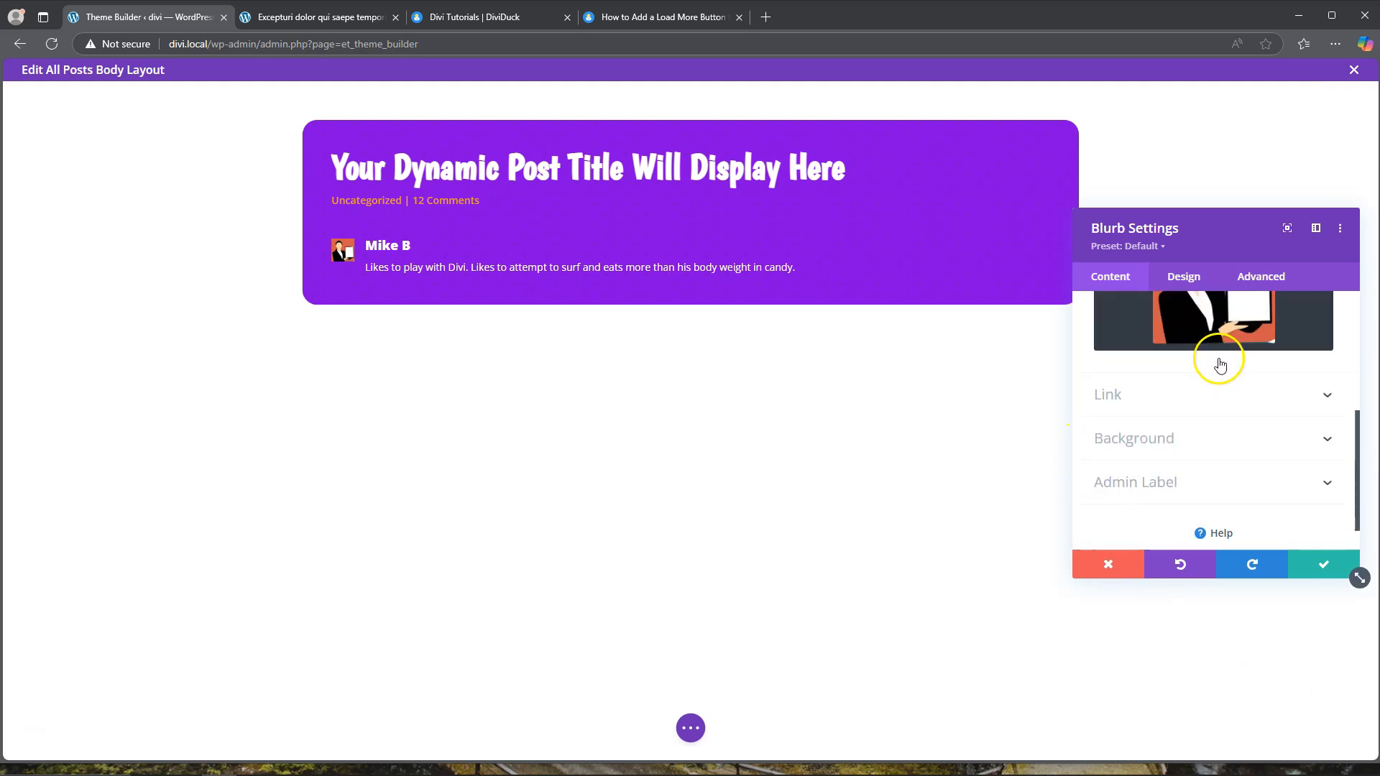
{"action": "left_click", "coordinate": [1187, 293]}
{"action": "left_click", "coordinate": [1171, 345]}
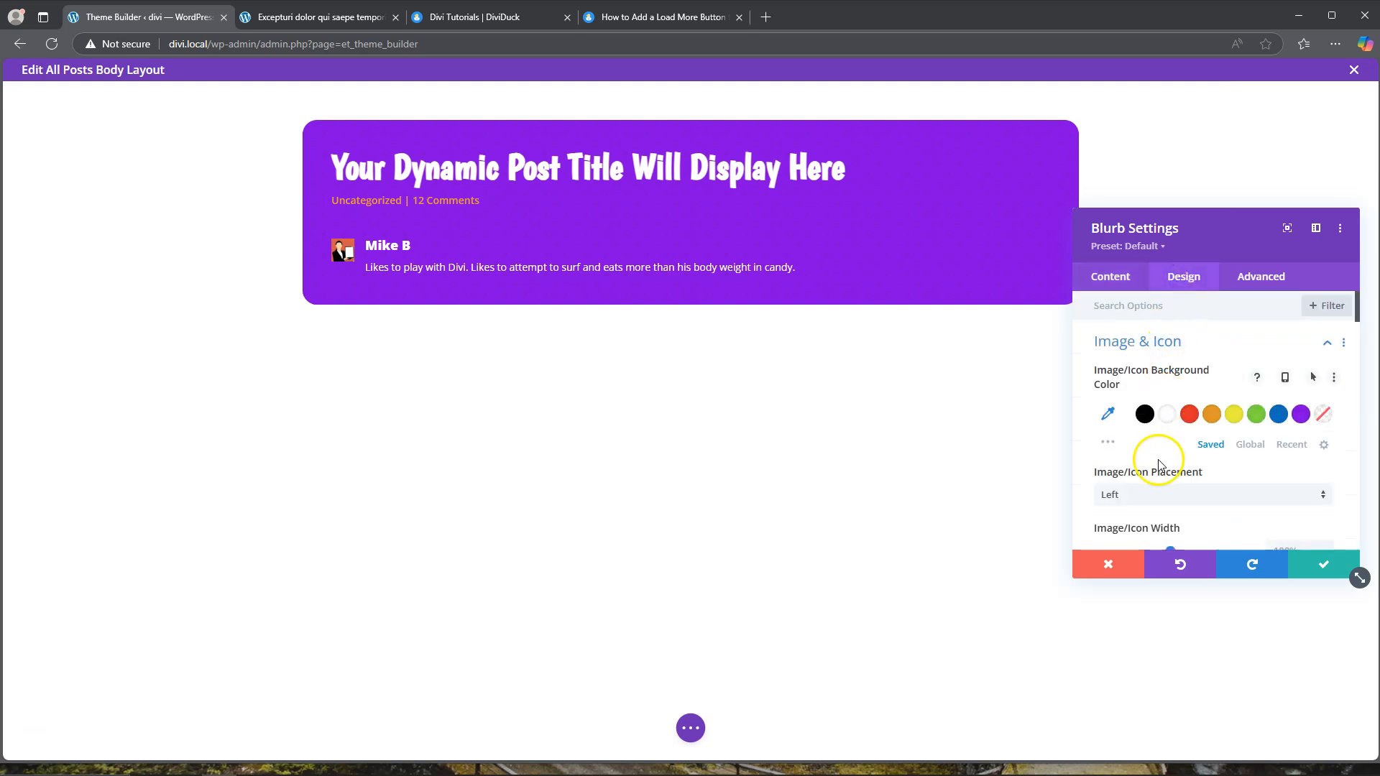
{"action": "scroll", "coordinate": [1158, 463], "scroll_direction": "down", "scroll_amount": 2}
{"action": "scroll", "coordinate": [1171, 406], "scroll_direction": "up", "scroll_amount": 1}
{"action": "scroll", "coordinate": [1174, 413], "scroll_direction": "up", "scroll_amount": 1}
{"action": "scroll", "coordinate": [1175, 416], "scroll_direction": "down", "scroll_amount": 2}
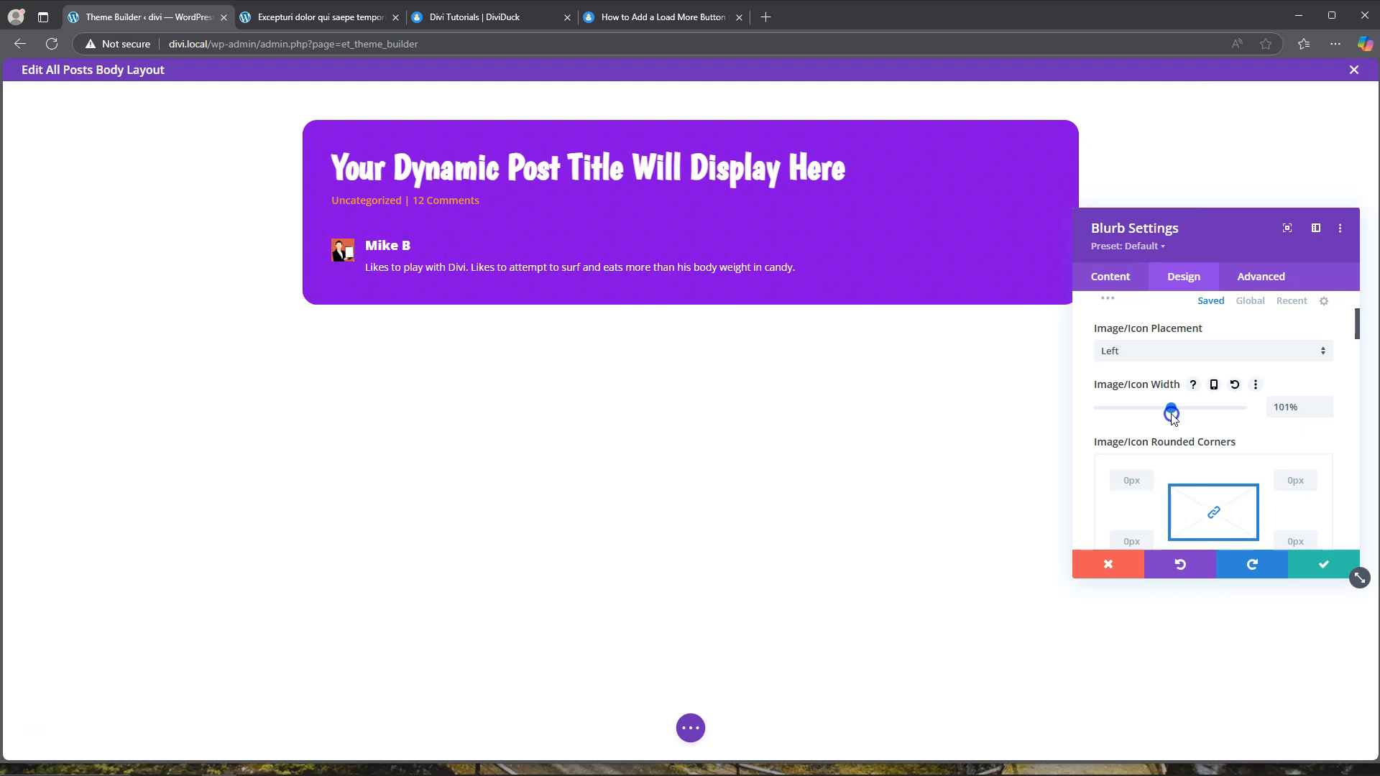
{"action": "left_click", "coordinate": [1130, 480]}
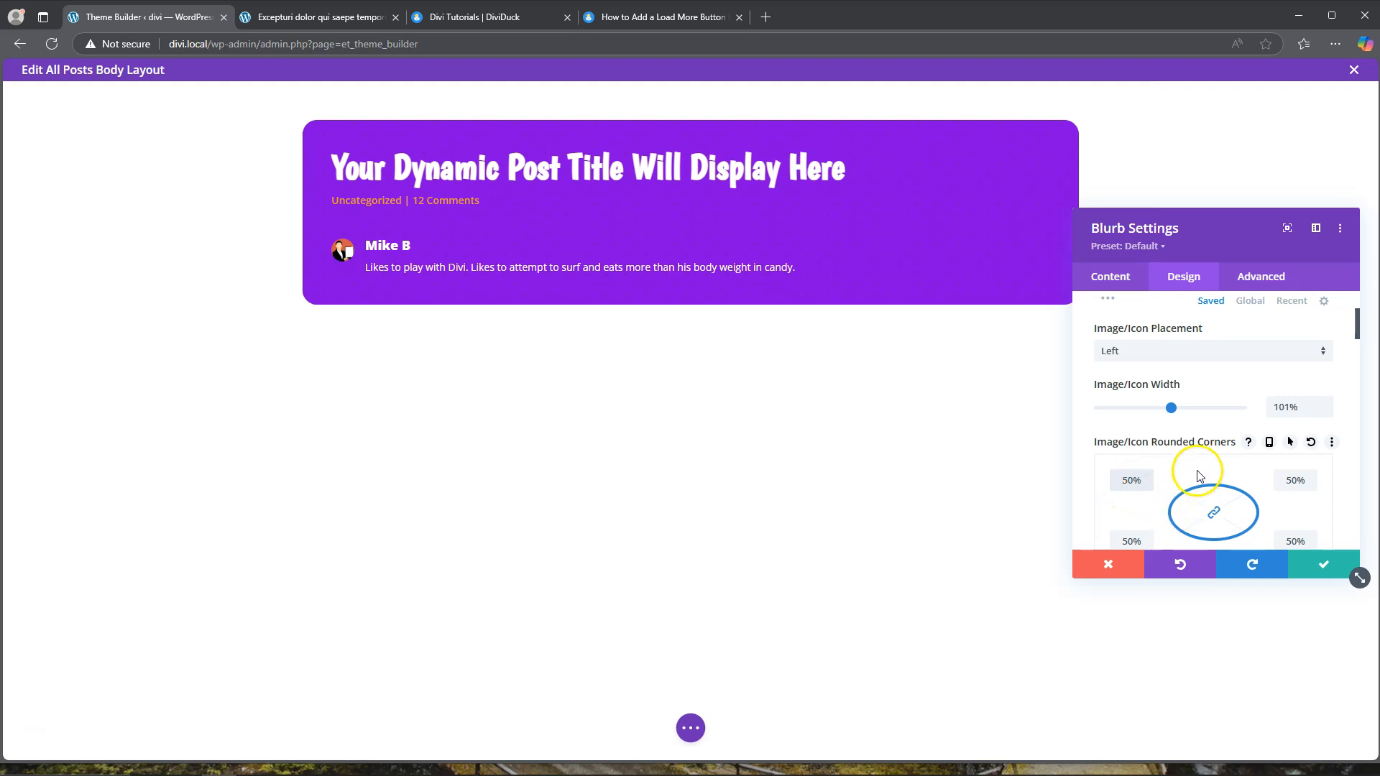
Look through the blurb image's border, spacing, shadow and color options, and save the blurb settings.
{"action": "scroll", "coordinate": [1199, 441], "scroll_direction": "down", "scroll_amount": 4}
{"action": "scroll", "coordinate": [1192, 428], "scroll_direction": "down", "scroll_amount": 2}
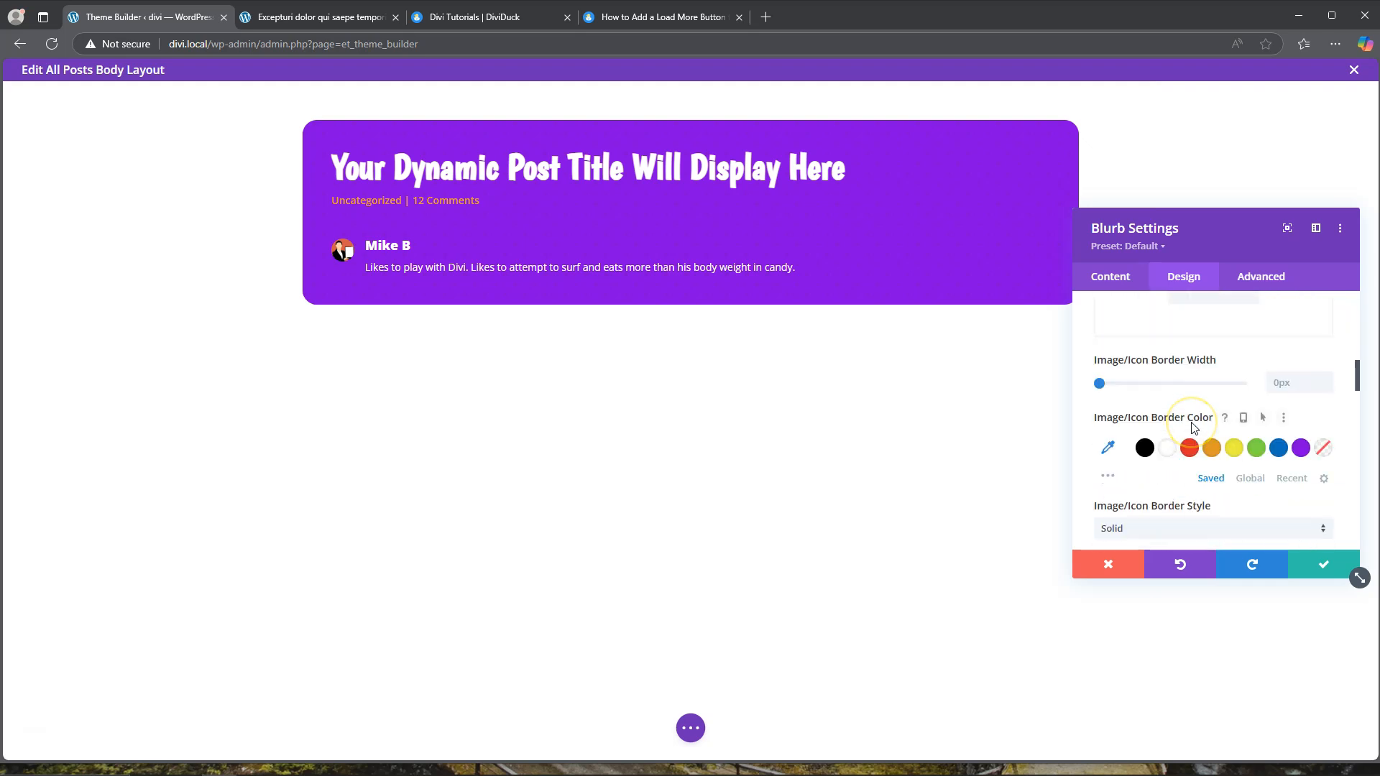
{"action": "scroll", "coordinate": [1178, 419], "scroll_direction": "down", "scroll_amount": 3}
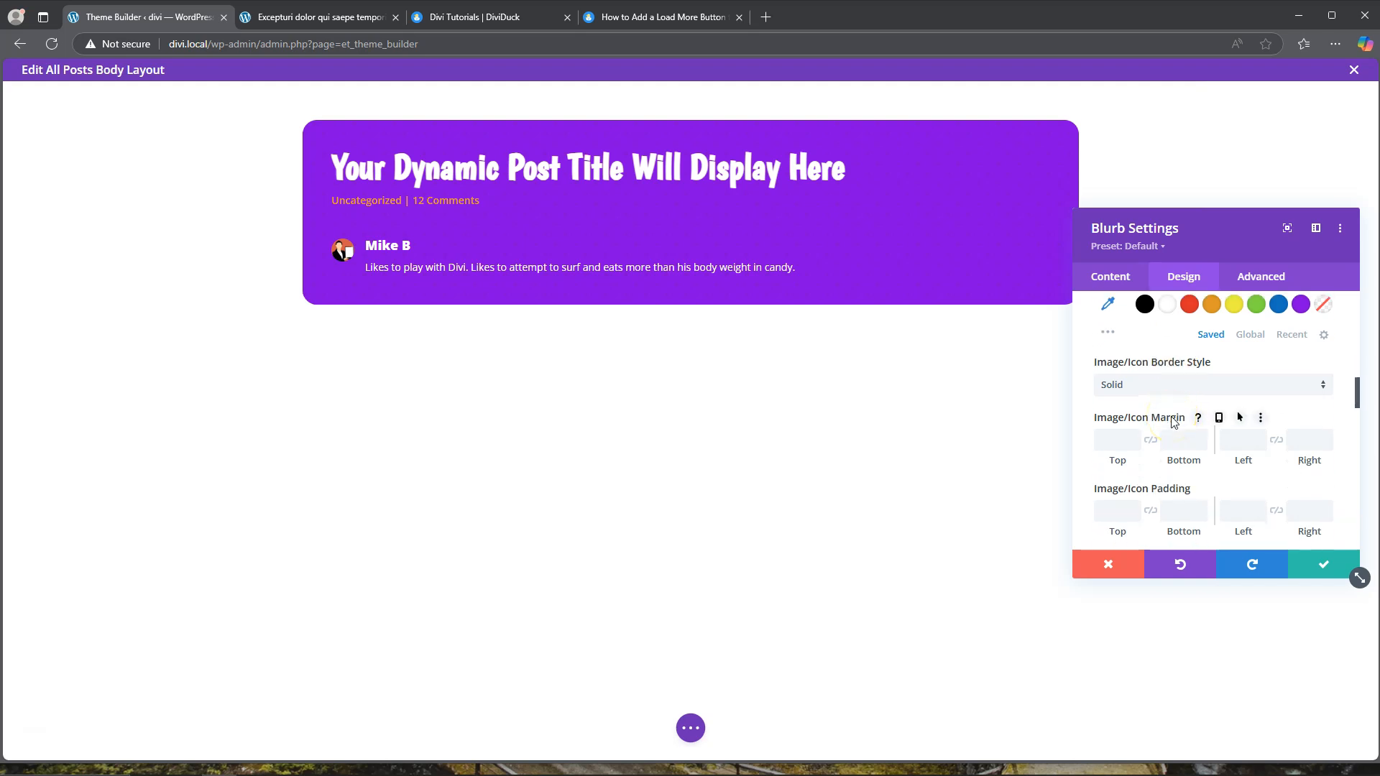
{"action": "scroll", "coordinate": [1174, 422], "scroll_direction": "down", "scroll_amount": 1}
{"action": "scroll", "coordinate": [1174, 421], "scroll_direction": "down", "scroll_amount": 3}
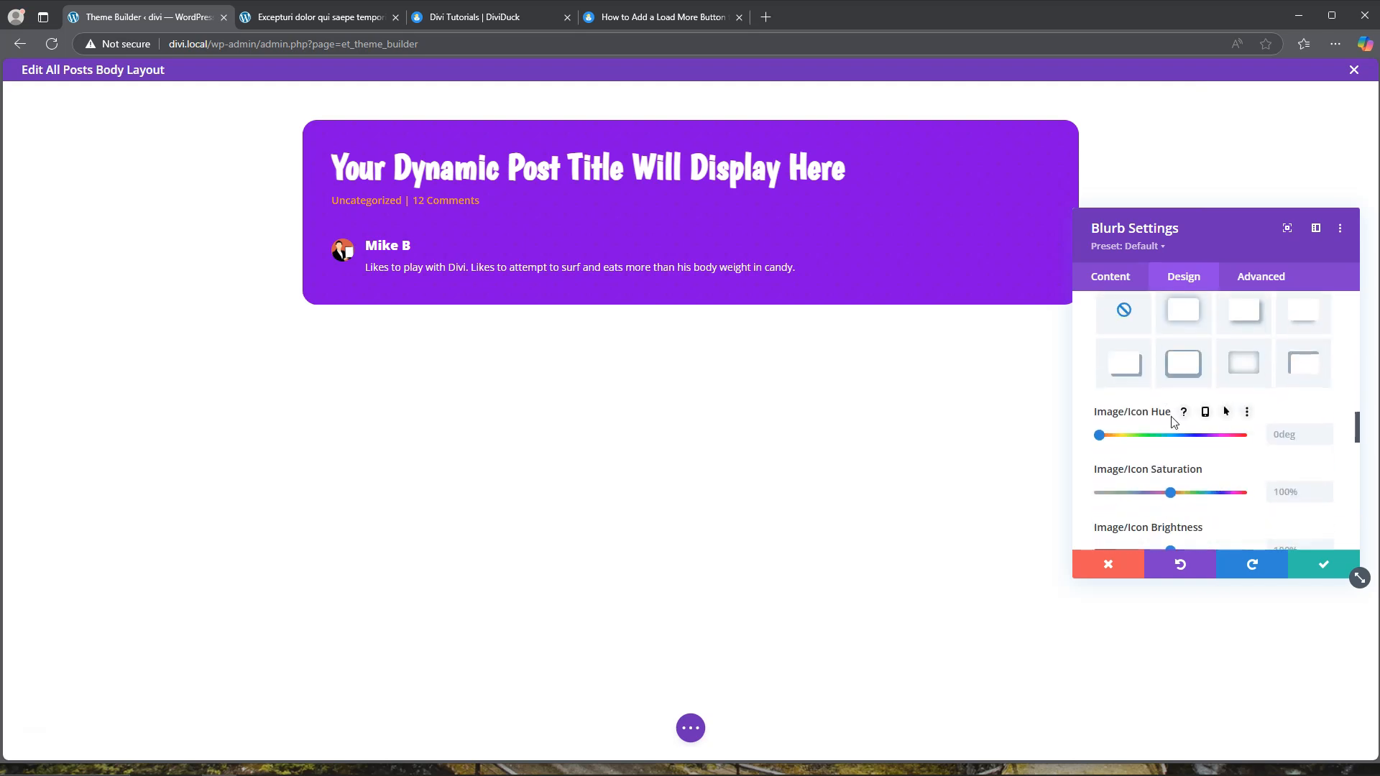
{"action": "left_click", "coordinate": [1155, 375]}
{"action": "left_click", "coordinate": [1321, 564]}
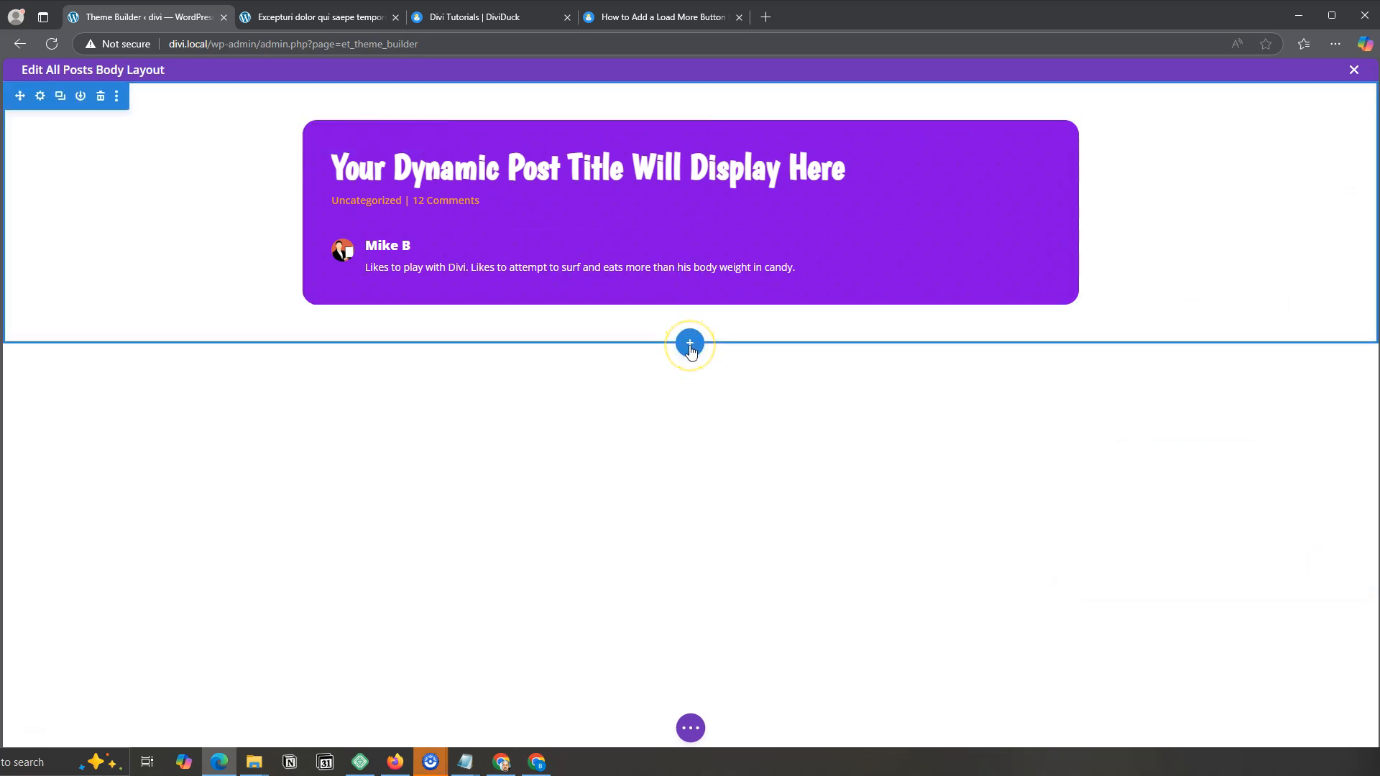
Add a regular section below the title section with a one-third and two-thirds column row, leaving its columns empty.
{"action": "left_click", "coordinate": [690, 348]}
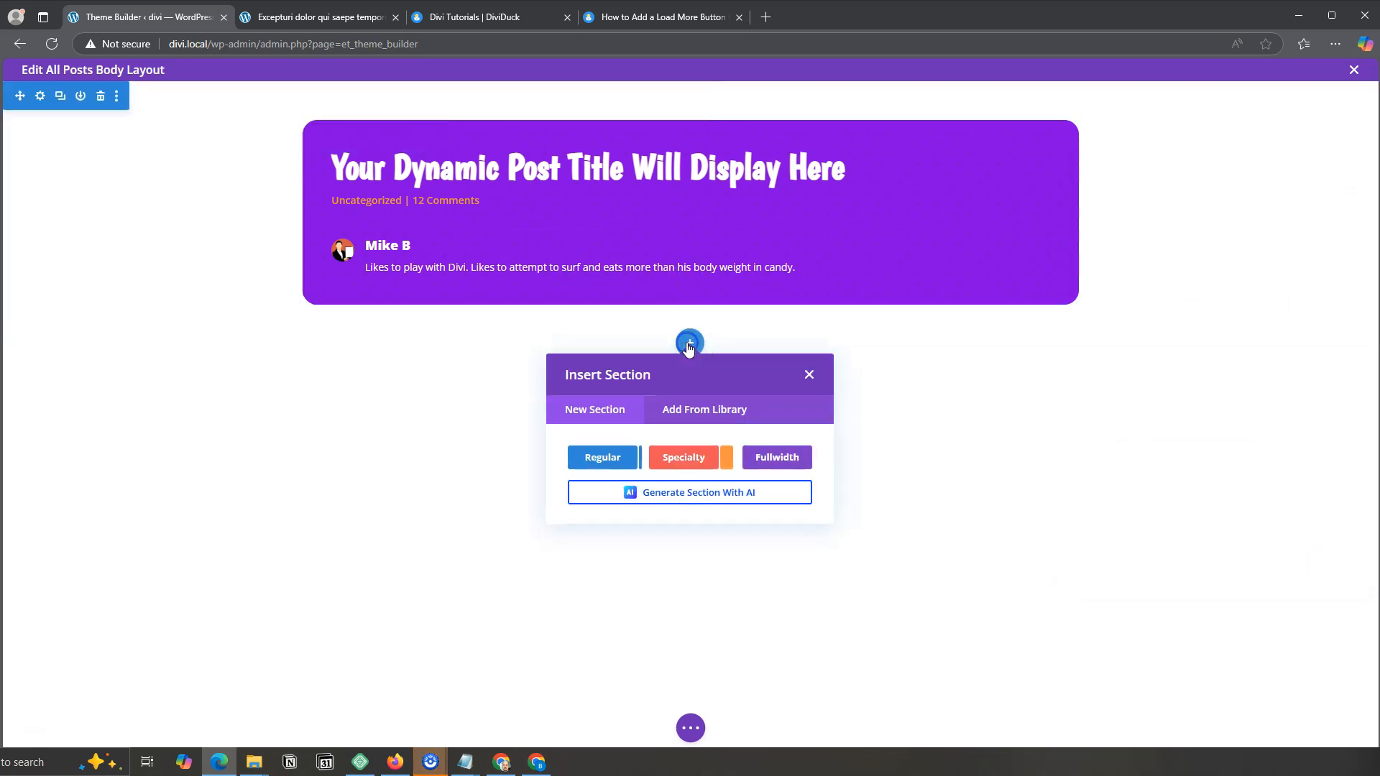
{"action": "left_click", "coordinate": [602, 460]}
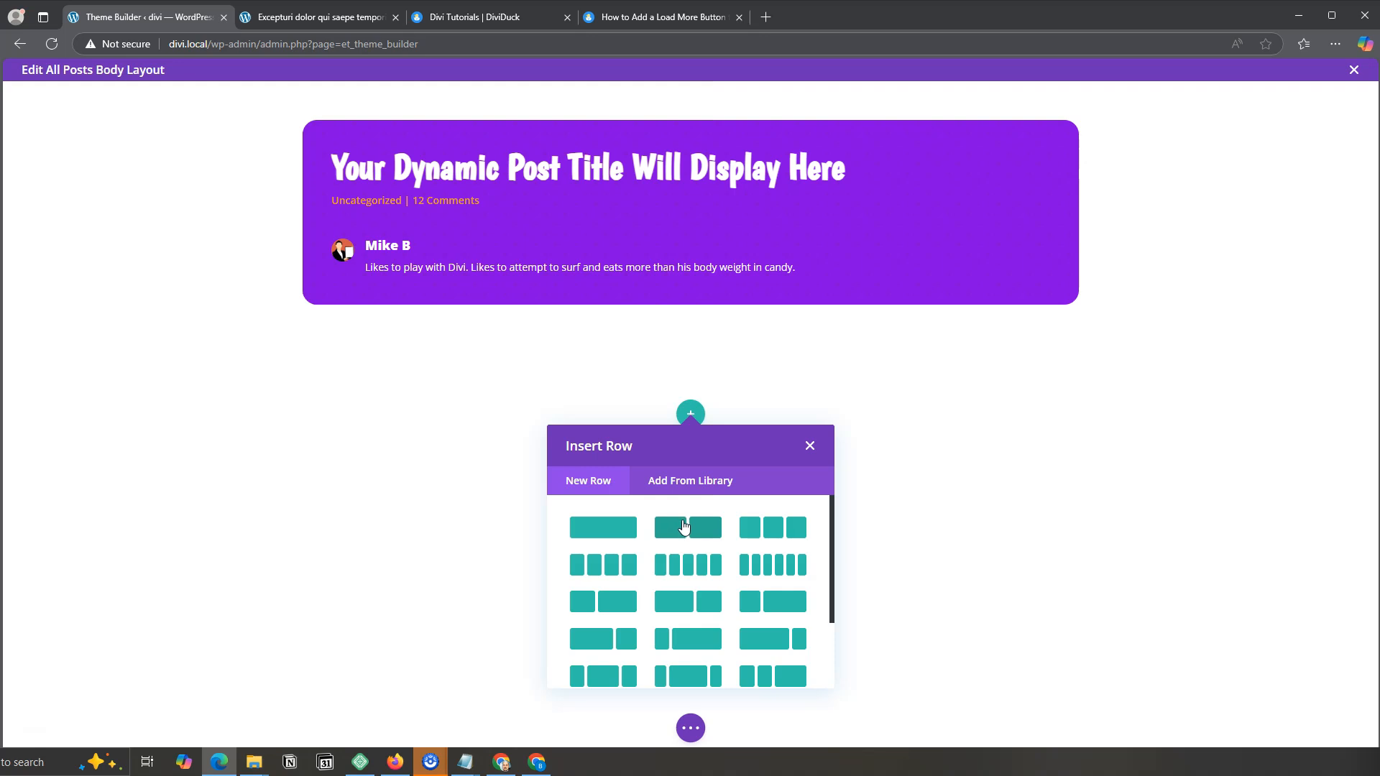
{"action": "left_click", "coordinate": [762, 602]}
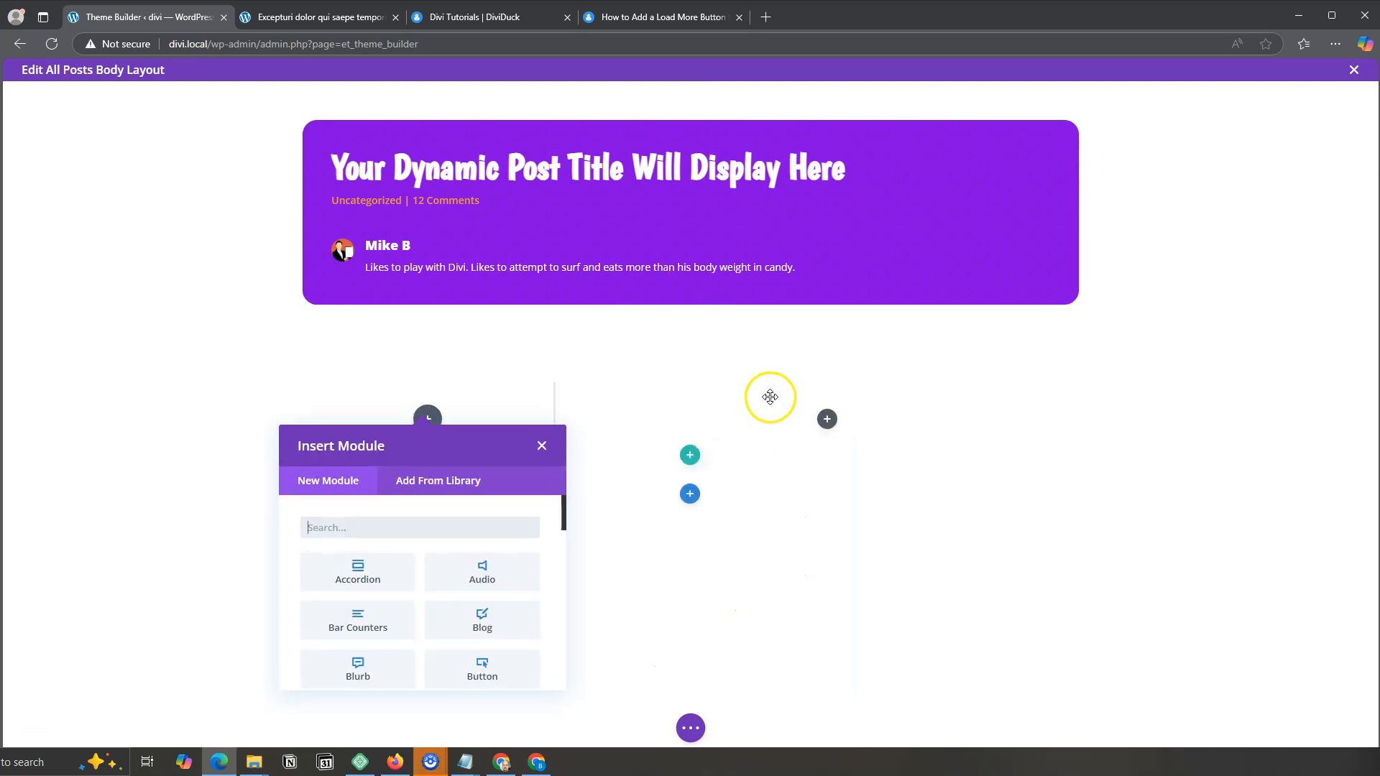
{"action": "left_click", "coordinate": [444, 372]}
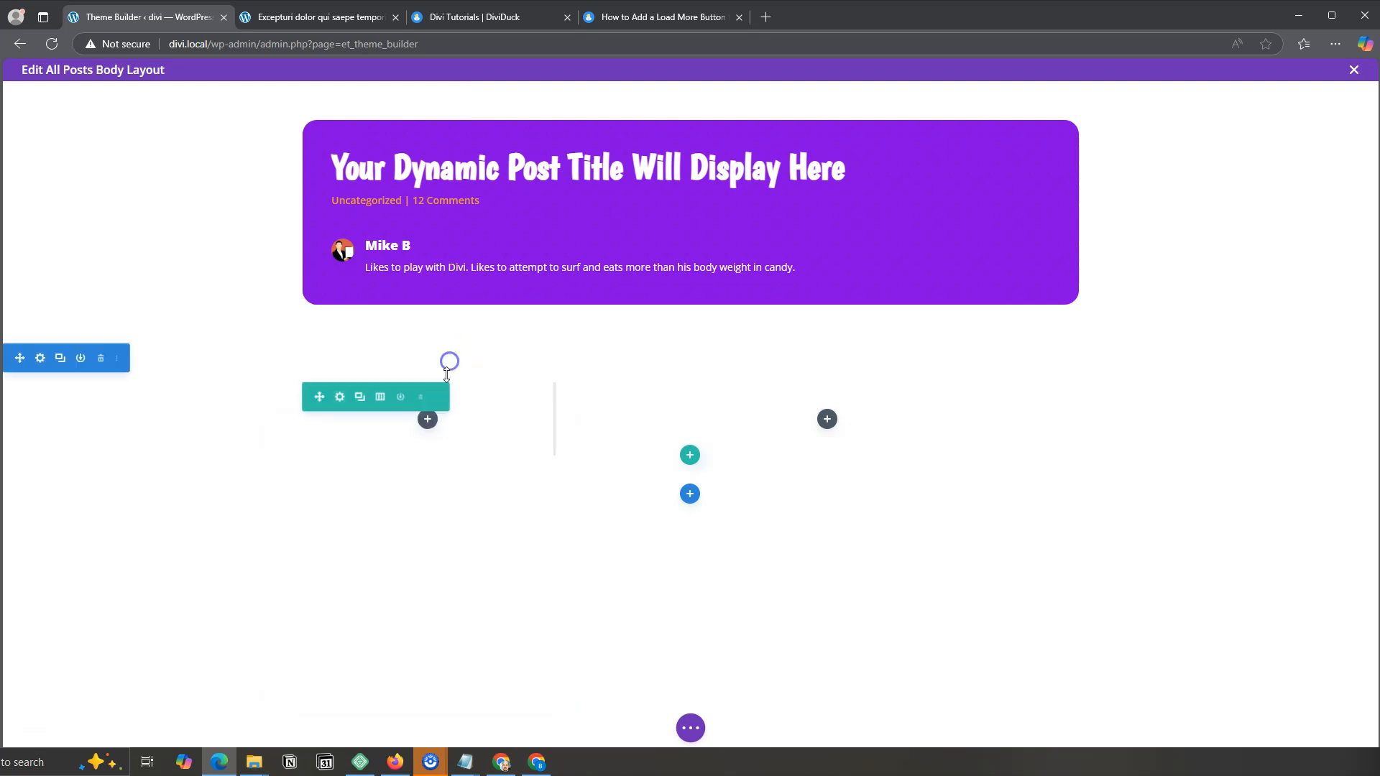
Insert a Menu module into the new row's narrow column and check which menus can be selected.
{"action": "left_click", "coordinate": [428, 419]}
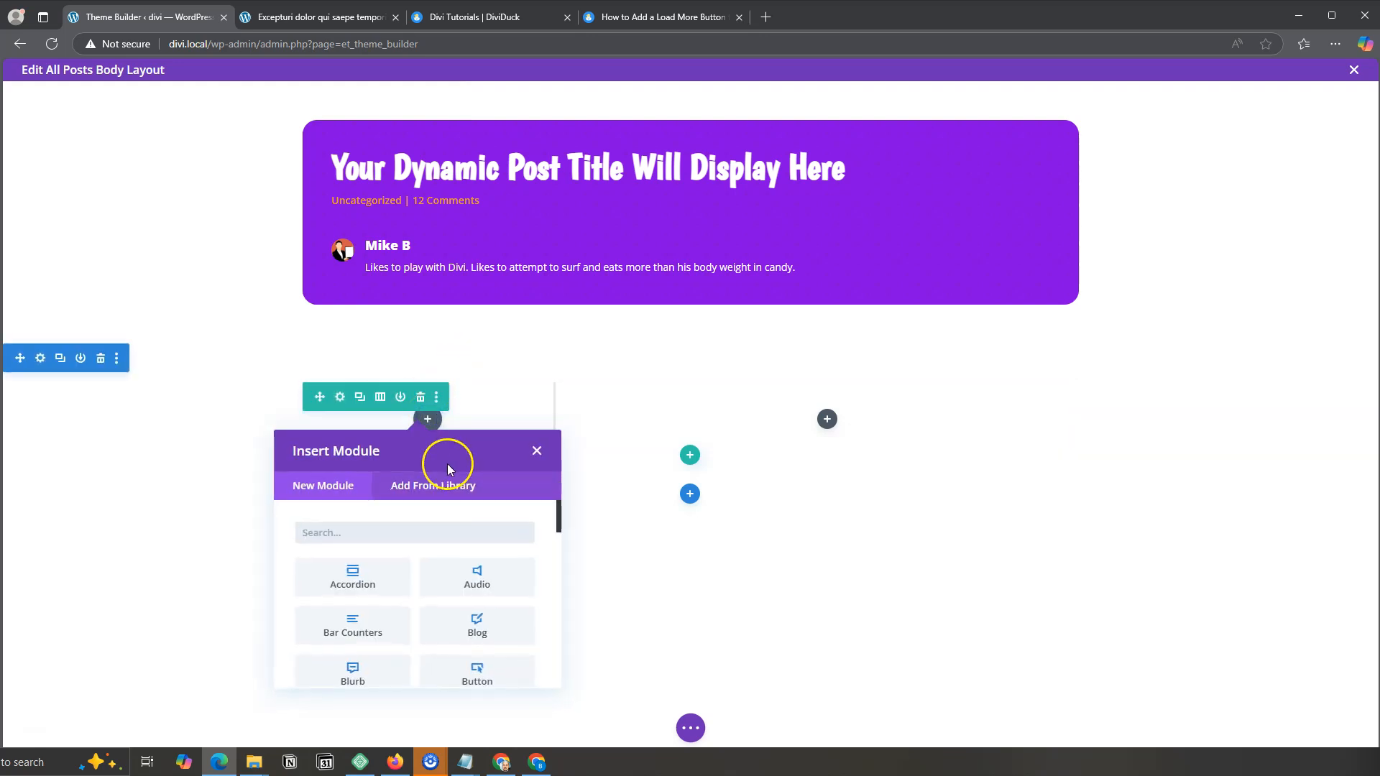
{"action": "scroll", "coordinate": [471, 589], "scroll_direction": "down", "scroll_amount": 2}
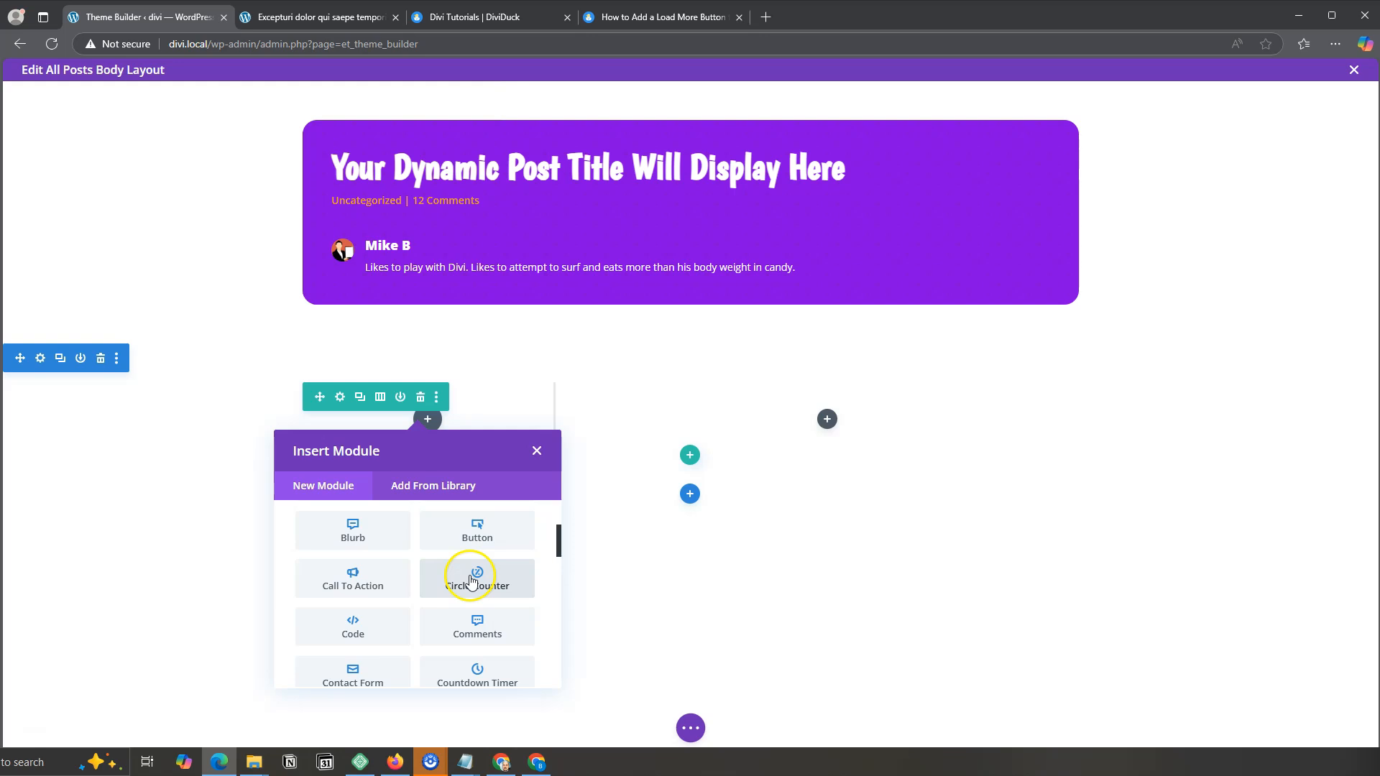
{"action": "scroll", "coordinate": [471, 581], "scroll_direction": "down", "scroll_amount": 5}
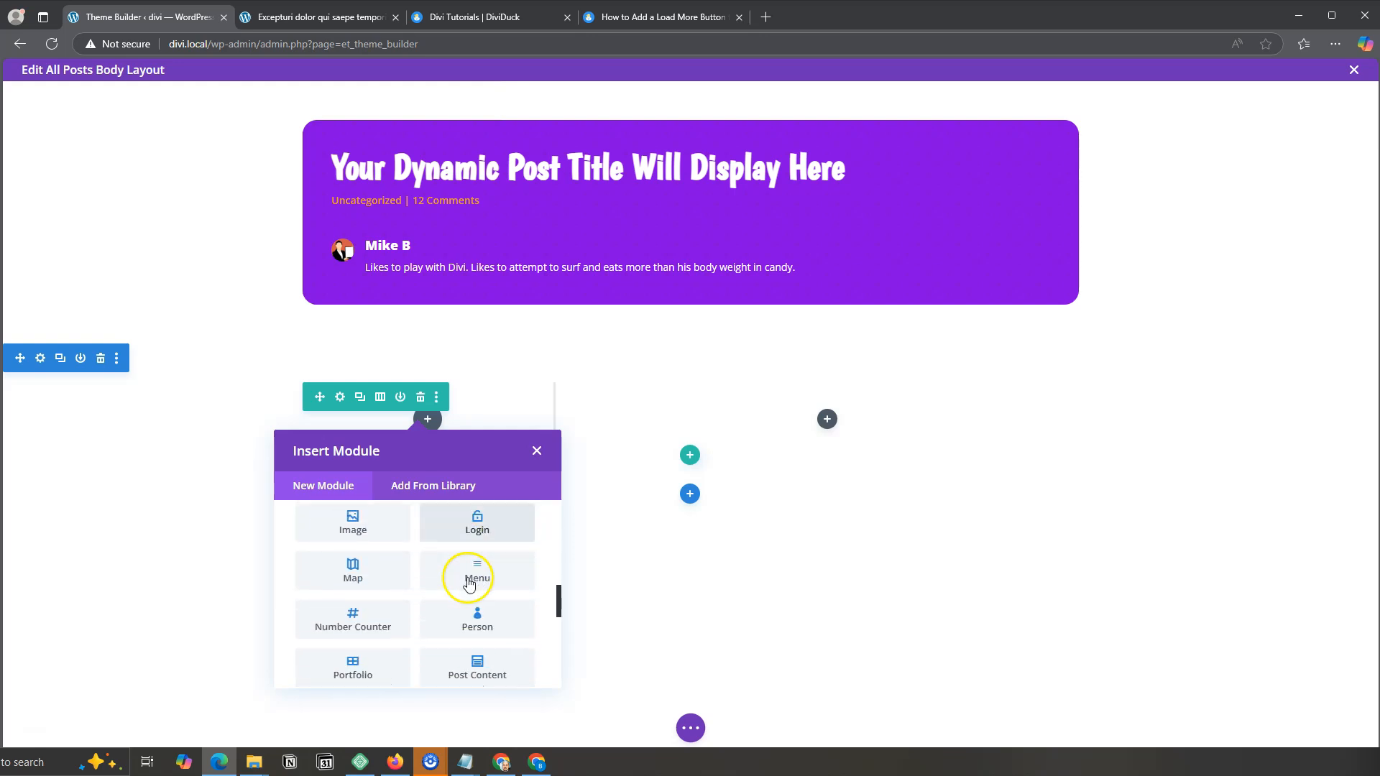
{"action": "left_click", "coordinate": [476, 564]}
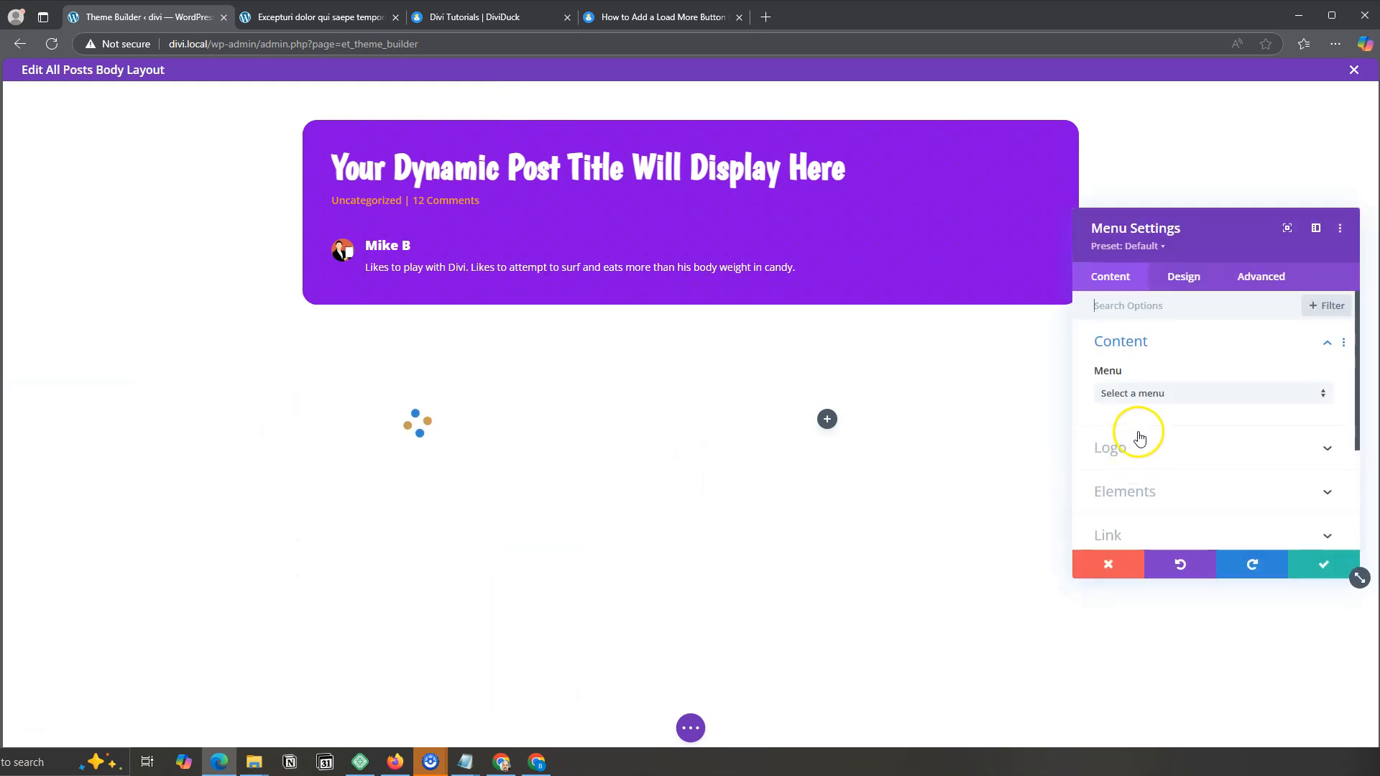
{"action": "left_click", "coordinate": [1165, 399]}
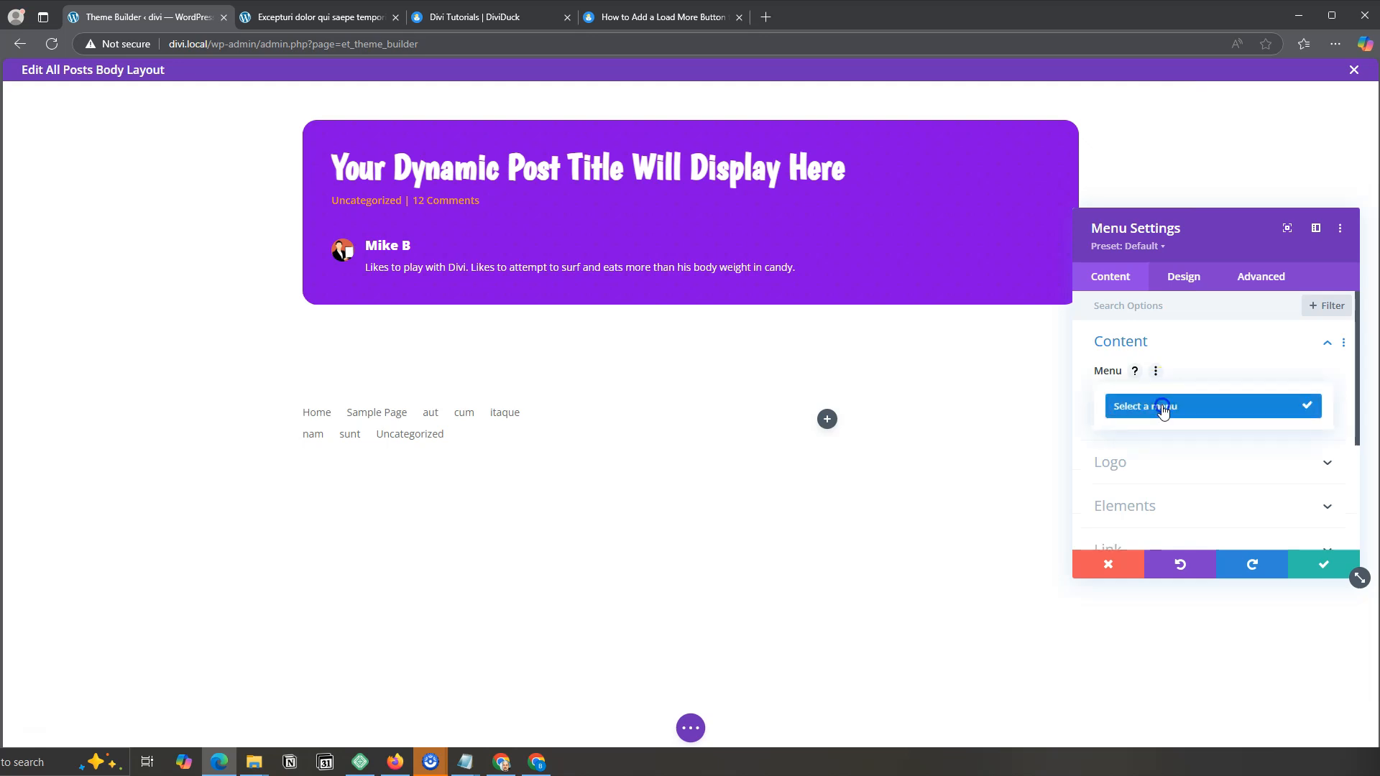
{"action": "left_click", "coordinate": [1165, 407]}
Try the Centered layout style on the menu, restore Left Aligned, and check the dropdown direction choices.
{"action": "left_click", "coordinate": [1195, 285]}
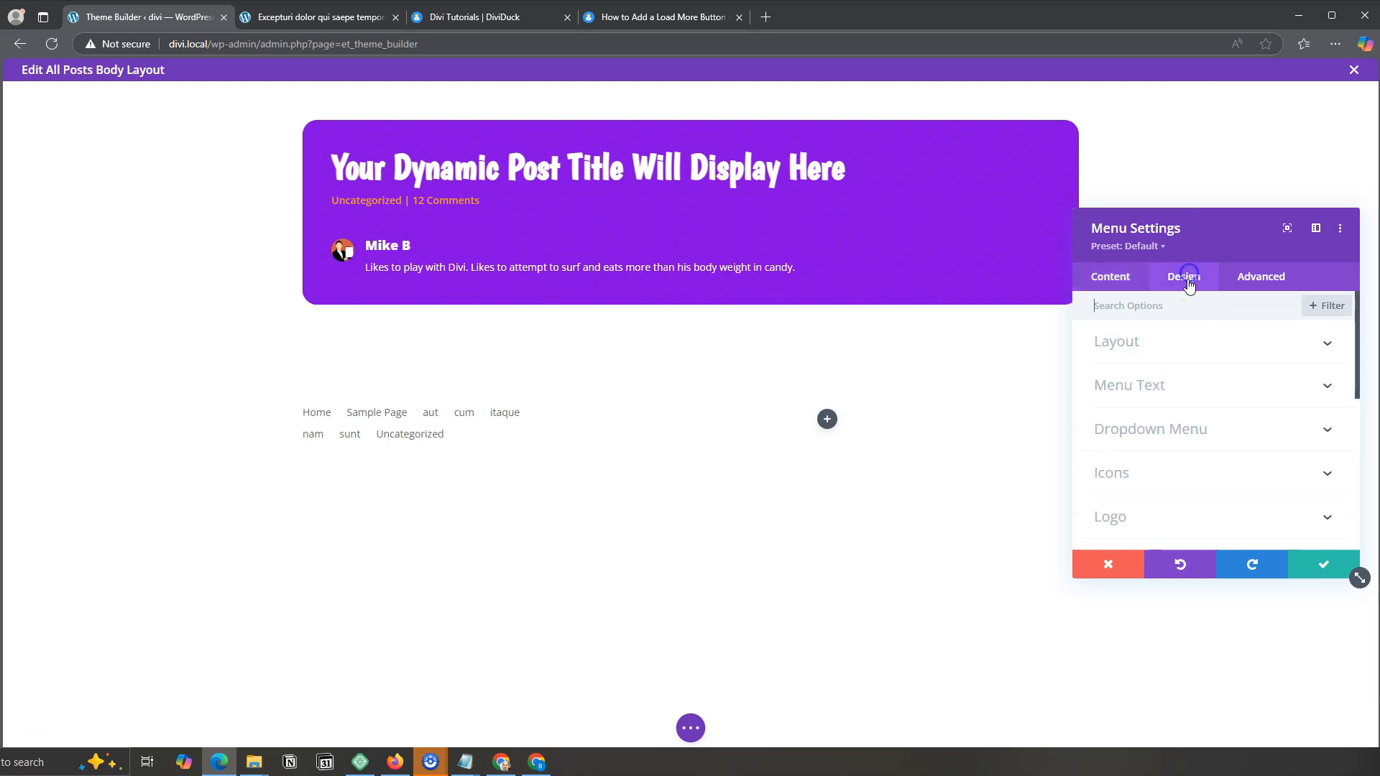
{"action": "left_click", "coordinate": [1155, 344]}
{"action": "left_click", "coordinate": [1156, 393]}
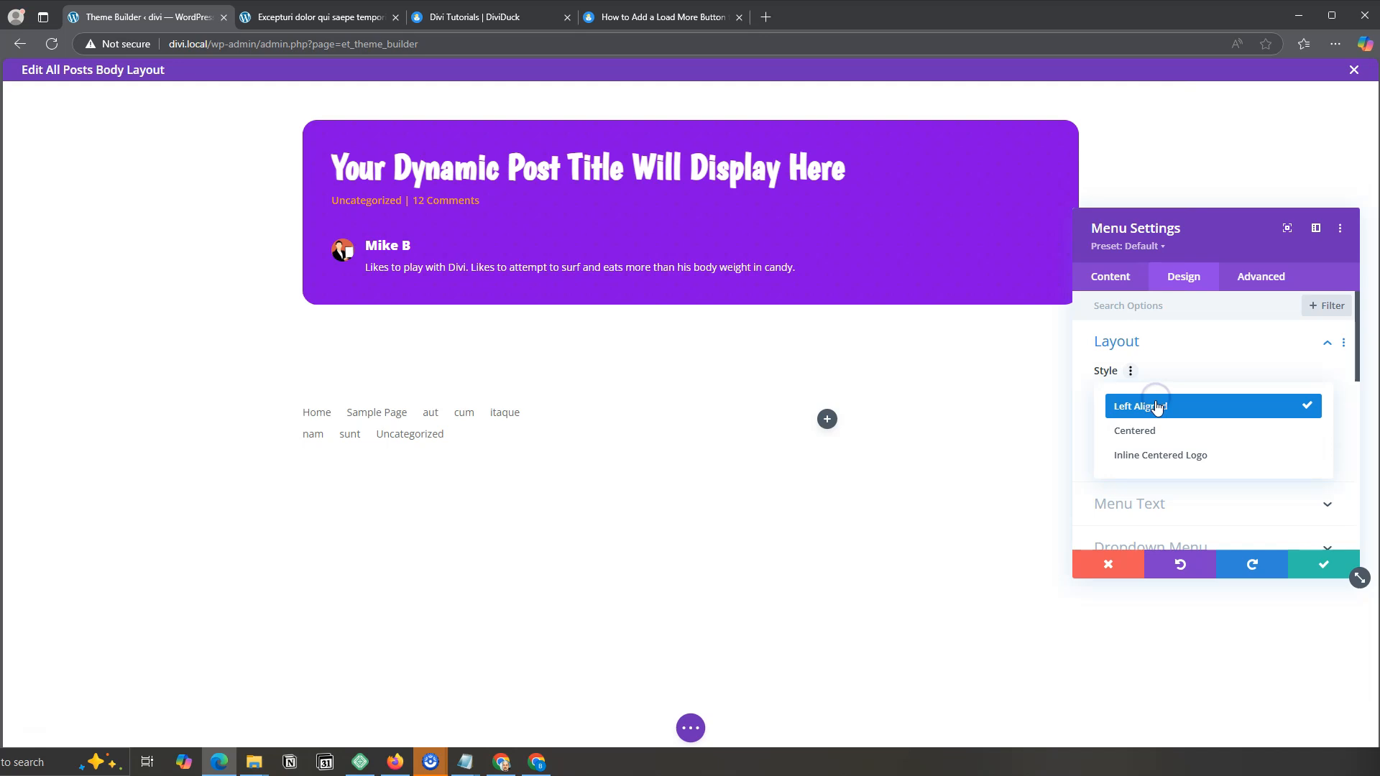
{"action": "left_click", "coordinate": [1153, 431]}
{"action": "left_click", "coordinate": [1158, 392]}
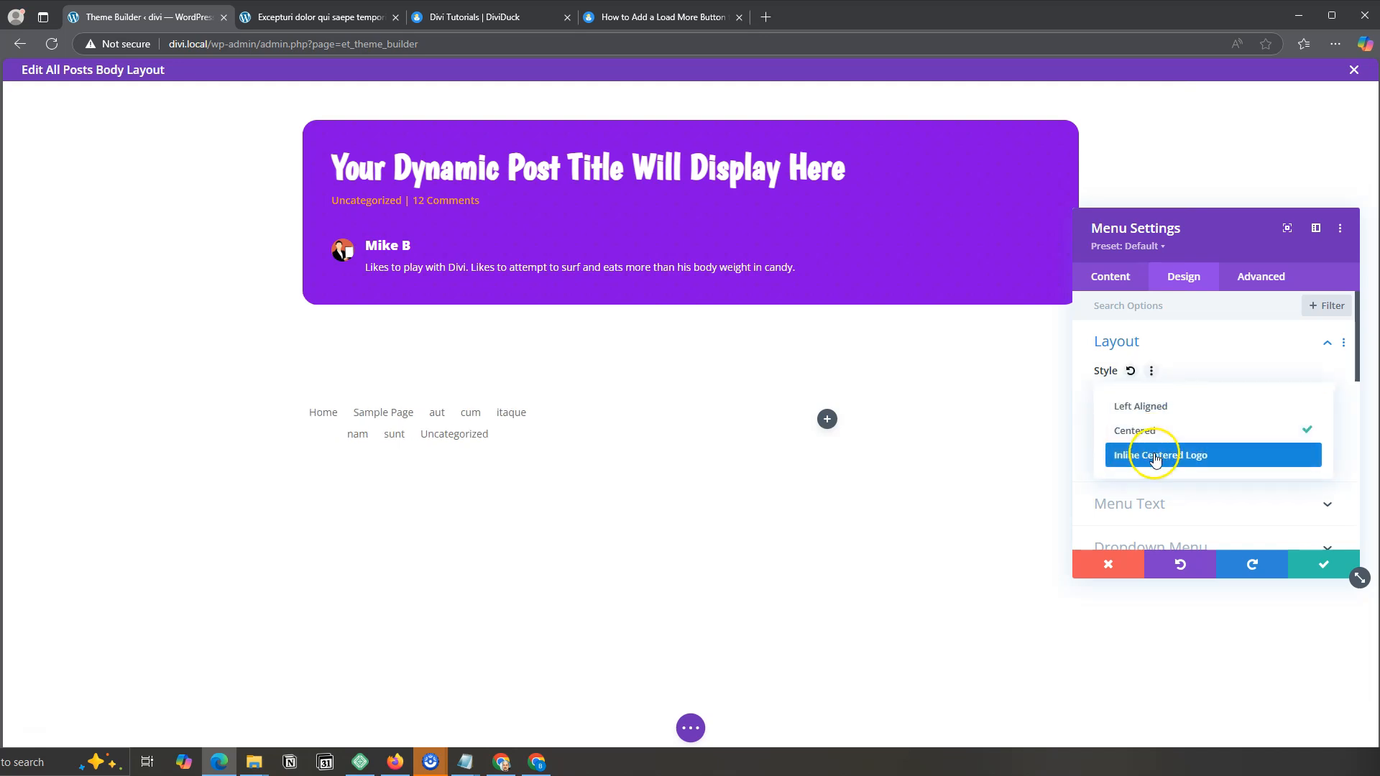
{"action": "left_click", "coordinate": [1158, 406]}
{"action": "left_click", "coordinate": [1158, 449]}
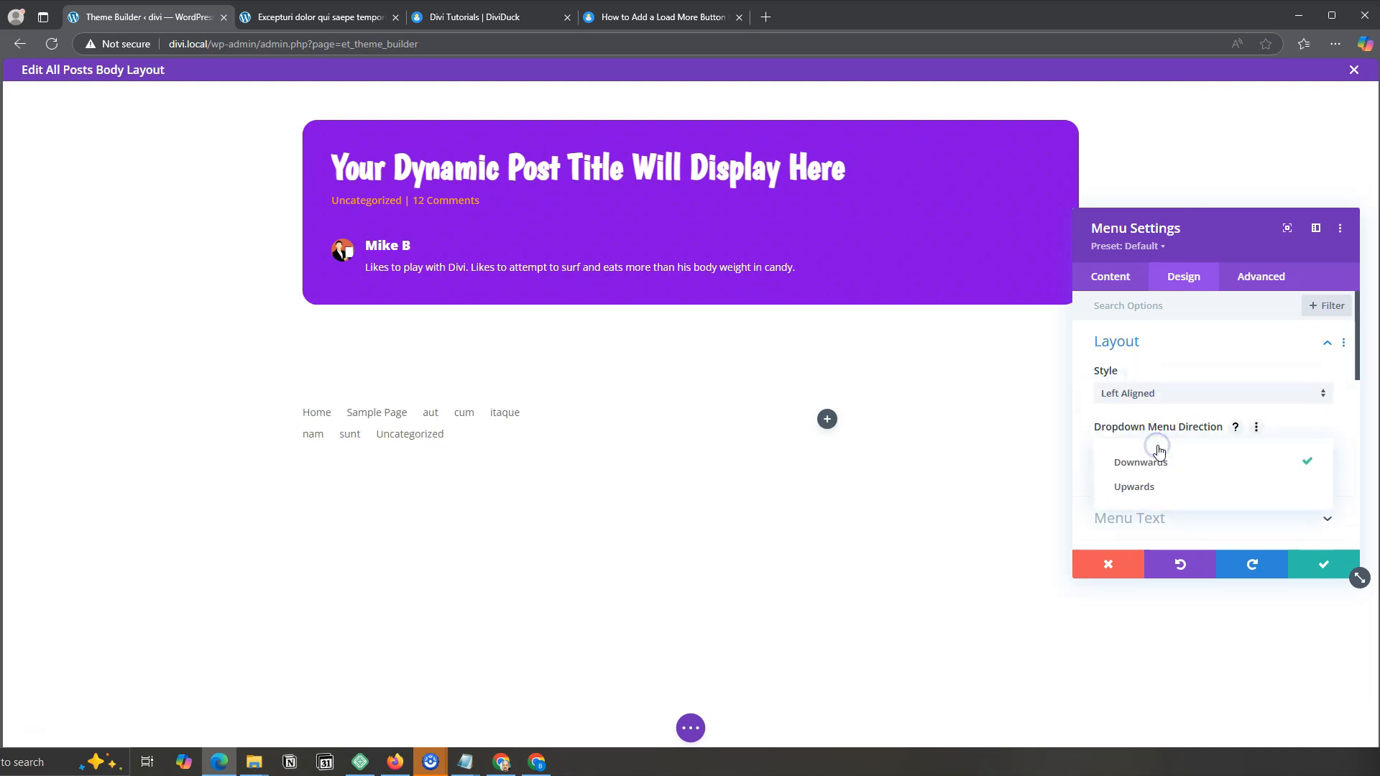
Discard the menu settings and delete the Menu module from the narrow column.
{"action": "left_click", "coordinate": [1185, 347]}
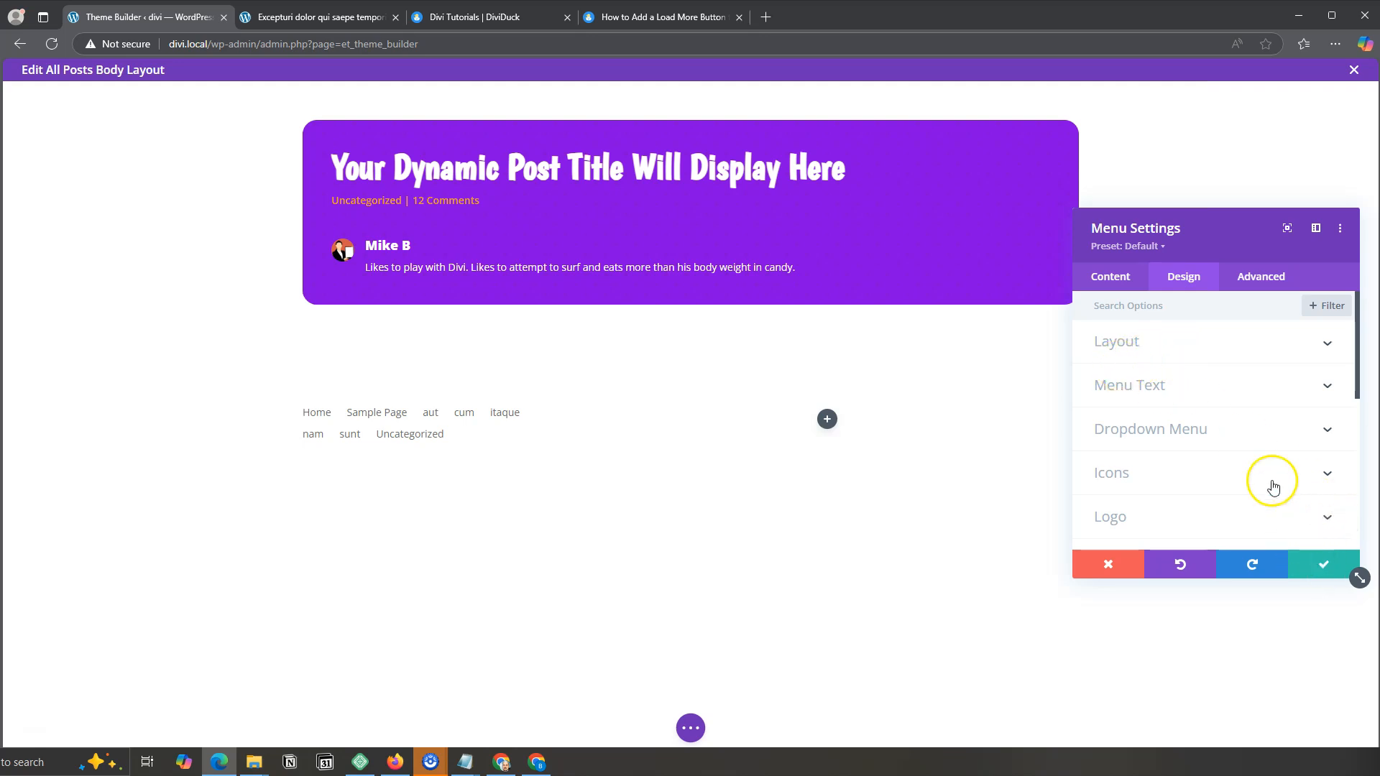
{"action": "left_click", "coordinate": [1108, 564]}
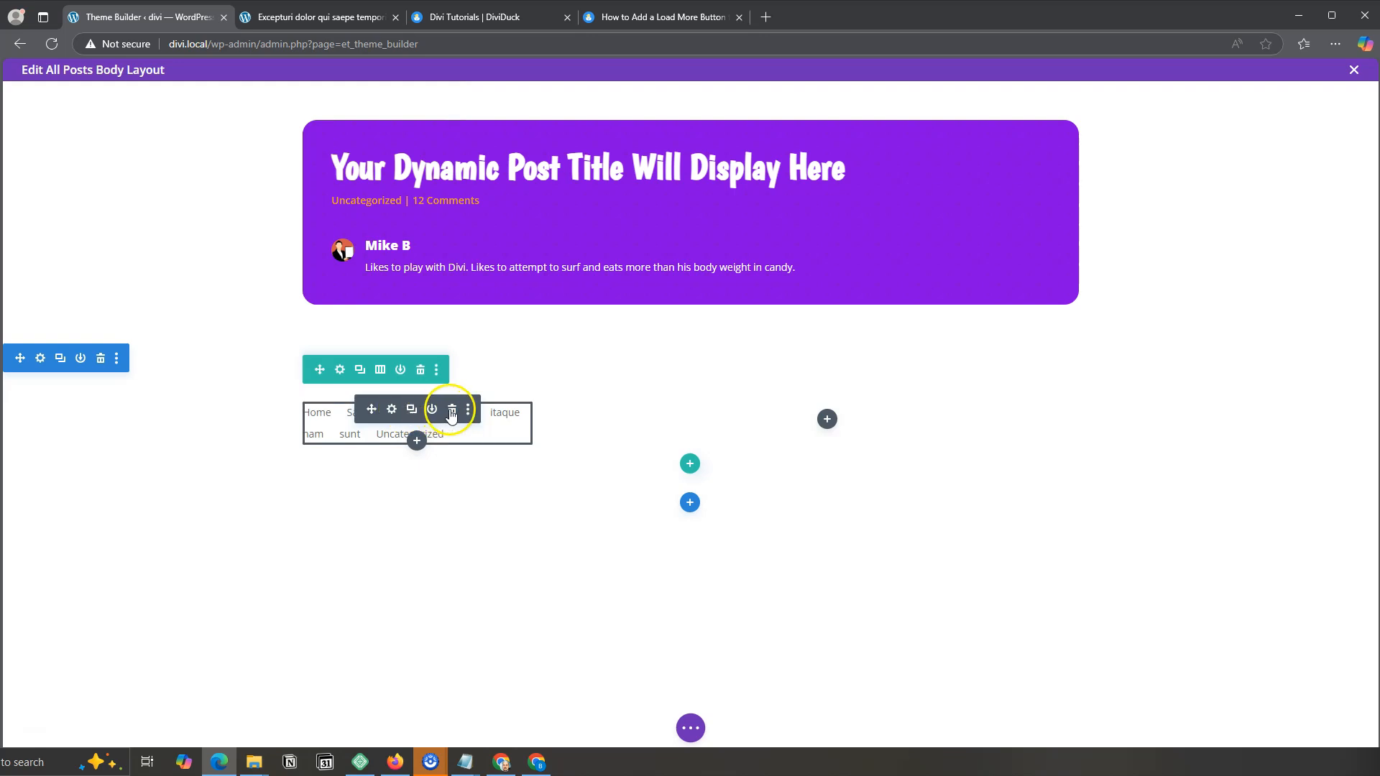
{"action": "left_click", "coordinate": [433, 409]}
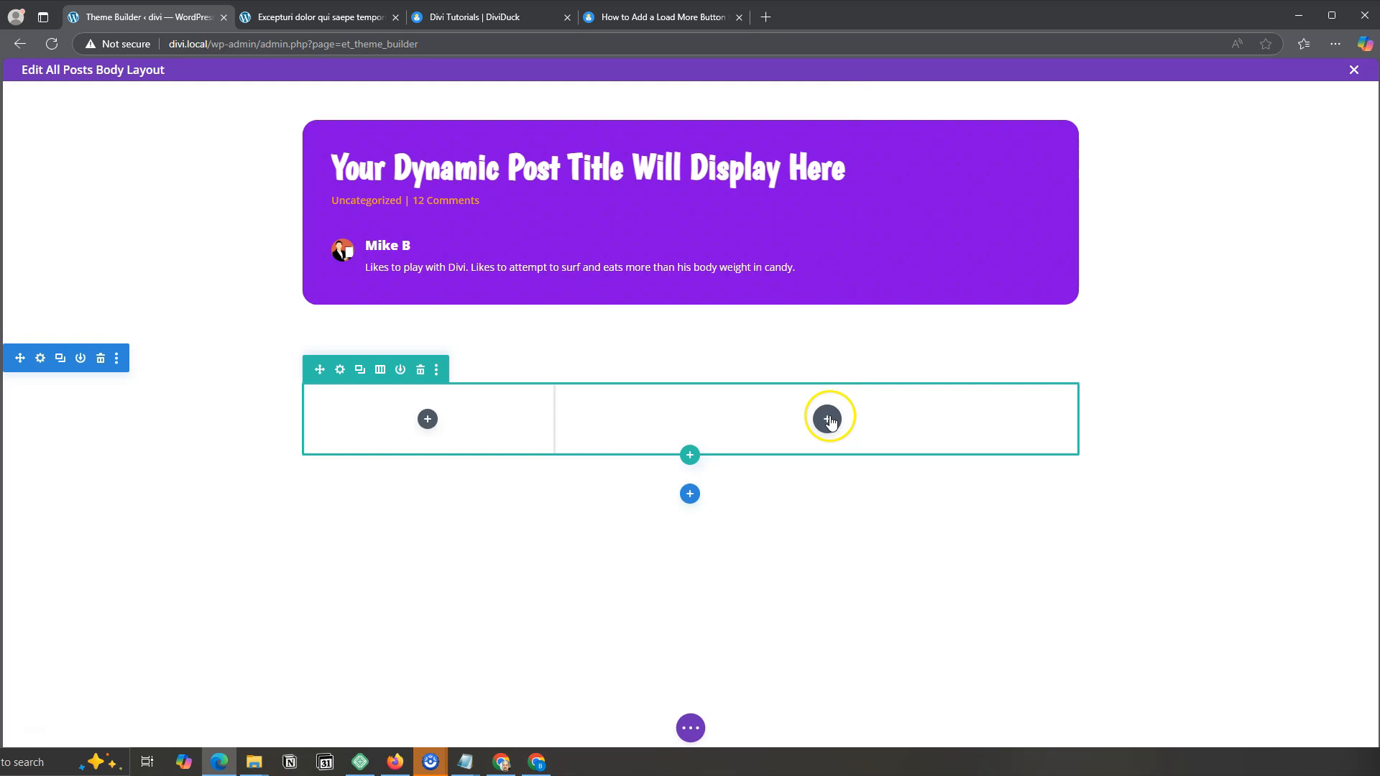
Insert a Post Content module into the row's wide column and look over its placeholder content.
{"action": "left_click", "coordinate": [827, 420]}
{"action": "scroll", "coordinate": [840, 568], "scroll_direction": "down", "scroll_amount": 3}
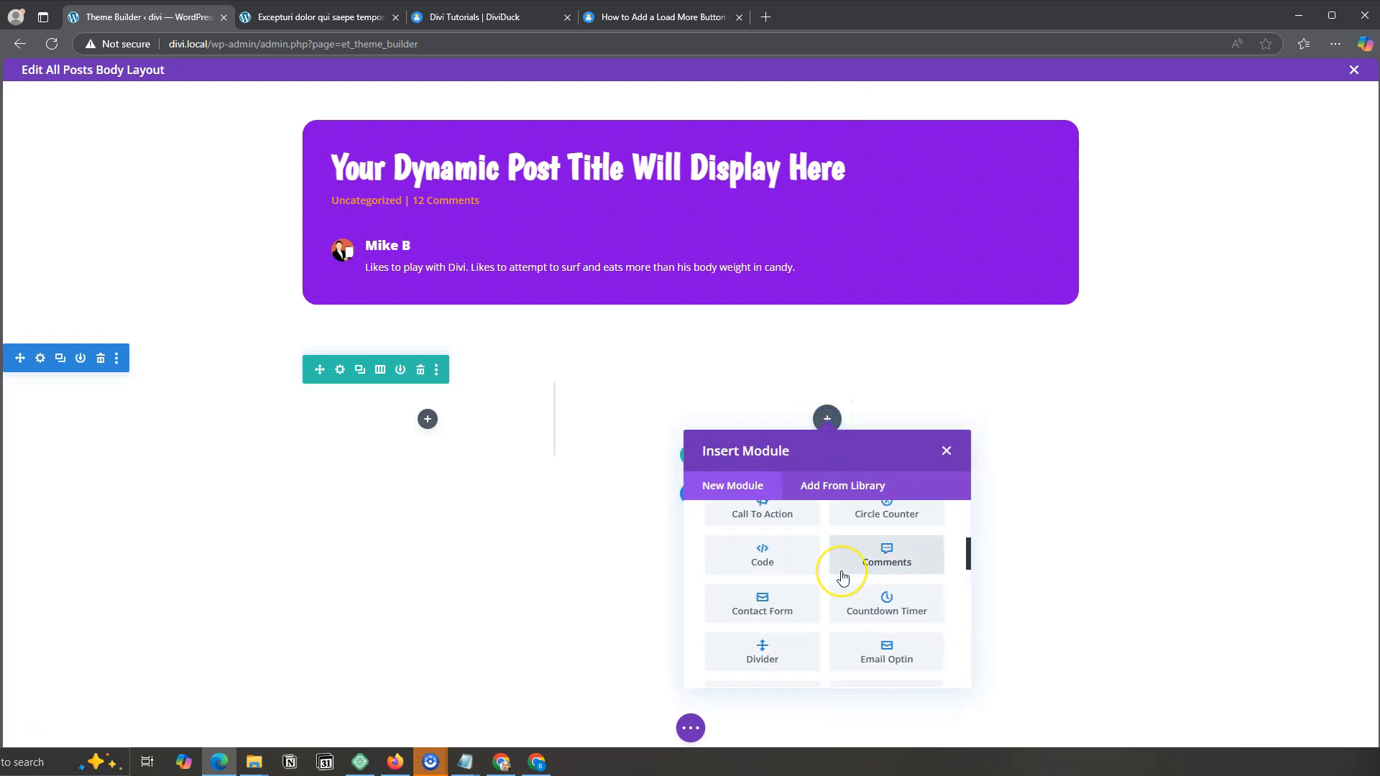
{"action": "scroll", "coordinate": [843, 577], "scroll_direction": "down", "scroll_amount": 5}
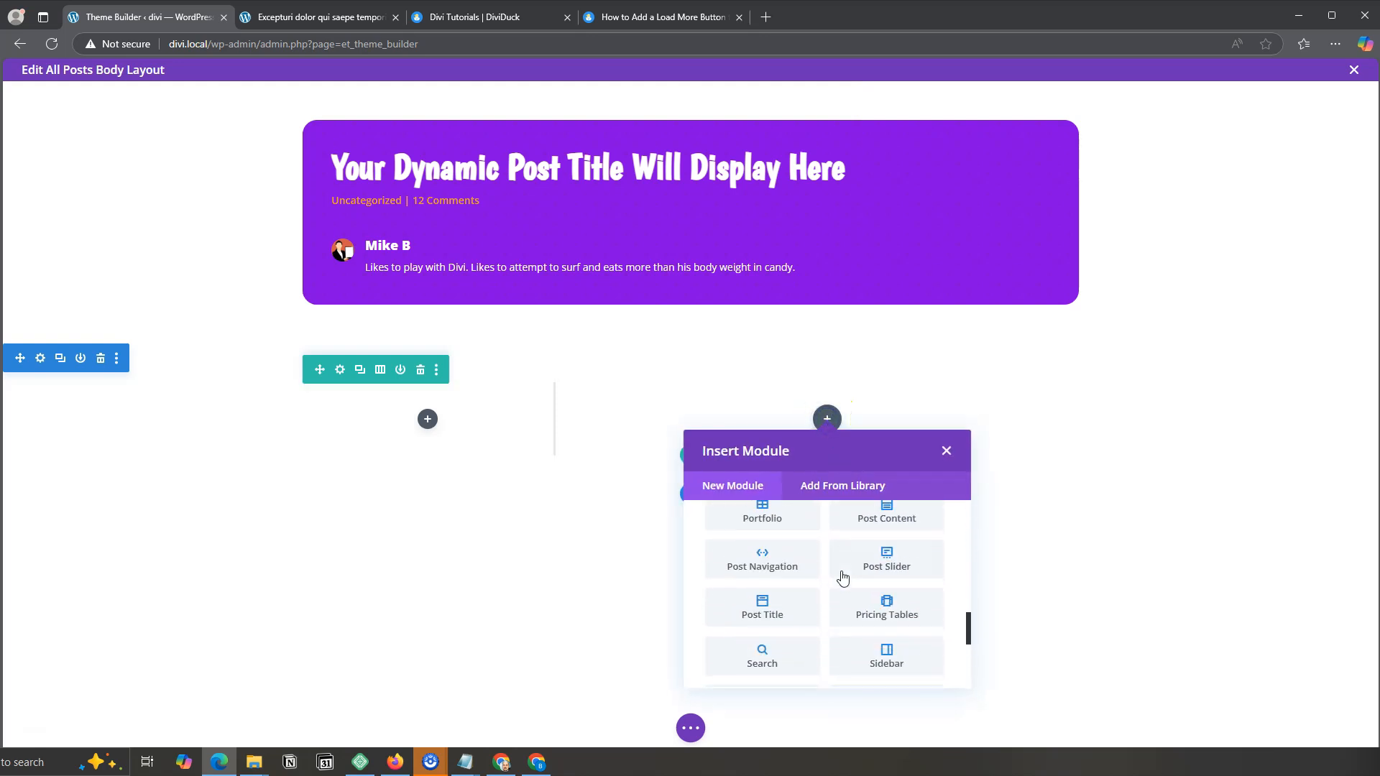
{"action": "left_click", "coordinate": [886, 520]}
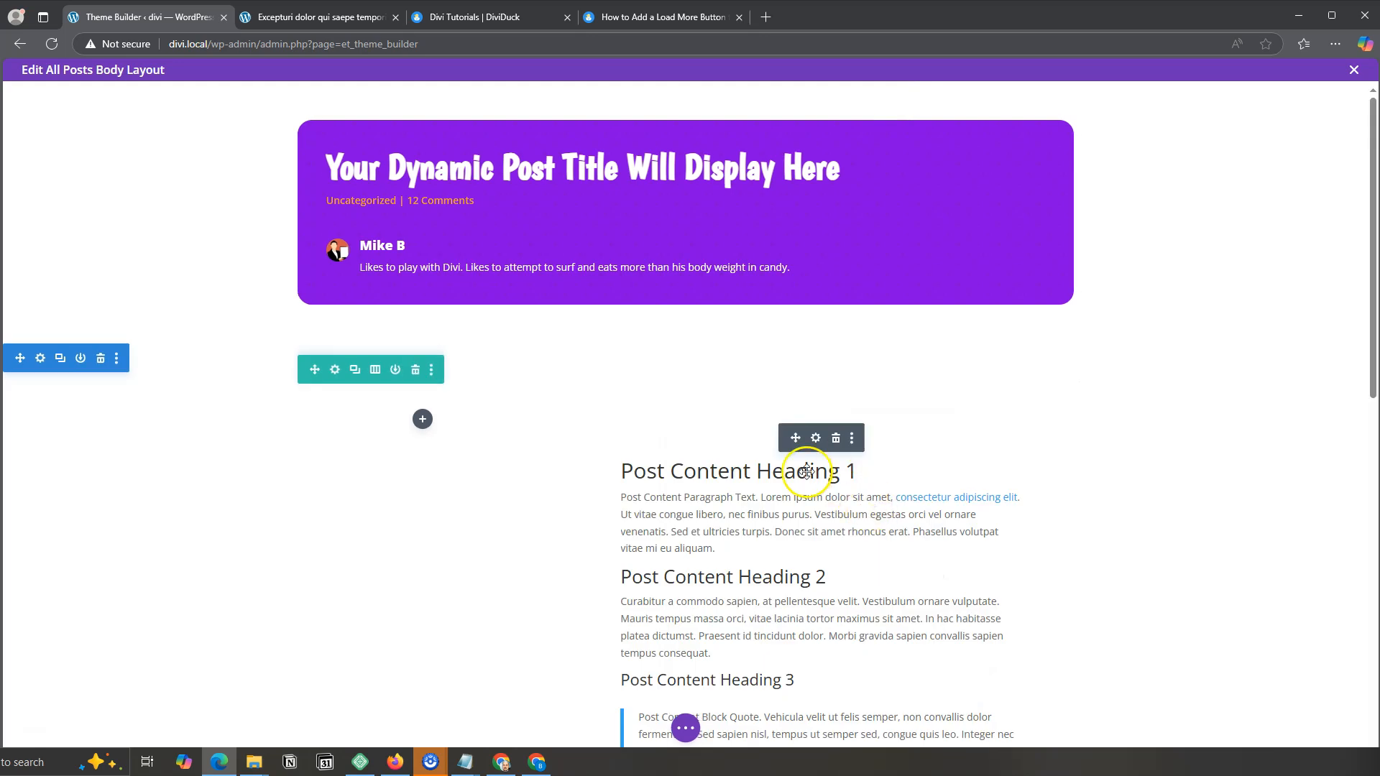
{"action": "scroll", "coordinate": [784, 435], "scroll_direction": "down", "scroll_amount": 2}
{"action": "scroll", "coordinate": [790, 388], "scroll_direction": "down", "scroll_amount": 2}
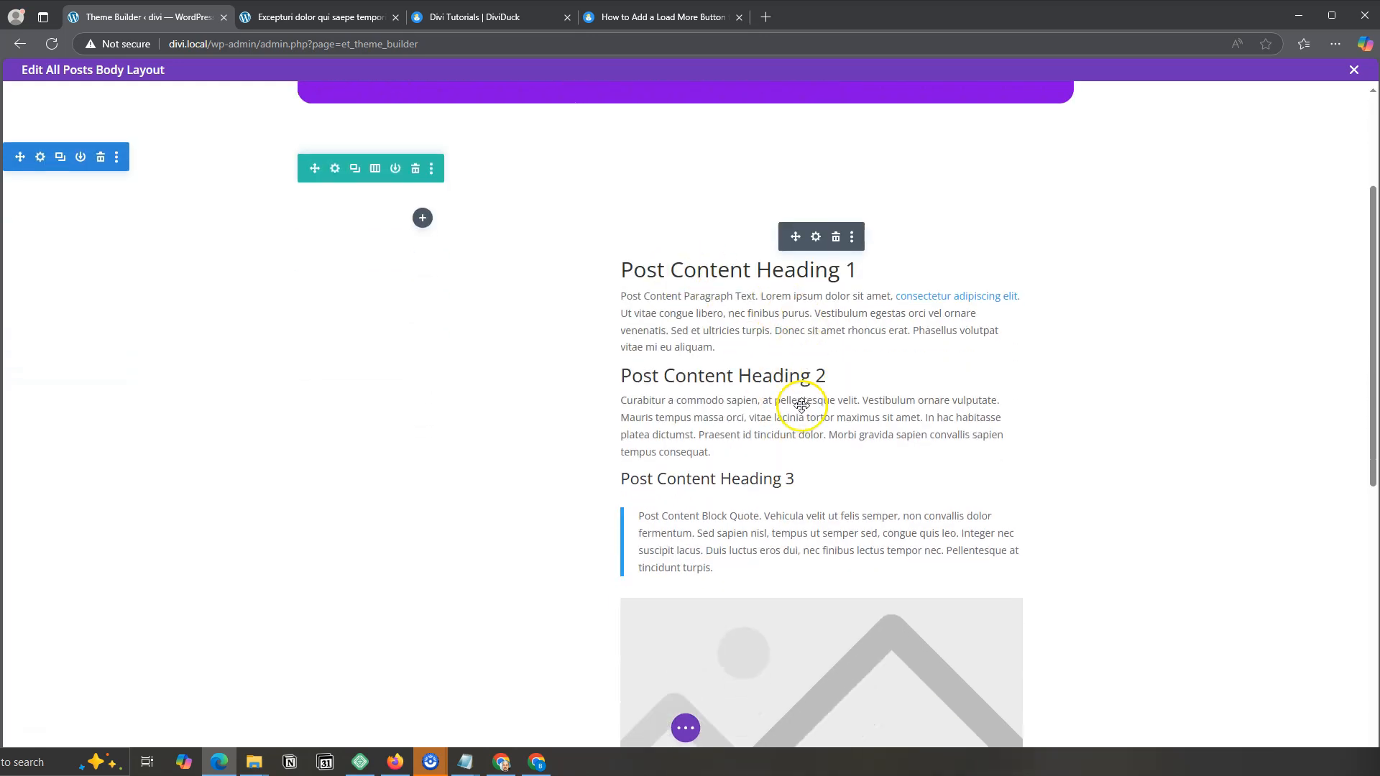
{"action": "scroll", "coordinate": [775, 460], "scroll_direction": "down", "scroll_amount": 3}
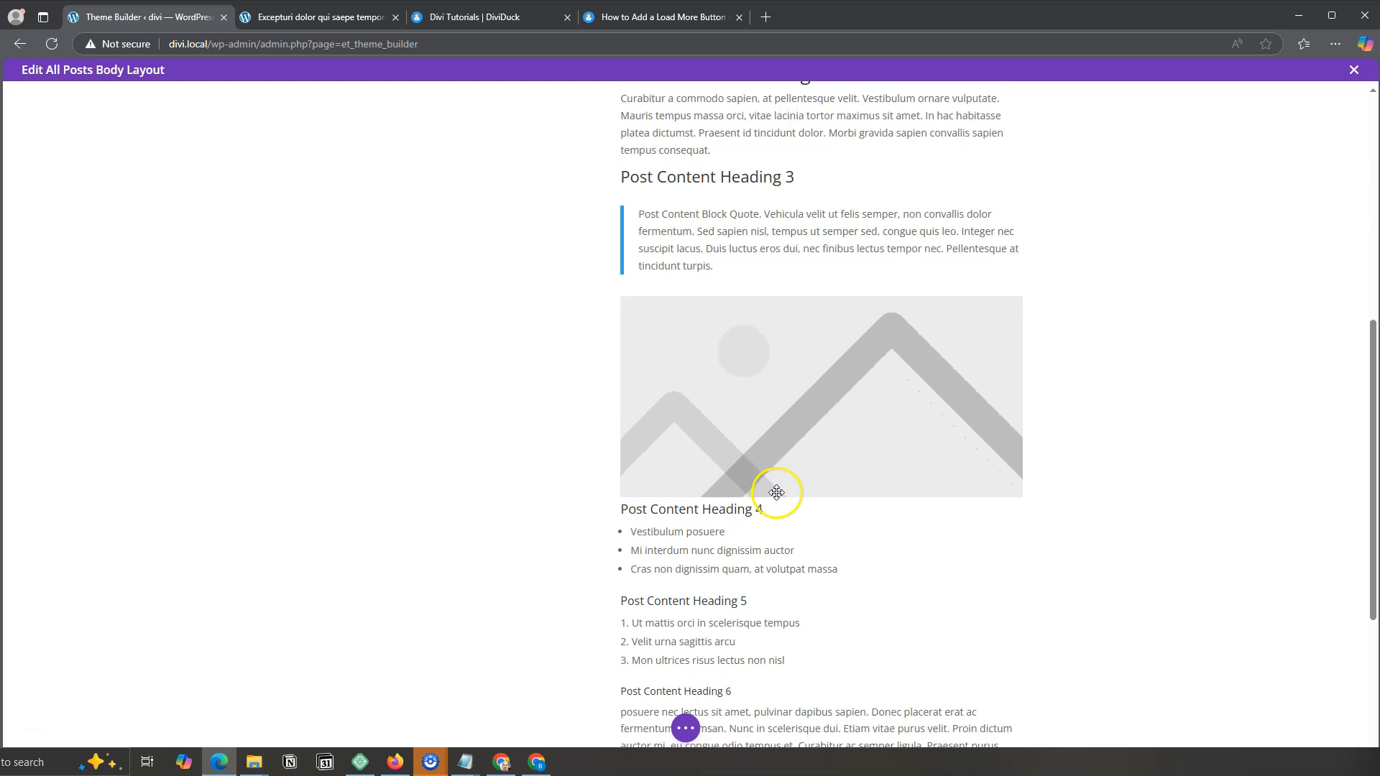
Compare the rest of the Post Content placeholder with the body text of the live Excepturi post.
{"action": "scroll", "coordinate": [774, 491], "scroll_direction": "down", "scroll_amount": 4}
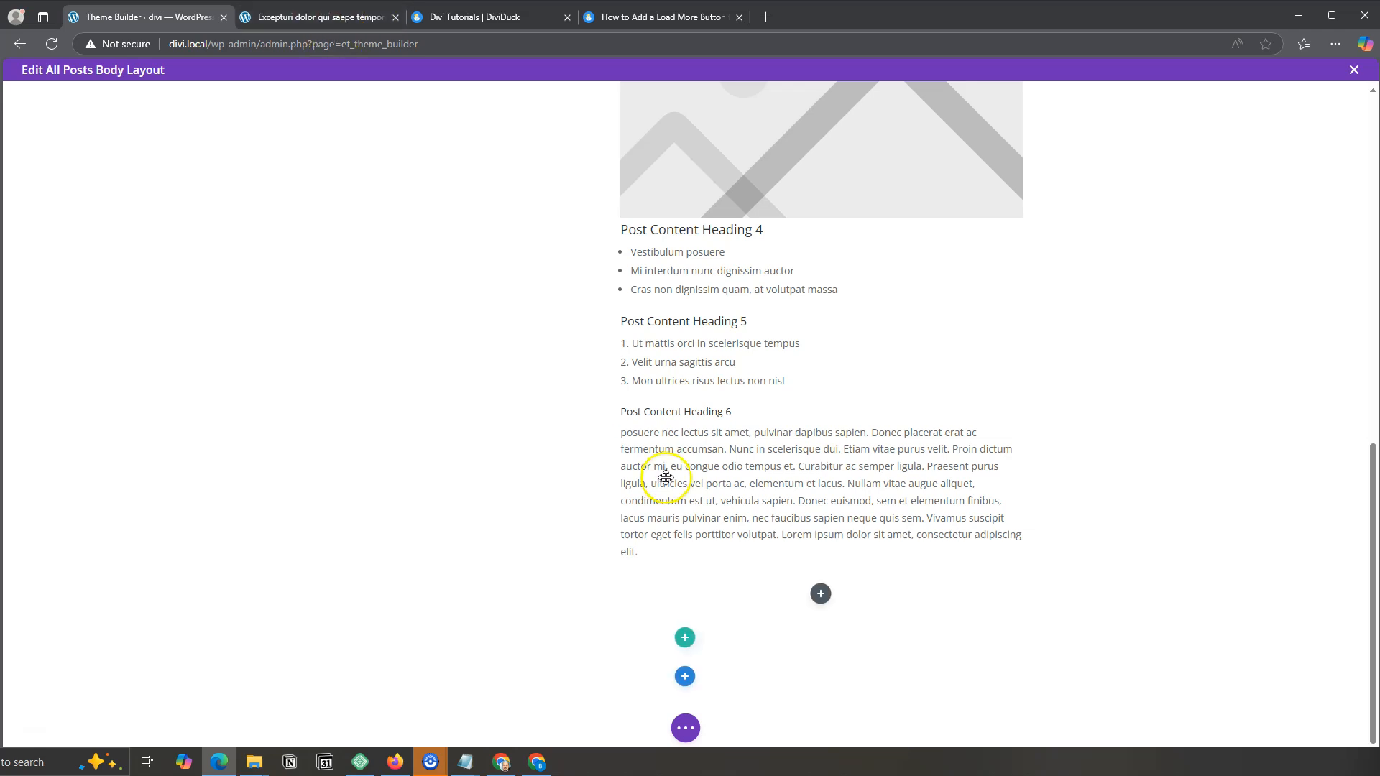
{"action": "left_click", "coordinate": [325, 17]}
{"action": "scroll", "coordinate": [549, 307], "scroll_direction": "down", "scroll_amount": 5}
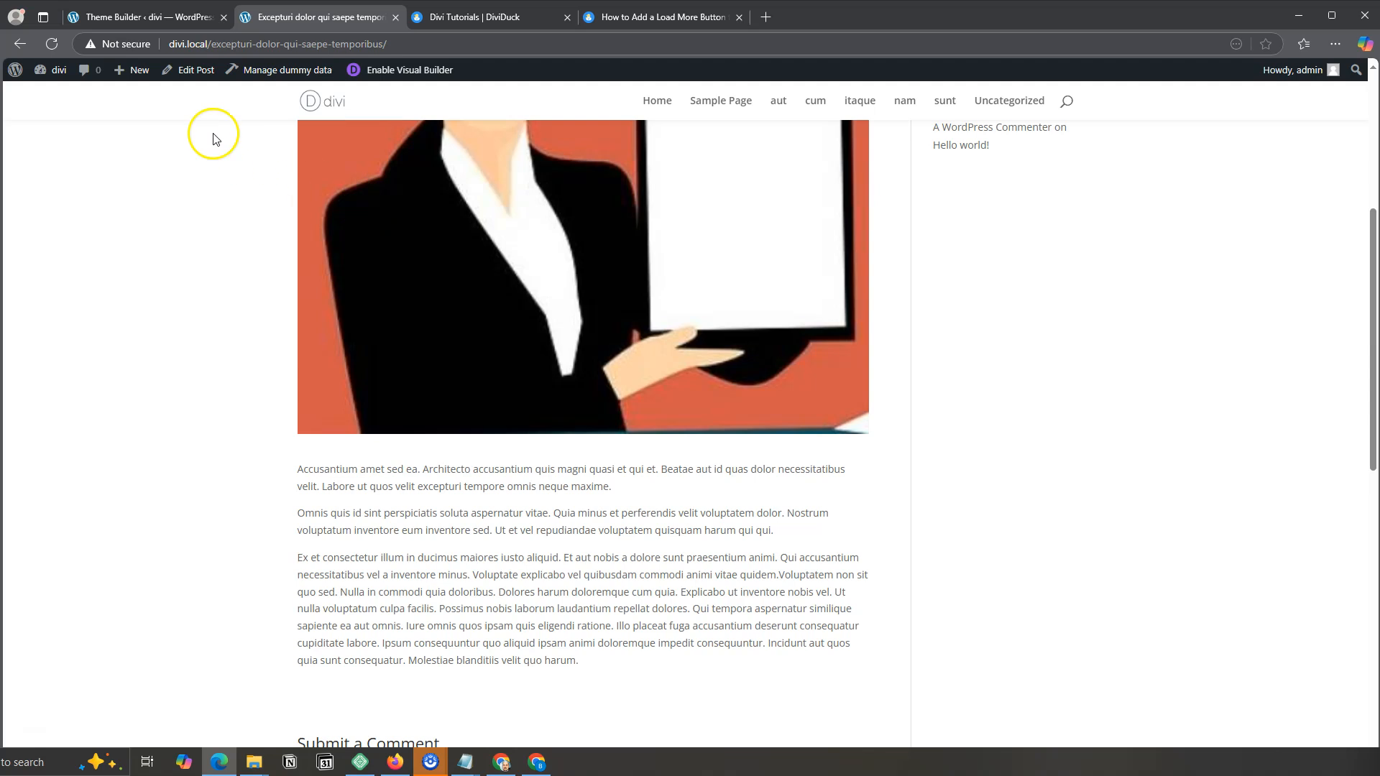
{"action": "left_click", "coordinate": [146, 18]}
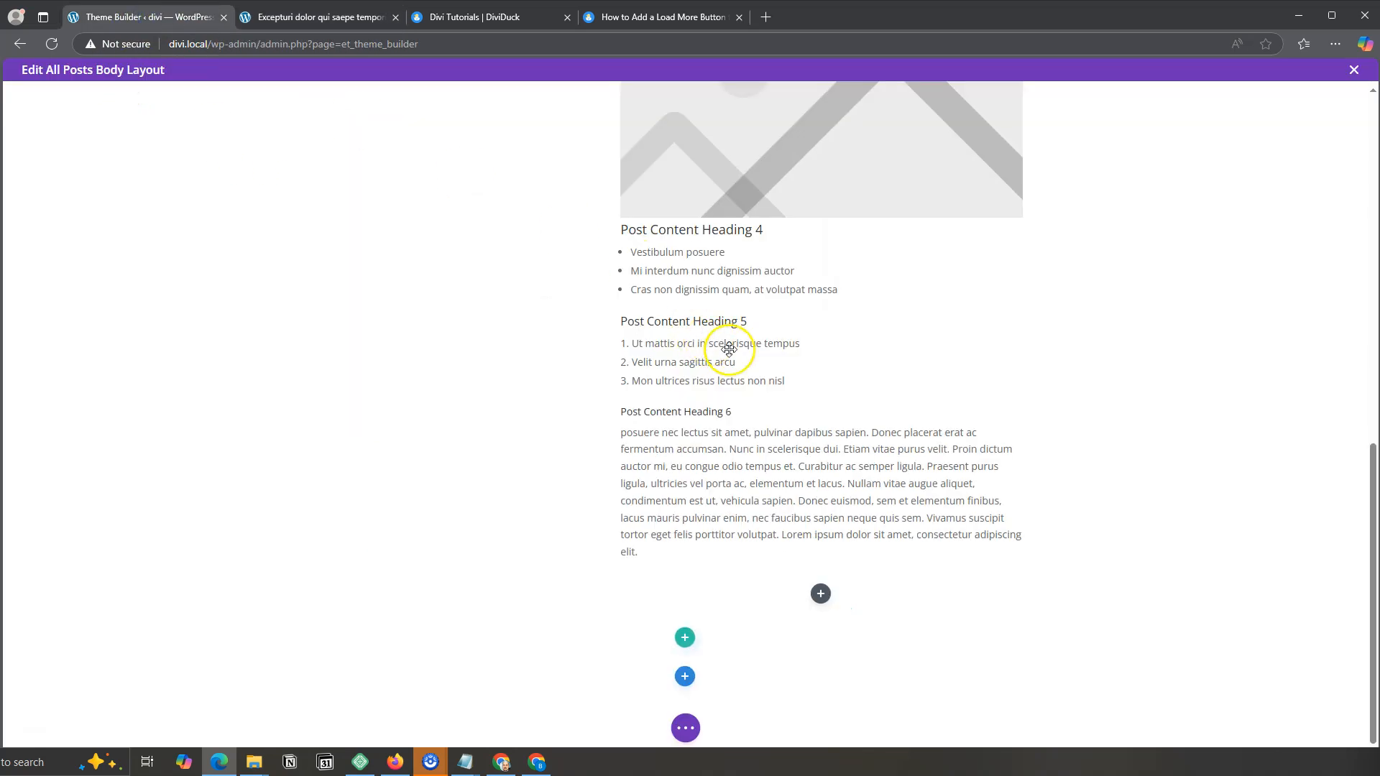
{"action": "scroll", "coordinate": [733, 345], "scroll_direction": "up", "scroll_amount": 8}
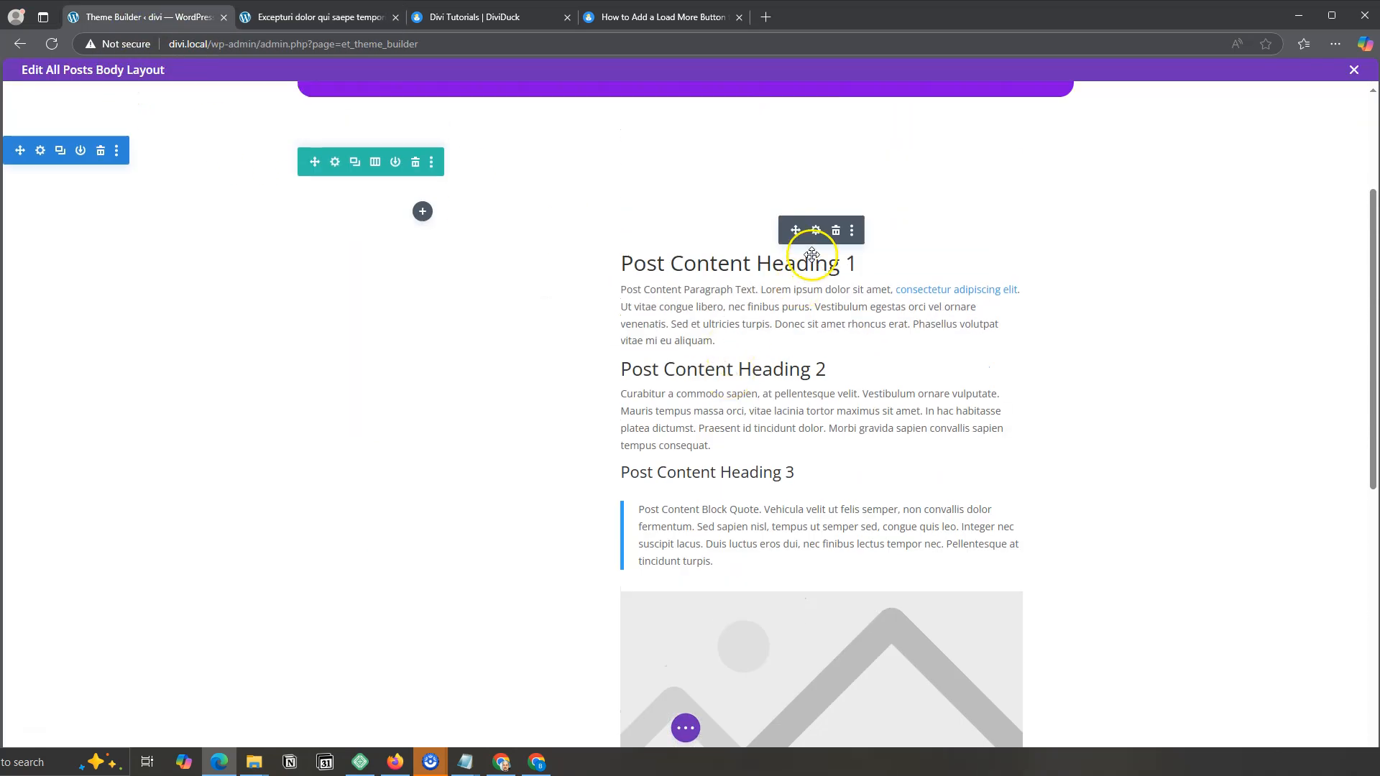
In the Post Content module's design settings, set the H1 heading font to Boogaloo and its text size to 40px.
{"action": "left_click", "coordinate": [816, 230]}
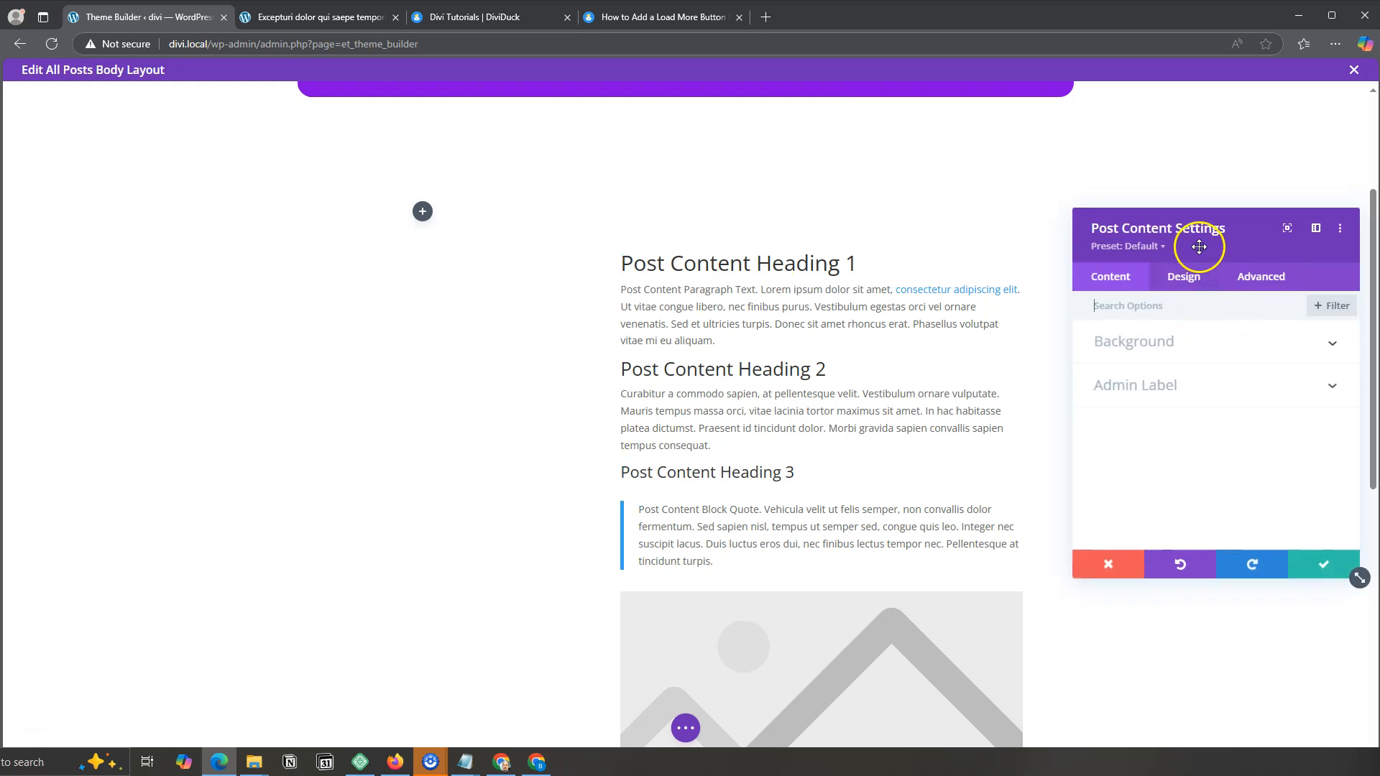
{"action": "left_click_drag", "start_coordinate": [1207, 216], "coordinate": [262, 210]}
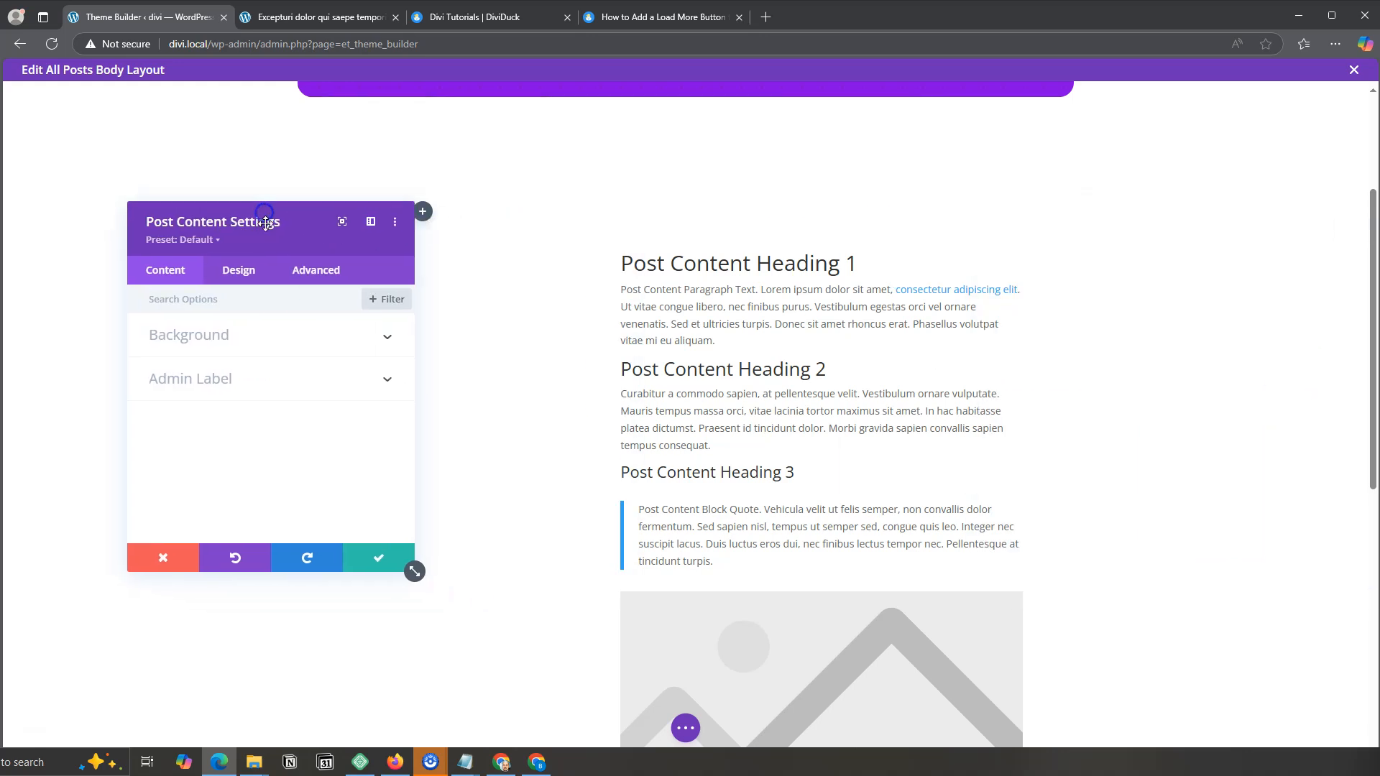
{"action": "left_click", "coordinate": [243, 273]}
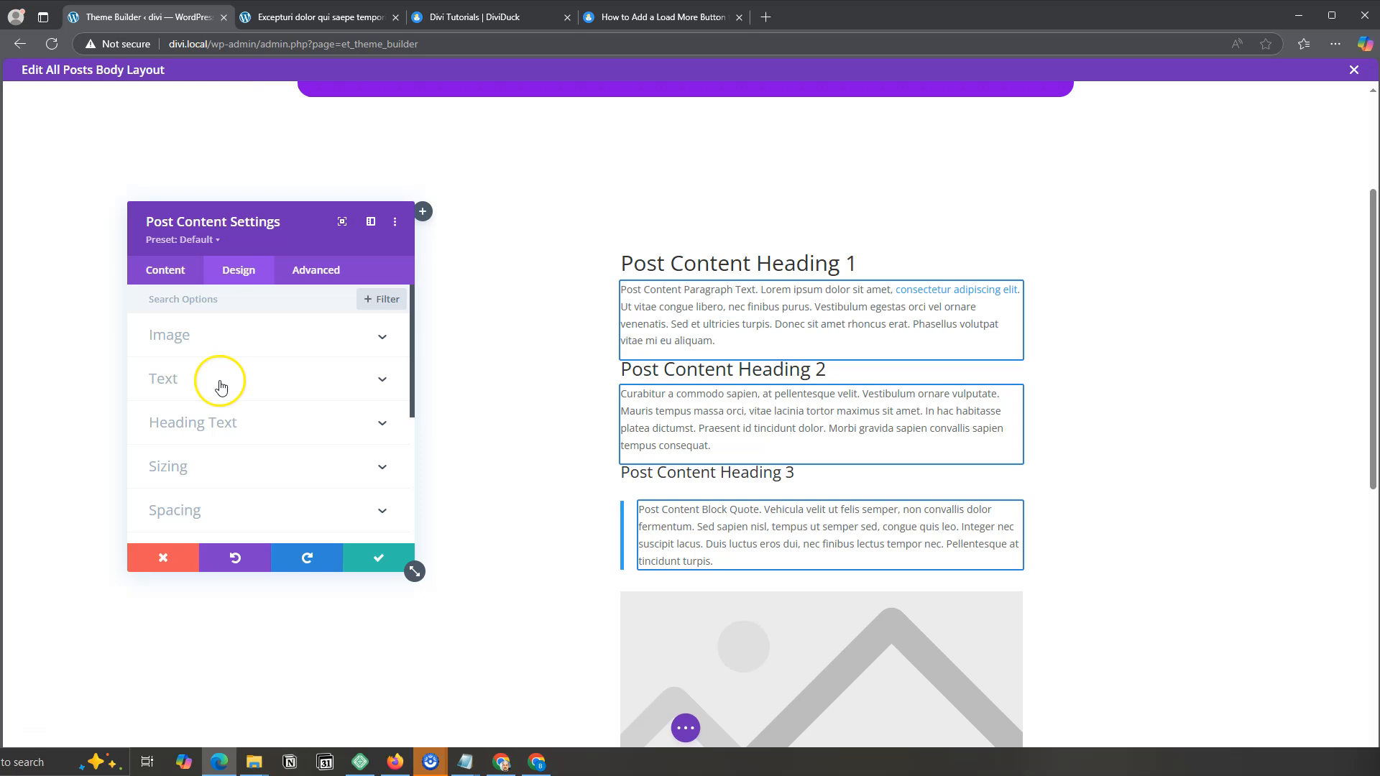
{"action": "left_click", "coordinate": [221, 422]}
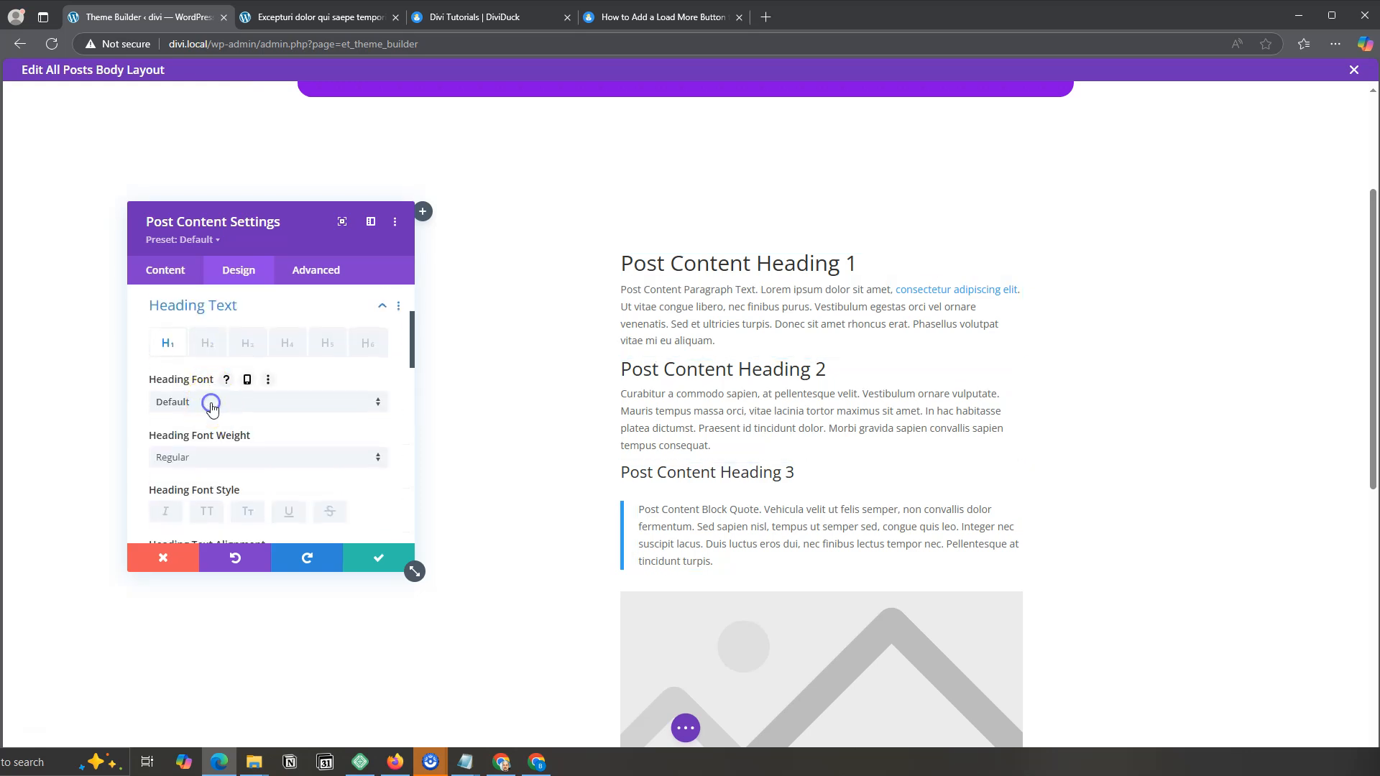
{"action": "left_click", "coordinate": [212, 407]}
{"action": "left_click", "coordinate": [209, 199]}
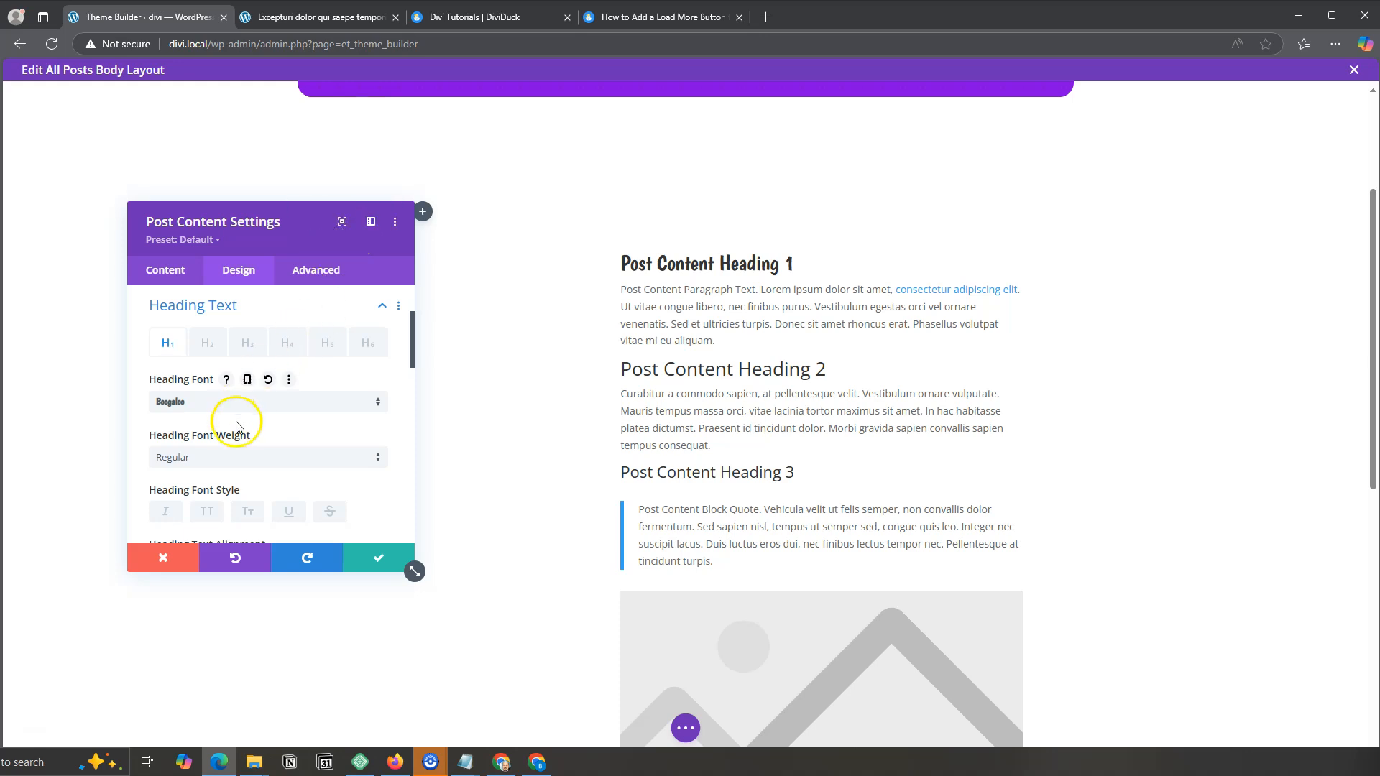
{"action": "scroll", "coordinate": [231, 427], "scroll_direction": "down", "scroll_amount": 2}
{"action": "scroll", "coordinate": [229, 435], "scroll_direction": "down", "scroll_amount": 2}
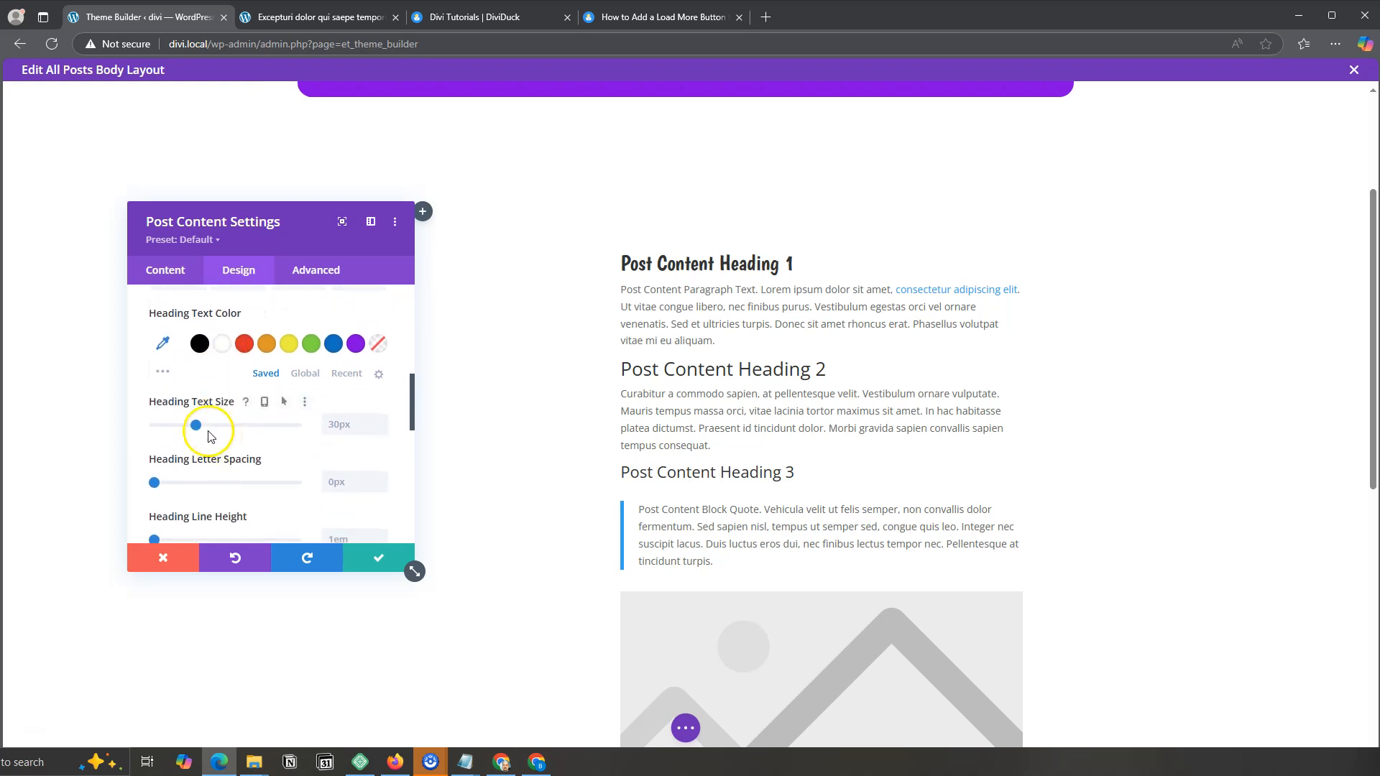
{"action": "left_click_drag", "start_coordinate": [198, 427], "coordinate": [210, 430]}
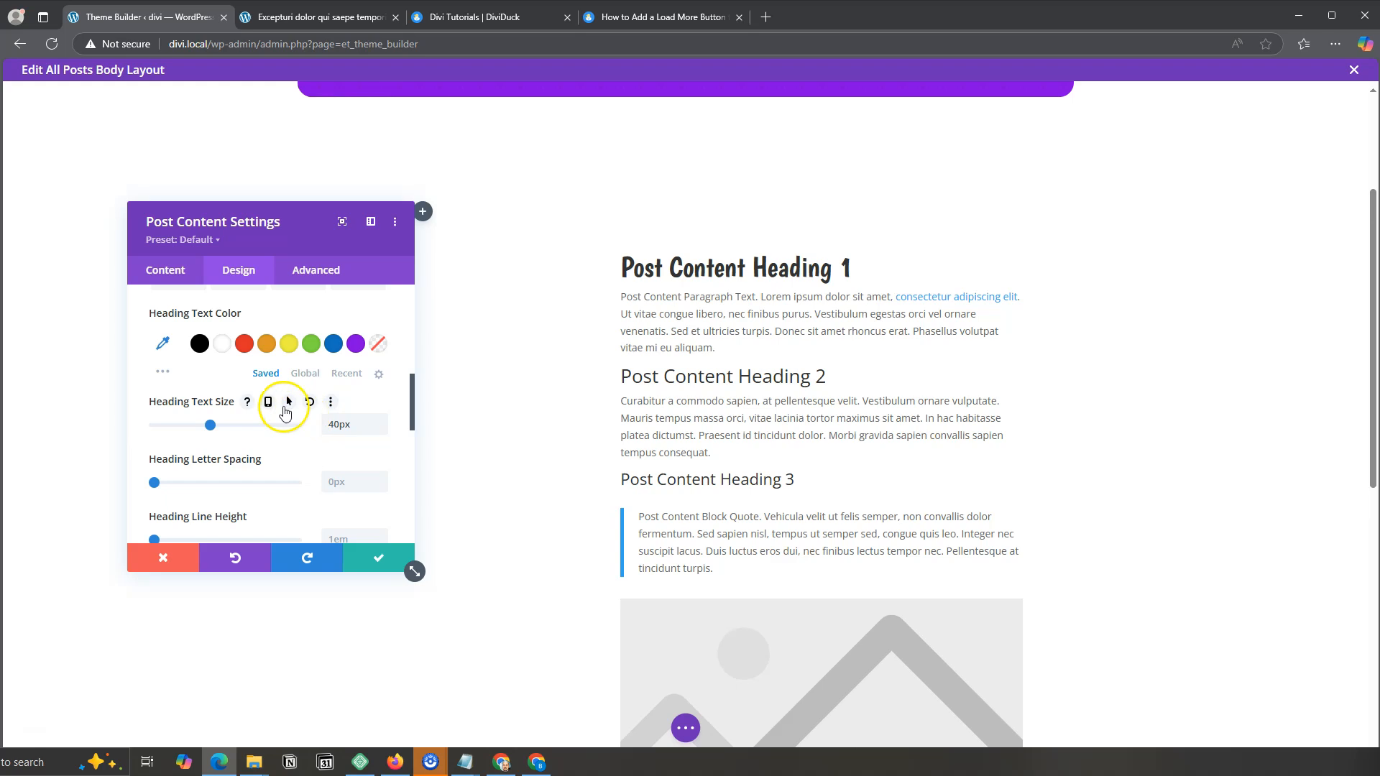
Set the H2 heading font to Boogaloo and its text size to 34px.
{"action": "scroll", "coordinate": [260, 389], "scroll_direction": "up", "scroll_amount": 3}
{"action": "scroll", "coordinate": [220, 338], "scroll_direction": "up", "scroll_amount": 2}
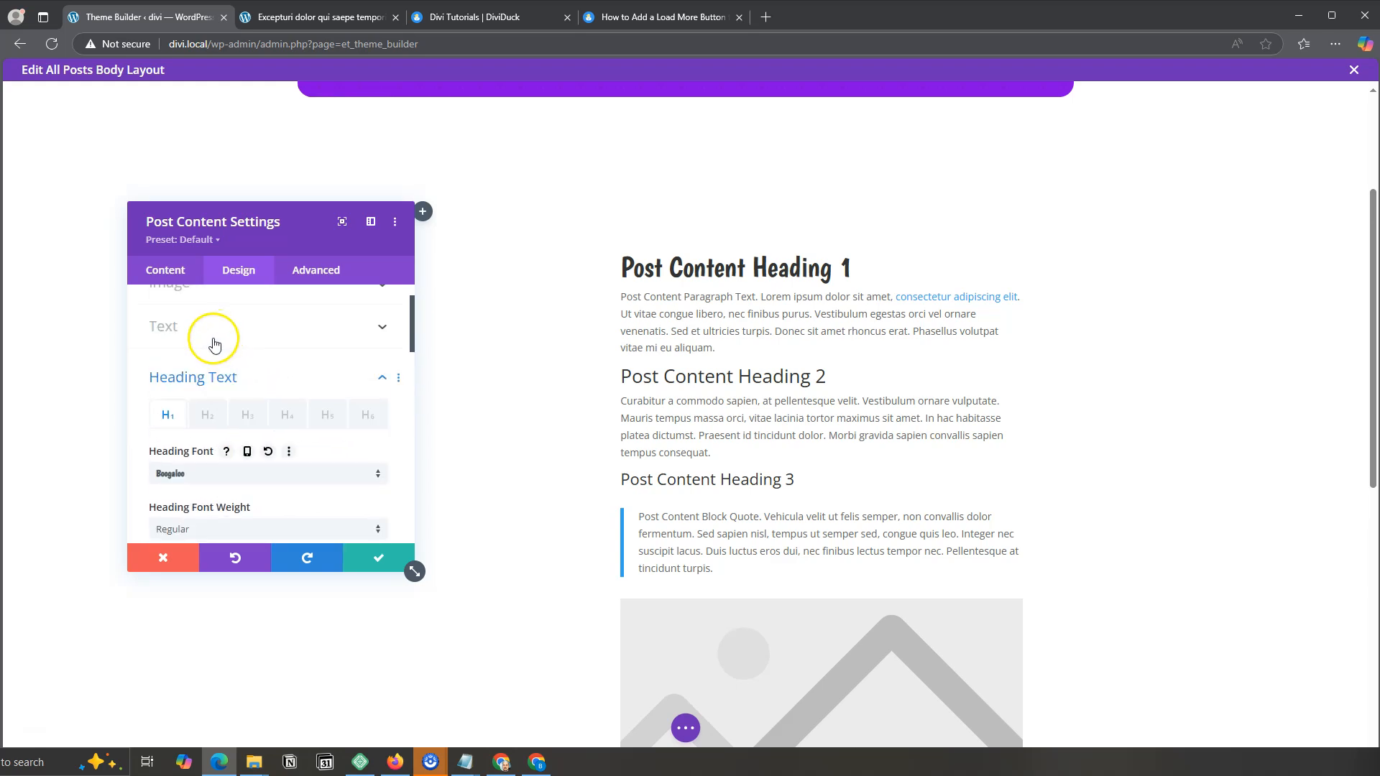
{"action": "left_click", "coordinate": [207, 413]}
{"action": "left_click", "coordinate": [212, 476]}
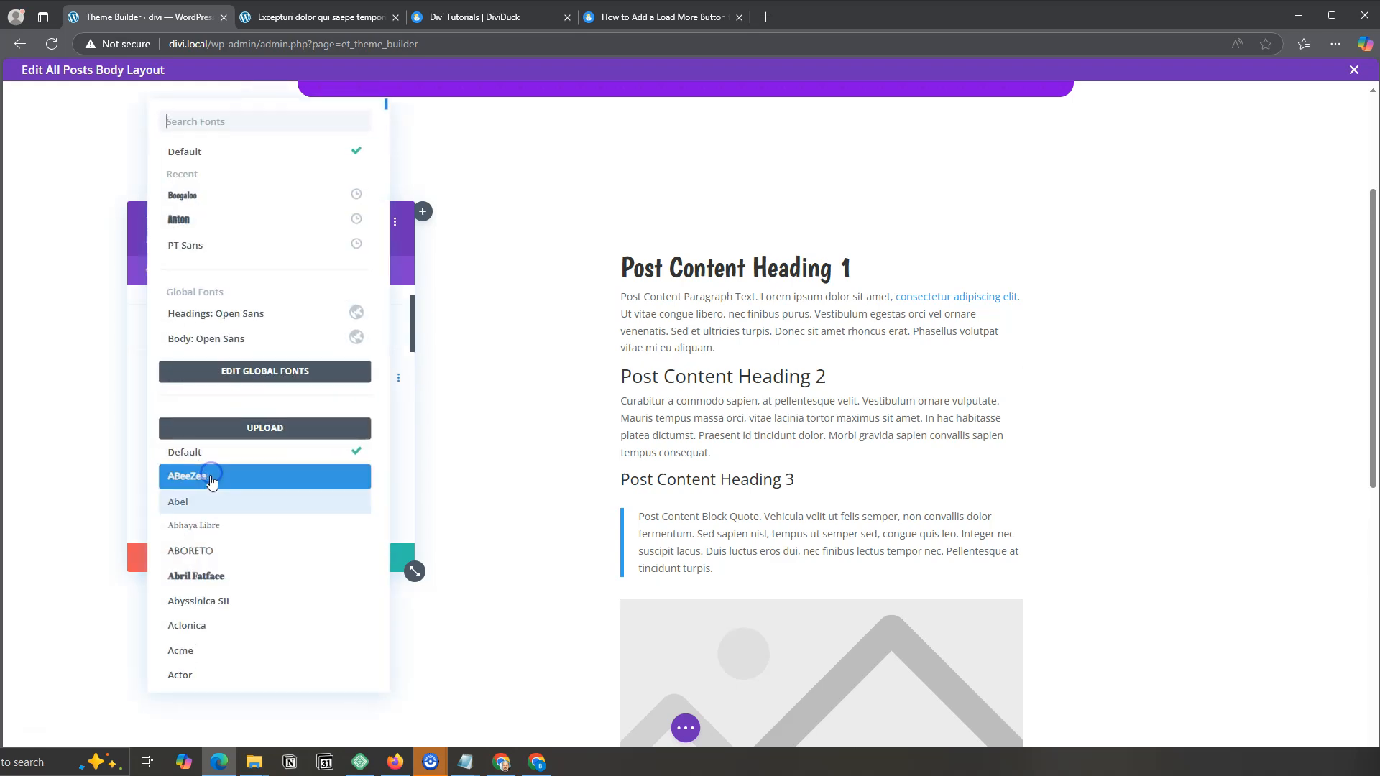
{"action": "left_click", "coordinate": [209, 198]}
{"action": "scroll", "coordinate": [207, 403], "scroll_direction": "down", "scroll_amount": 3}
{"action": "left_click_drag", "start_coordinate": [190, 497], "coordinate": [202, 497]}
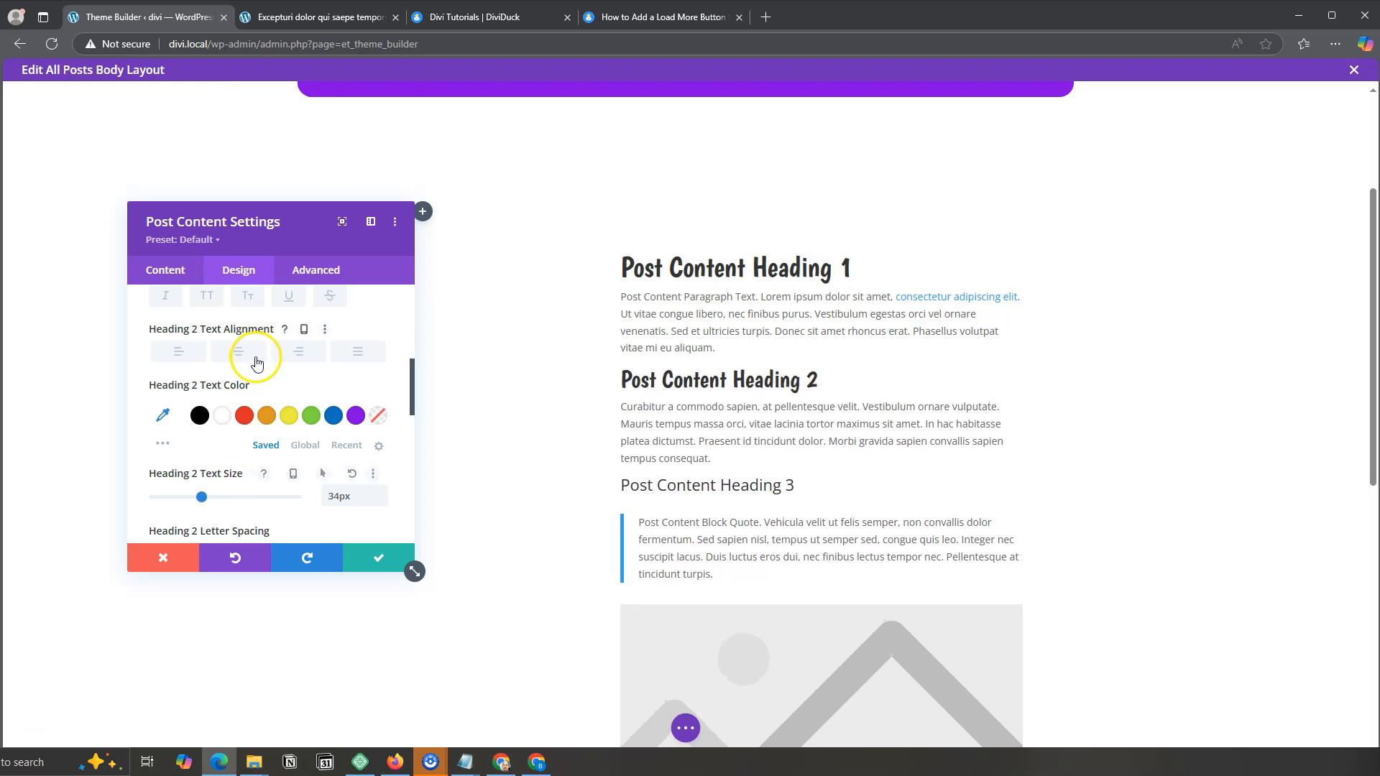
Set the H3 heading font to Boogaloo with a 28px text size, and check the headings in the placeholder content.
{"action": "scroll", "coordinate": [253, 365], "scroll_direction": "up", "scroll_amount": 2}
{"action": "scroll", "coordinate": [230, 352], "scroll_direction": "up", "scroll_amount": 3}
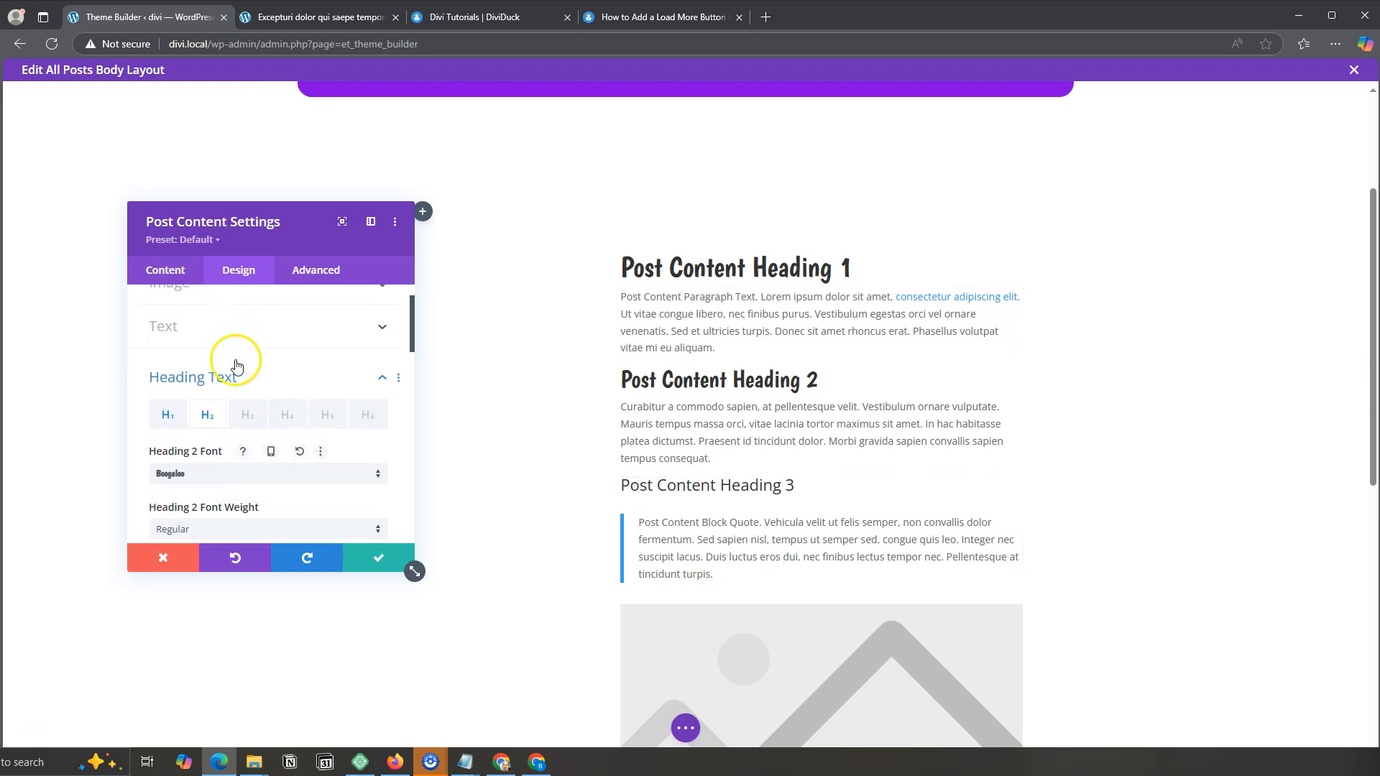
{"action": "scroll", "coordinate": [237, 446], "scroll_direction": "down", "scroll_amount": 1}
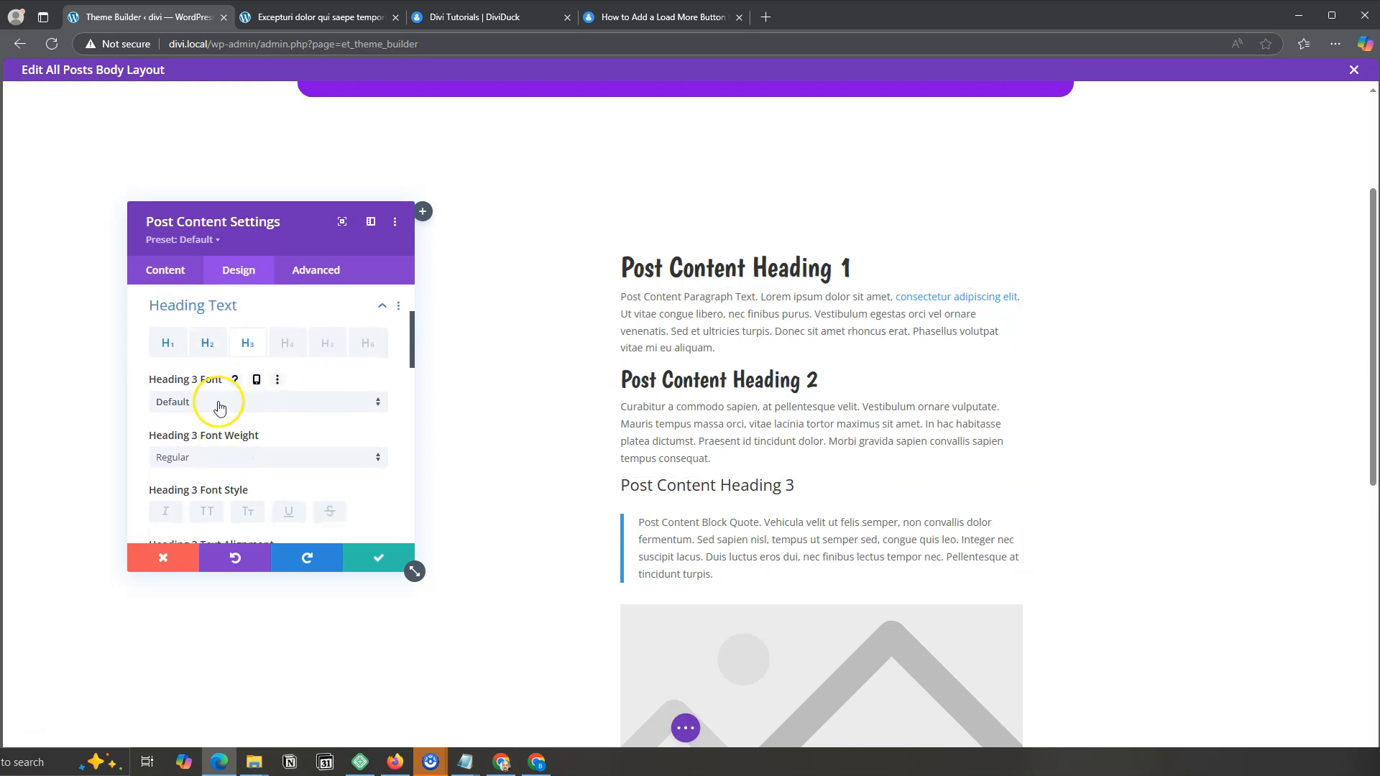
{"action": "left_click", "coordinate": [209, 401]}
{"action": "left_click", "coordinate": [216, 195]}
{"action": "scroll", "coordinate": [266, 432], "scroll_direction": "down", "scroll_amount": 4}
{"action": "left_click_drag", "start_coordinate": [184, 425], "coordinate": [194, 426]}
{"action": "left_click", "coordinate": [256, 499]}
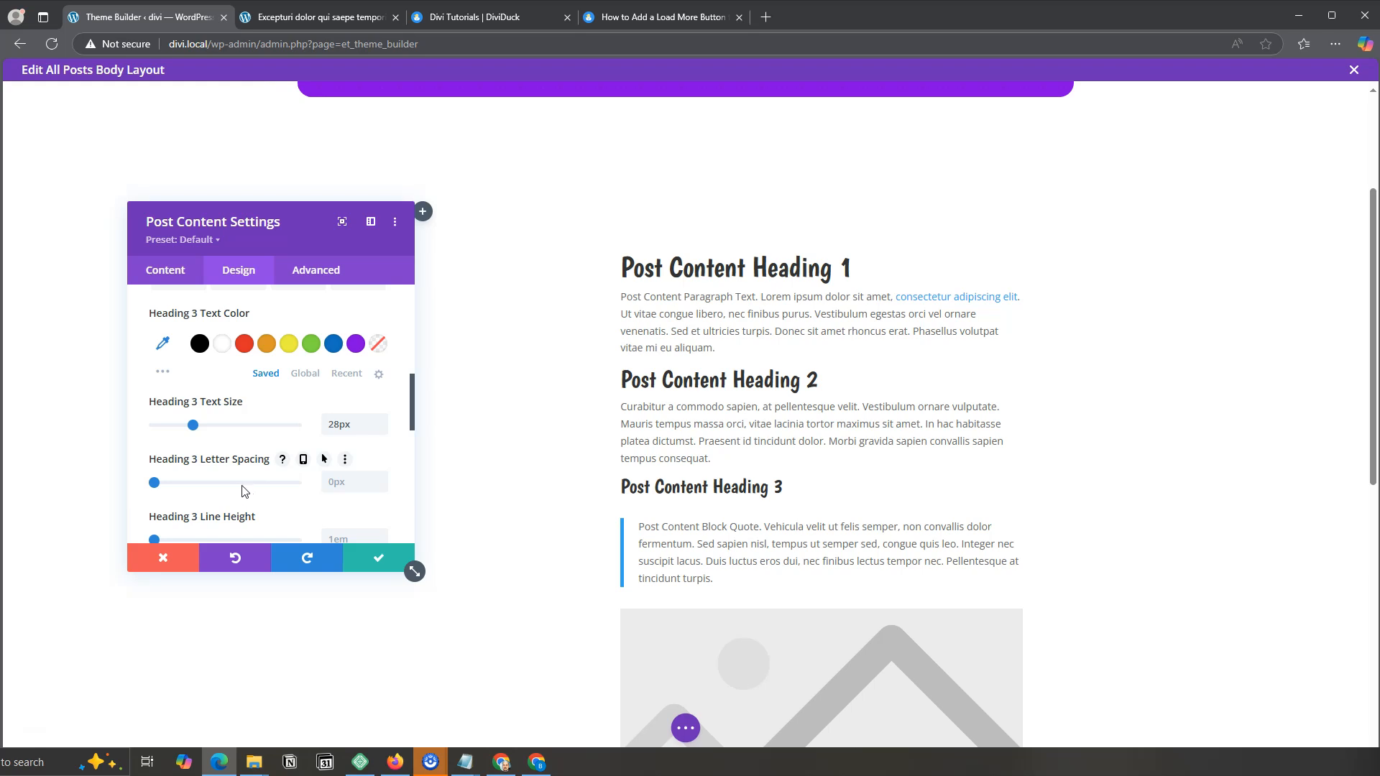
{"action": "scroll", "coordinate": [898, 432], "scroll_direction": "down", "scroll_amount": 6}
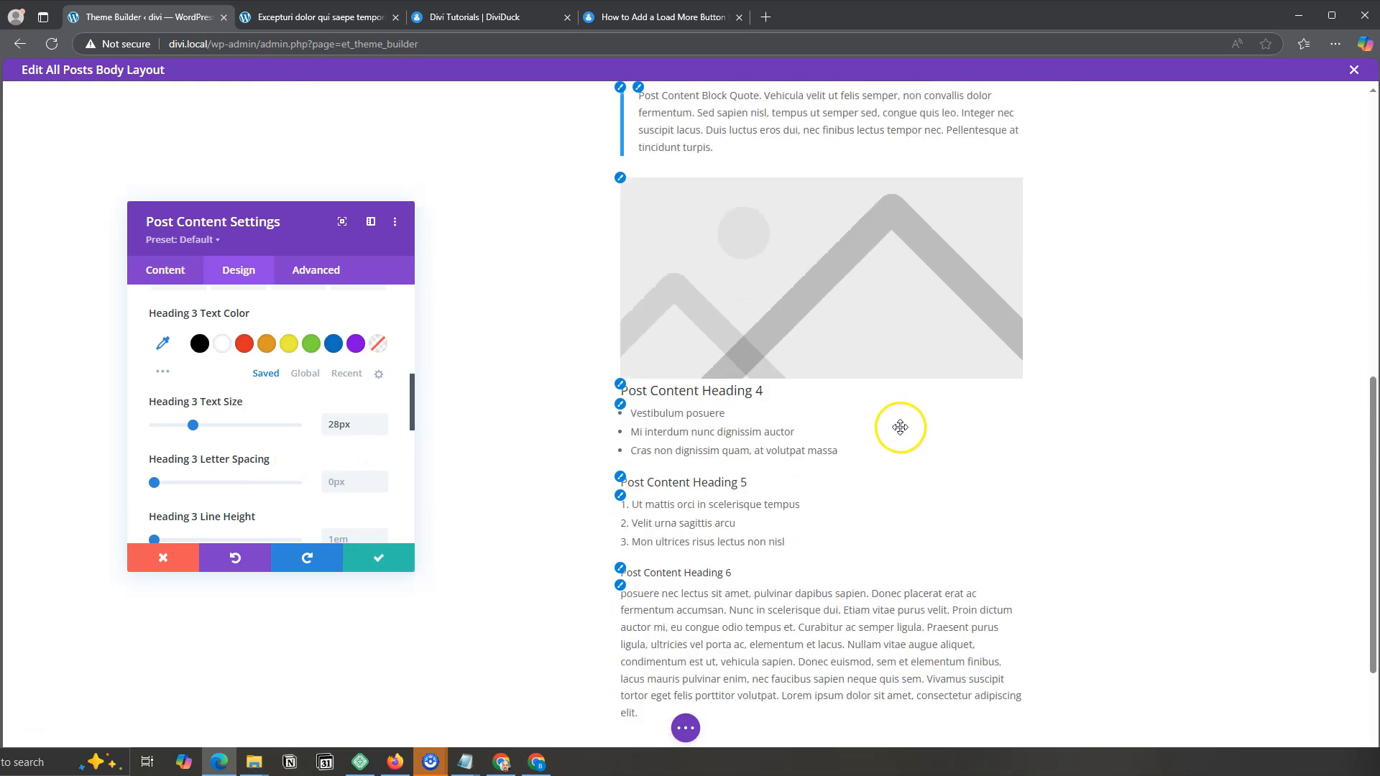
{"action": "scroll", "coordinate": [881, 425], "scroll_direction": "up", "scroll_amount": 3}
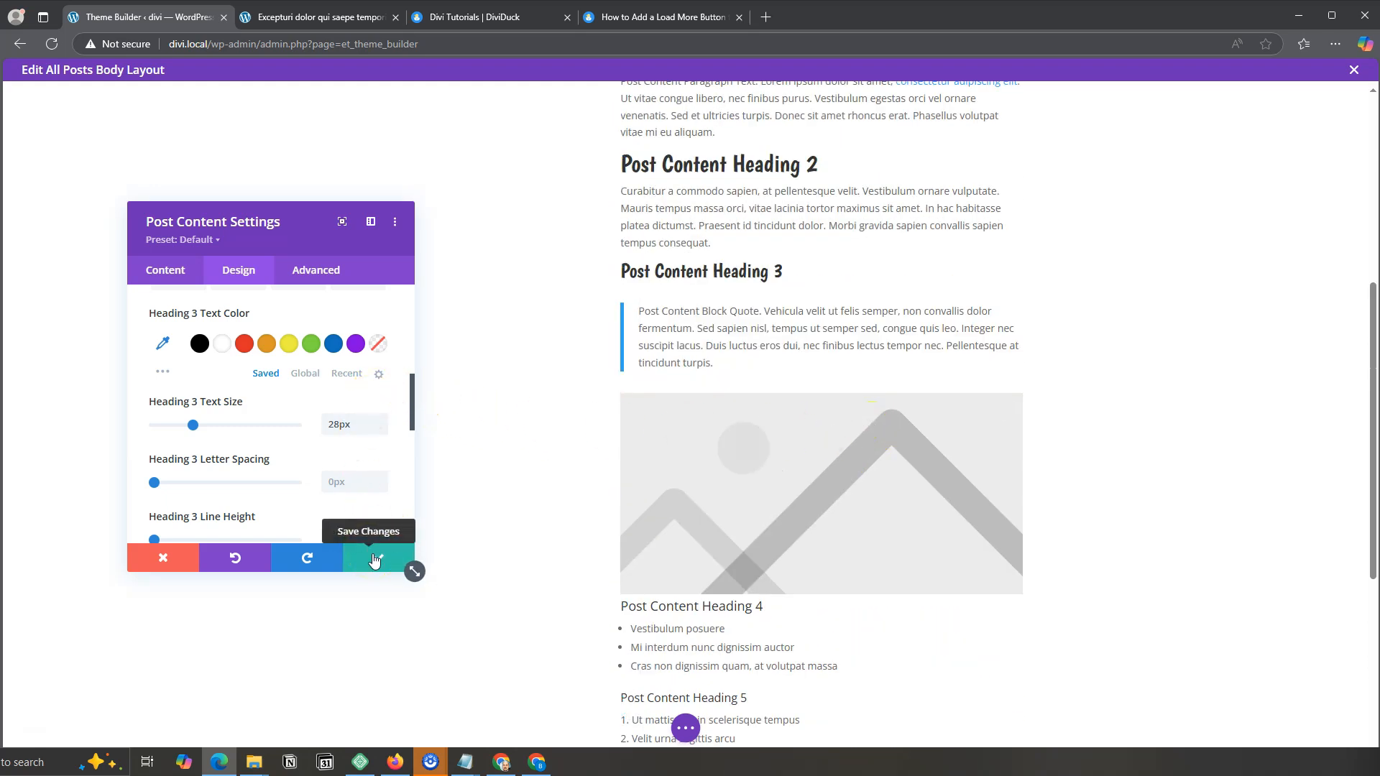
Set the Post Content module's body text font to PT Sans.
{"action": "scroll", "coordinate": [230, 317], "scroll_direction": "up", "scroll_amount": 1}
{"action": "scroll", "coordinate": [231, 317], "scroll_direction": "up", "scroll_amount": 6}
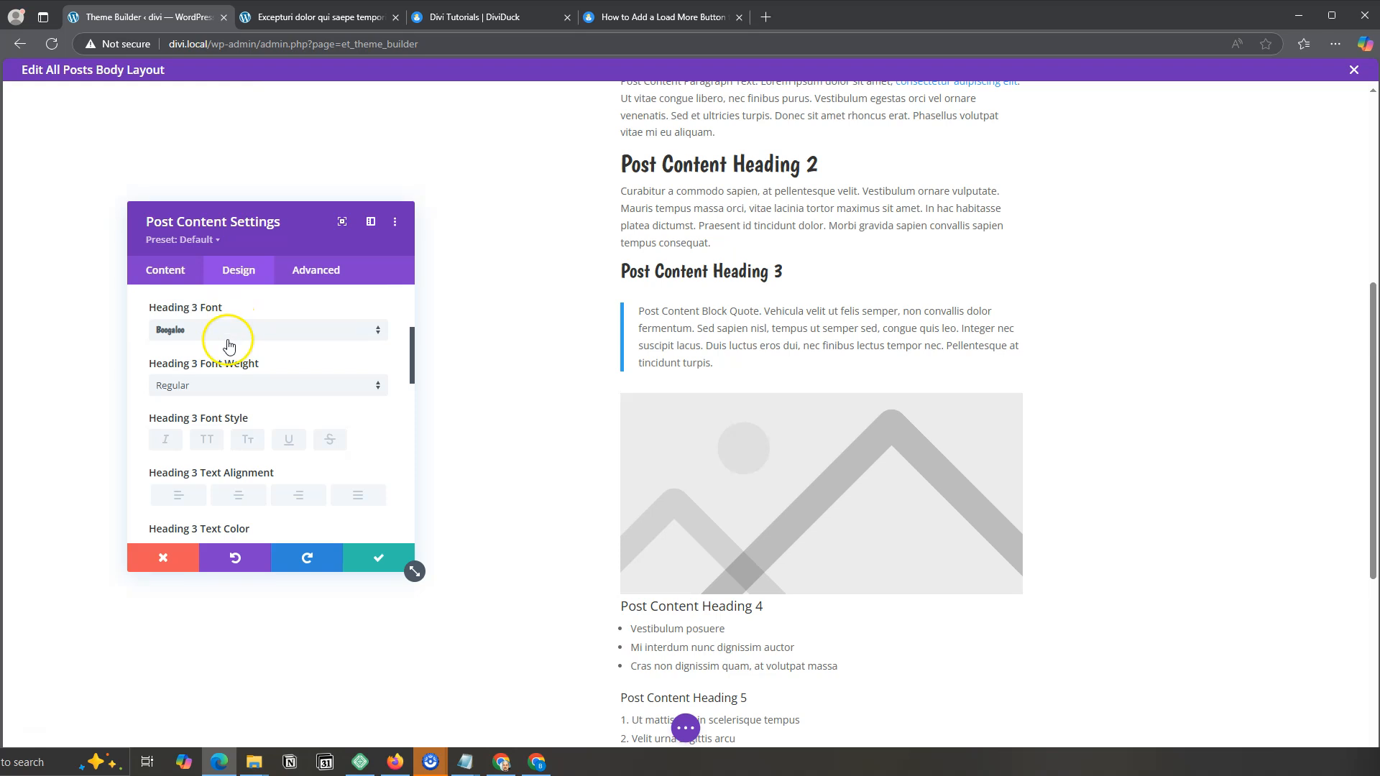
{"action": "left_click", "coordinate": [220, 428]}
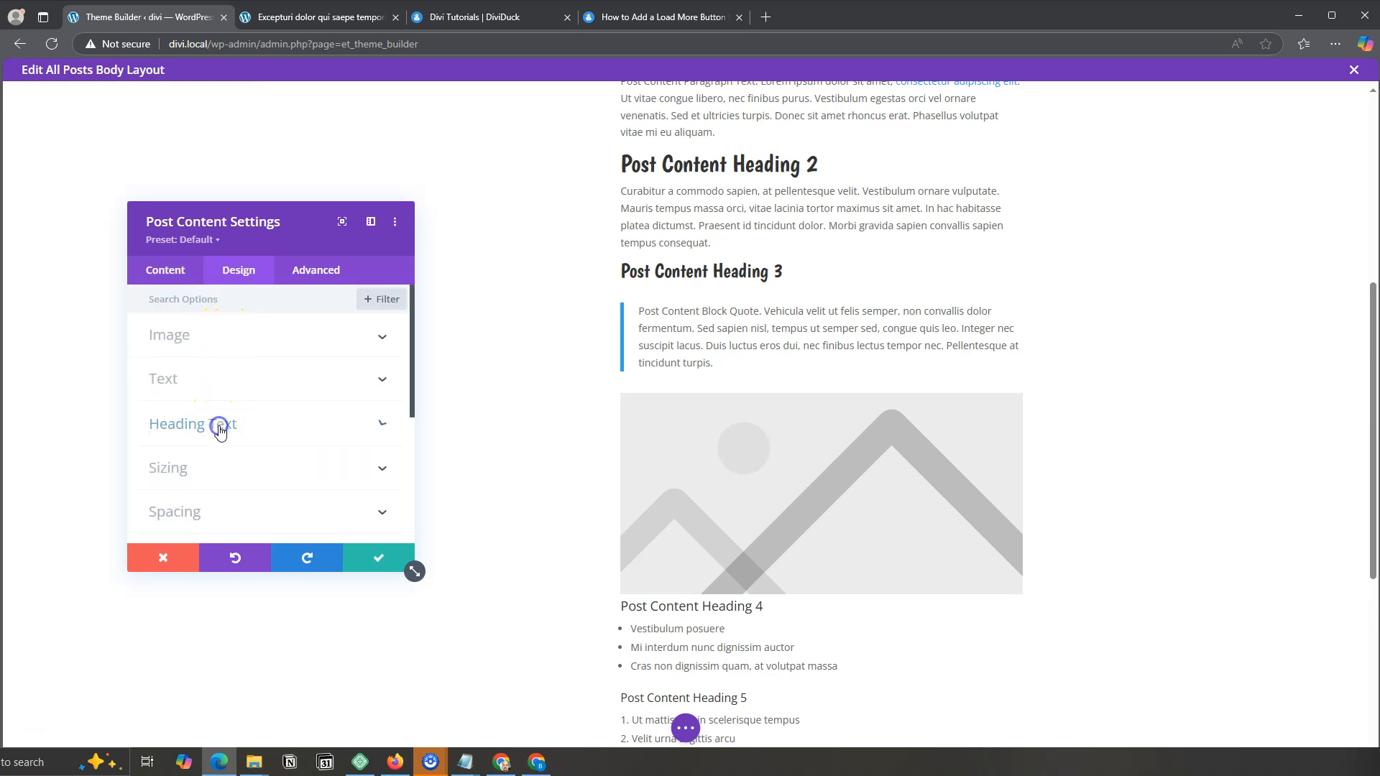
{"action": "left_click", "coordinate": [208, 376]}
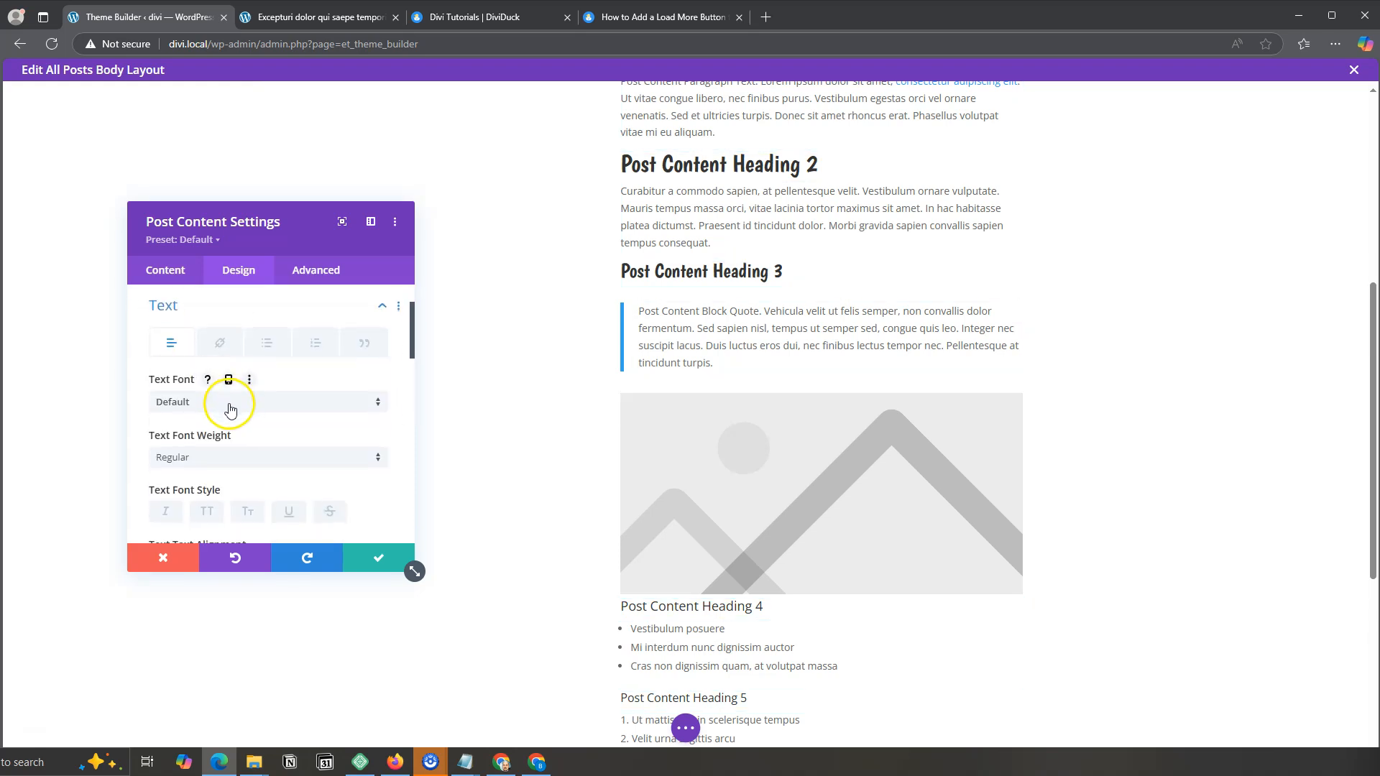
{"action": "left_click", "coordinate": [230, 402]}
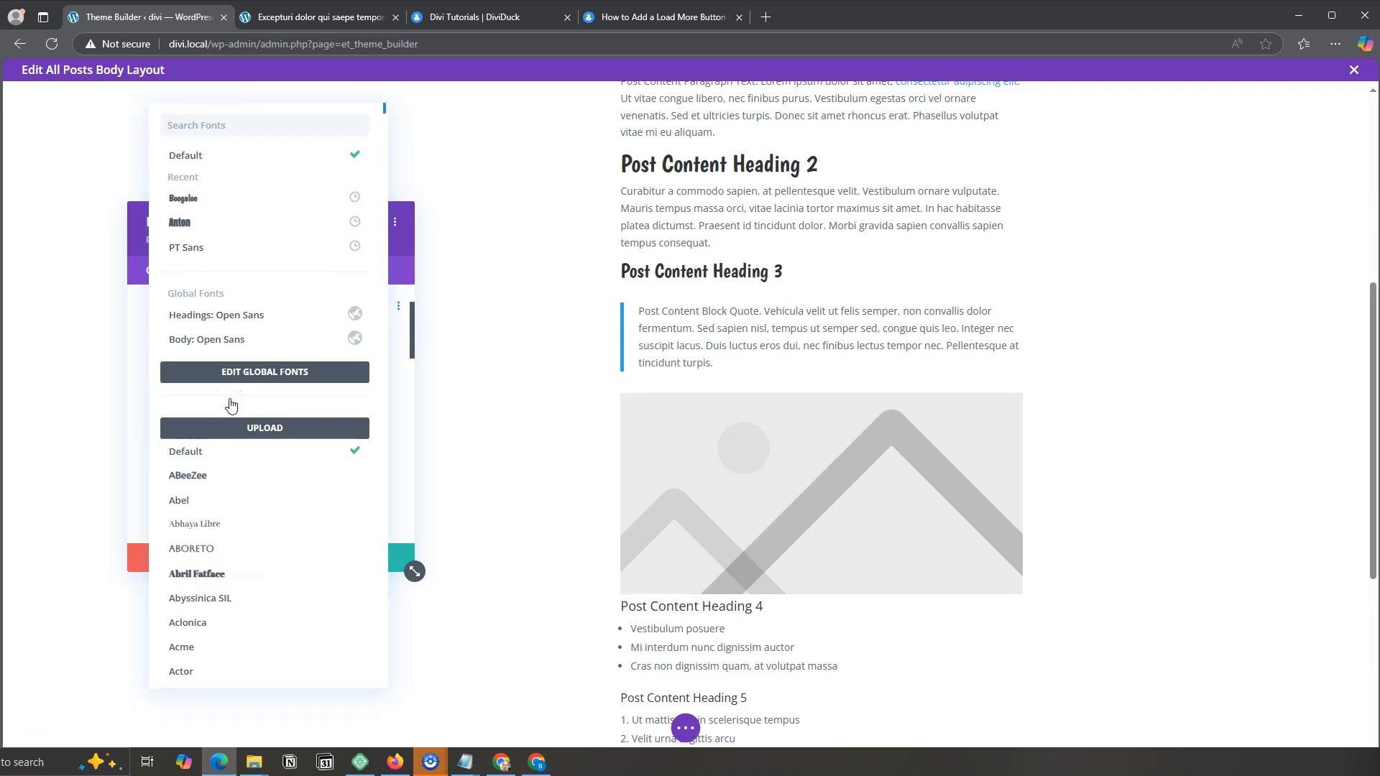
{"action": "left_click", "coordinate": [229, 246]}
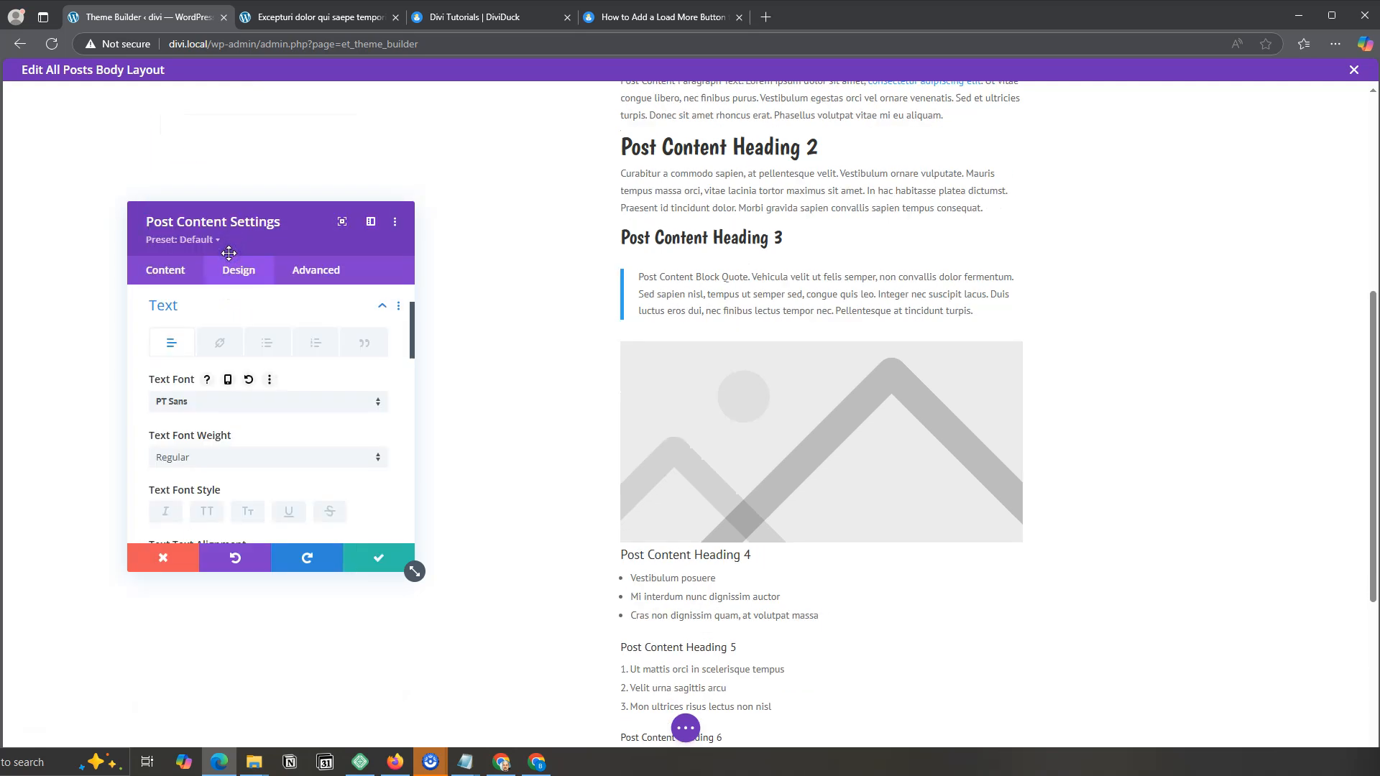
Set the body text size to 16px and its line height to 1.6em, and save the Post Content settings.
{"action": "scroll", "coordinate": [234, 424], "scroll_direction": "down", "scroll_amount": 4}
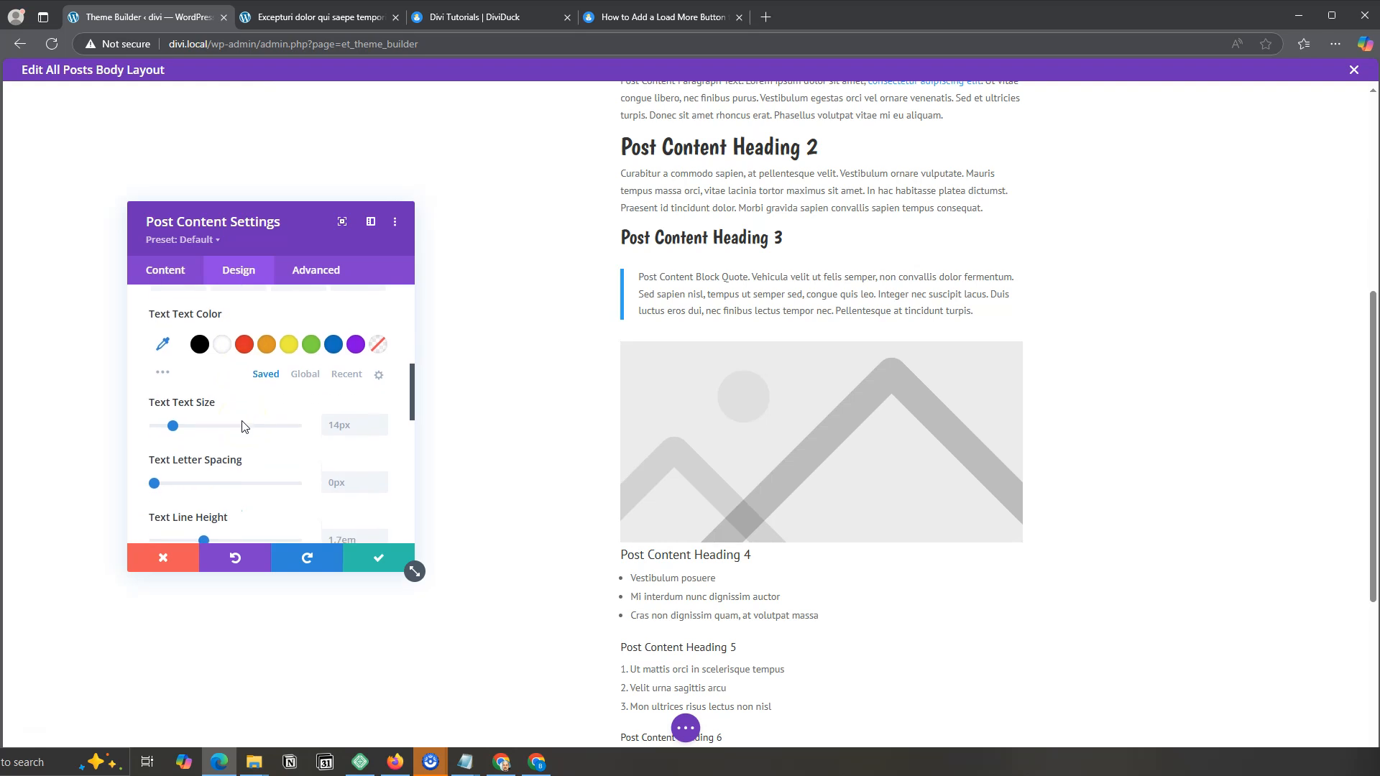
{"action": "scroll", "coordinate": [241, 426], "scroll_direction": "down", "scroll_amount": 1}
{"action": "left_click_drag", "start_coordinate": [172, 353], "coordinate": [177, 355]}
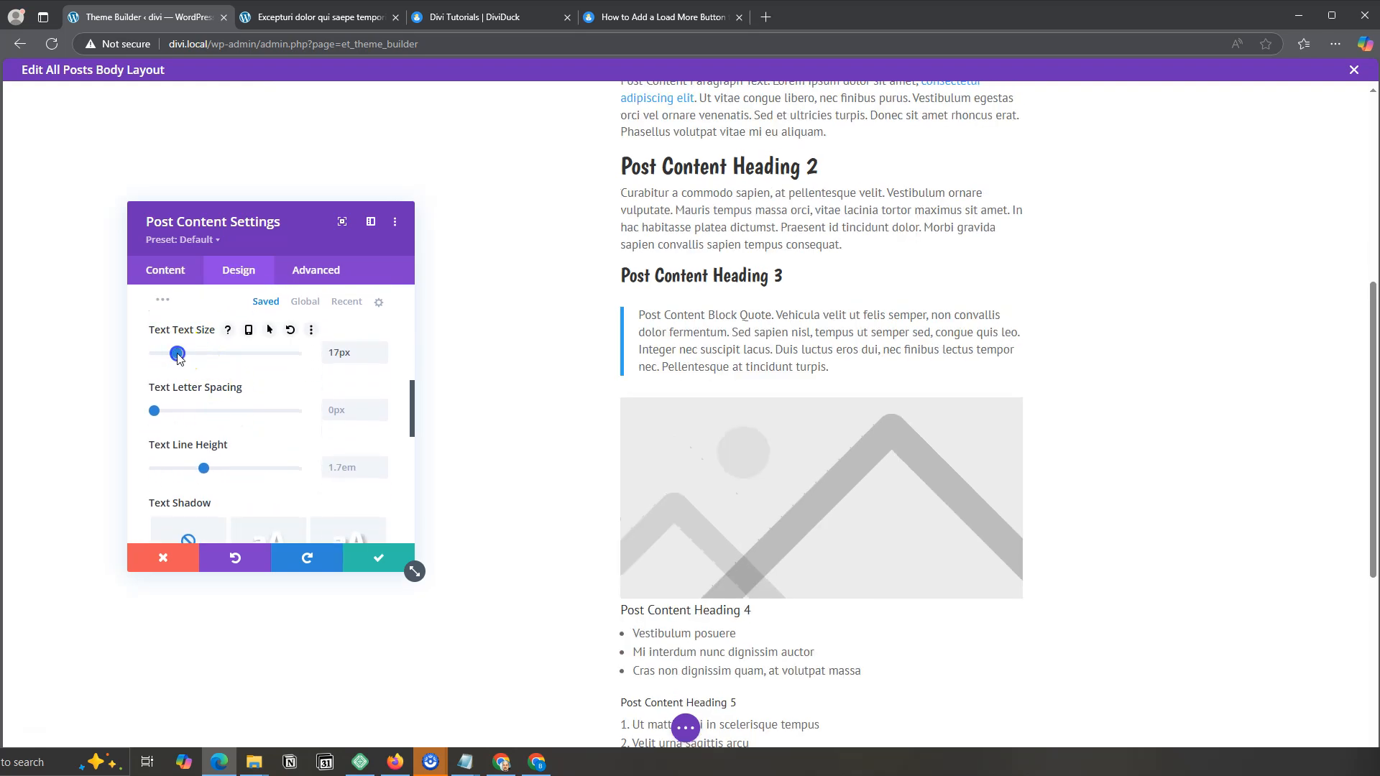
{"action": "left_click_drag", "start_coordinate": [178, 354], "coordinate": [177, 355]}
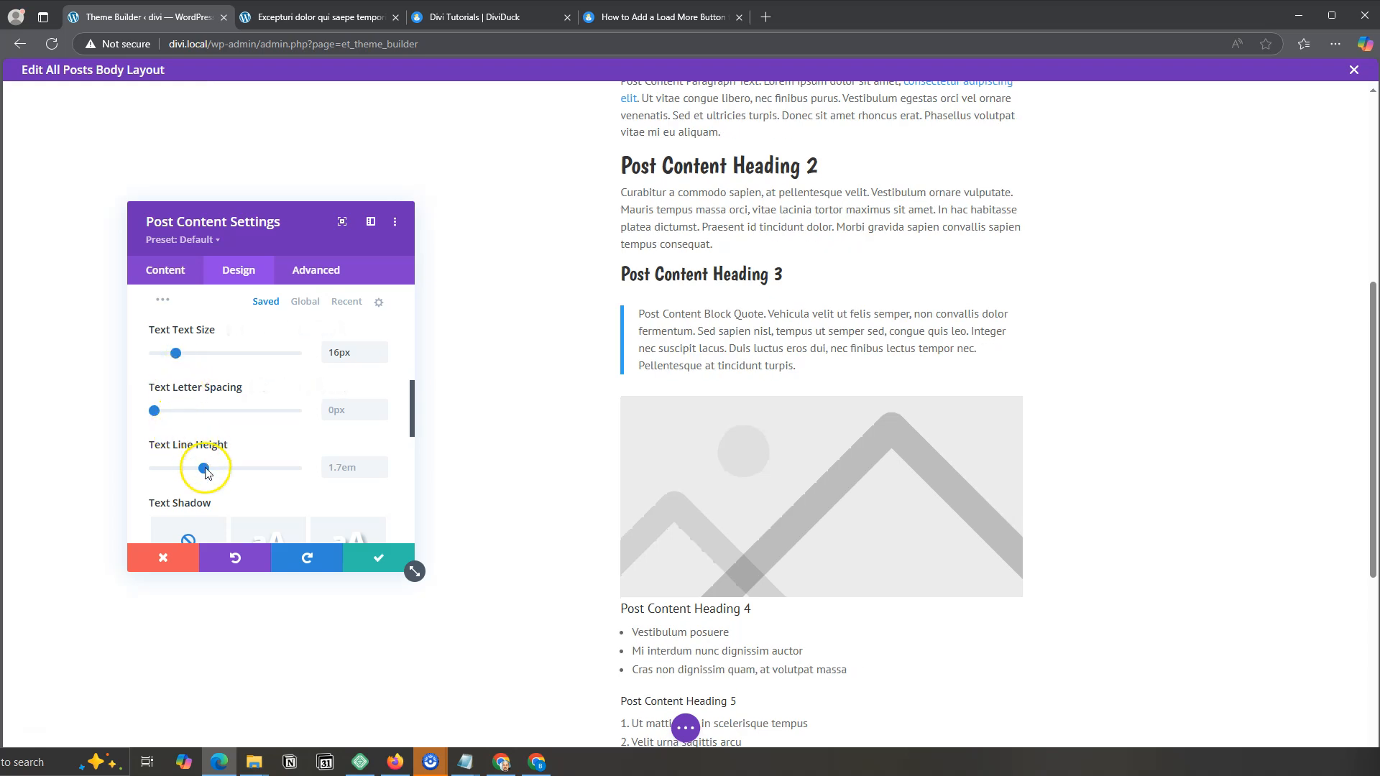
{"action": "left_click_drag", "start_coordinate": [202, 471], "coordinate": [201, 471]}
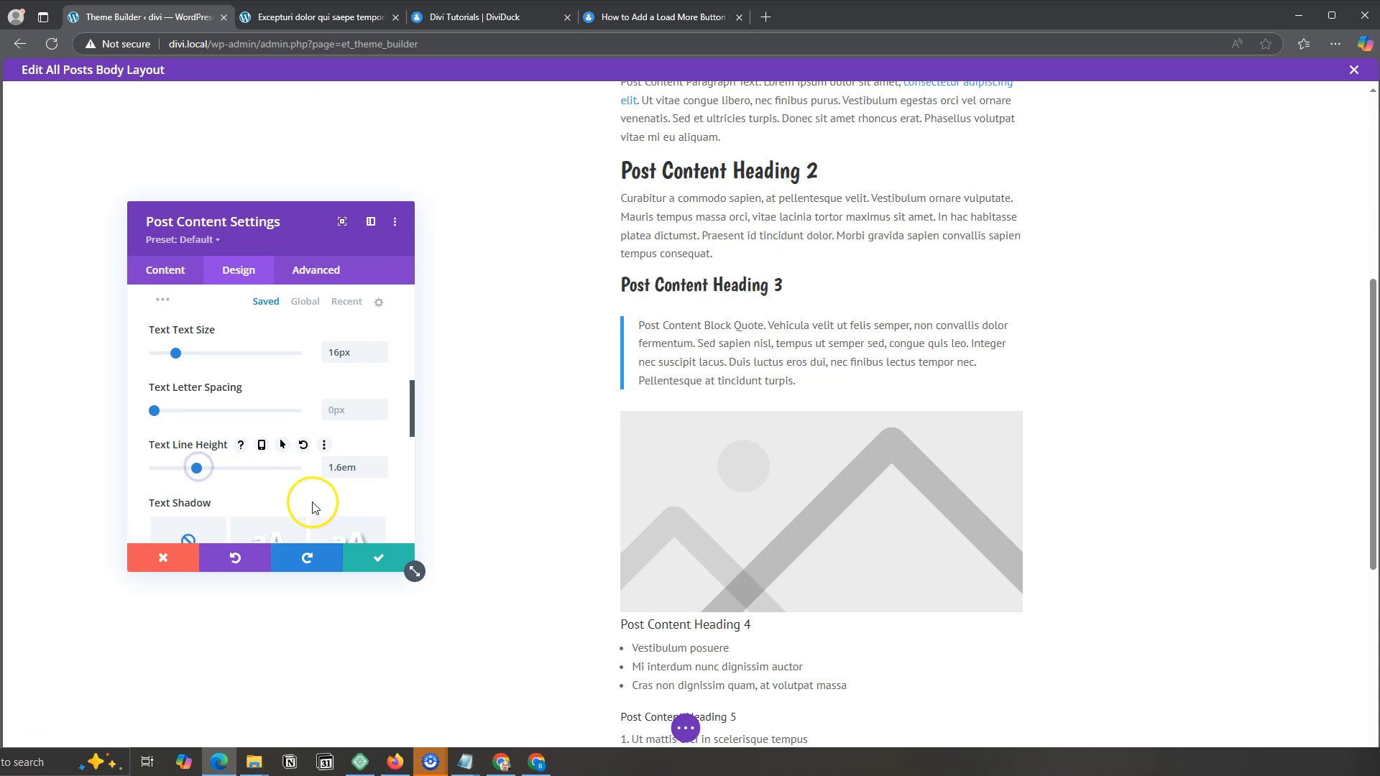
{"action": "left_click", "coordinate": [378, 557]}
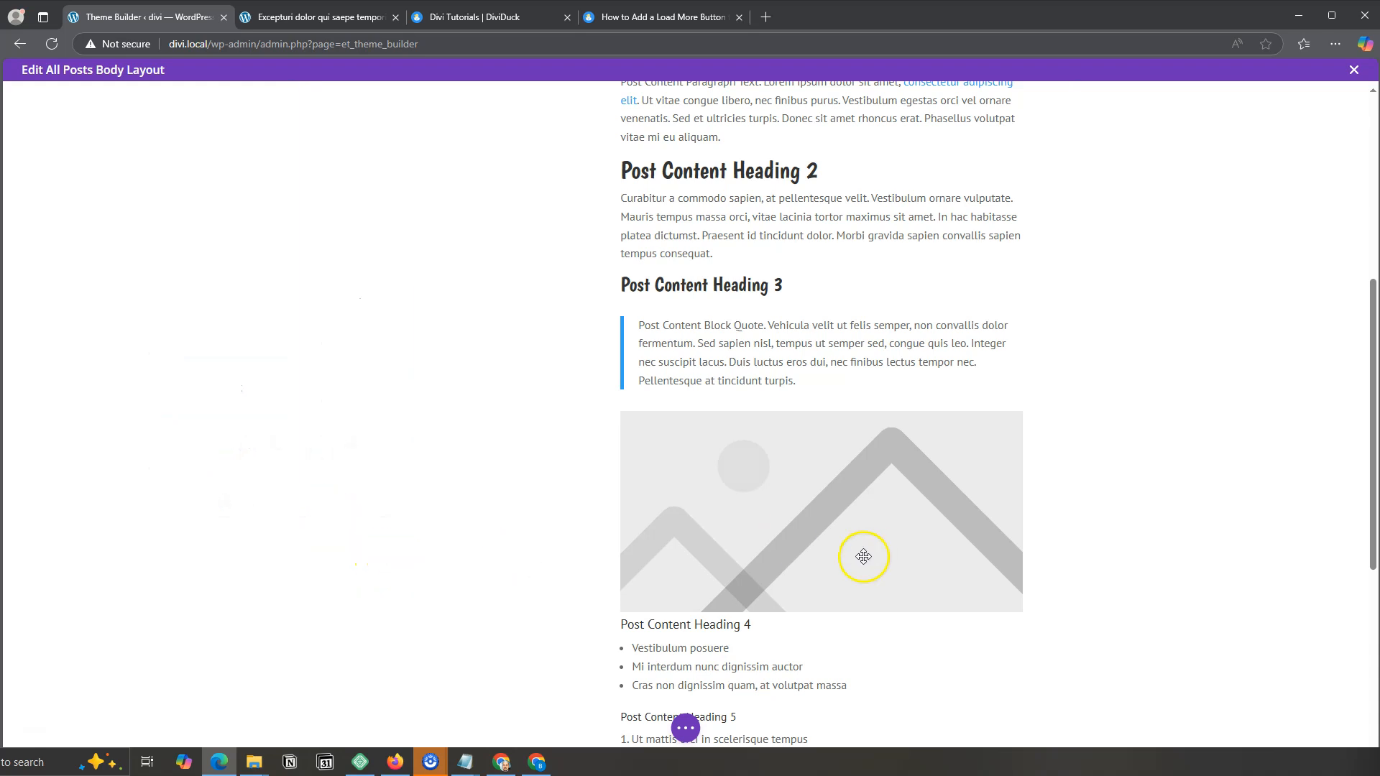
Save and close the All Posts body layout, and save the Theme Builder changes.
{"action": "scroll", "coordinate": [863, 555], "scroll_direction": "down", "scroll_amount": 4}
{"action": "left_click", "coordinate": [685, 729]}
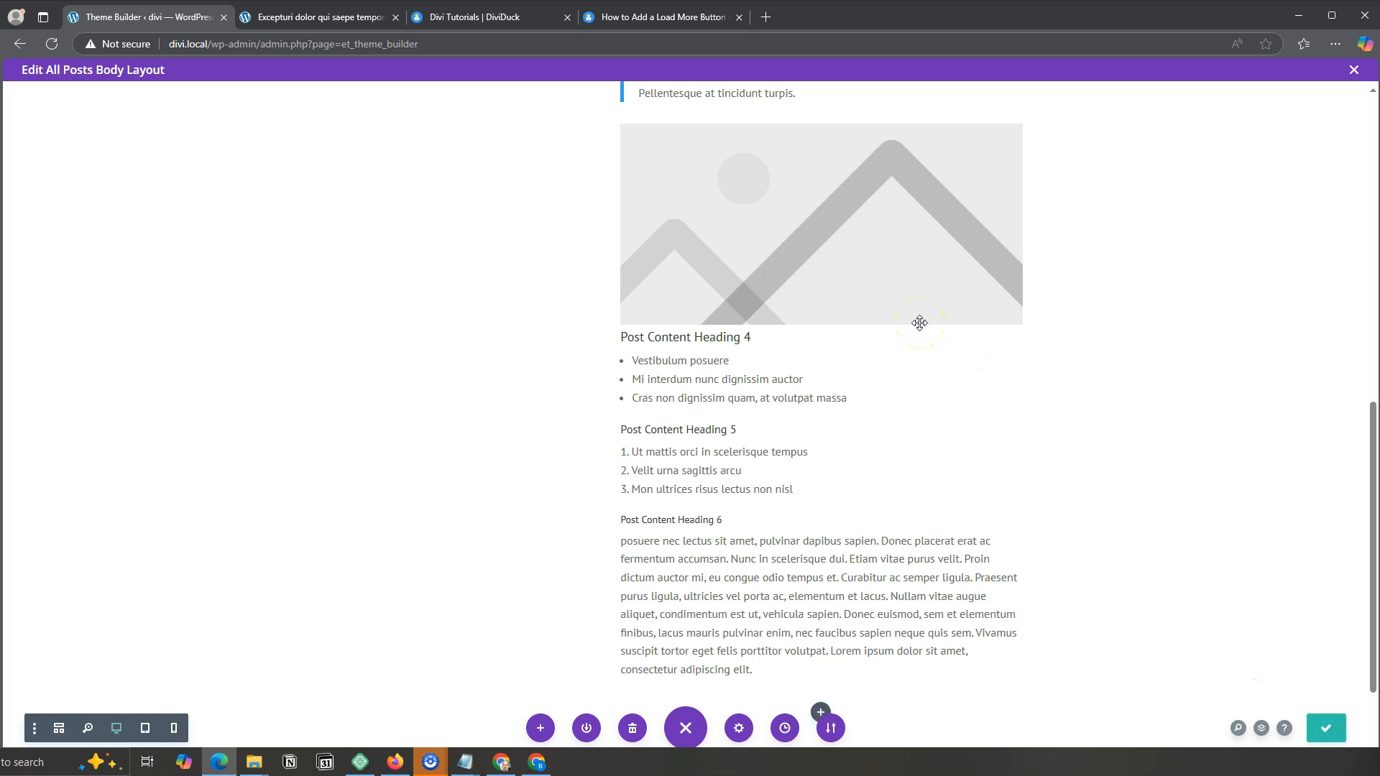
{"action": "left_click", "coordinate": [1354, 70]}
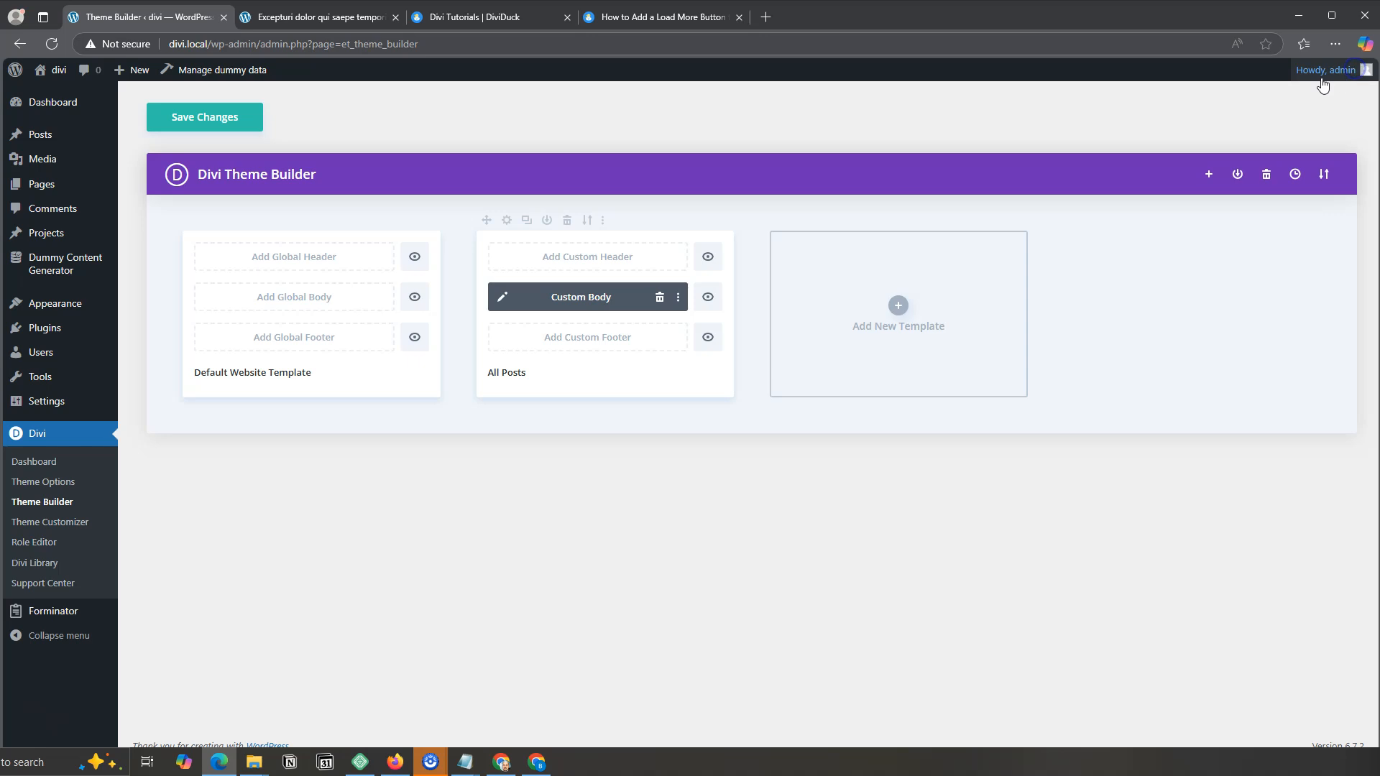
{"action": "left_click", "coordinate": [226, 121]}
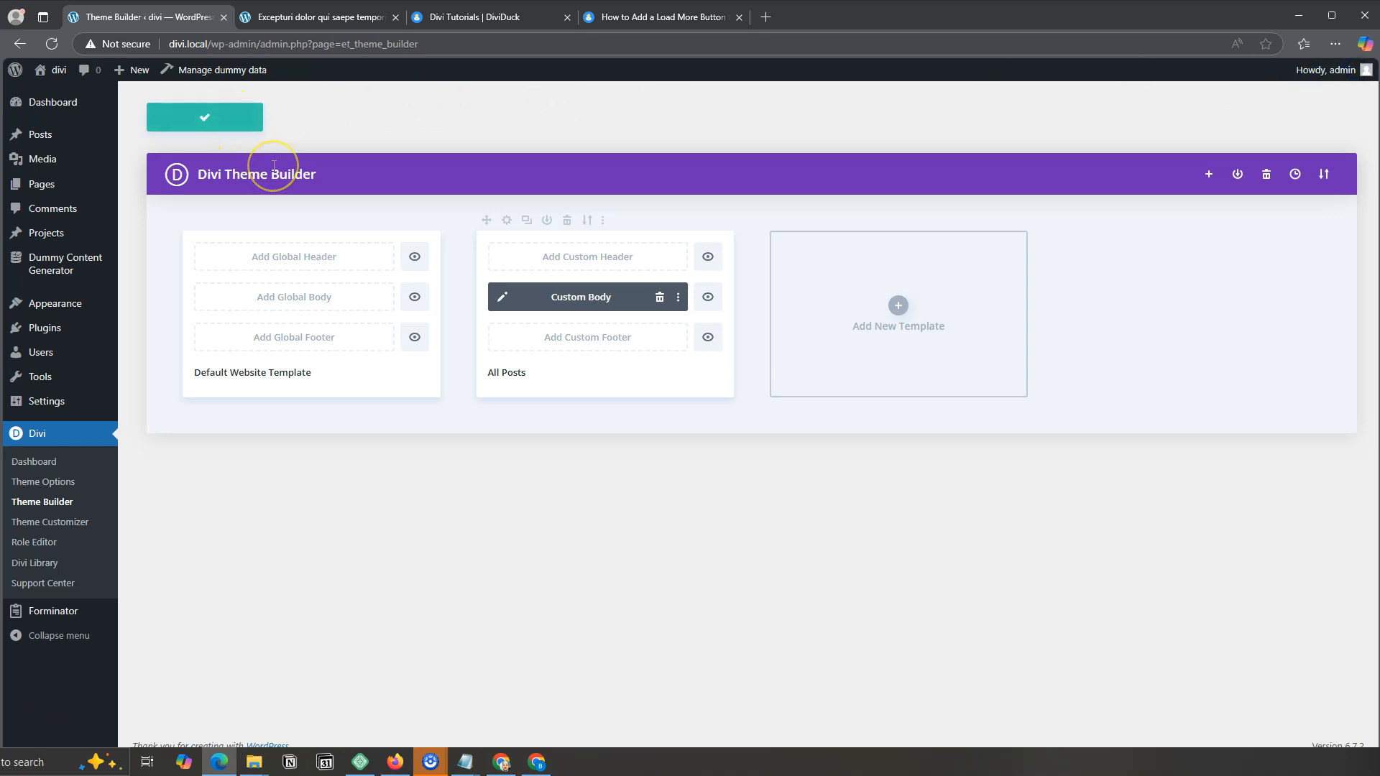
Reload the live Excepturi post to check how the new template displays its title, author and content.
{"action": "left_click", "coordinate": [286, 18]}
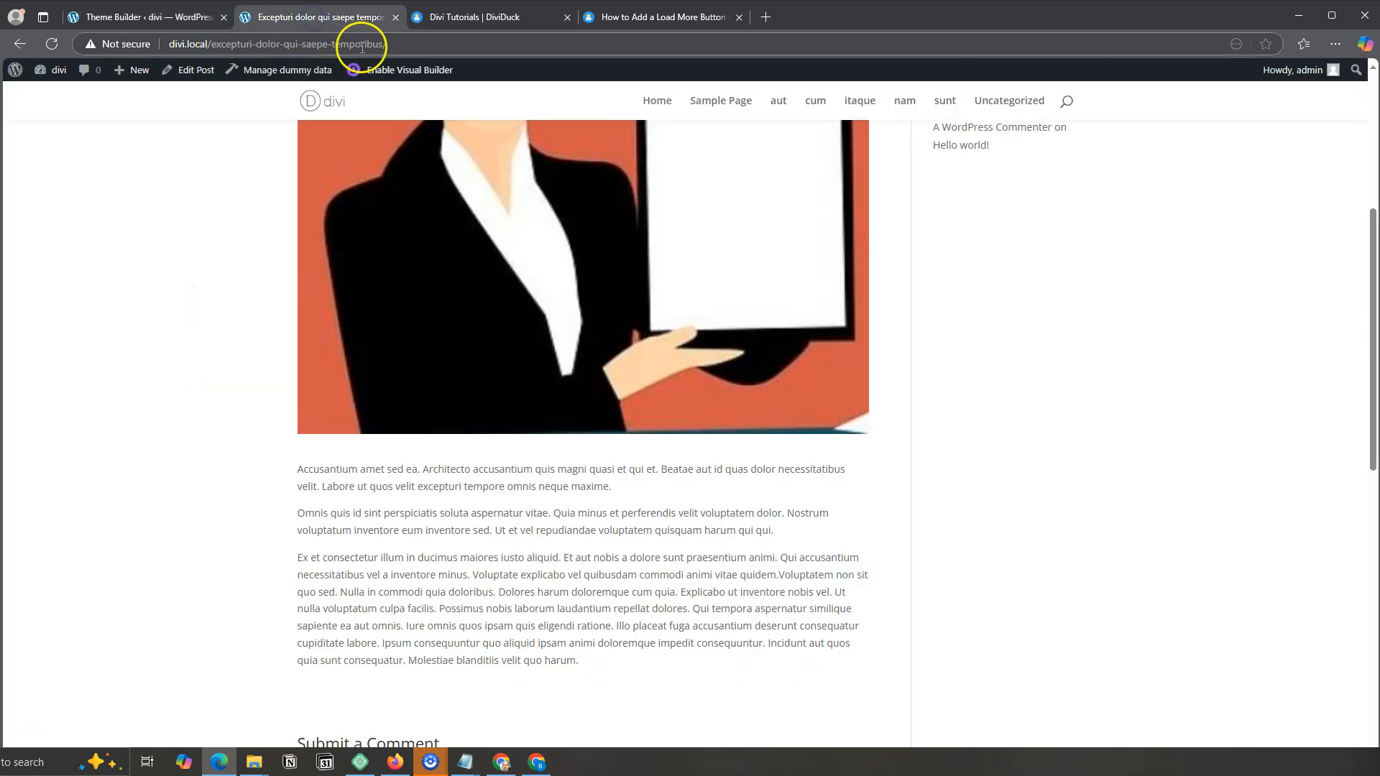
{"action": "scroll", "coordinate": [343, 405], "scroll_direction": "up", "scroll_amount": 4}
{"action": "scroll", "coordinate": [343, 406], "scroll_direction": "up", "scroll_amount": 3}
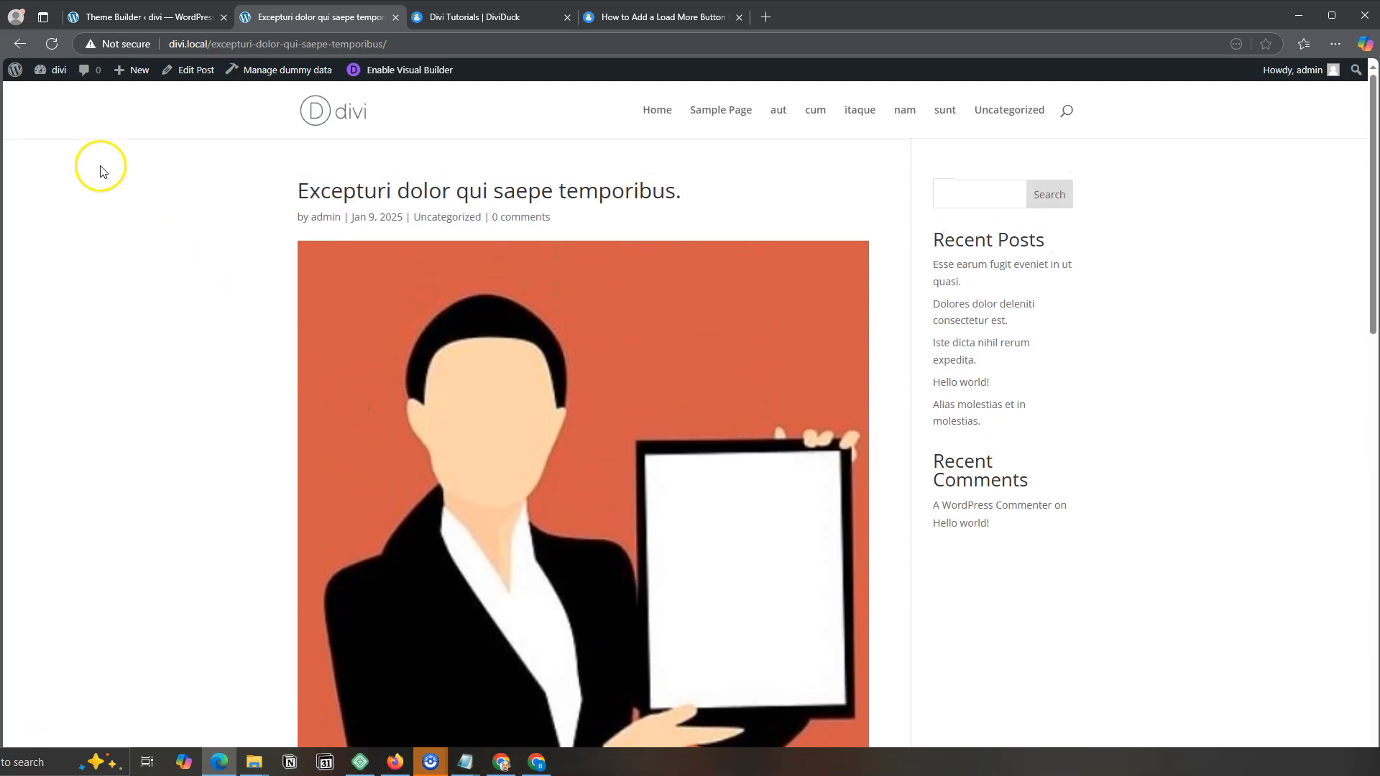
{"action": "left_click", "coordinate": [51, 43]}
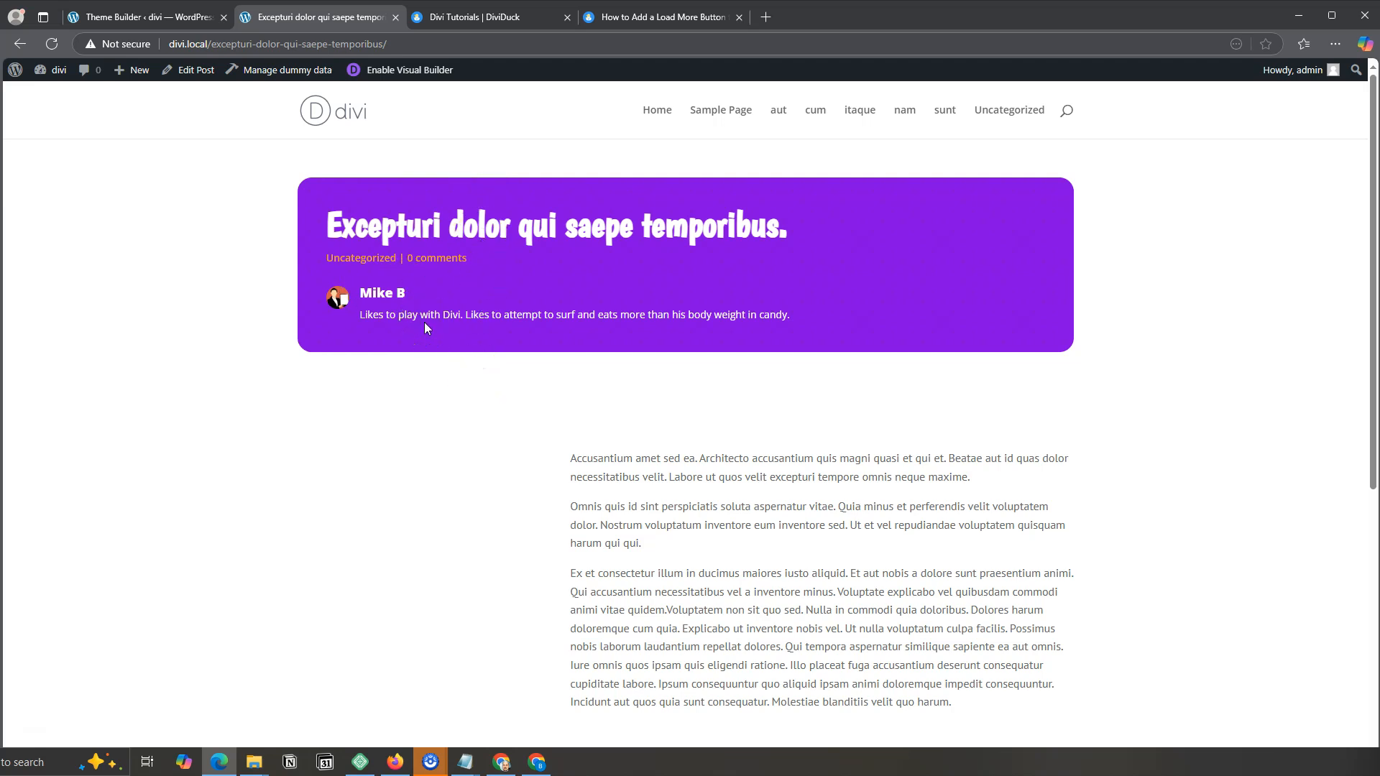
Check the rest of the live post and reopen the All Posts custom body layout for editing.
{"action": "scroll", "coordinate": [424, 325], "scroll_direction": "down", "scroll_amount": 3}
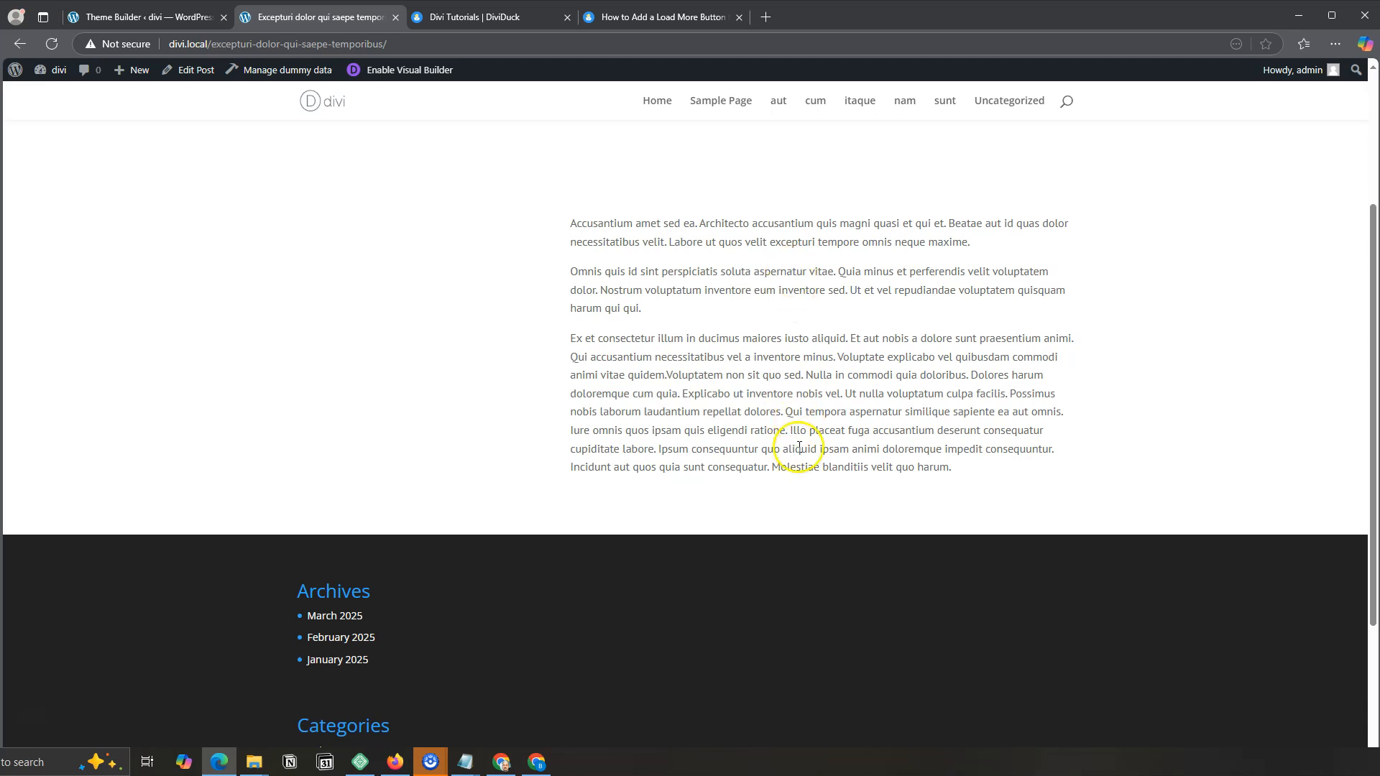
{"action": "scroll", "coordinate": [793, 445], "scroll_direction": "up", "scroll_amount": 3}
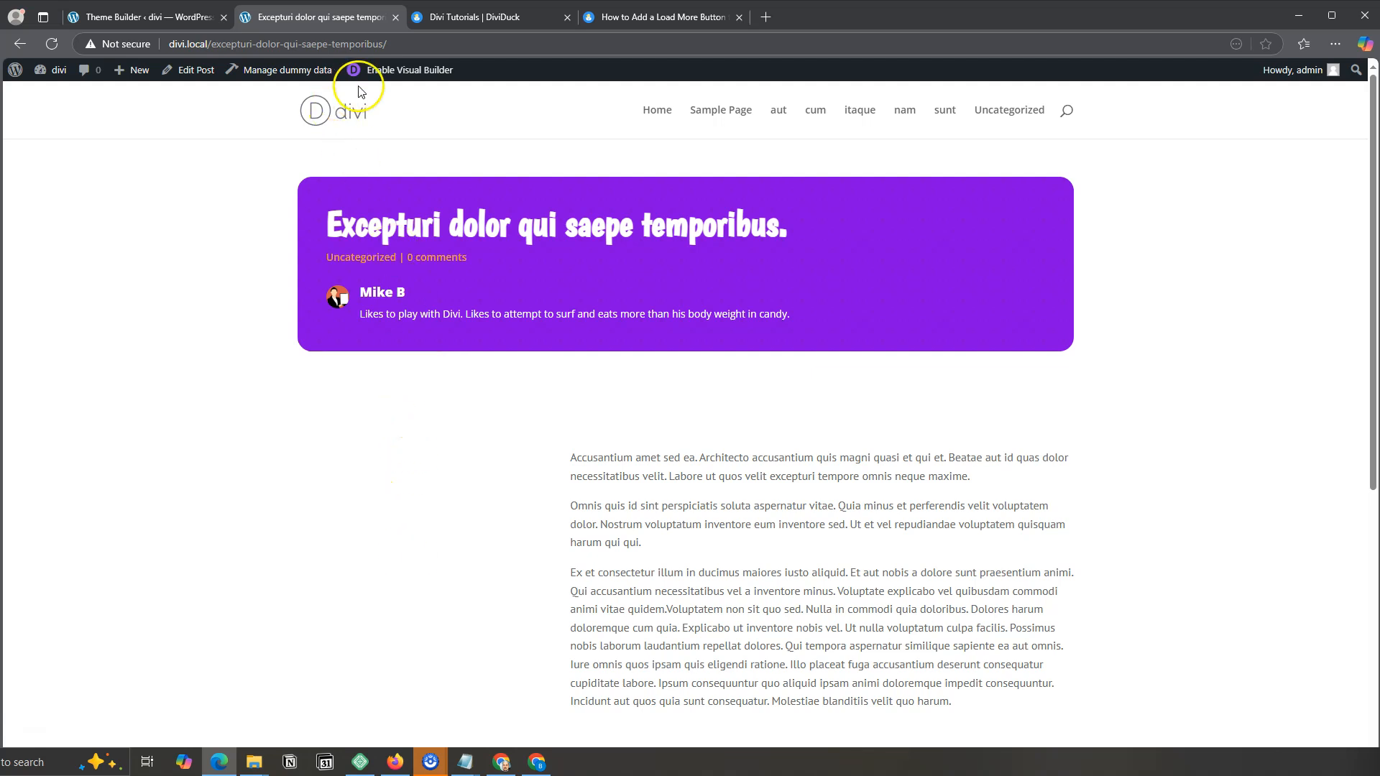
{"action": "left_click", "coordinate": [132, 12]}
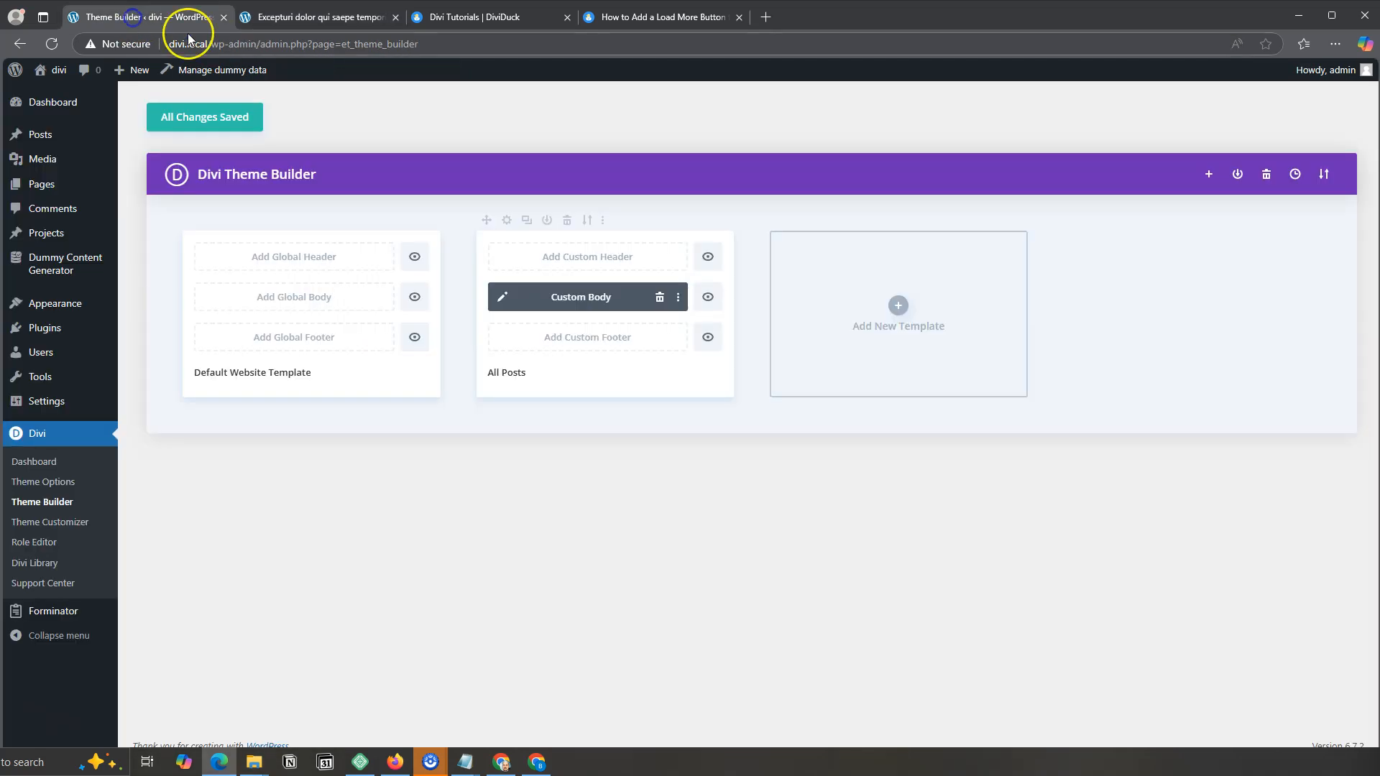
{"action": "left_click", "coordinate": [502, 293]}
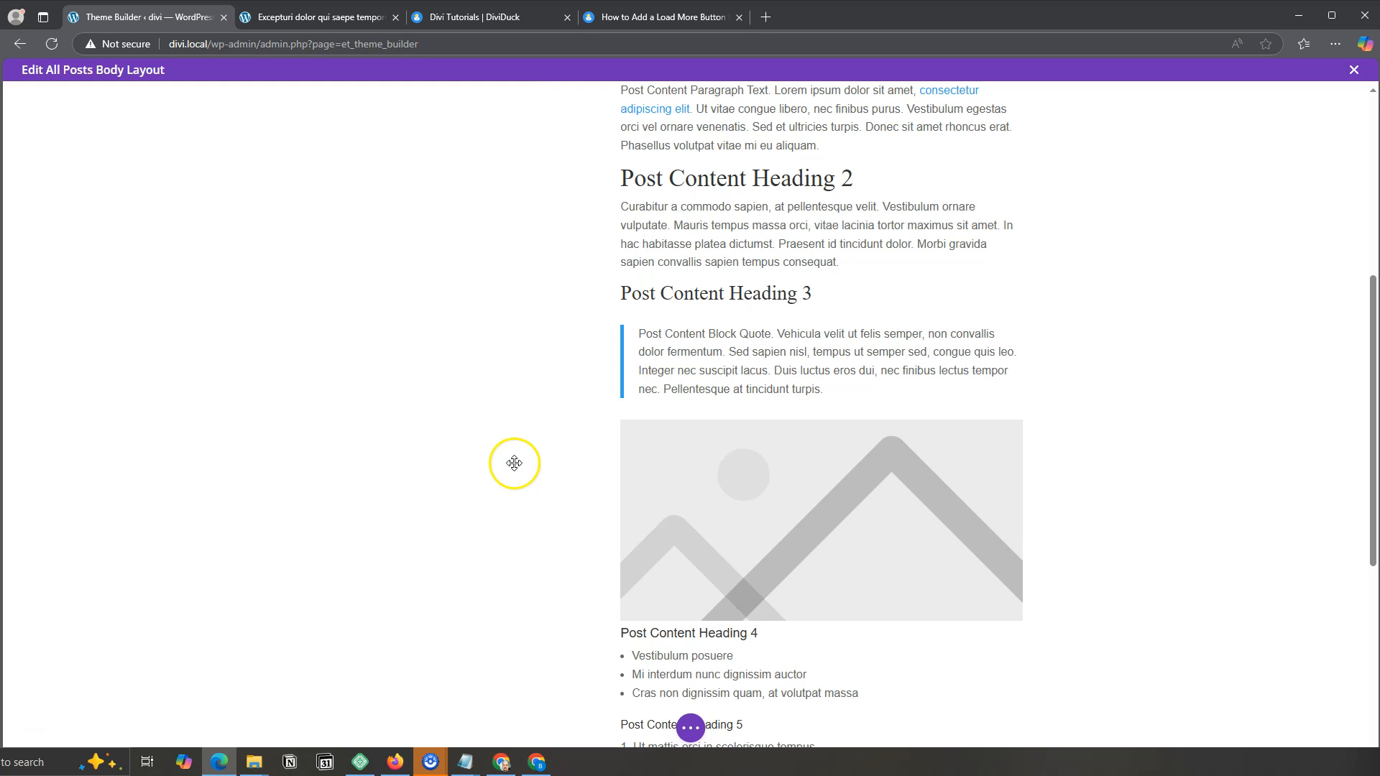
Add an empty single-column row below the Post Content row.
{"action": "scroll", "coordinate": [782, 326], "scroll_direction": "down", "scroll_amount": 3}
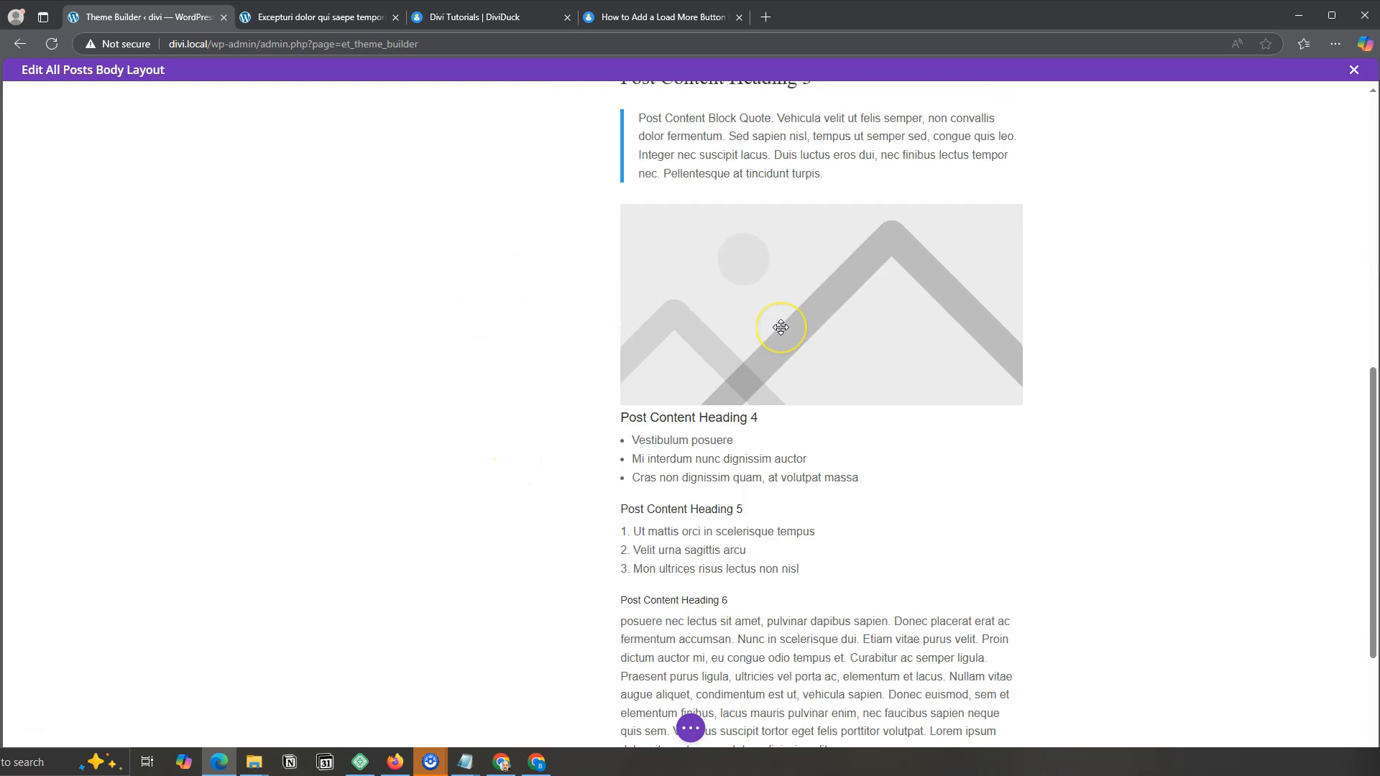
{"action": "scroll", "coordinate": [781, 327], "scroll_direction": "down", "scroll_amount": 3}
{"action": "left_click", "coordinate": [685, 638]}
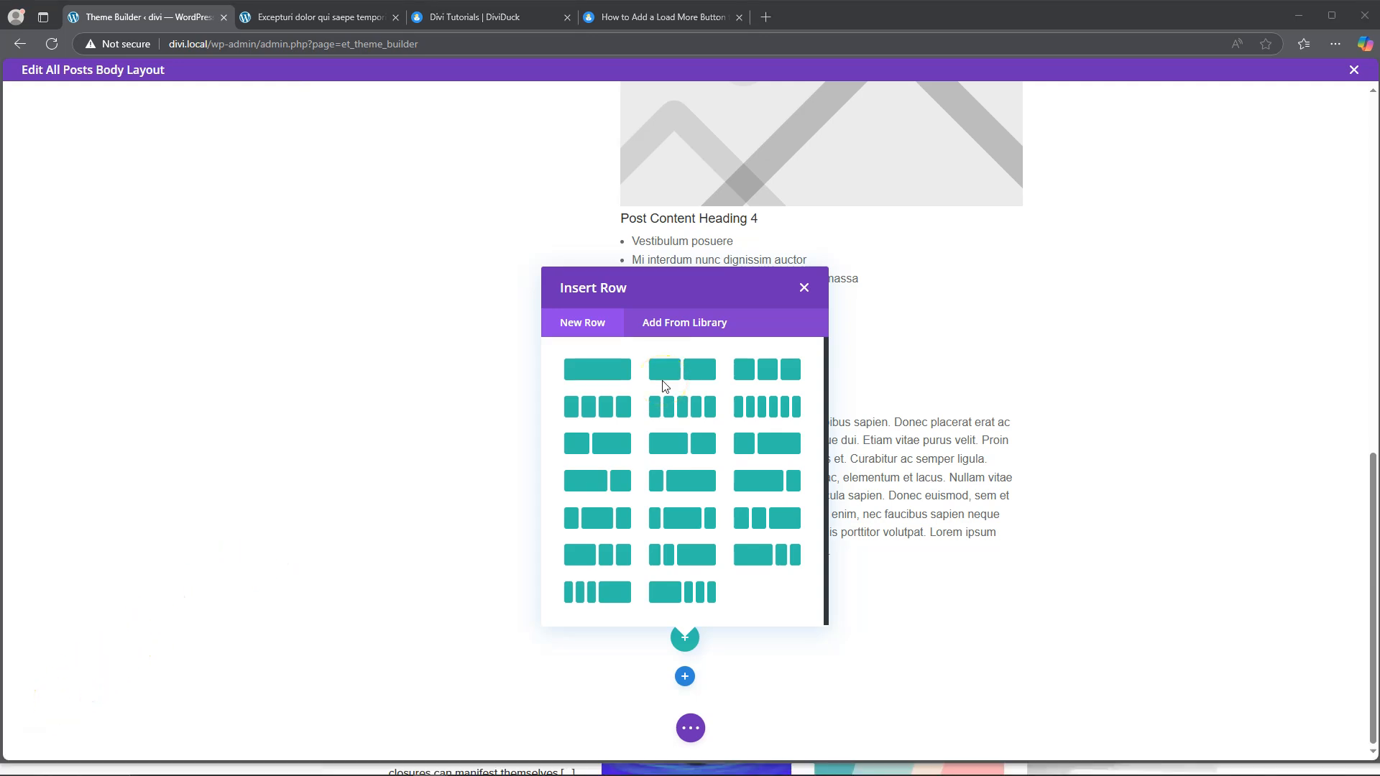
{"action": "left_click", "coordinate": [633, 372]}
{"action": "left_click", "coordinate": [597, 369]}
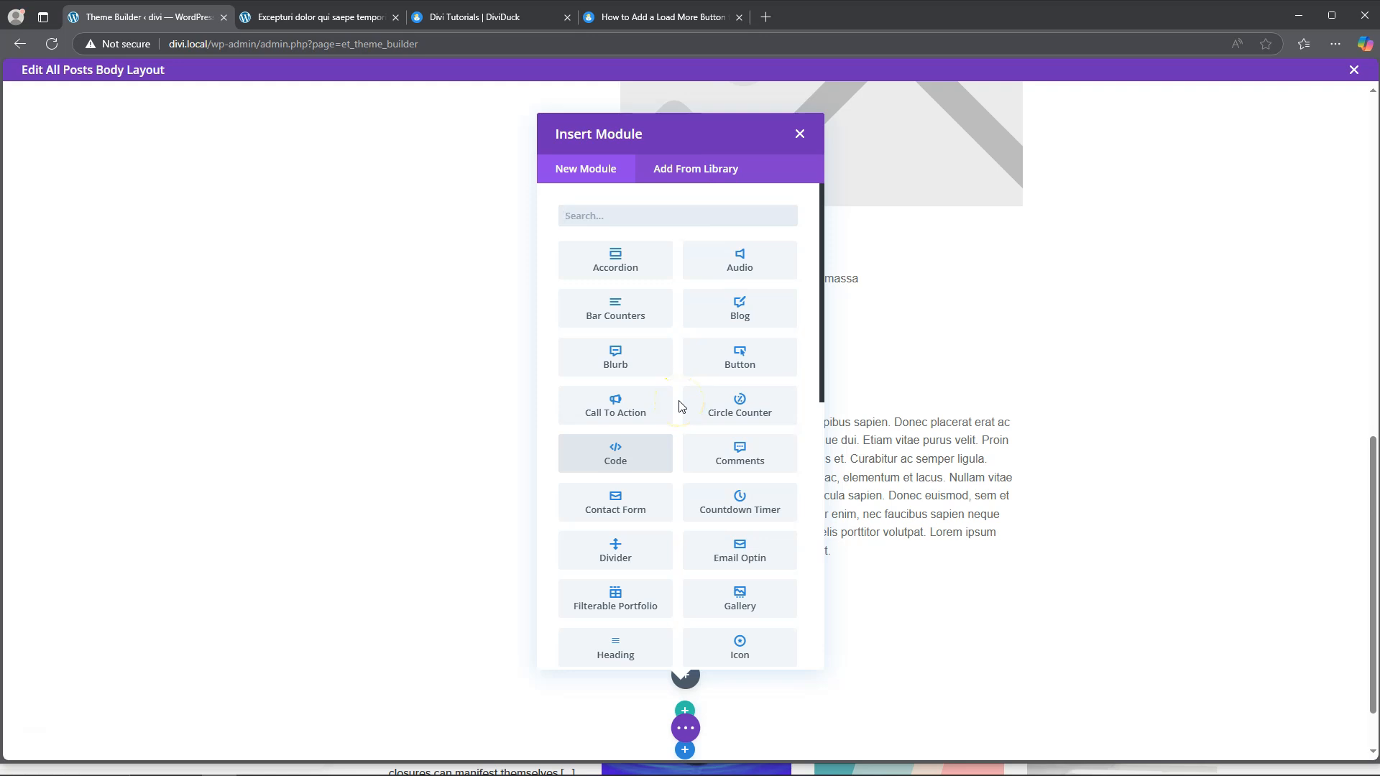
{"action": "left_click", "coordinate": [800, 134]}
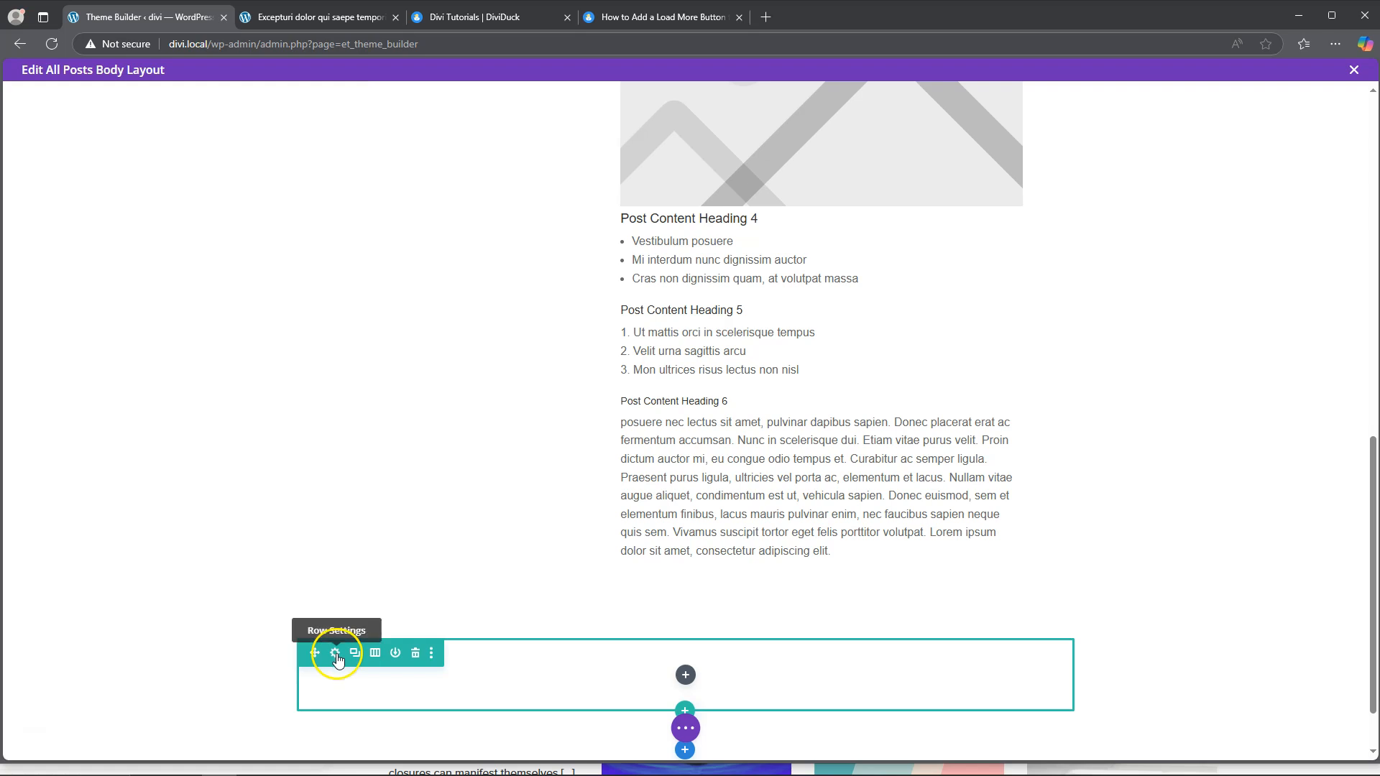
Copy the row styles of the purple title row and paste them onto the new empty row.
{"action": "scroll", "coordinate": [496, 227], "scroll_direction": "up", "scroll_amount": 10}
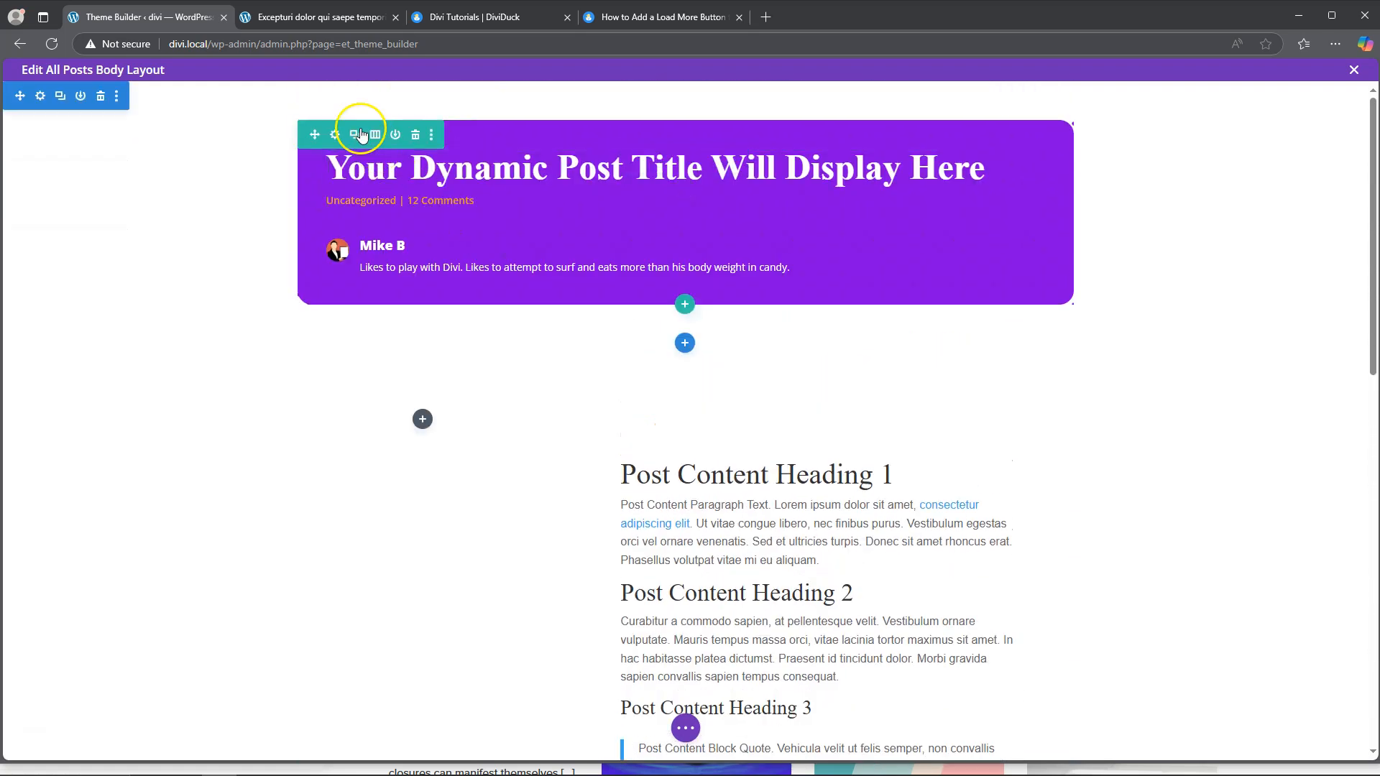
{"action": "right_click", "coordinate": [336, 137]}
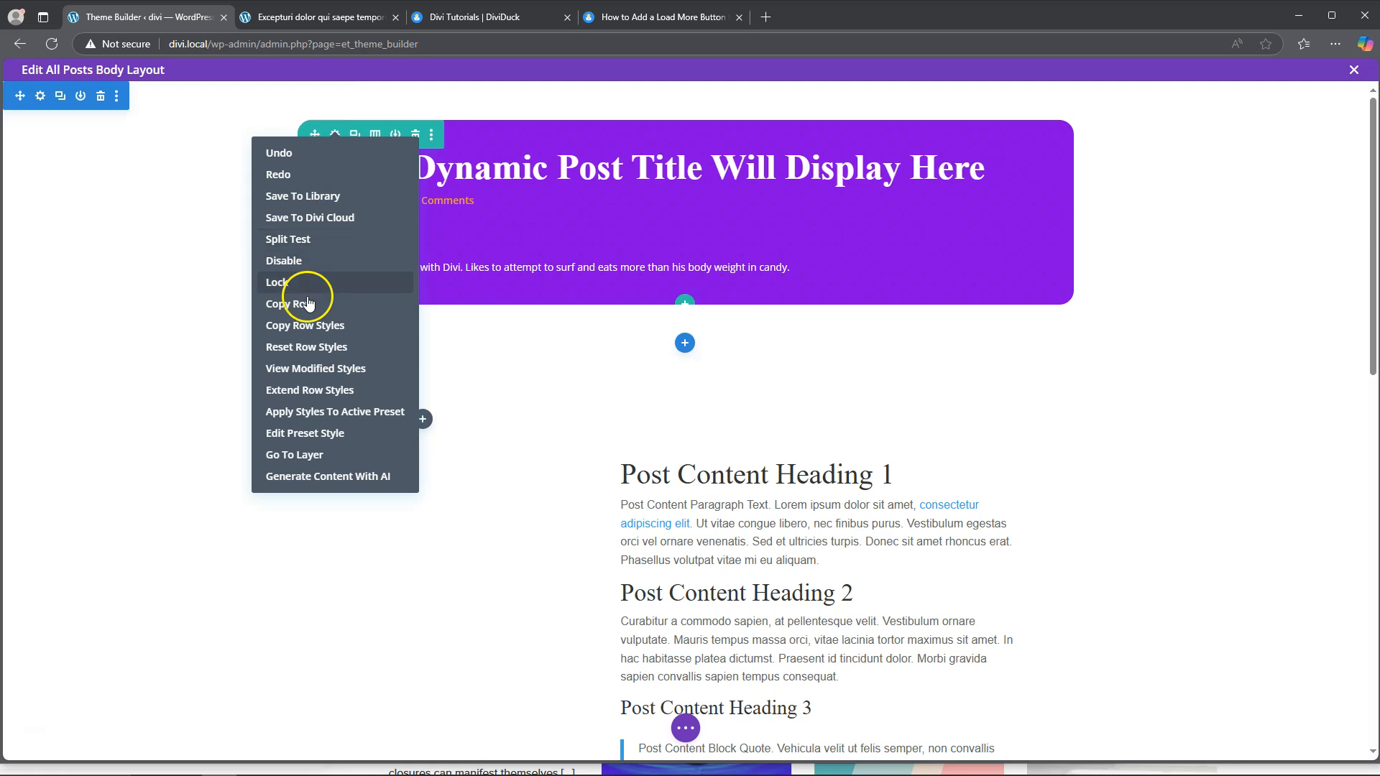
{"action": "left_click", "coordinate": [343, 331]}
{"action": "scroll", "coordinate": [444, 459], "scroll_direction": "down", "scroll_amount": 6}
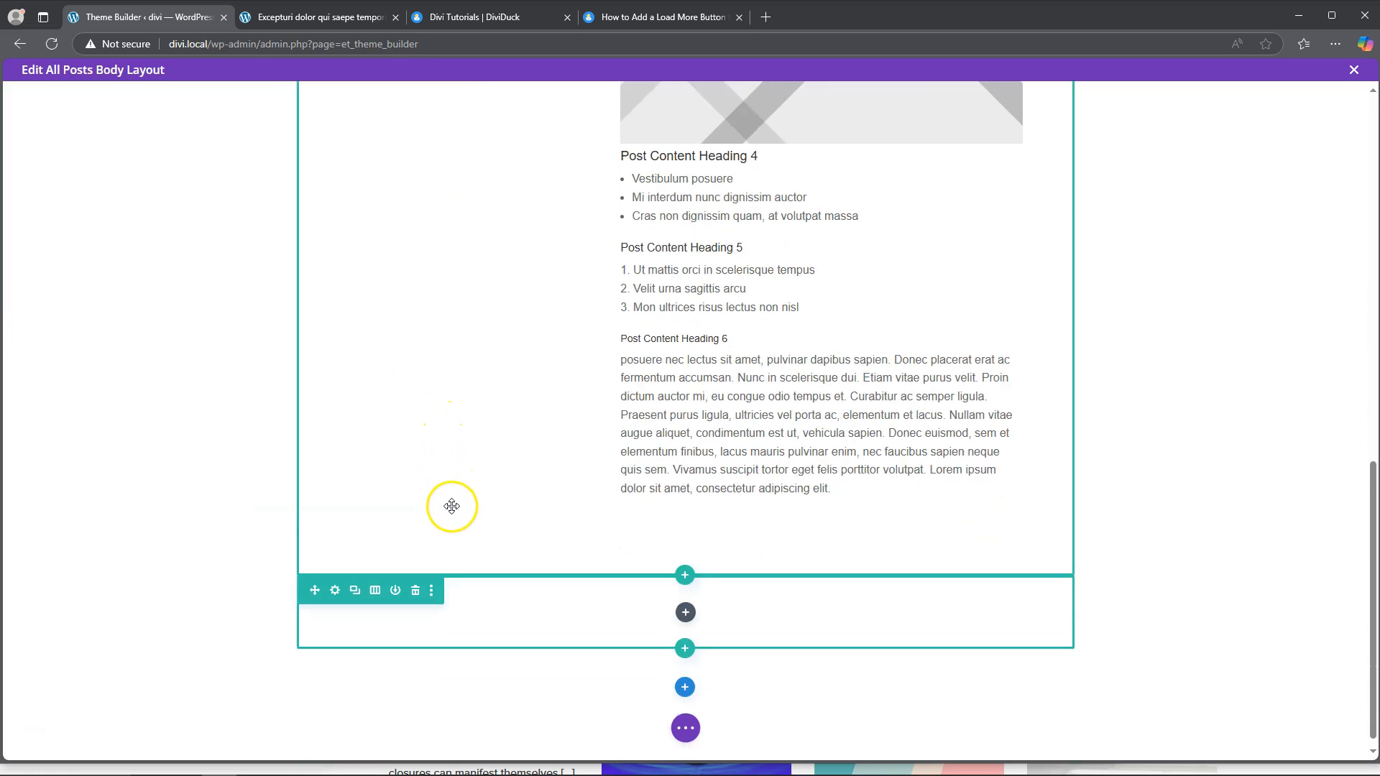
{"action": "right_click", "coordinate": [333, 581]}
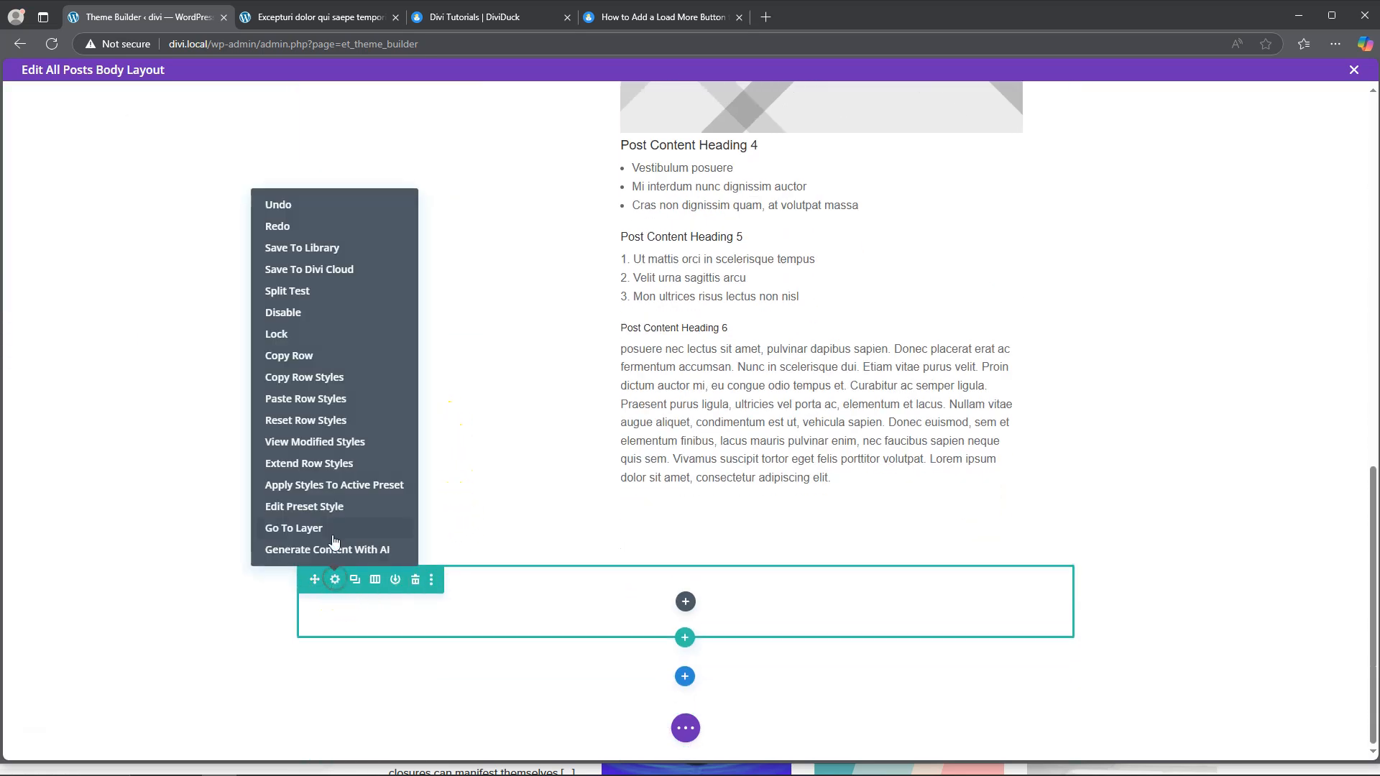
{"action": "left_click", "coordinate": [300, 397]}
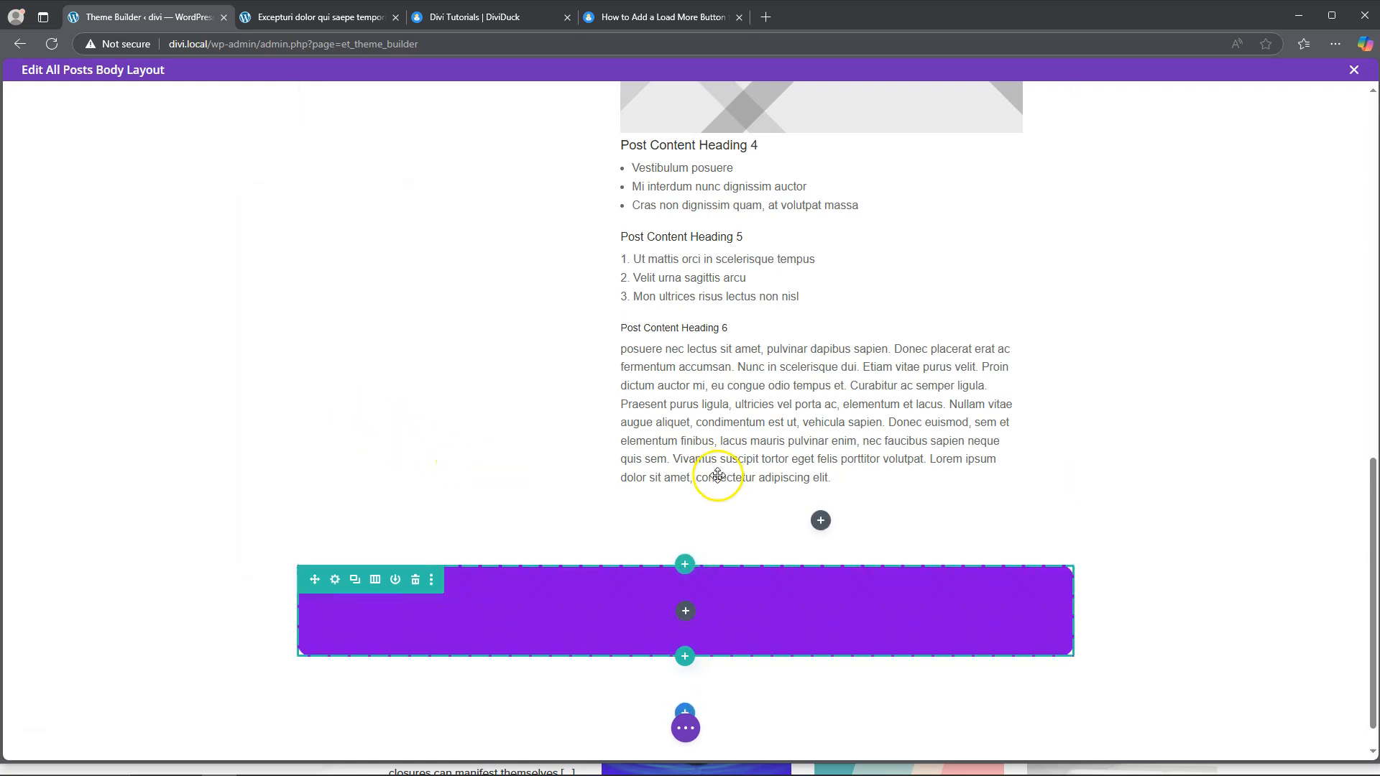
Insert a Text module in the new purple row and replace its placeholder text with "Ready to get started?".
{"action": "left_click", "coordinate": [685, 612]}
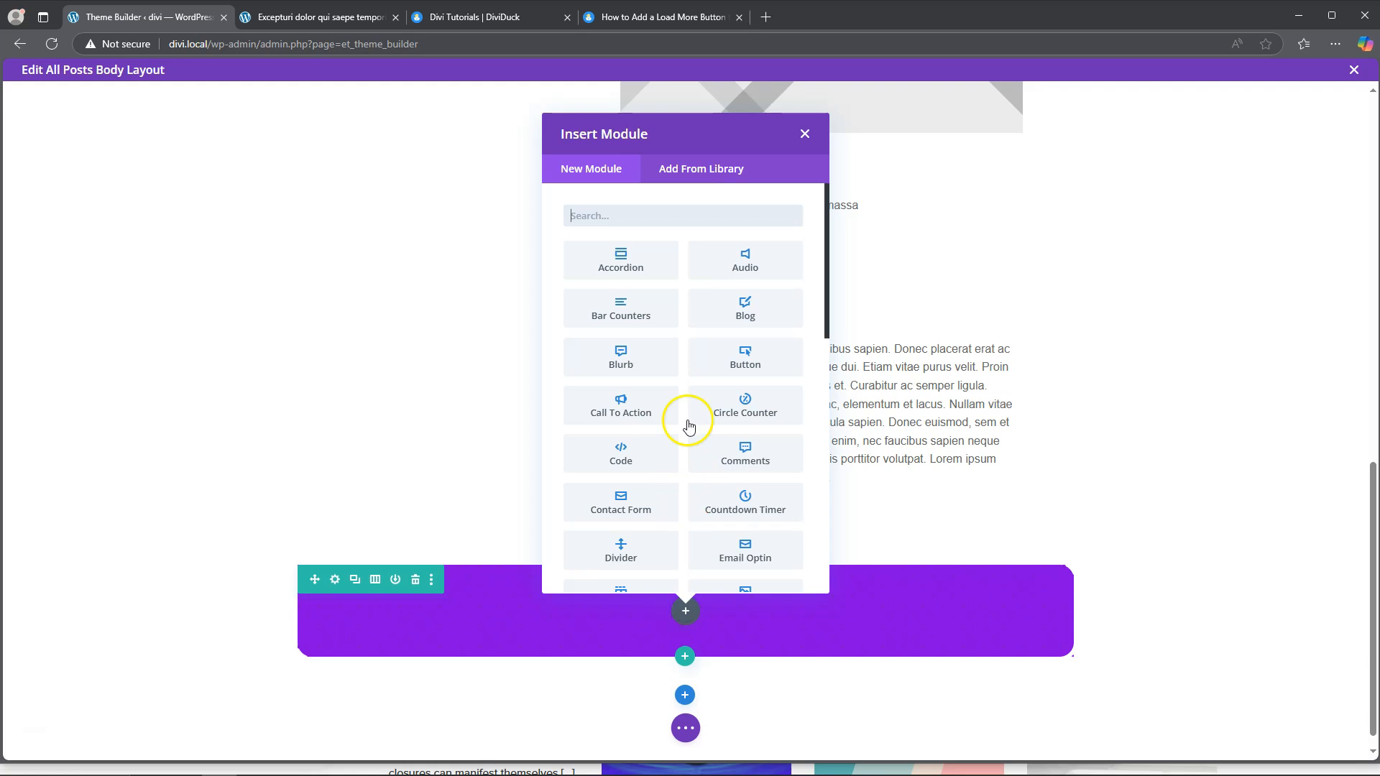
{"action": "scroll", "coordinate": [672, 394], "scroll_direction": "down", "scroll_amount": 6}
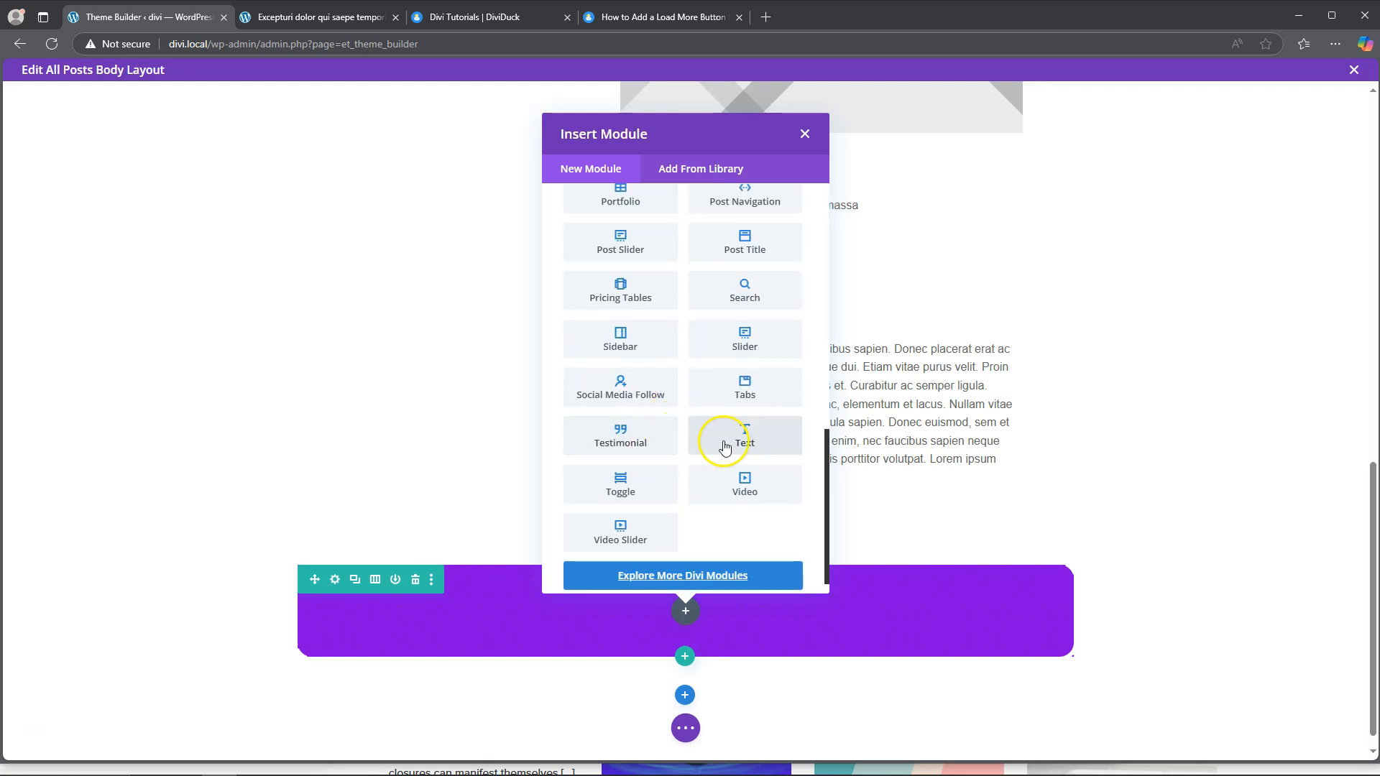
{"action": "left_click", "coordinate": [733, 440]}
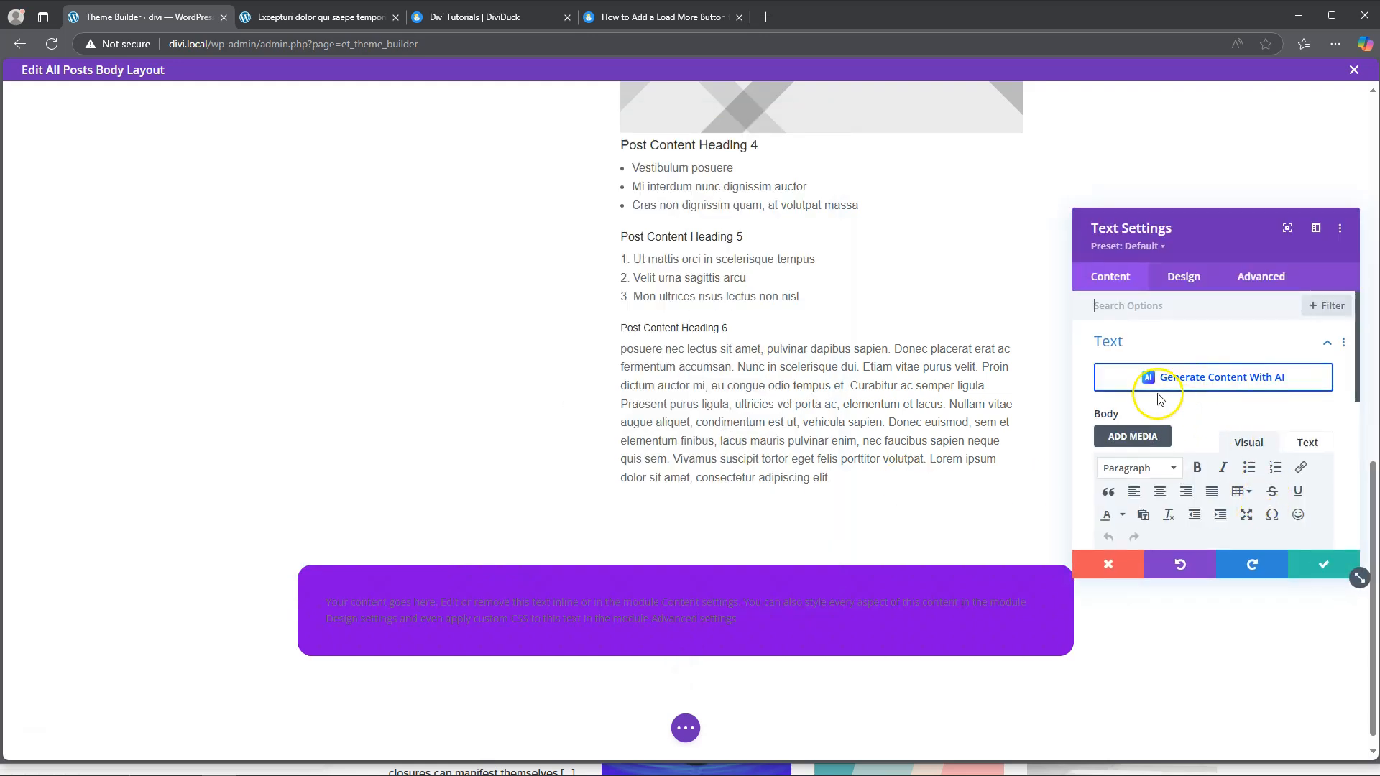
{"action": "scroll", "coordinate": [1173, 417], "scroll_direction": "down", "scroll_amount": 2}
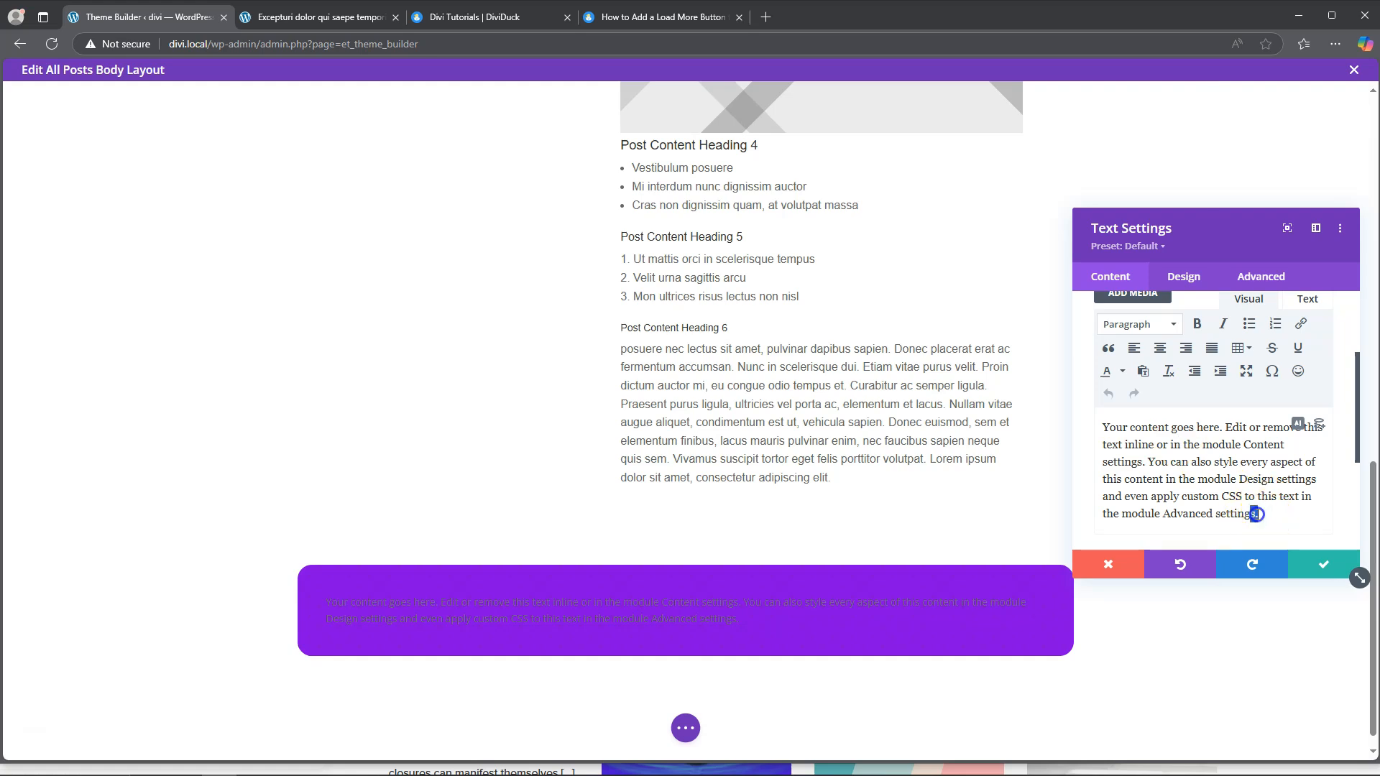
{"action": "left_click_drag", "start_coordinate": [1259, 513], "coordinate": [1096, 433]}
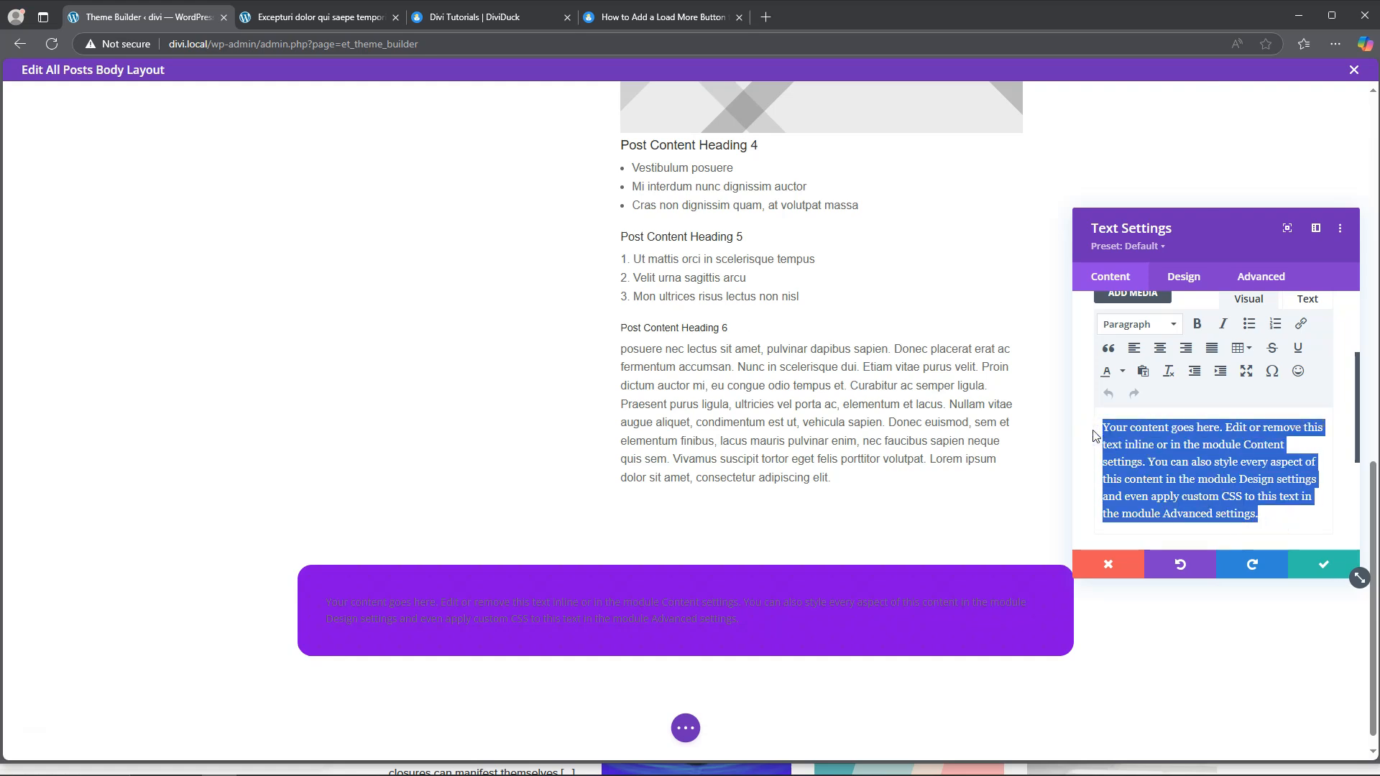
{"action": "type", "text": "Ready to get started?"}
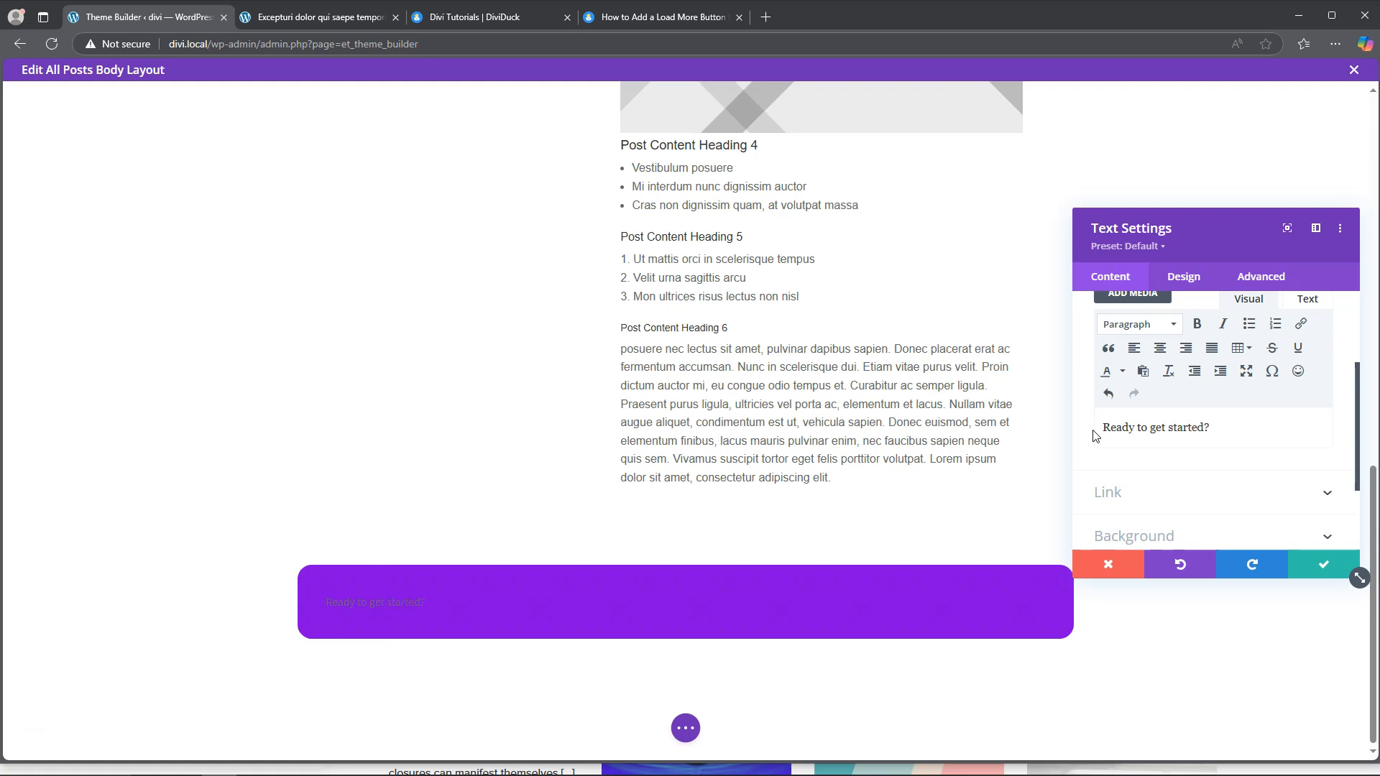
Format the "Ready to get started?" text as Heading 2 and center it.
{"action": "left_click", "coordinate": [1159, 332]}
{"action": "left_click", "coordinate": [1156, 409]}
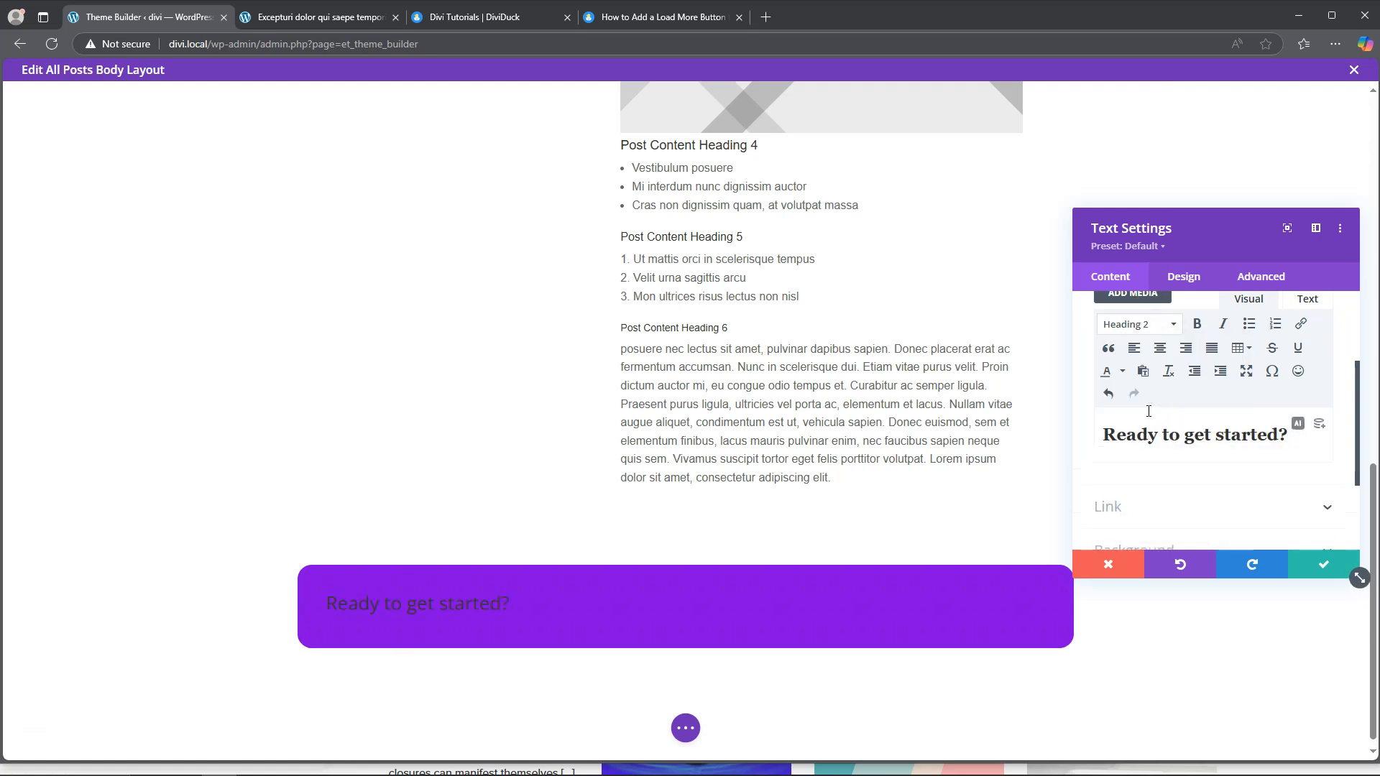
{"action": "left_click", "coordinate": [1162, 351]}
Set the Heading 2 text color of the "Ready to get started?" module to white.
{"action": "scroll", "coordinate": [1202, 456], "scroll_direction": "up", "scroll_amount": 2}
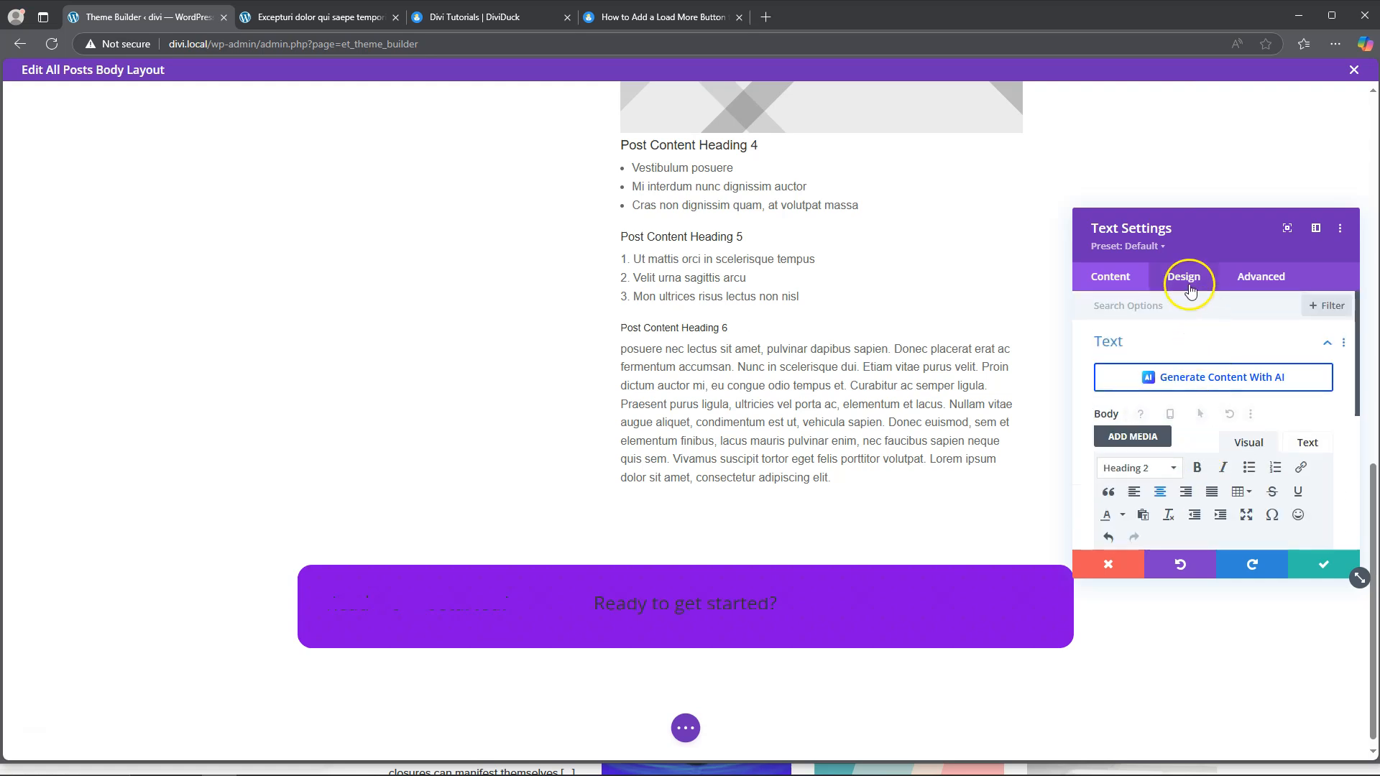
{"action": "left_click", "coordinate": [1190, 287]}
{"action": "left_click", "coordinate": [1166, 385]}
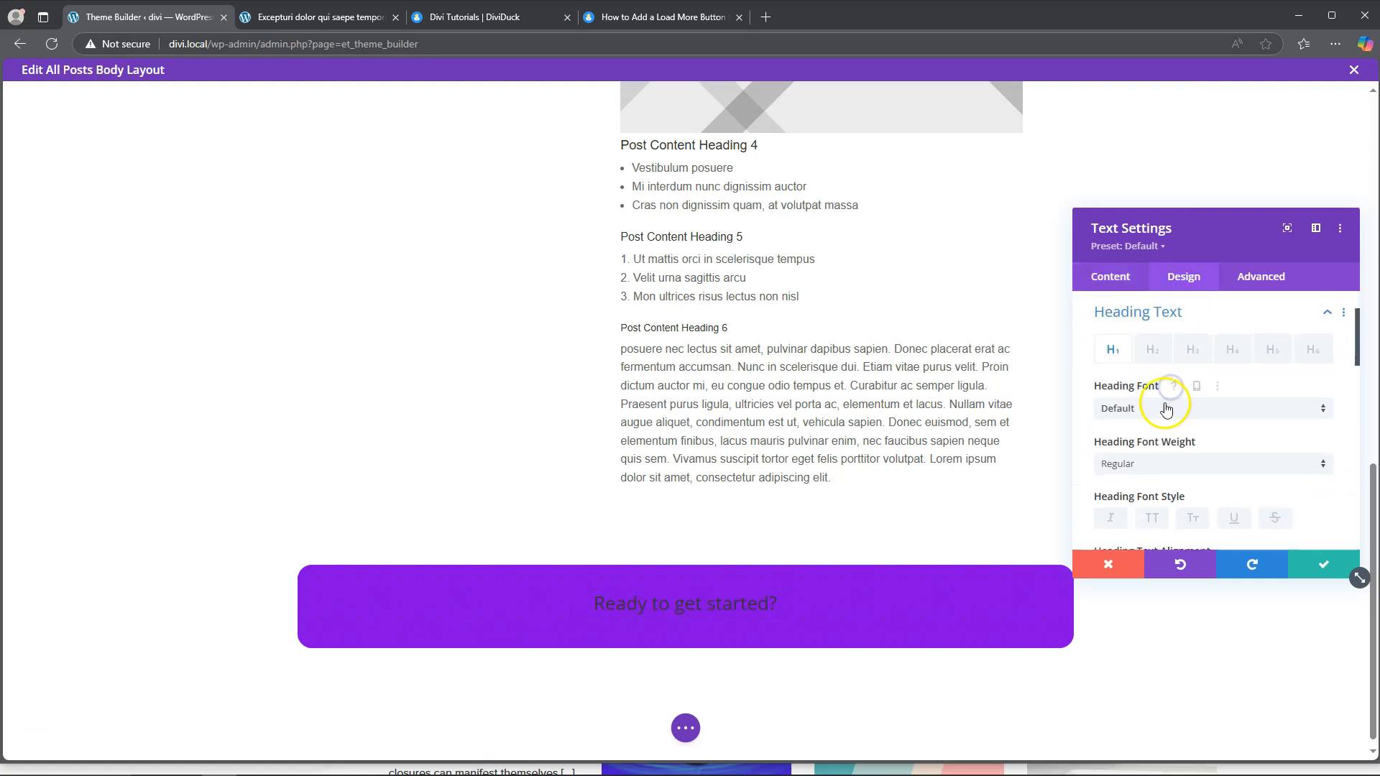
{"action": "left_click", "coordinate": [1156, 351]}
{"action": "scroll", "coordinate": [1121, 438], "scroll_direction": "down", "scroll_amount": 3}
{"action": "left_click", "coordinate": [1168, 421]}
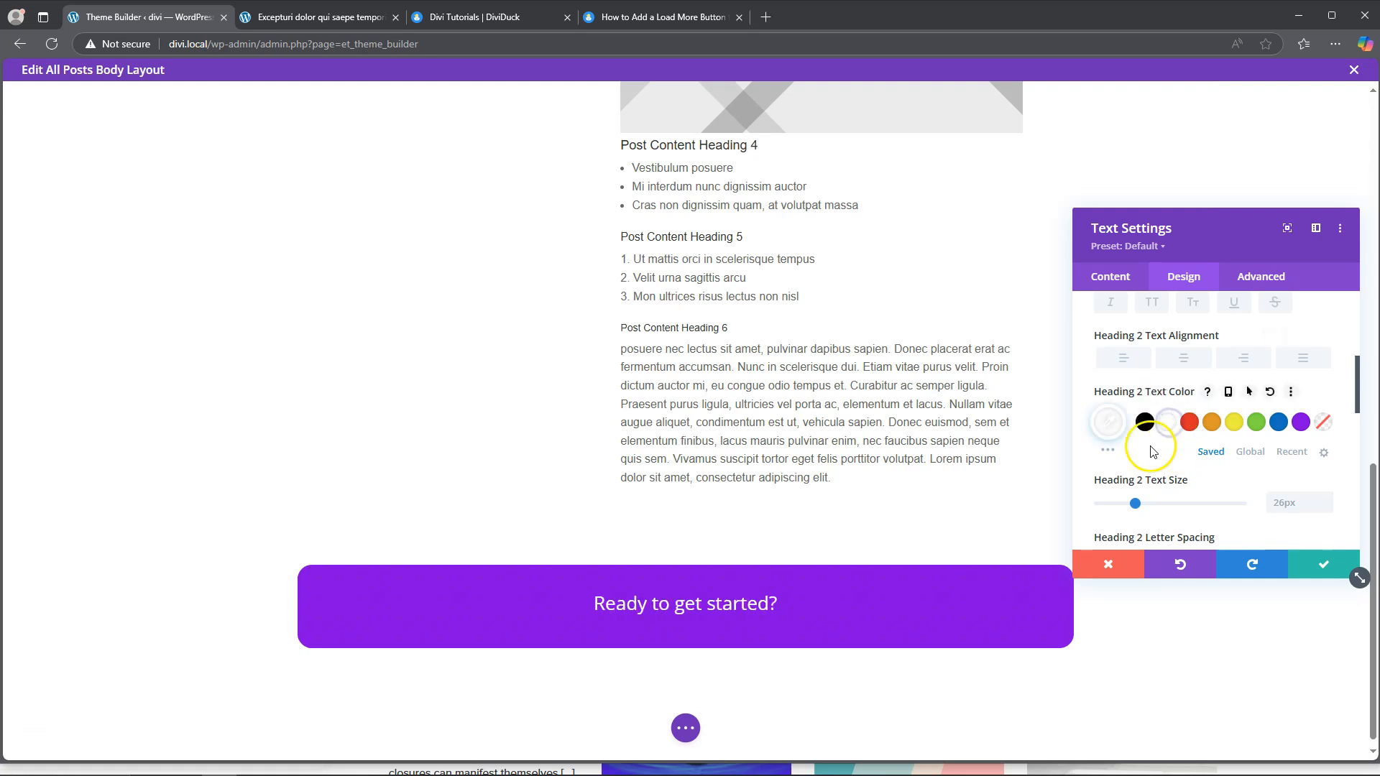
Set the Heading 2 font weight to Bold and save the Text module's settings.
{"action": "scroll", "coordinate": [1159, 453], "scroll_direction": "down", "scroll_amount": 2}
{"action": "scroll", "coordinate": [1167, 456], "scroll_direction": "down", "scroll_amount": 1}
{"action": "scroll", "coordinate": [1167, 457], "scroll_direction": "up", "scroll_amount": 8}
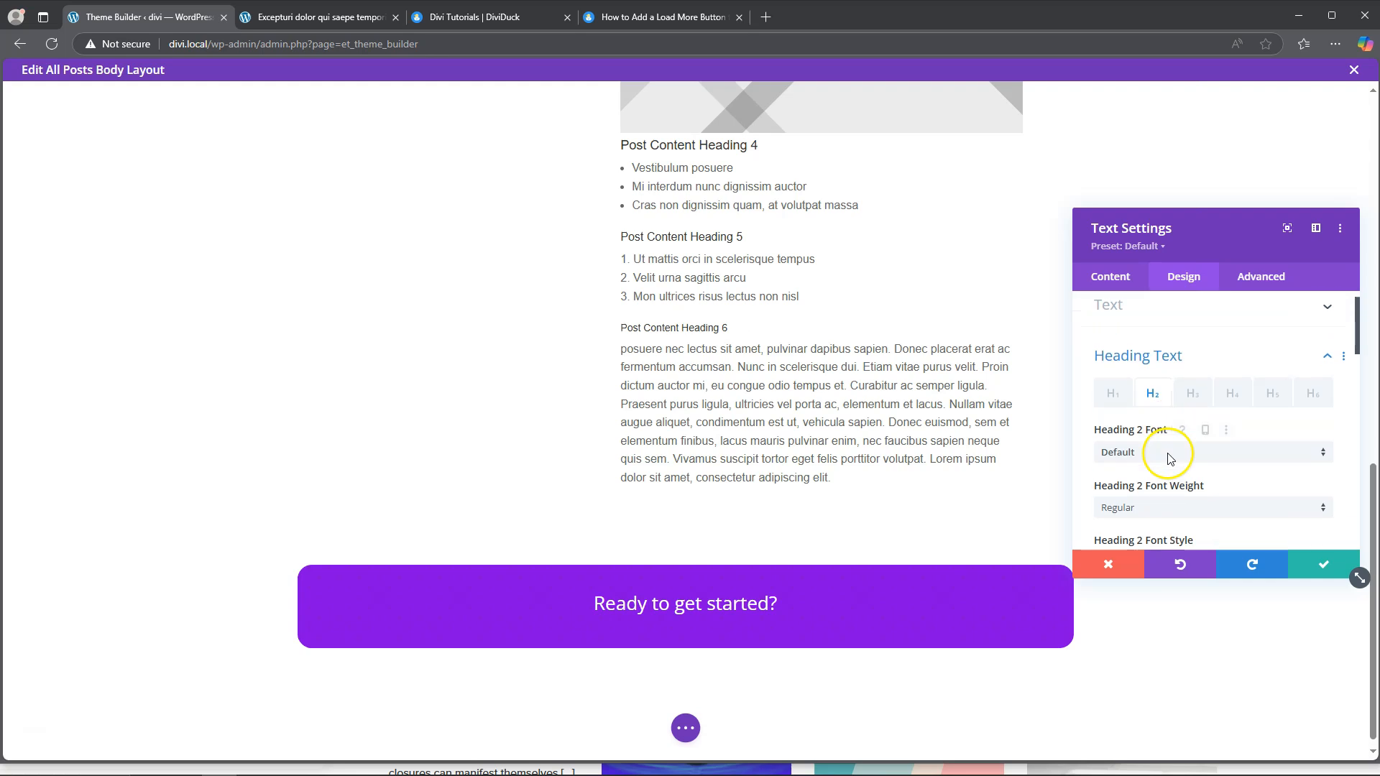
{"action": "scroll", "coordinate": [1168, 459], "scroll_direction": "down", "scroll_amount": 1}
{"action": "left_click", "coordinate": [1166, 462]}
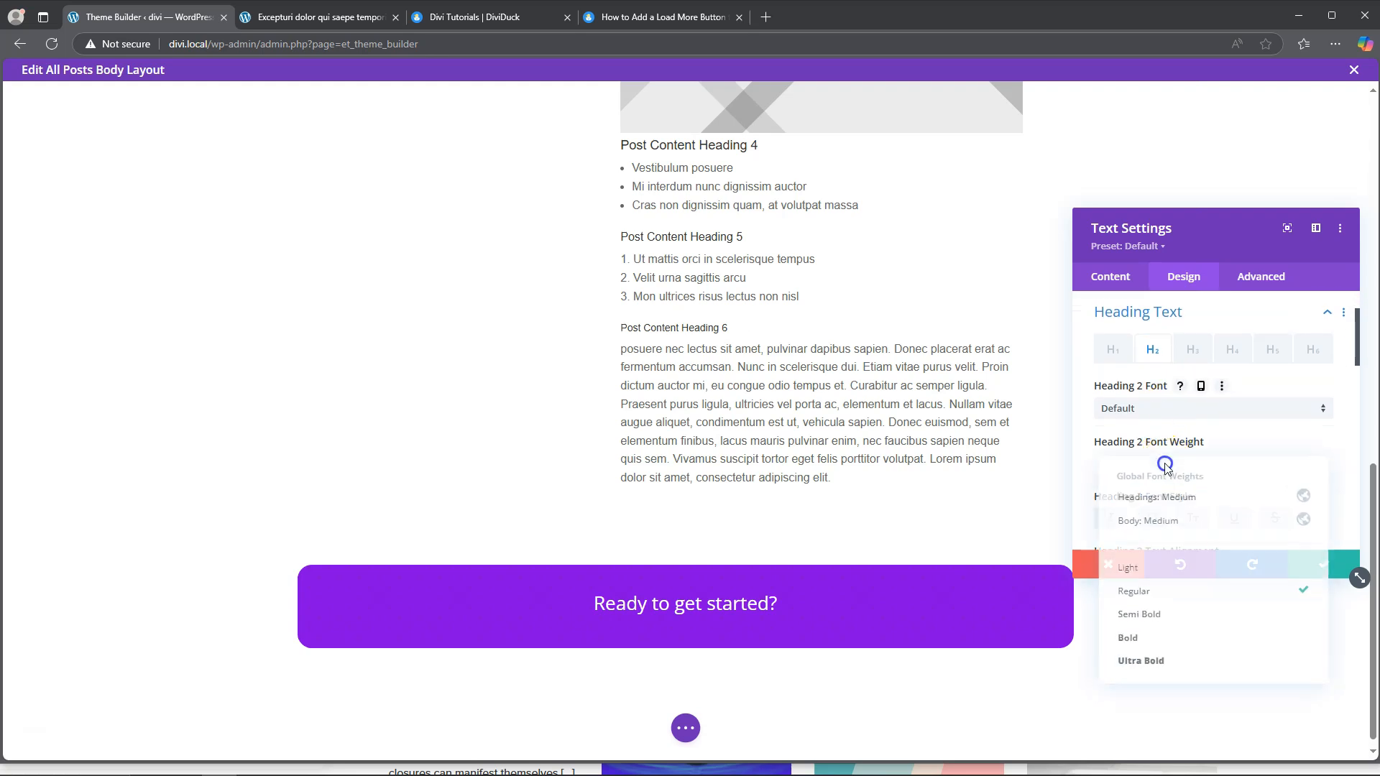
{"action": "left_click", "coordinate": [1162, 642]}
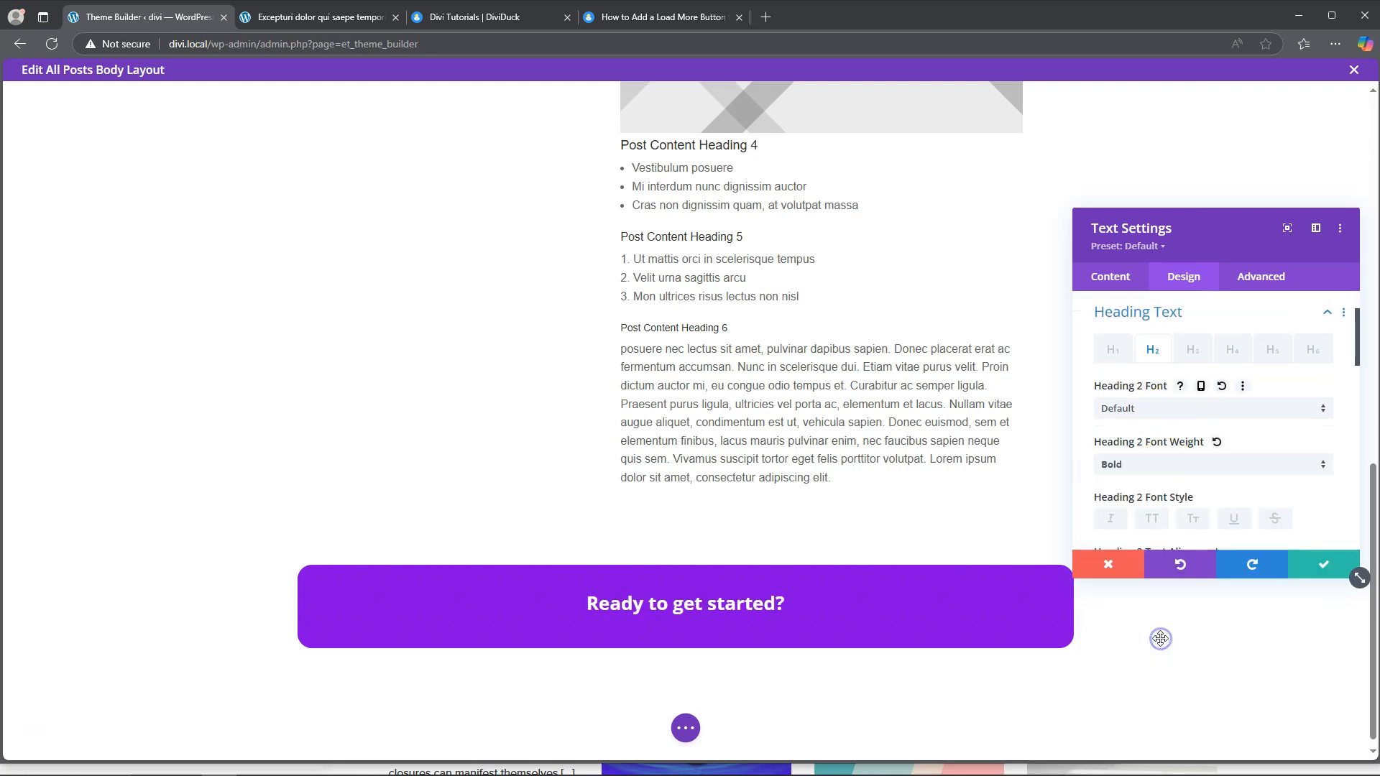
{"action": "left_click", "coordinate": [1326, 570]}
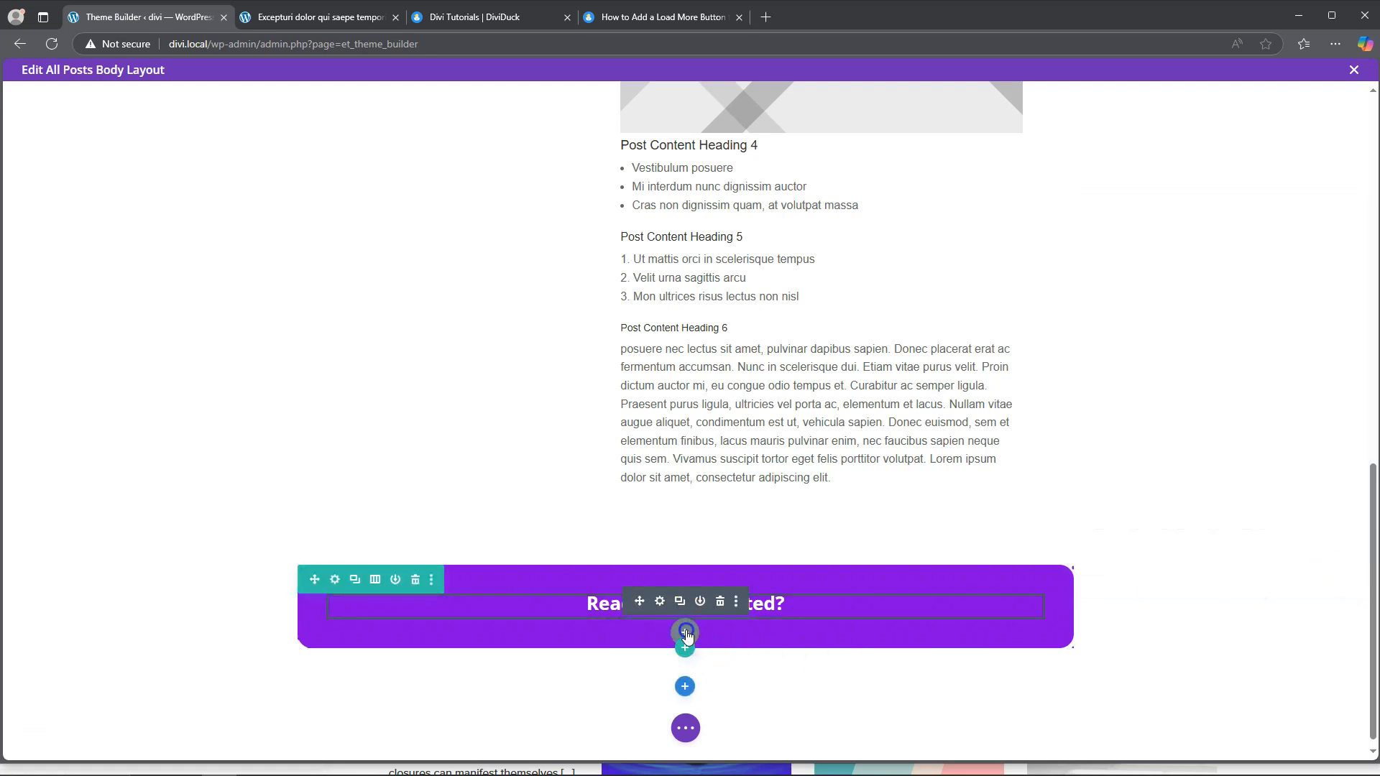
Add a Text module below the heading reading "Get started on your journey by giving us a call and see if we can work together.".
{"action": "left_click", "coordinate": [685, 633]}
{"action": "scroll", "coordinate": [643, 360], "scroll_direction": "down", "scroll_amount": 6}
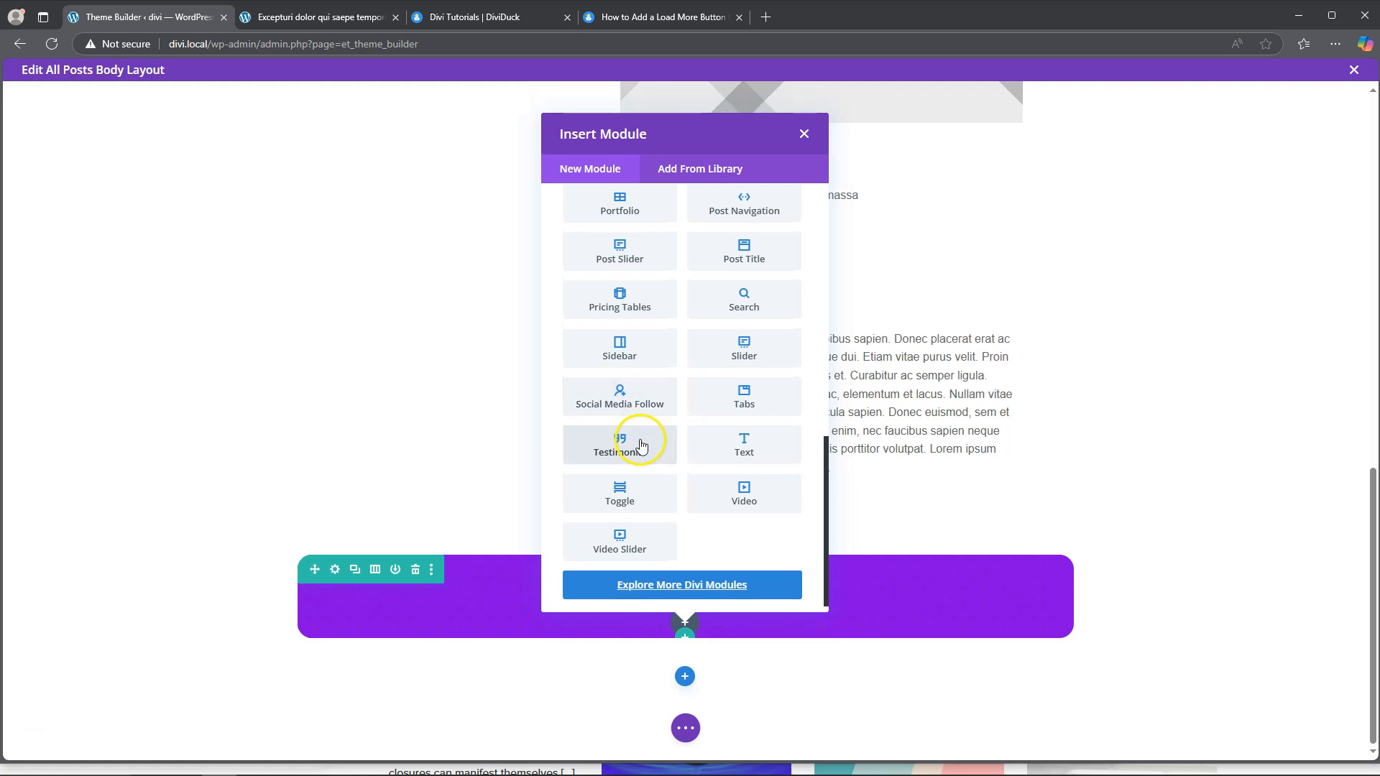
{"action": "left_click", "coordinate": [742, 444]}
{"action": "scroll", "coordinate": [1171, 431], "scroll_direction": "down", "scroll_amount": 4}
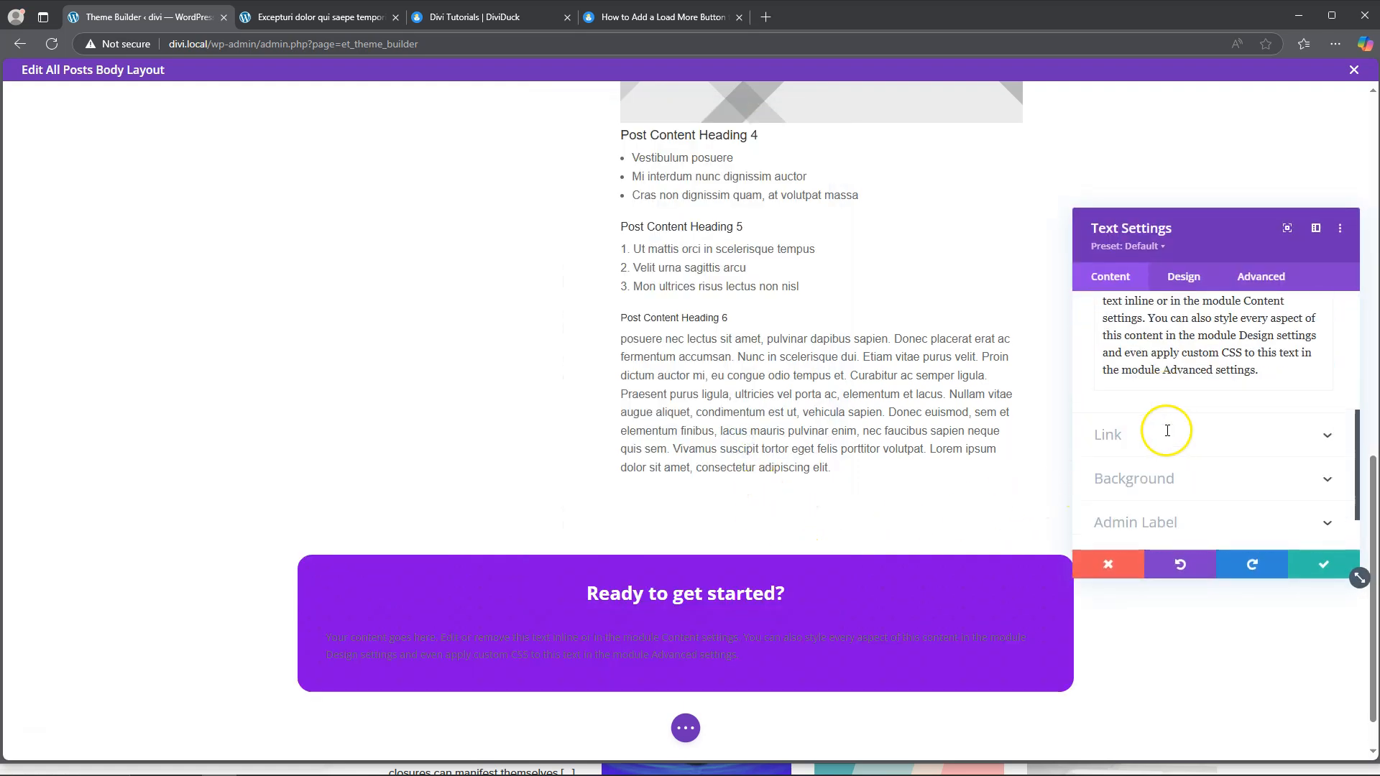
{"action": "scroll", "coordinate": [1262, 403], "scroll_direction": "up", "scroll_amount": 1}
{"action": "mouse_move", "coordinate": [1263, 443]}
{"action": "left_mouse_down"}
{"action": "mouse_move", "coordinate": [1096, 370]}
{"action": "mouse_move", "coordinate": [1094, 352]}
{"action": "mouse_move", "coordinate": [1265, 437]}
{"action": "left_mouse_up"}
{"action": "key", "text": "BackSpace"}
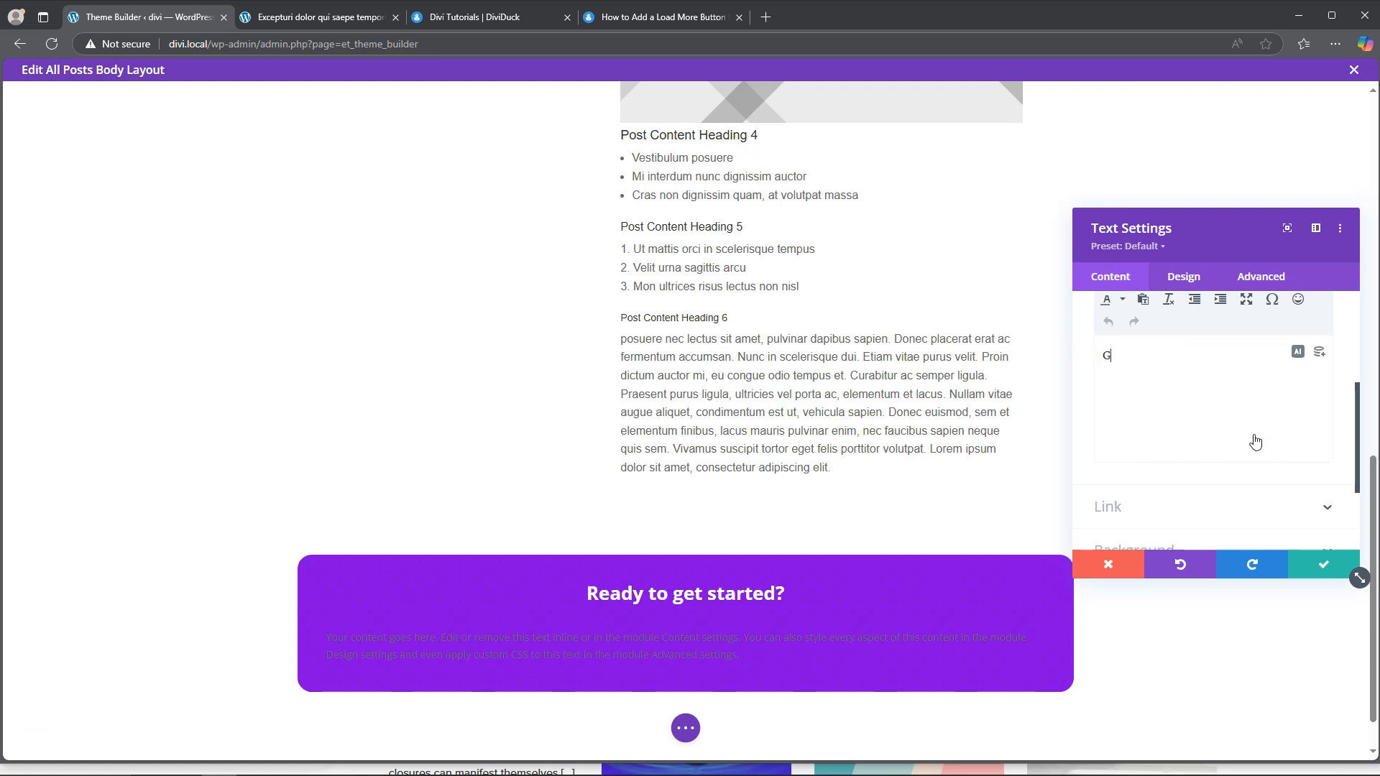
{"action": "type", "text": "Get started on your journey by giving u"}
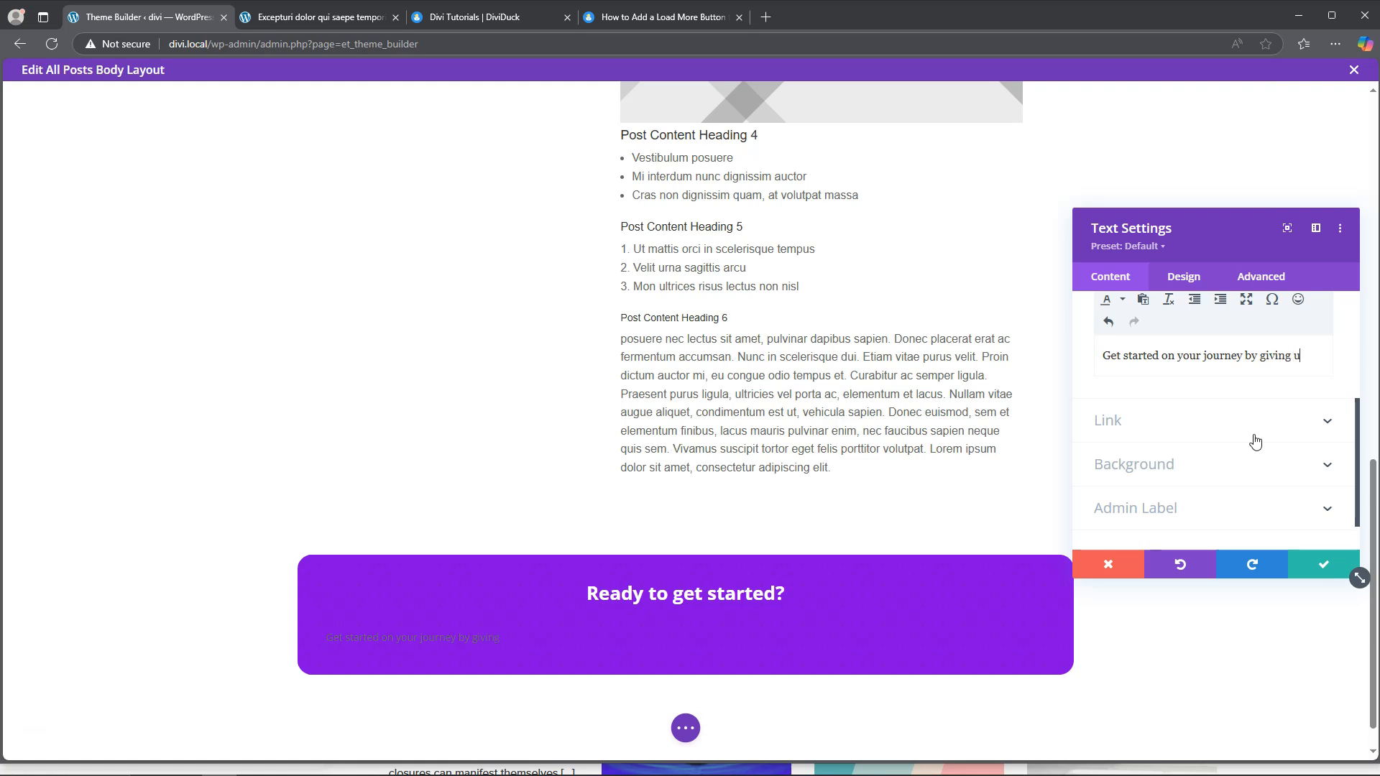
{"action": "type", "text": "all"}
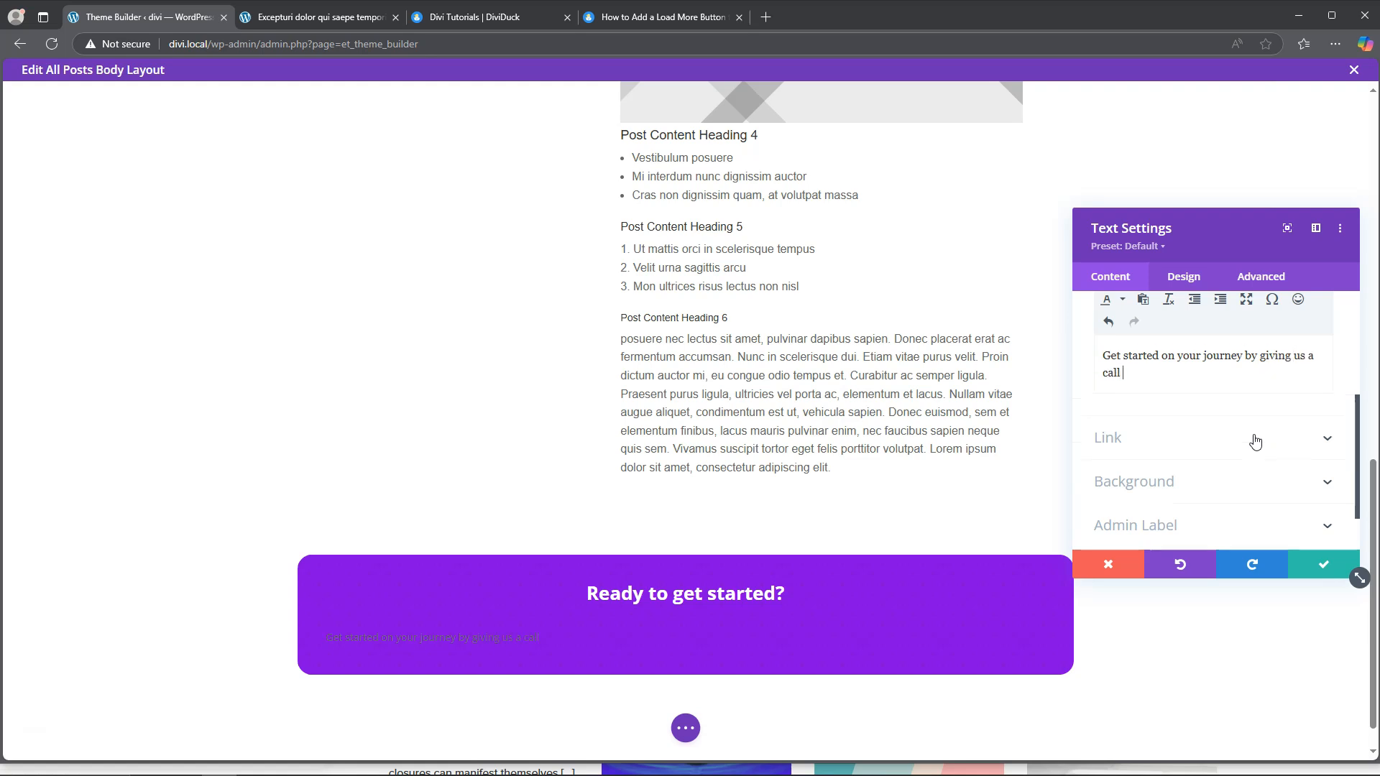
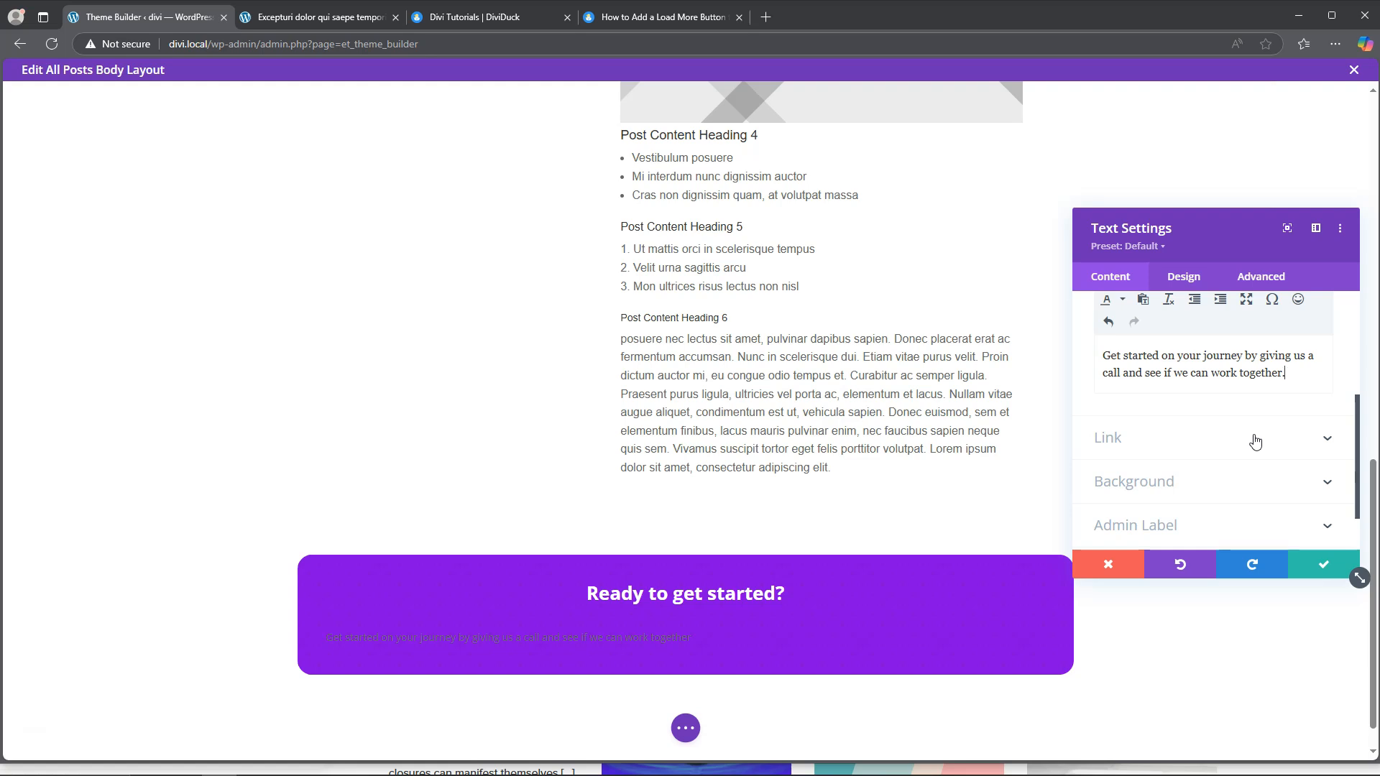
Set the second Text module's text color to white and its text size to 18px.
{"action": "left_click", "coordinate": [1184, 276]}
{"action": "left_click", "coordinate": [1149, 342]}
{"action": "scroll", "coordinate": [1187, 445], "scroll_direction": "down", "scroll_amount": 3}
{"action": "left_click", "coordinate": [1168, 395]}
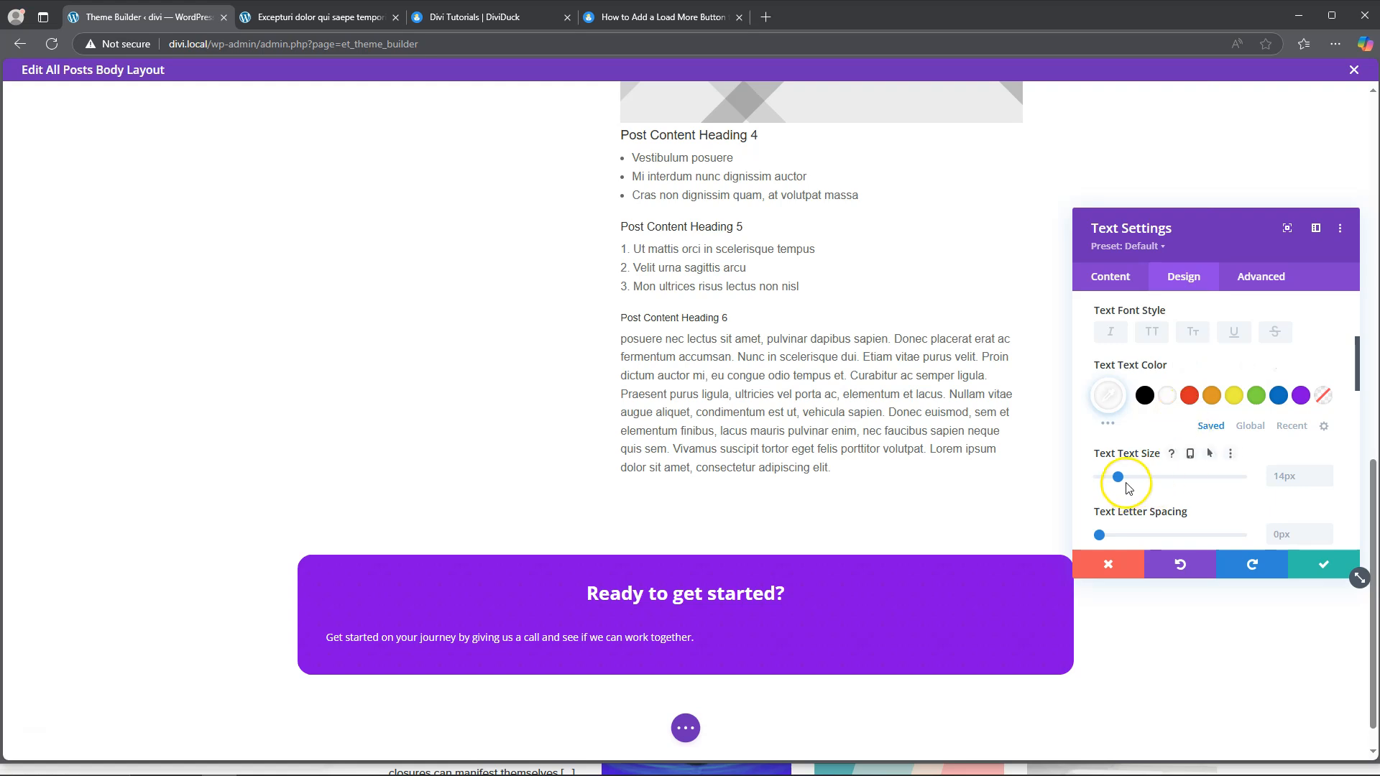
{"action": "left_click_drag", "start_coordinate": [1119, 478], "coordinate": [1126, 482]}
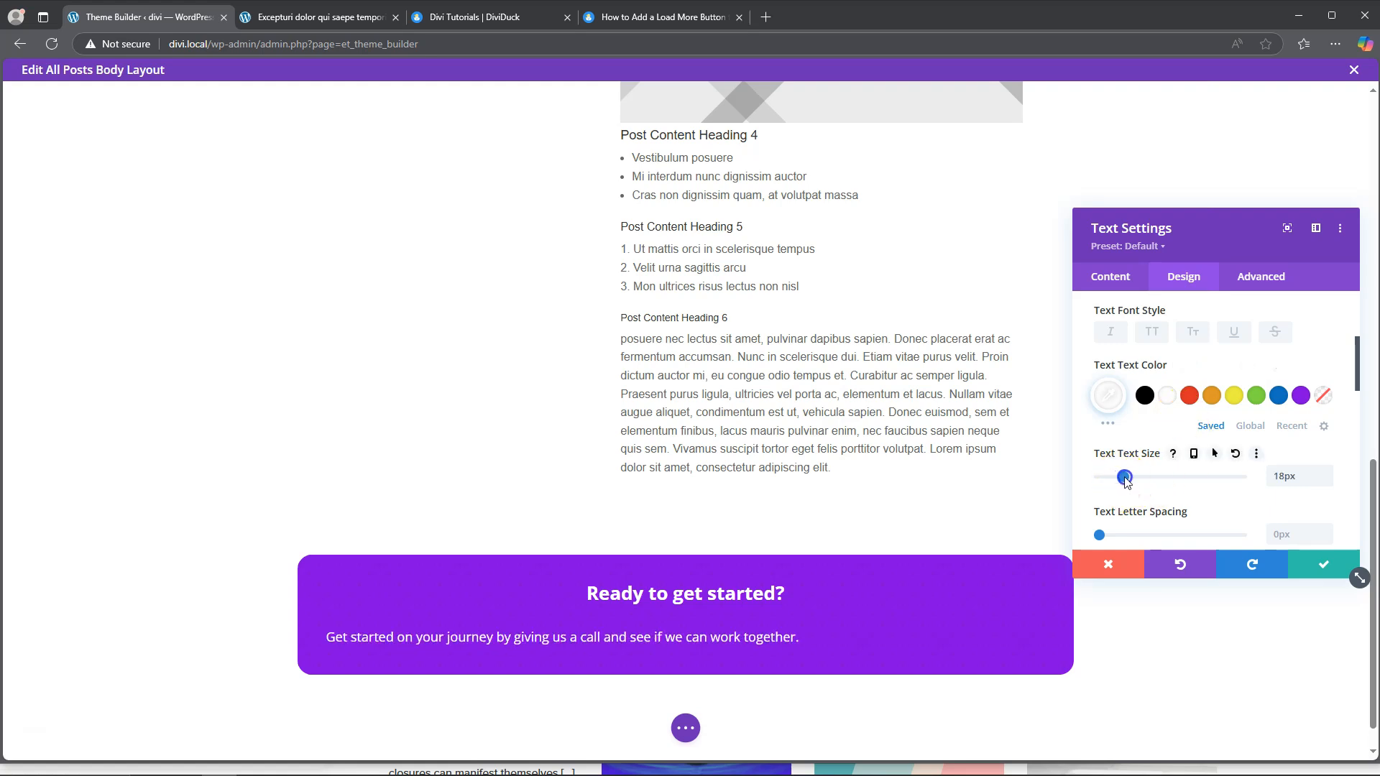
Center-align the text of the second Text module and save its settings.
{"action": "scroll", "coordinate": [1186, 453], "scroll_direction": "down", "scroll_amount": 5}
{"action": "scroll", "coordinate": [1183, 447], "scroll_direction": "down", "scroll_amount": 1}
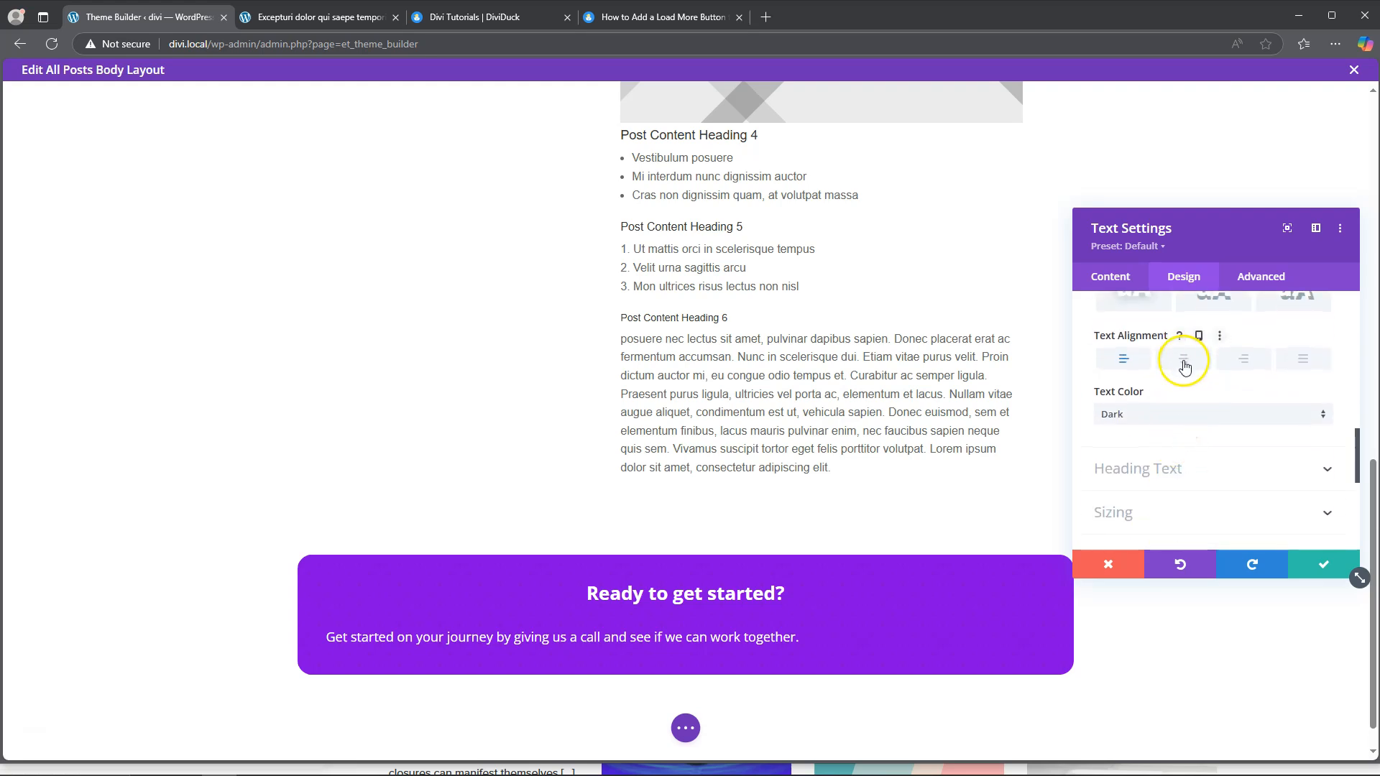
{"action": "left_click", "coordinate": [1182, 359]}
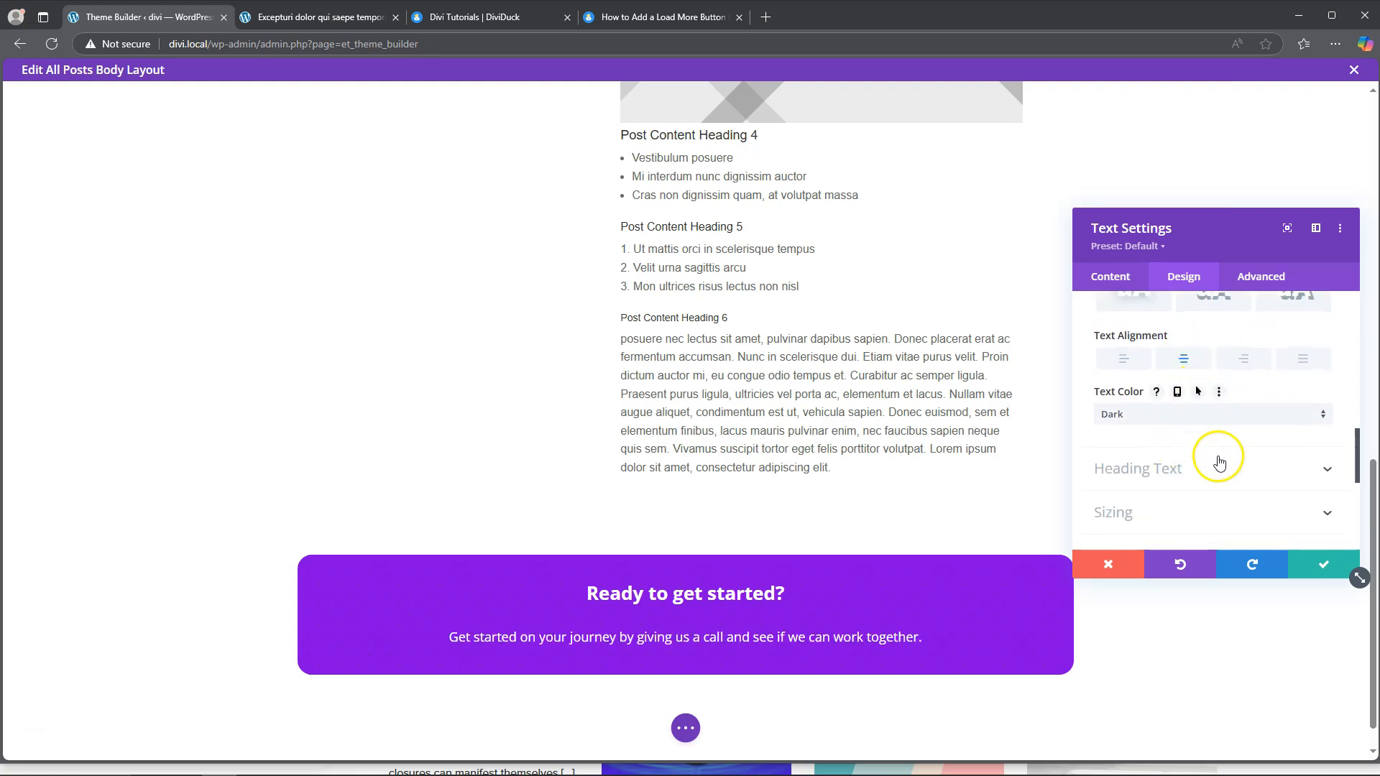
{"action": "left_click", "coordinate": [1327, 567]}
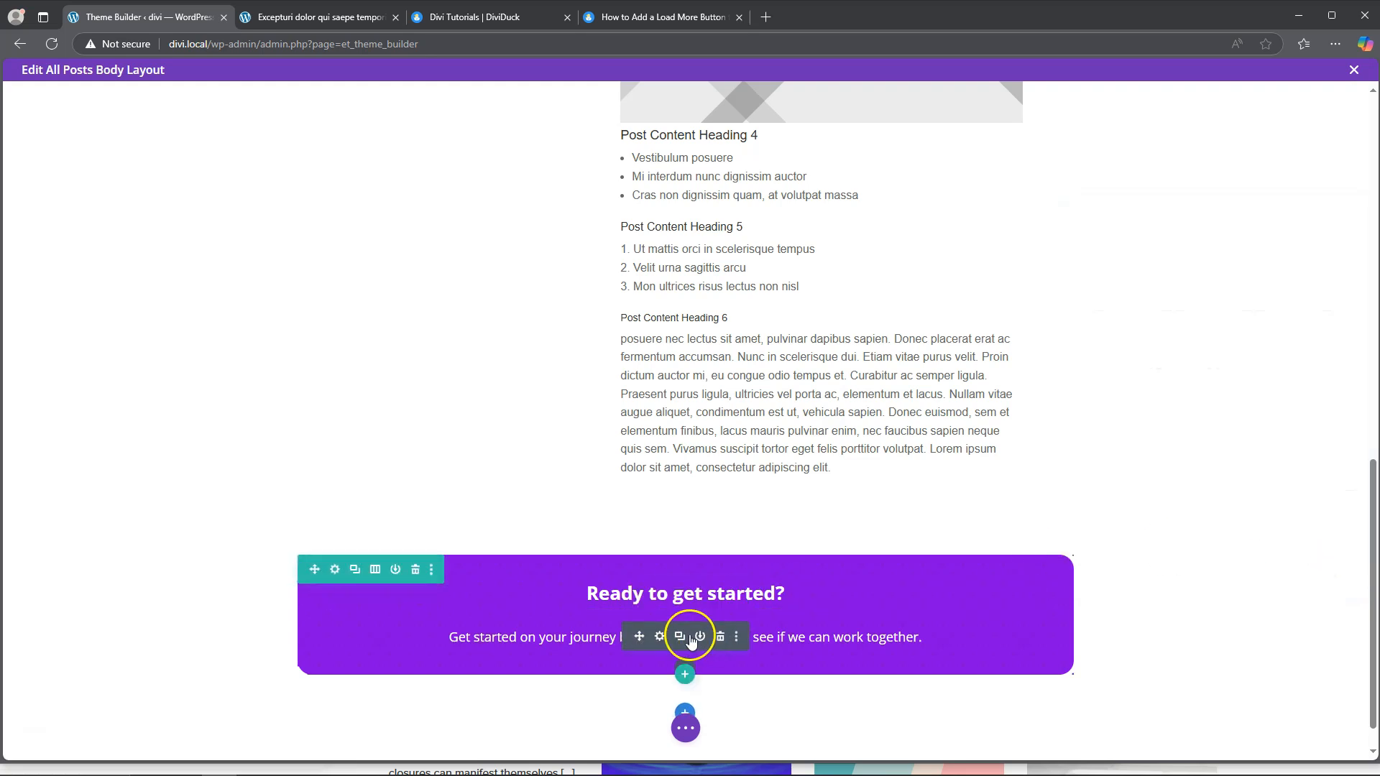
Add a Button module below the call-to-action text with the label "Give us a call".
{"action": "left_click", "coordinate": [686, 669]}
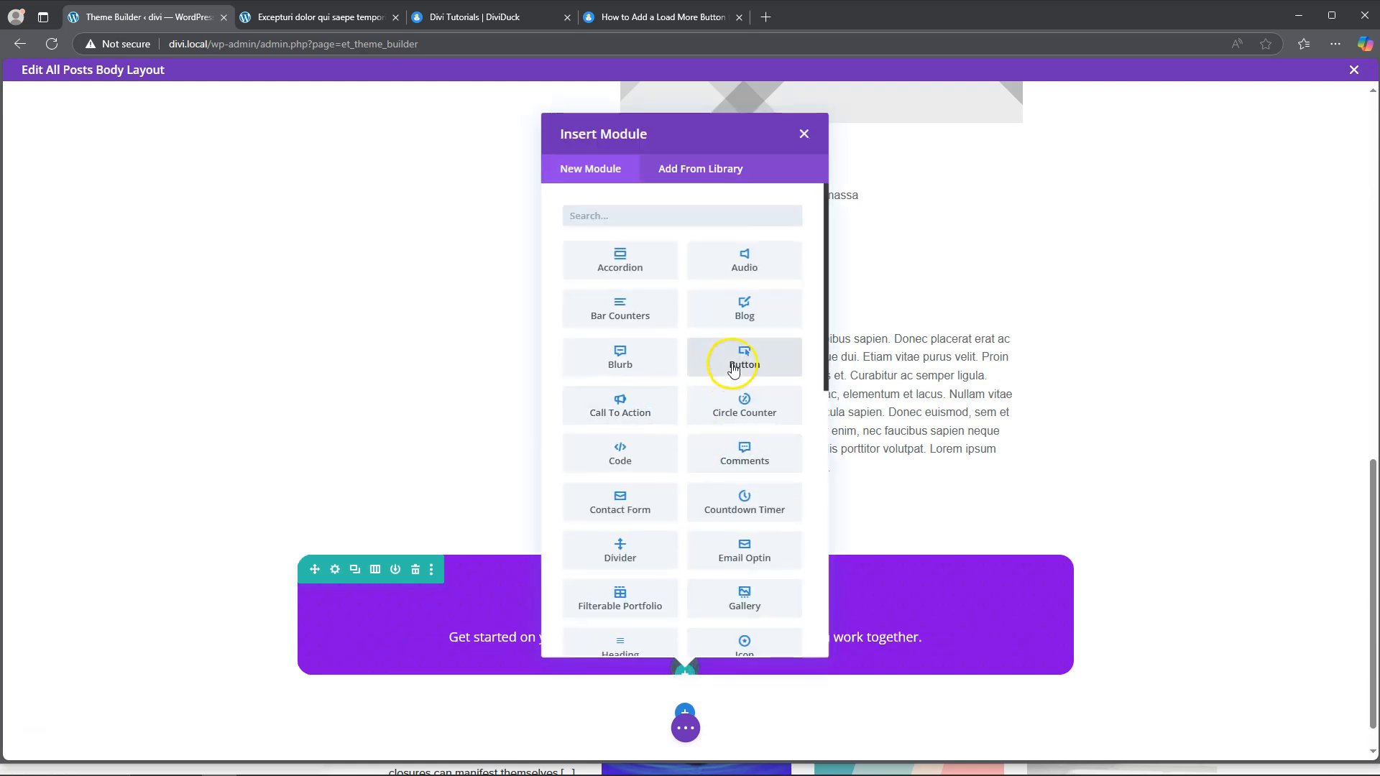
{"action": "left_click", "coordinate": [734, 366]}
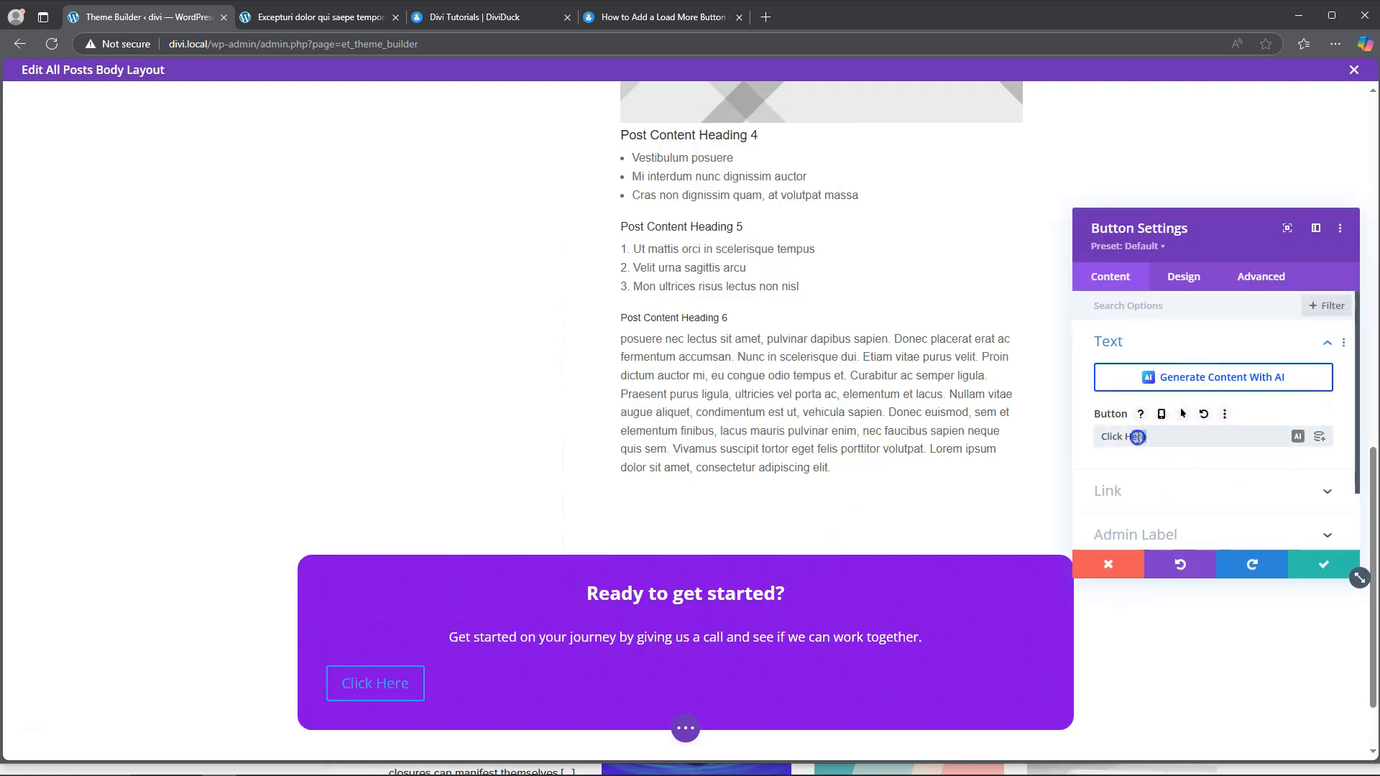
{"action": "left_click_drag", "start_coordinate": [1138, 437], "coordinate": [1028, 441]}
{"action": "type", "text": "Give us a call"}
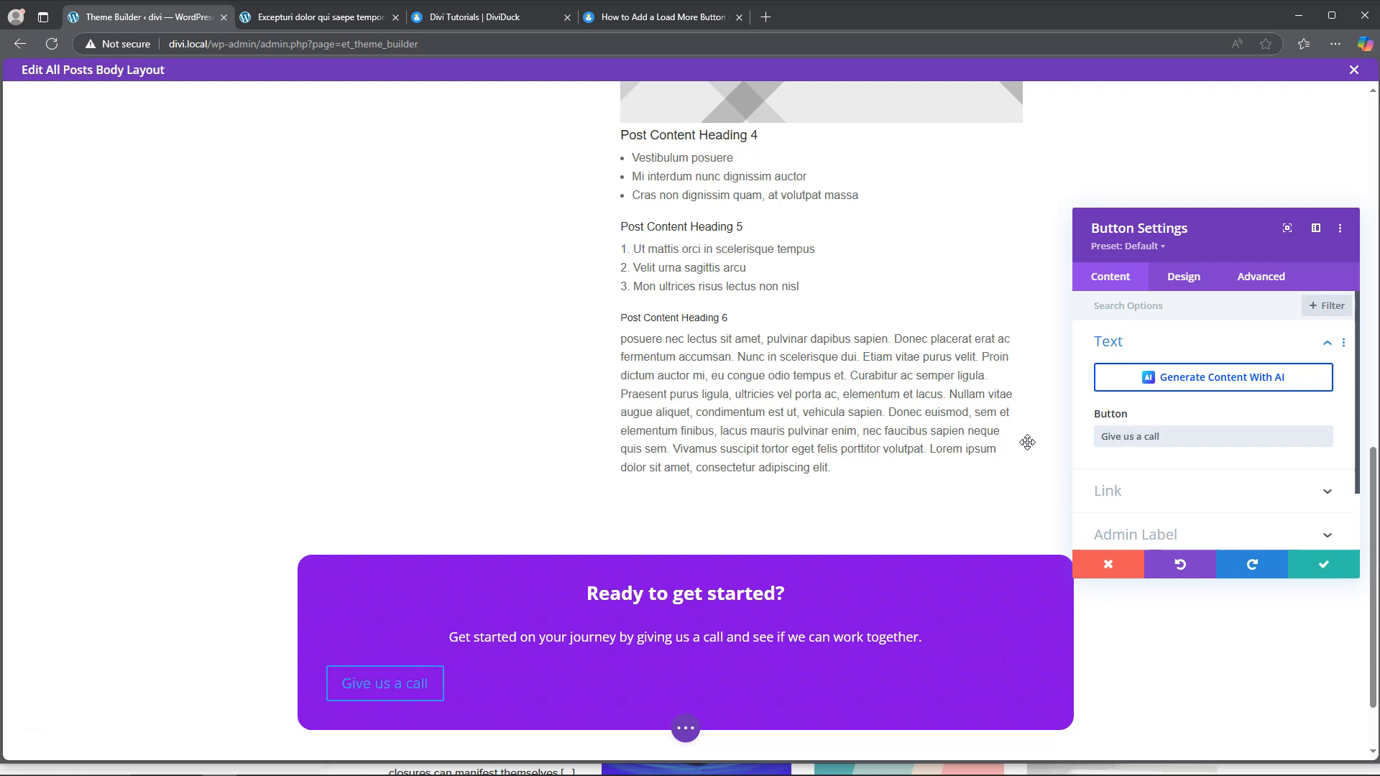
Enable custom styles for the button and set its text color to yellow (#edf000).
{"action": "left_click", "coordinate": [1186, 278]}
{"action": "left_click", "coordinate": [1152, 424]}
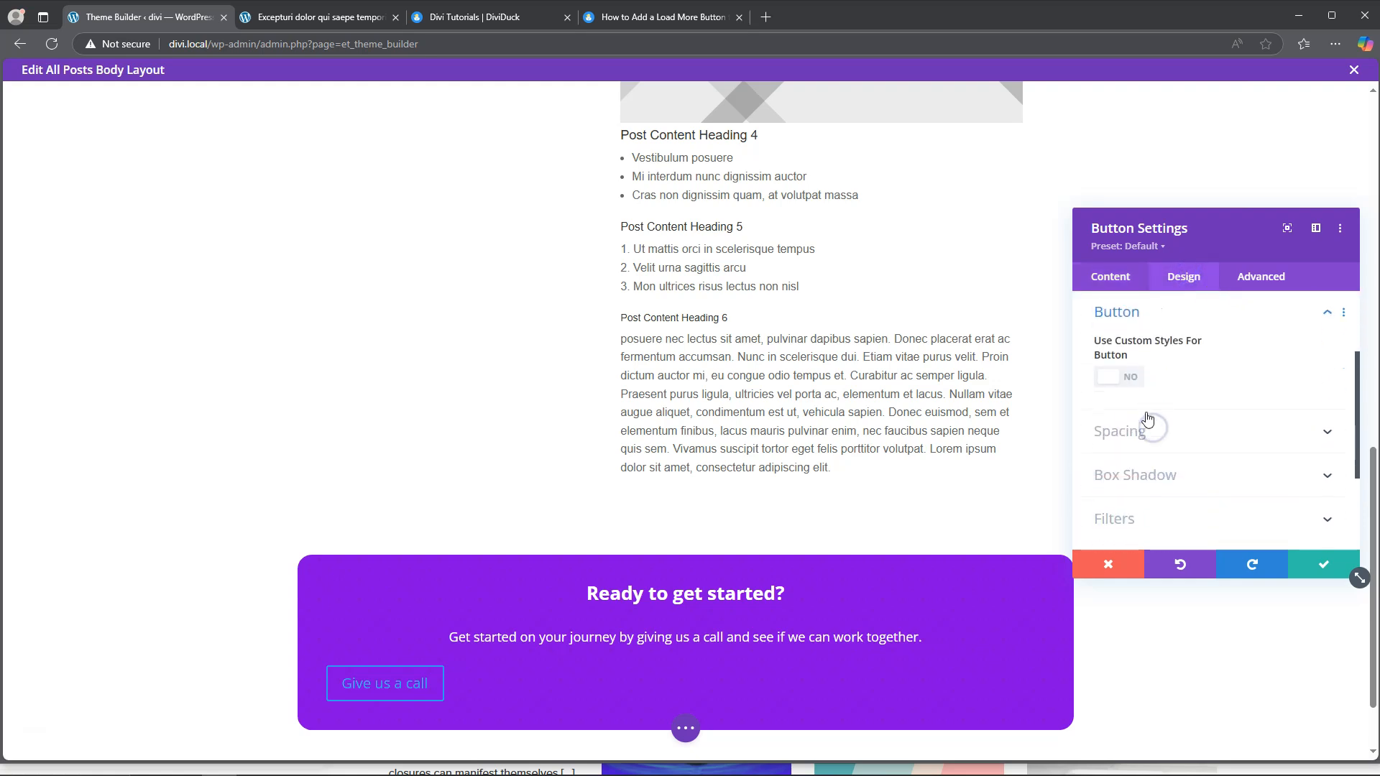
{"action": "left_click", "coordinate": [1128, 378]}
{"action": "scroll", "coordinate": [1165, 431], "scroll_direction": "down", "scroll_amount": 3}
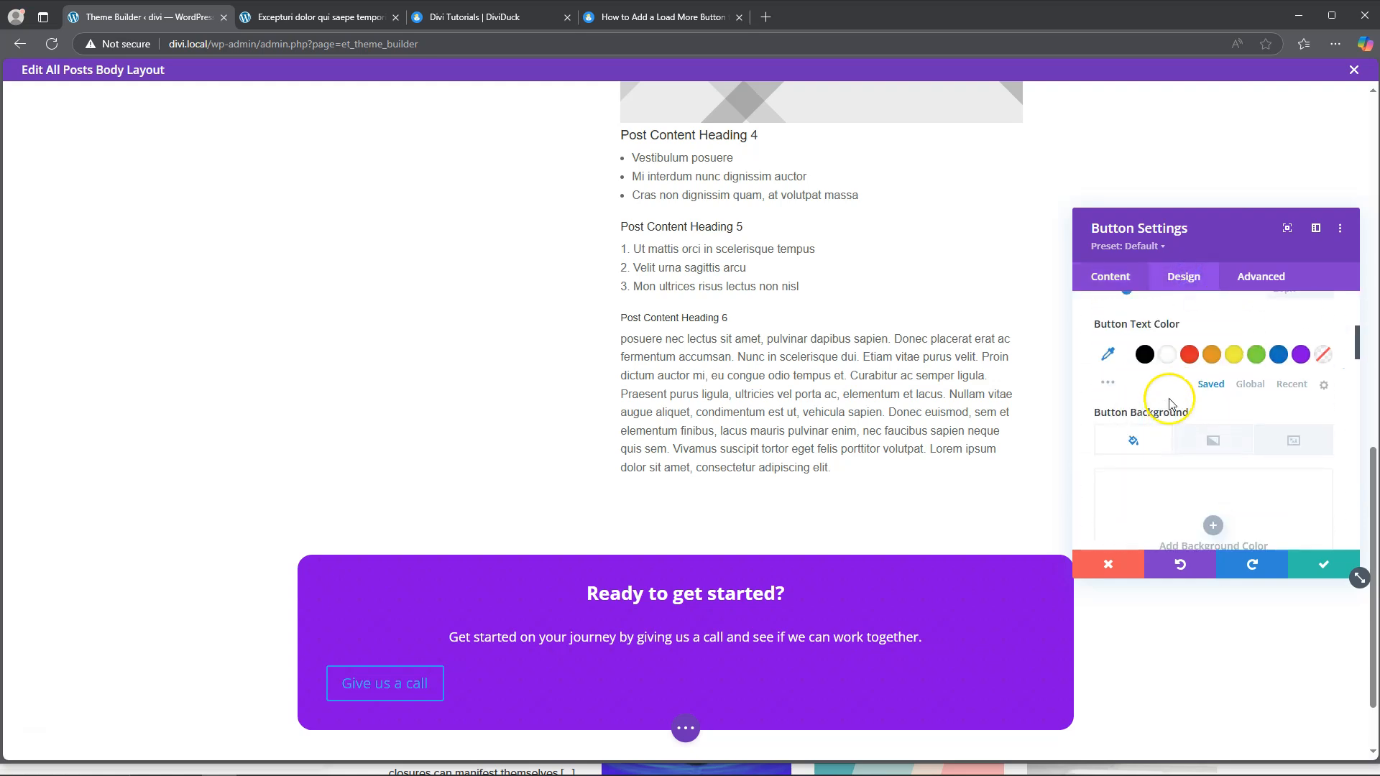
{"action": "left_click", "coordinate": [1234, 356]}
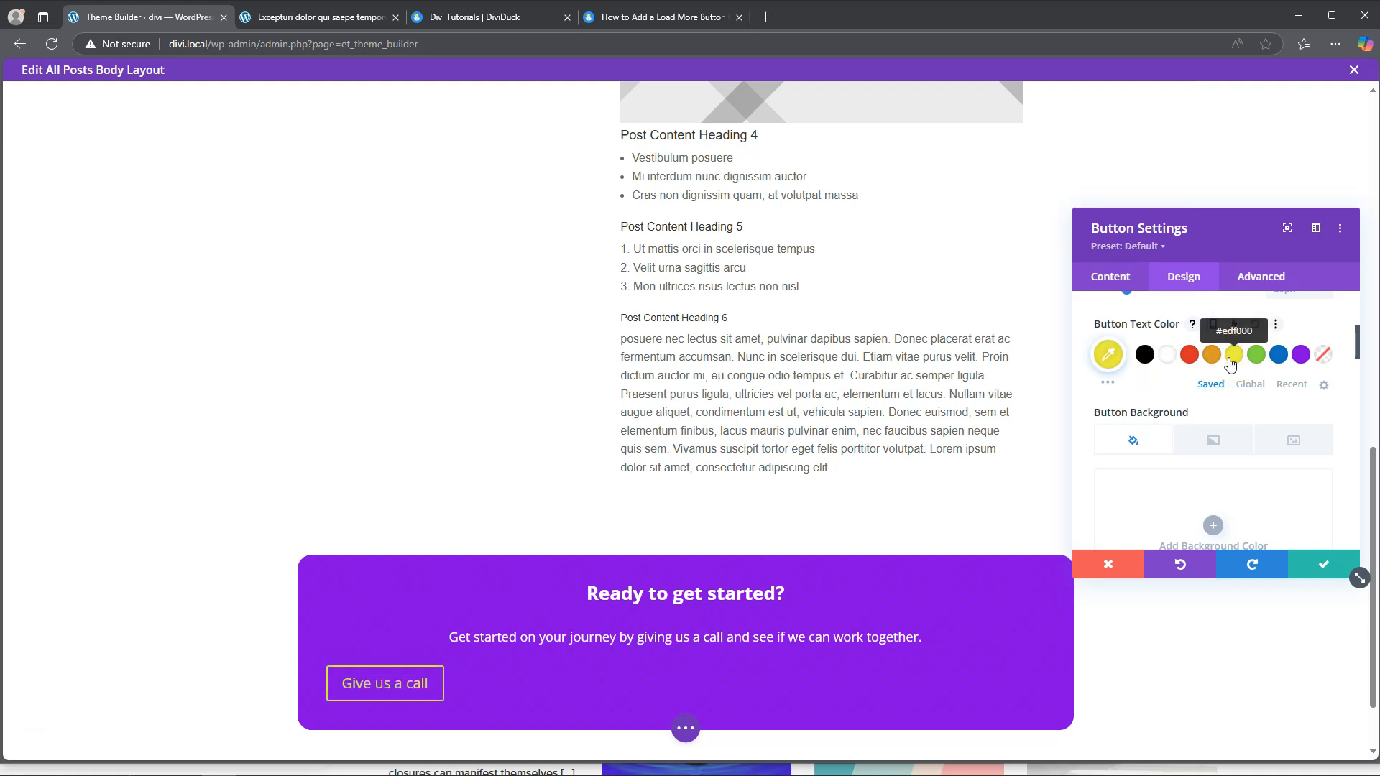
{"action": "left_click", "coordinate": [1166, 356]}
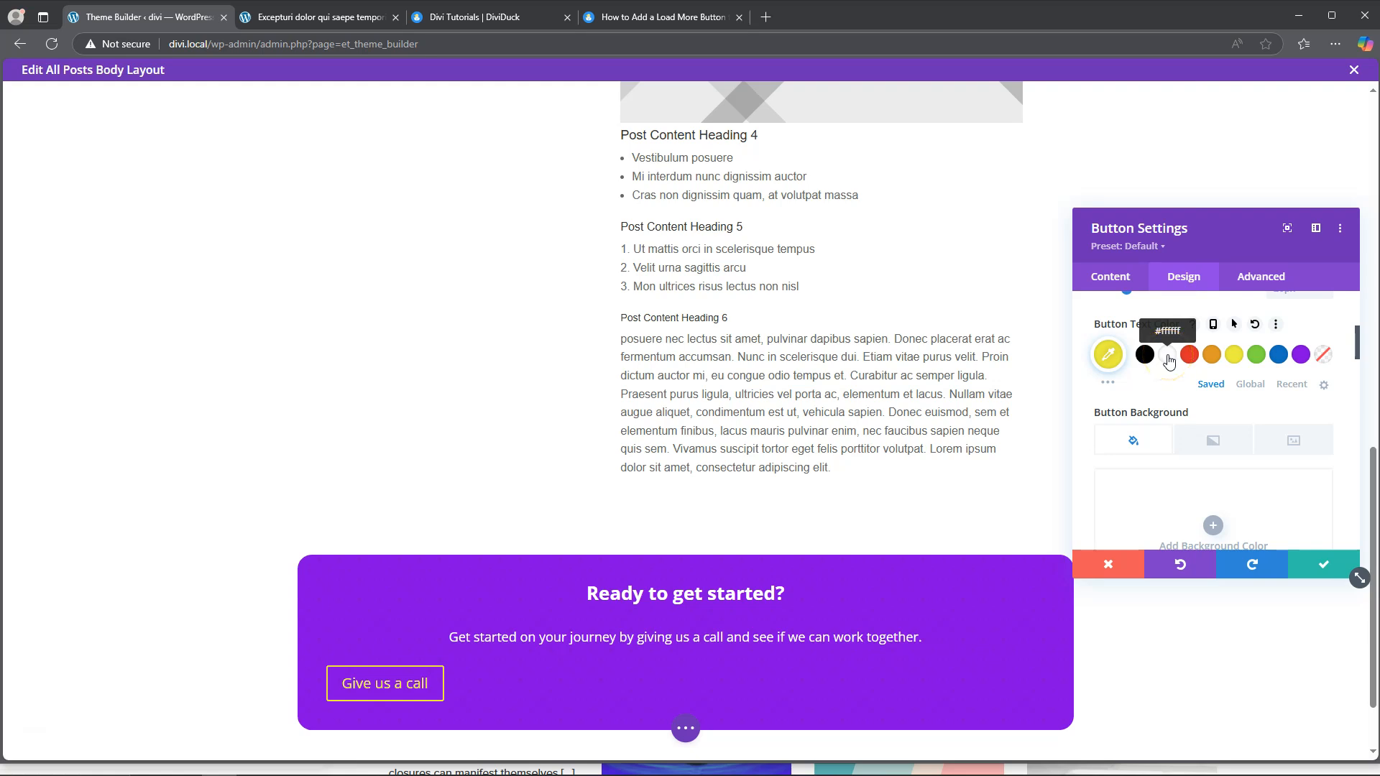
Give the button a yellow background and set its text color to white.
{"action": "scroll", "coordinate": [1179, 402], "scroll_direction": "down", "scroll_amount": 2}
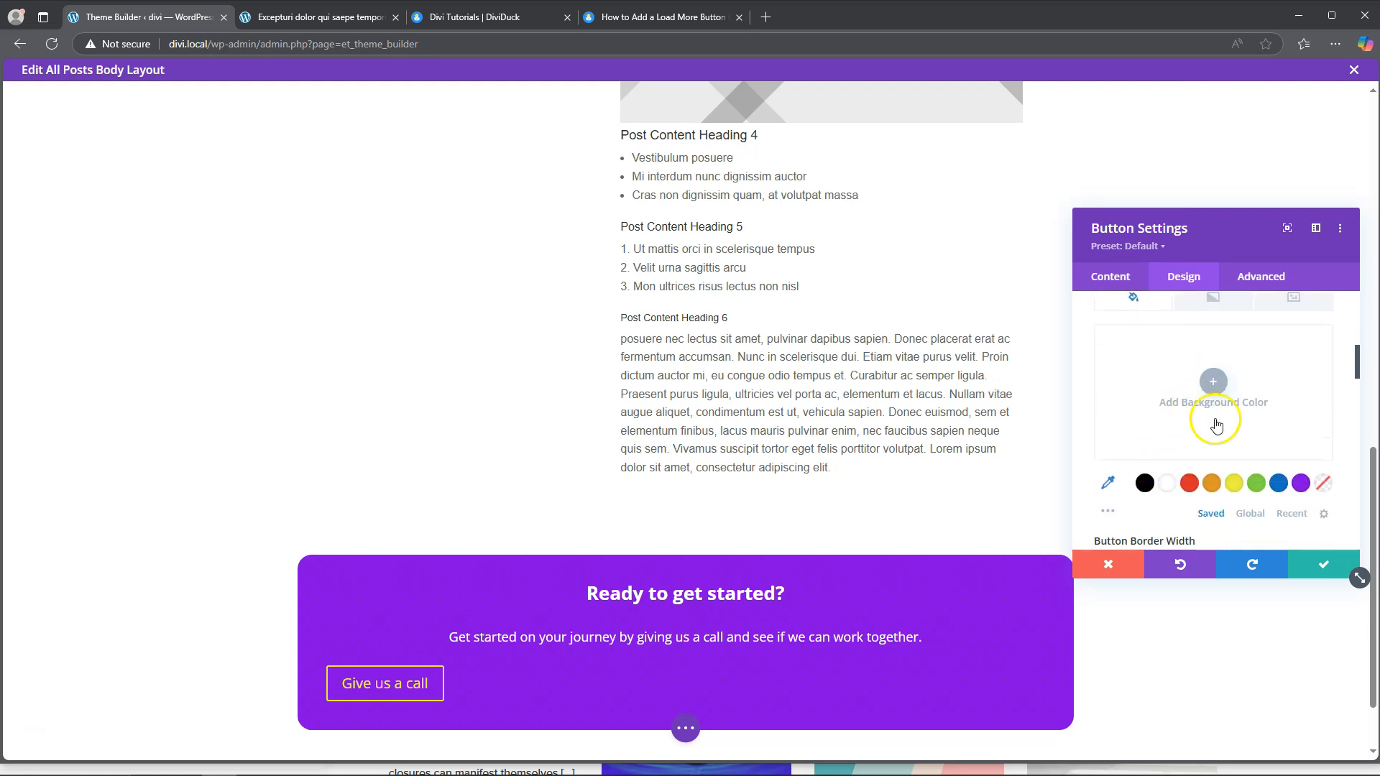
{"action": "left_click", "coordinate": [1236, 485]}
{"action": "mouse_move", "coordinate": [1214, 450]}
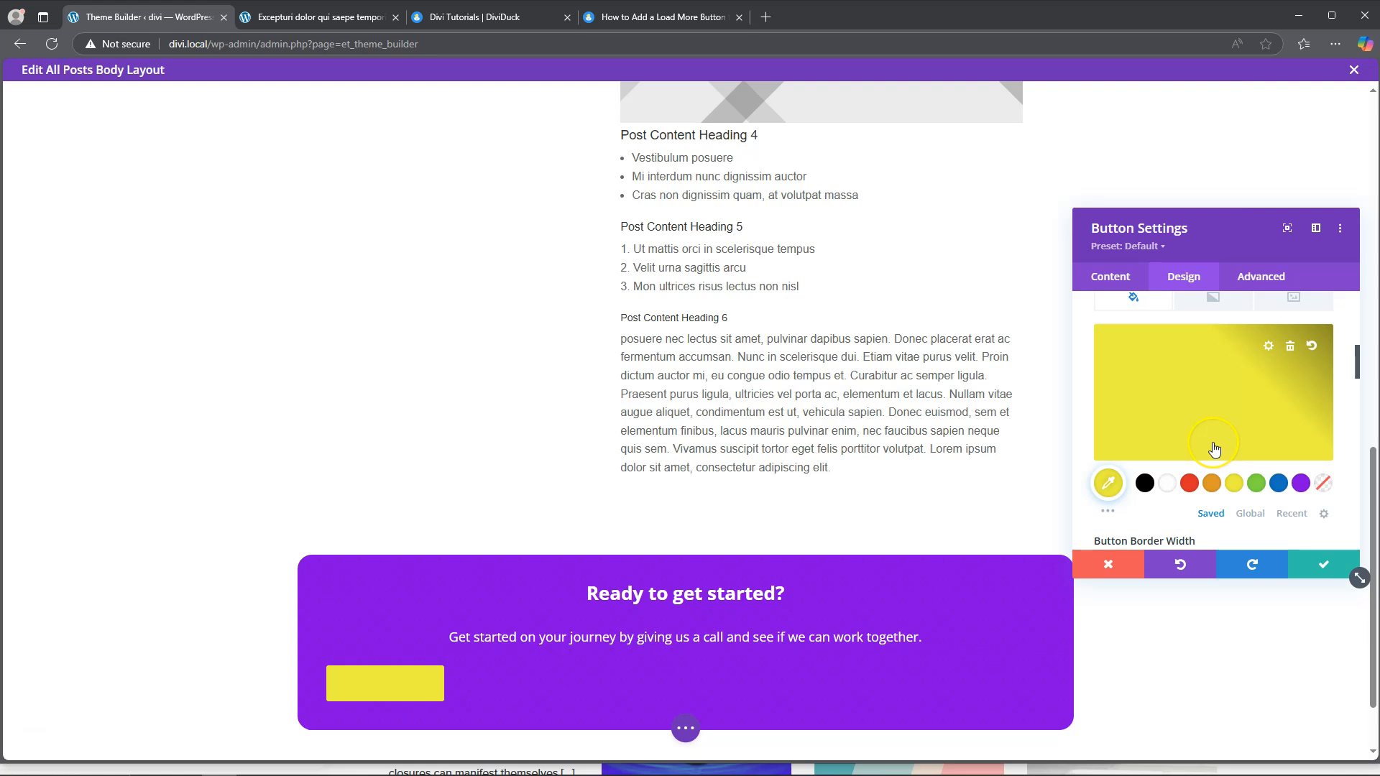
{"action": "scroll", "coordinate": [1214, 449], "scroll_direction": "up", "scroll_amount": 1}
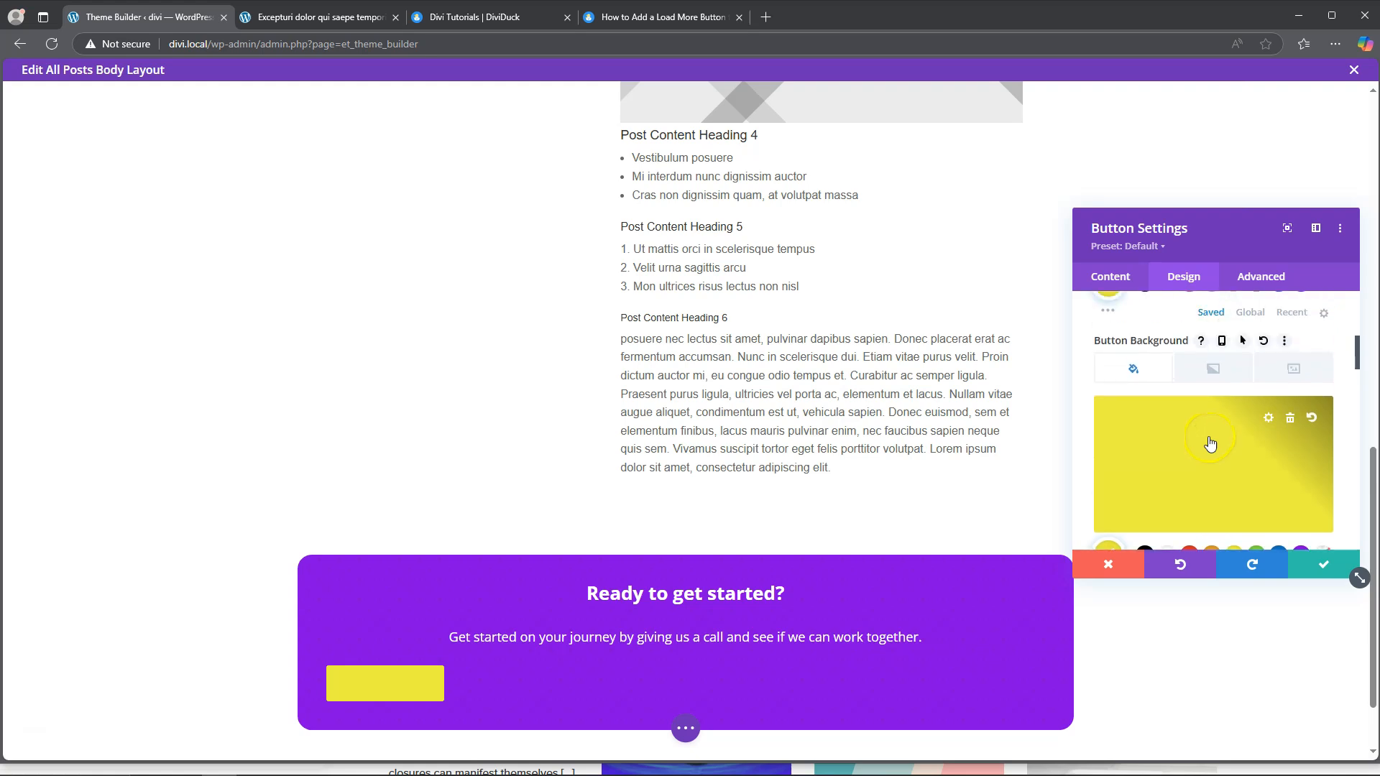
{"action": "scroll", "coordinate": [1211, 444], "scroll_direction": "up", "scroll_amount": 2}
{"action": "left_click", "coordinate": [1169, 428]}
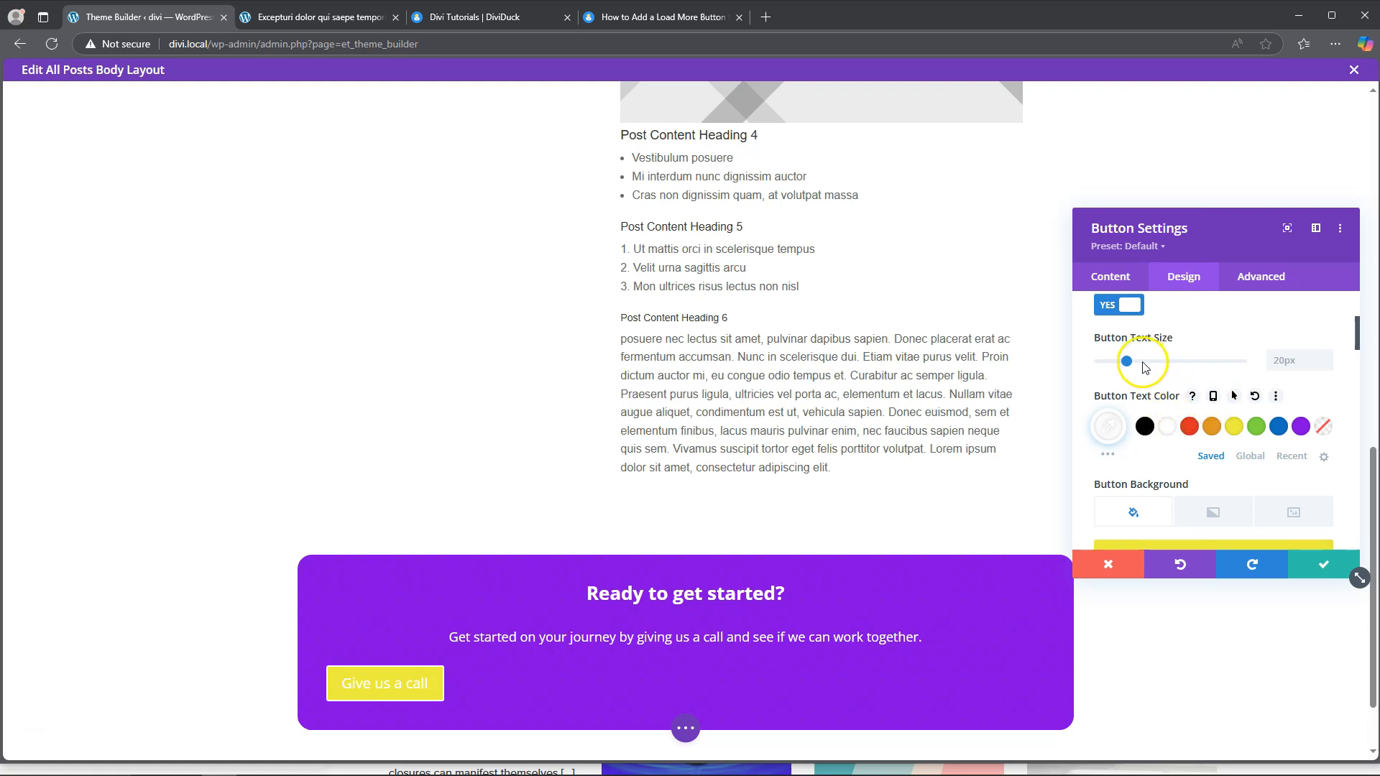
Set the button's text size to 16px and its border radius to 12px.
{"action": "left_click_drag", "start_coordinate": [1130, 366], "coordinate": [1124, 366]}
{"action": "scroll", "coordinate": [1175, 461], "scroll_direction": "down", "scroll_amount": 8}
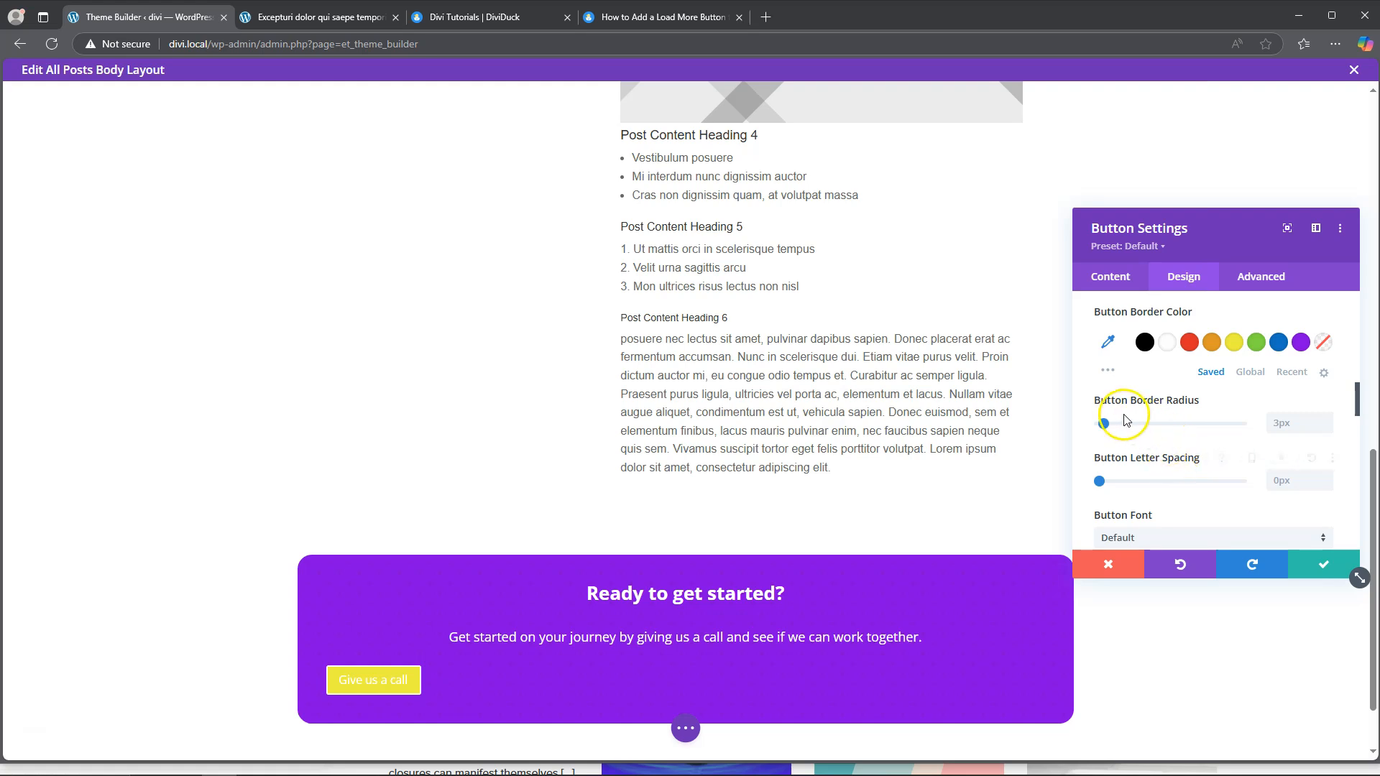
{"action": "left_click_drag", "start_coordinate": [1104, 424], "coordinate": [1108, 424]}
Set the button's font weight to Ultra Bold and turn off its icon.
{"action": "scroll", "coordinate": [1151, 475], "scroll_direction": "down", "scroll_amount": 3}
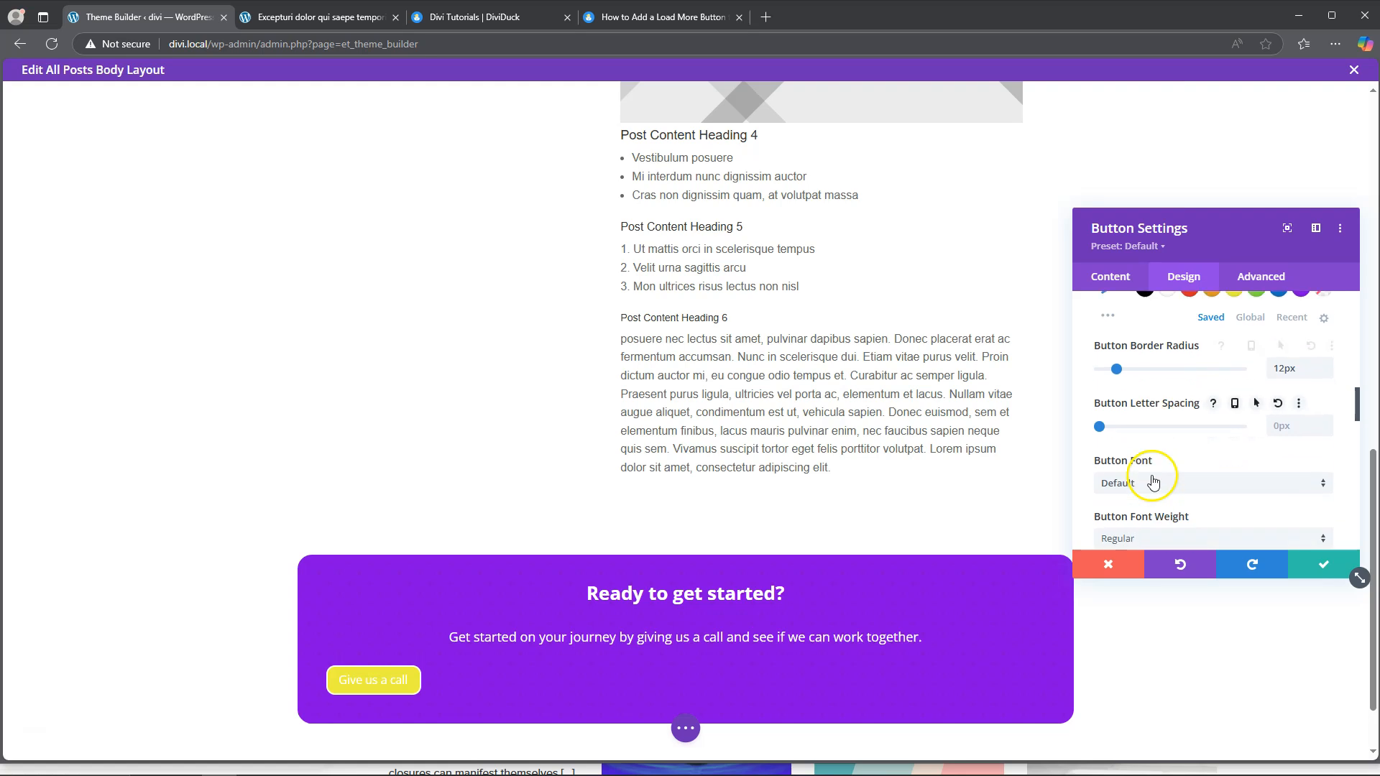
{"action": "scroll", "coordinate": [1148, 458], "scroll_direction": "down", "scroll_amount": 1}
{"action": "left_click", "coordinate": [1156, 377]}
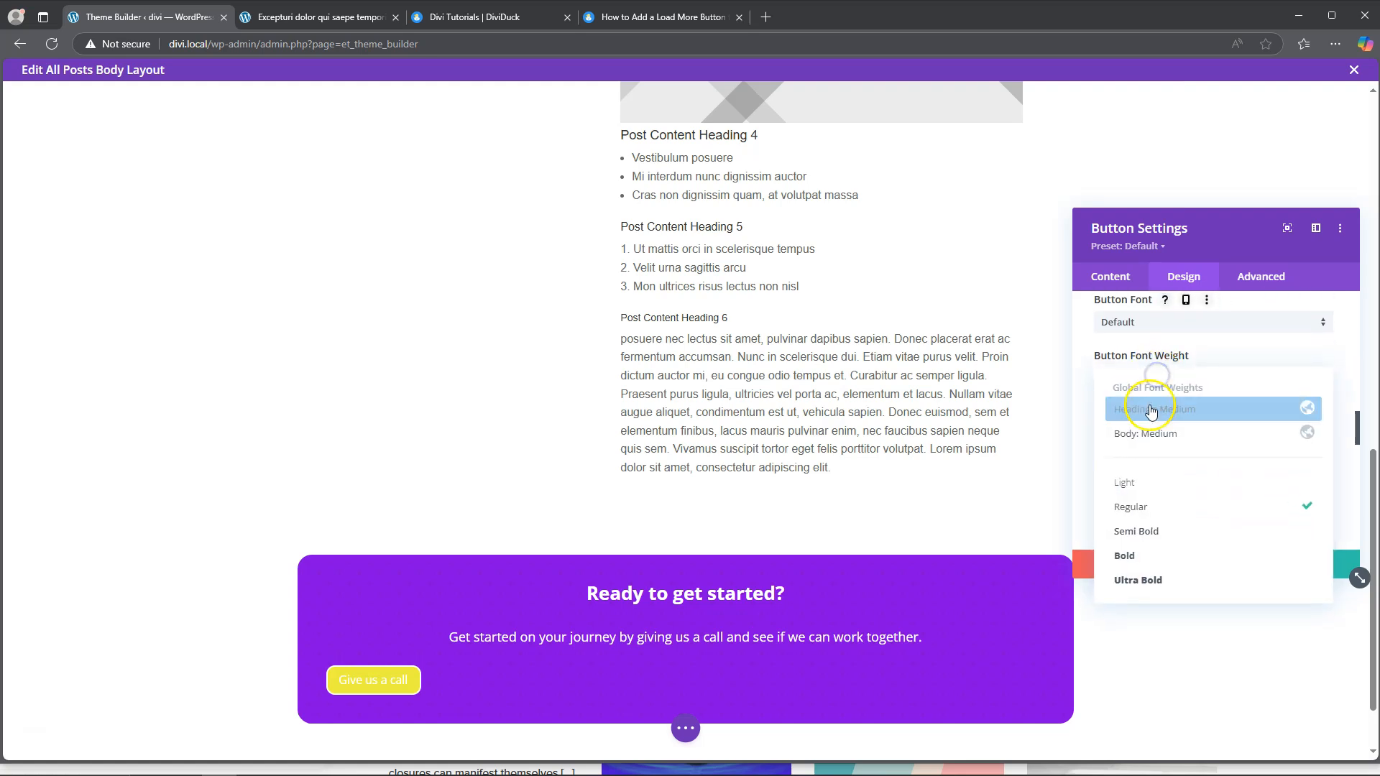
{"action": "left_click", "coordinate": [1143, 580]}
{"action": "scroll", "coordinate": [1184, 492], "scroll_direction": "down", "scroll_amount": 2}
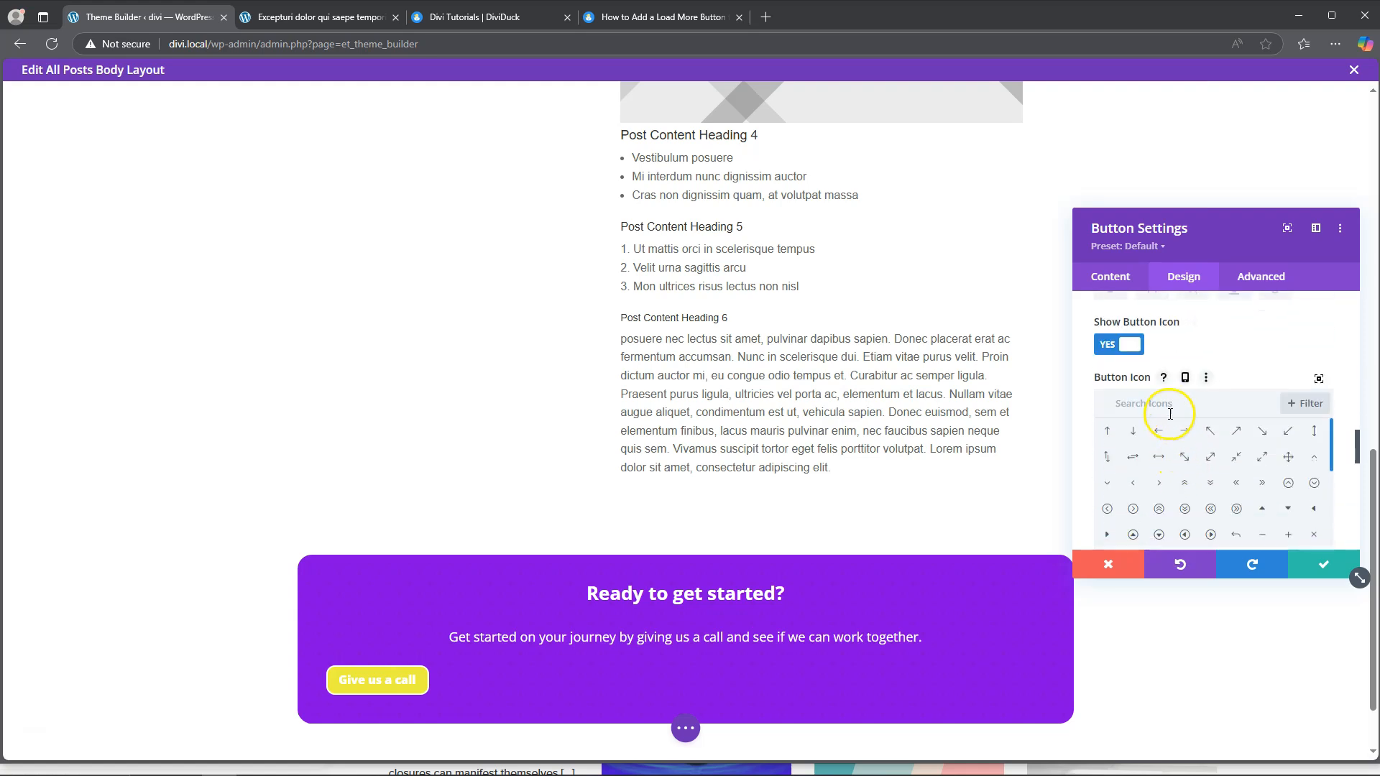
{"action": "left_click", "coordinate": [1121, 345]}
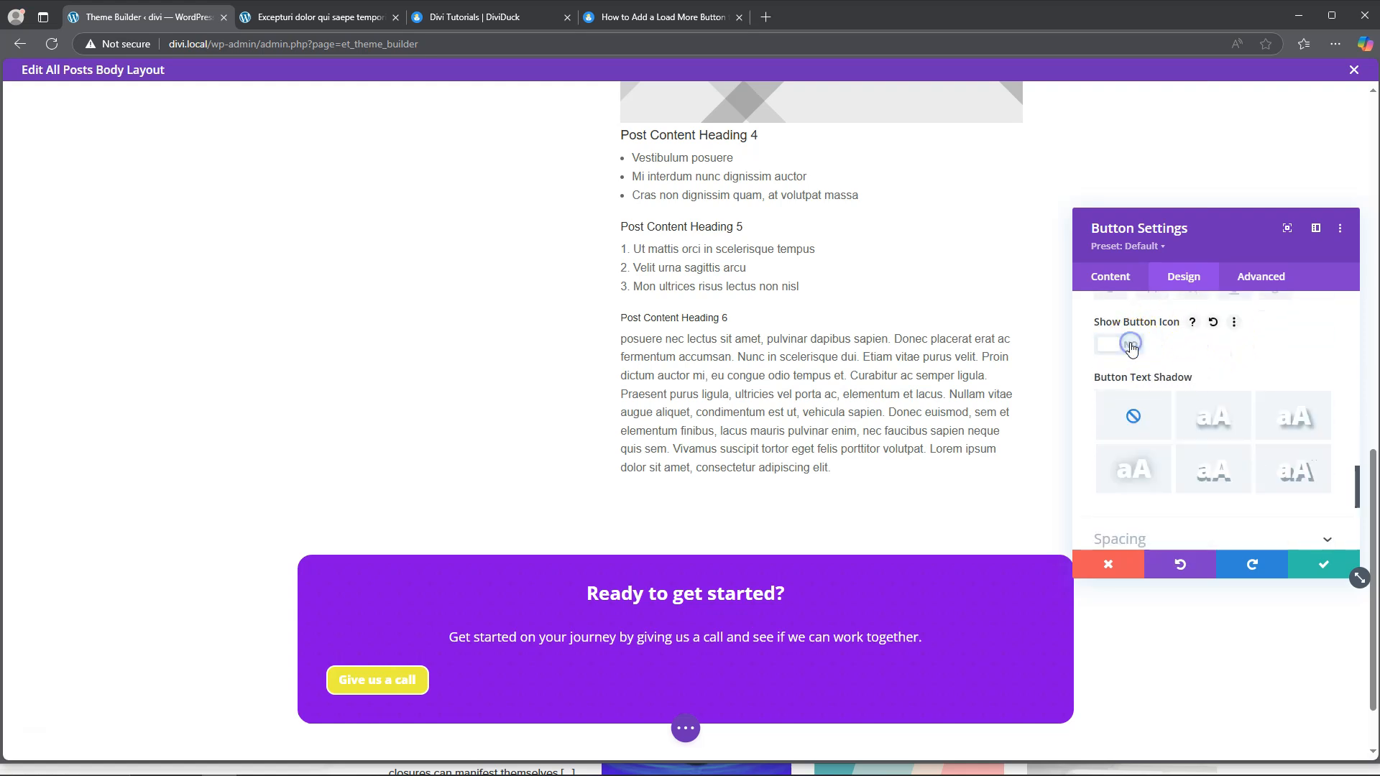
Set the button's top padding to 35px, link it with the bottom padding and reduce both to 15px.
{"action": "scroll", "coordinate": [1261, 368], "scroll_direction": "down", "scroll_amount": 2}
{"action": "left_click", "coordinate": [1169, 395]}
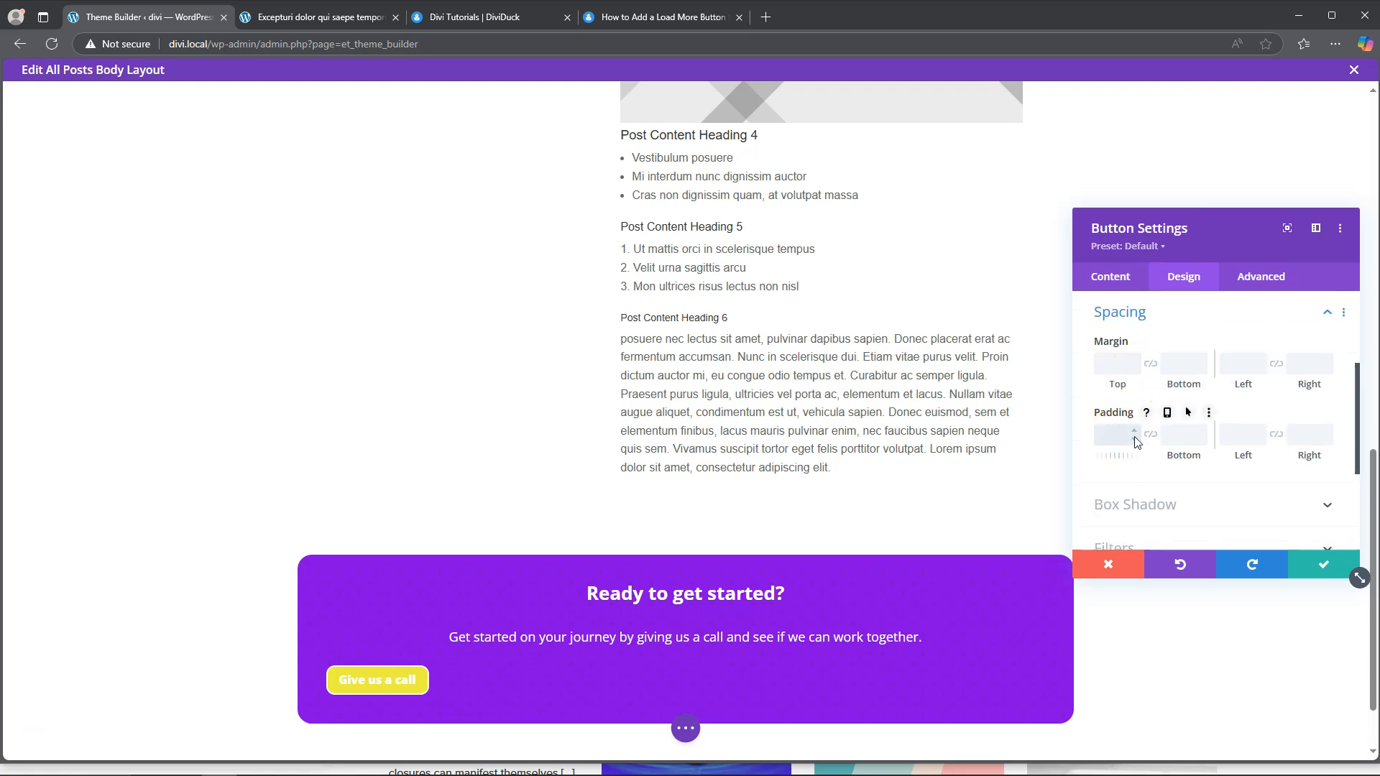
{"action": "type", "text": "px"}
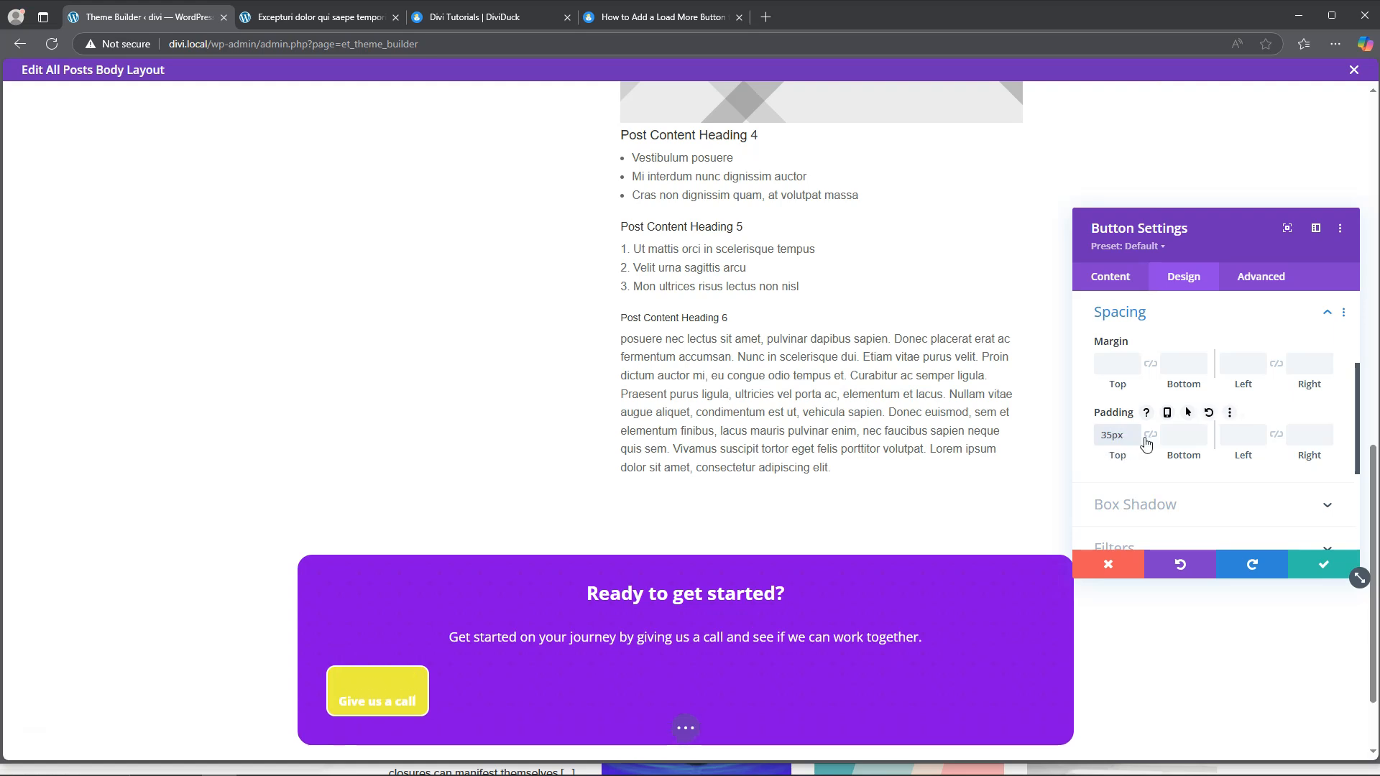
{"action": "left_click", "coordinate": [1151, 437]}
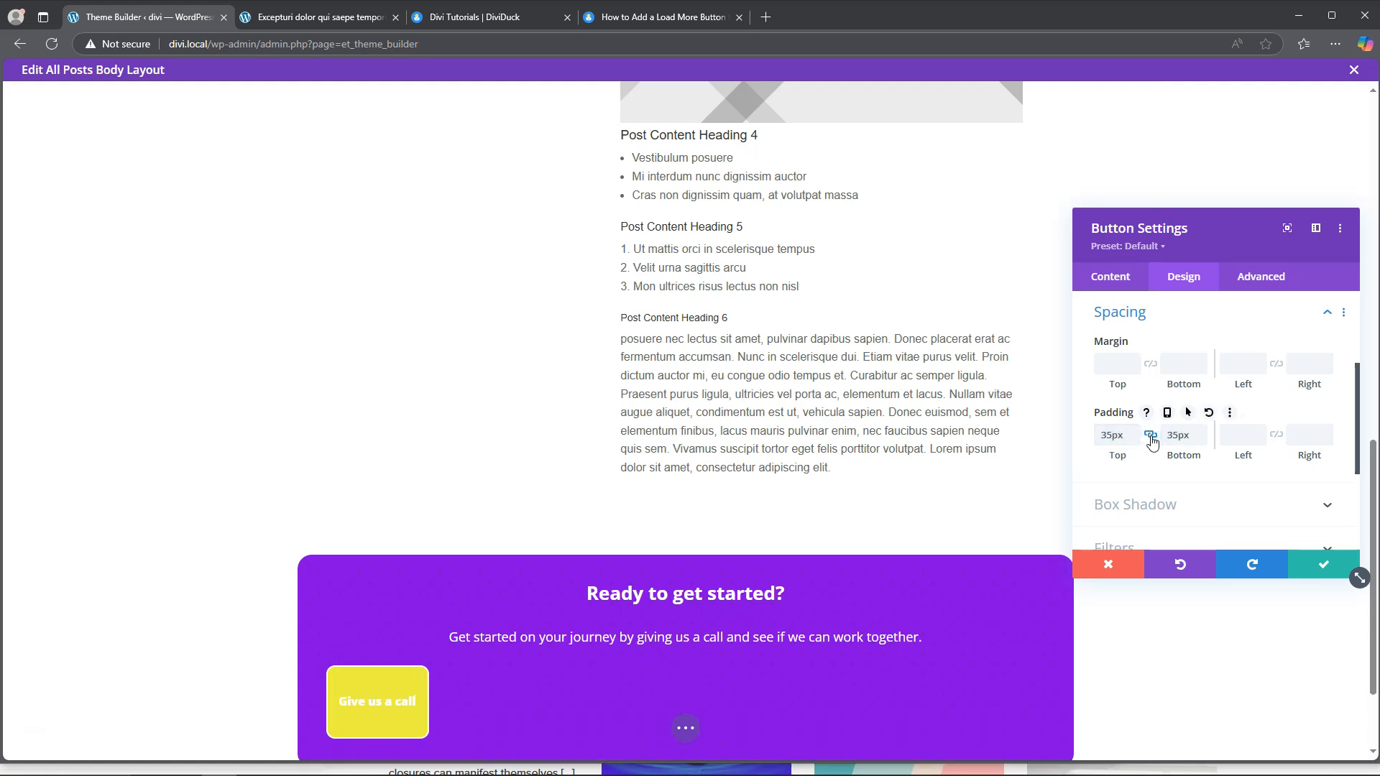
{"action": "left_click", "coordinate": [1106, 436]}
{"action": "left_click", "coordinate": [1145, 449]}
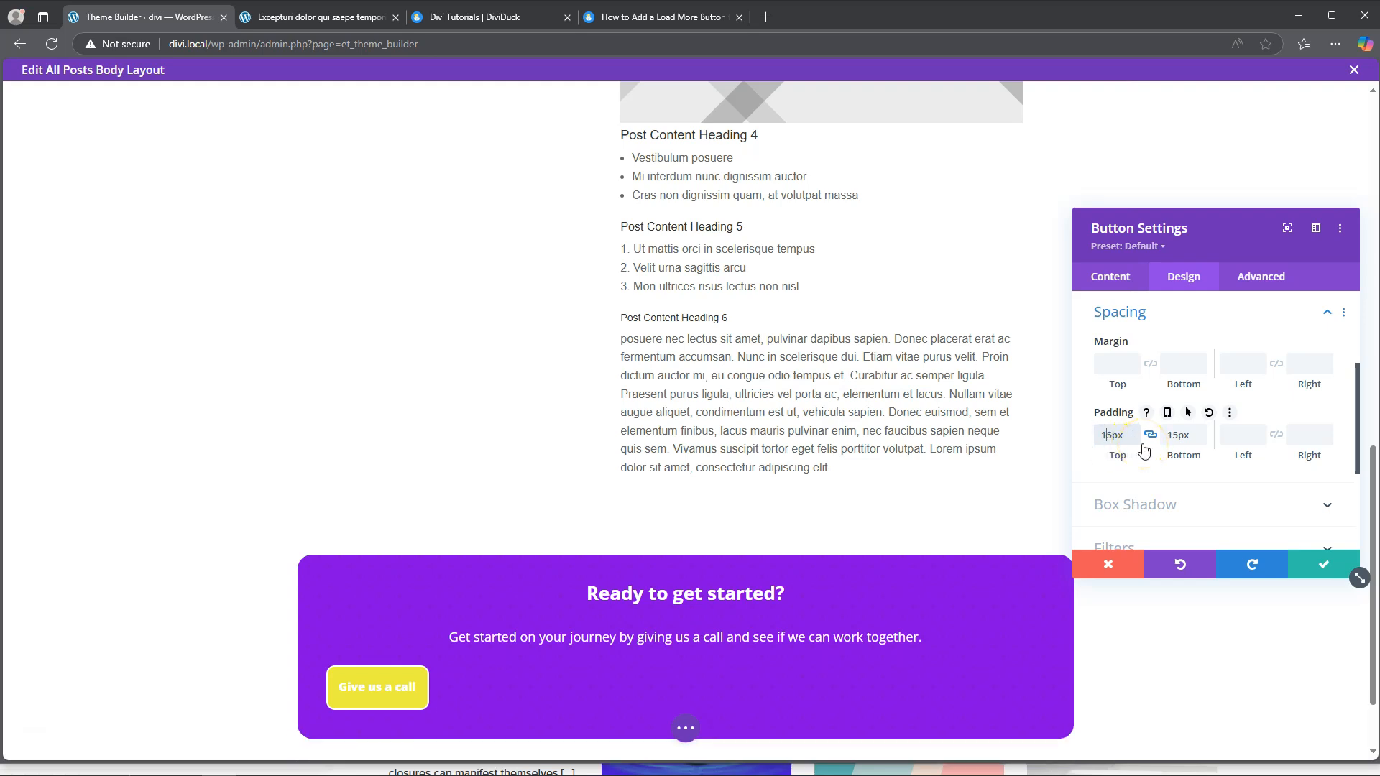
Set the button's linked left and right padding to 45px and its top and bottom padding to 10px.
{"action": "left_click", "coordinate": [1240, 439]}
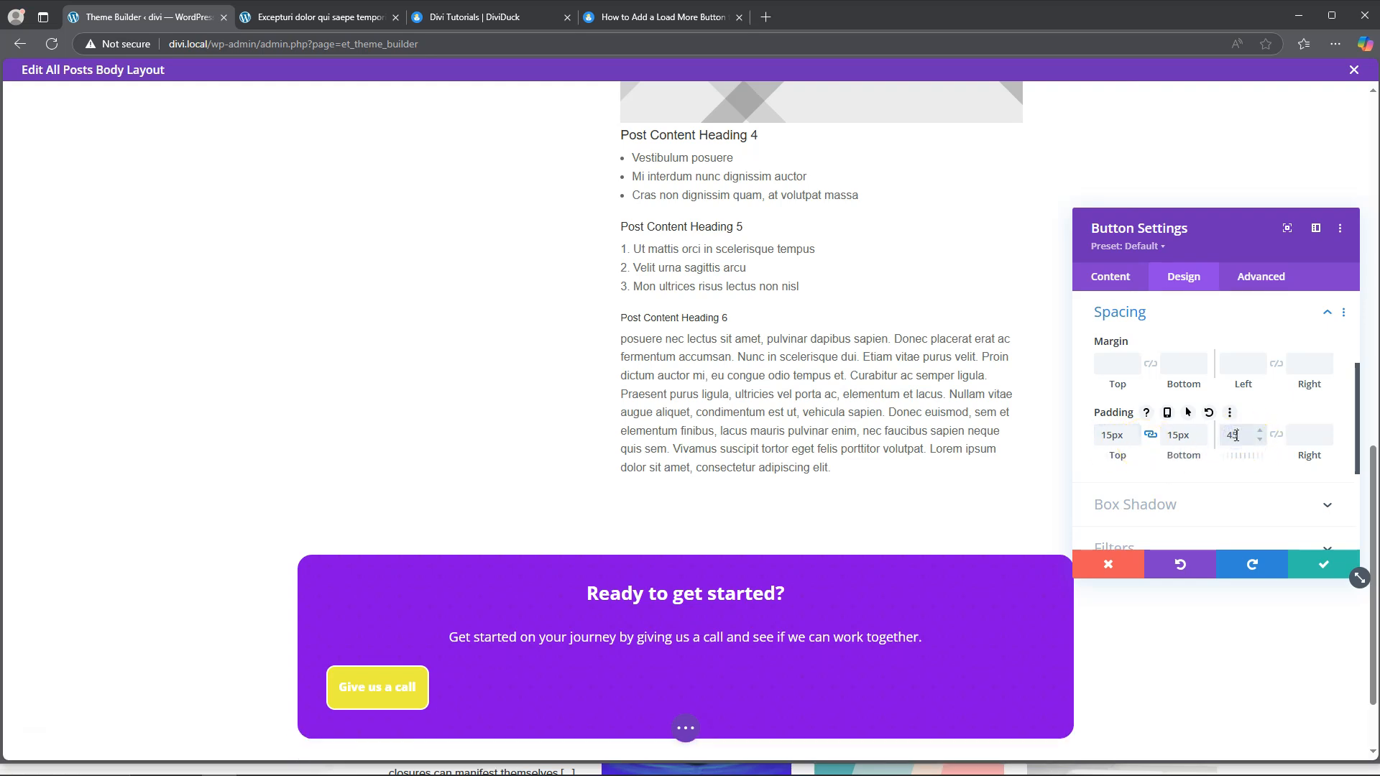
{"action": "left_click", "coordinate": [1277, 436]}
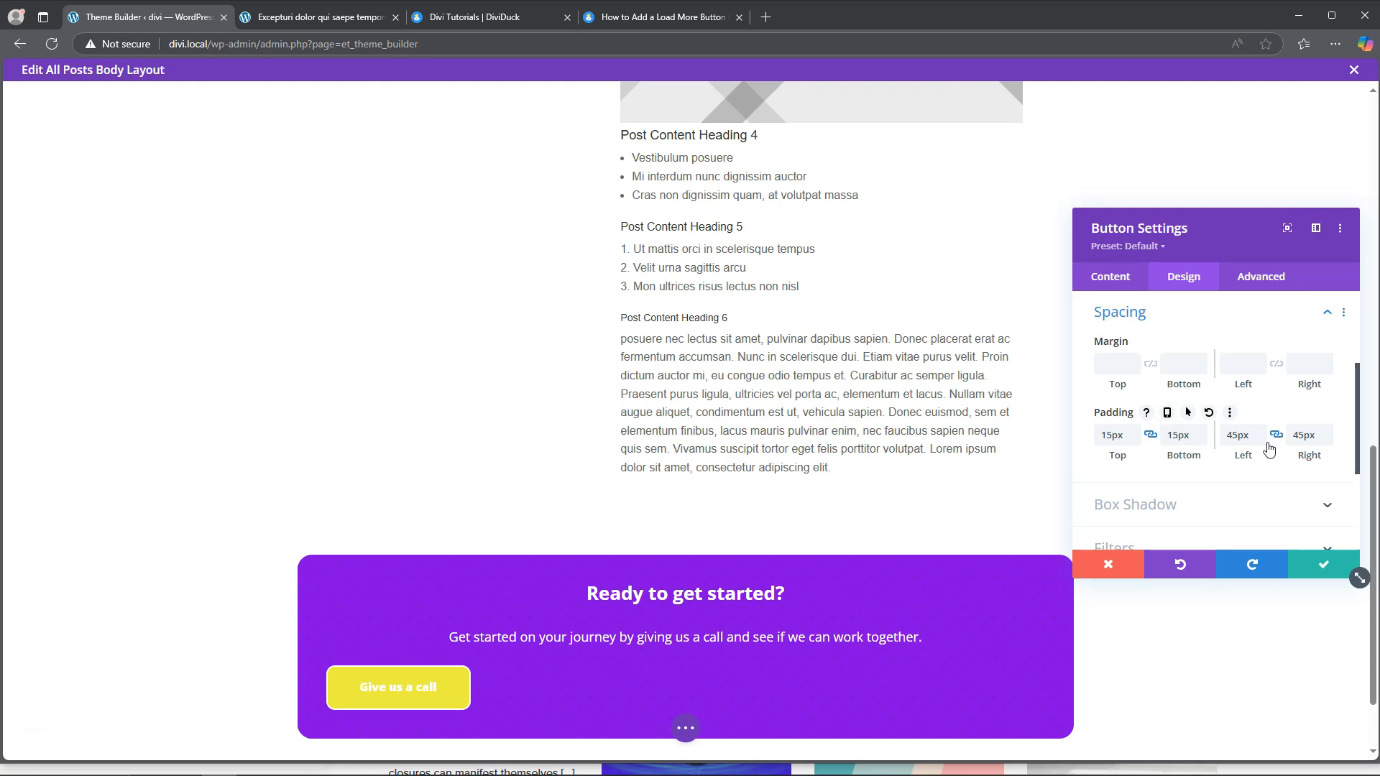
{"action": "left_click", "coordinate": [1172, 437]}
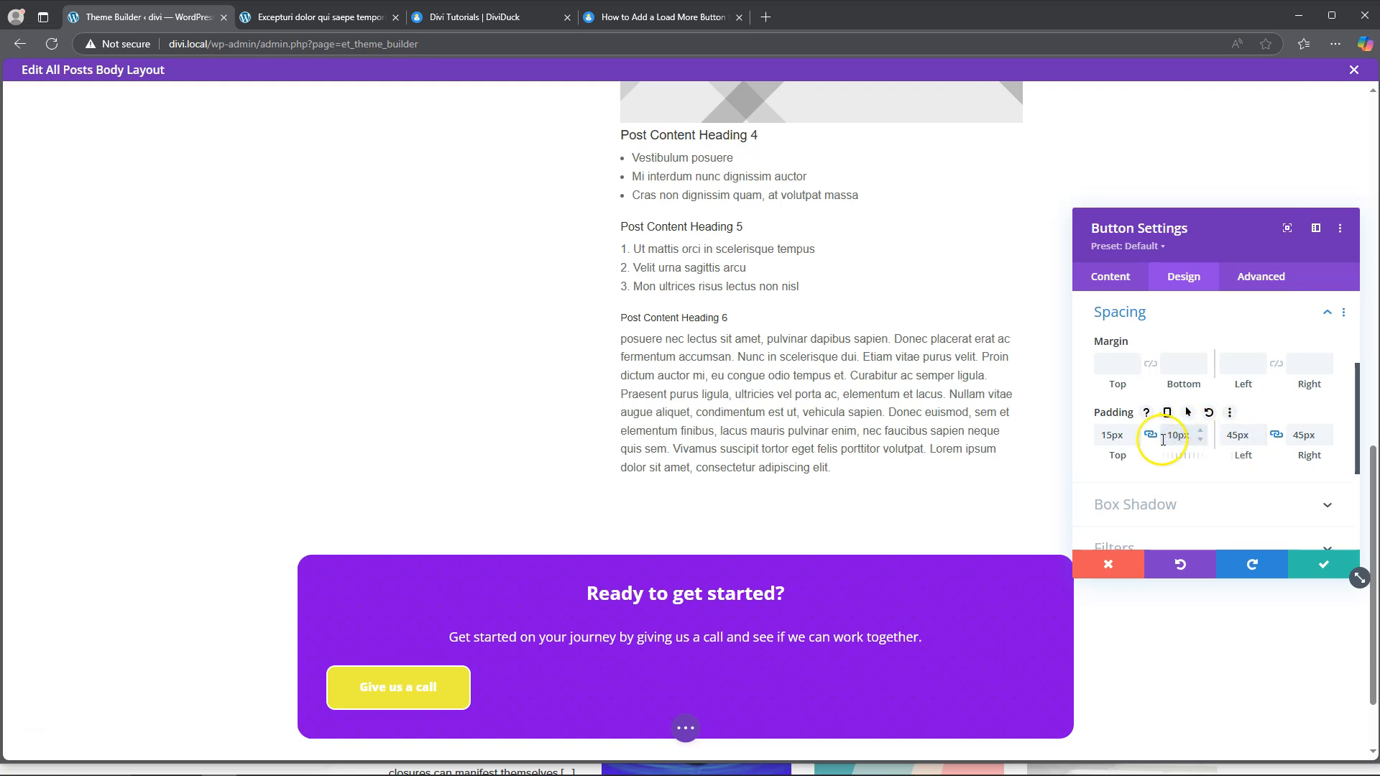
{"action": "left_click", "coordinate": [1126, 443]}
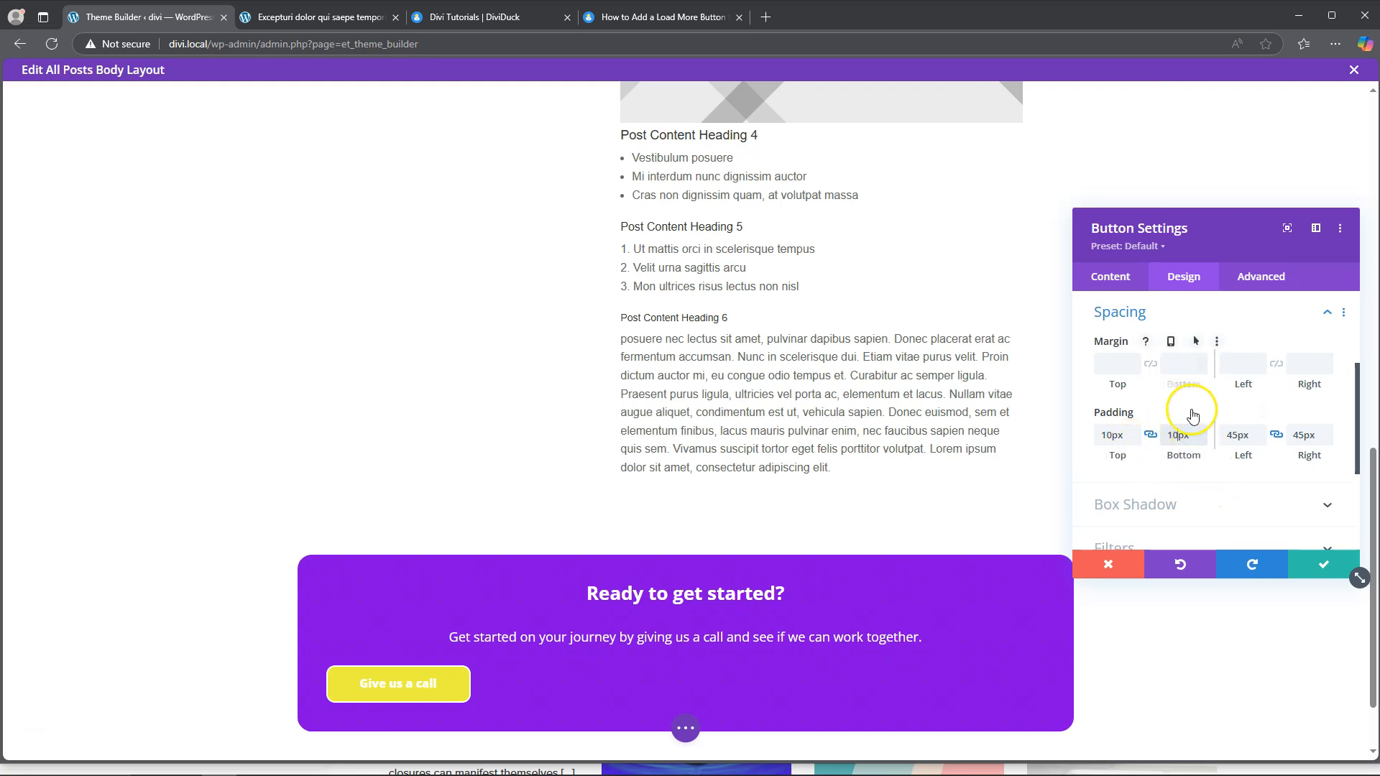
Center-align the "Give us a call" button within the row.
{"action": "scroll", "coordinate": [1194, 437], "scroll_direction": "up", "scroll_amount": 2}
{"action": "left_click", "coordinate": [1179, 343]}
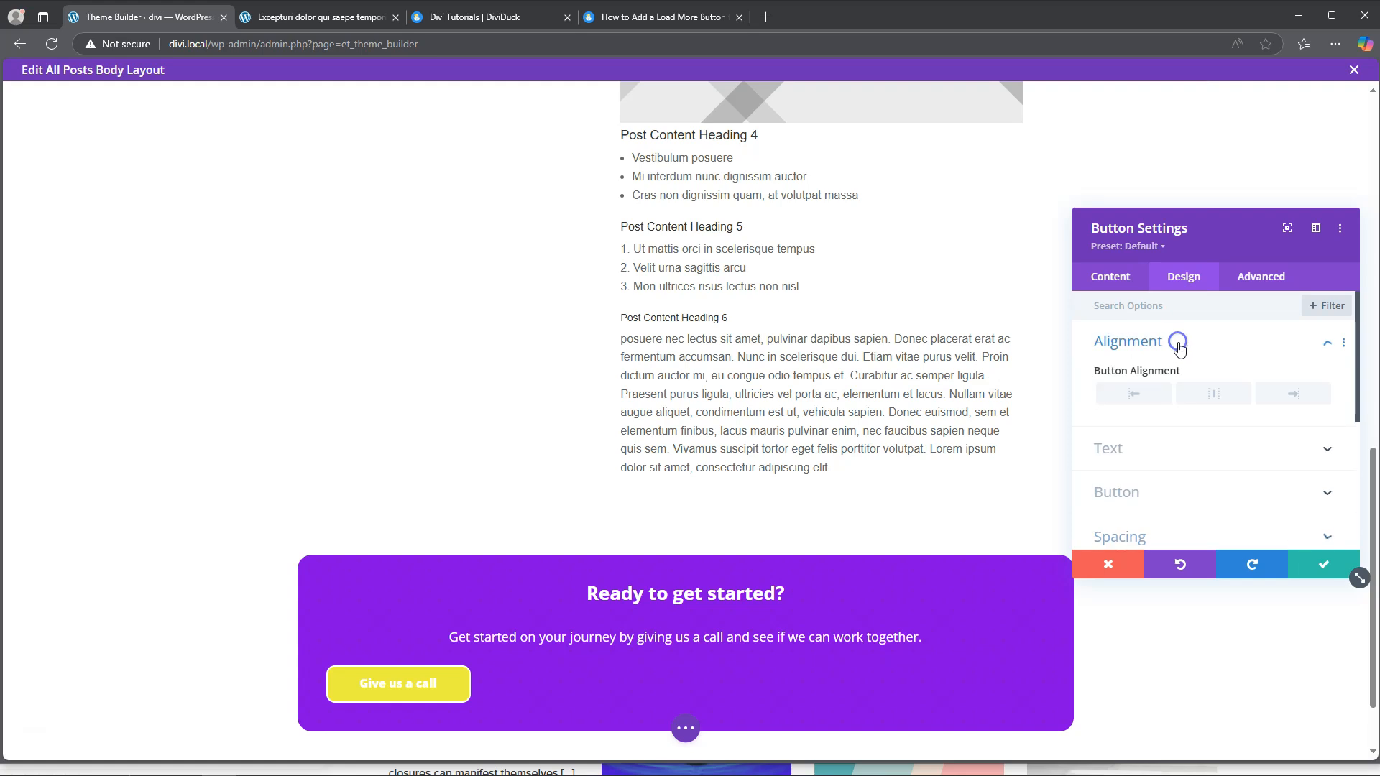
{"action": "left_click", "coordinate": [1212, 393]}
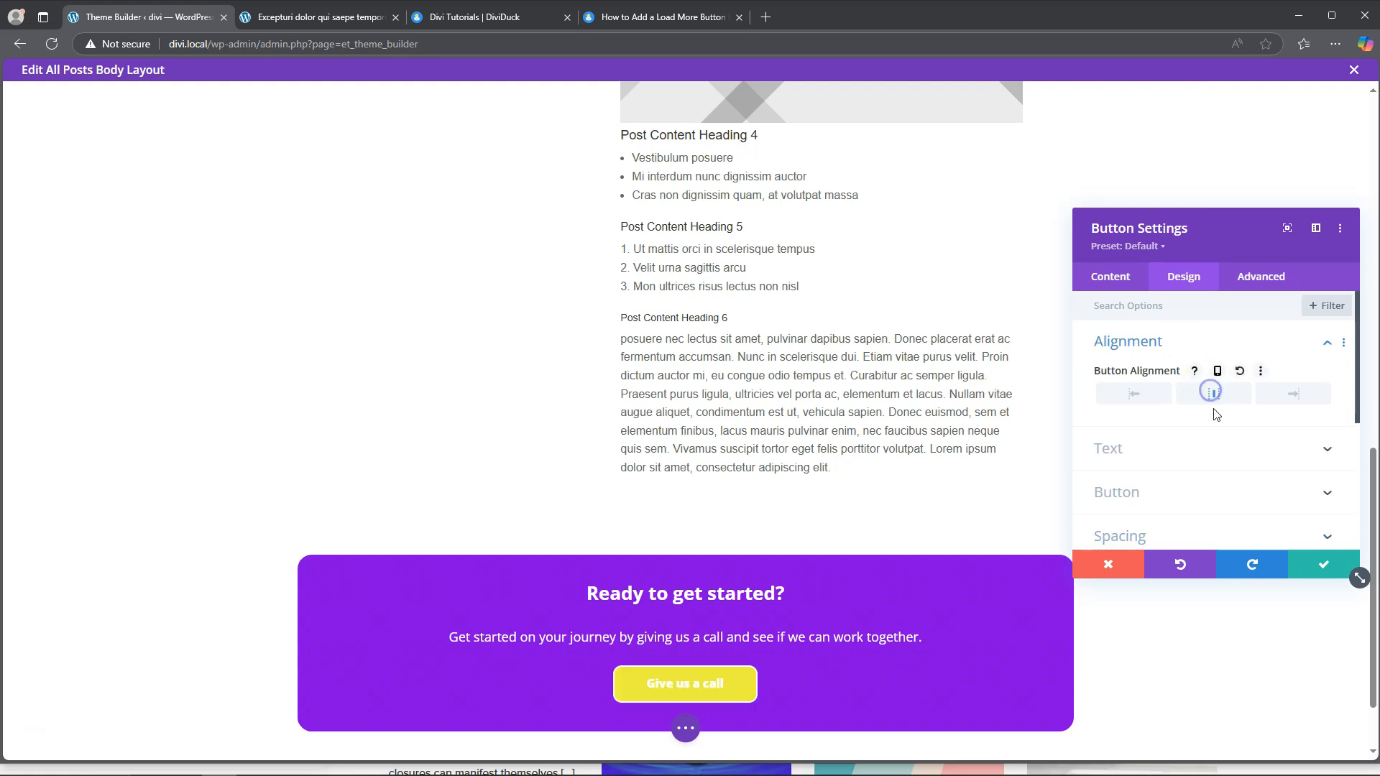
Change the button's text color to the saved purple.
{"action": "left_click", "coordinate": [1169, 448]}
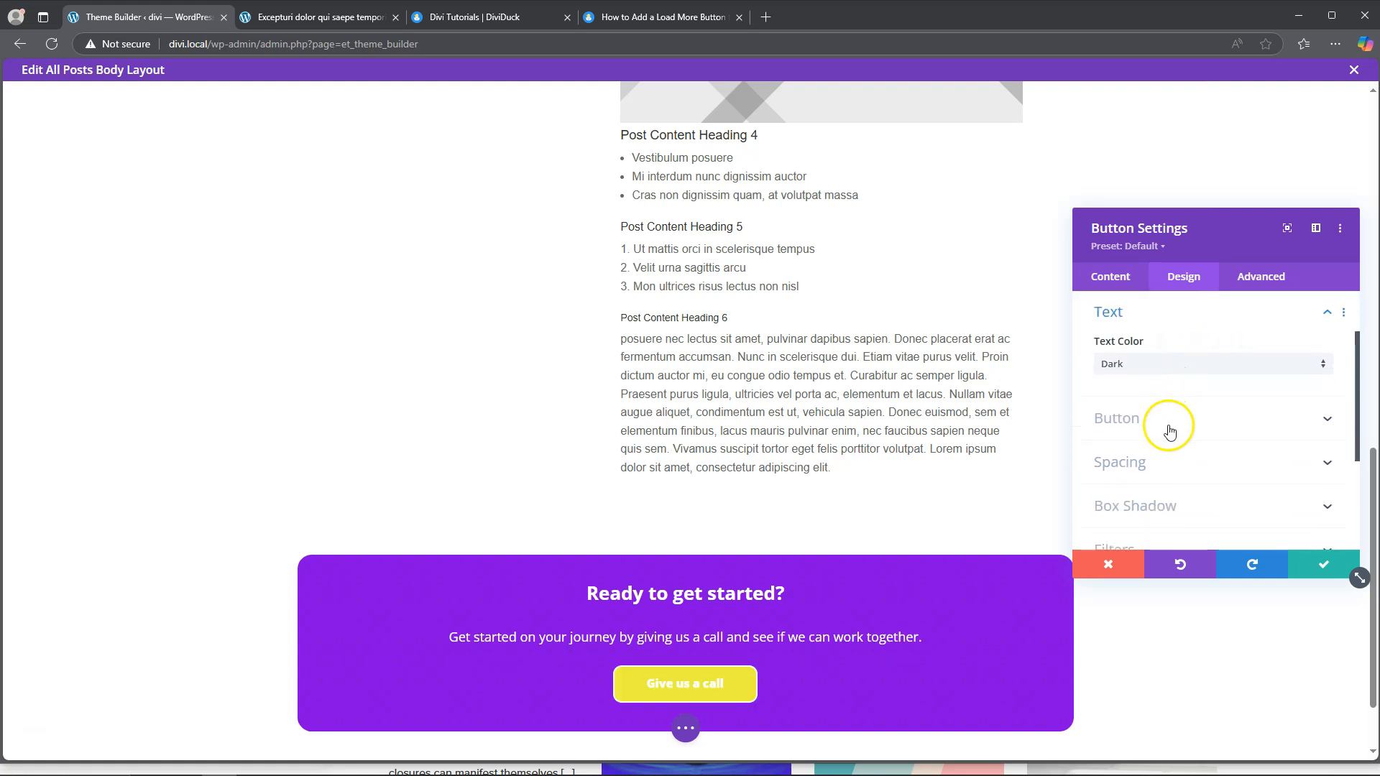
{"action": "left_click", "coordinate": [1169, 422]}
{"action": "scroll", "coordinate": [1172, 431], "scroll_direction": "down", "scroll_amount": 1}
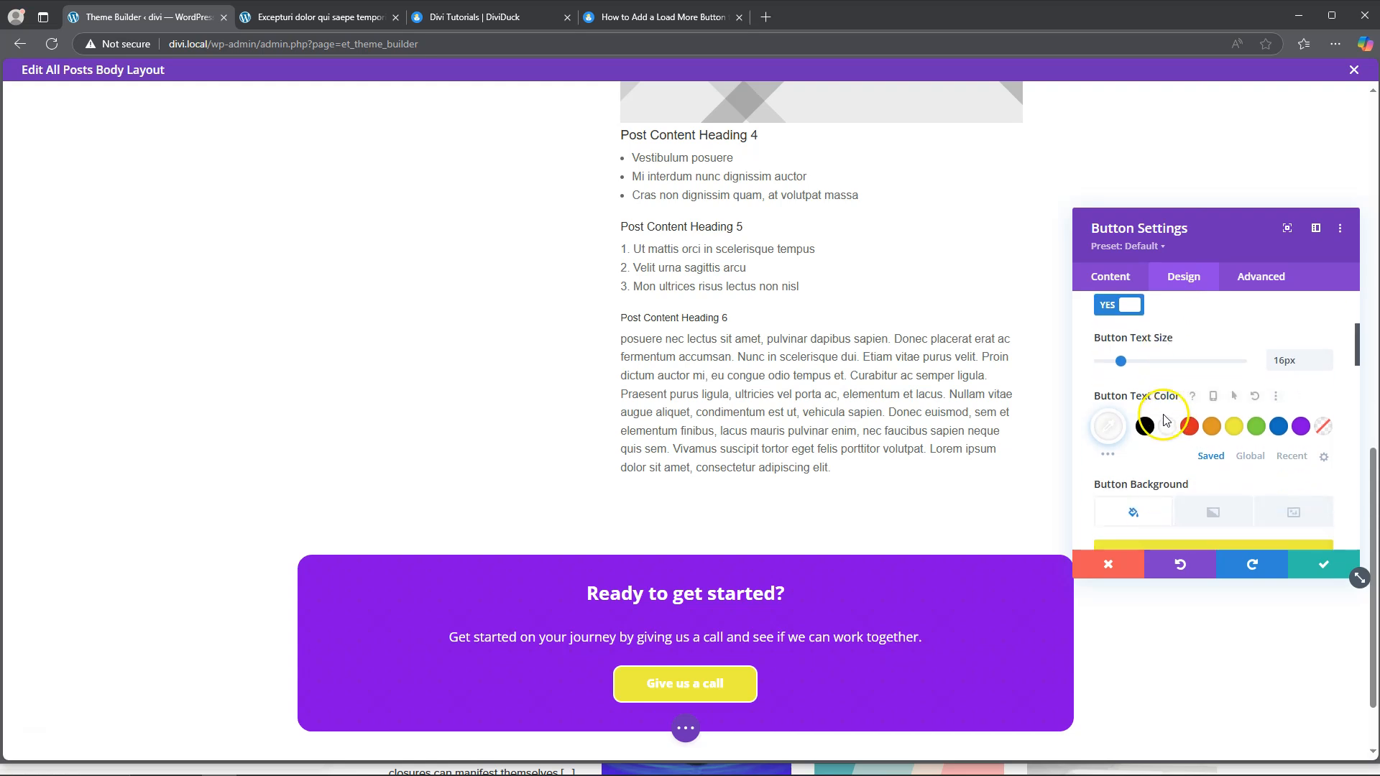
{"action": "left_click", "coordinate": [1302, 427]}
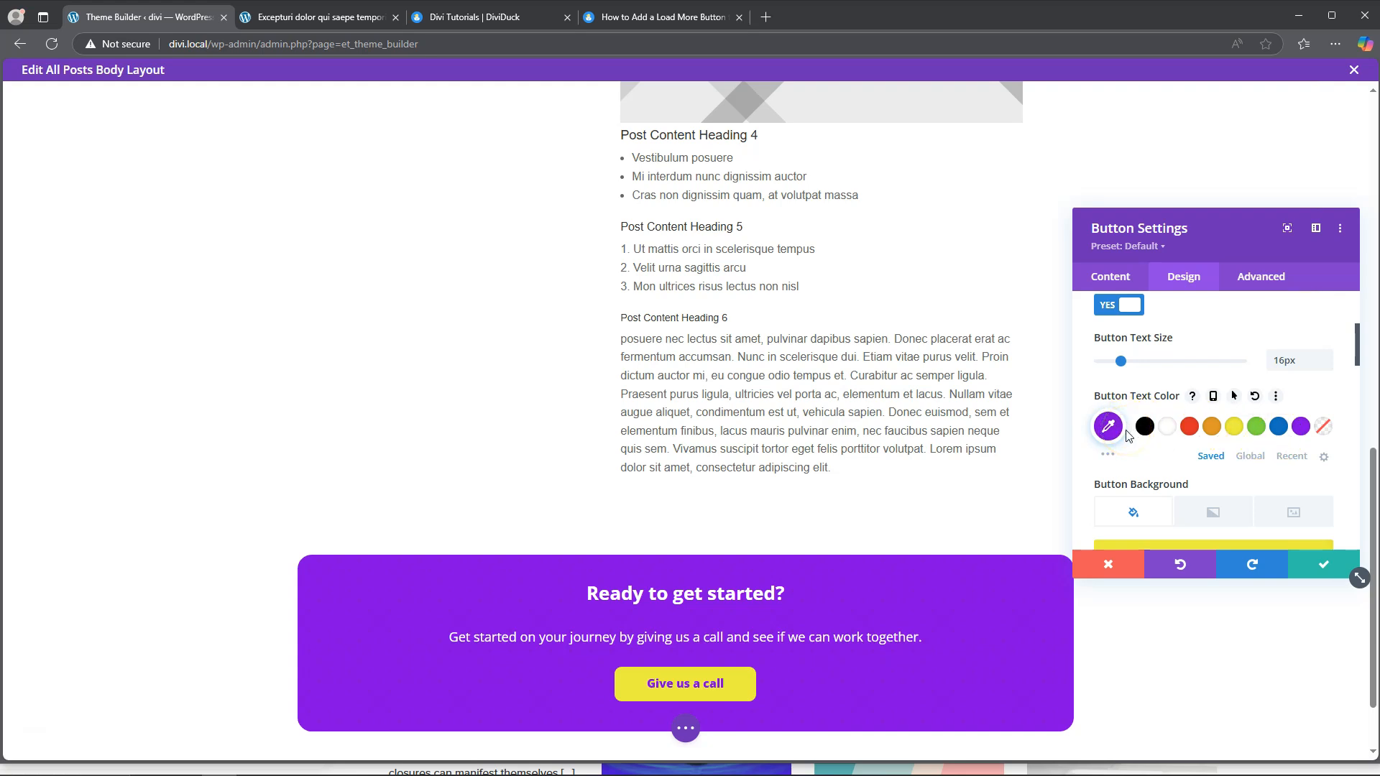
Change the button's font weight to Semi Bold.
{"action": "scroll", "coordinate": [1150, 453], "scroll_direction": "down", "scroll_amount": 7}
{"action": "scroll", "coordinate": [1188, 476], "scroll_direction": "down", "scroll_amount": 4}
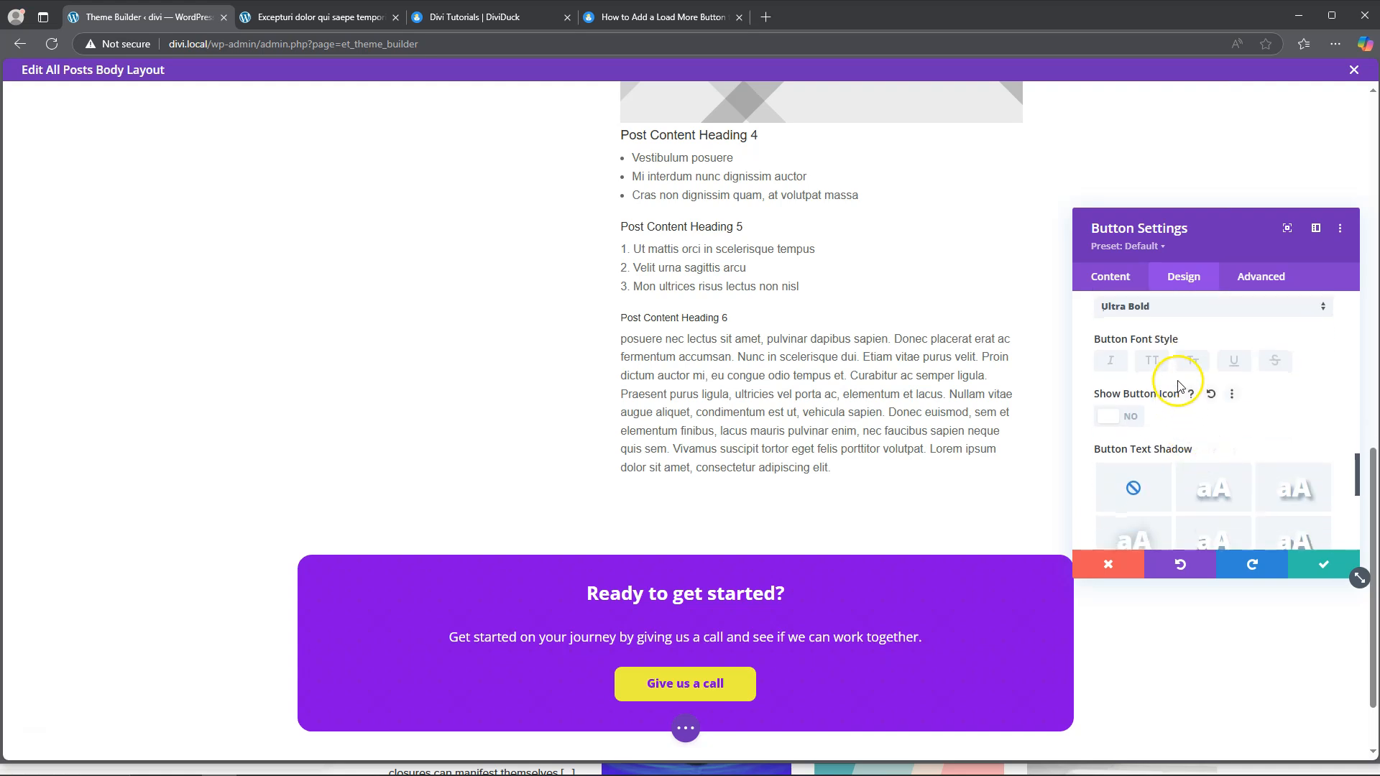
{"action": "scroll", "coordinate": [1179, 385], "scroll_direction": "up", "scroll_amount": 1}
{"action": "left_click", "coordinate": [1179, 379]}
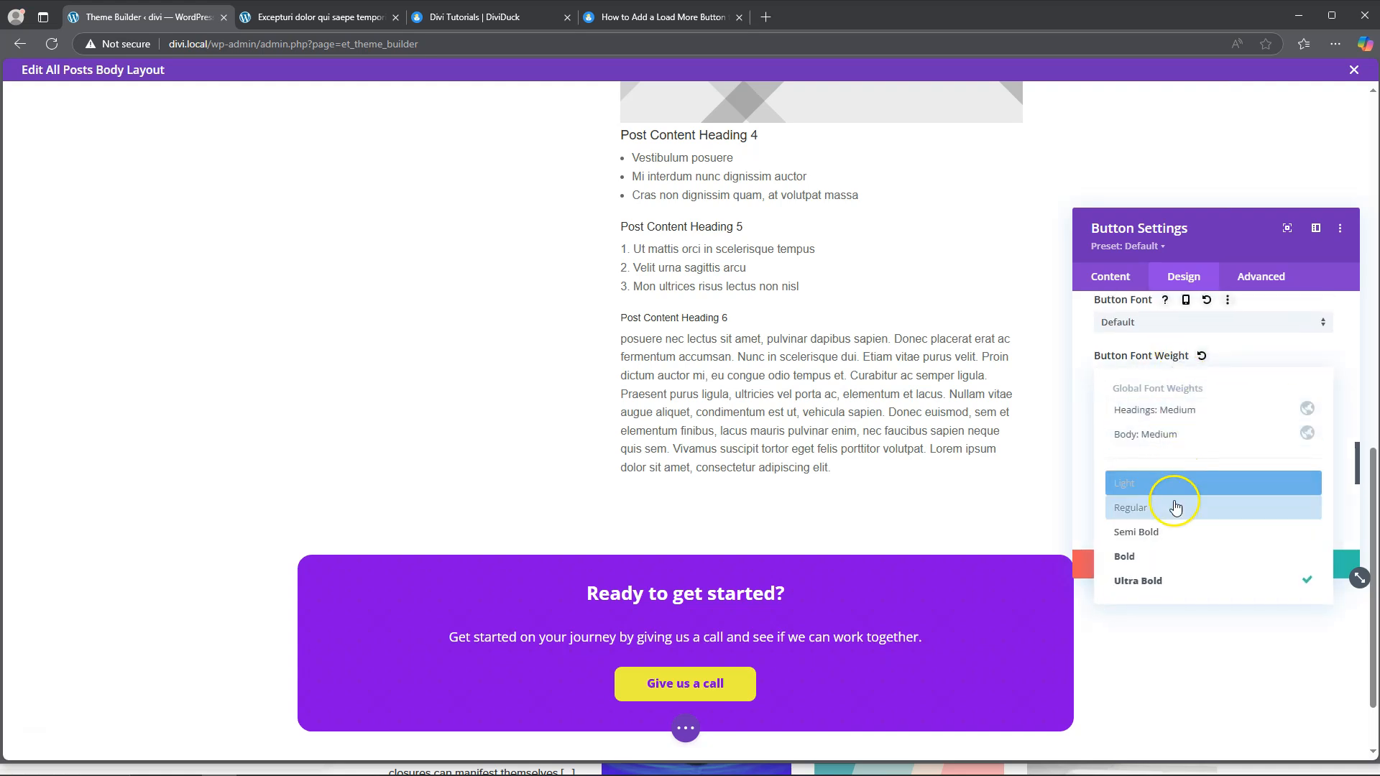
{"action": "left_click", "coordinate": [1175, 533]}
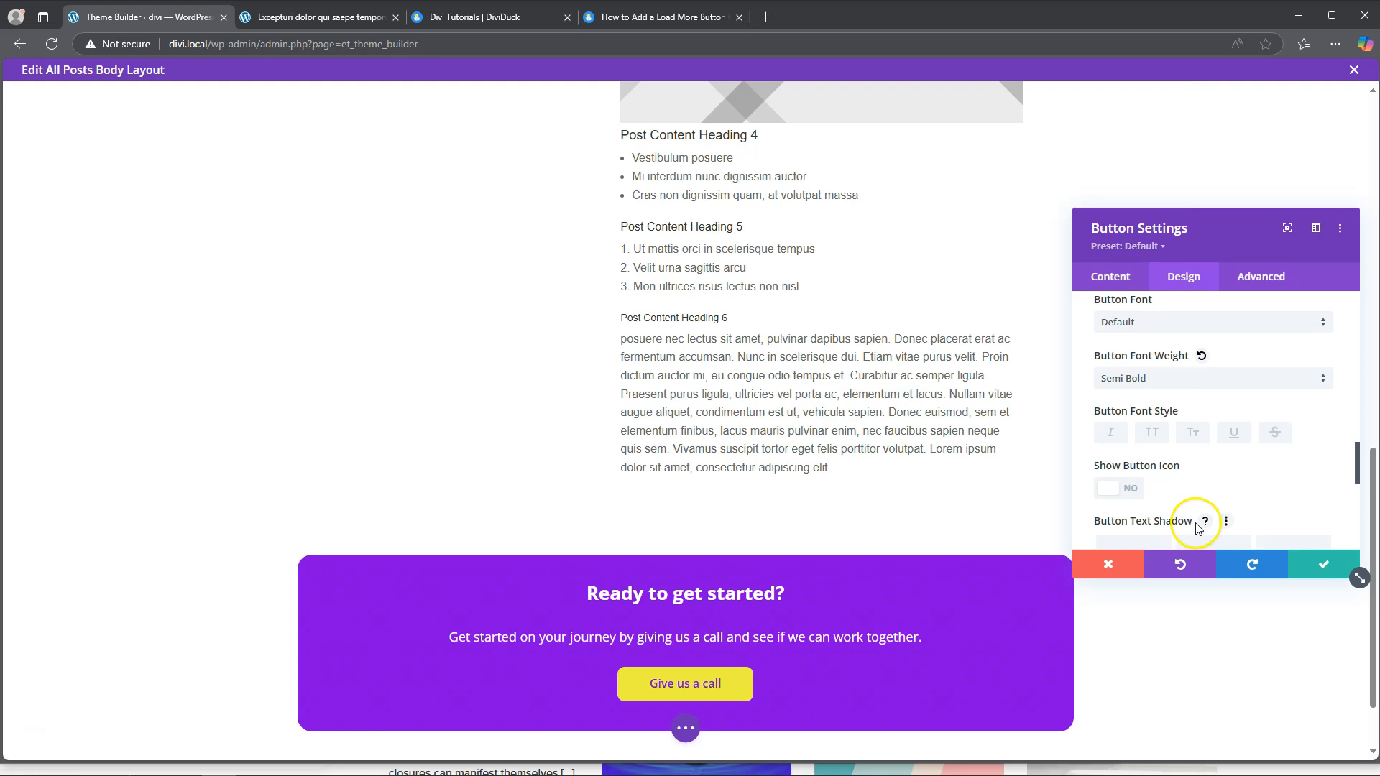
{"action": "scroll", "coordinate": [1233, 491], "scroll_direction": "down", "scroll_amount": 2}
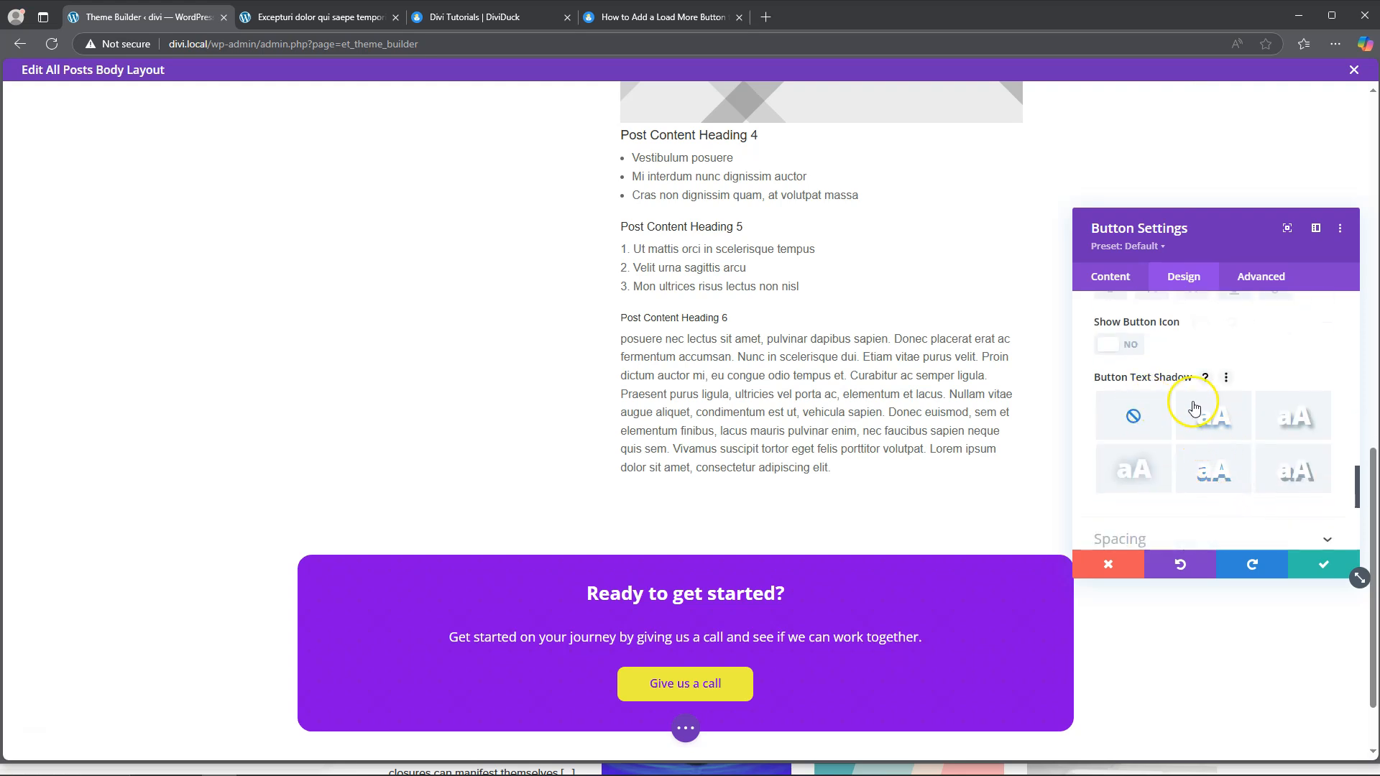
{"action": "left_click", "coordinate": [1295, 419]}
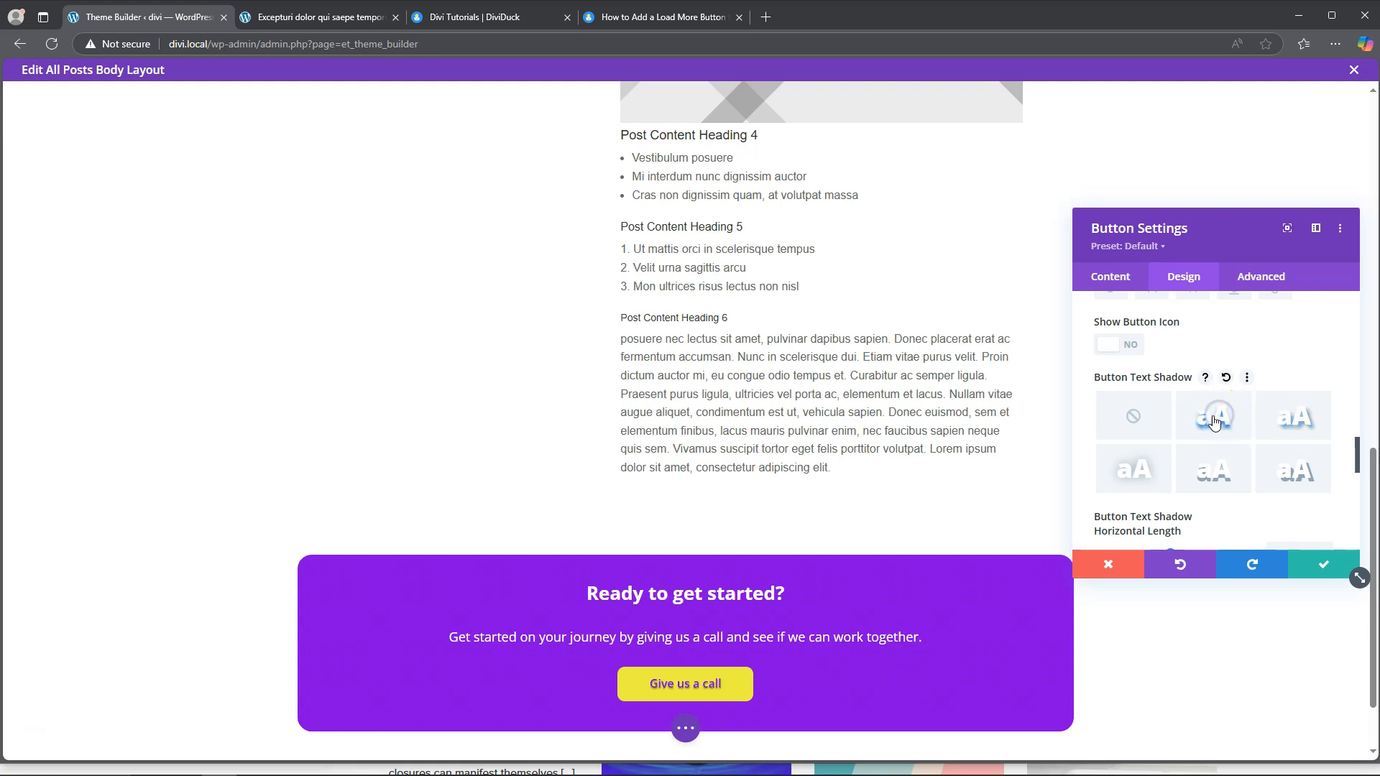
{"action": "left_click", "coordinate": [1133, 416]}
Give the "Give us a call" button the bottom-right offset box shadow preset with a 6px horizontal position and save its settings.
{"action": "scroll", "coordinate": [1207, 446], "scroll_direction": "down", "scroll_amount": 2}
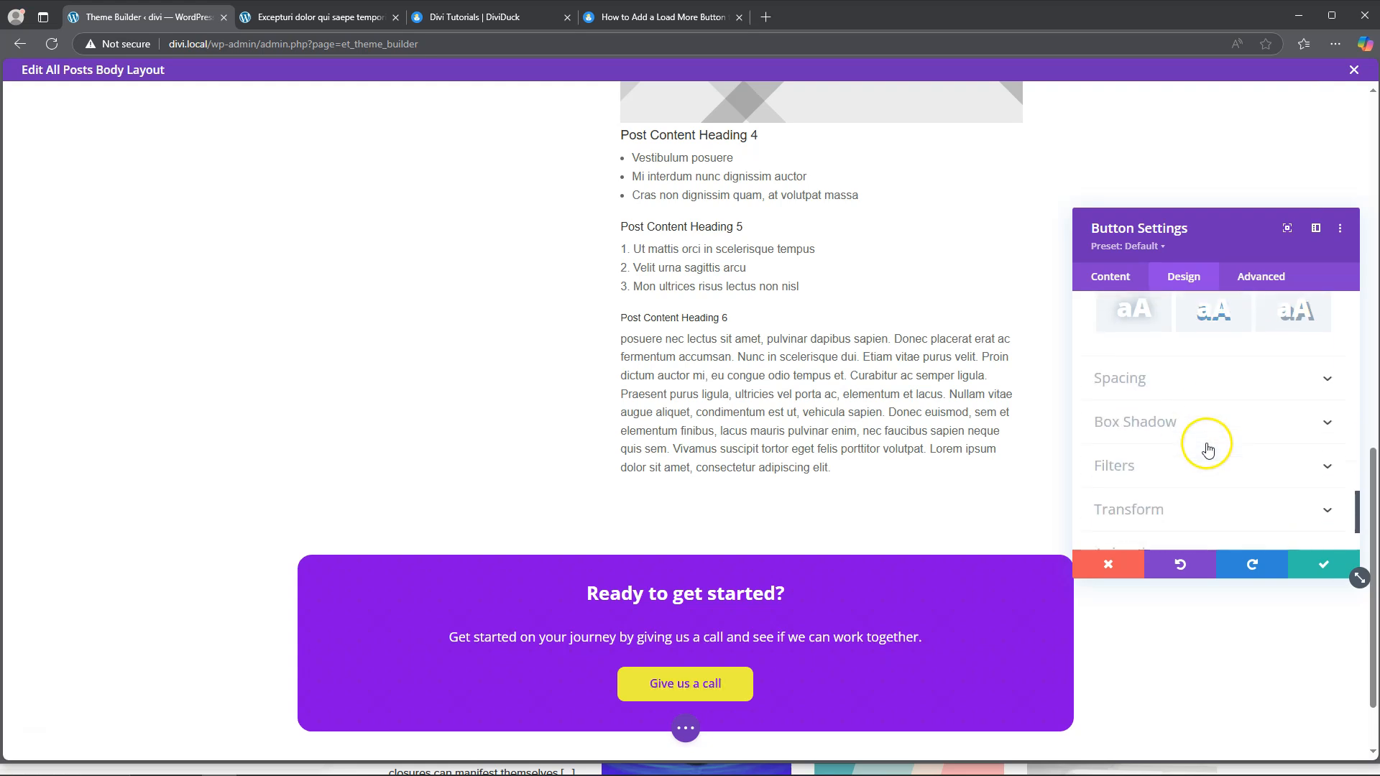
{"action": "left_click", "coordinate": [1187, 374]}
{"action": "left_click", "coordinate": [1245, 382]}
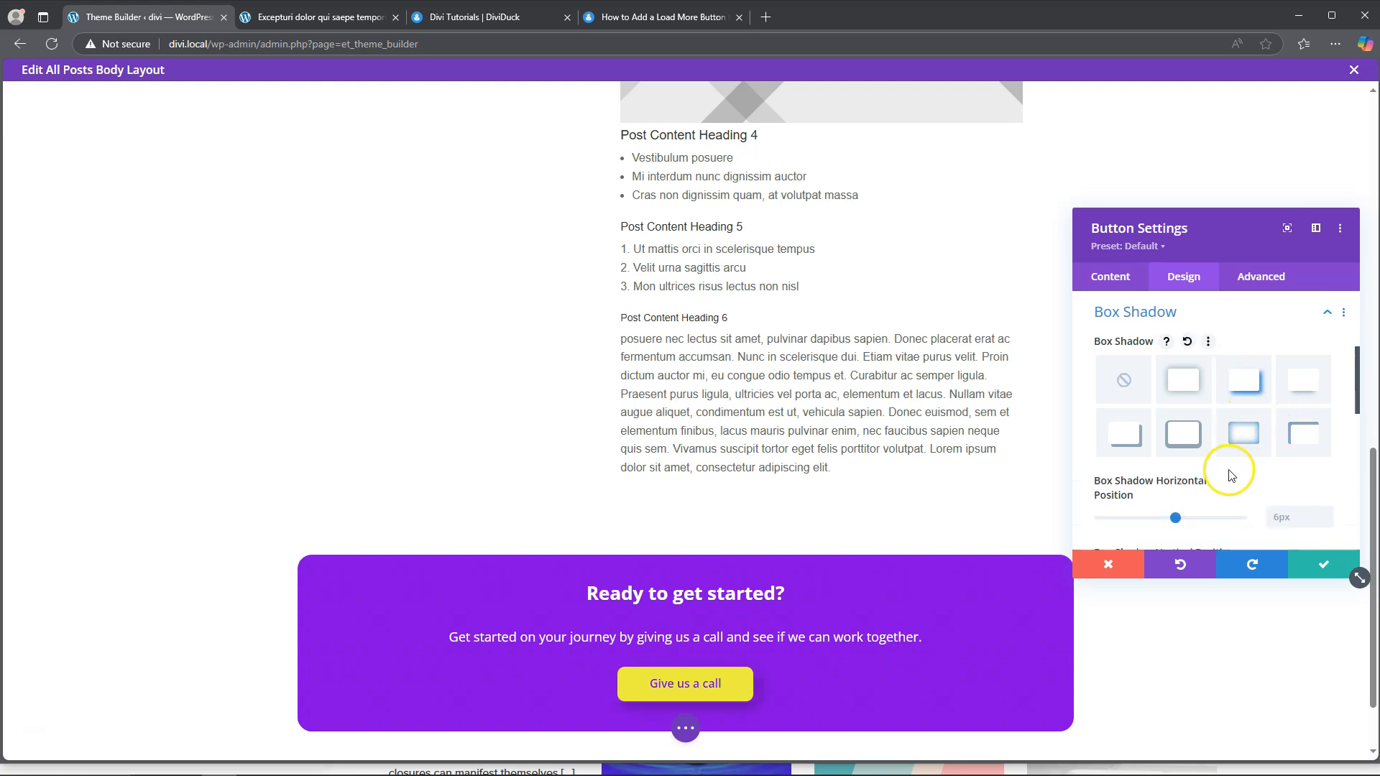
{"action": "left_click", "coordinate": [1321, 564]}
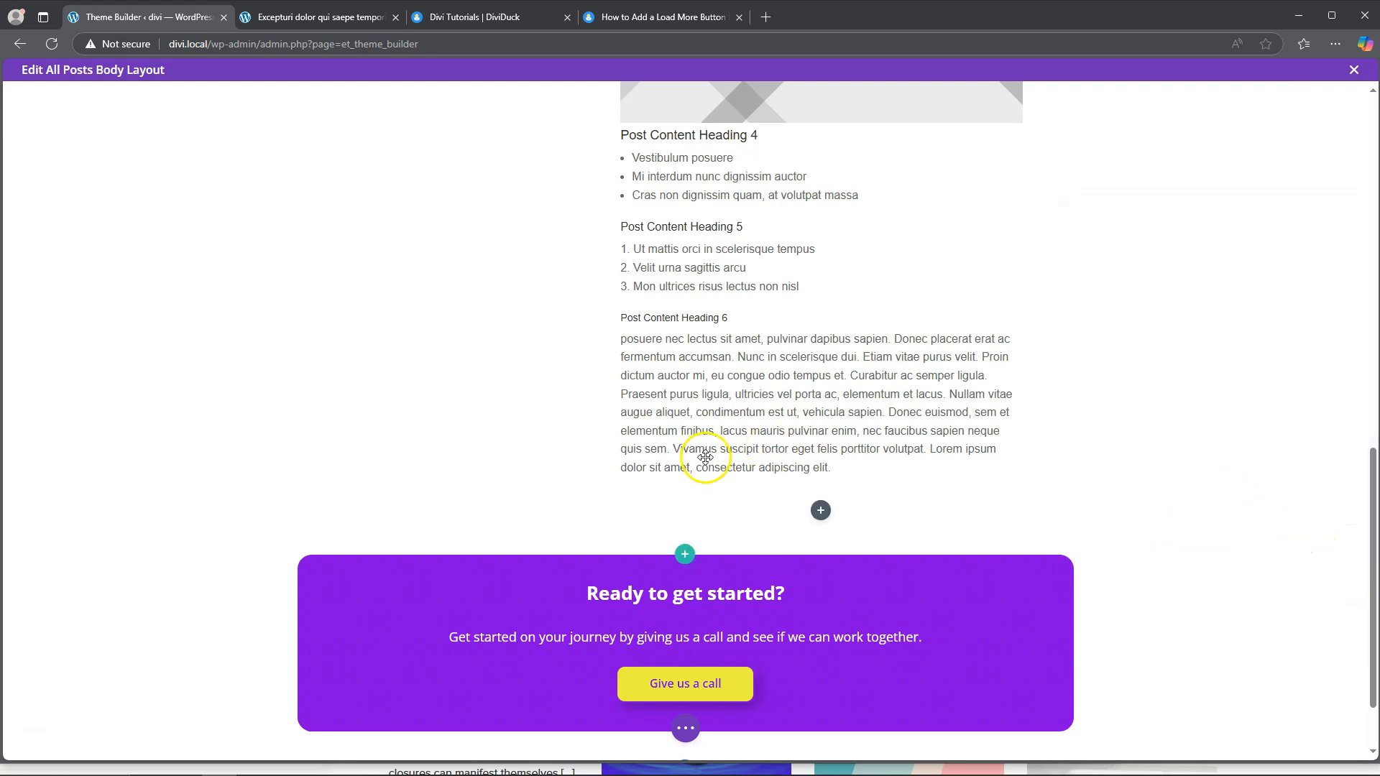
Save the All Posts body layout.
{"action": "scroll", "coordinate": [705, 457], "scroll_direction": "up", "scroll_amount": 5}
{"action": "scroll", "coordinate": [703, 455], "scroll_direction": "down", "scroll_amount": 6}
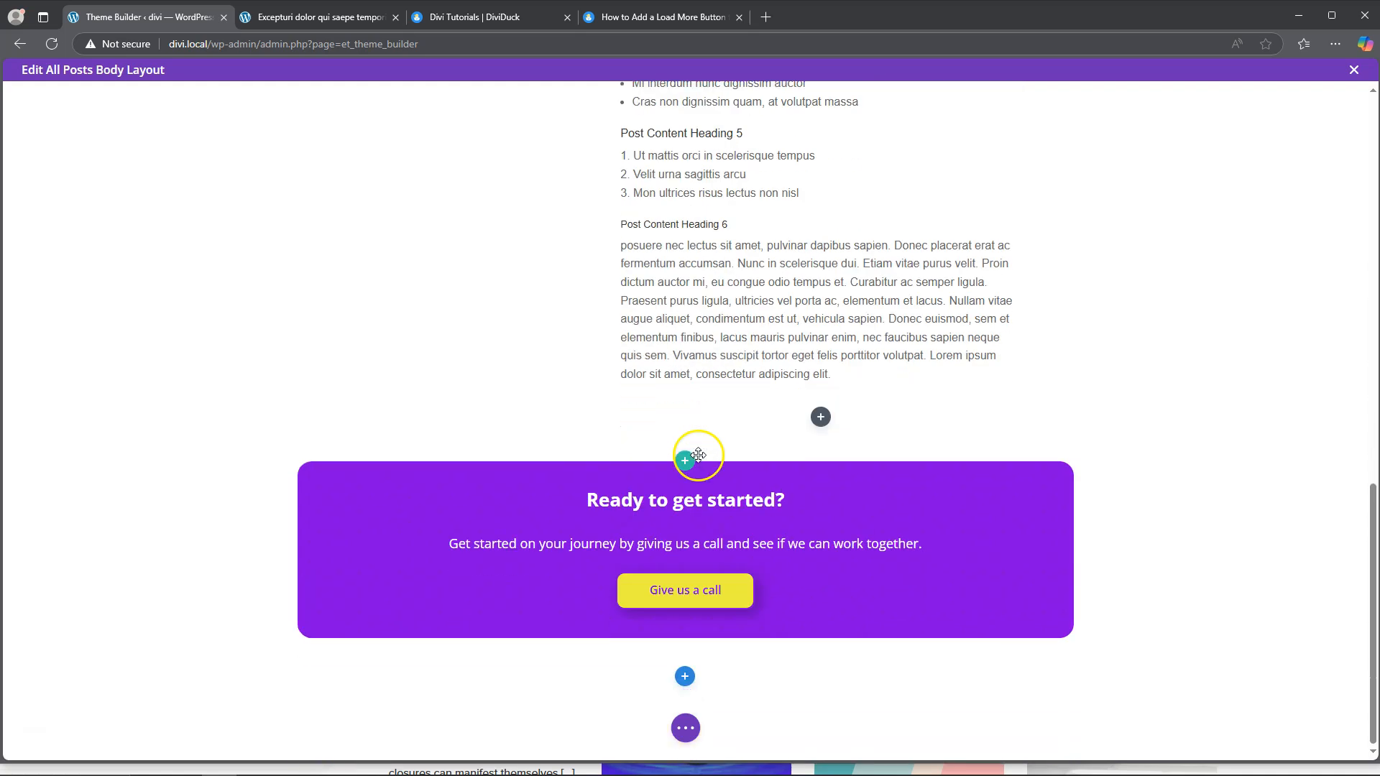
{"action": "left_click", "coordinate": [685, 728]}
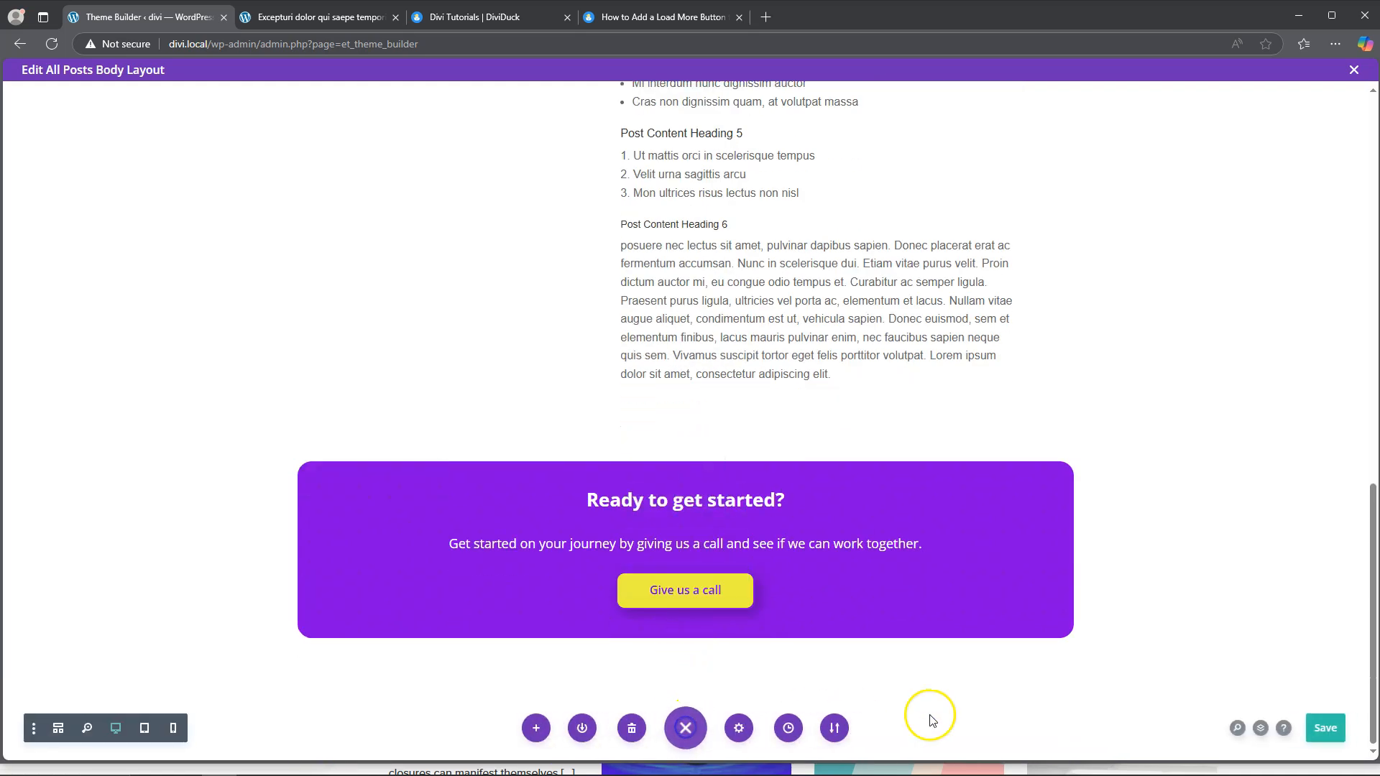
{"action": "left_click", "coordinate": [1325, 728]}
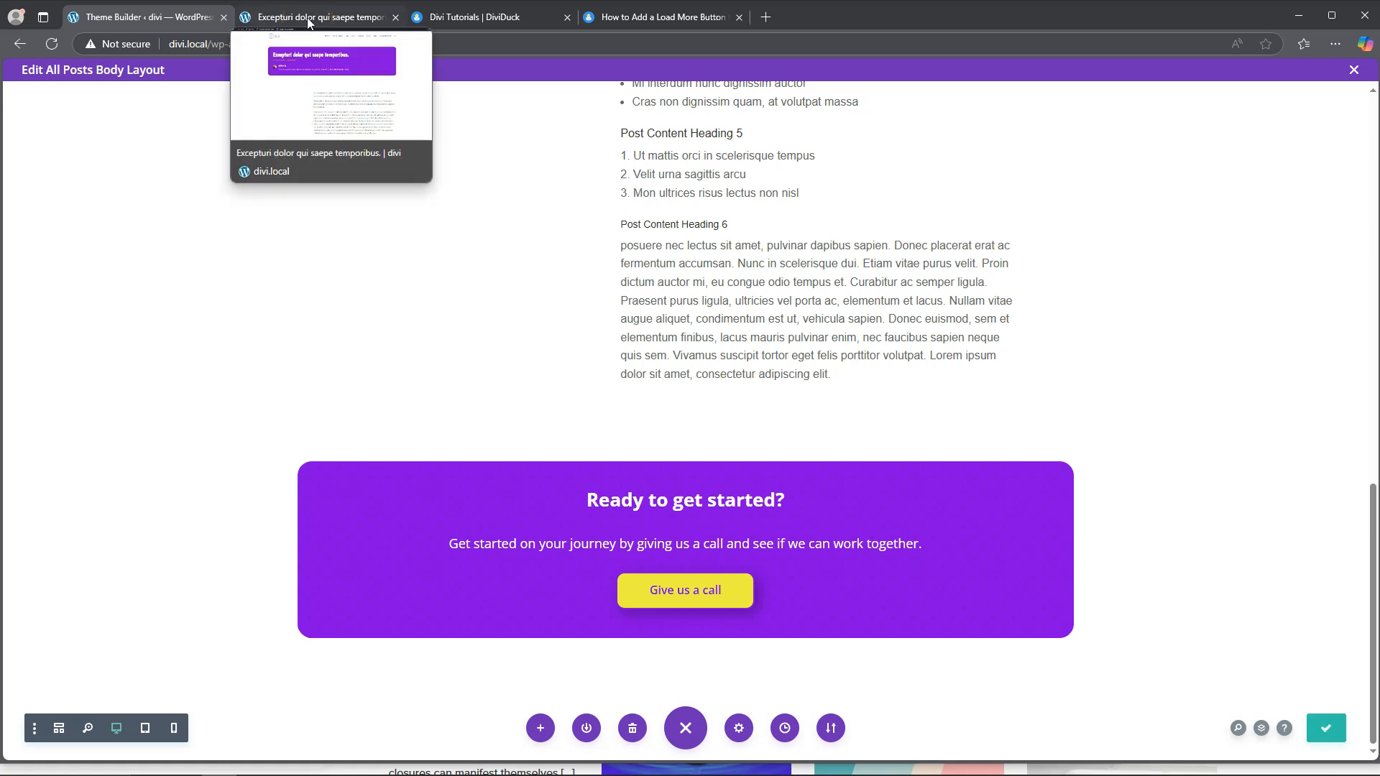
Reload the live blog post in its browser tab and inspect the call-to-action row and button.
{"action": "left_click", "coordinate": [310, 18]}
{"action": "left_click", "coordinate": [54, 45]}
{"action": "scroll", "coordinate": [511, 302], "scroll_direction": "down", "scroll_amount": 5}
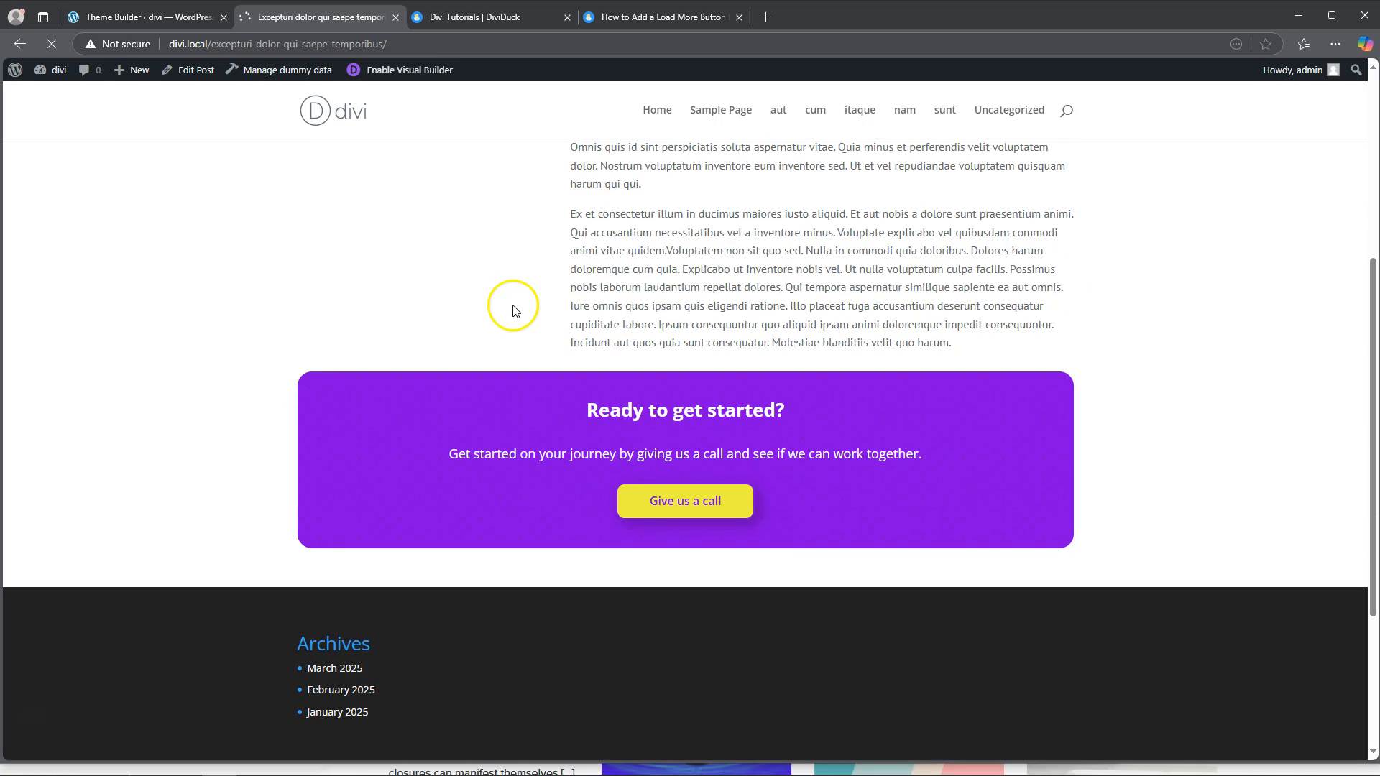
Return to the Theme Builder and add a regular section with a single-column row below the call-to-action section.
{"action": "left_click", "coordinate": [163, 18]}
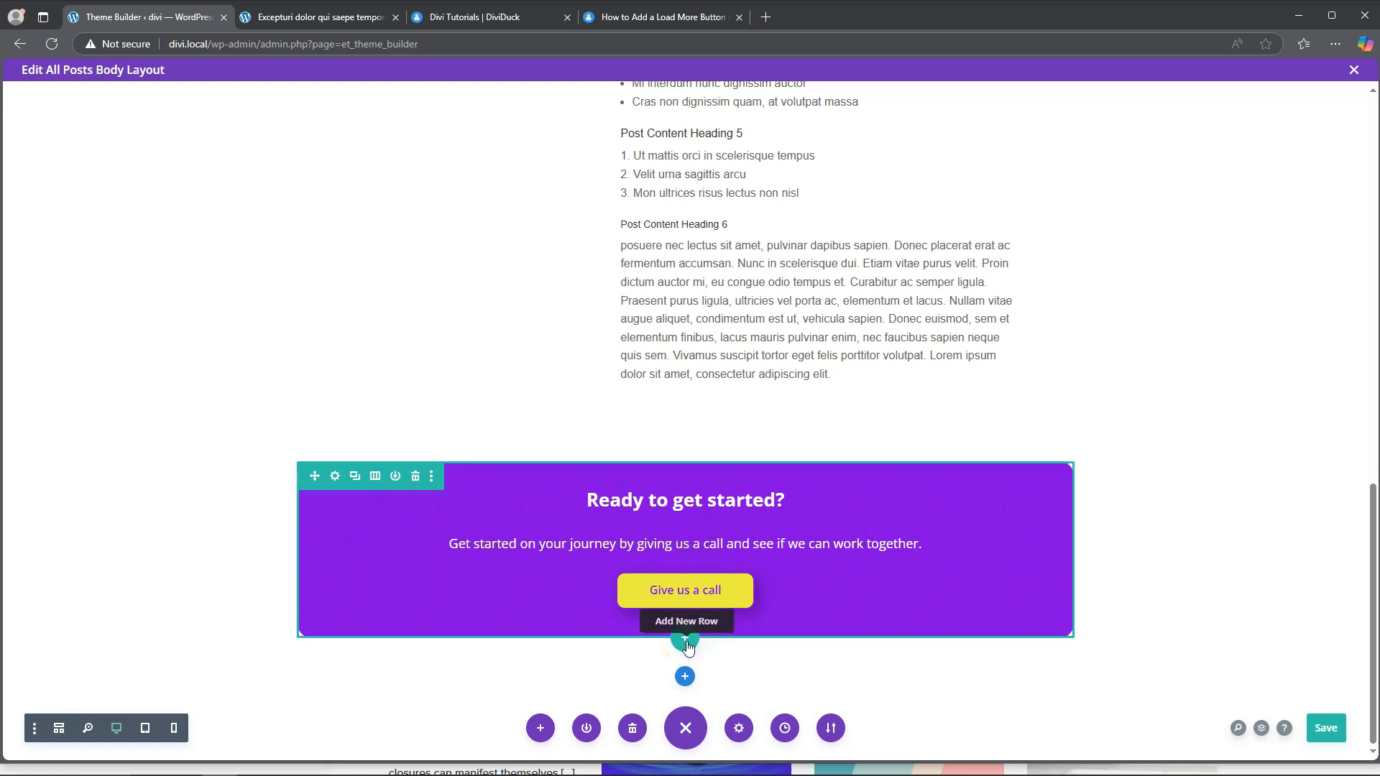
{"action": "left_click", "coordinate": [685, 680]}
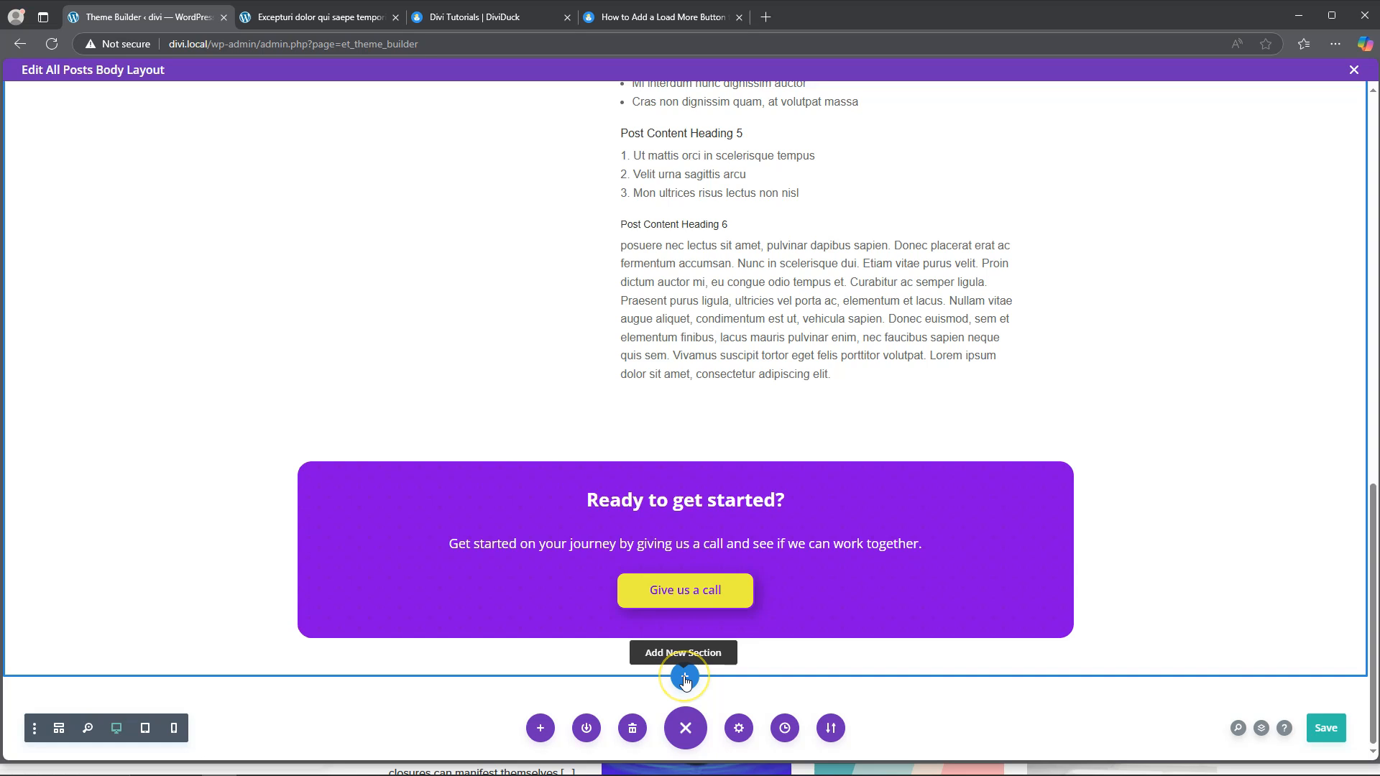
{"action": "left_click", "coordinate": [685, 679]}
{"action": "left_click", "coordinate": [596, 601]}
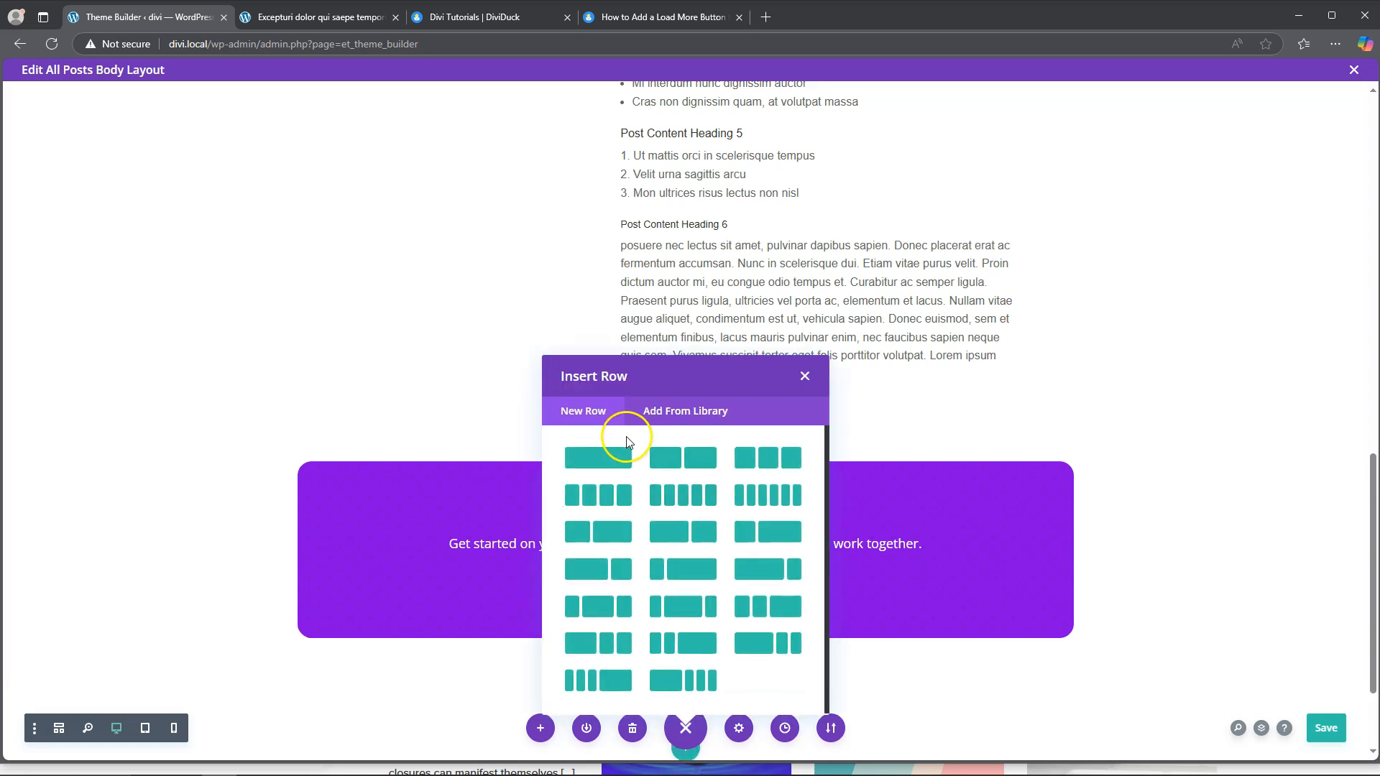
{"action": "left_click", "coordinate": [609, 461]}
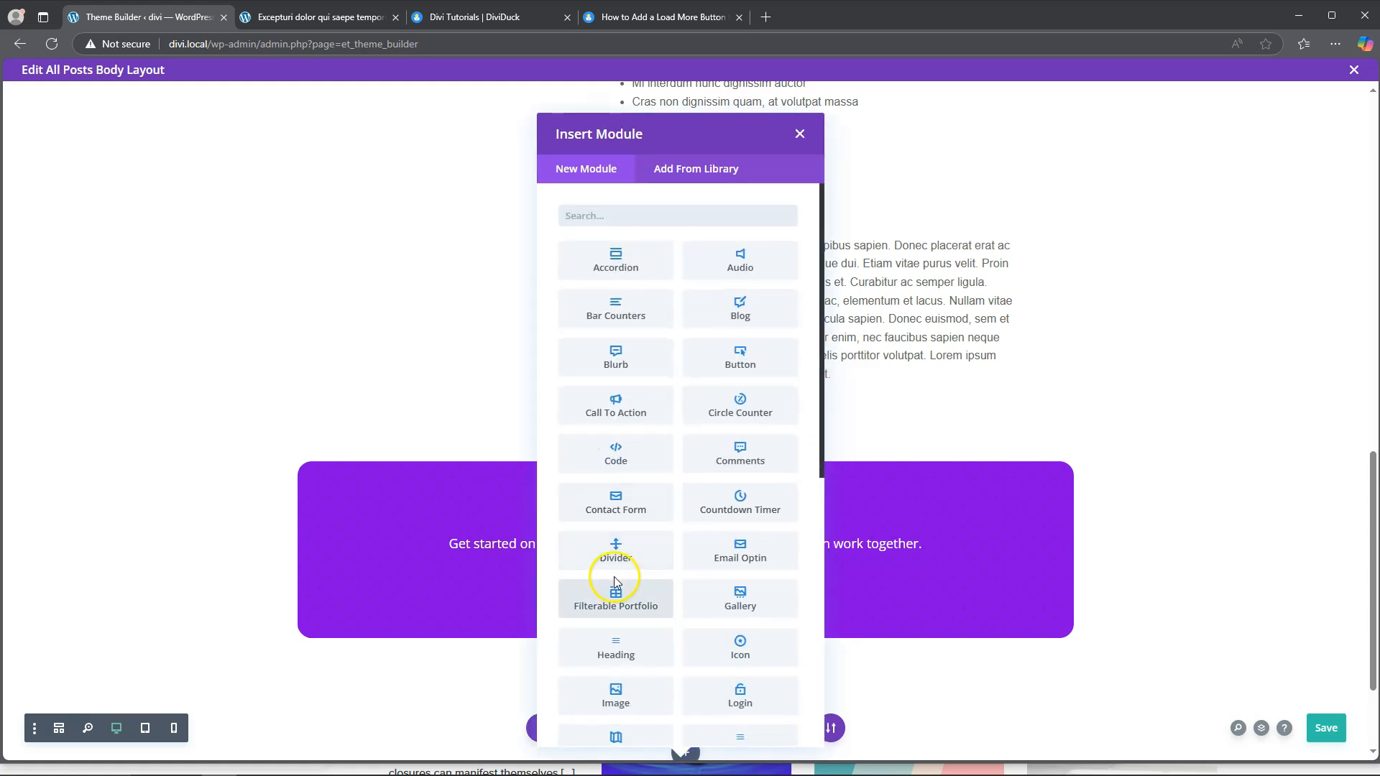
Insert a Text module in the new row and replace its placeholder body with "Related Articles".
{"action": "scroll", "coordinate": [671, 422], "scroll_direction": "down", "scroll_amount": 3}
{"action": "scroll", "coordinate": [675, 428], "scroll_direction": "down", "scroll_amount": 4}
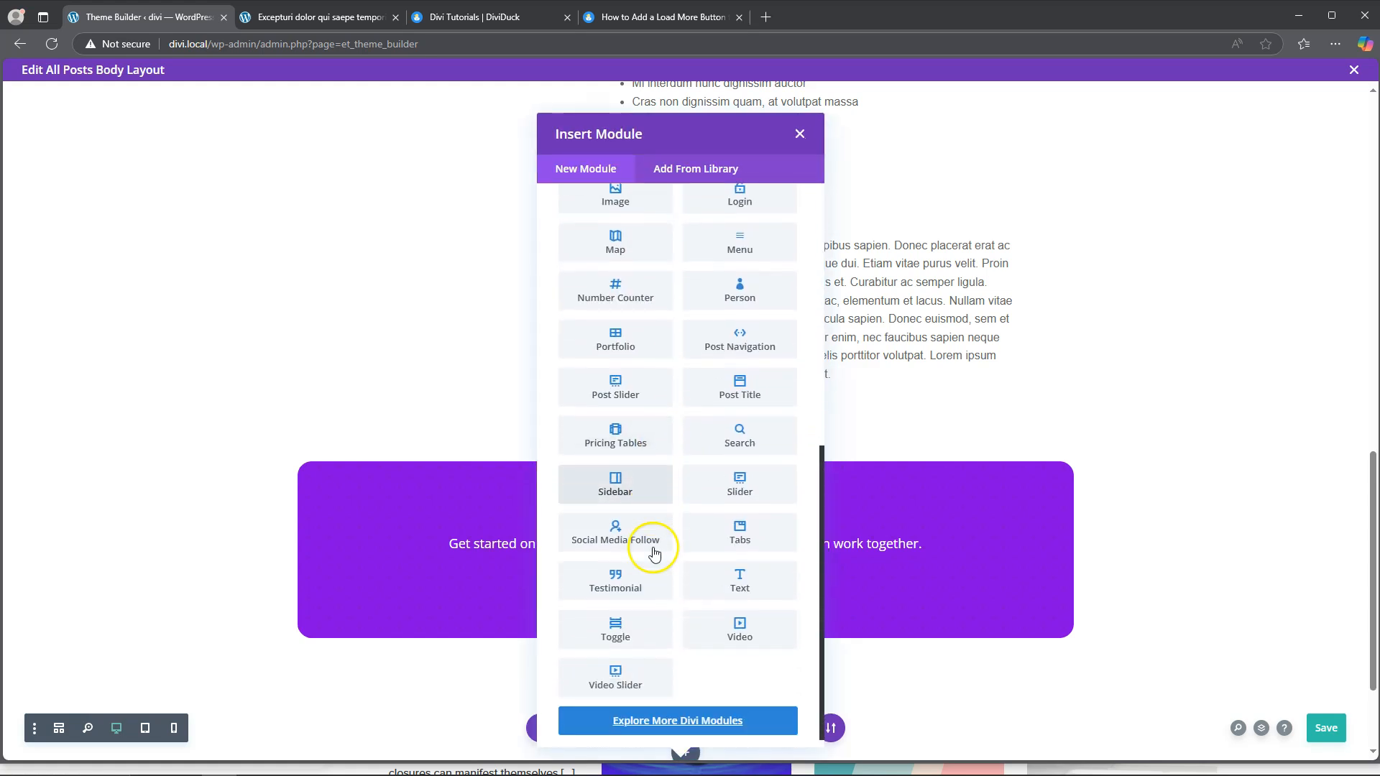
{"action": "left_click", "coordinate": [733, 581]}
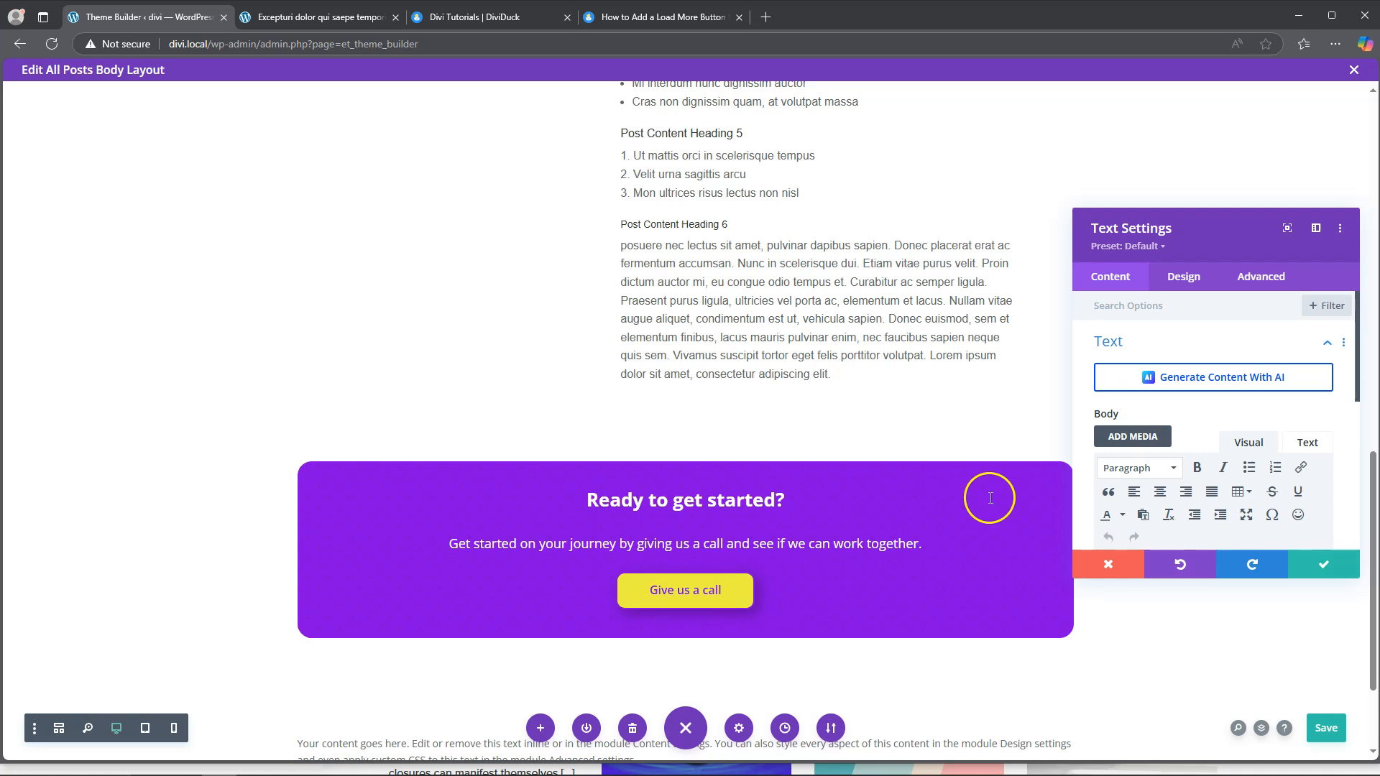
{"action": "scroll", "coordinate": [1208, 456], "scroll_direction": "down", "scroll_amount": 2}
{"action": "scroll", "coordinate": [1219, 460], "scroll_direction": "down", "scroll_amount": 1}
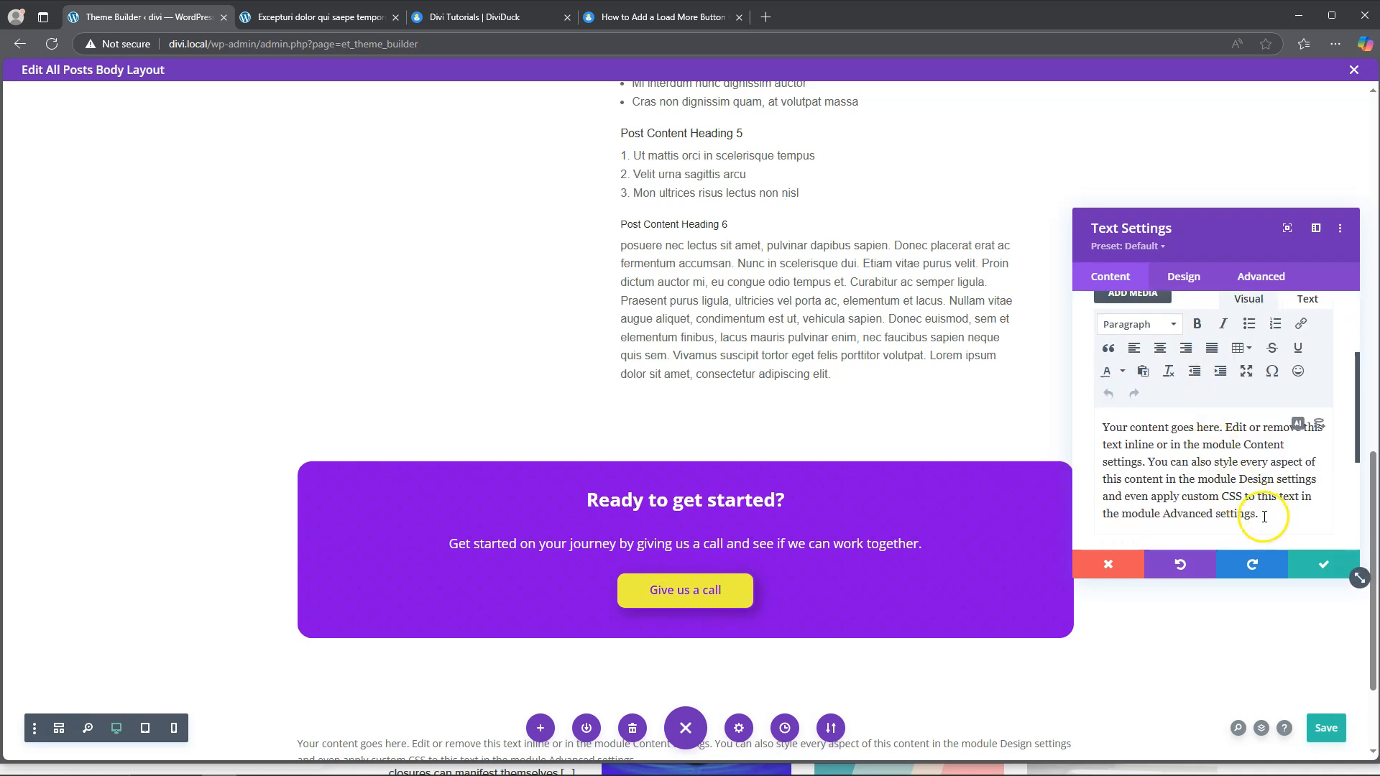
{"action": "left_click_drag", "start_coordinate": [1264, 517], "coordinate": [1091, 427]}
{"action": "type", "text": "Related Articles"}
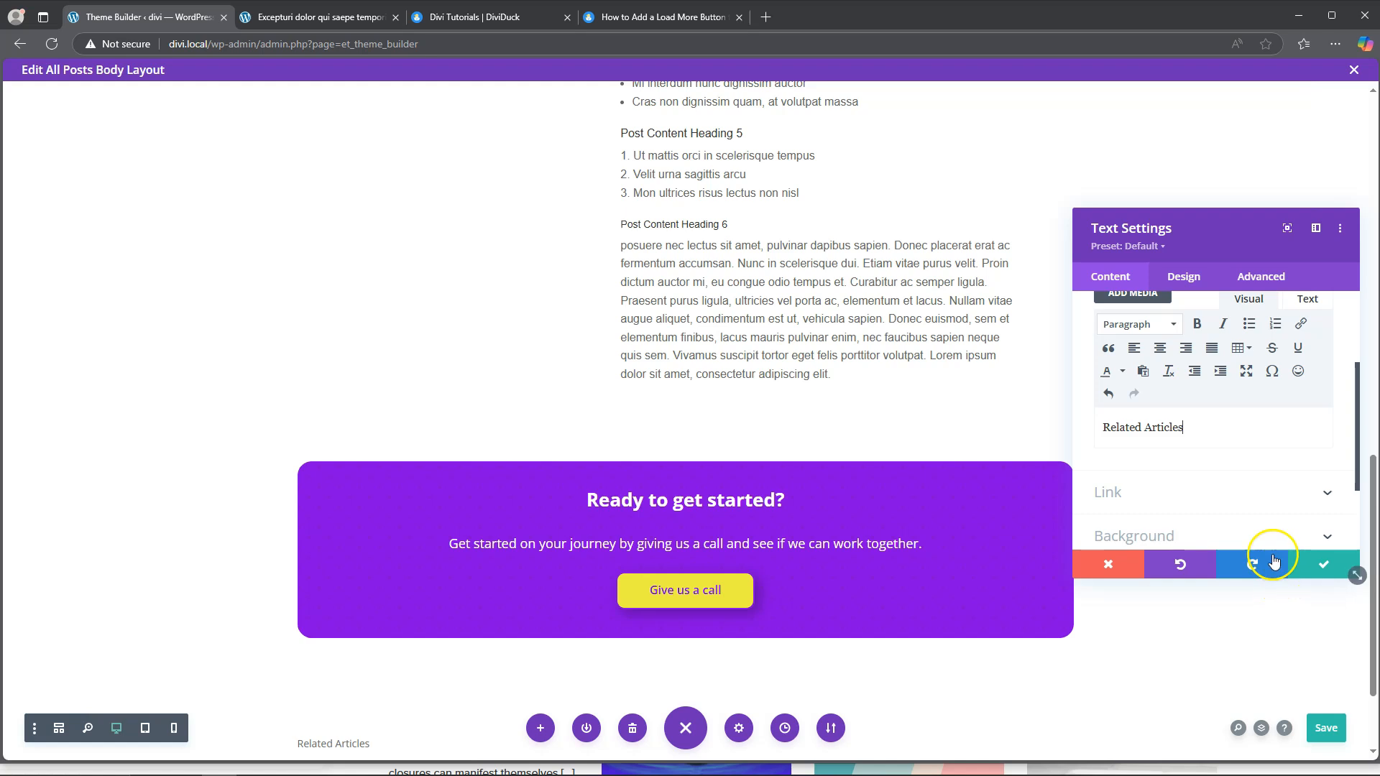
Format "Related Articles" as Heading 3, set the Heading 3 font weight to Semi Bold and save the module.
{"action": "left_click", "coordinate": [1165, 324]}
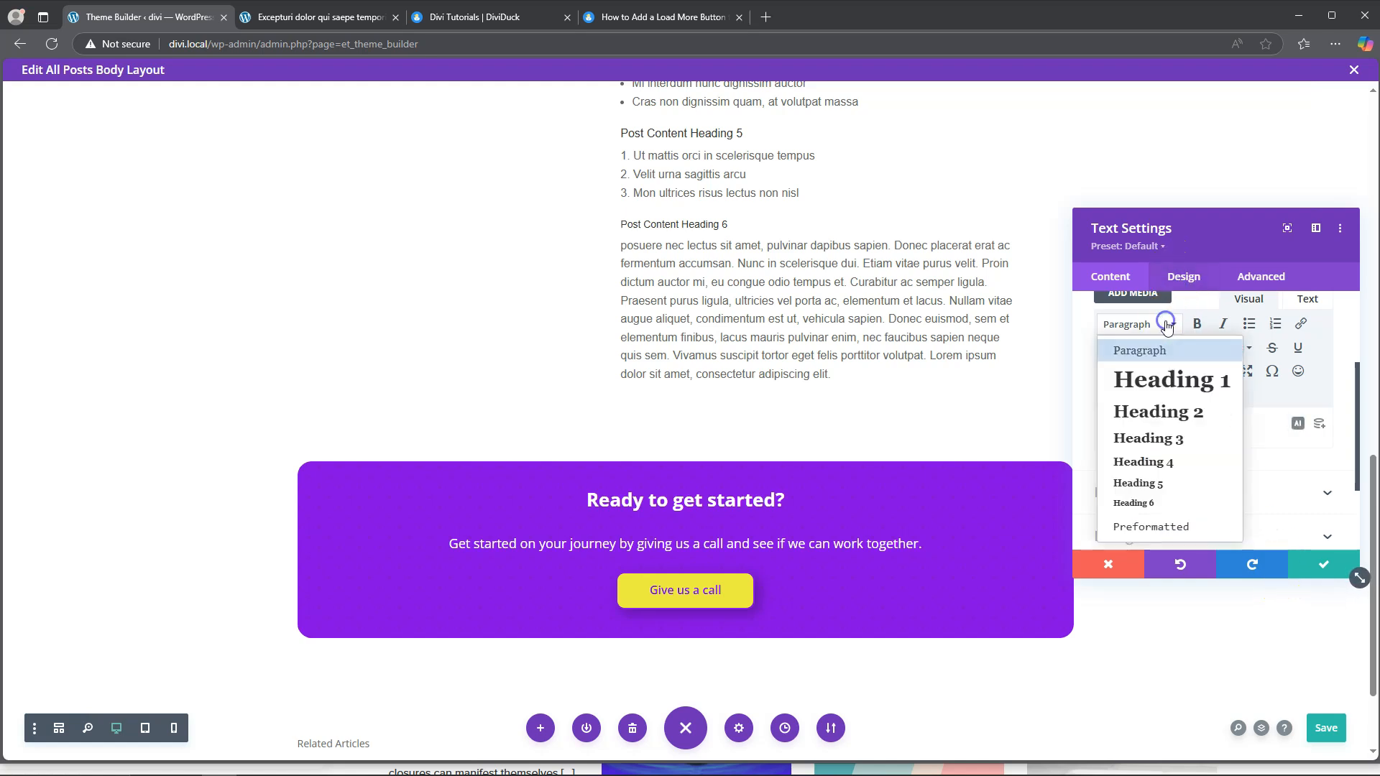
{"action": "left_click", "coordinate": [1153, 440]}
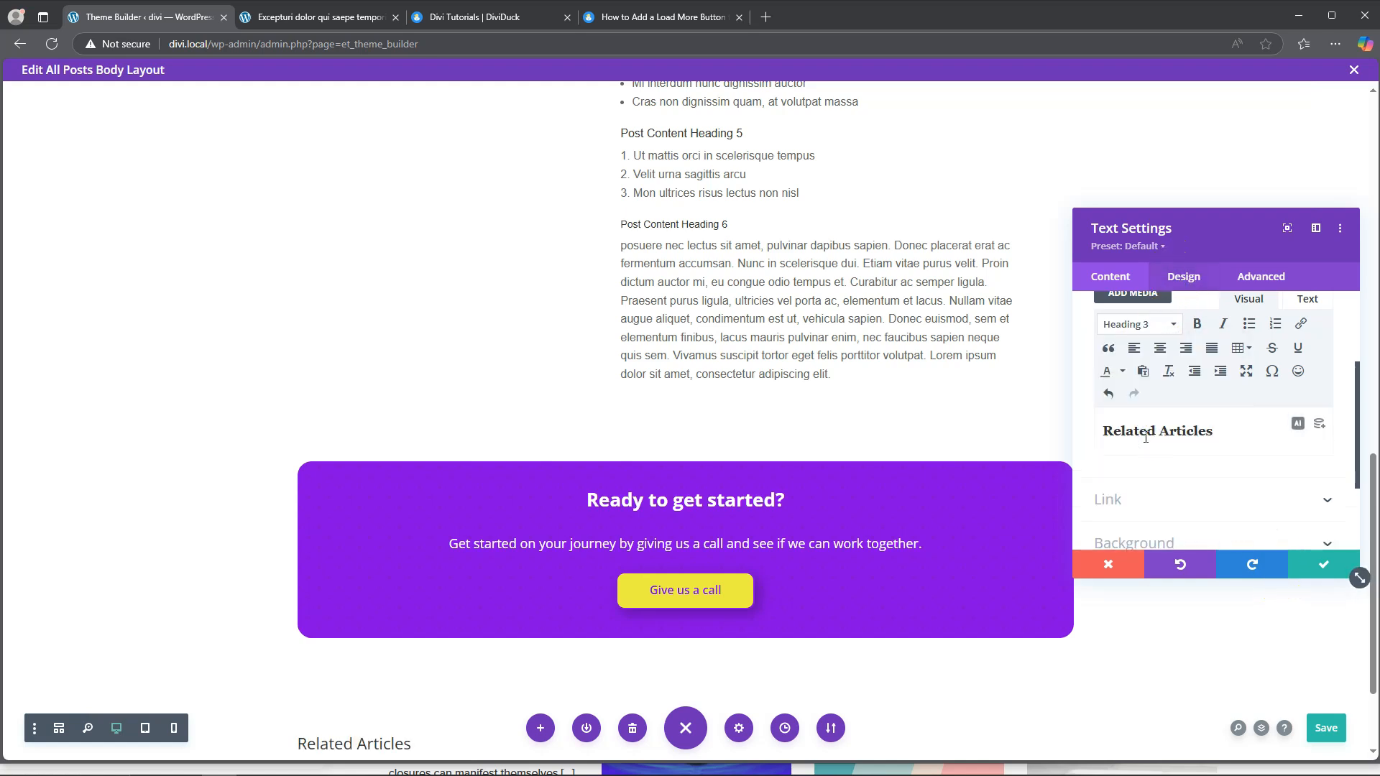
{"action": "left_click", "coordinate": [1182, 278]}
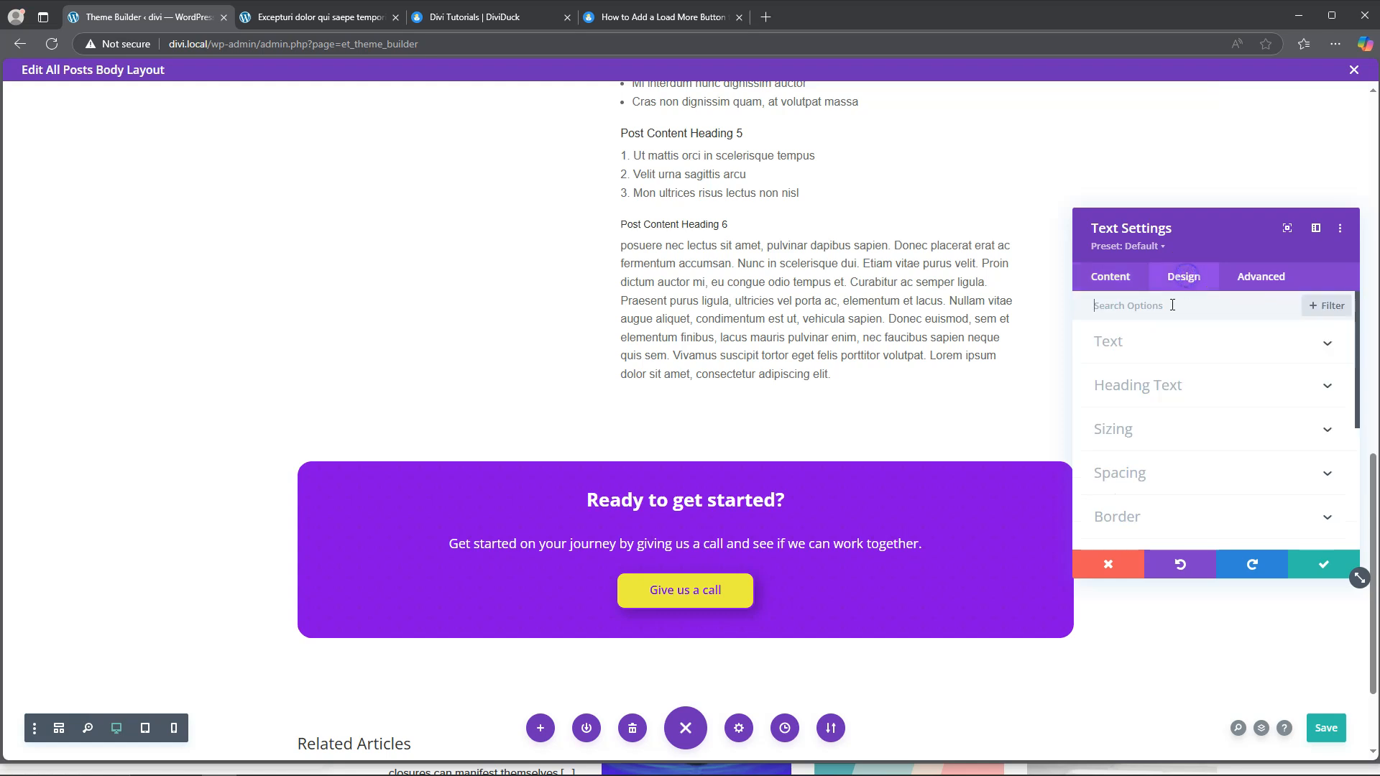
{"action": "left_click", "coordinate": [1164, 386]}
{"action": "left_click", "coordinate": [1192, 349]}
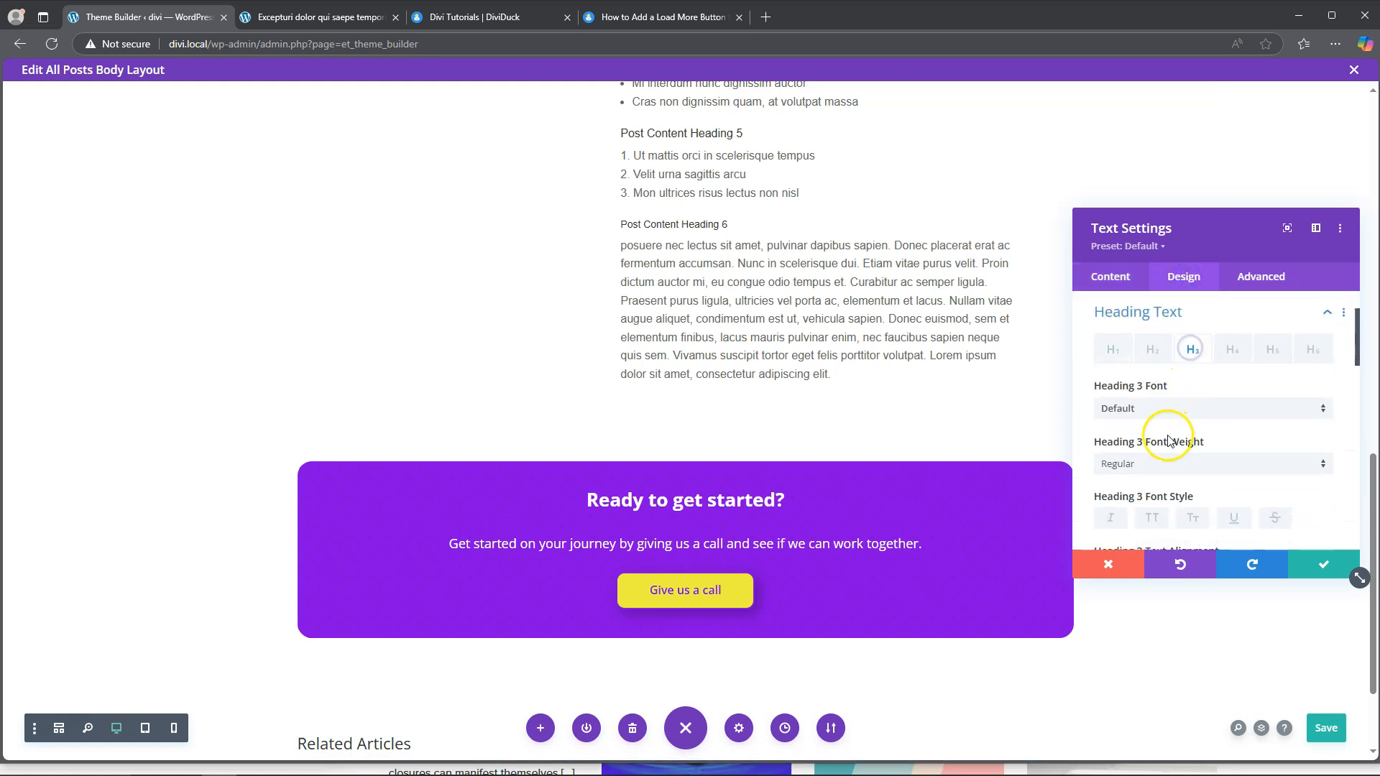
{"action": "left_click", "coordinate": [1151, 470]}
{"action": "left_click", "coordinate": [1162, 617]}
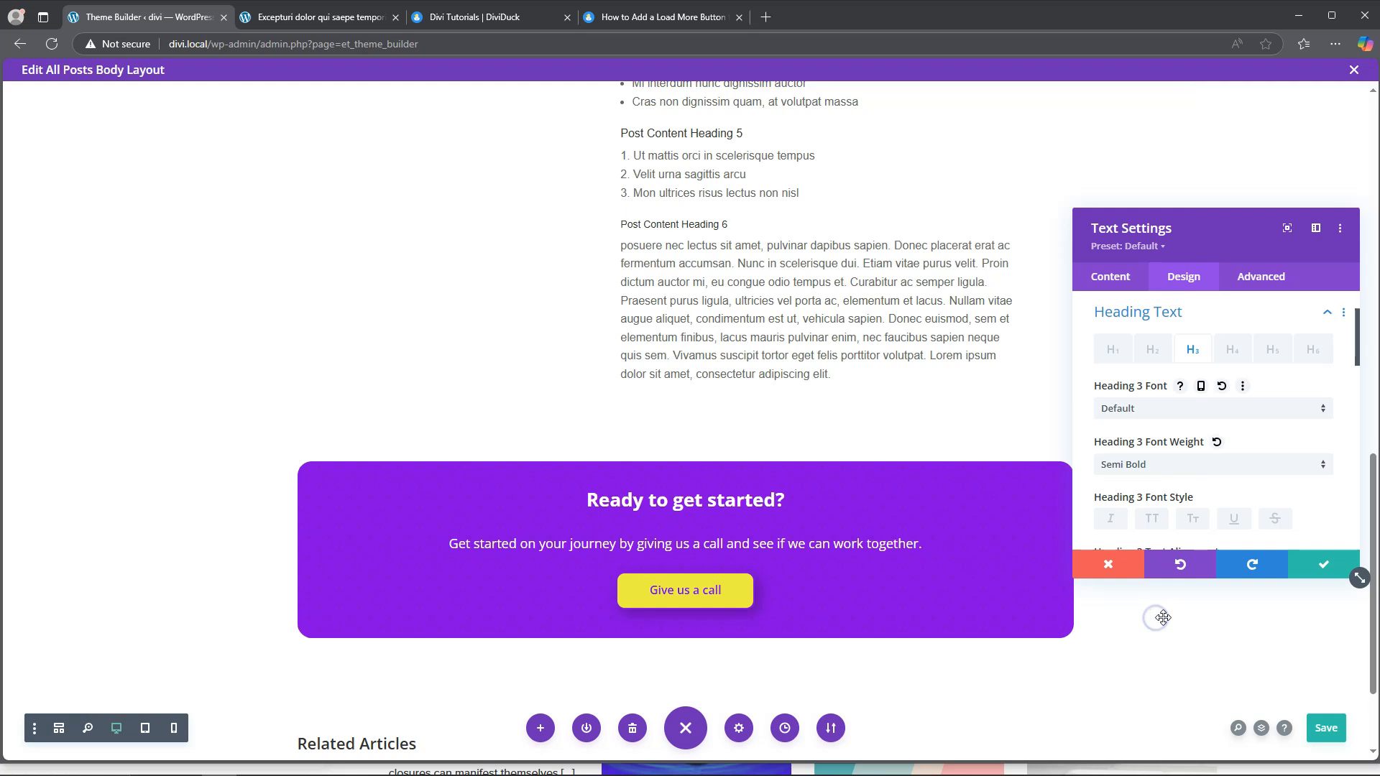
{"action": "left_click", "coordinate": [1322, 564]}
Add a Divider module below the "Related Articles" heading and set its line color to the saved purple.
{"action": "scroll", "coordinate": [790, 467], "scroll_direction": "down", "scroll_amount": 2}
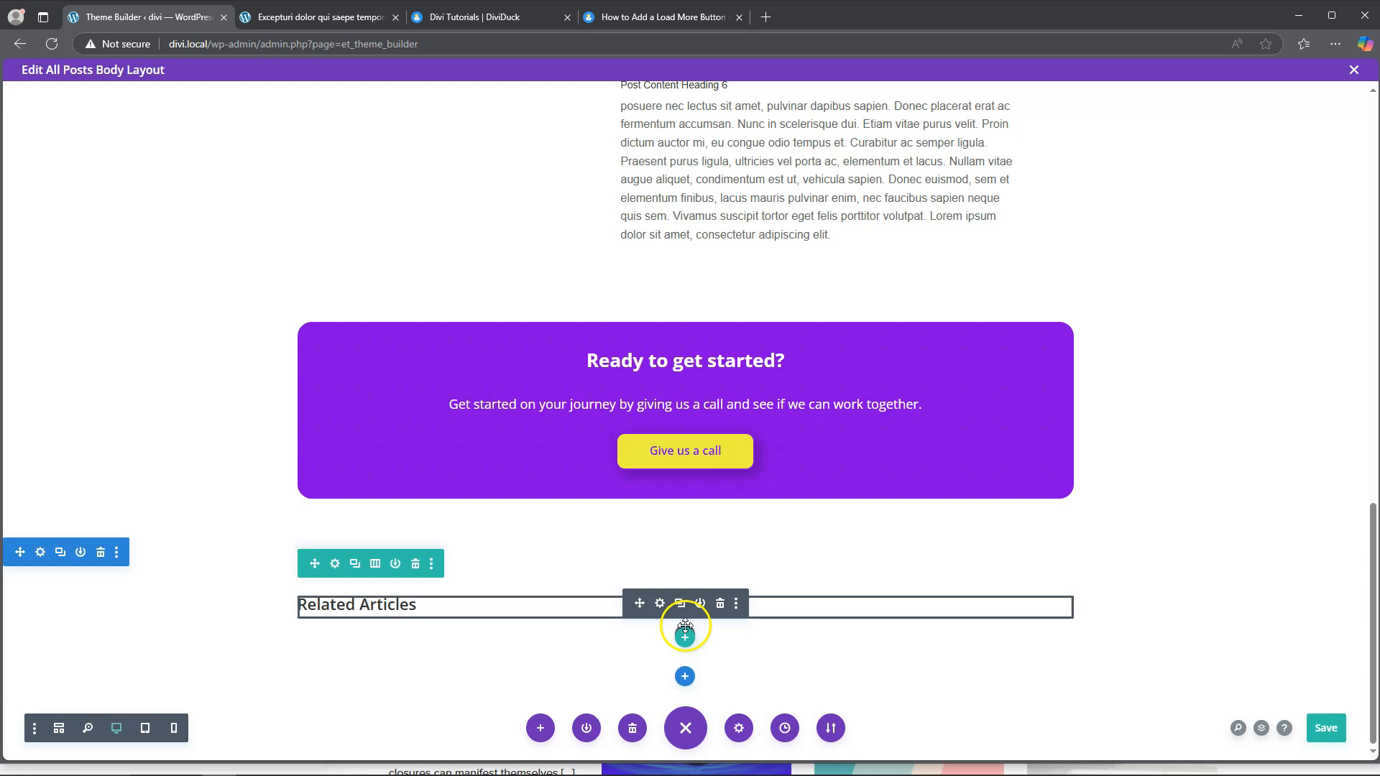
{"action": "left_click", "coordinate": [685, 636]}
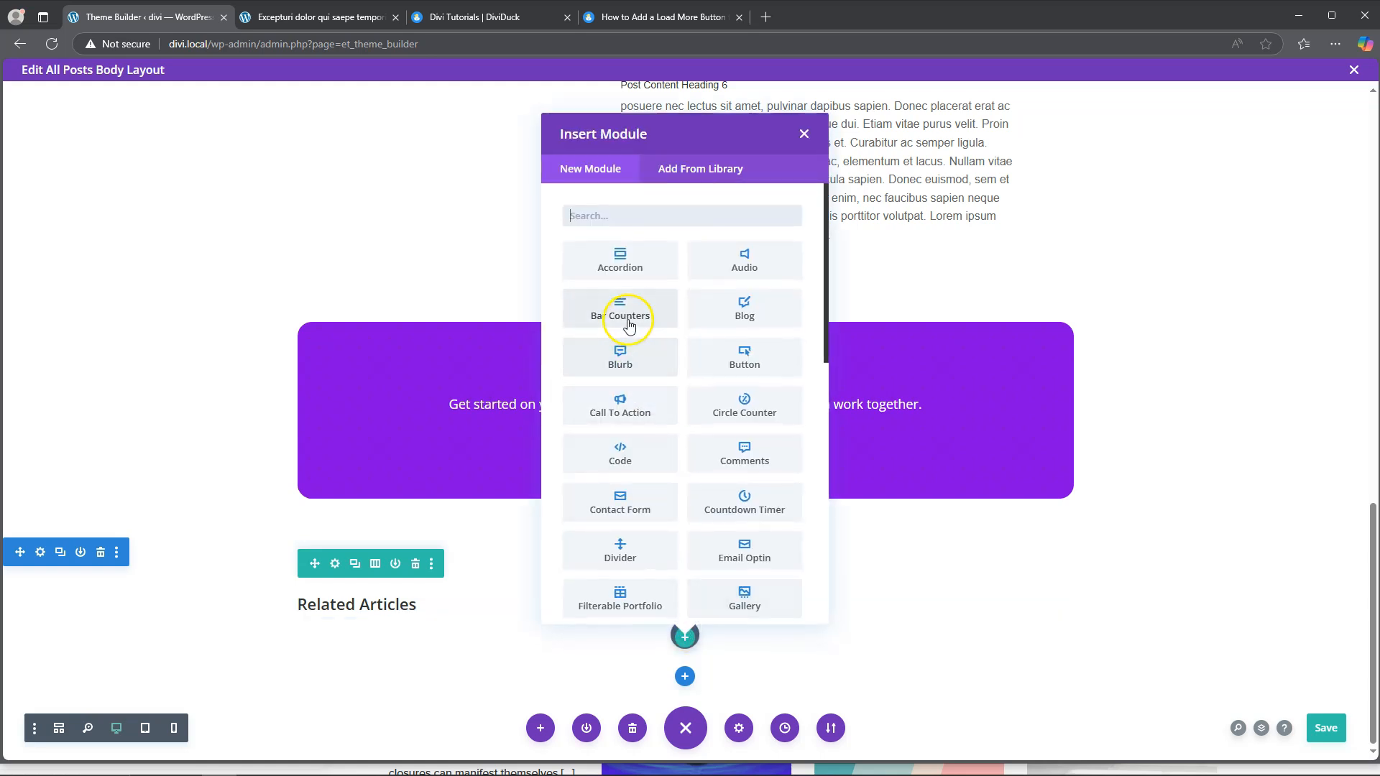
{"action": "left_click", "coordinate": [624, 548]}
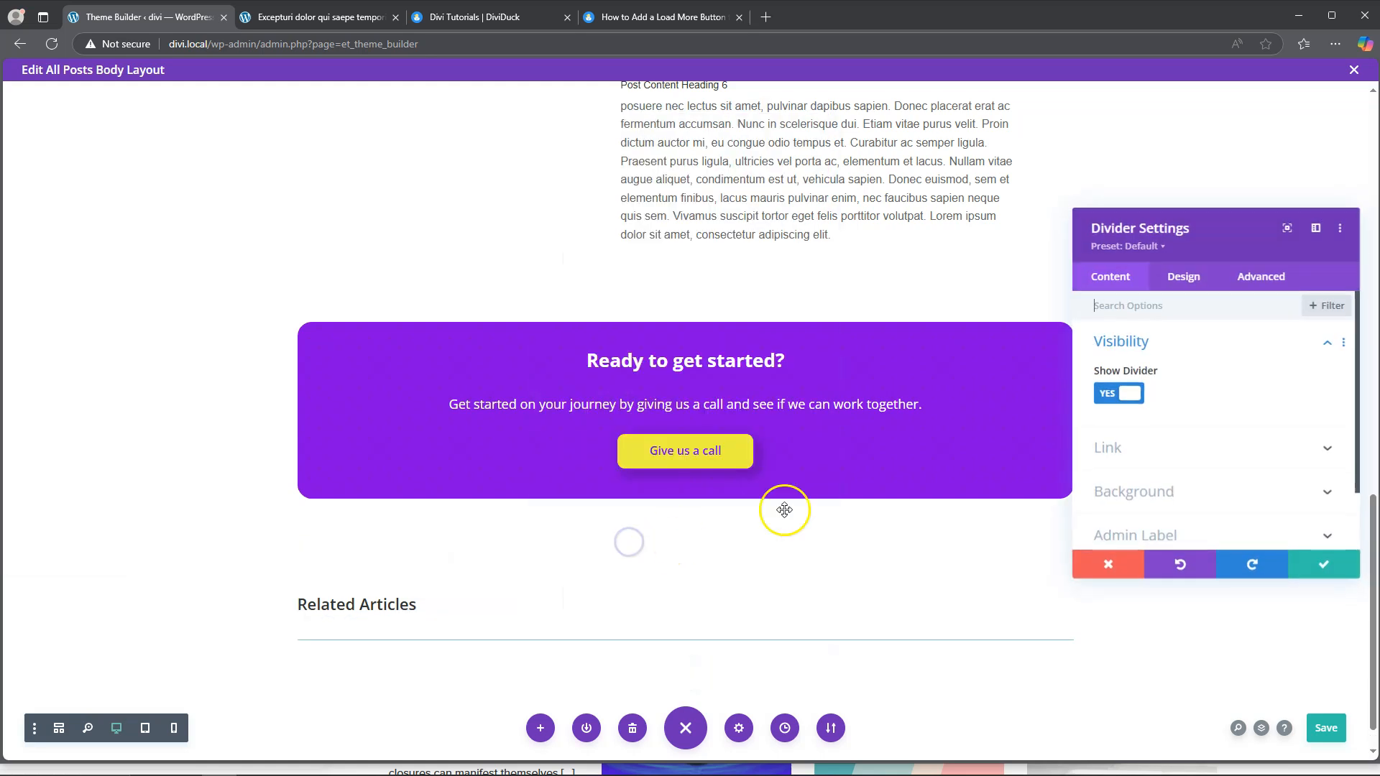
{"action": "left_click", "coordinate": [1185, 278]}
{"action": "left_click", "coordinate": [1165, 343]}
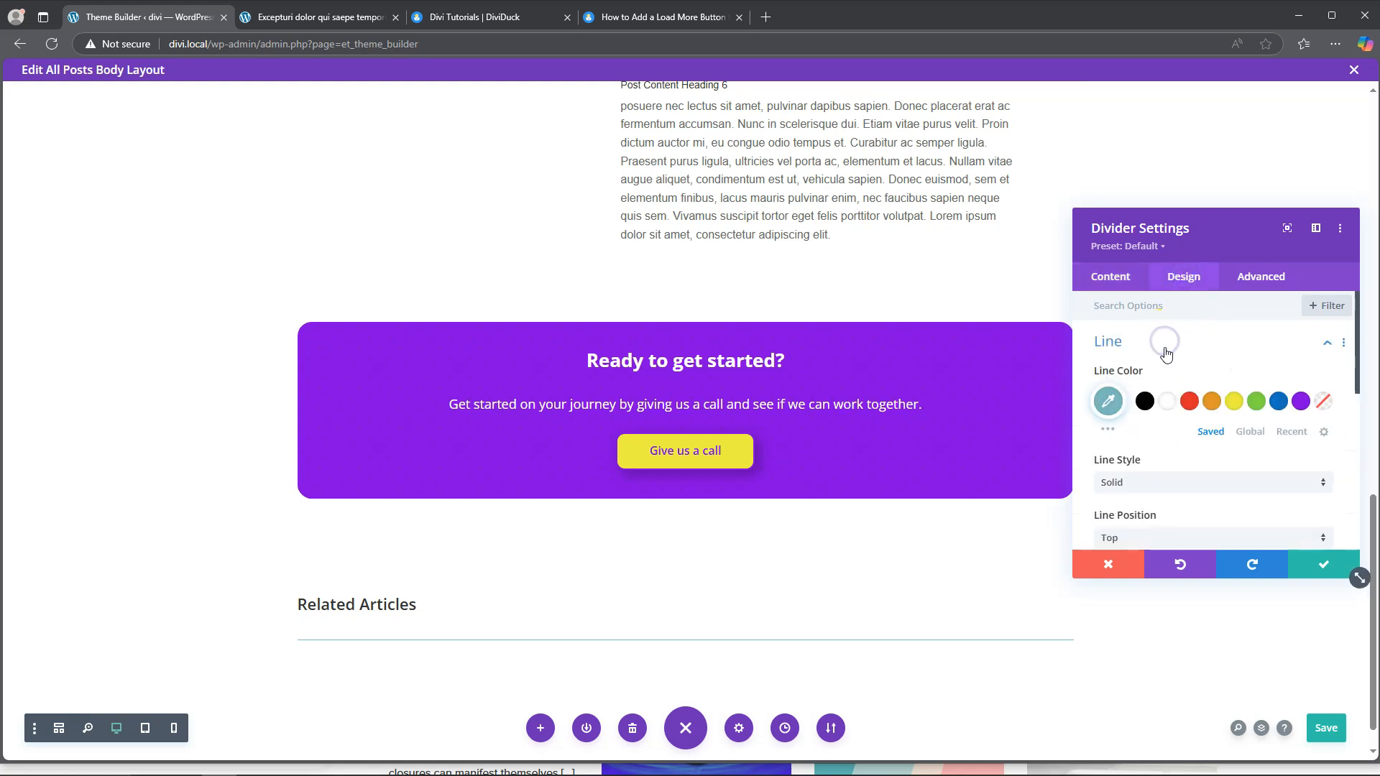
{"action": "left_click", "coordinate": [1302, 403]}
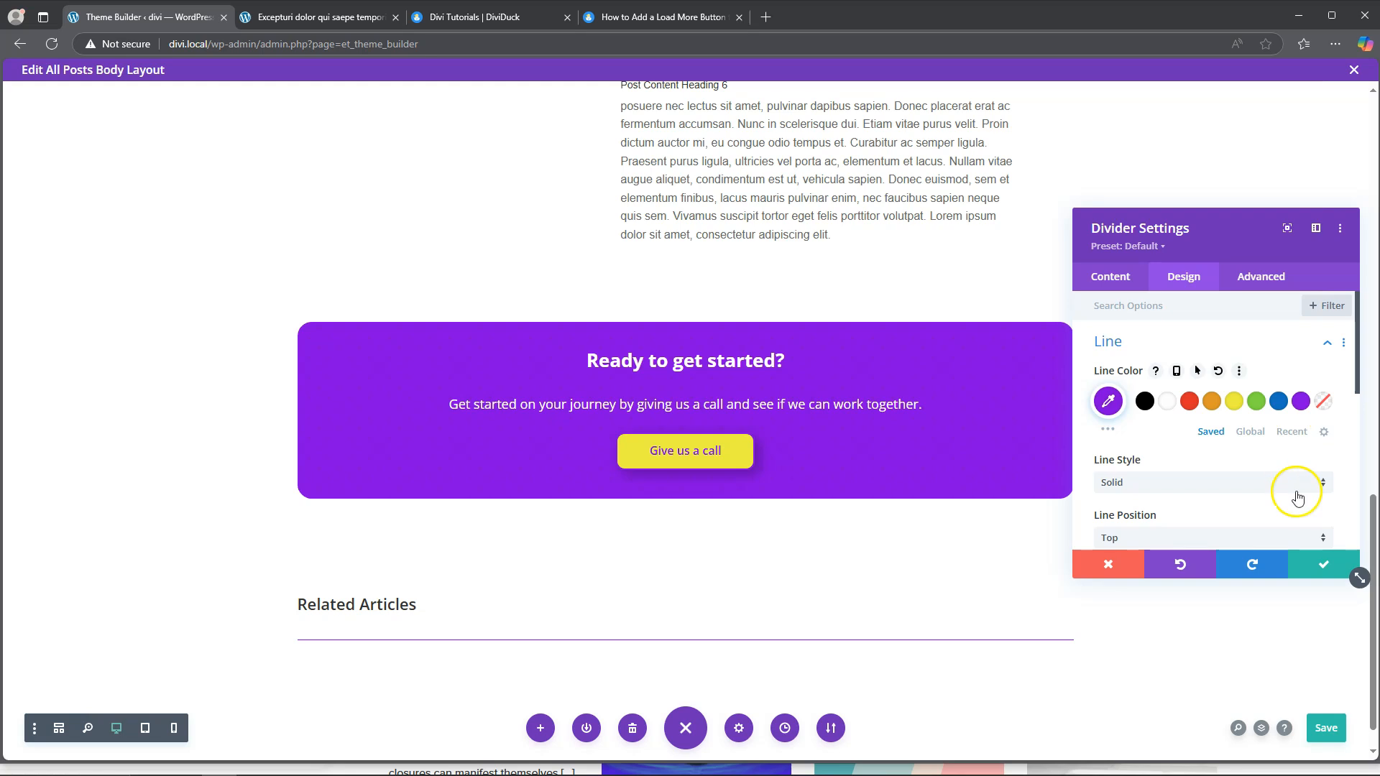
{"action": "left_click", "coordinate": [1325, 564]}
Add a single-column row below the divider and insert a Blog module in it.
{"action": "scroll", "coordinate": [750, 503], "scroll_direction": "down", "scroll_amount": 1}
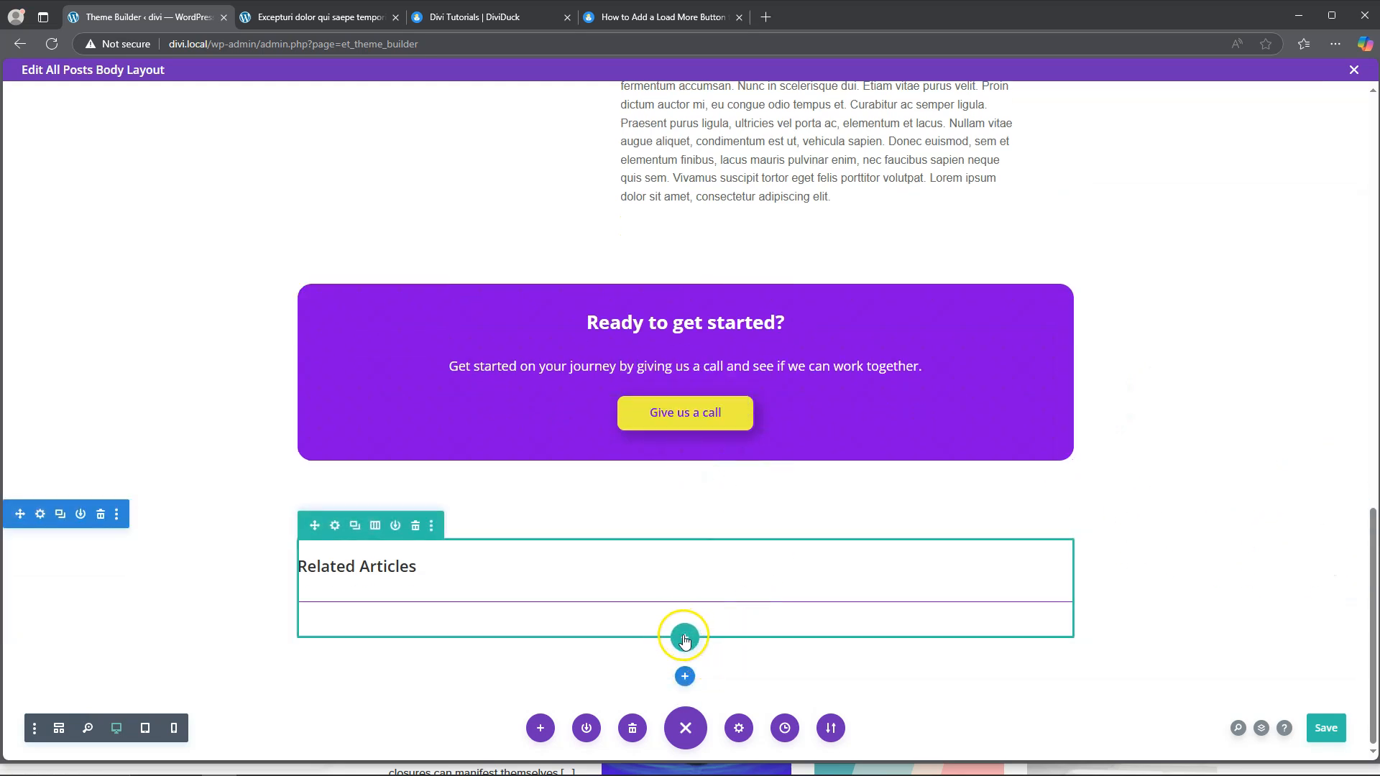
{"action": "left_click", "coordinate": [684, 639]}
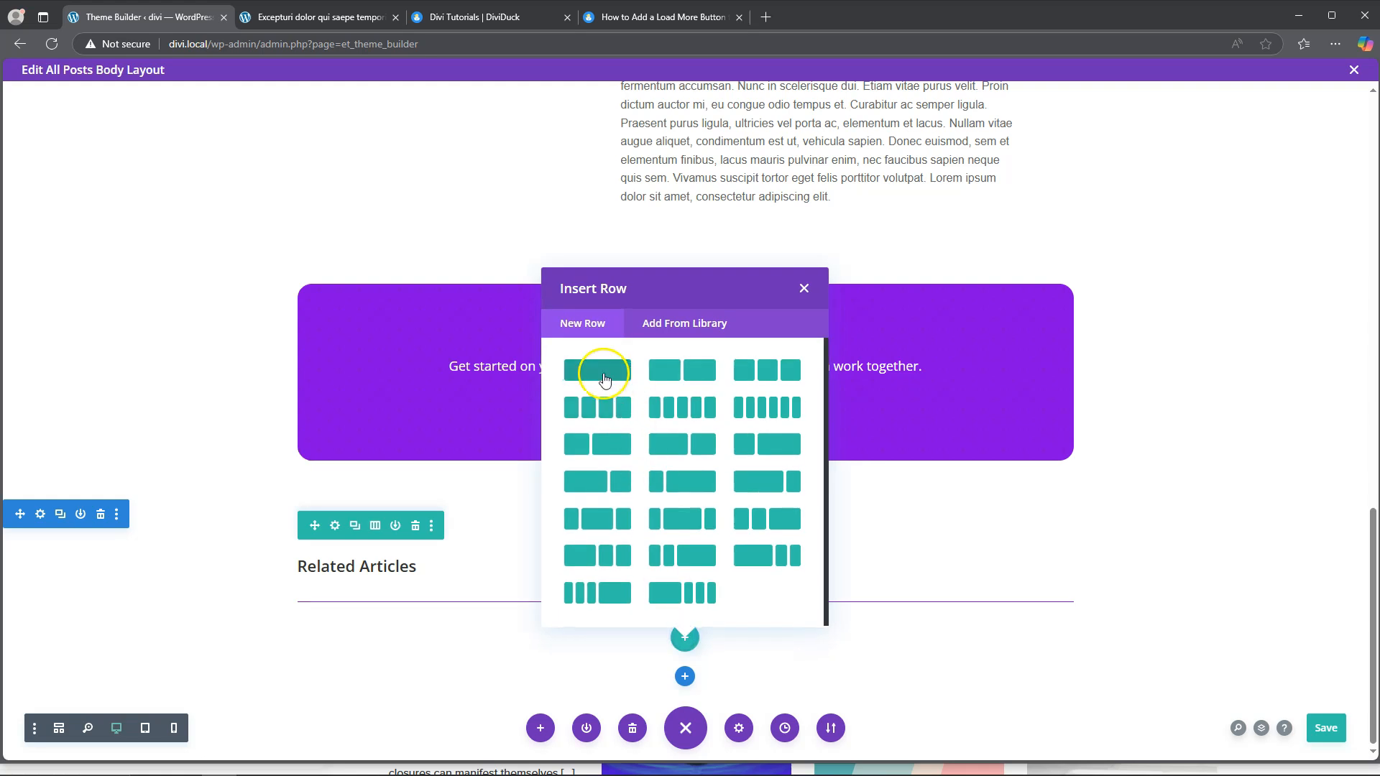
{"action": "left_click", "coordinate": [604, 375]}
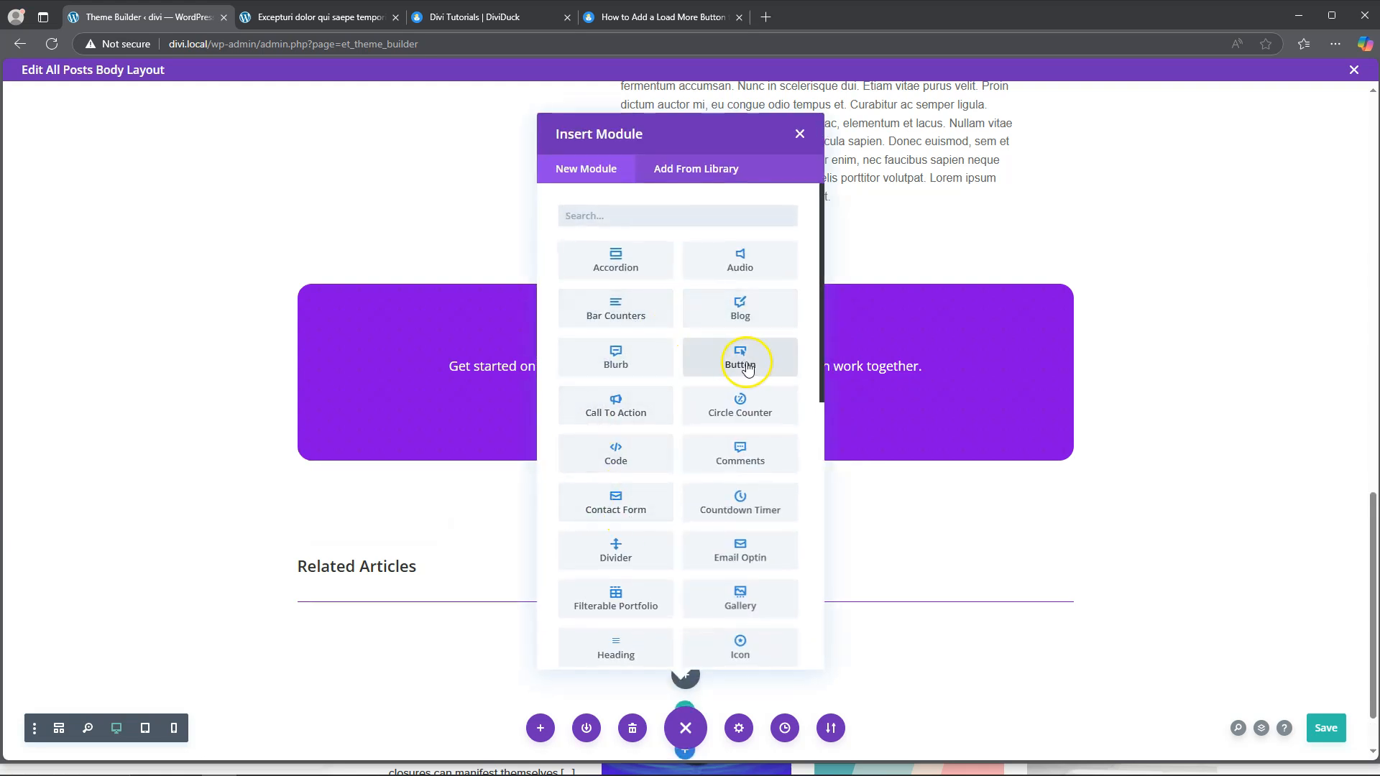
{"action": "left_click", "coordinate": [740, 315]}
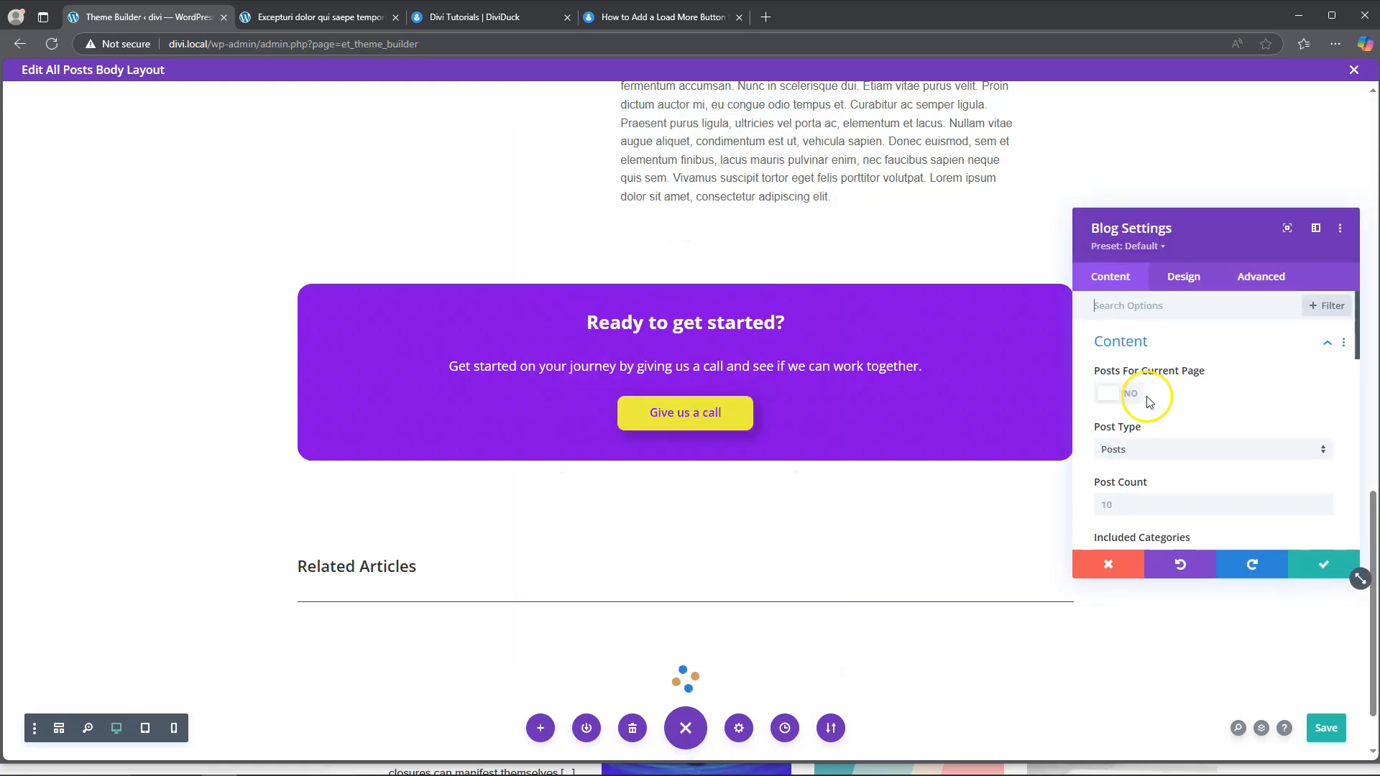
Turn on Posts For Current Page for the Blog module and show that option's help description.
{"action": "left_click", "coordinate": [1123, 397]}
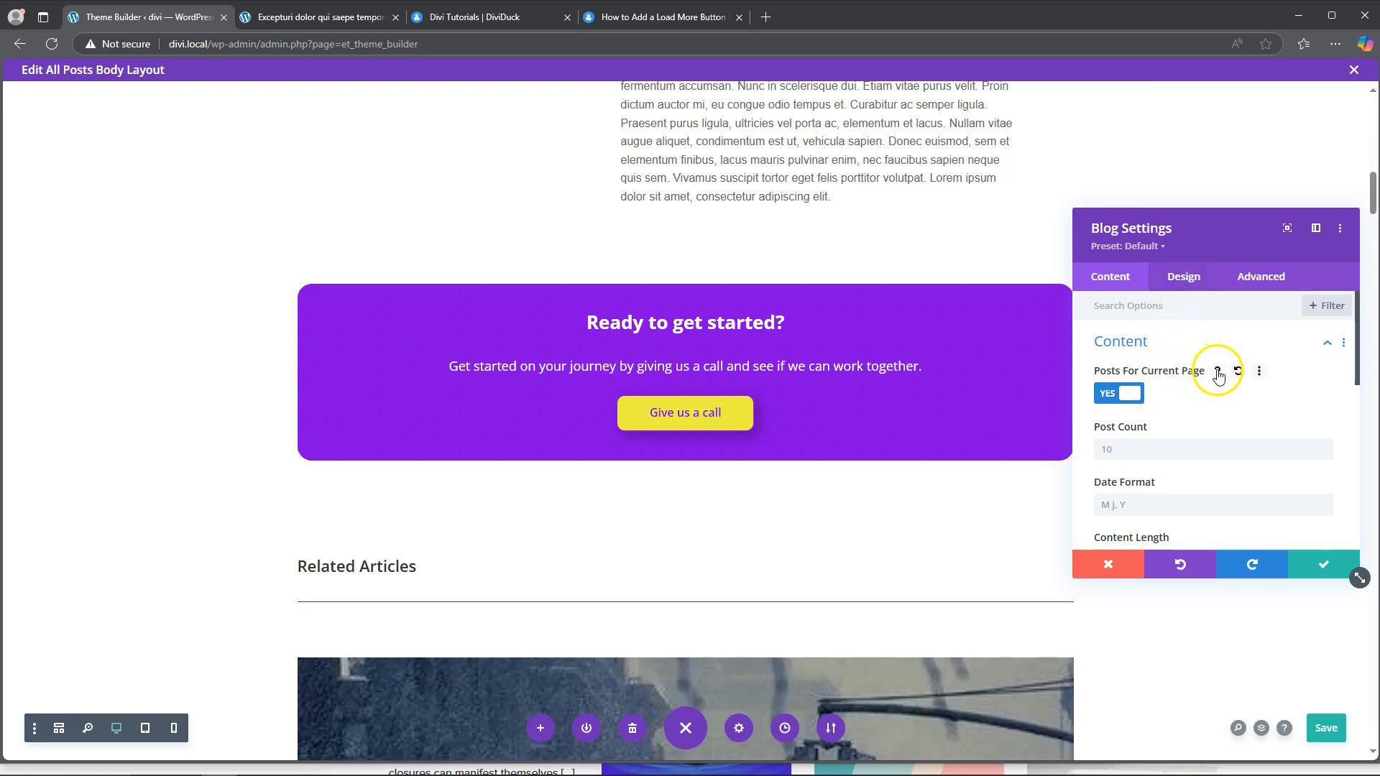
{"action": "left_click", "coordinate": [1217, 371]}
{"action": "left_click", "coordinate": [1150, 404]}
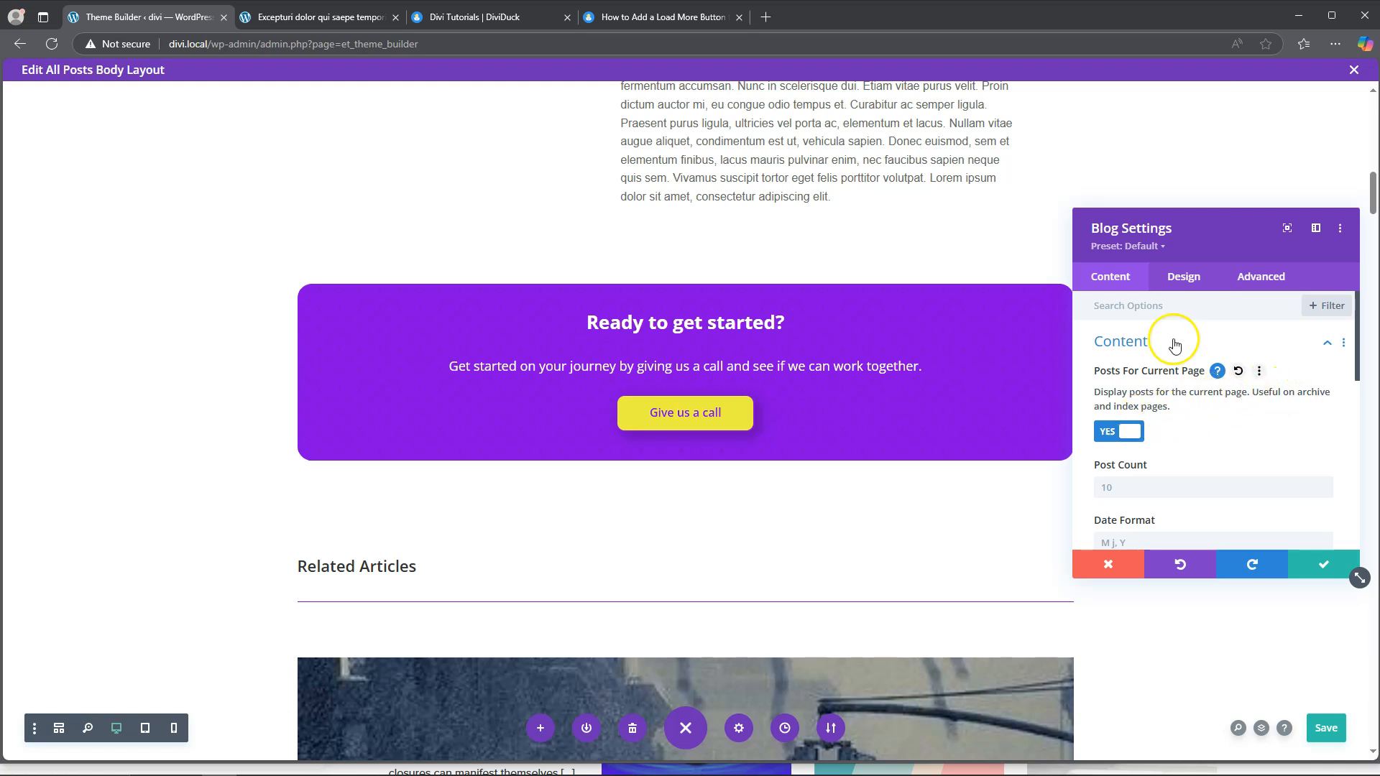
Set the Blog module's layout to Grid.
{"action": "left_click", "coordinate": [1182, 283]}
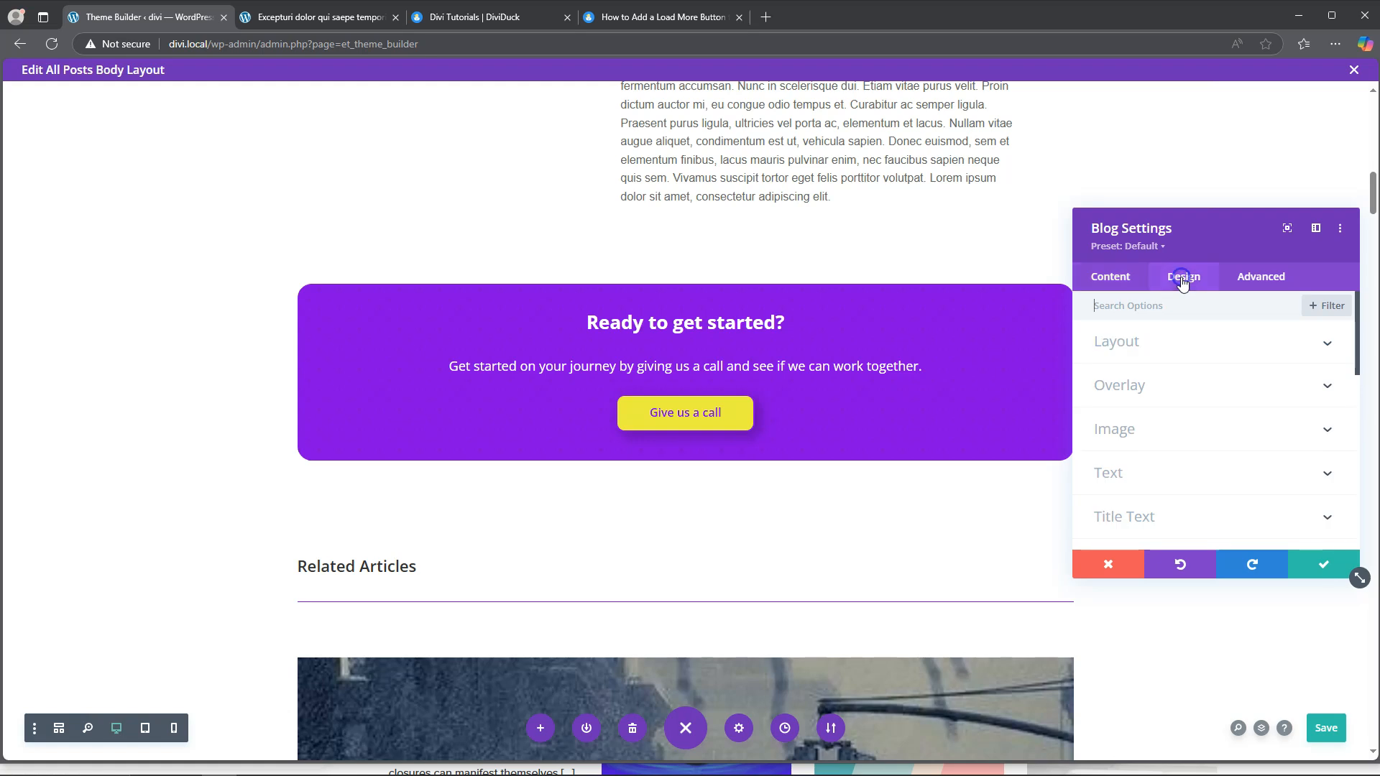
{"action": "left_click", "coordinate": [1155, 357]}
{"action": "left_click", "coordinate": [1159, 396]}
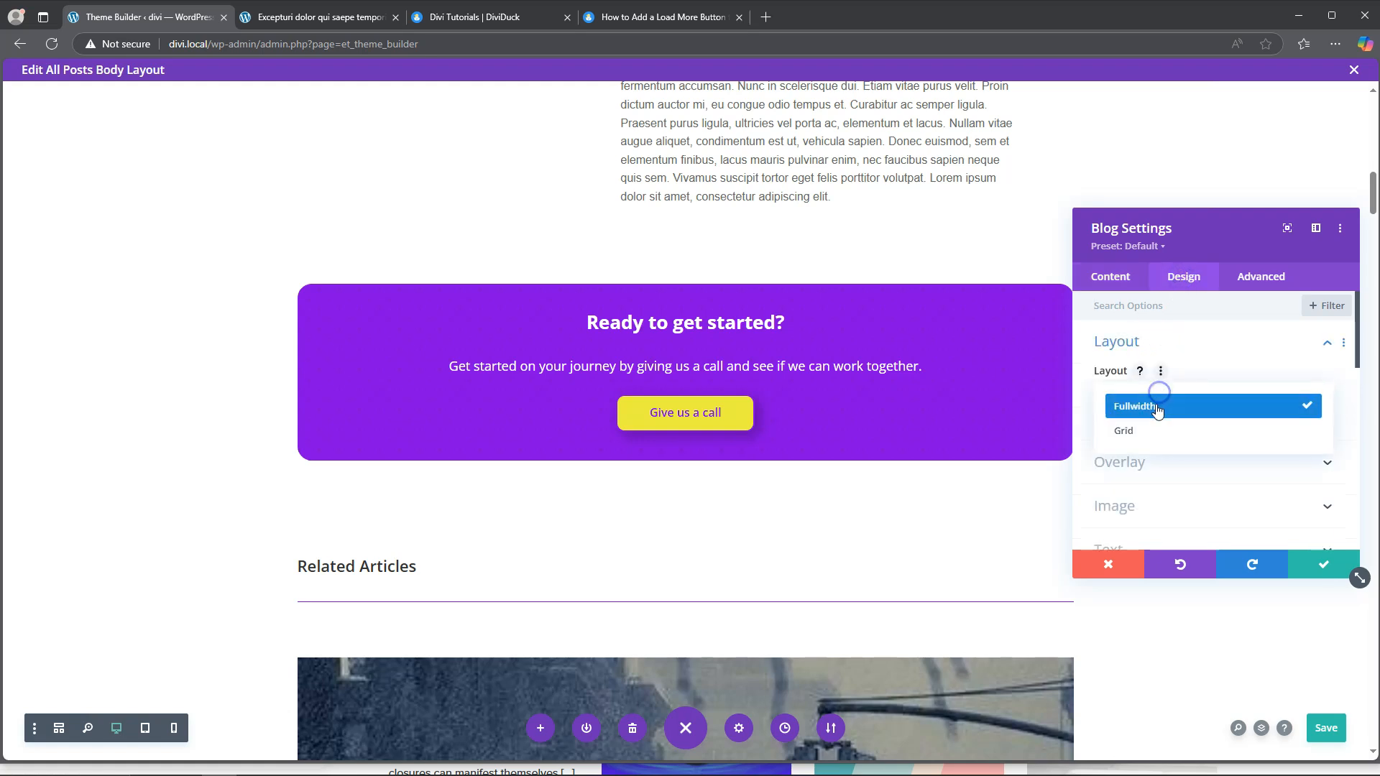
{"action": "left_click", "coordinate": [1155, 432]}
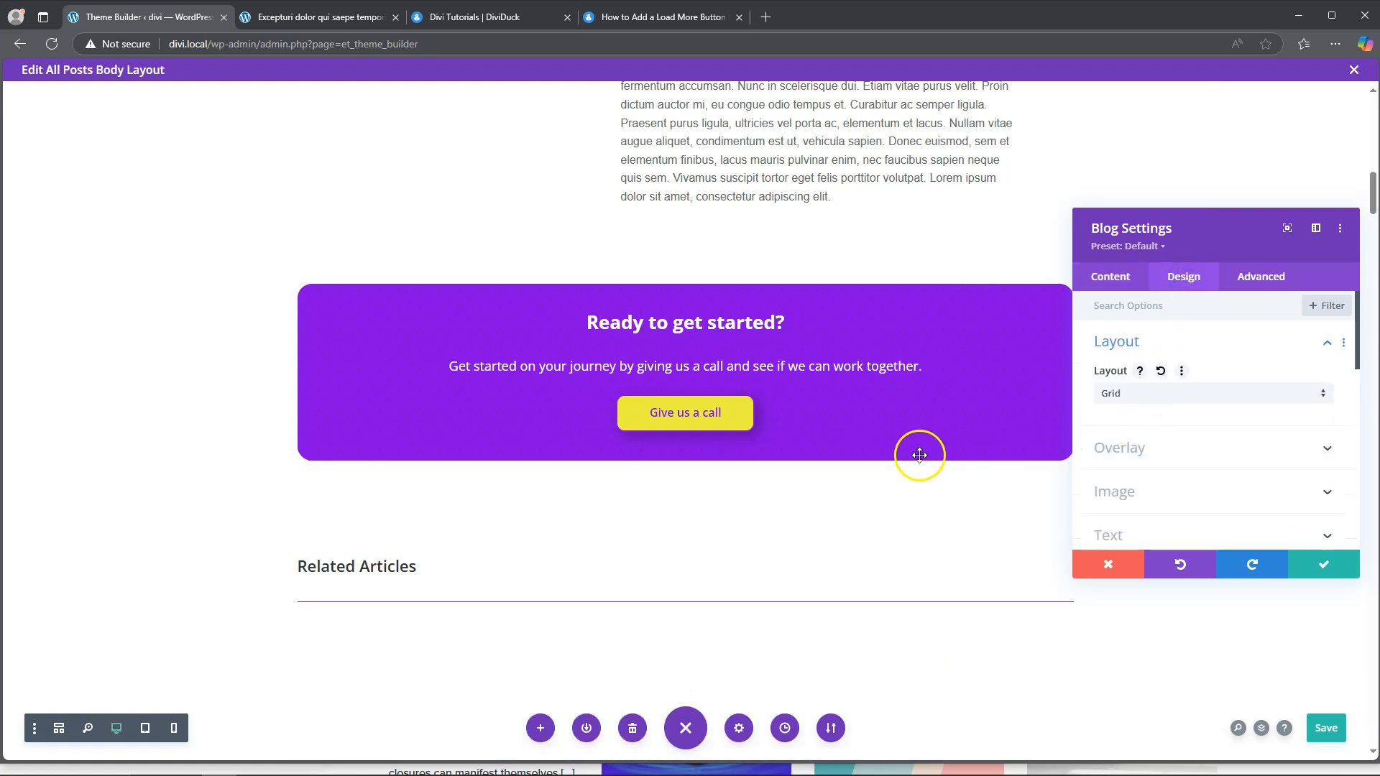
{"action": "scroll", "coordinate": [919, 458], "scroll_direction": "down", "scroll_amount": 4}
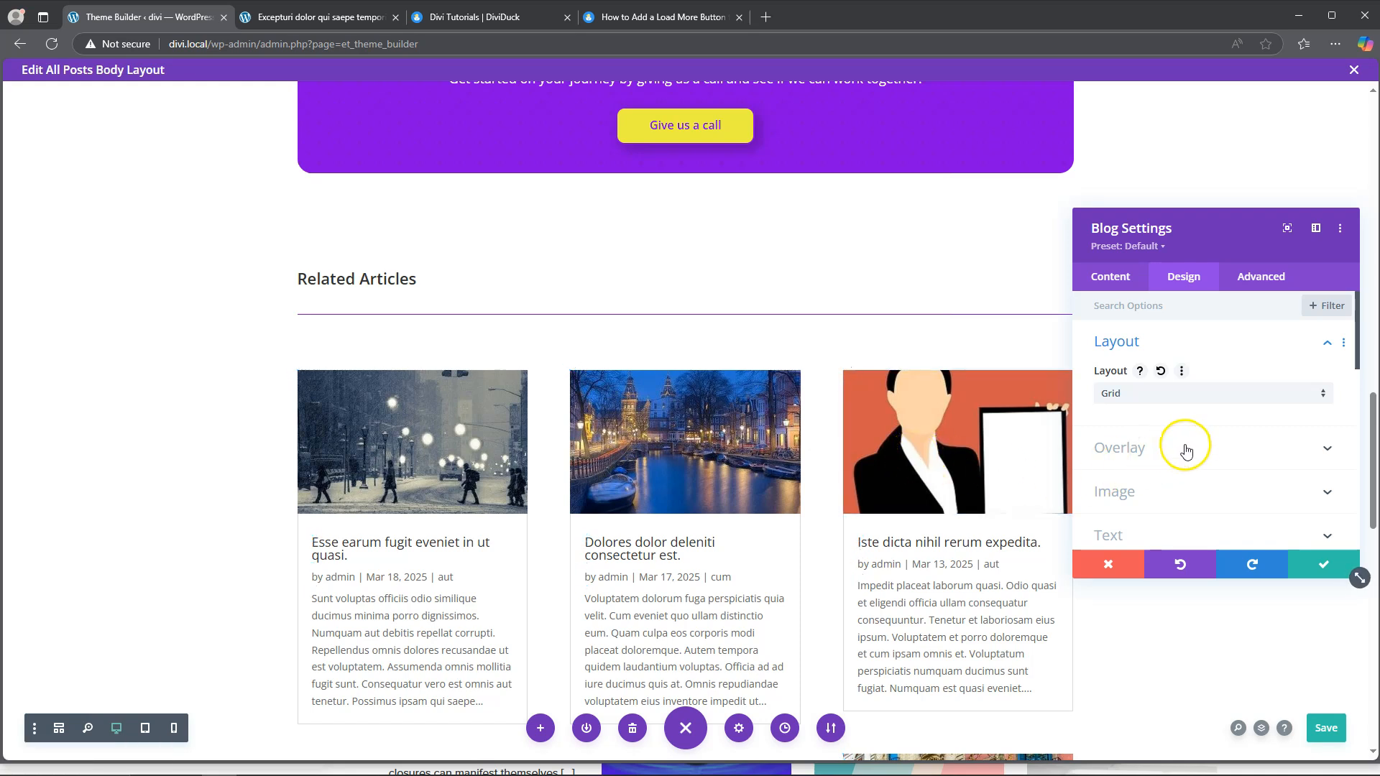
Turn off Show Author, Show Date and Show Pagination among the Blog module's elements.
{"action": "left_click", "coordinate": [1112, 280]}
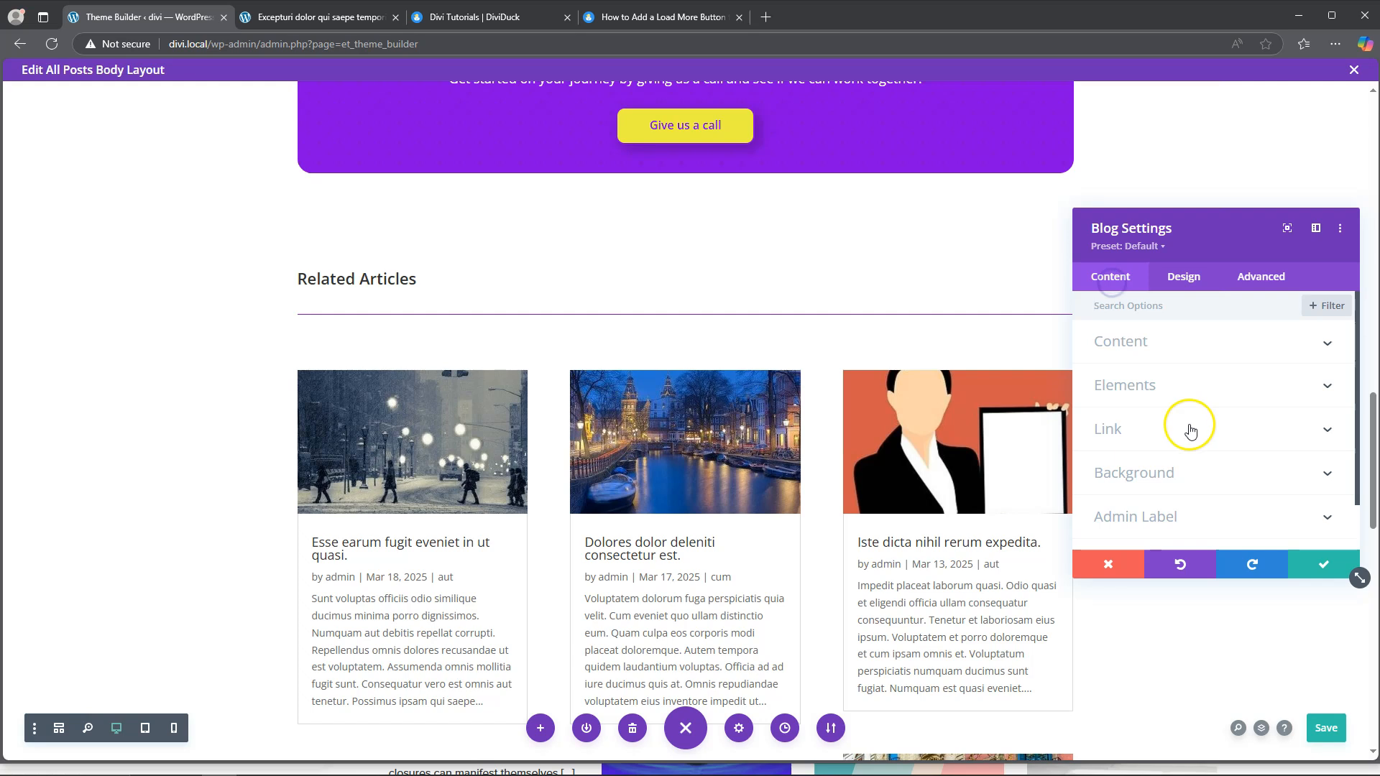
{"action": "scroll", "coordinate": [1179, 396], "scroll_direction": "down", "scroll_amount": 2}
{"action": "left_click", "coordinate": [1165, 322]}
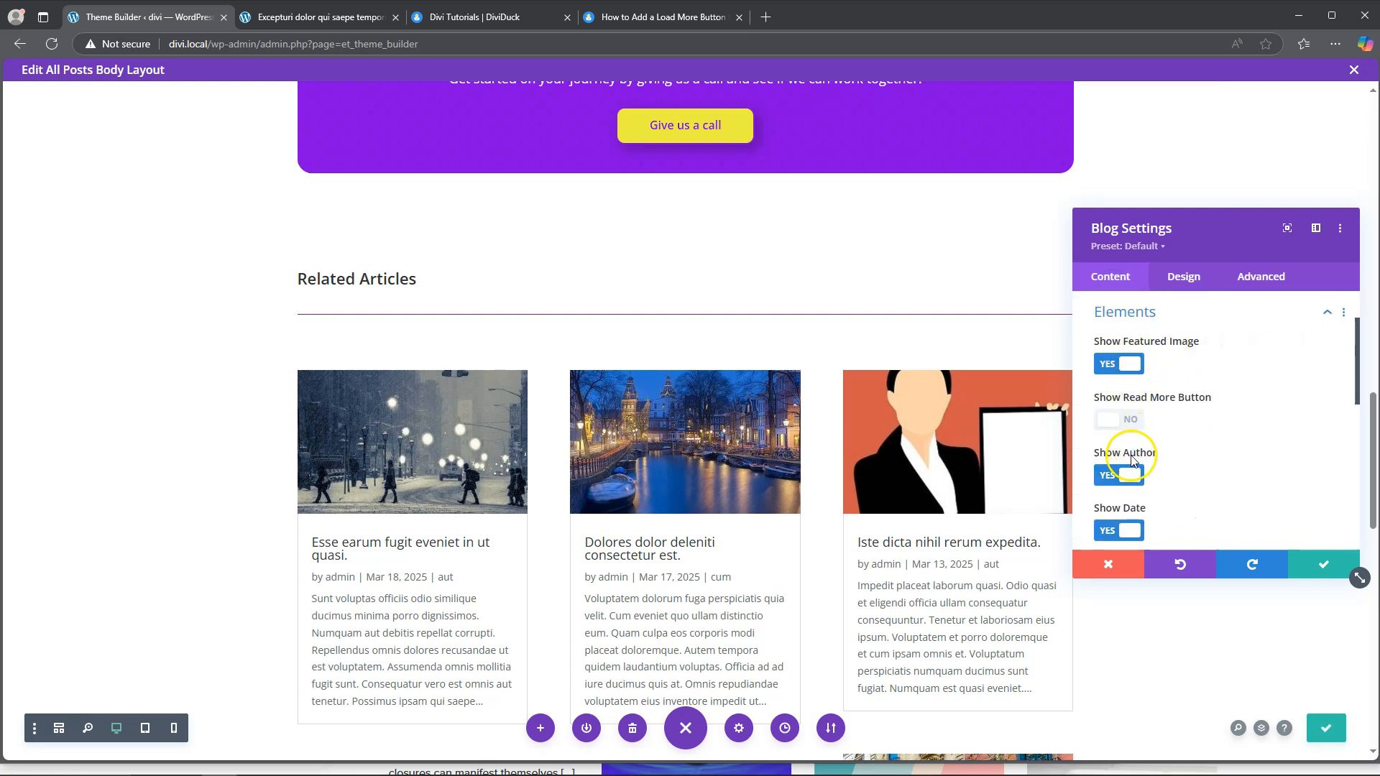
{"action": "left_click", "coordinate": [1131, 476]}
{"action": "scroll", "coordinate": [1148, 504], "scroll_direction": "down", "scroll_amount": 2}
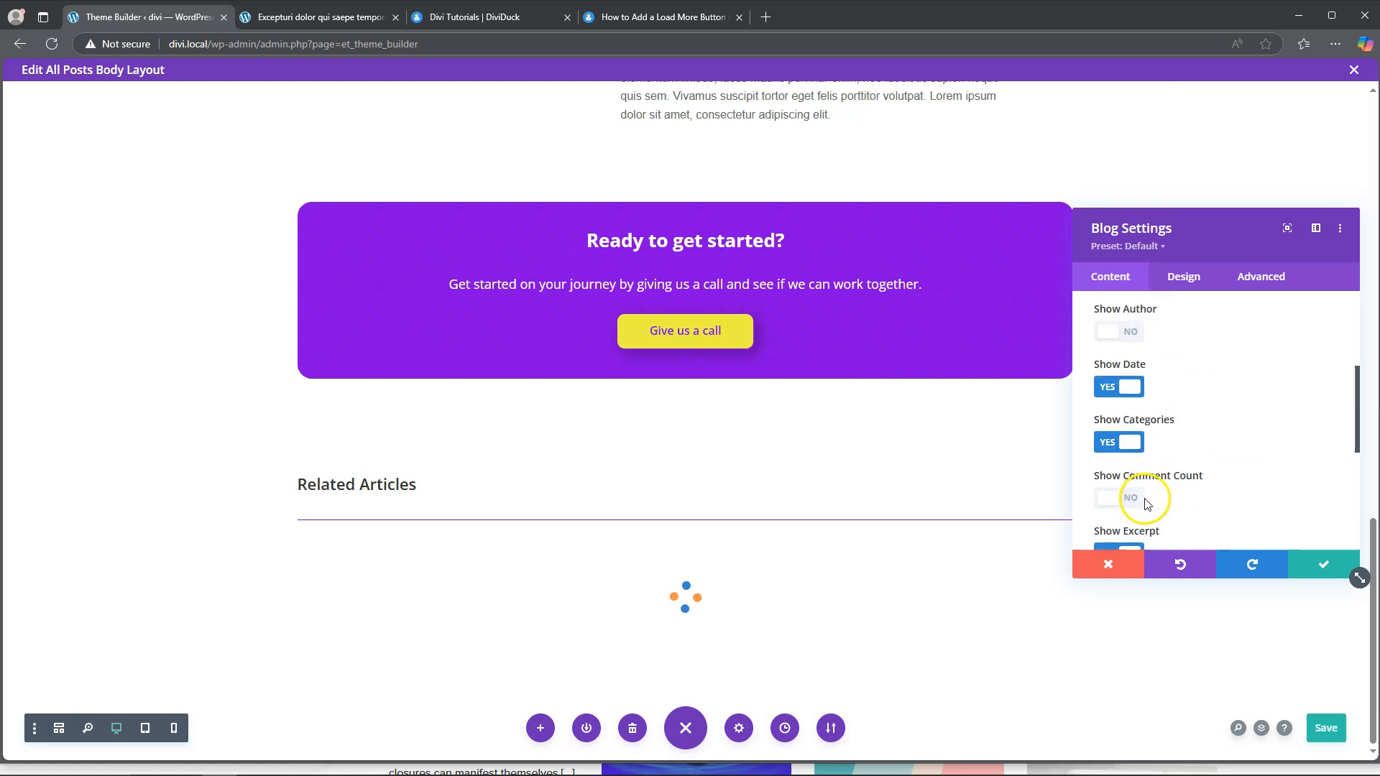
{"action": "left_click", "coordinate": [1130, 389]}
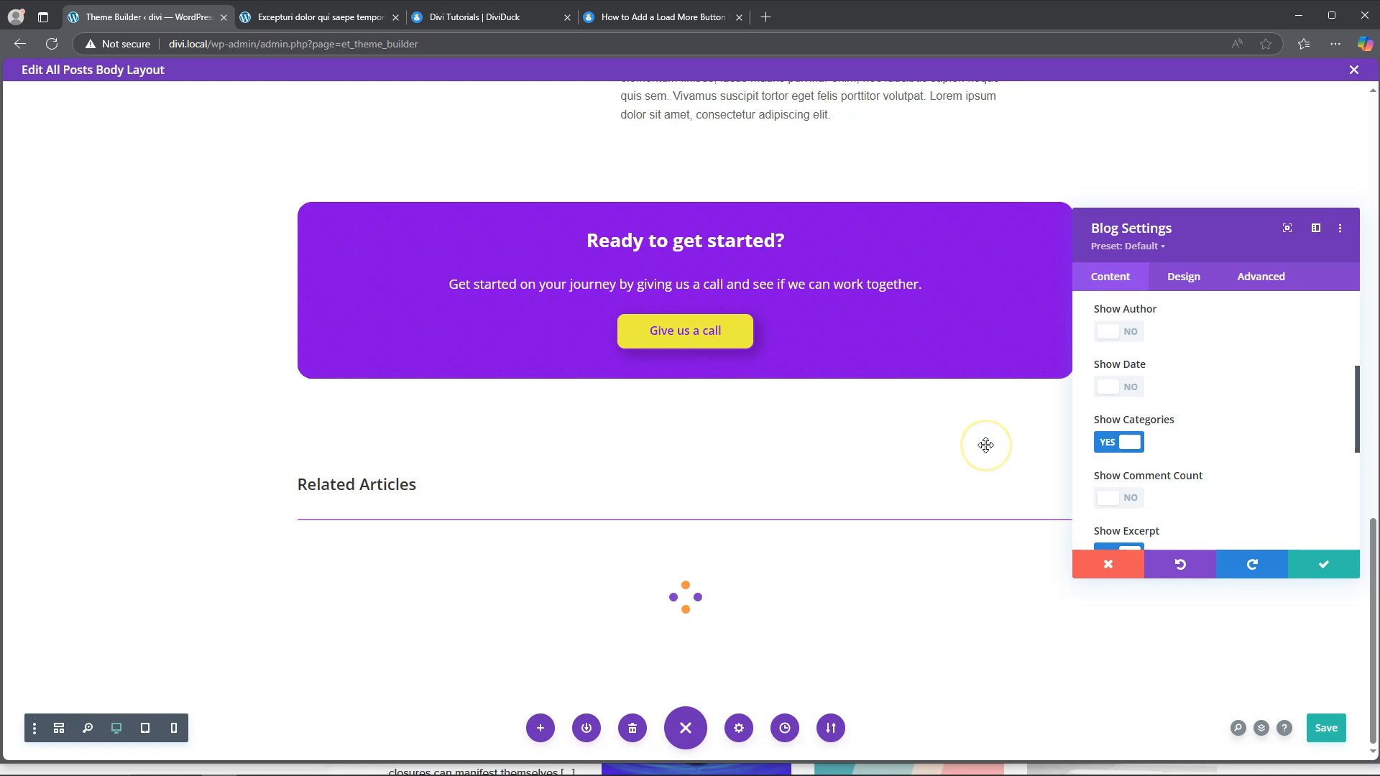
{"action": "scroll", "coordinate": [986, 445], "scroll_direction": "down", "scroll_amount": 5}
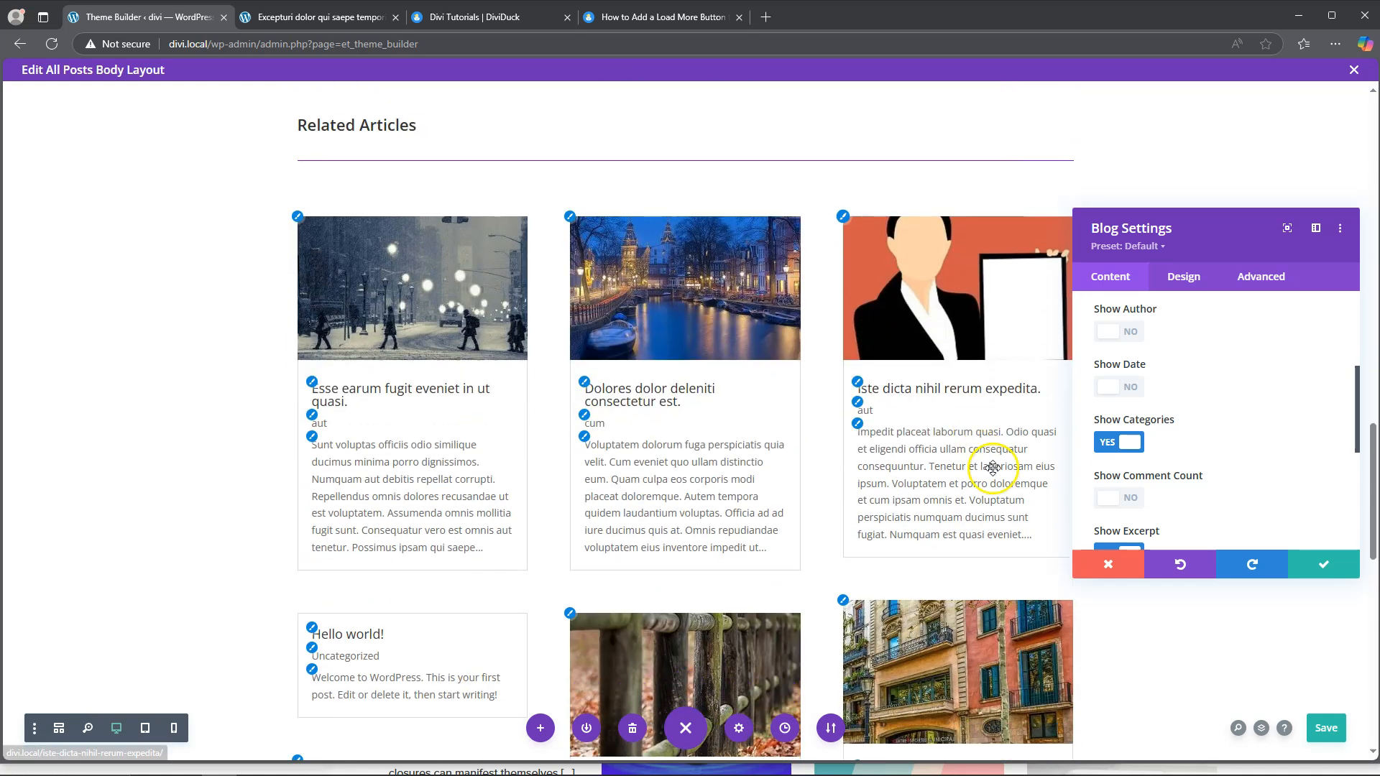
{"action": "scroll", "coordinate": [1179, 474], "scroll_direction": "down", "scroll_amount": 2}
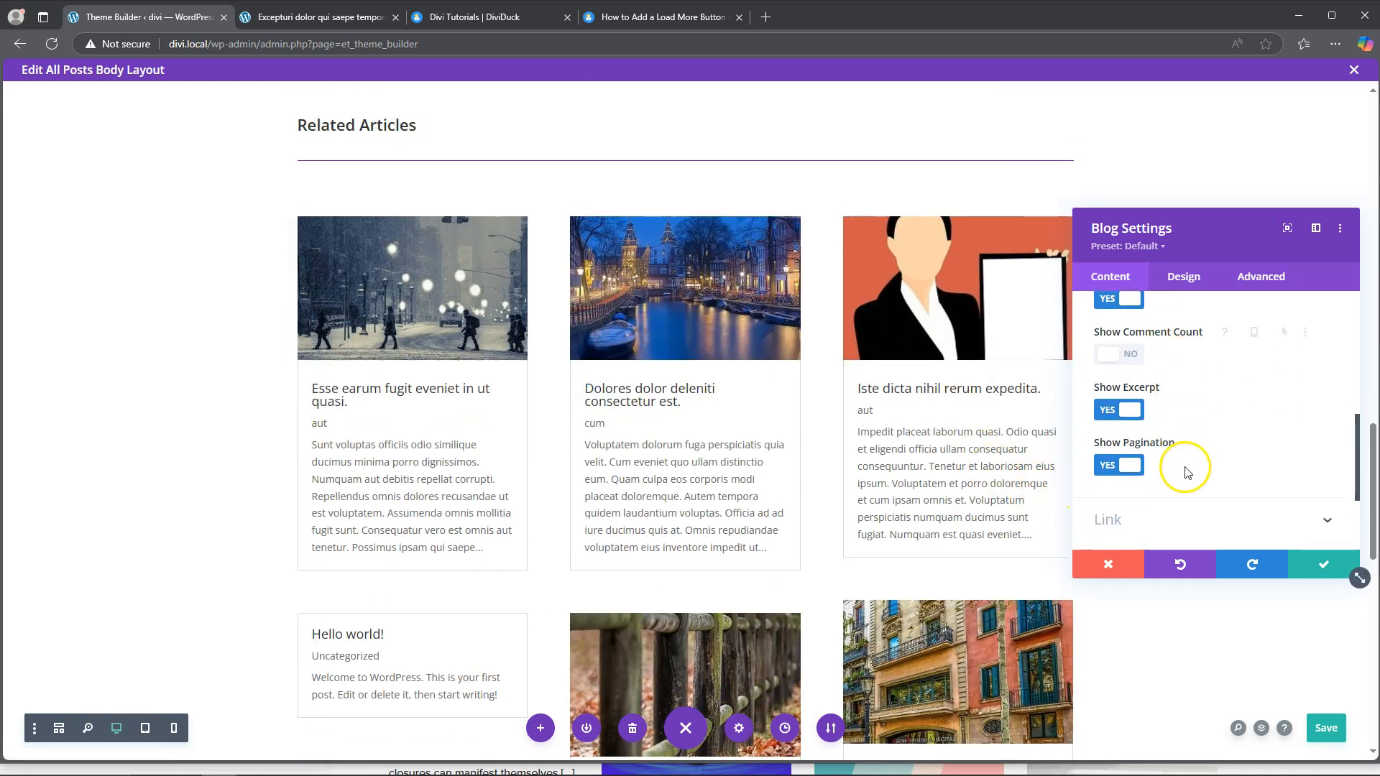
{"action": "left_click", "coordinate": [1129, 466]}
Set the Blog module's Post Count to 3.
{"action": "scroll", "coordinate": [1200, 453], "scroll_direction": "up", "scroll_amount": 4}
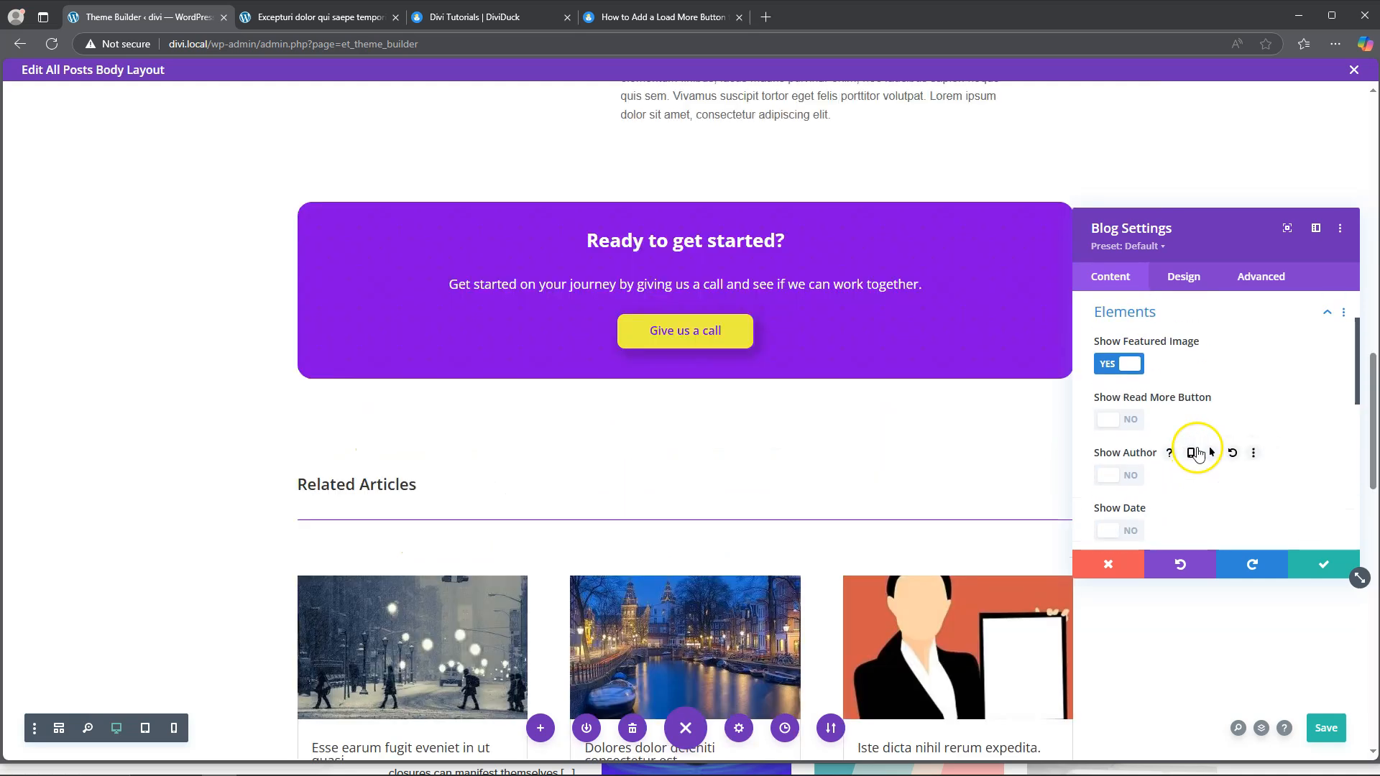
{"action": "scroll", "coordinate": [1198, 453], "scroll_direction": "up", "scroll_amount": 2}
{"action": "scroll", "coordinate": [1199, 451], "scroll_direction": "down", "scroll_amount": 3}
{"action": "scroll", "coordinate": [1198, 451], "scroll_direction": "up", "scroll_amount": 3}
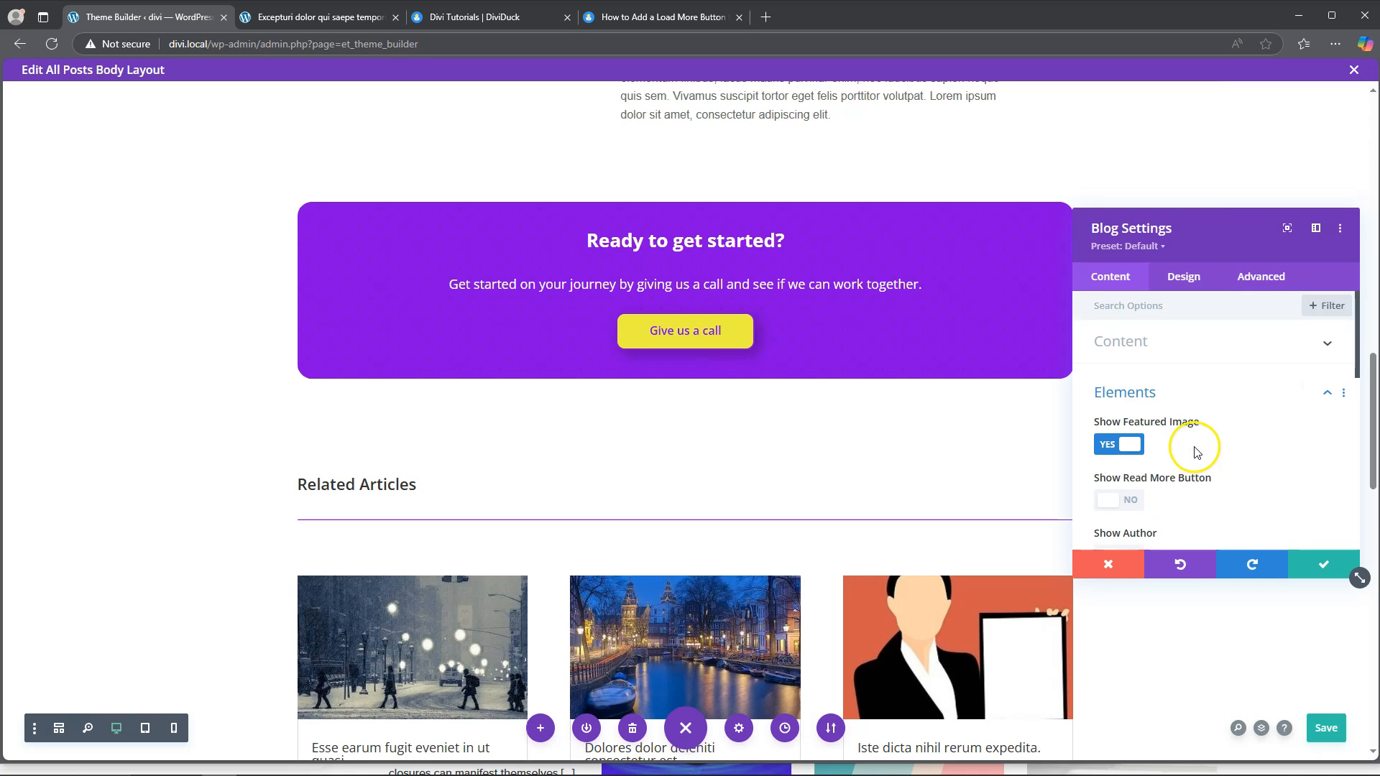
{"action": "left_click", "coordinate": [1163, 338]}
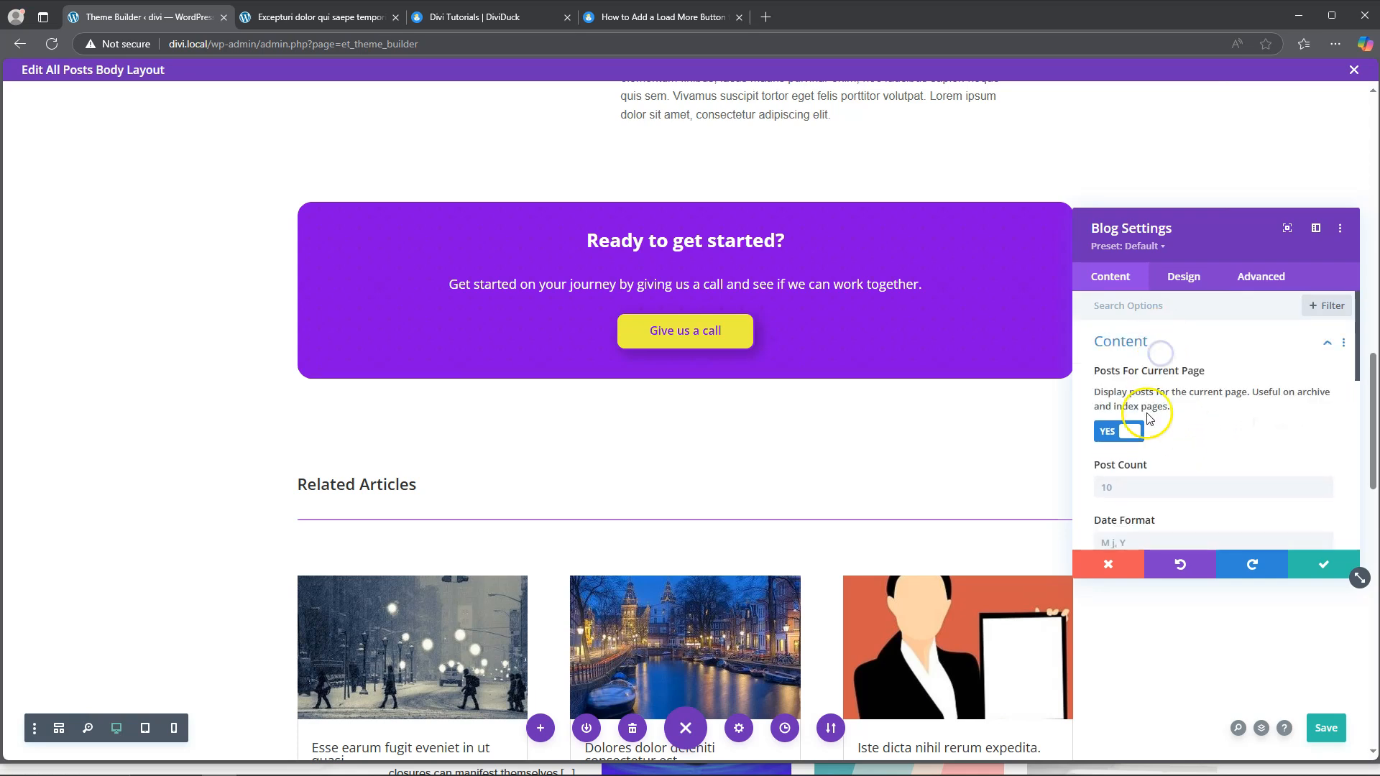
{"action": "scroll", "coordinate": [1122, 446], "scroll_direction": "down", "scroll_amount": 2}
{"action": "left_click", "coordinate": [1119, 343]}
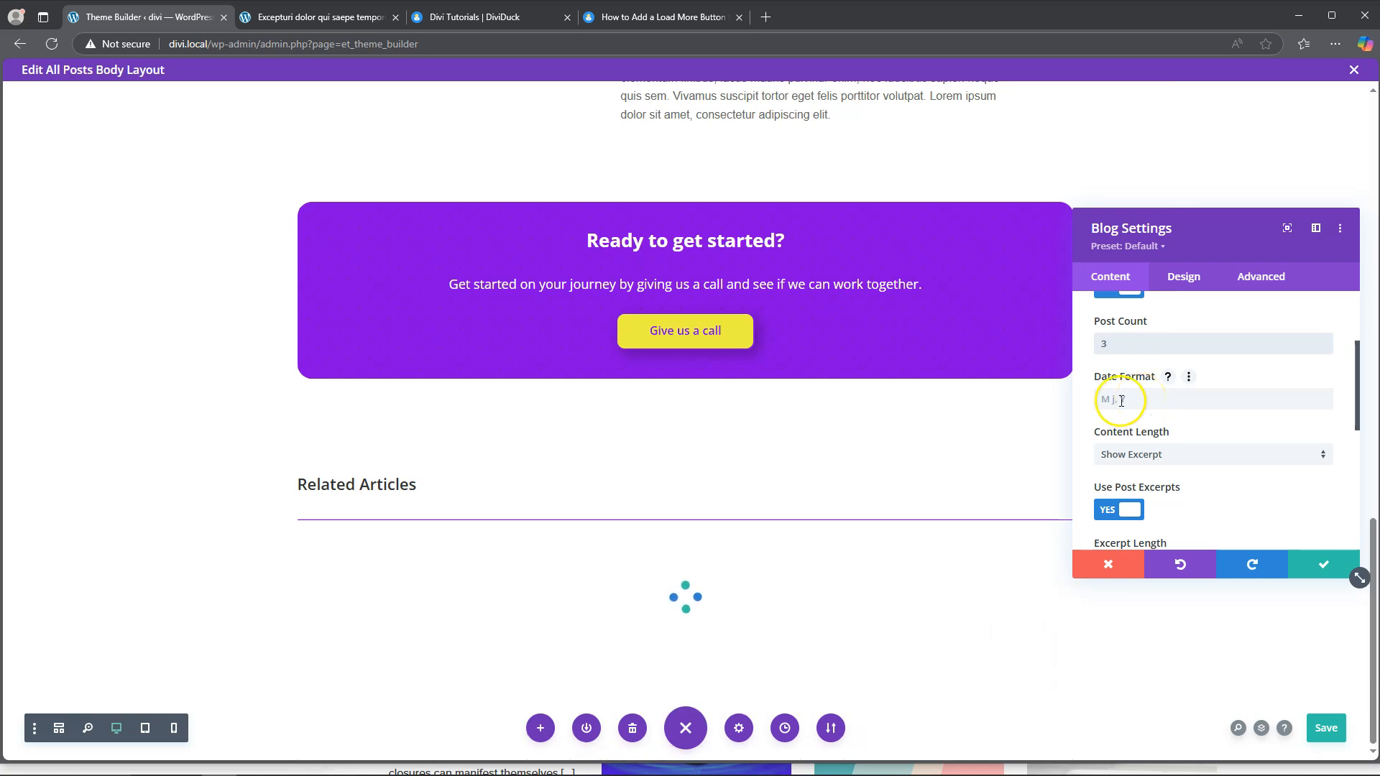
{"action": "scroll", "coordinate": [901, 492], "scroll_direction": "down", "scroll_amount": 5}
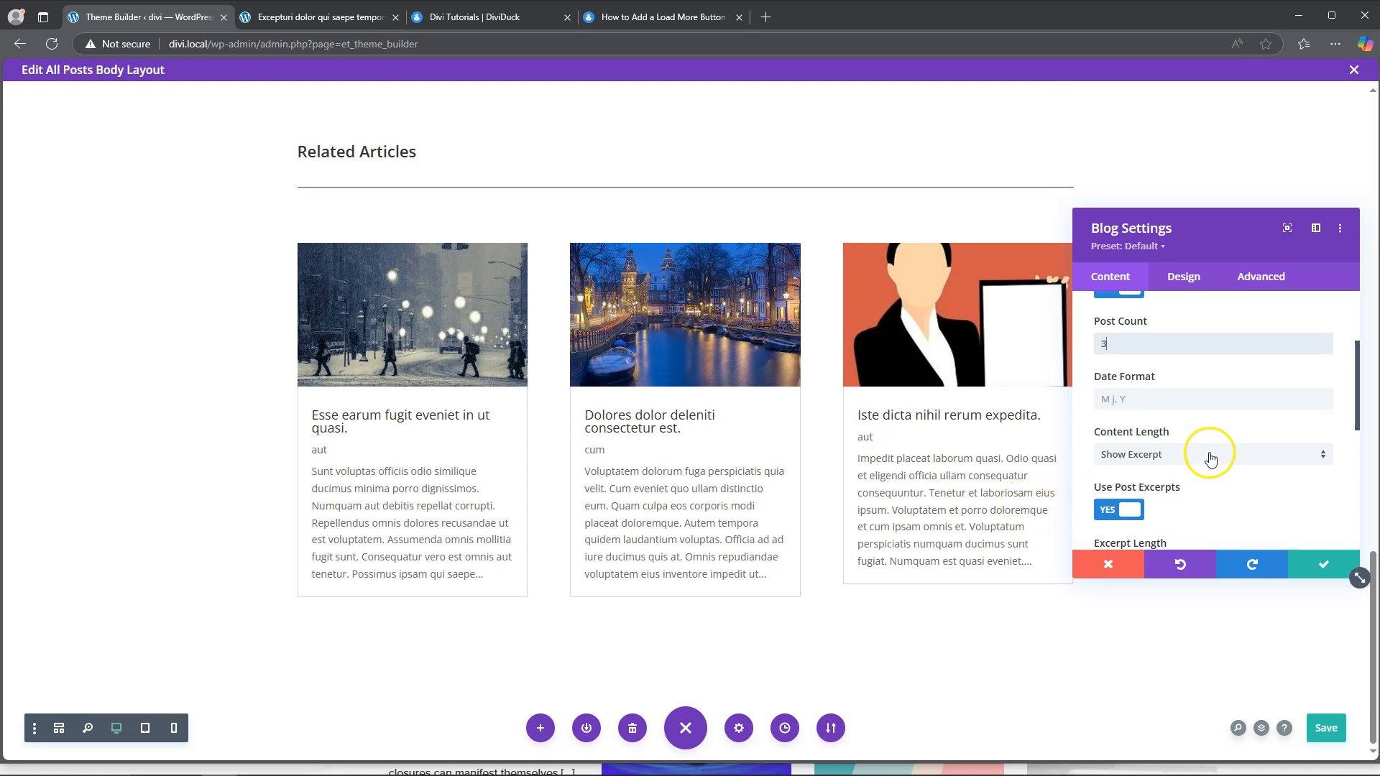
Keep the Blog module's Content Length on Show Excerpt and turn off Use Post Excerpts.
{"action": "left_click", "coordinate": [1208, 460]}
{"action": "left_click", "coordinate": [1189, 467]}
{"action": "scroll", "coordinate": [1186, 442], "scroll_direction": "down", "scroll_amount": 3}
{"action": "scroll", "coordinate": [1174, 389], "scroll_direction": "up", "scroll_amount": 1}
{"action": "left_click", "coordinate": [1132, 367]}
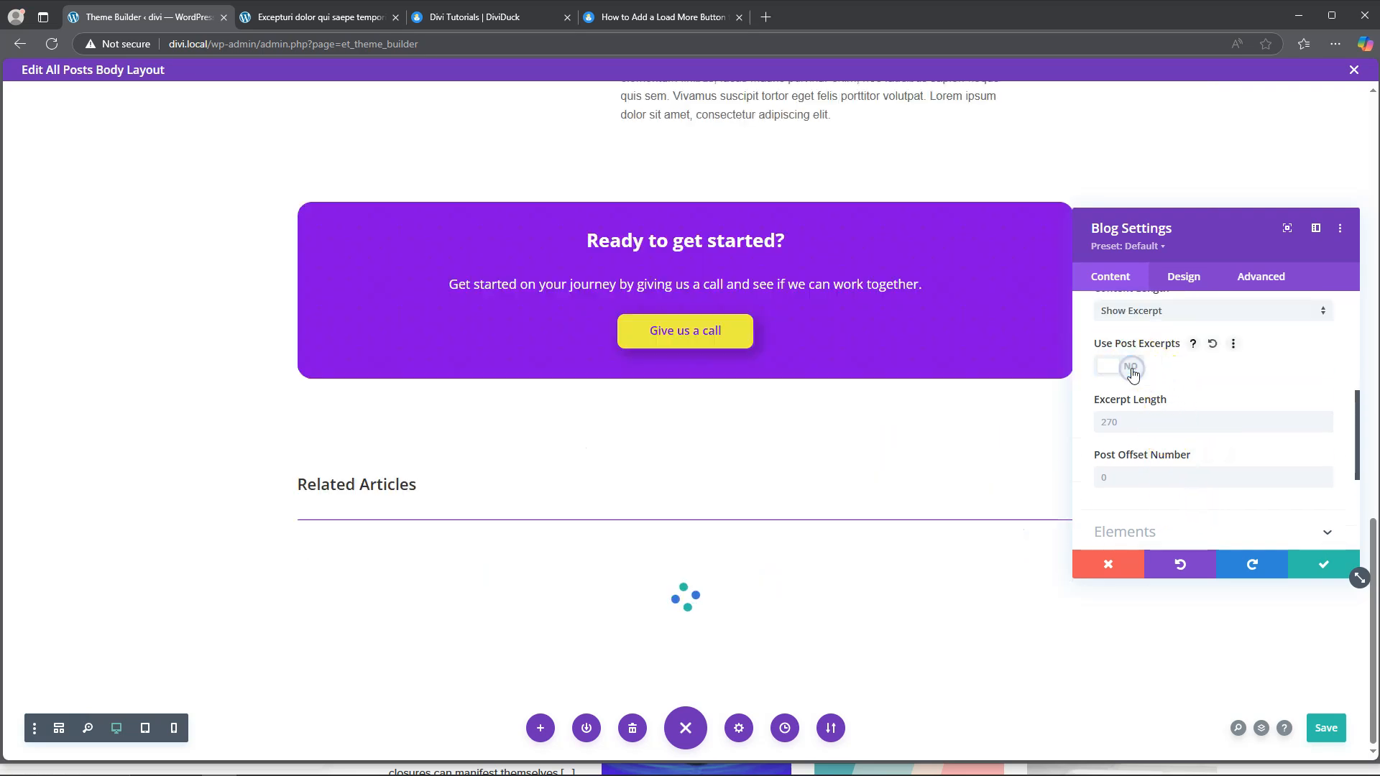
{"action": "scroll", "coordinate": [947, 441], "scroll_direction": "down", "scroll_amount": 5}
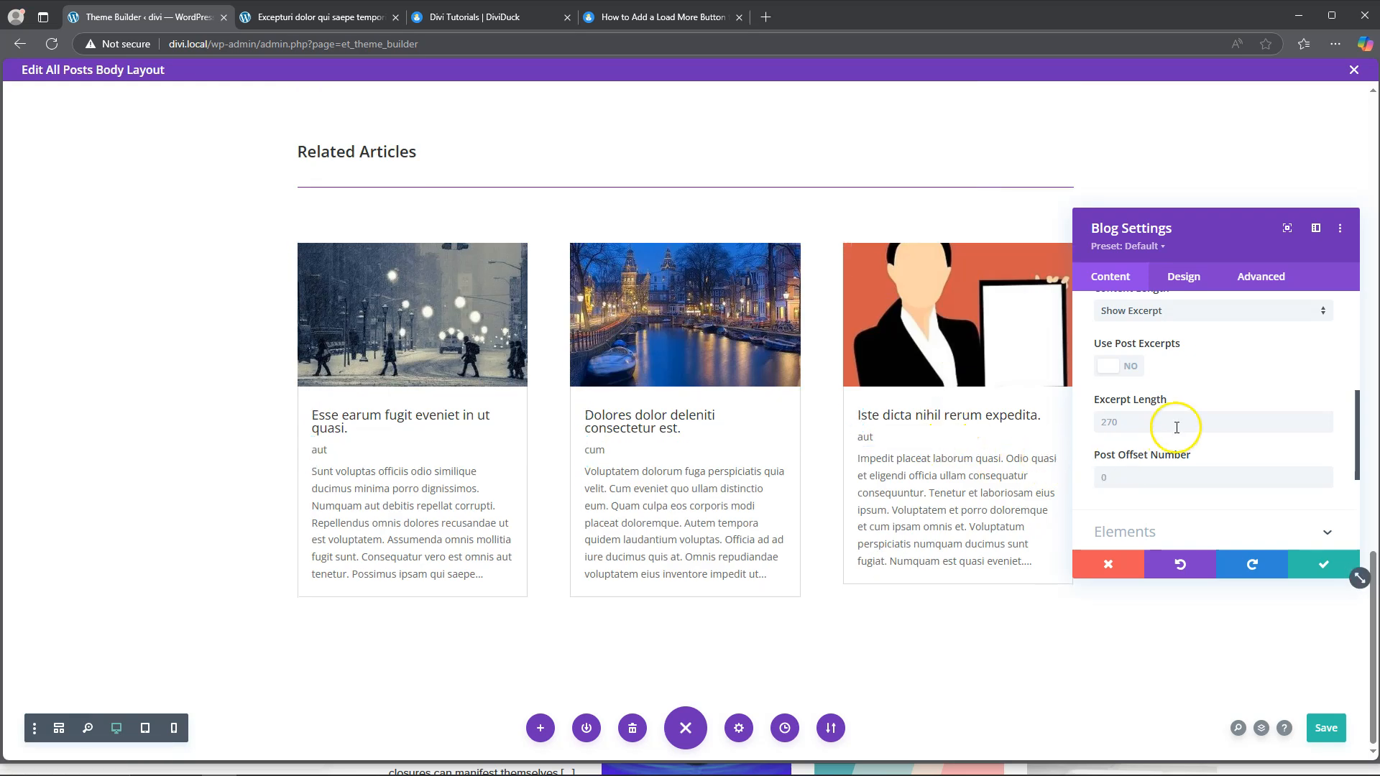
Turn off Show Excerpt among the Blog module's elements.
{"action": "scroll", "coordinate": [1193, 421], "scroll_direction": "up", "scroll_amount": 5}
{"action": "left_click", "coordinate": [1165, 340]}
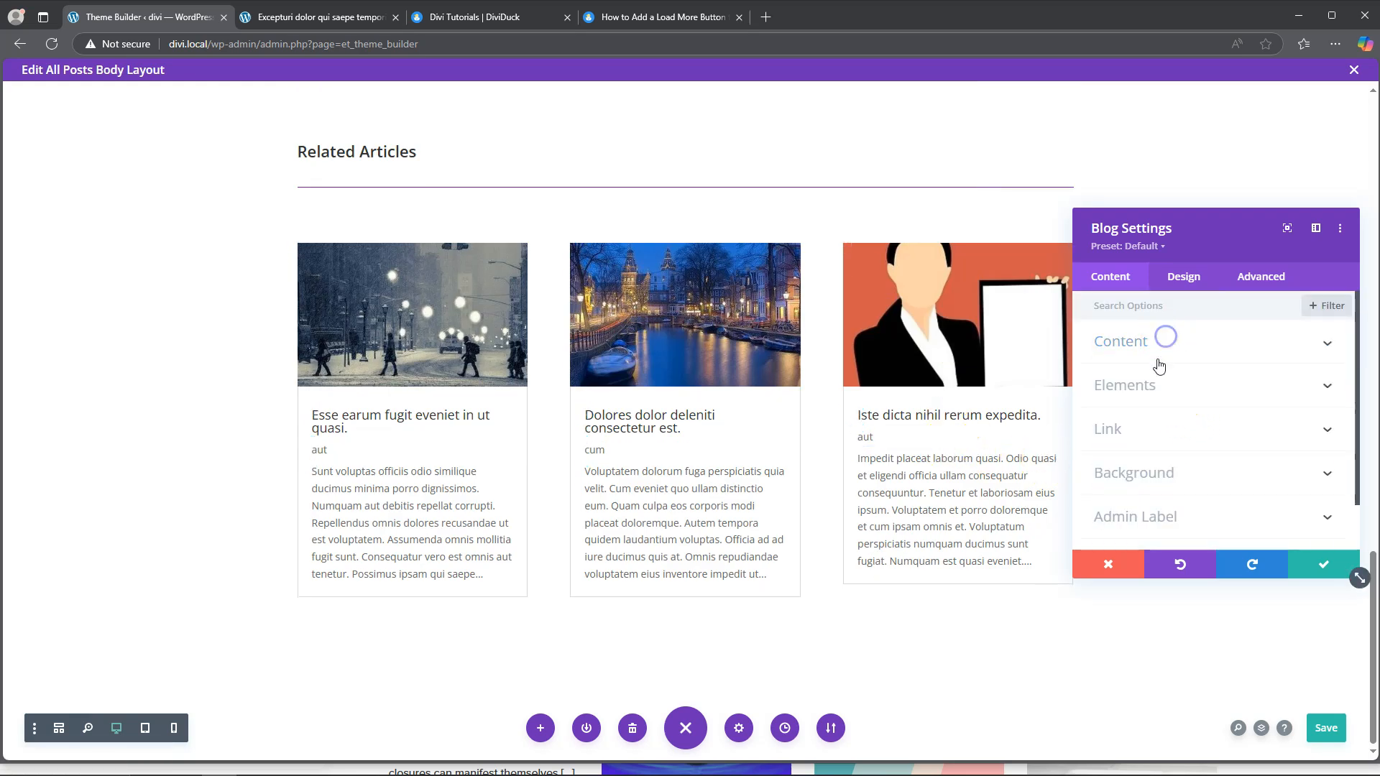
{"action": "left_click", "coordinate": [1149, 387]}
{"action": "scroll", "coordinate": [1155, 432], "scroll_direction": "down", "scroll_amount": 5}
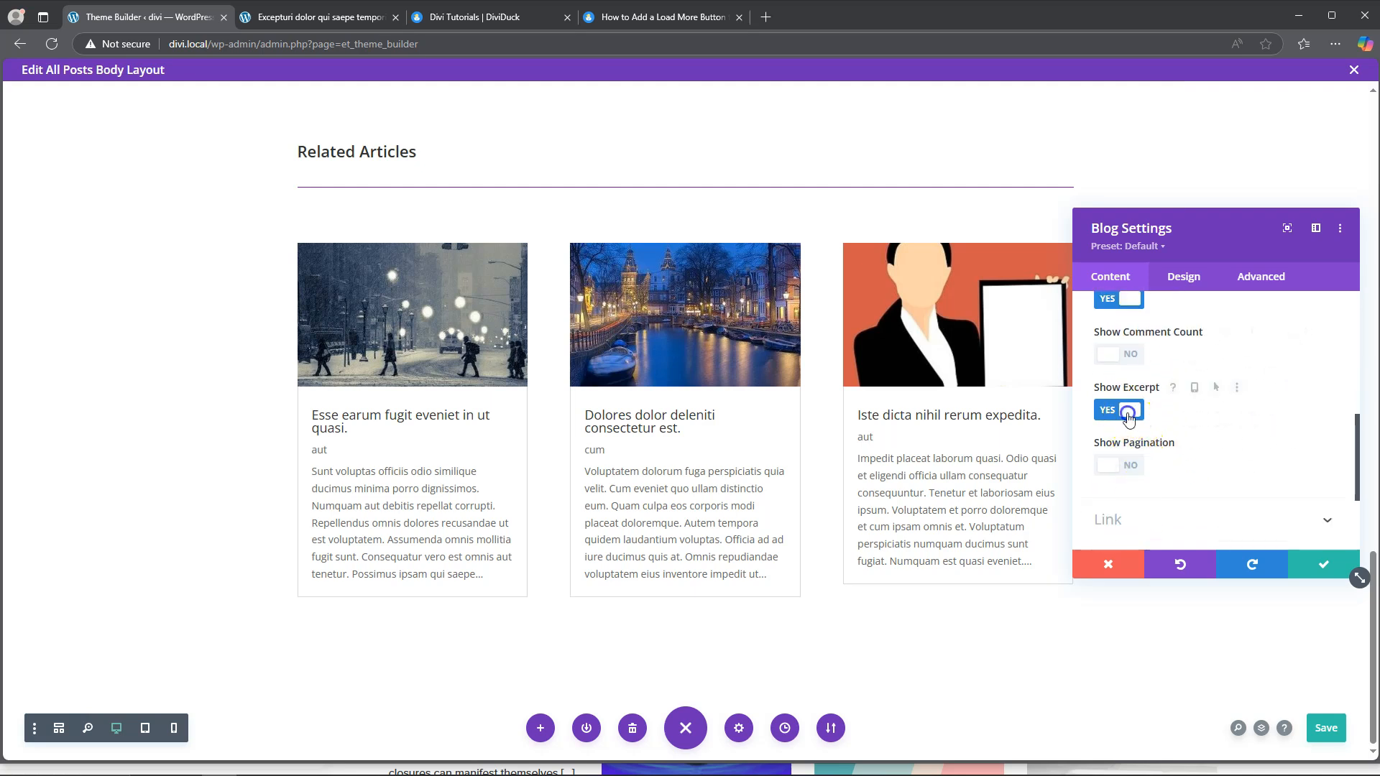
{"action": "left_click", "coordinate": [1129, 416]}
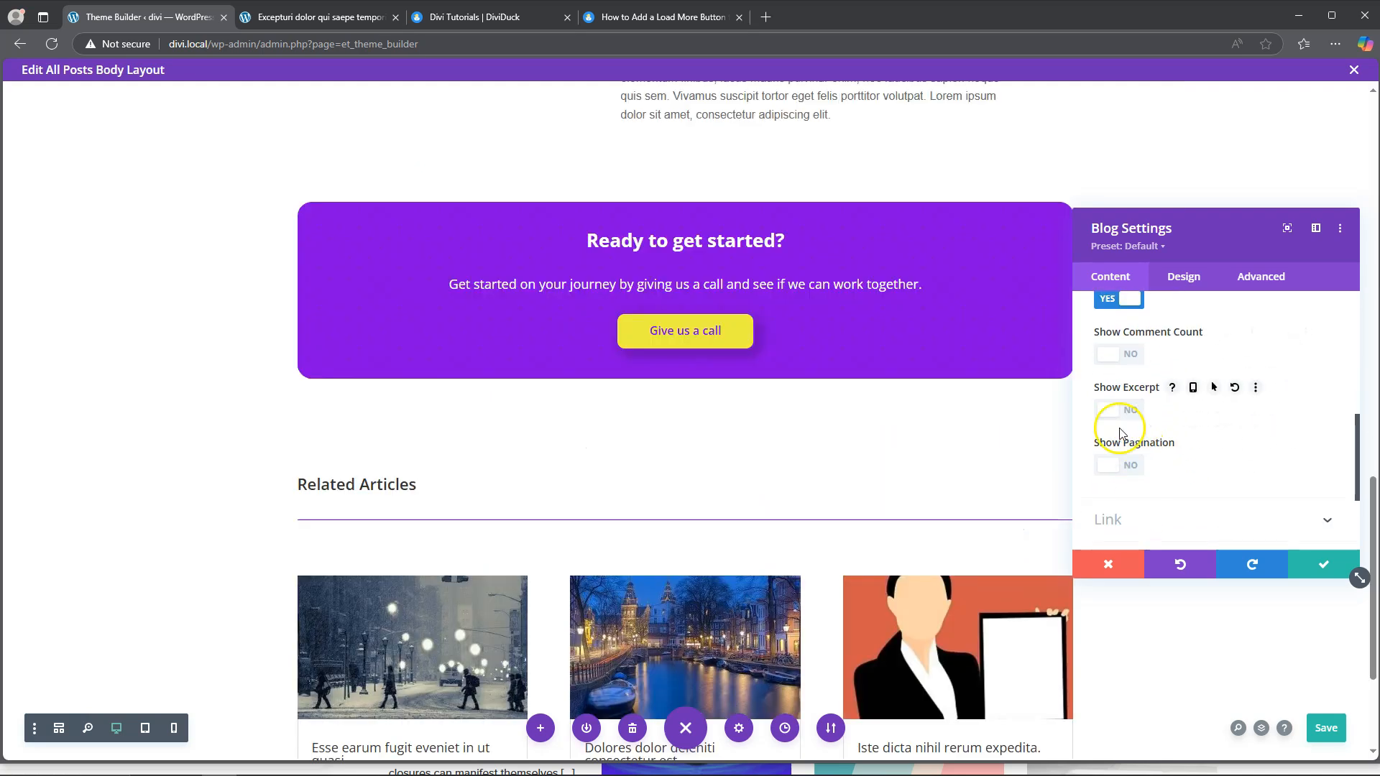
{"action": "scroll", "coordinate": [927, 503], "scroll_direction": "down", "scroll_amount": 3}
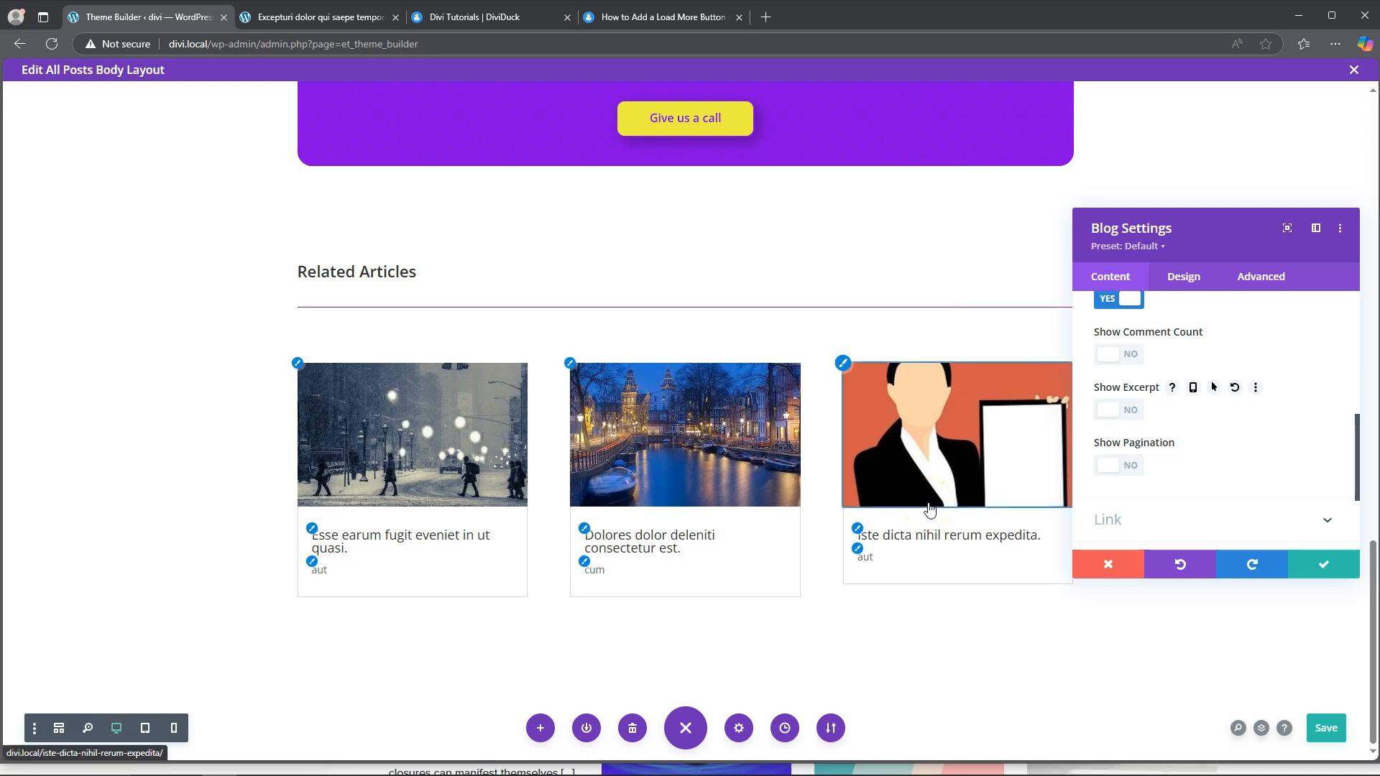
Style the Blog module's title text with Bold weight, the Boogaloo font and a 22px text size.
{"action": "left_click", "coordinate": [1186, 286]}
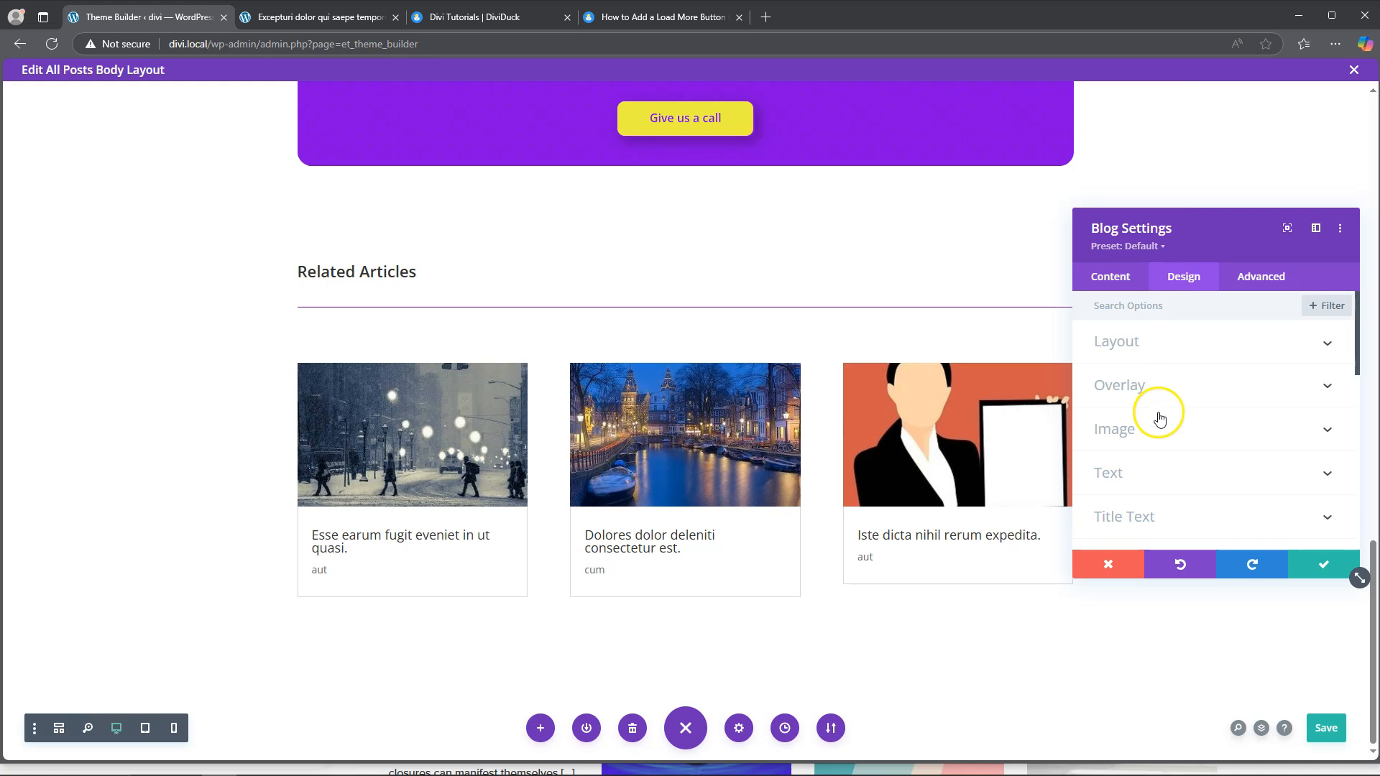
{"action": "left_click", "coordinate": [1172, 516]}
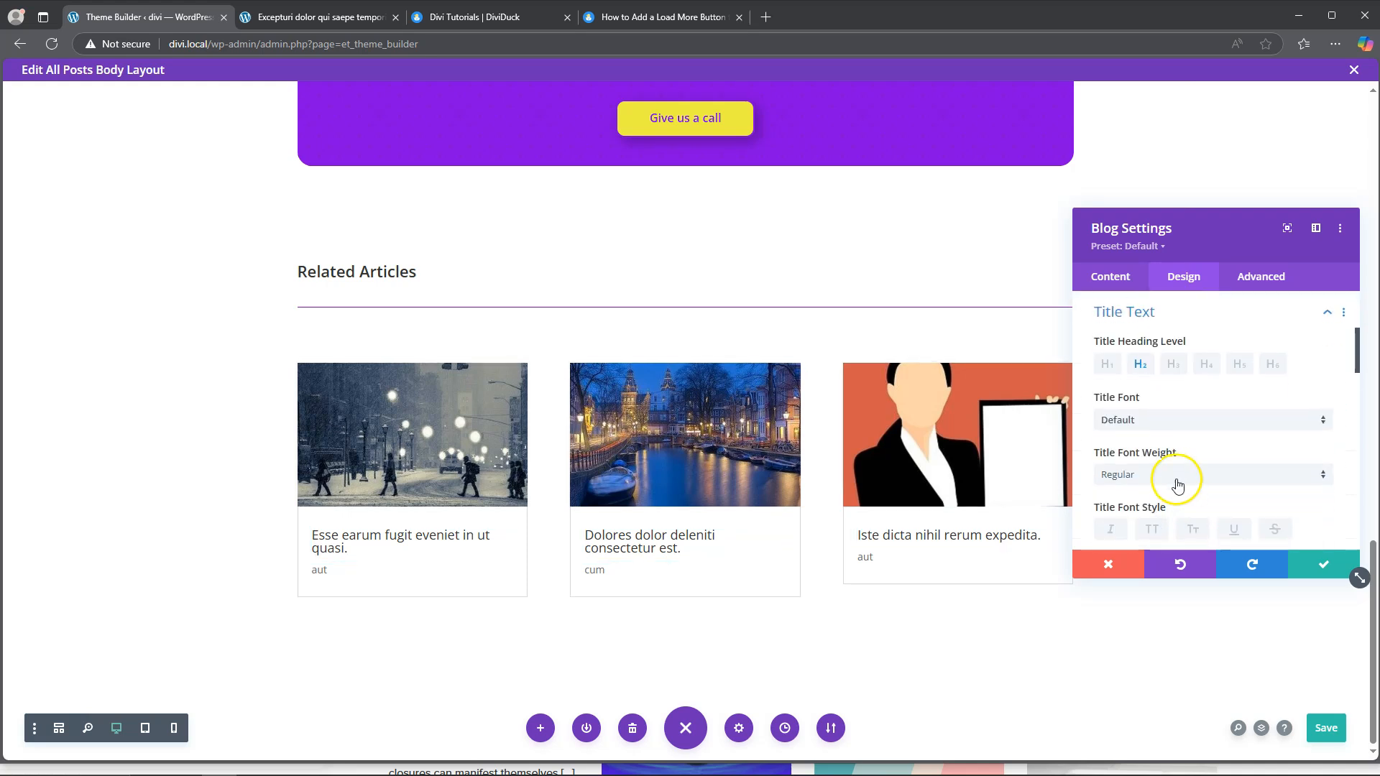
{"action": "left_click", "coordinate": [1174, 477]}
{"action": "left_click", "coordinate": [1170, 640]}
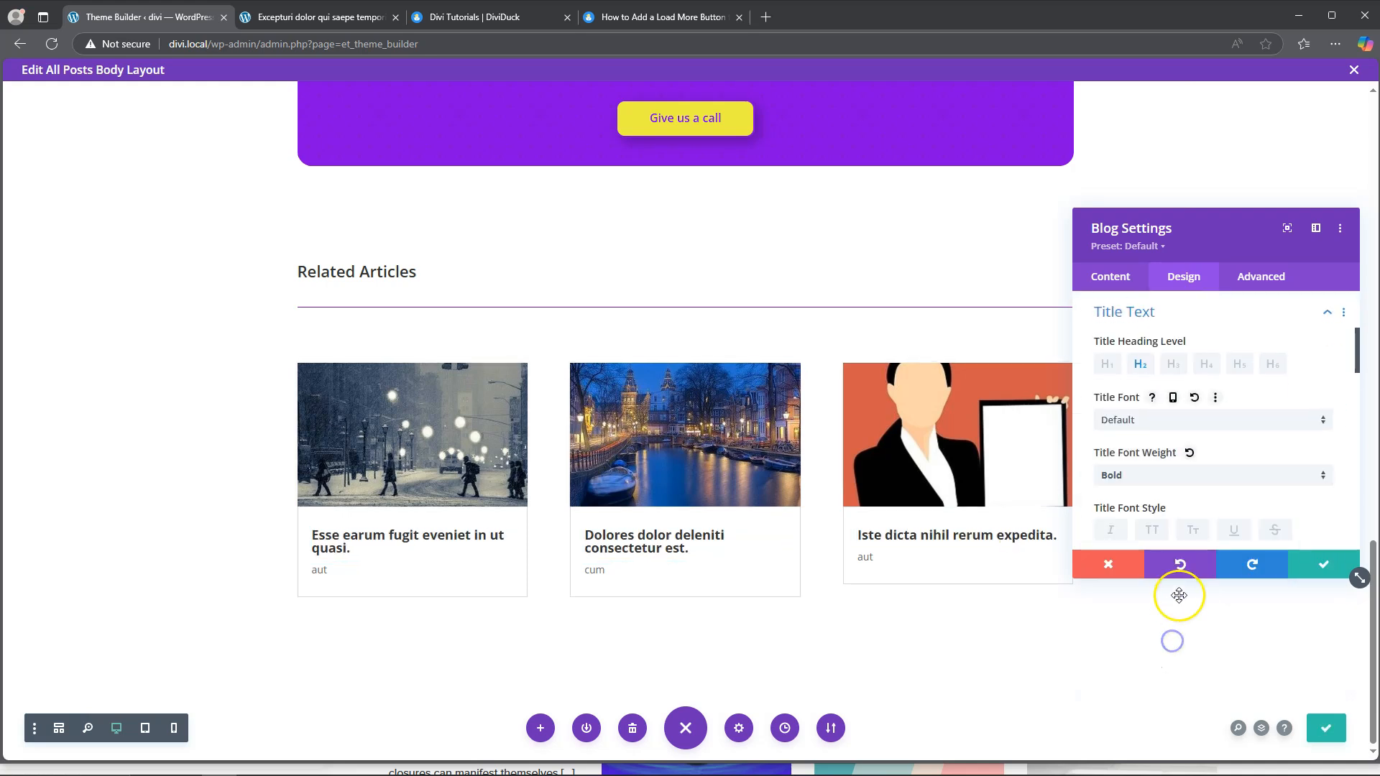
{"action": "left_click", "coordinate": [1172, 422]}
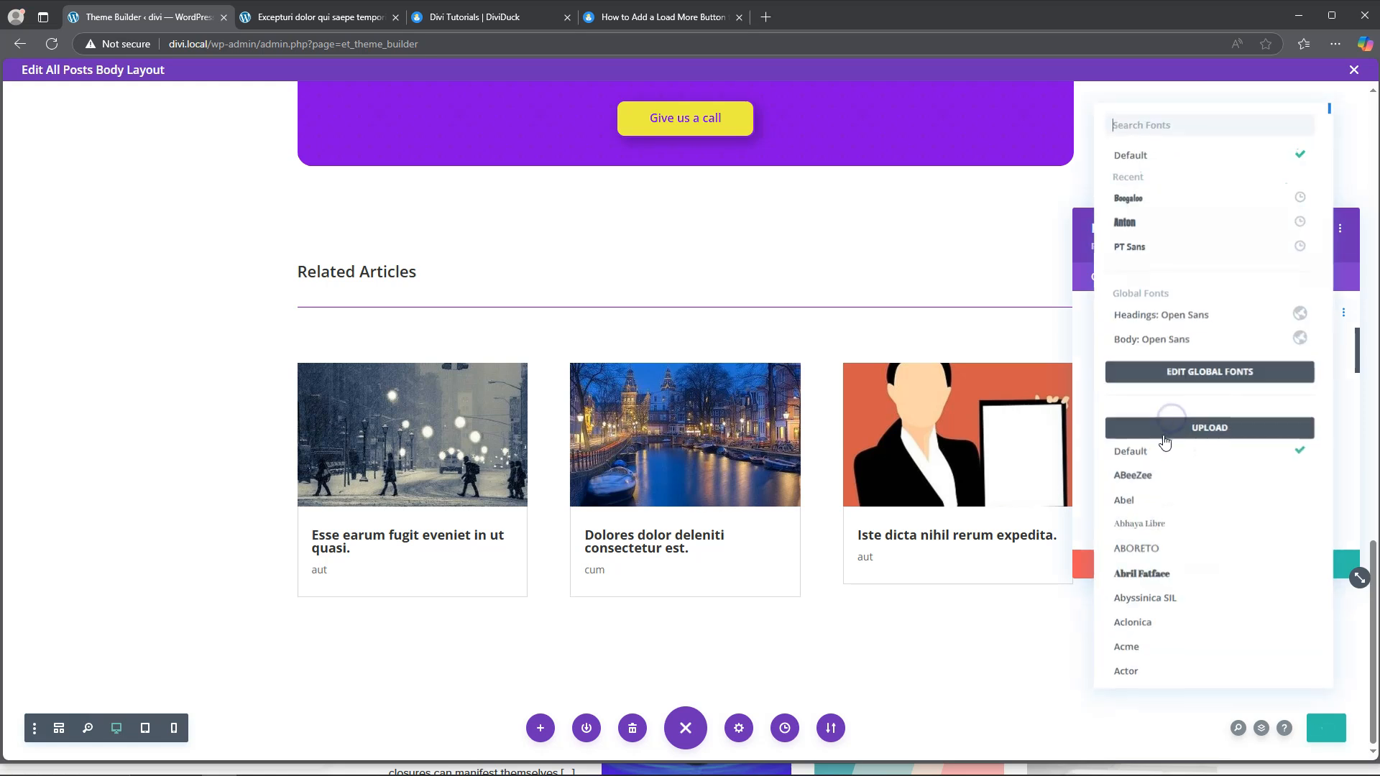
{"action": "left_click", "coordinate": [1157, 202]}
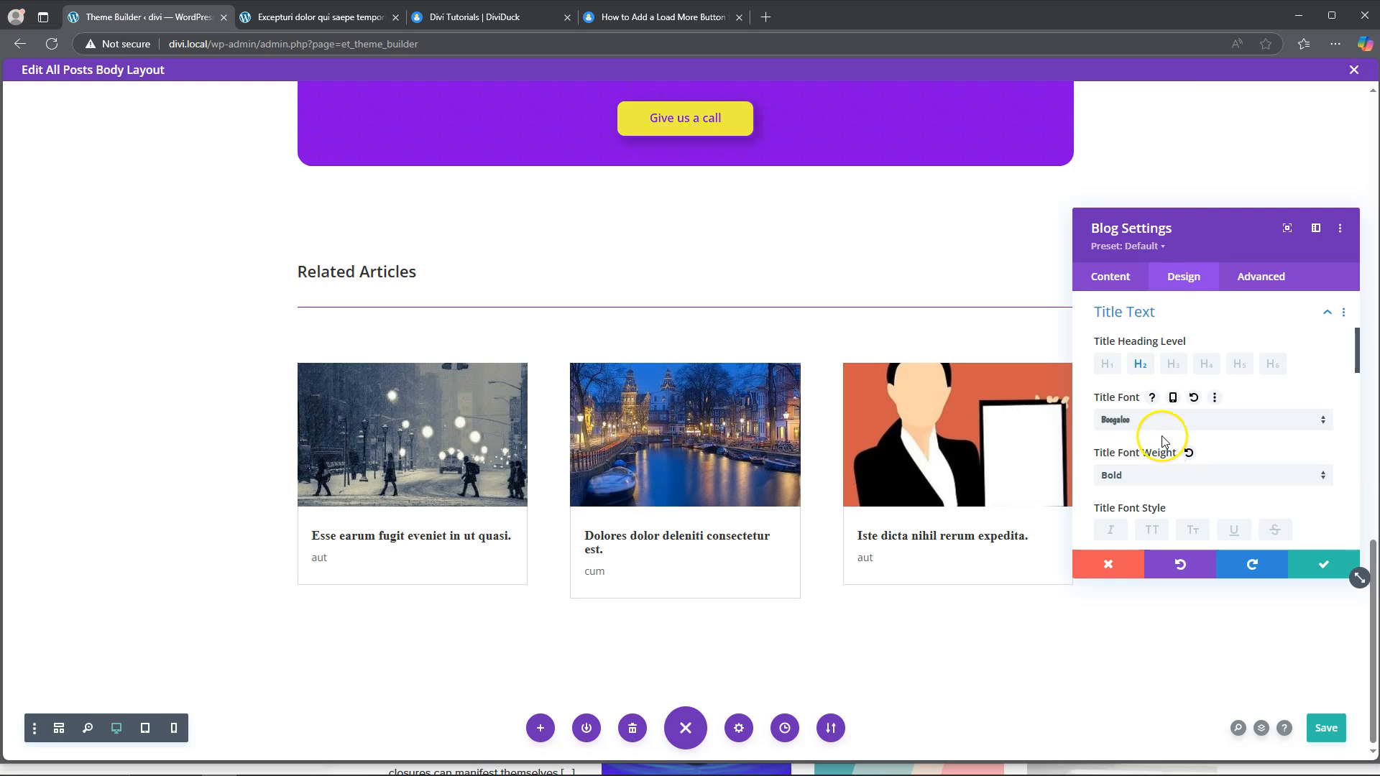
{"action": "scroll", "coordinate": [1163, 456], "scroll_direction": "down", "scroll_amount": 4}
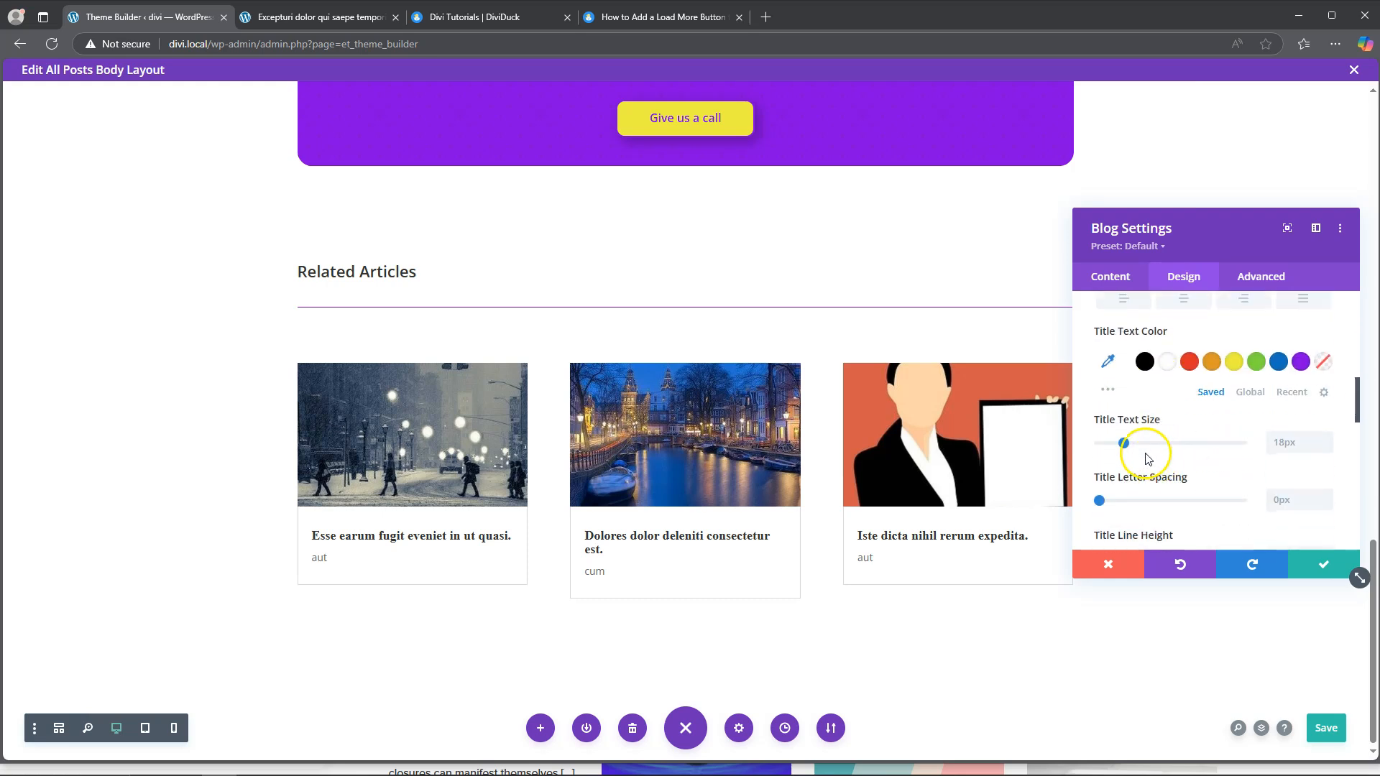
{"action": "left_click_drag", "start_coordinate": [1125, 445], "coordinate": [1132, 447]}
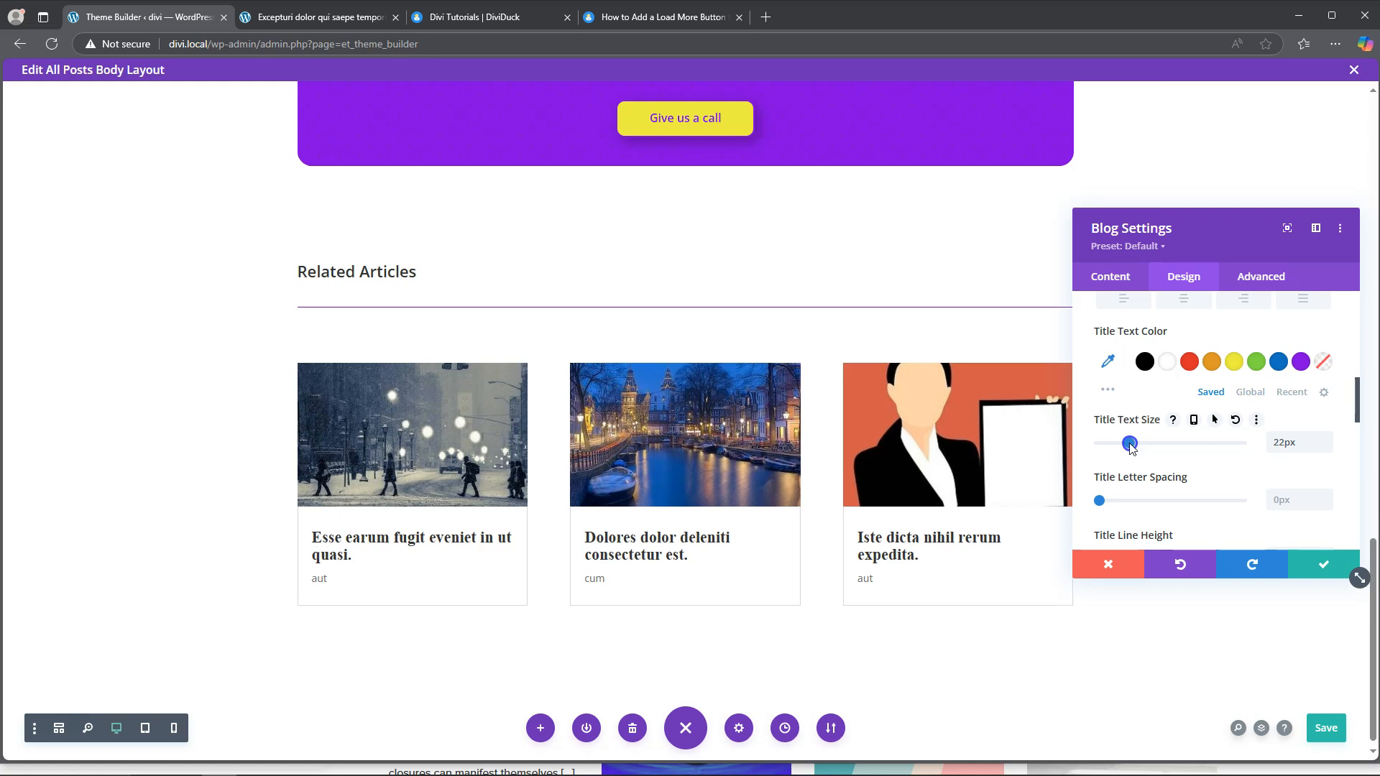
Set the Blog module's meta text color to the saved orange #E09900 and its font weight to Semi Bold.
{"action": "scroll", "coordinate": [1161, 475], "scroll_direction": "down", "scroll_amount": 2}
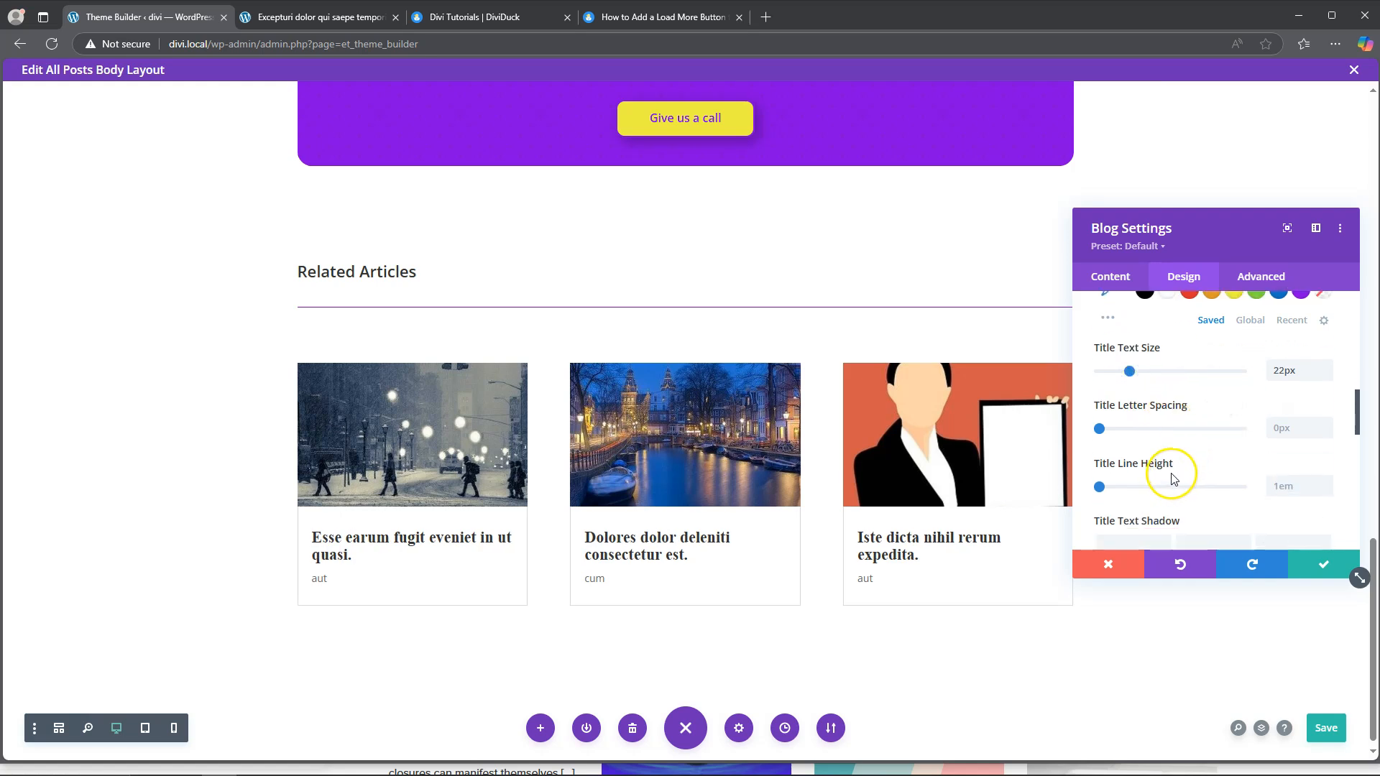
{"action": "scroll", "coordinate": [1186, 453], "scroll_direction": "down", "scroll_amount": 4}
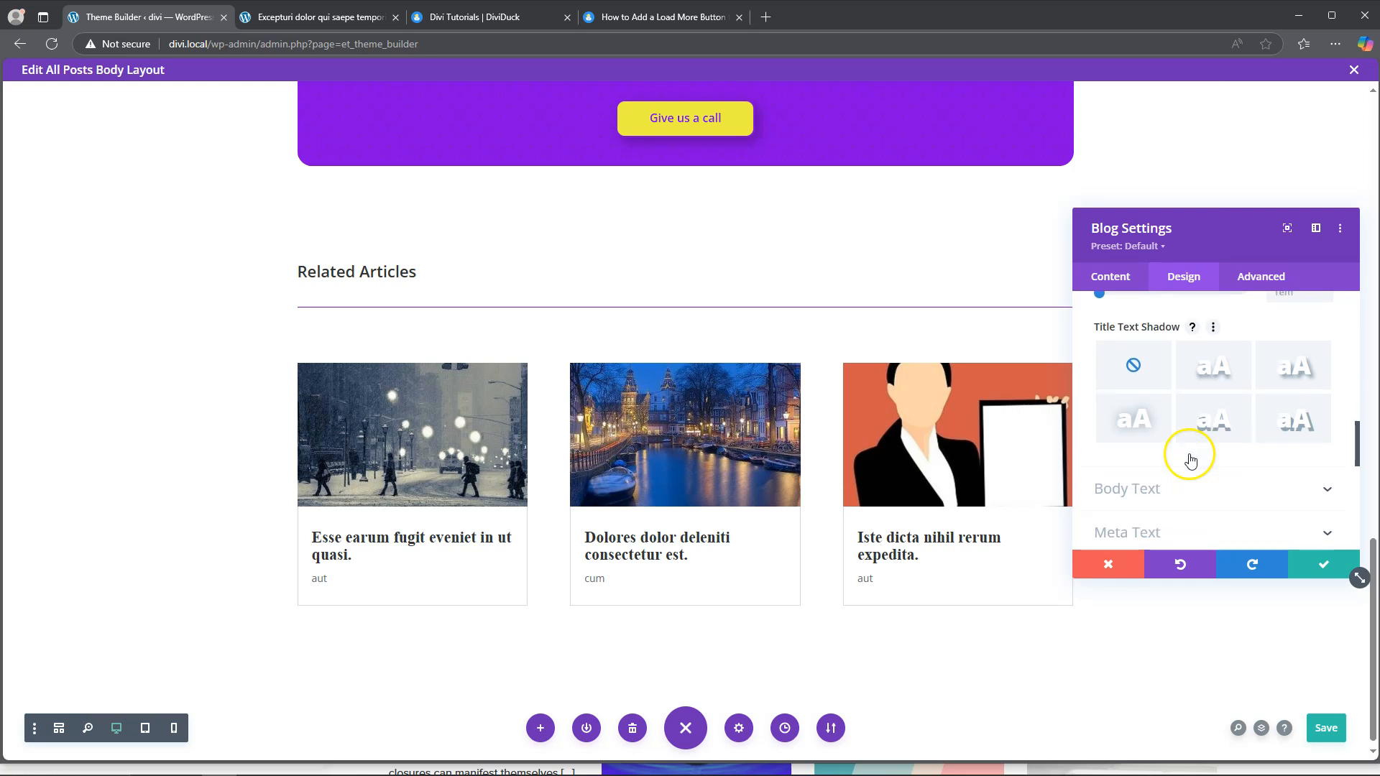
{"action": "left_click", "coordinate": [1166, 364]}
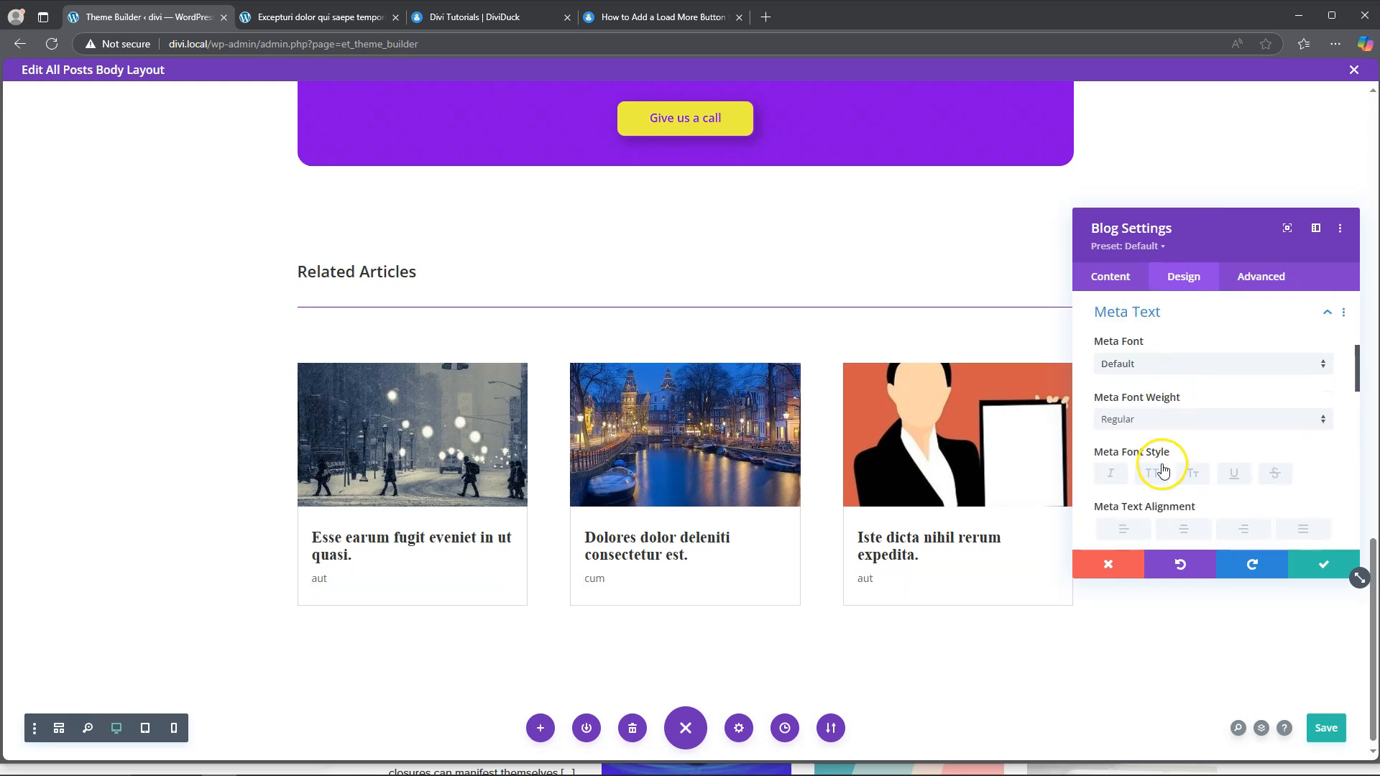
{"action": "scroll", "coordinate": [1162, 468], "scroll_direction": "down", "scroll_amount": 2}
{"action": "left_click", "coordinate": [1212, 451]}
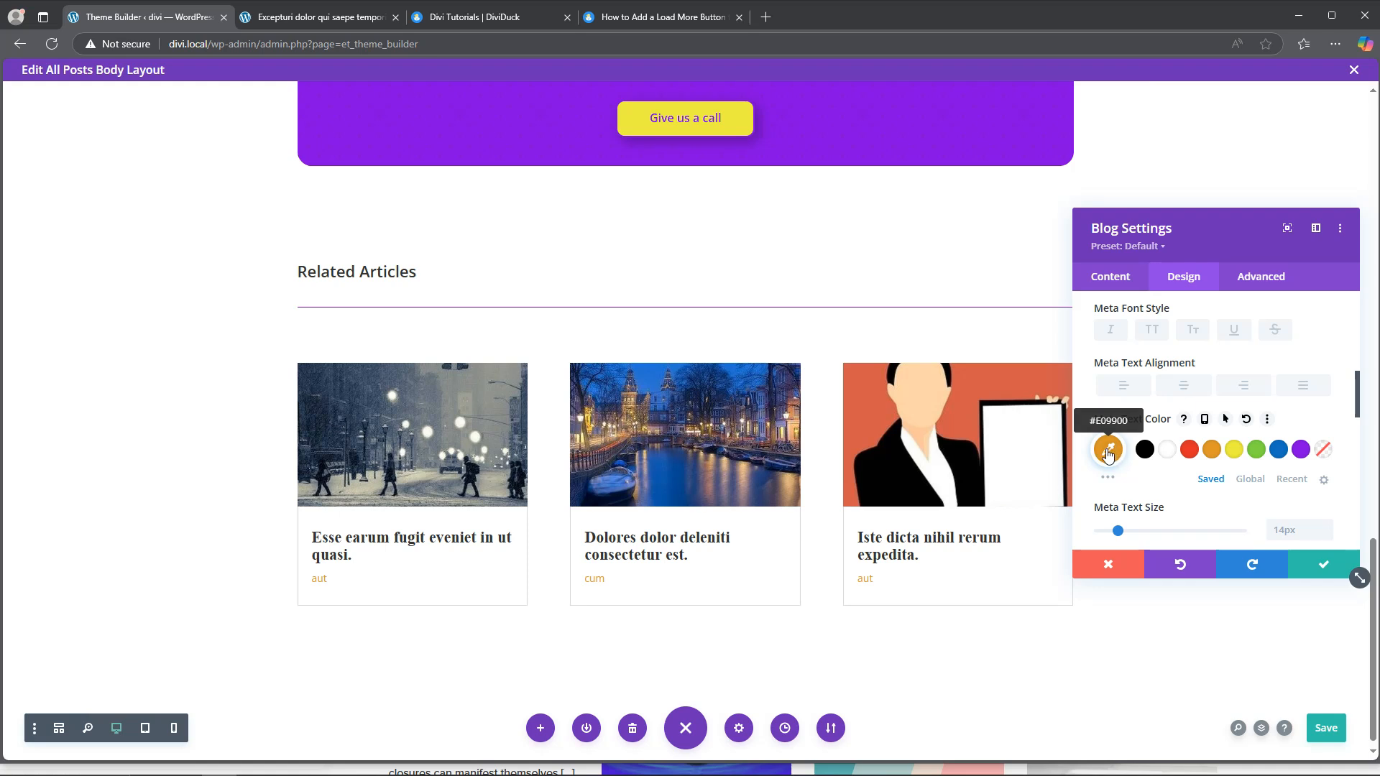
{"action": "scroll", "coordinate": [1159, 391], "scroll_direction": "up", "scroll_amount": 2}
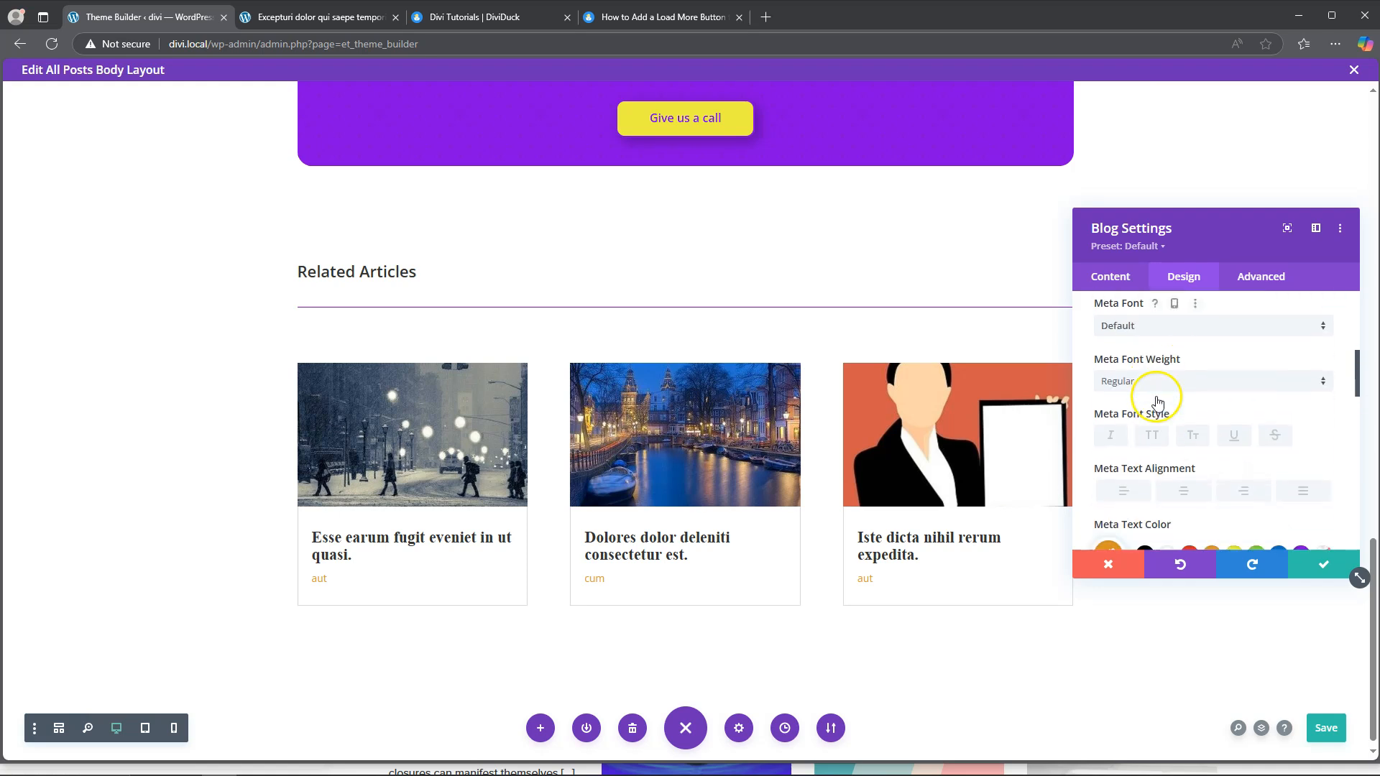
{"action": "left_click", "coordinate": [1155, 351]}
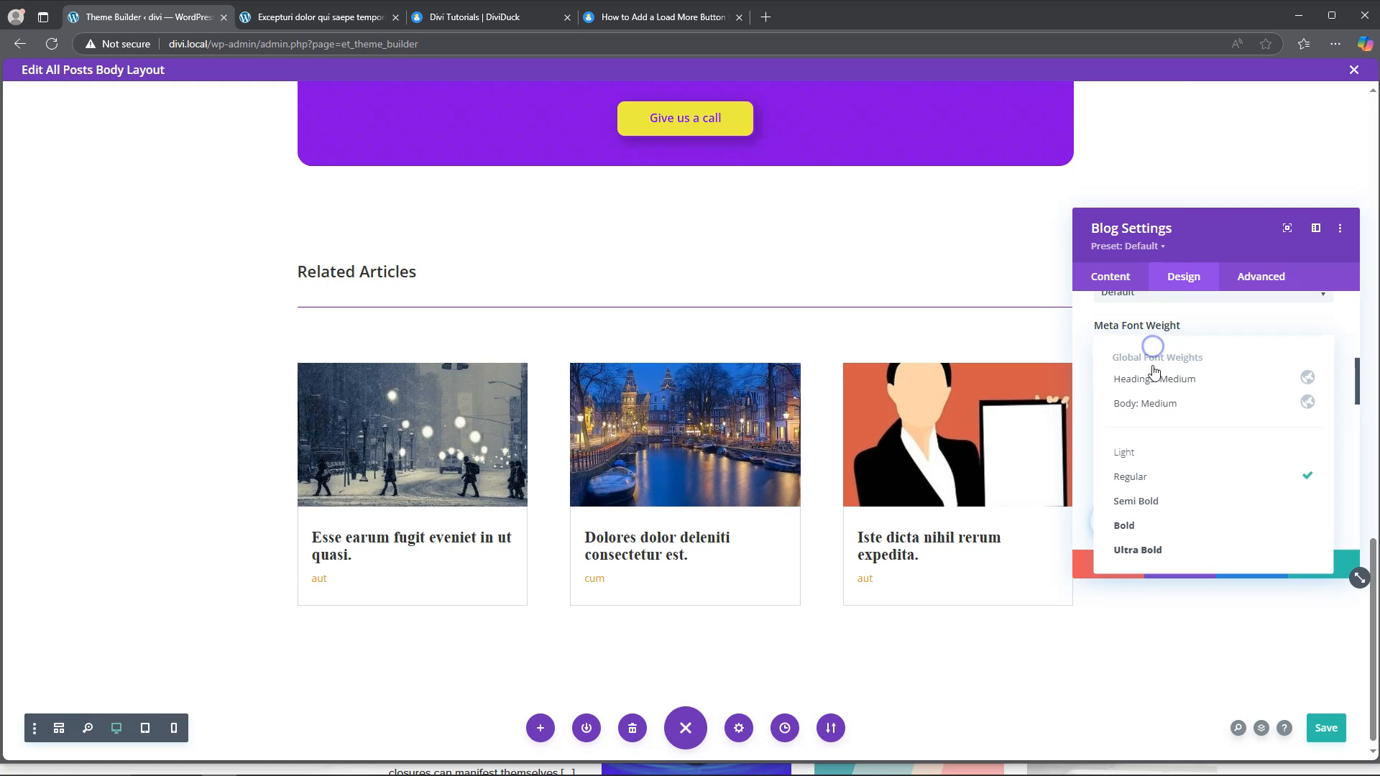
{"action": "left_click", "coordinate": [1163, 500]}
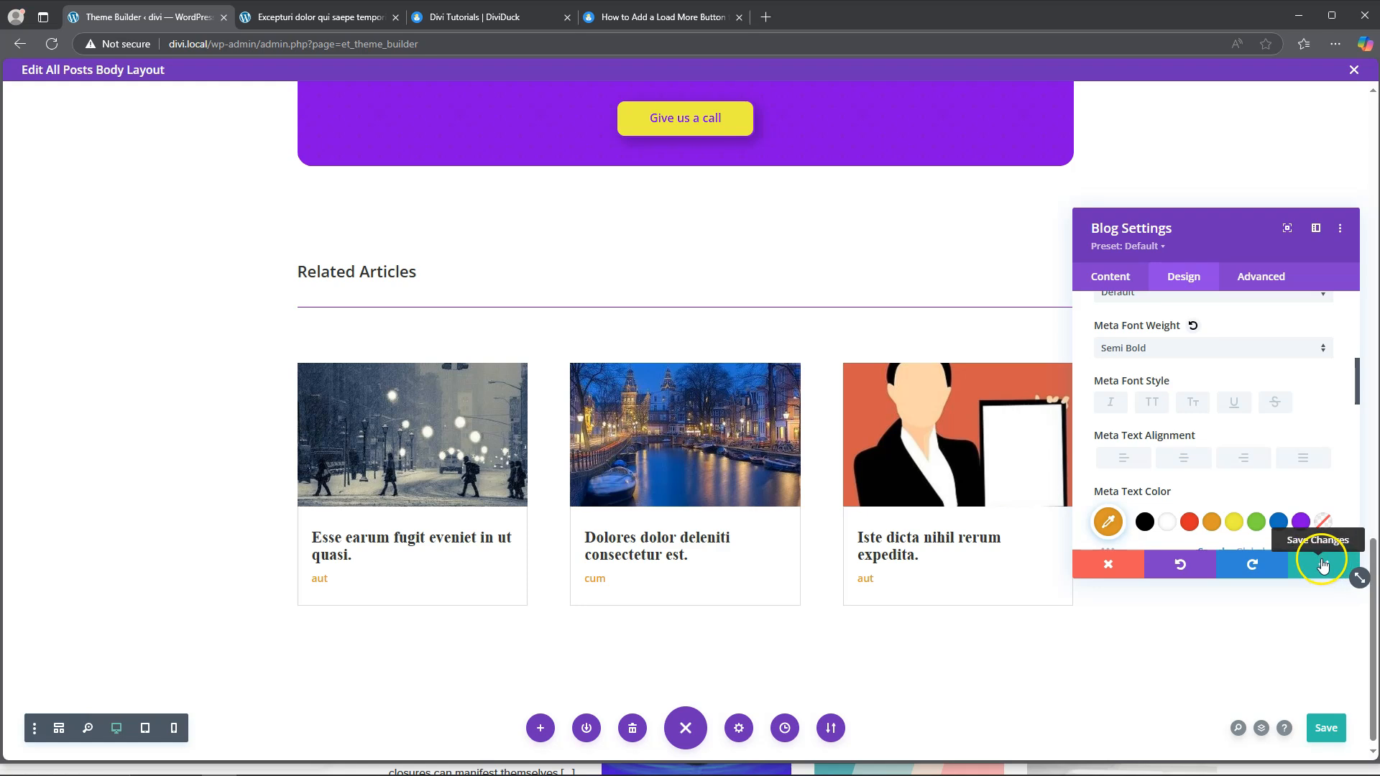
Set the Blog module's grid layout border width to 0px on all sides.
{"action": "scroll", "coordinate": [1162, 350], "scroll_direction": "down", "scroll_amount": 5}
{"action": "scroll", "coordinate": [1161, 350], "scroll_direction": "down", "scroll_amount": 6}
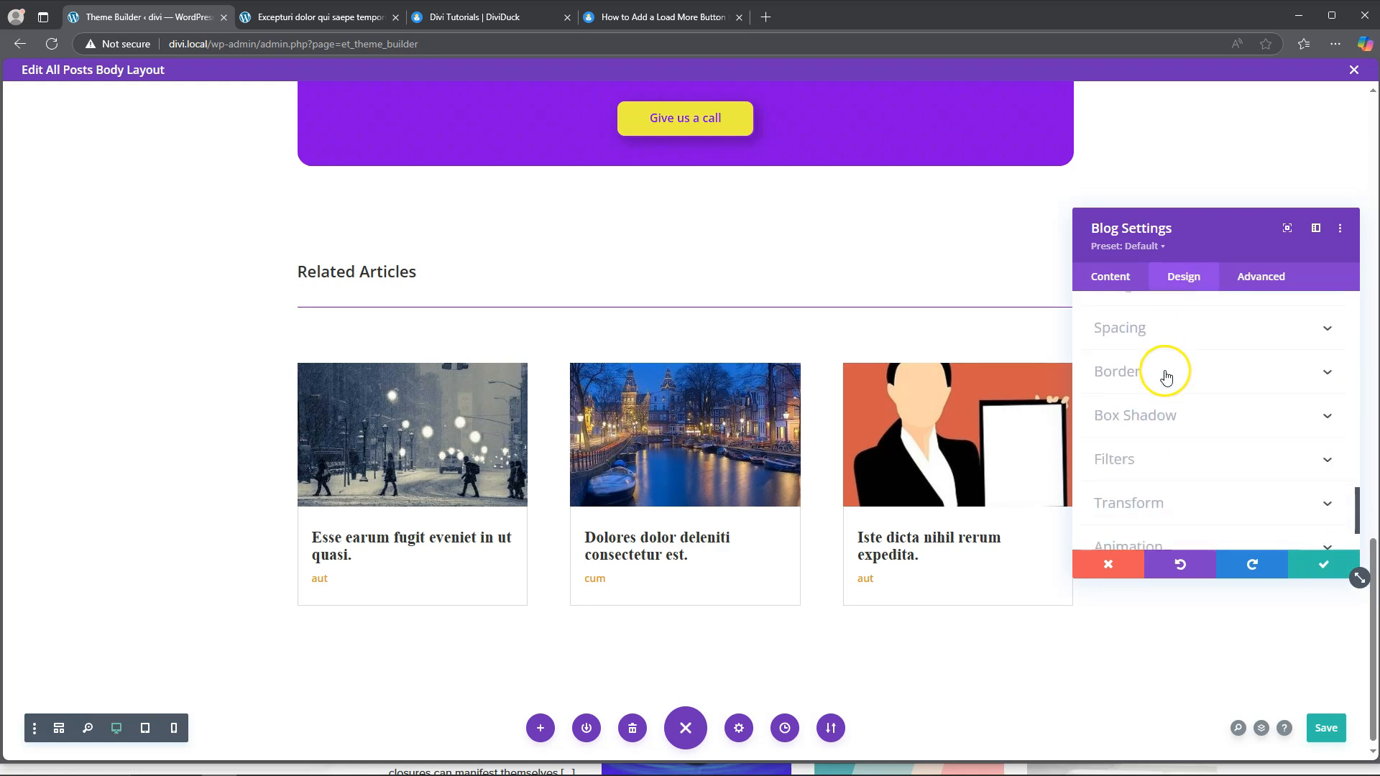
{"action": "left_click", "coordinate": [1168, 369]}
{"action": "scroll", "coordinate": [1168, 396], "scroll_direction": "down", "scroll_amount": 3}
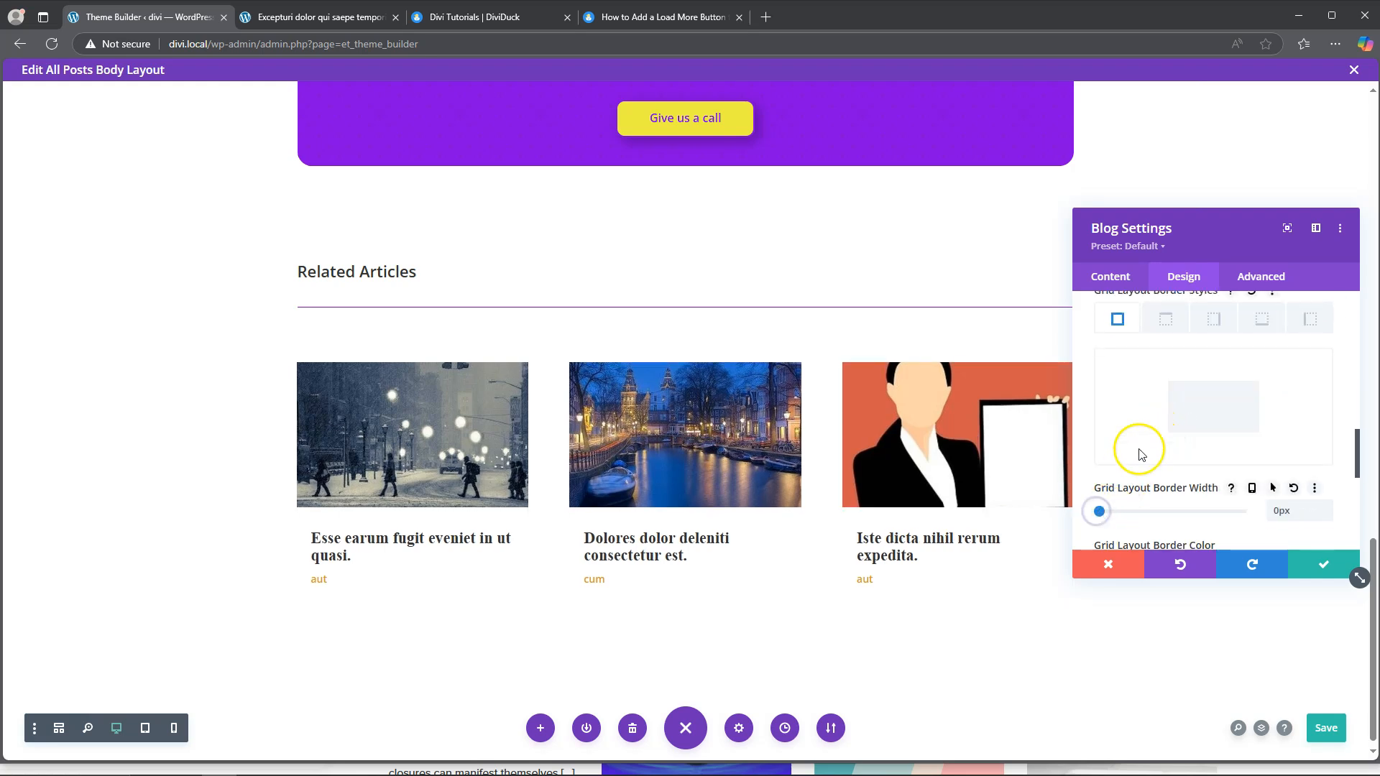
{"action": "scroll", "coordinate": [1187, 406], "scroll_direction": "down", "scroll_amount": 1}
Apply the box shadow preset with 6px horizontal and vertical offsets and 18px blur to the Blog module, and save the layout.
{"action": "scroll", "coordinate": [1185, 389], "scroll_direction": "down", "scroll_amount": 5}
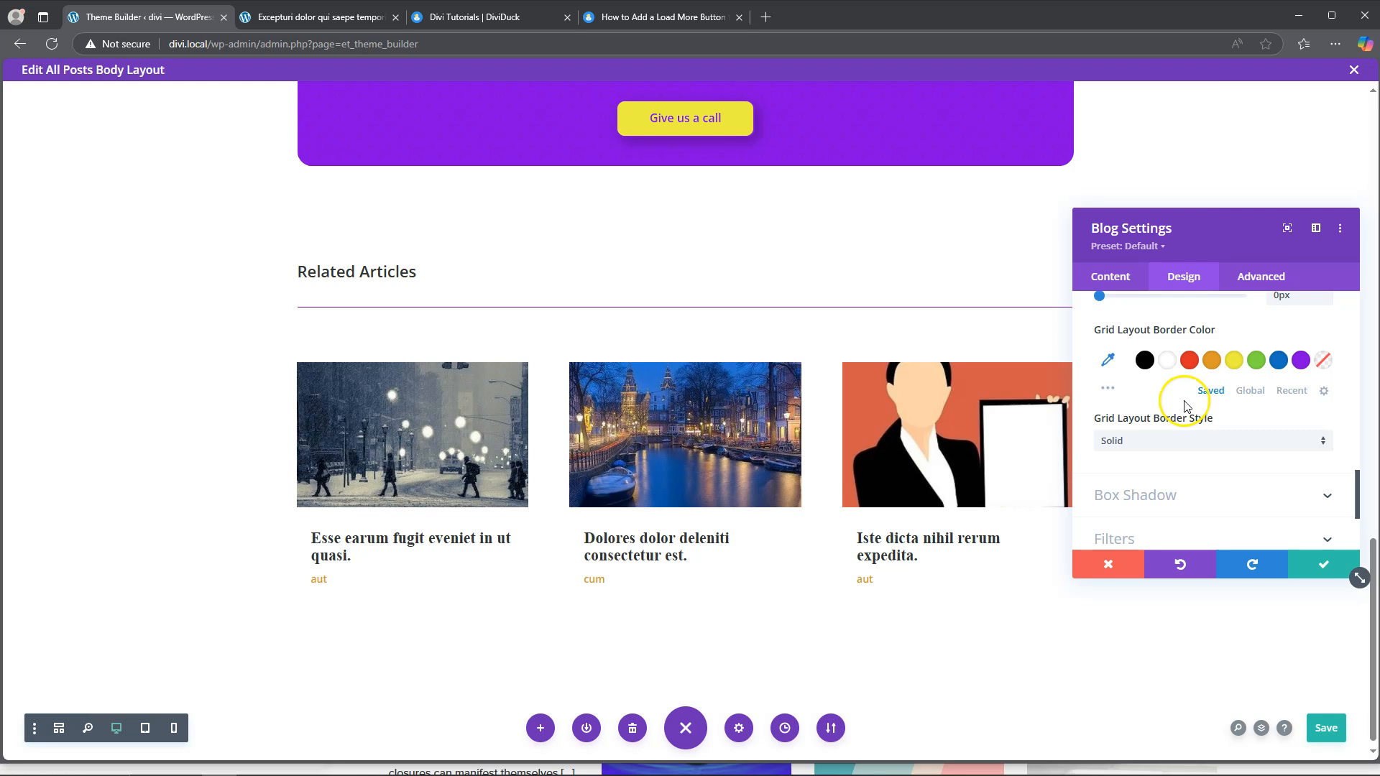
{"action": "left_click", "coordinate": [1185, 350]}
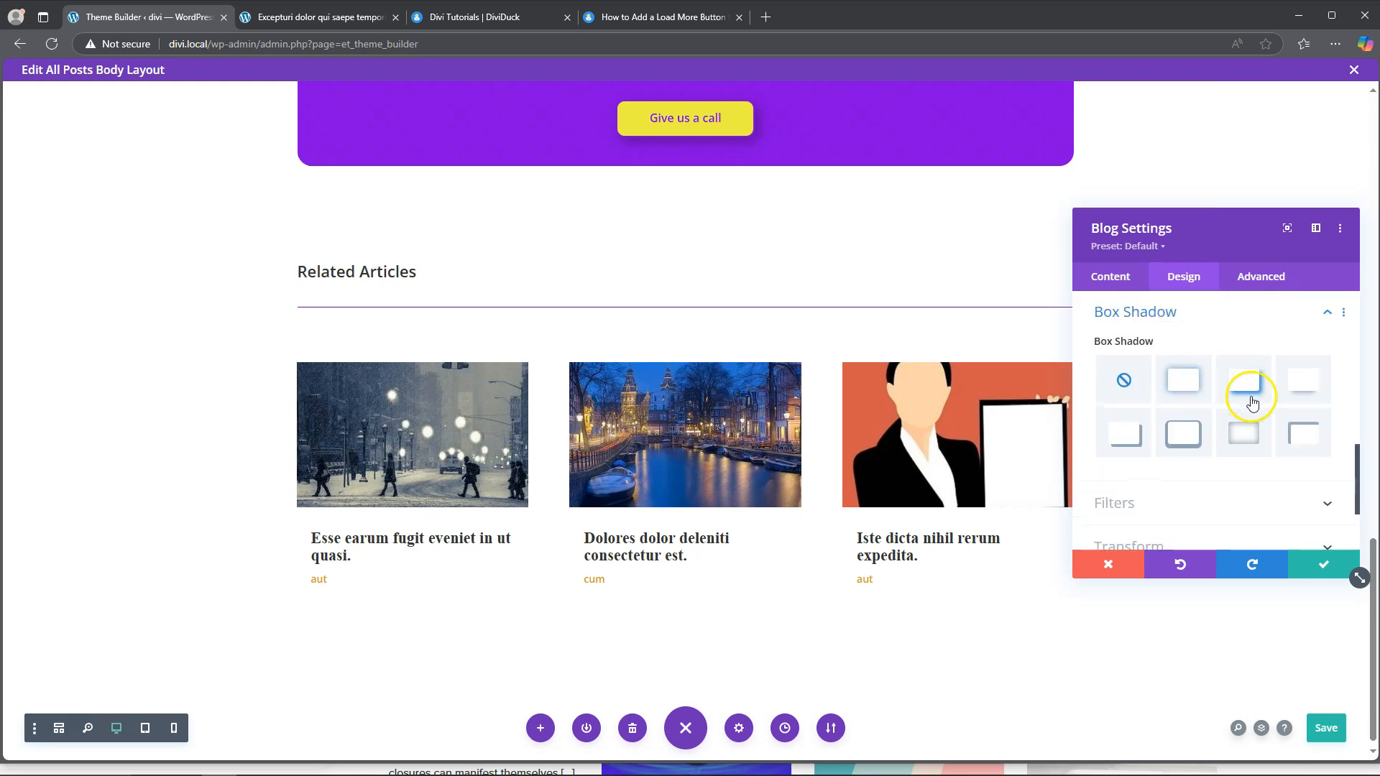
{"action": "left_click", "coordinate": [1254, 388]}
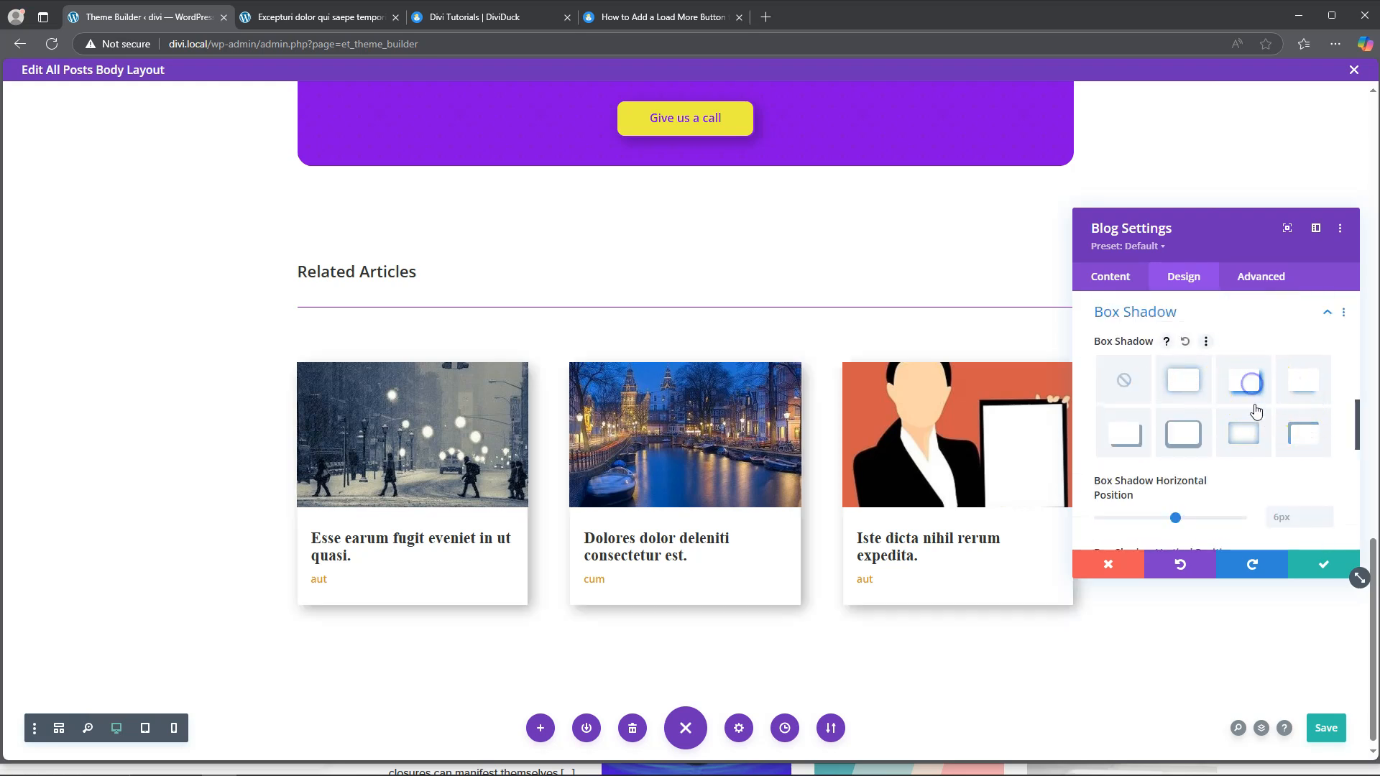
{"action": "left_click", "coordinate": [1107, 433]}
{"action": "scroll", "coordinate": [1258, 453], "scroll_direction": "down", "scroll_amount": 3}
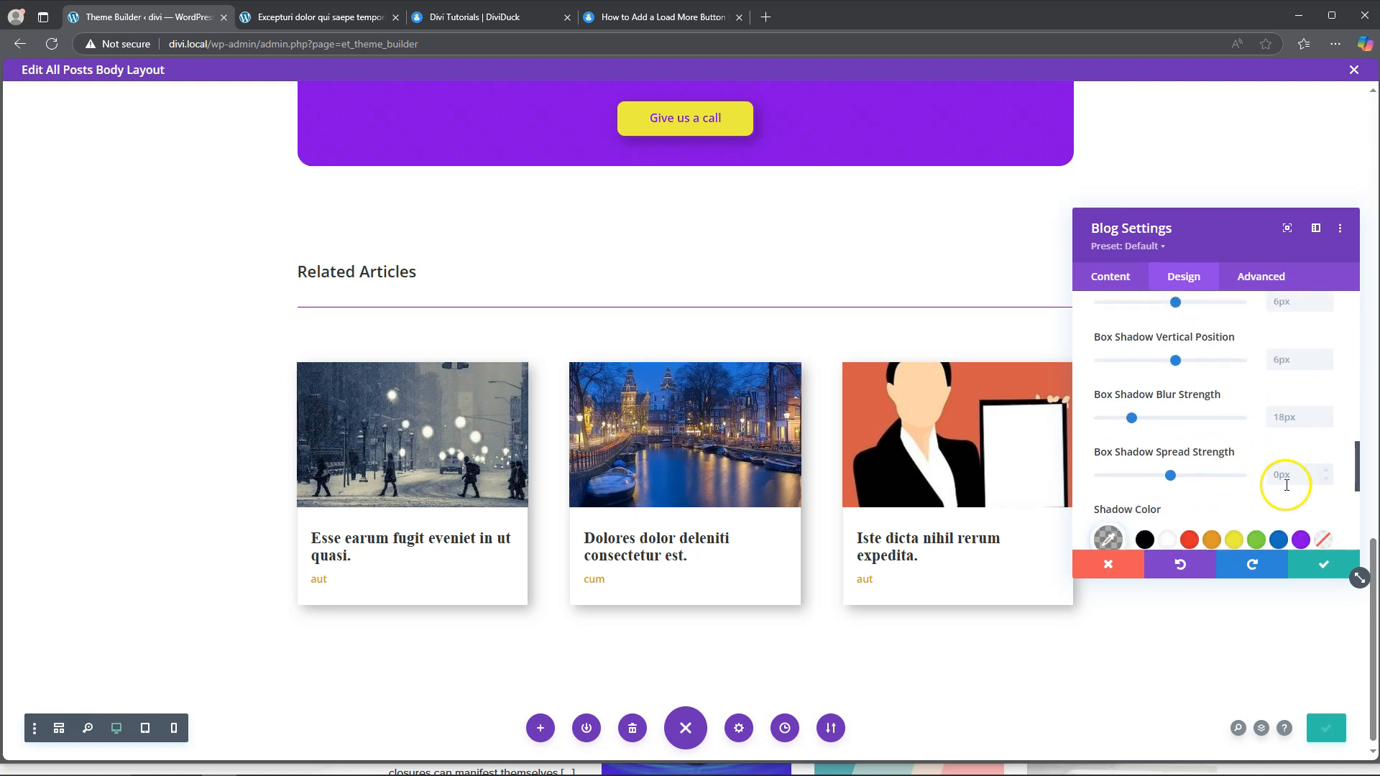
{"action": "left_click", "coordinate": [1327, 570]}
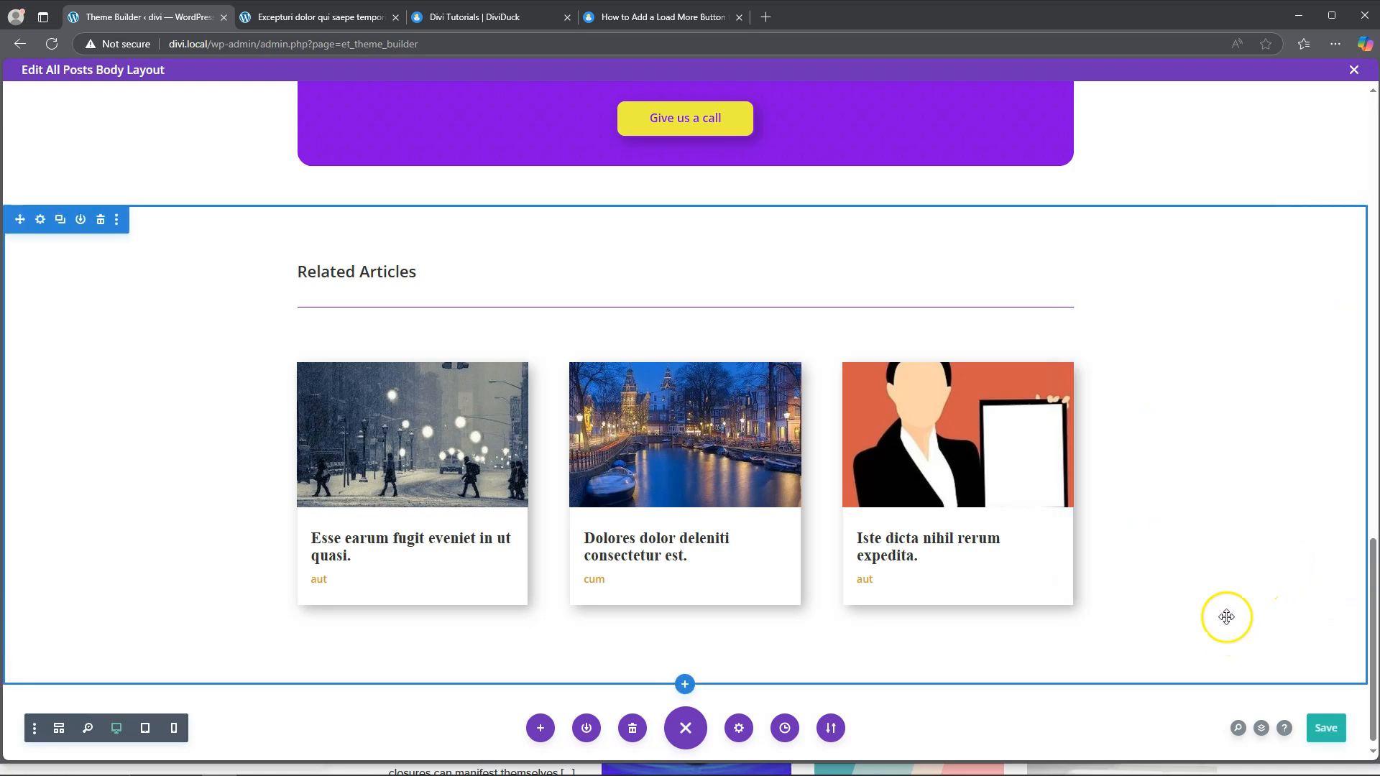
{"action": "left_click", "coordinate": [1326, 728]}
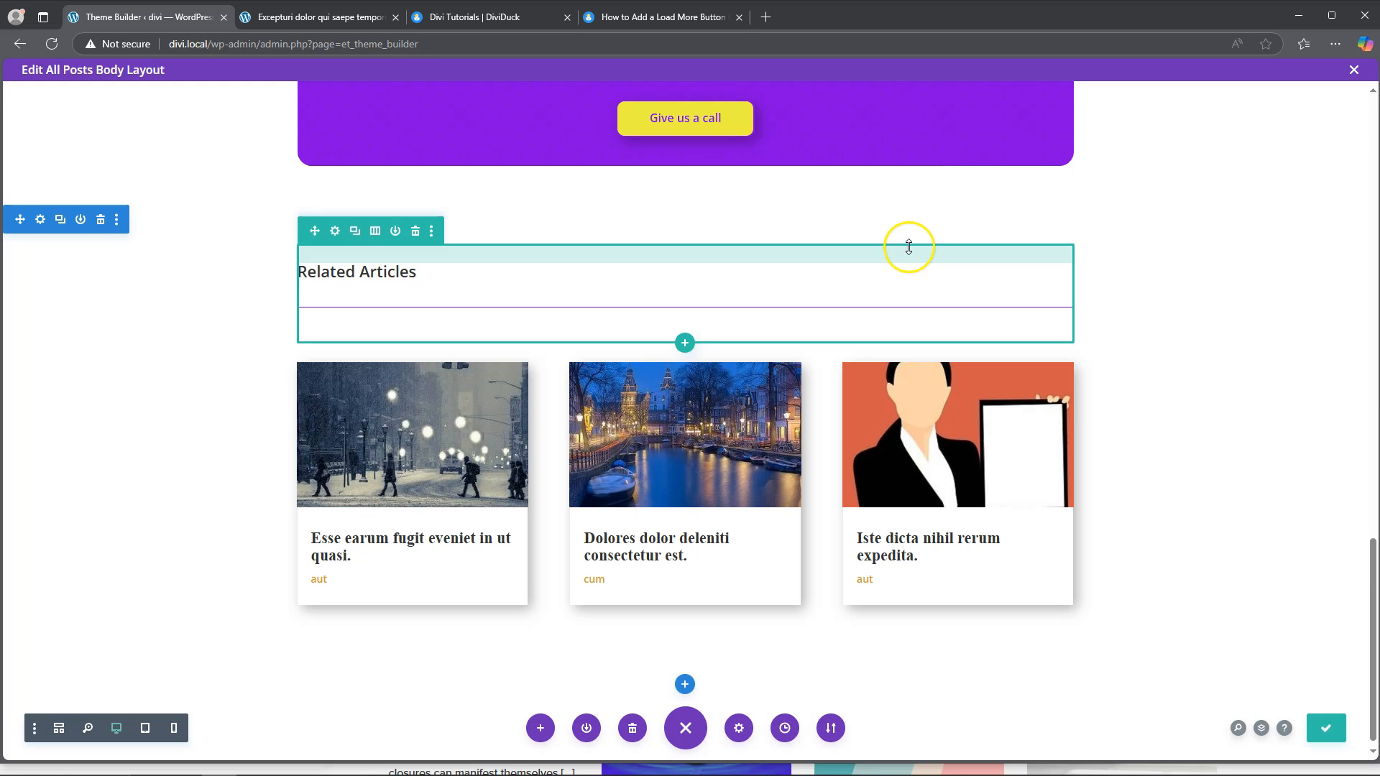
Reload the live post and check the call-to-action and Related Articles sections down to the footer.
{"action": "left_click", "coordinate": [295, 16]}
{"action": "scroll", "coordinate": [504, 237], "scroll_direction": "up", "scroll_amount": 5}
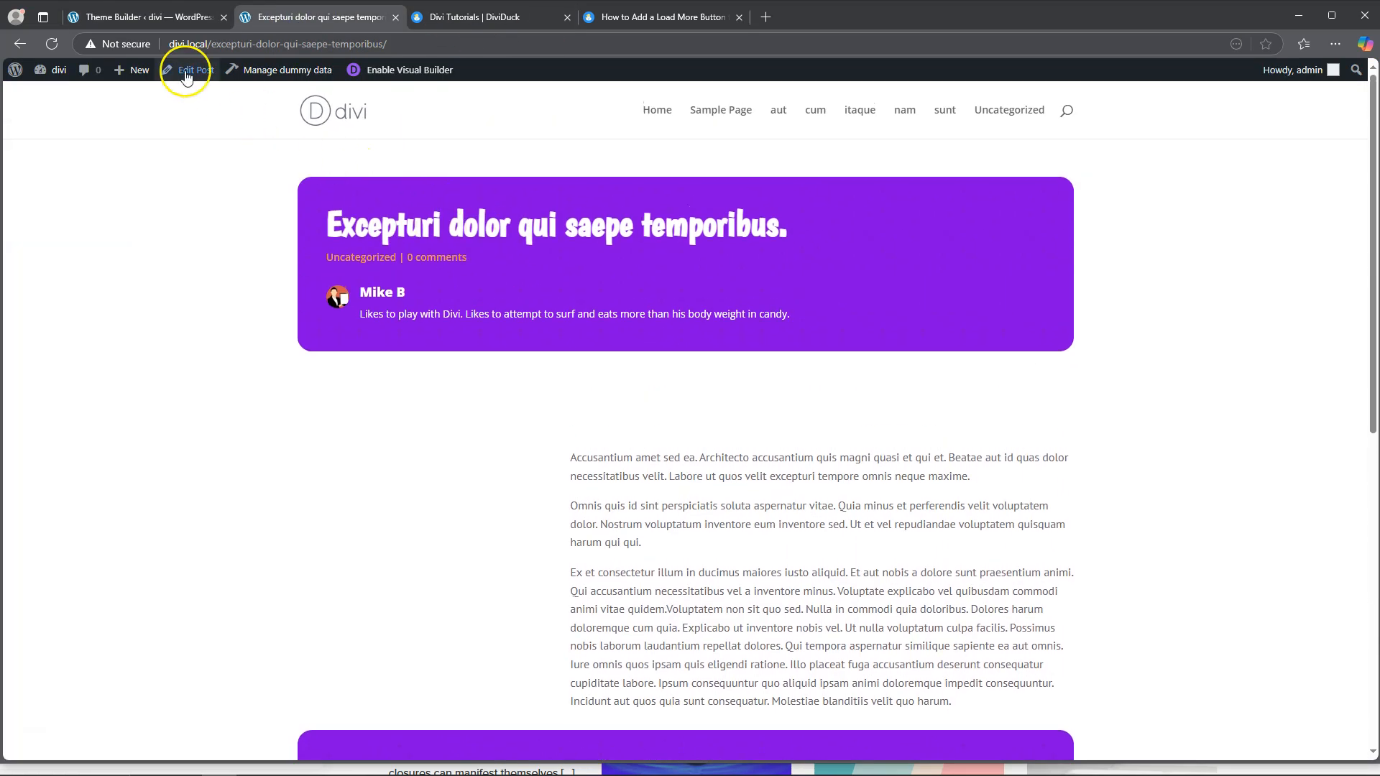
{"action": "left_click", "coordinate": [63, 45]}
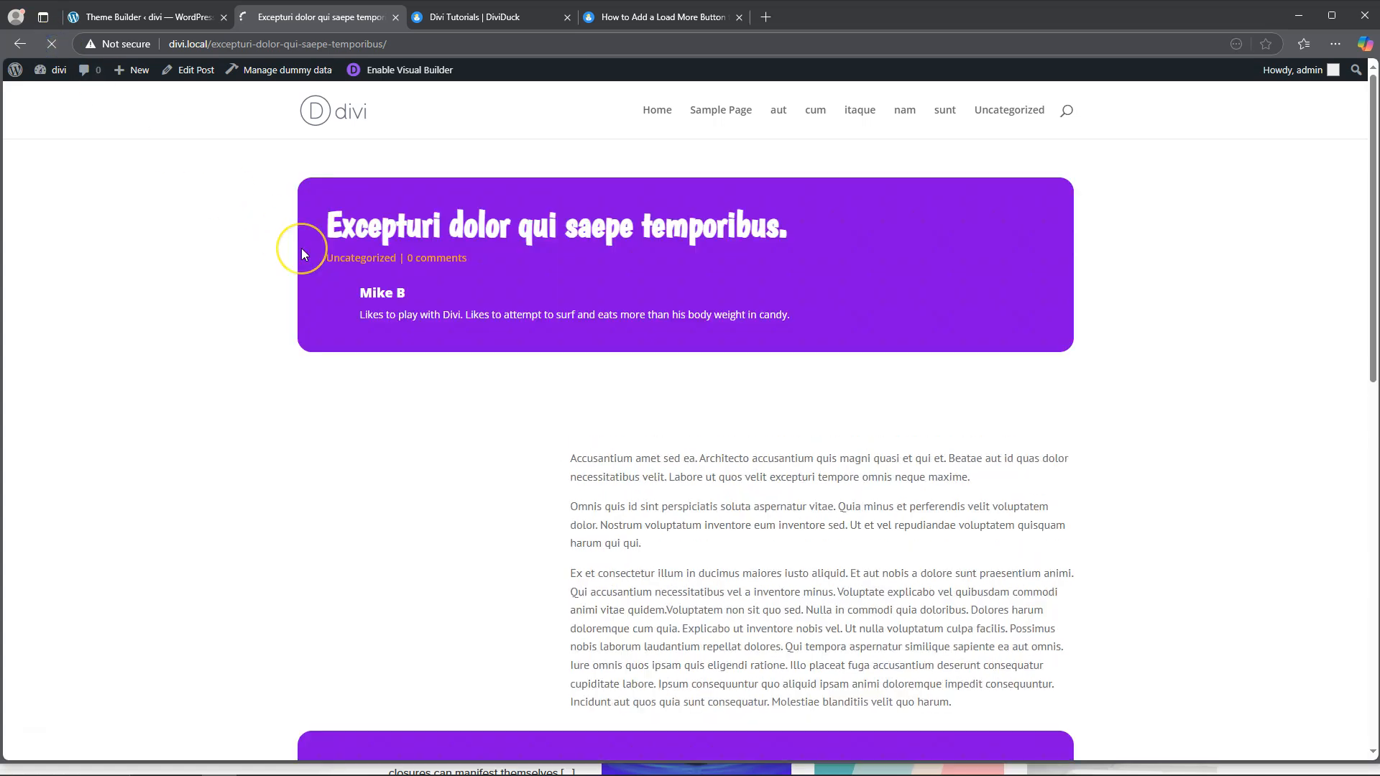
{"action": "scroll", "coordinate": [457, 345], "scroll_direction": "down", "scroll_amount": 2}
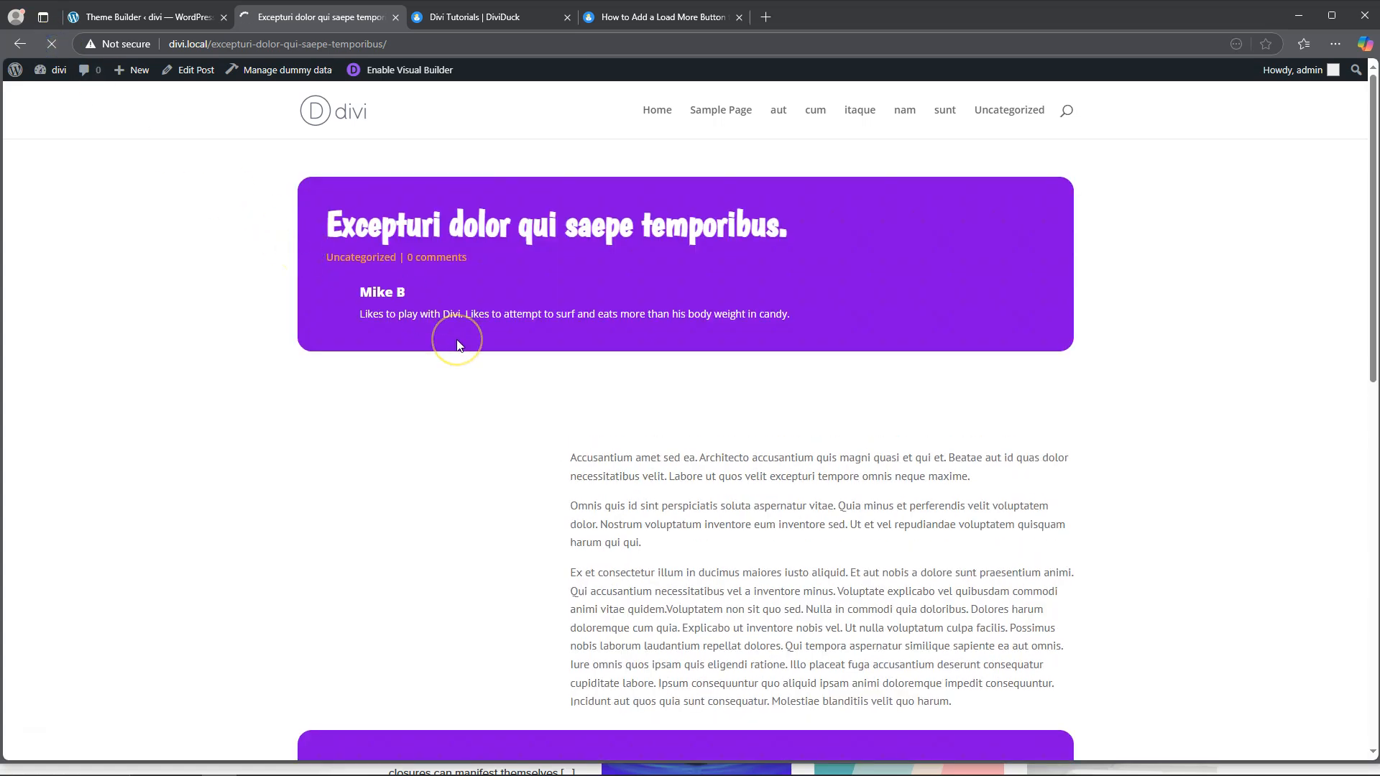
{"action": "scroll", "coordinate": [458, 345], "scroll_direction": "down", "scroll_amount": 5}
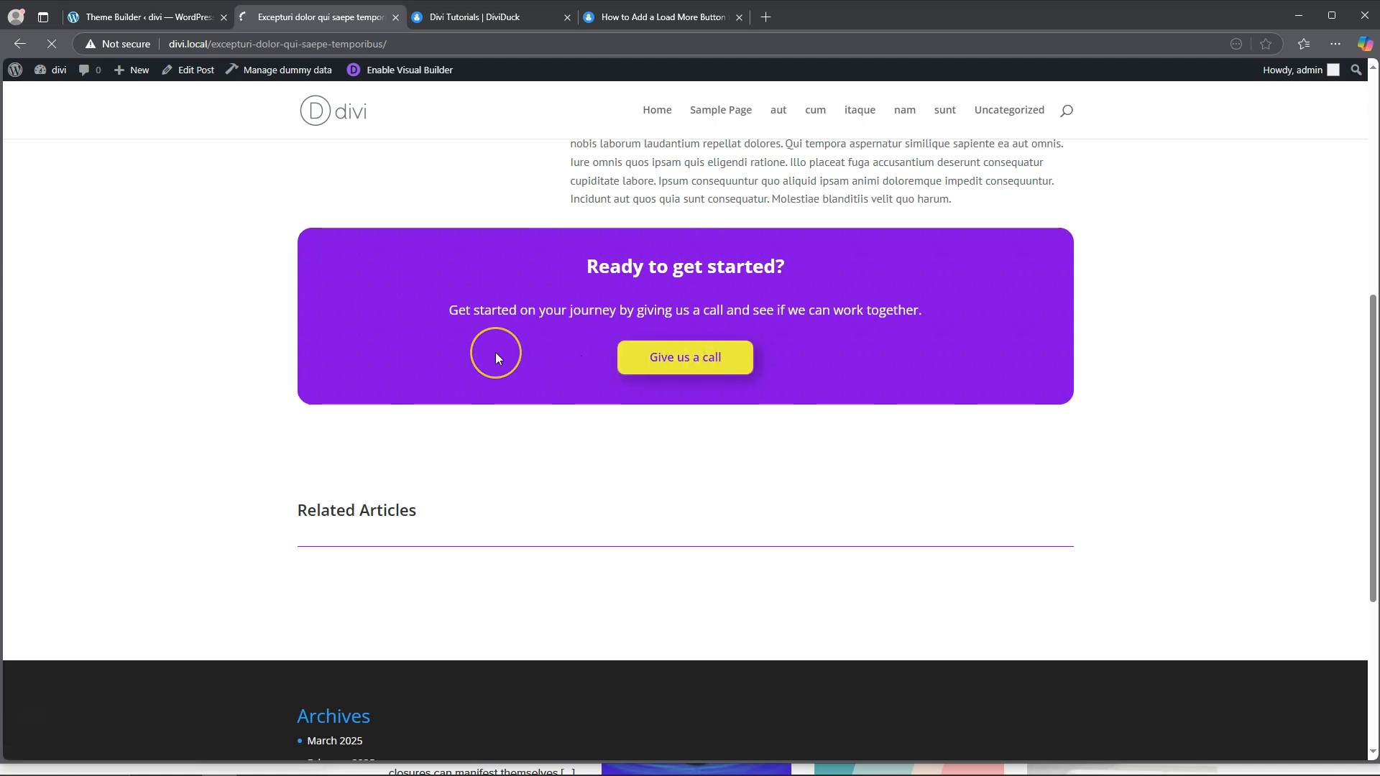
{"action": "scroll", "coordinate": [495, 352], "scroll_direction": "down", "scroll_amount": 4}
{"action": "left_click", "coordinate": [592, 319]}
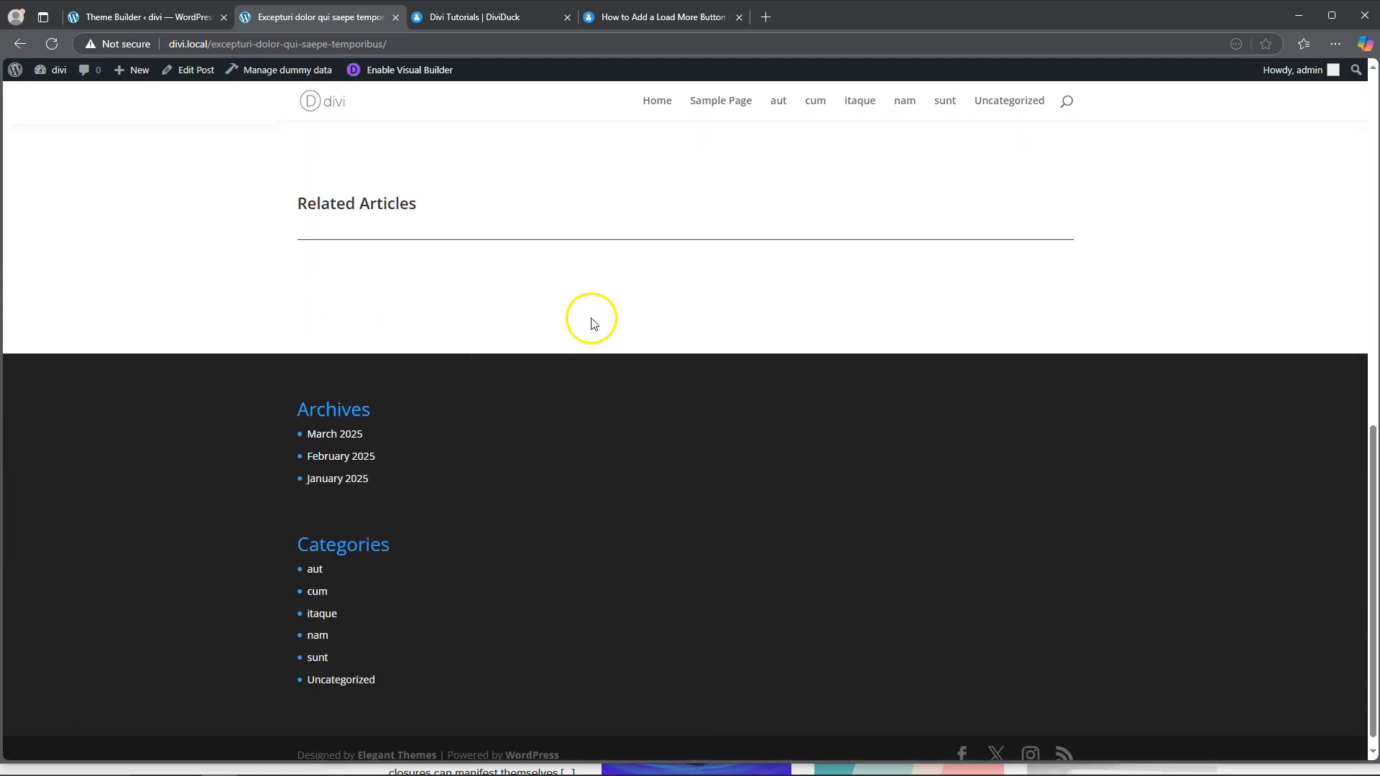
Turn off Posts For Current Page in the Related Articles Blog module and save the layout.
{"action": "left_click", "coordinate": [150, 24]}
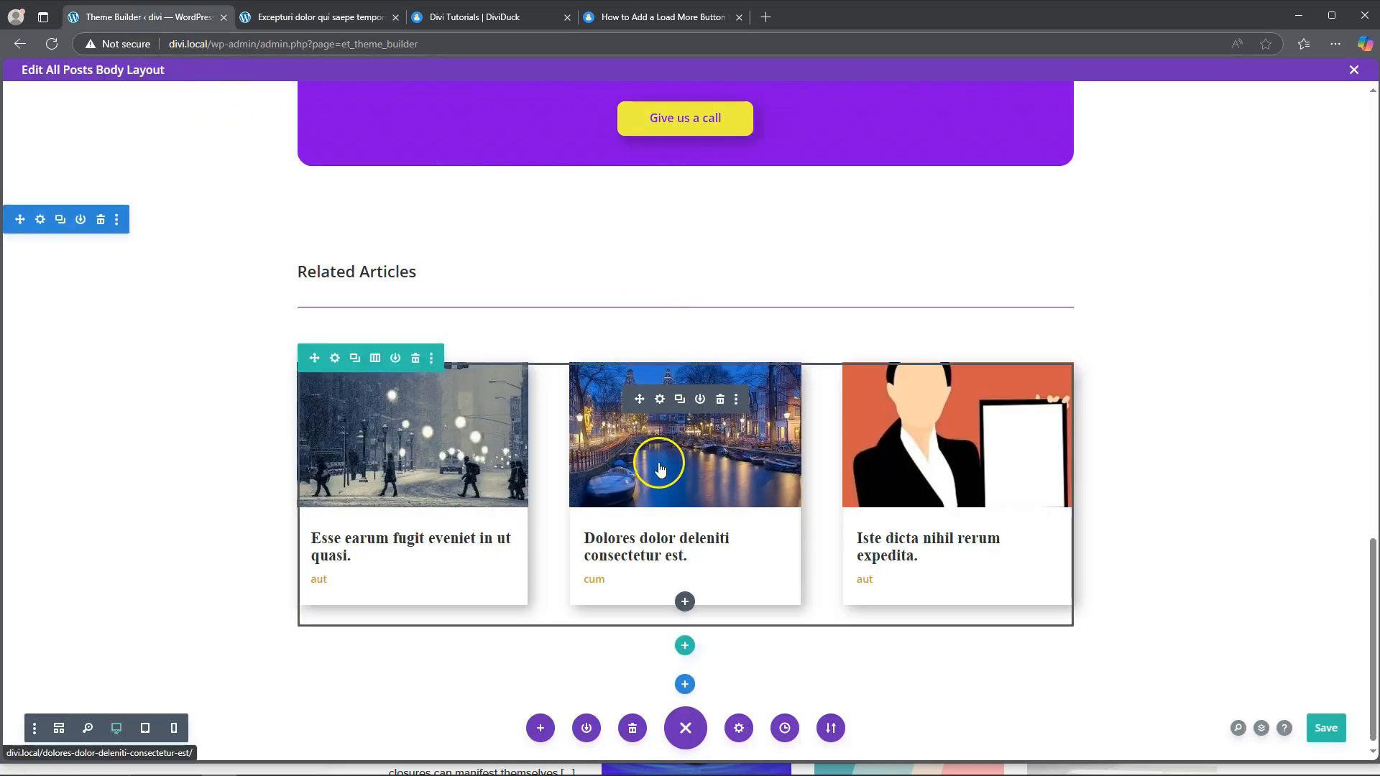
{"action": "left_click", "coordinate": [660, 399]}
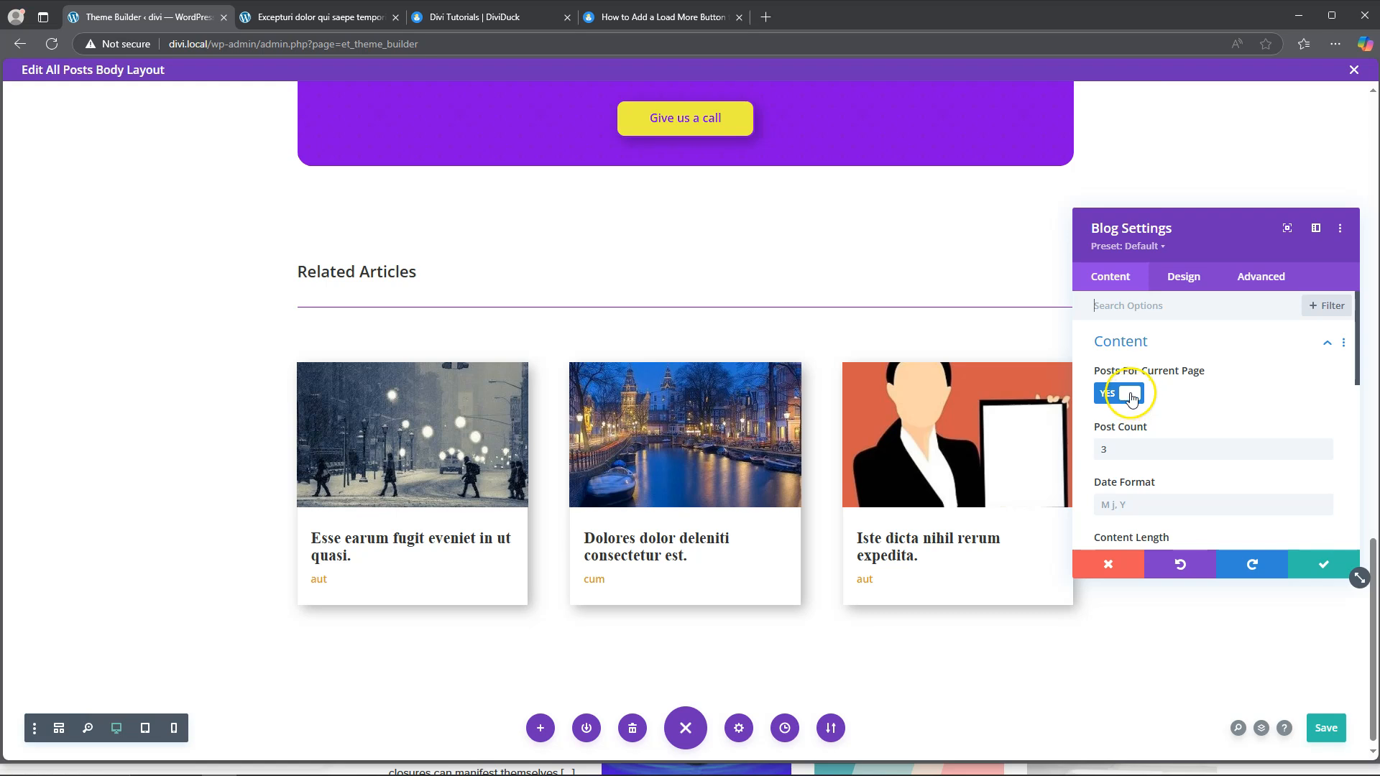
{"action": "left_click", "coordinate": [1125, 394]}
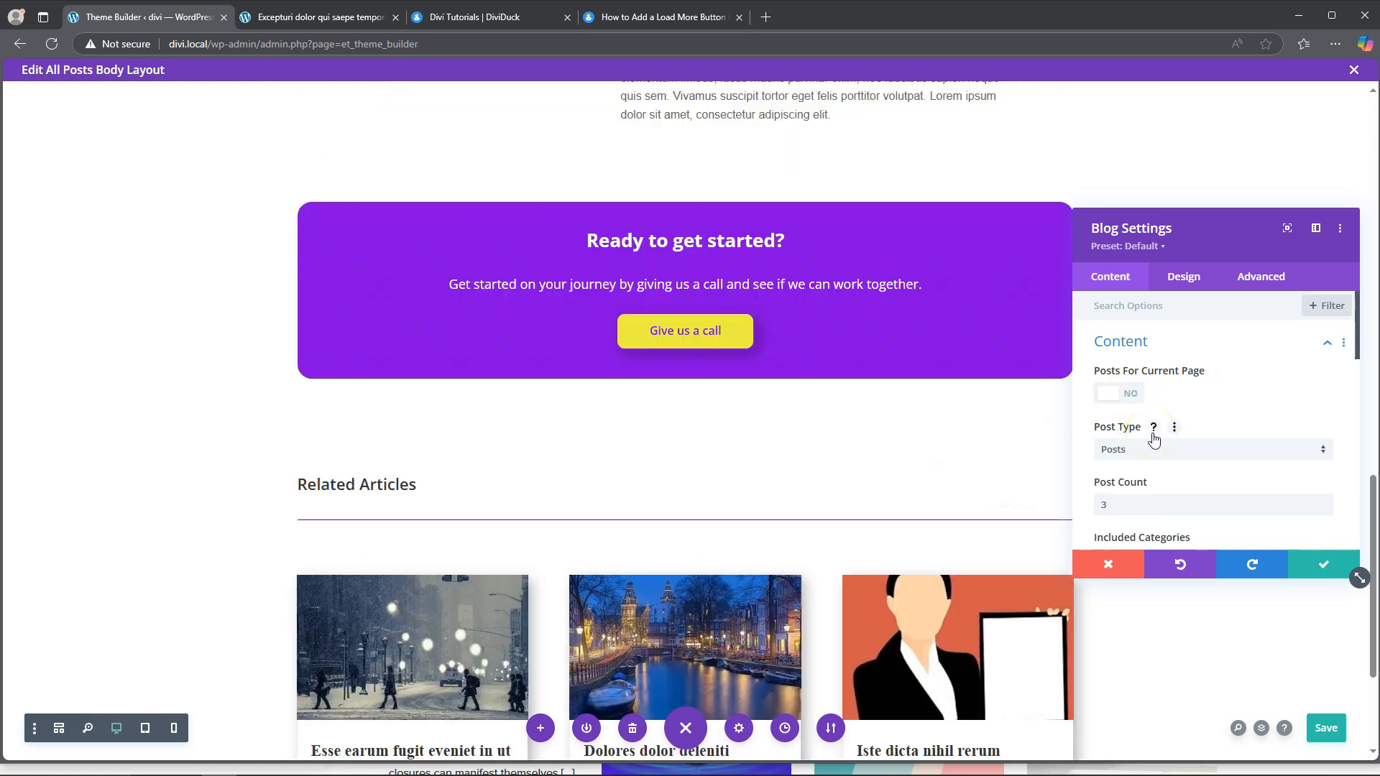
{"action": "left_click", "coordinate": [1331, 740]}
Reload the live post and review the Related Articles grid, call-to-action row, content and title section.
{"action": "left_click", "coordinate": [309, 14]}
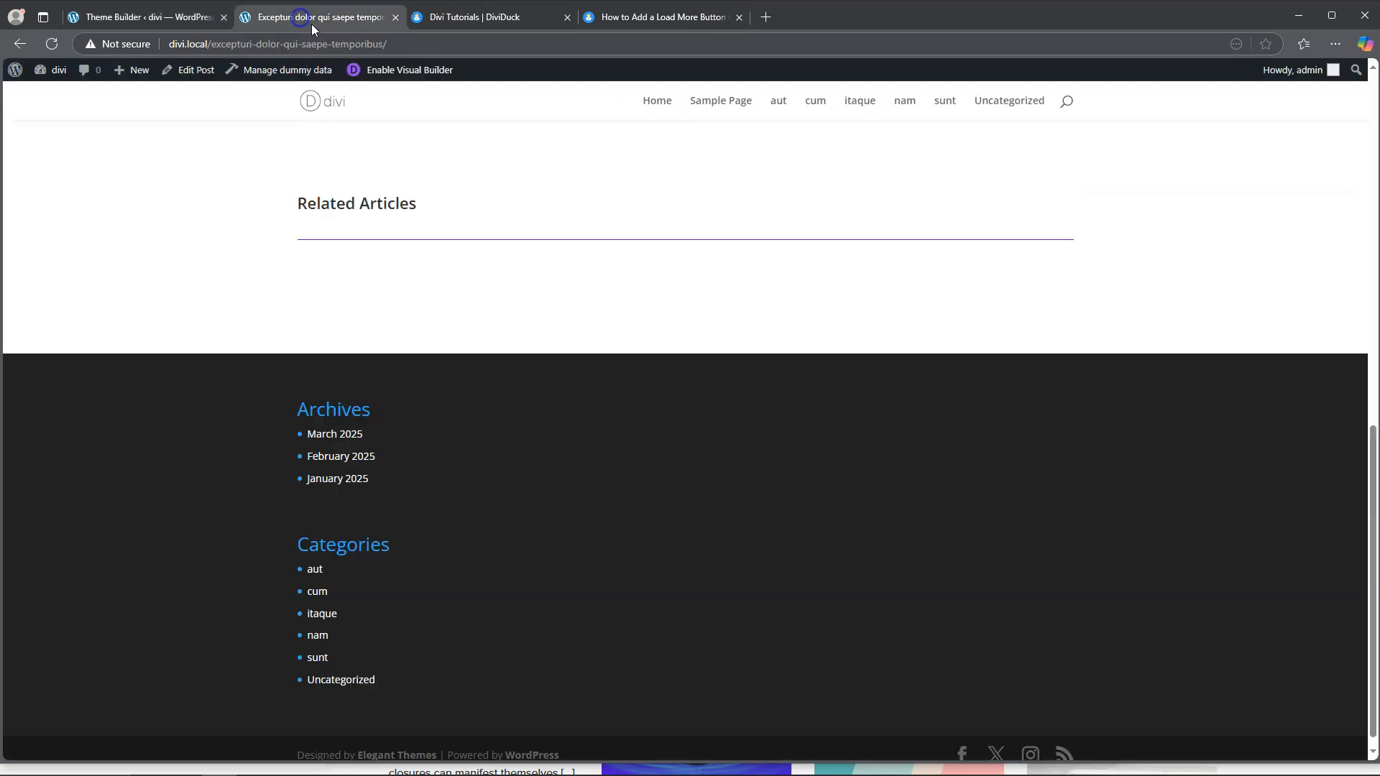
{"action": "left_click", "coordinate": [54, 47]}
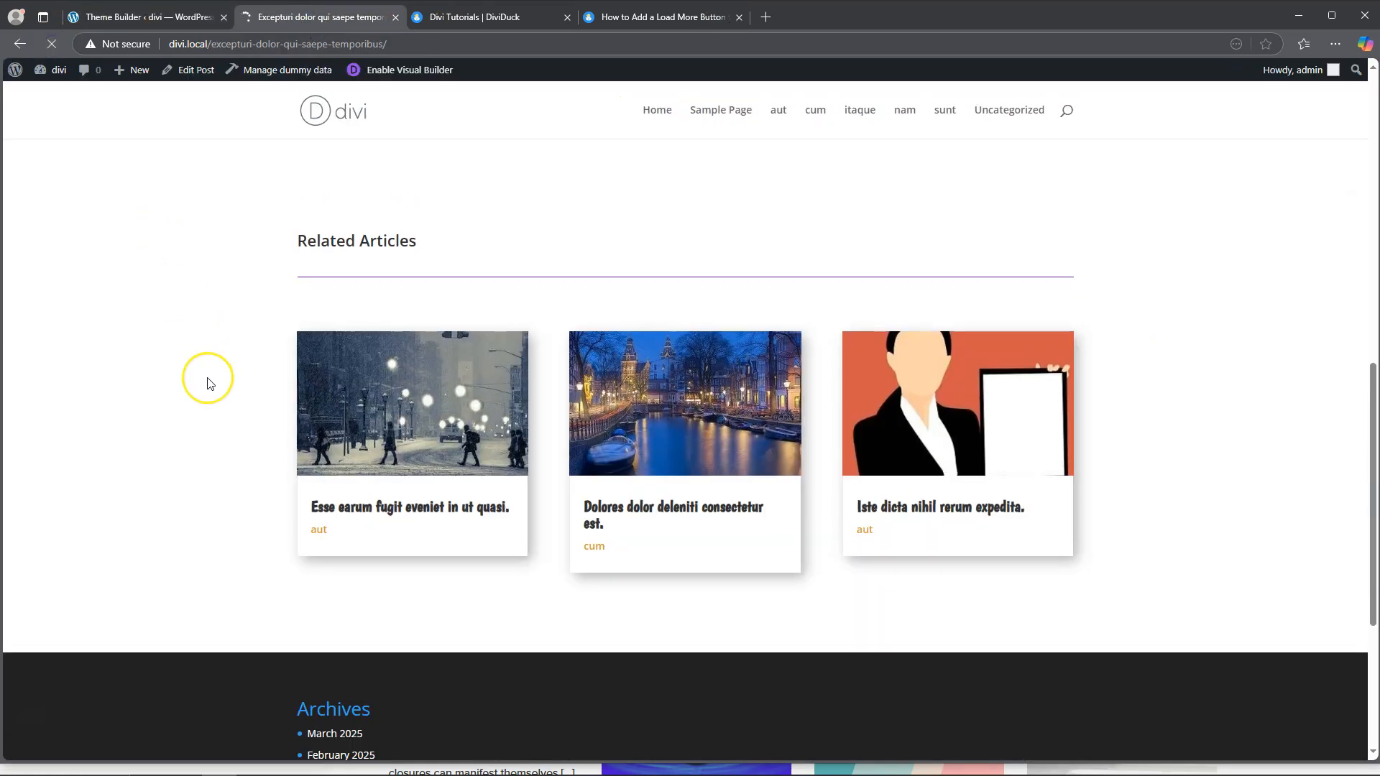
{"action": "scroll", "coordinate": [210, 383], "scroll_direction": "up", "scroll_amount": 10}
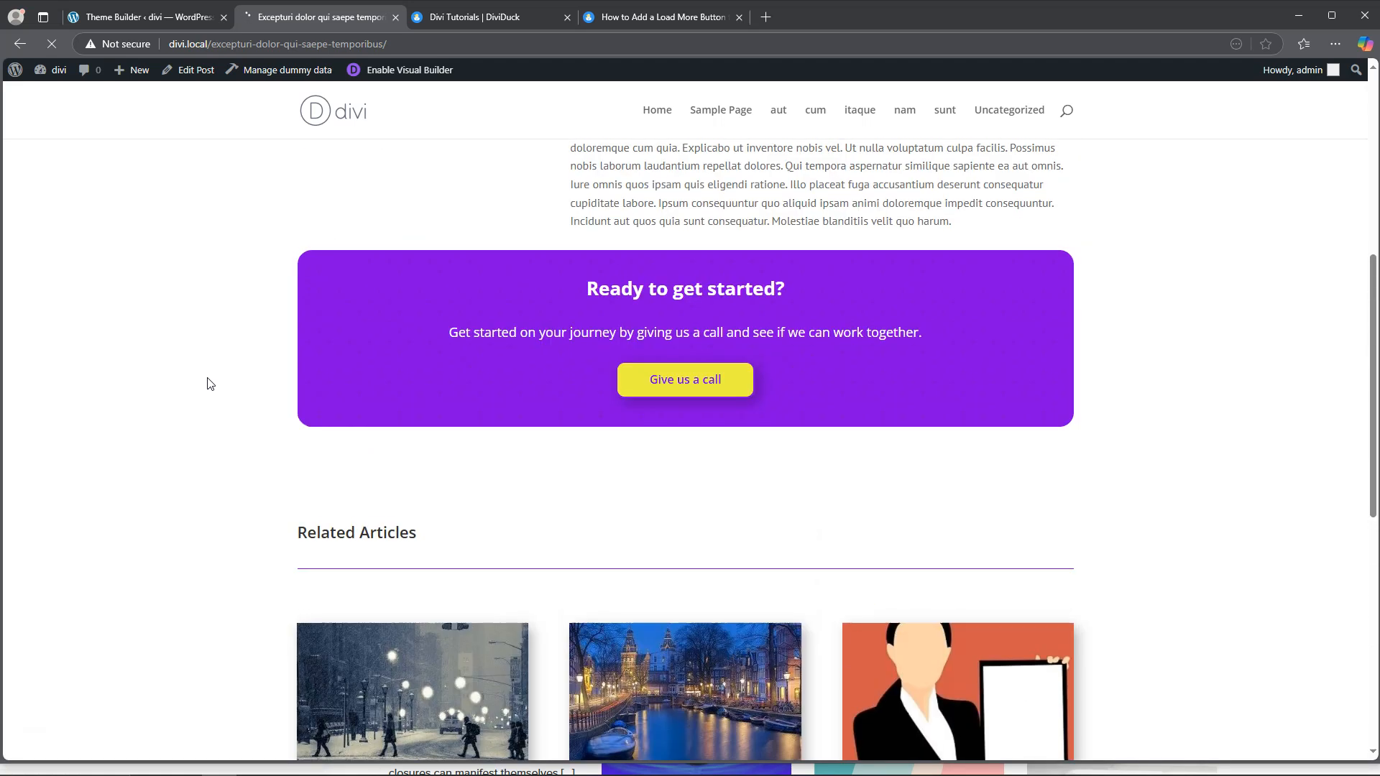
{"action": "scroll", "coordinate": [210, 383], "scroll_direction": "down", "scroll_amount": 4}
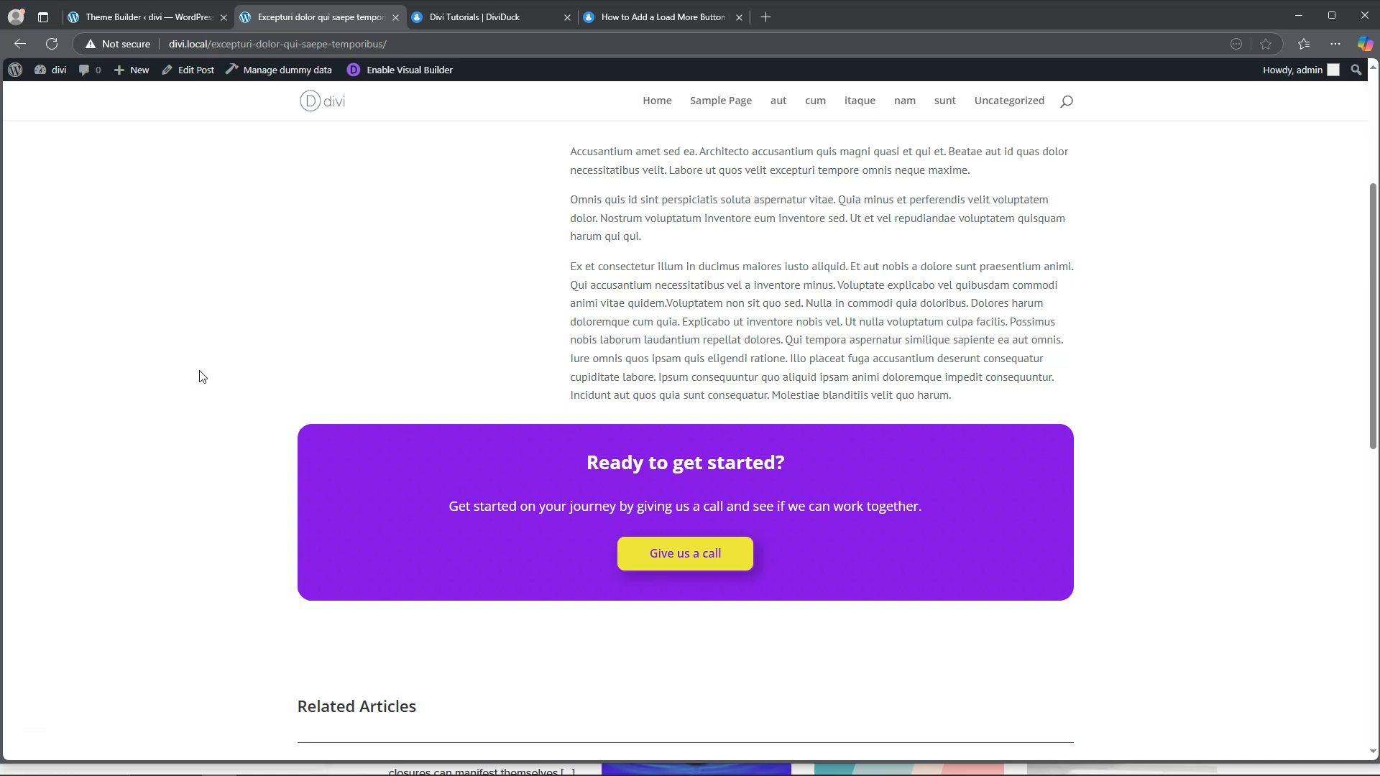
{"action": "mouse_move", "coordinate": [503, 769]}
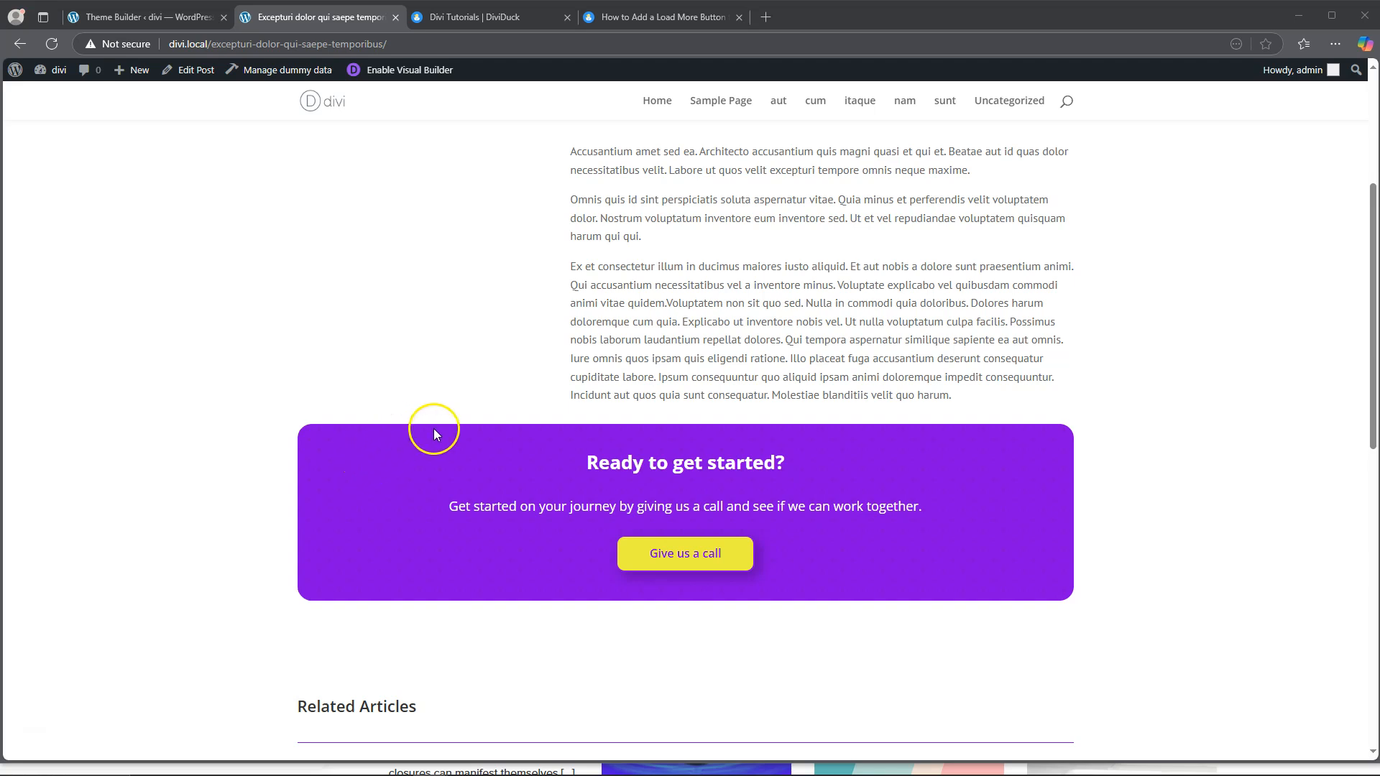
{"action": "scroll", "coordinate": [434, 429], "scroll_direction": "down", "scroll_amount": 3}
{"action": "scroll", "coordinate": [441, 462], "scroll_direction": "up", "scroll_amount": 7}
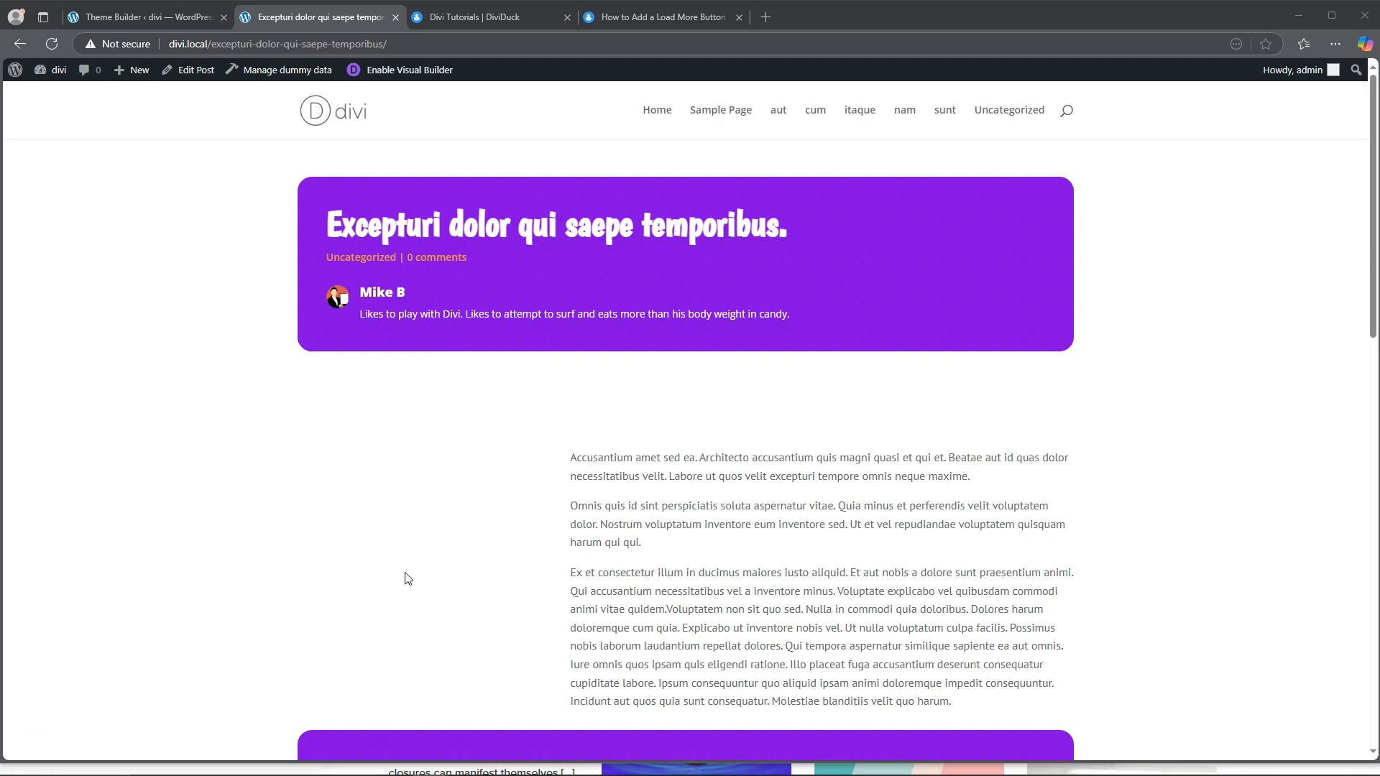
Try to open elegantthemes.com/layouts in a new browser tab, and close that tab.
{"action": "left_click", "coordinate": [766, 16]}
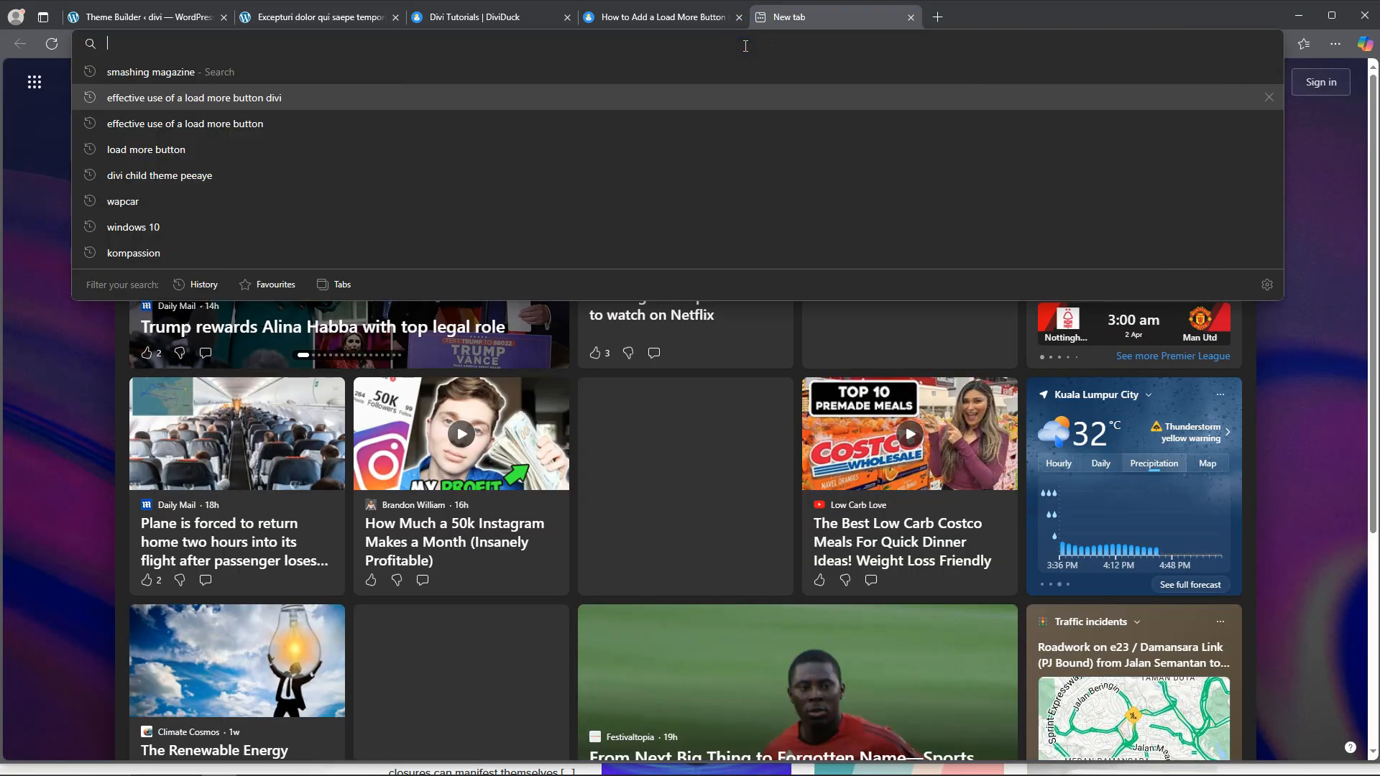
{"action": "type", "text": "elegantthe"}
{"action": "key", "text": "Return"}
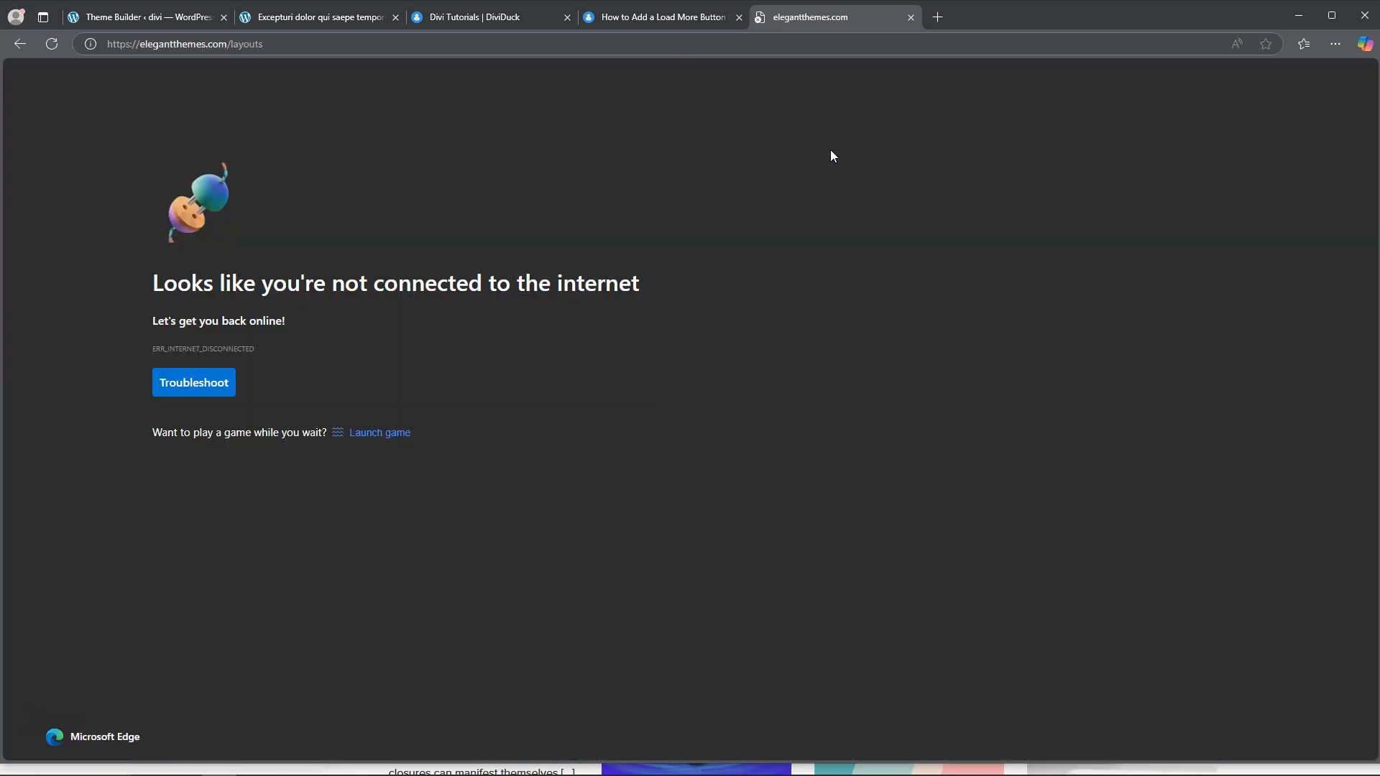
{"action": "left_click", "coordinate": [911, 17]}
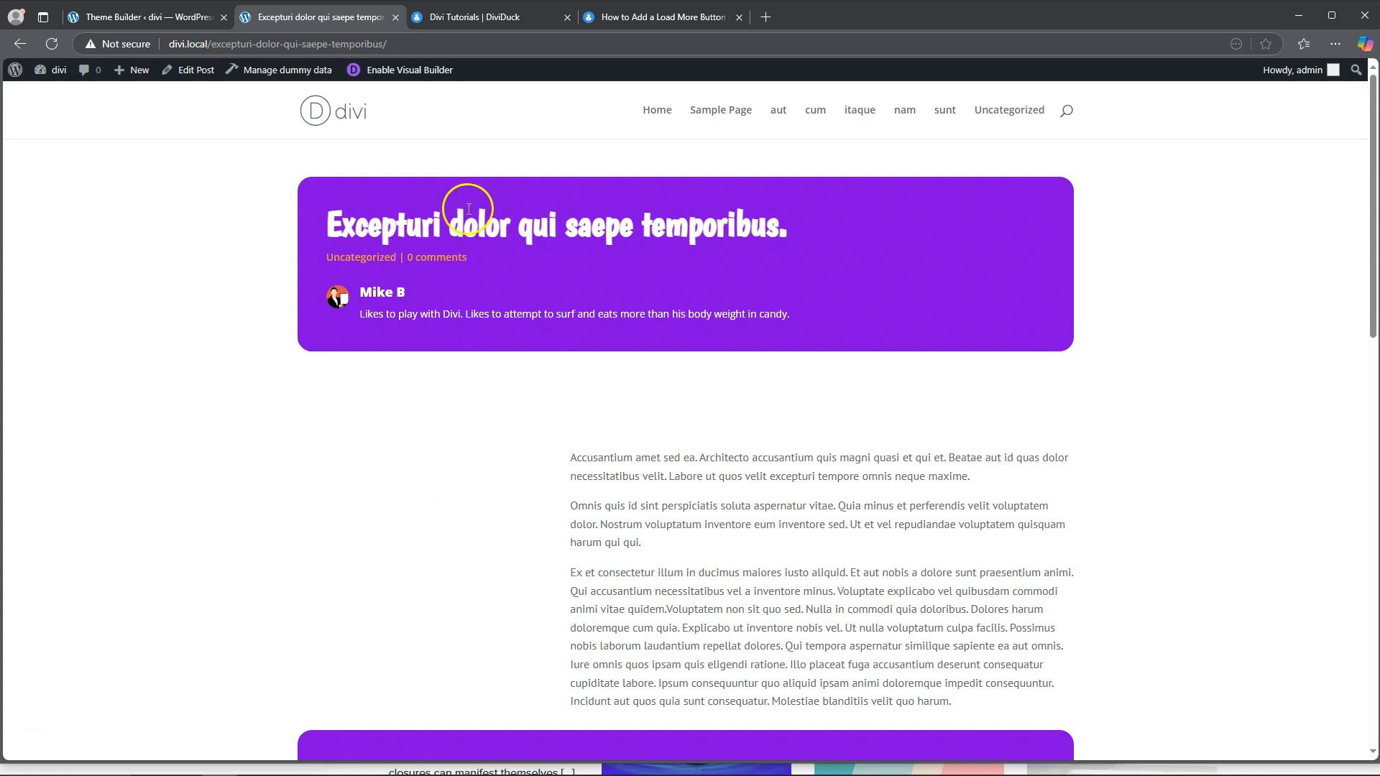
Examine the header and table of contents of DiviDuck's load more button article as a layout example, and return to the live post.
{"action": "left_click", "coordinate": [513, 16]}
{"action": "left_click", "coordinate": [643, 22]}
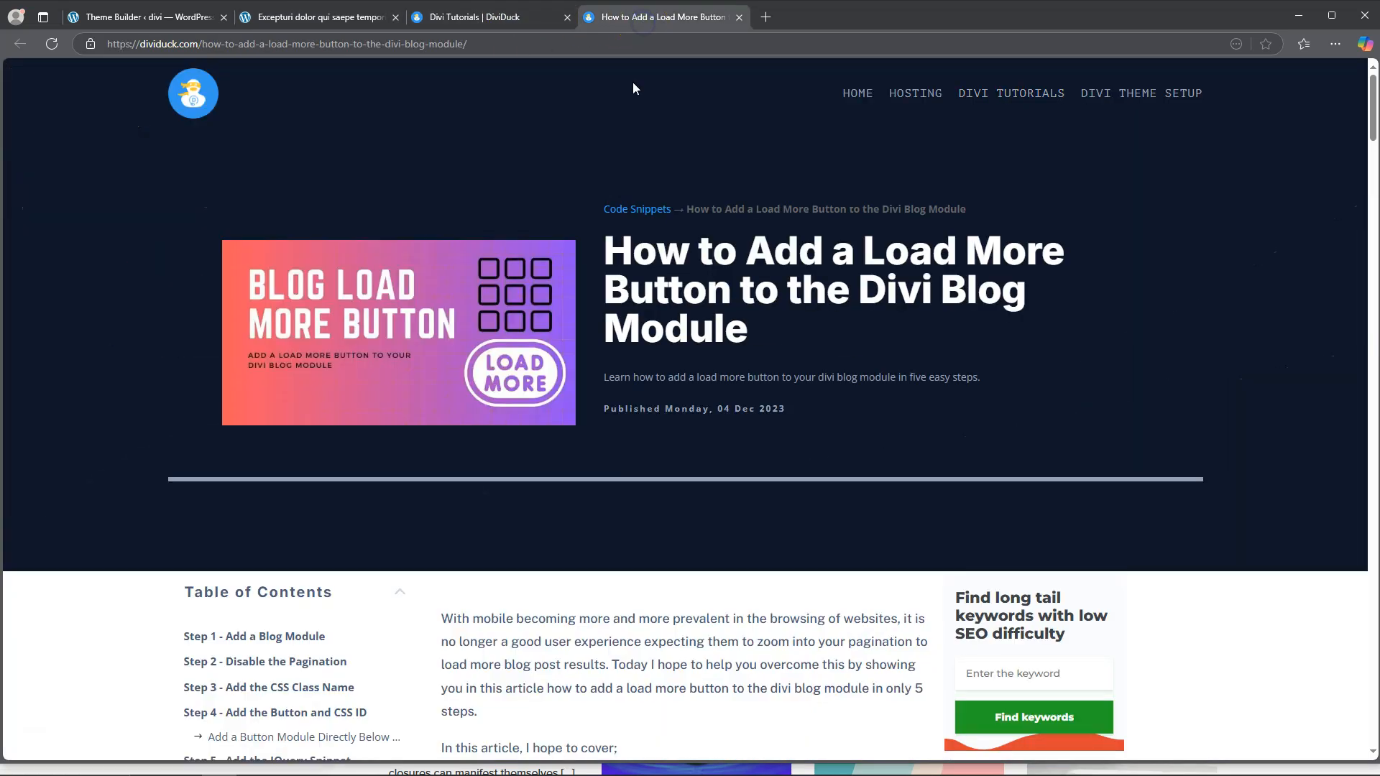
{"action": "scroll", "coordinate": [685, 357], "scroll_direction": "down", "scroll_amount": 4}
{"action": "scroll", "coordinate": [668, 361], "scroll_direction": "down", "scroll_amount": 1}
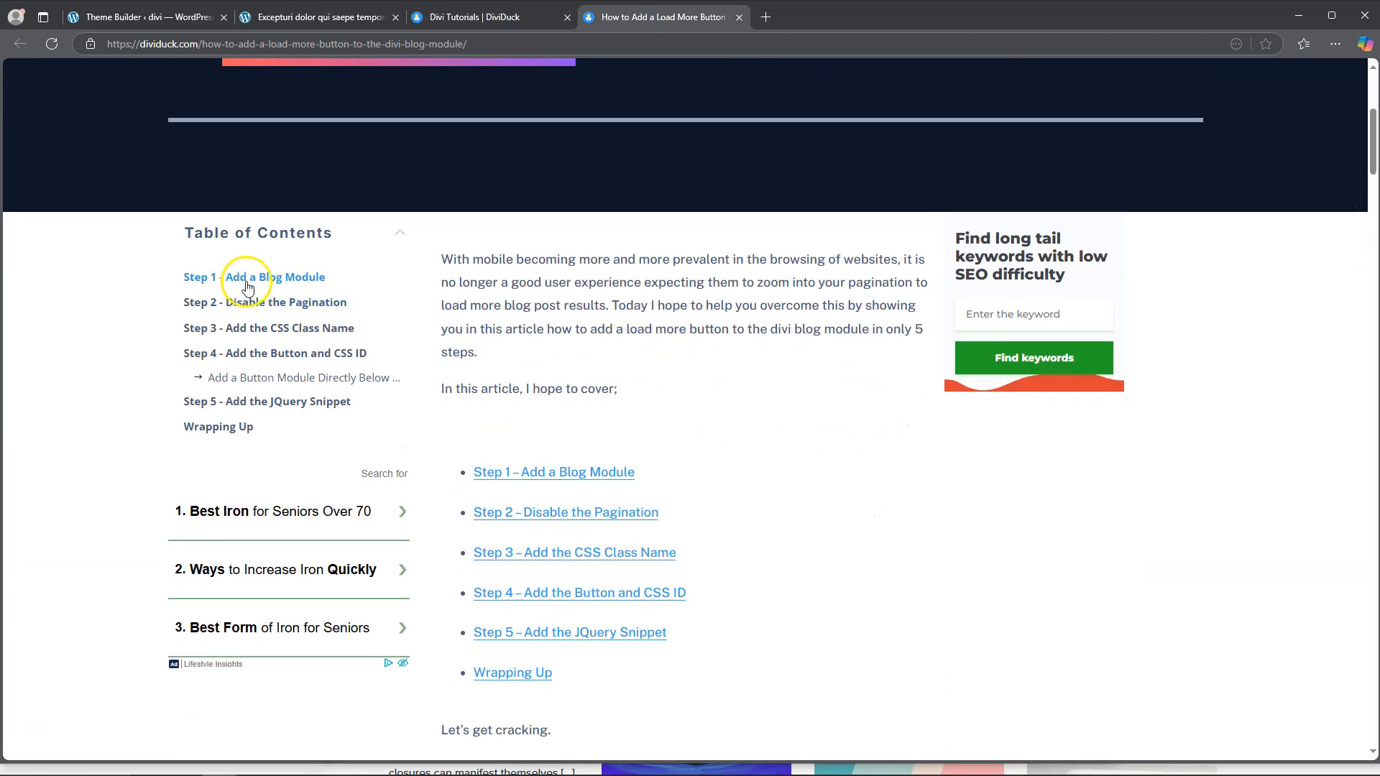
{"action": "scroll", "coordinate": [546, 237], "scroll_direction": "up", "scroll_amount": 7}
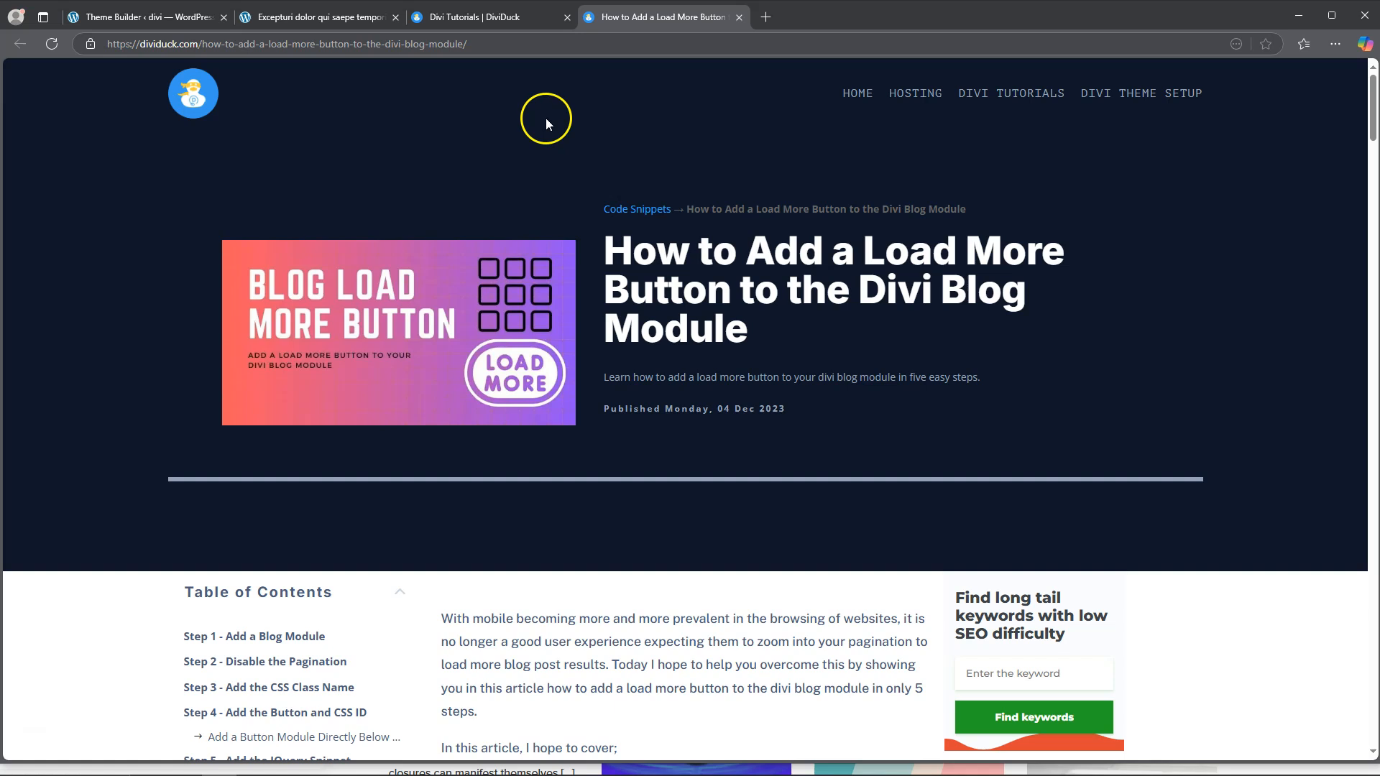
{"action": "scroll", "coordinate": [503, 345], "scroll_direction": "down", "scroll_amount": 5}
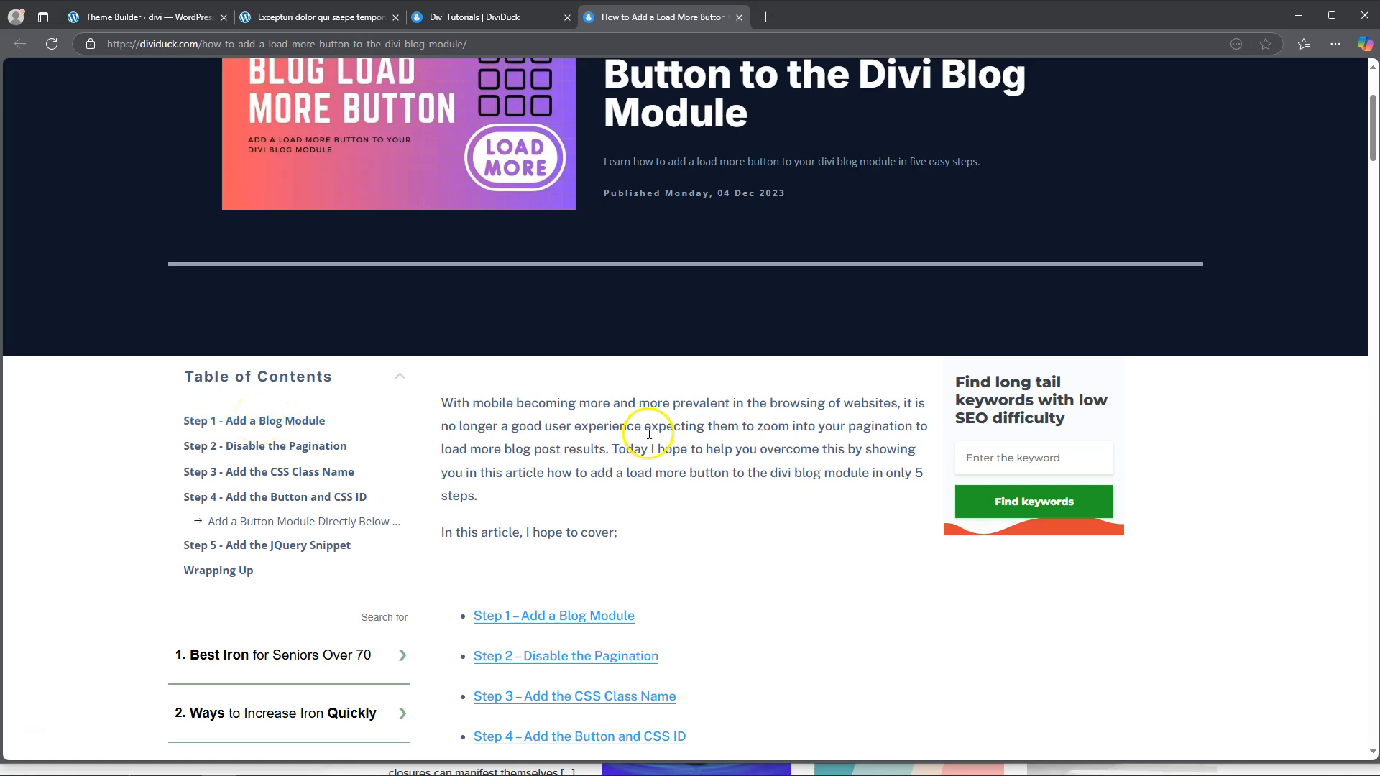
{"action": "scroll", "coordinate": [644, 431], "scroll_direction": "up", "scroll_amount": 3}
{"action": "scroll", "coordinate": [643, 432], "scroll_direction": "down", "scroll_amount": 2}
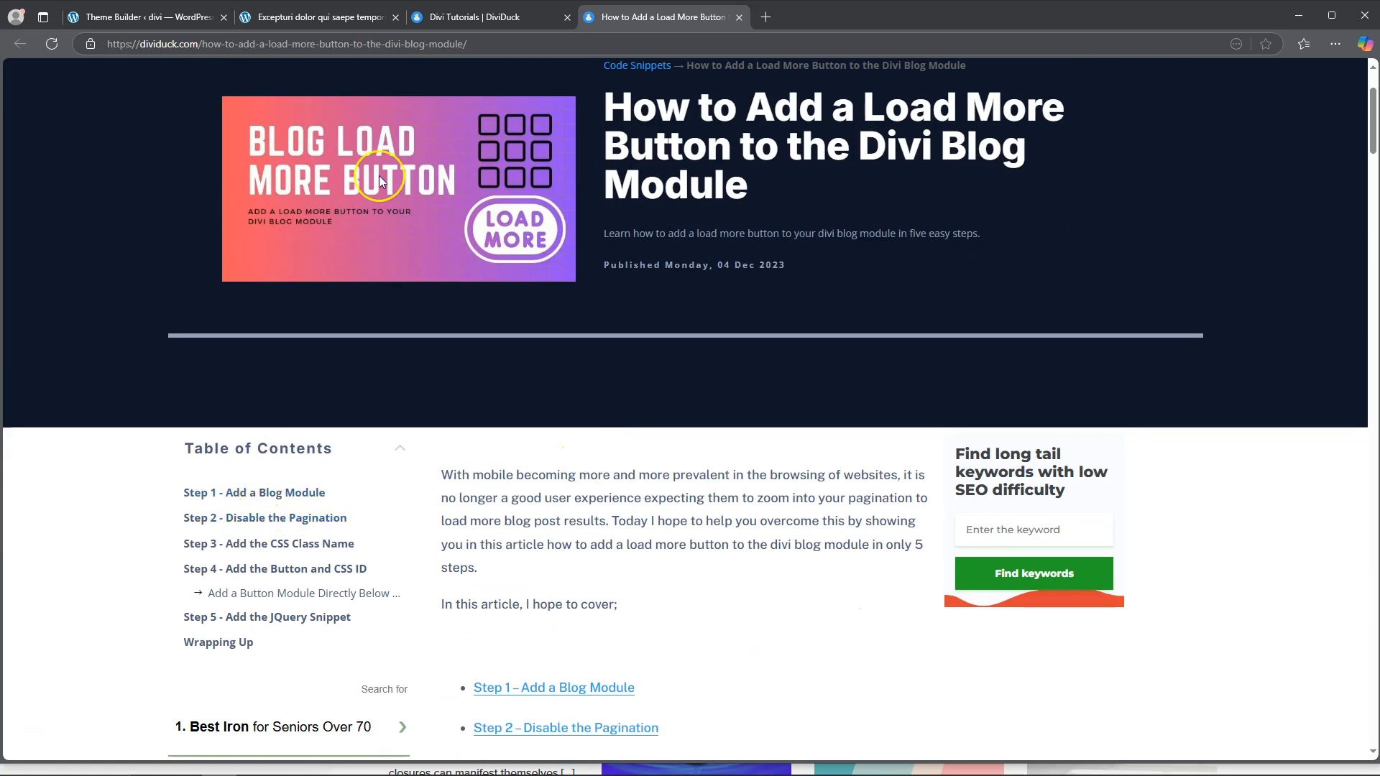
{"action": "left_click", "coordinate": [298, 17]}
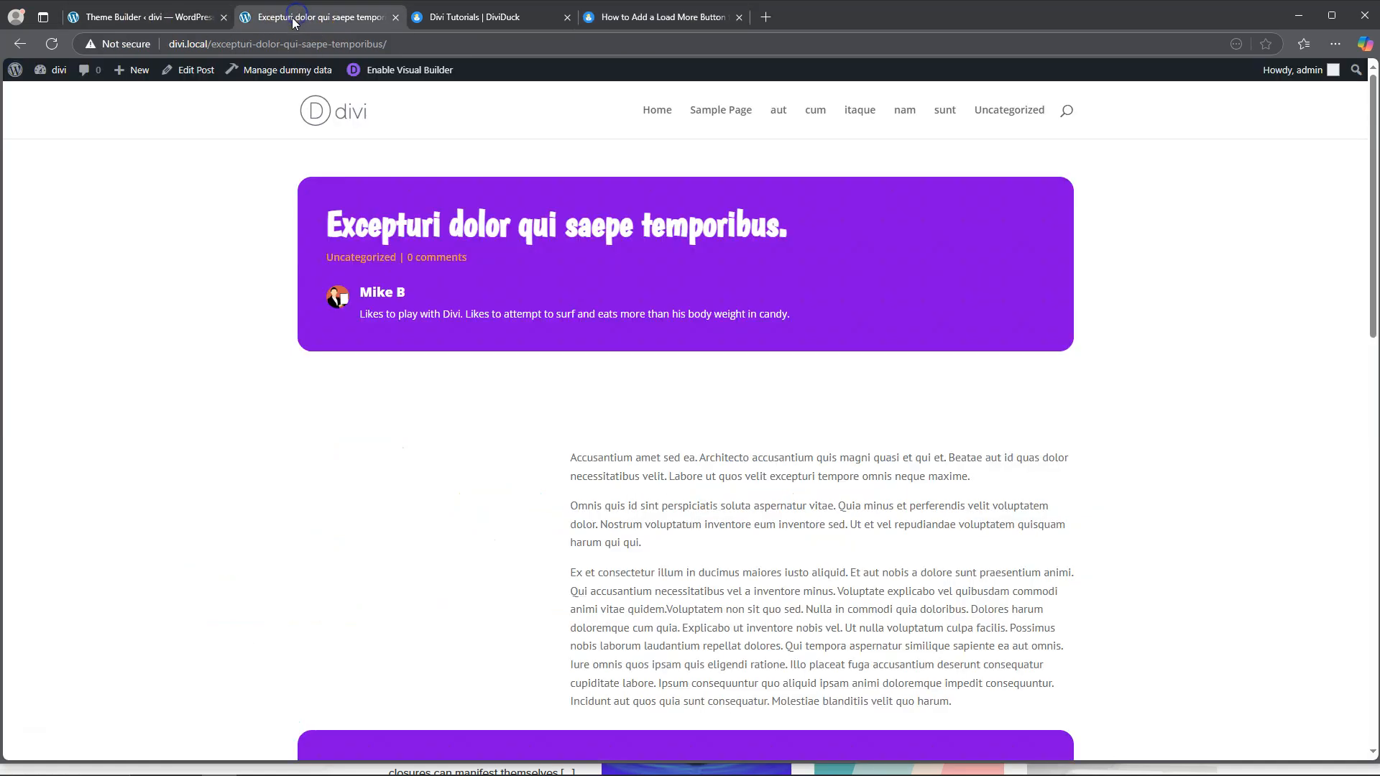